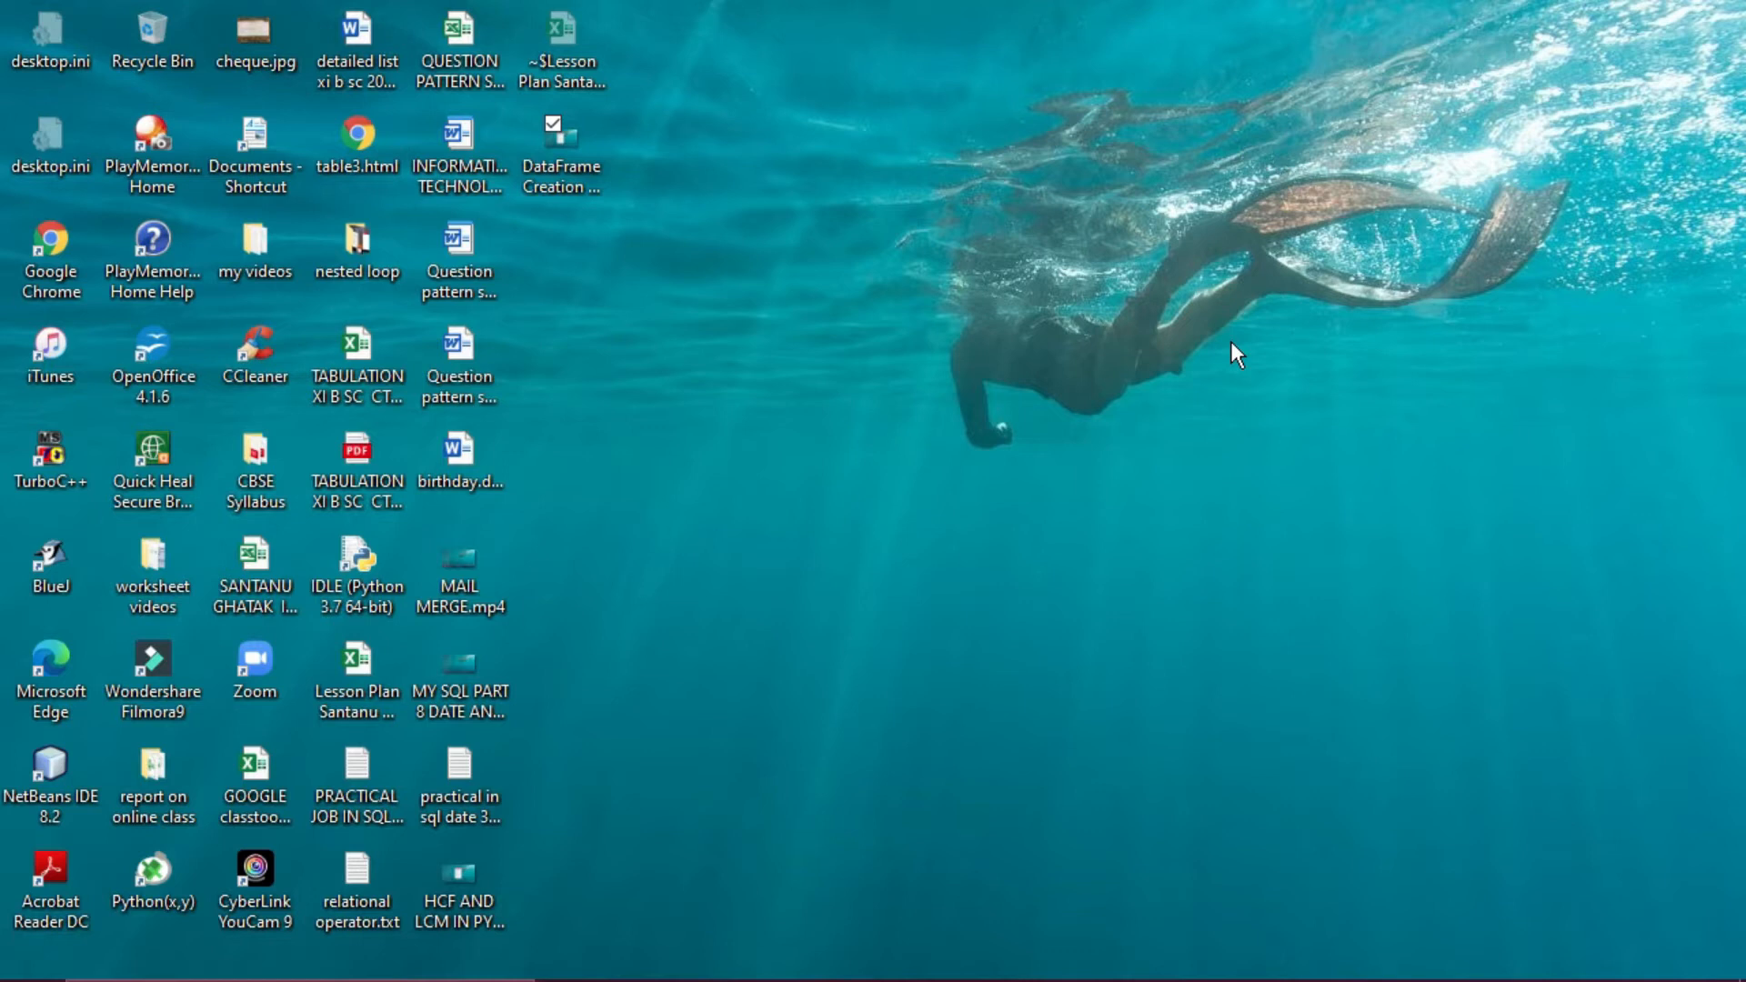
Switch to Excel and bring up the PRACTICAL ACTIVITY IN EXCEL workbook
{"action": "mouse_move", "coordinate": [1626, 979]}
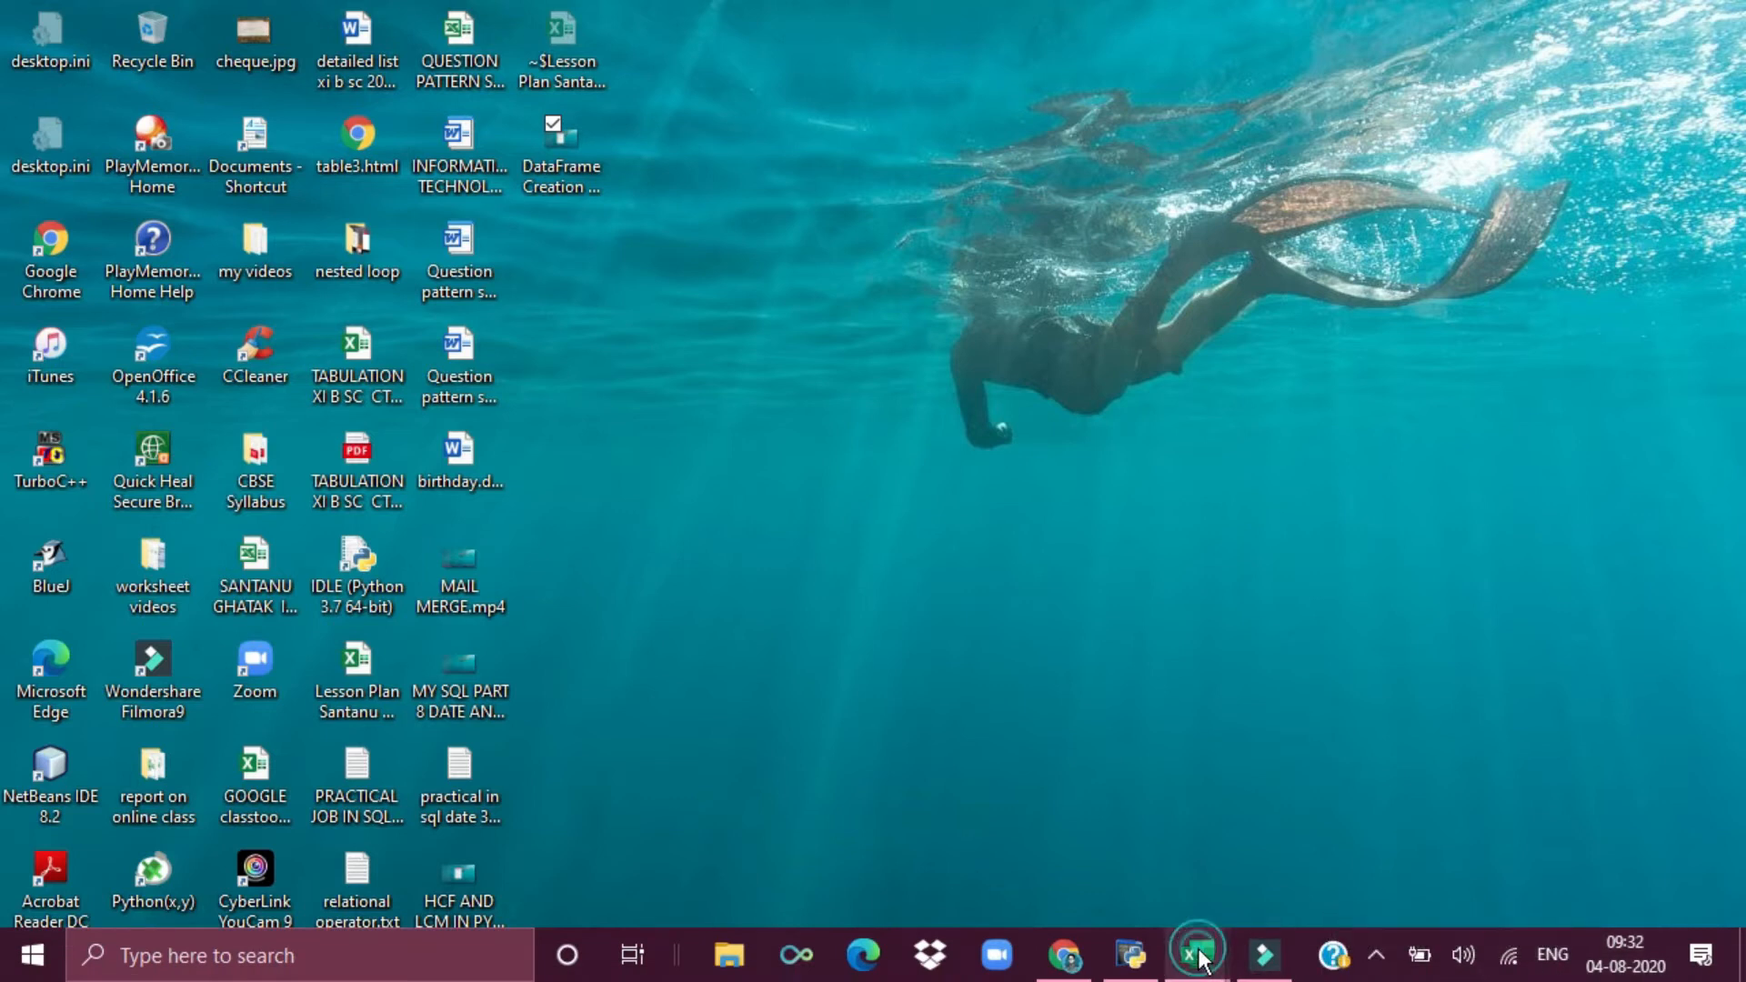
{"action": "mouse_move", "coordinate": [1201, 957]}
{"action": "left_click", "coordinate": [1295, 872]}
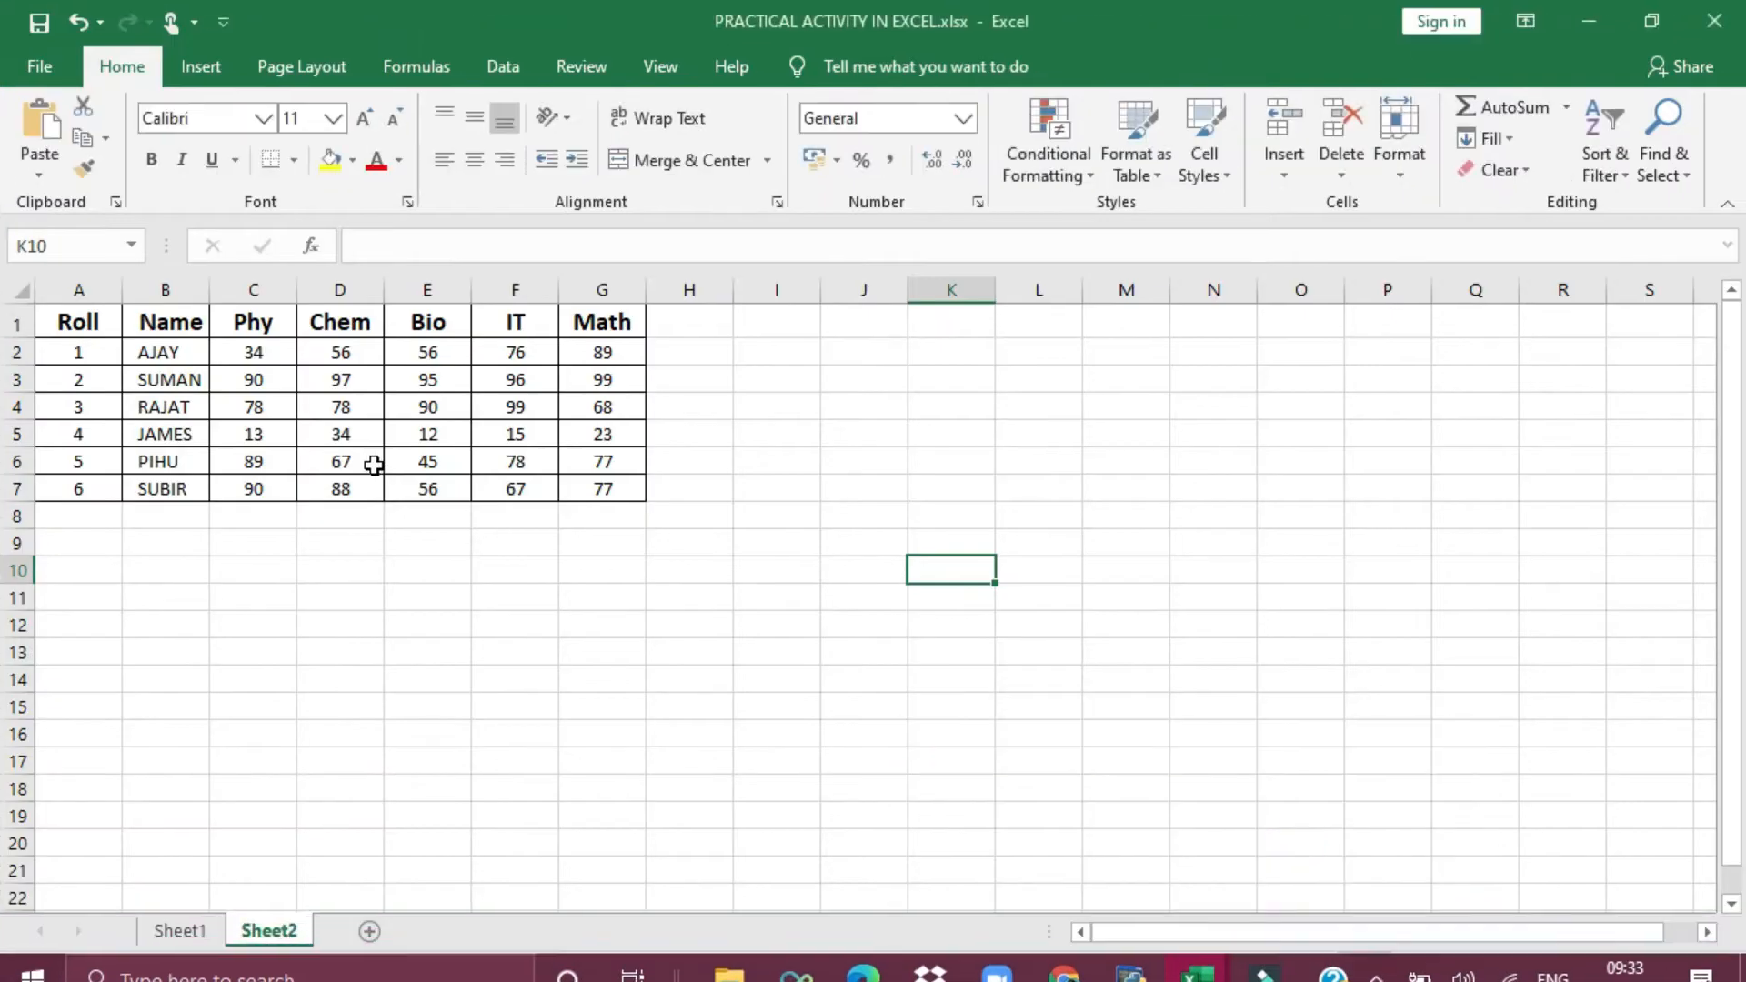
{"action": "left_click", "coordinate": [364, 462]}
{"action": "key", "text": "ctrl+c"}
{"action": "left_click", "coordinate": [353, 384]}
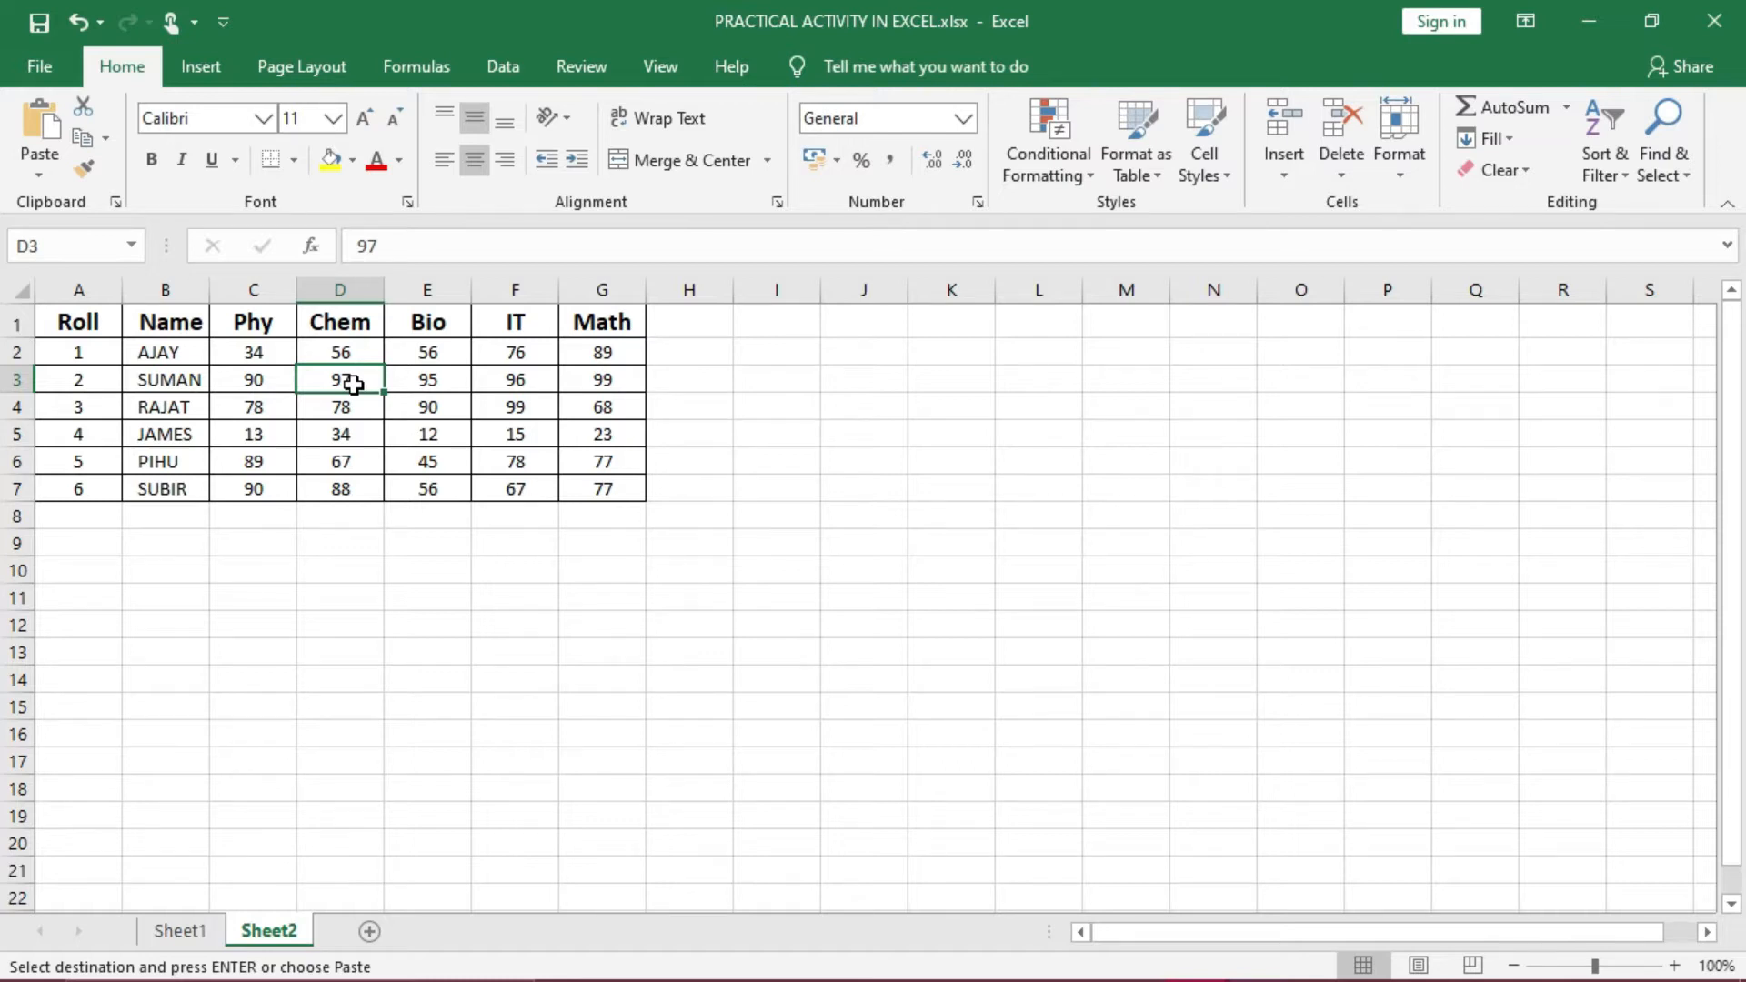
Insert blank cells at C3:E4 with existing cells shifted right, and undo the insertion
{"action": "left_click_drag", "start_coordinate": [258, 379], "coordinate": [411, 403]}
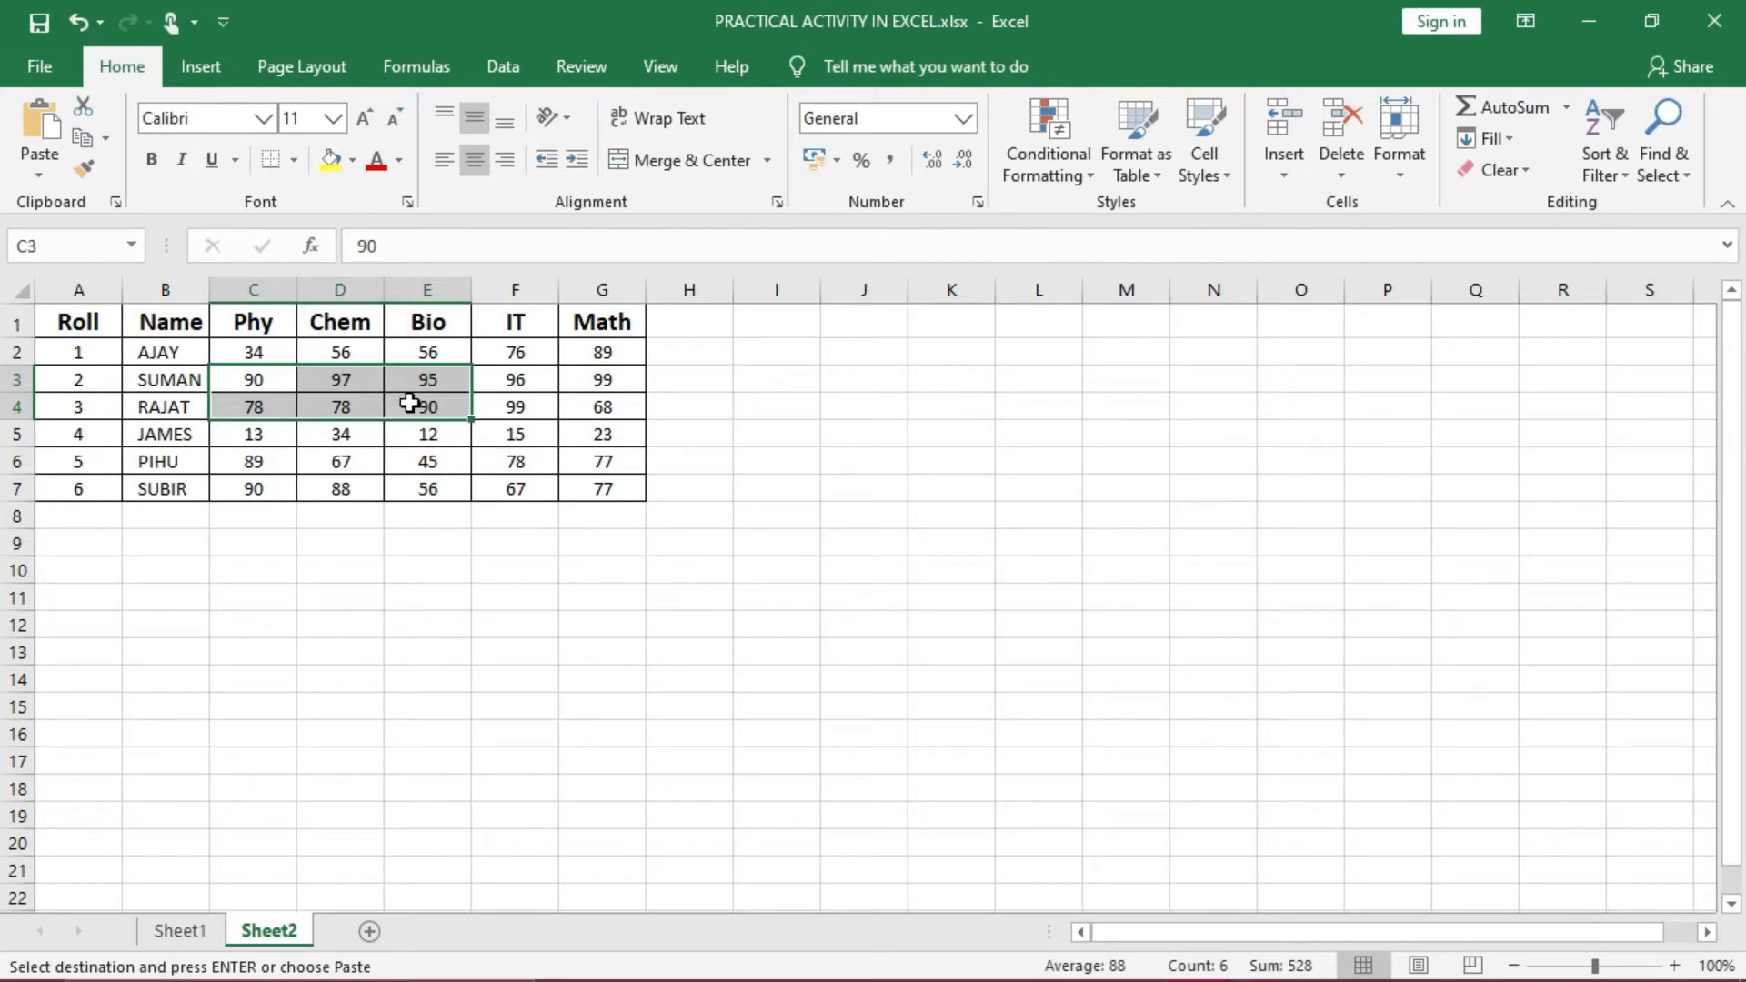
{"action": "right_click", "coordinate": [410, 403]}
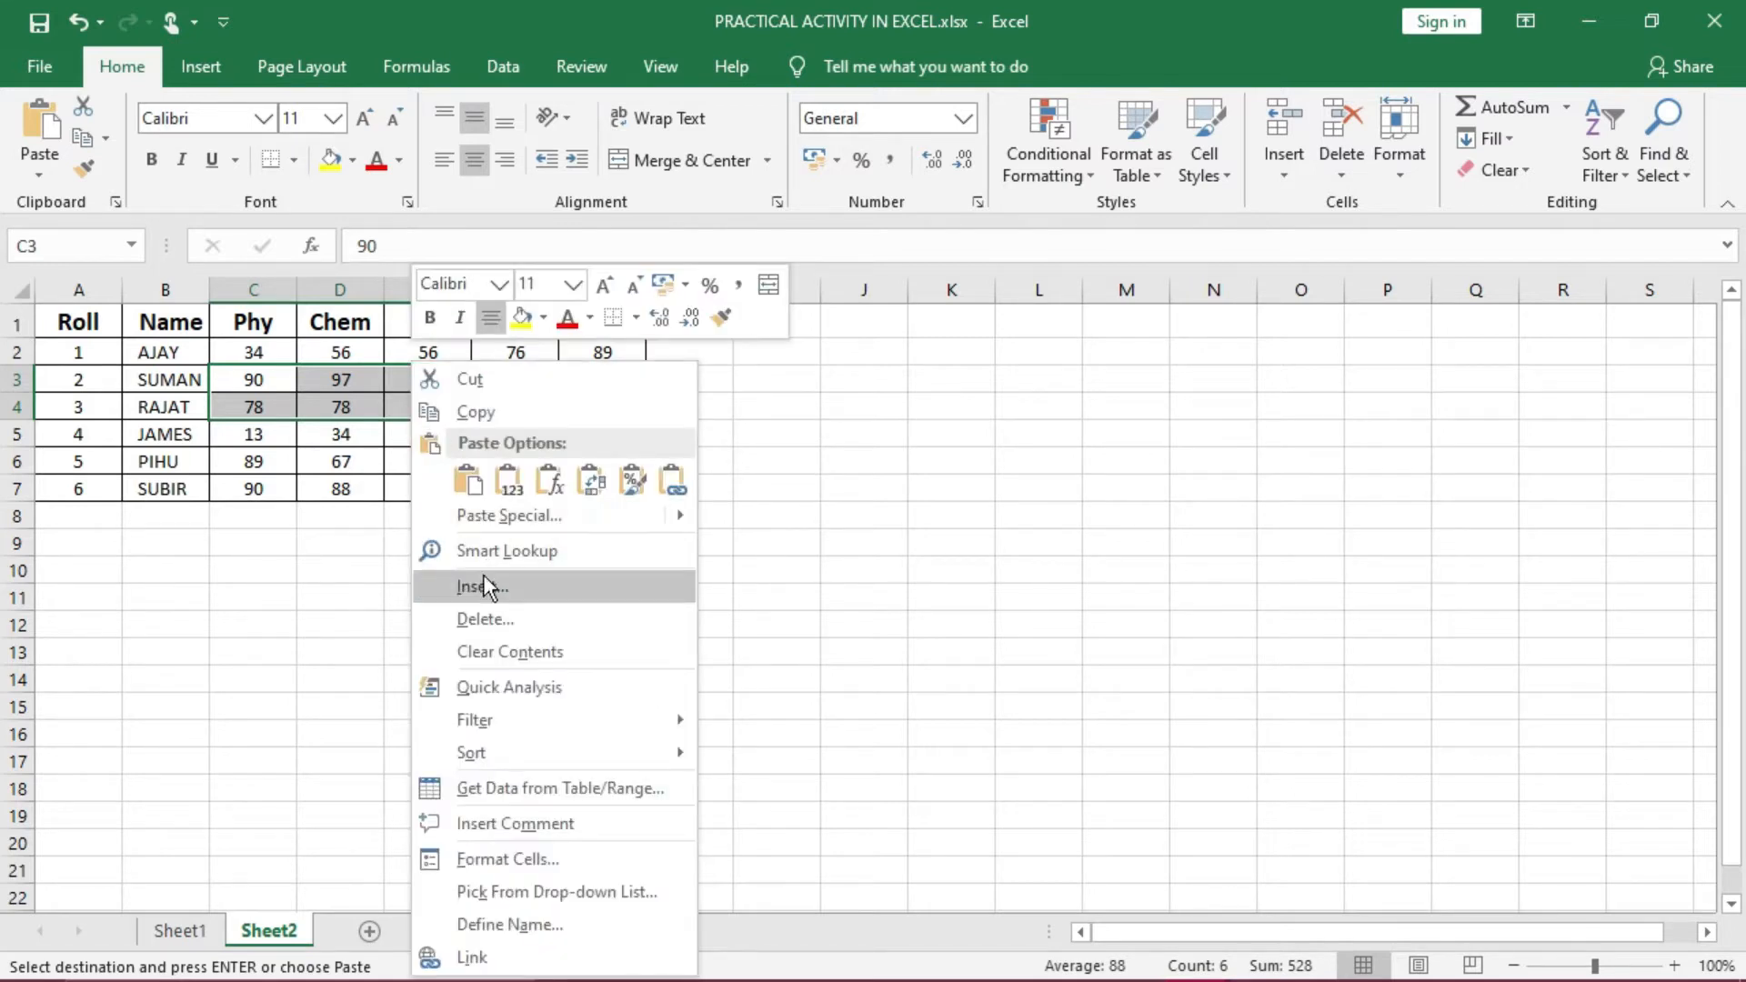
{"action": "left_click", "coordinate": [480, 587]}
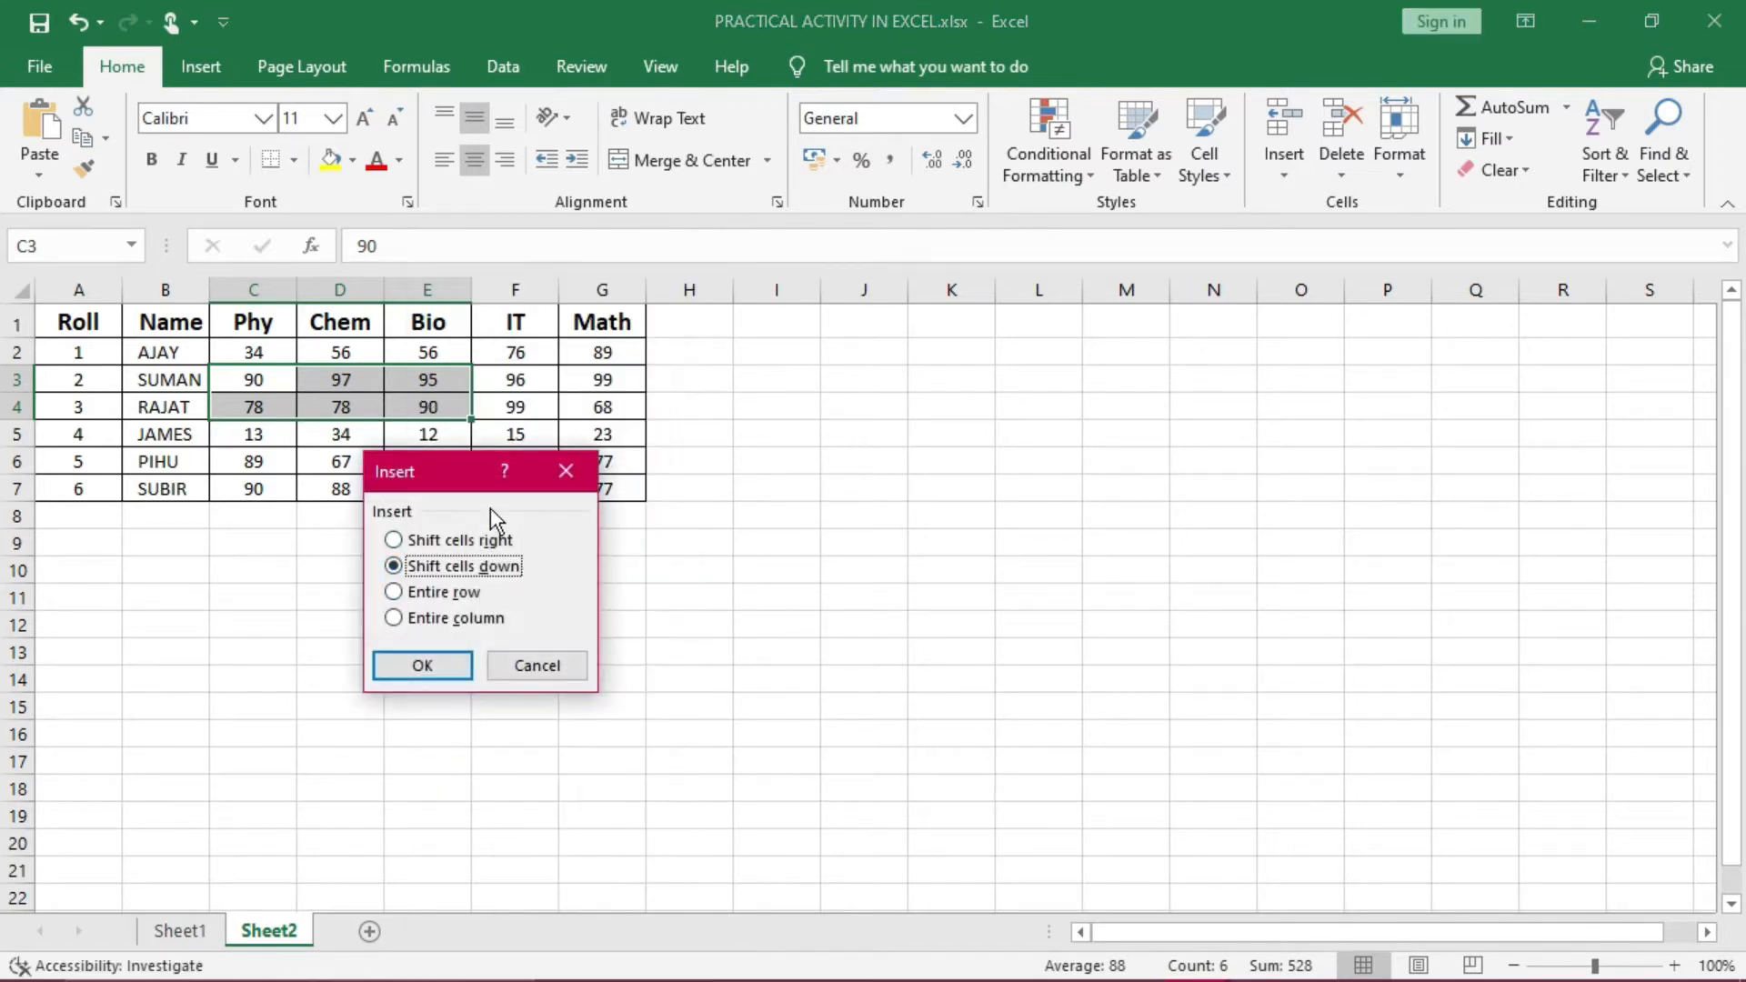
{"action": "left_click_drag", "start_coordinate": [454, 475], "coordinate": [867, 363]}
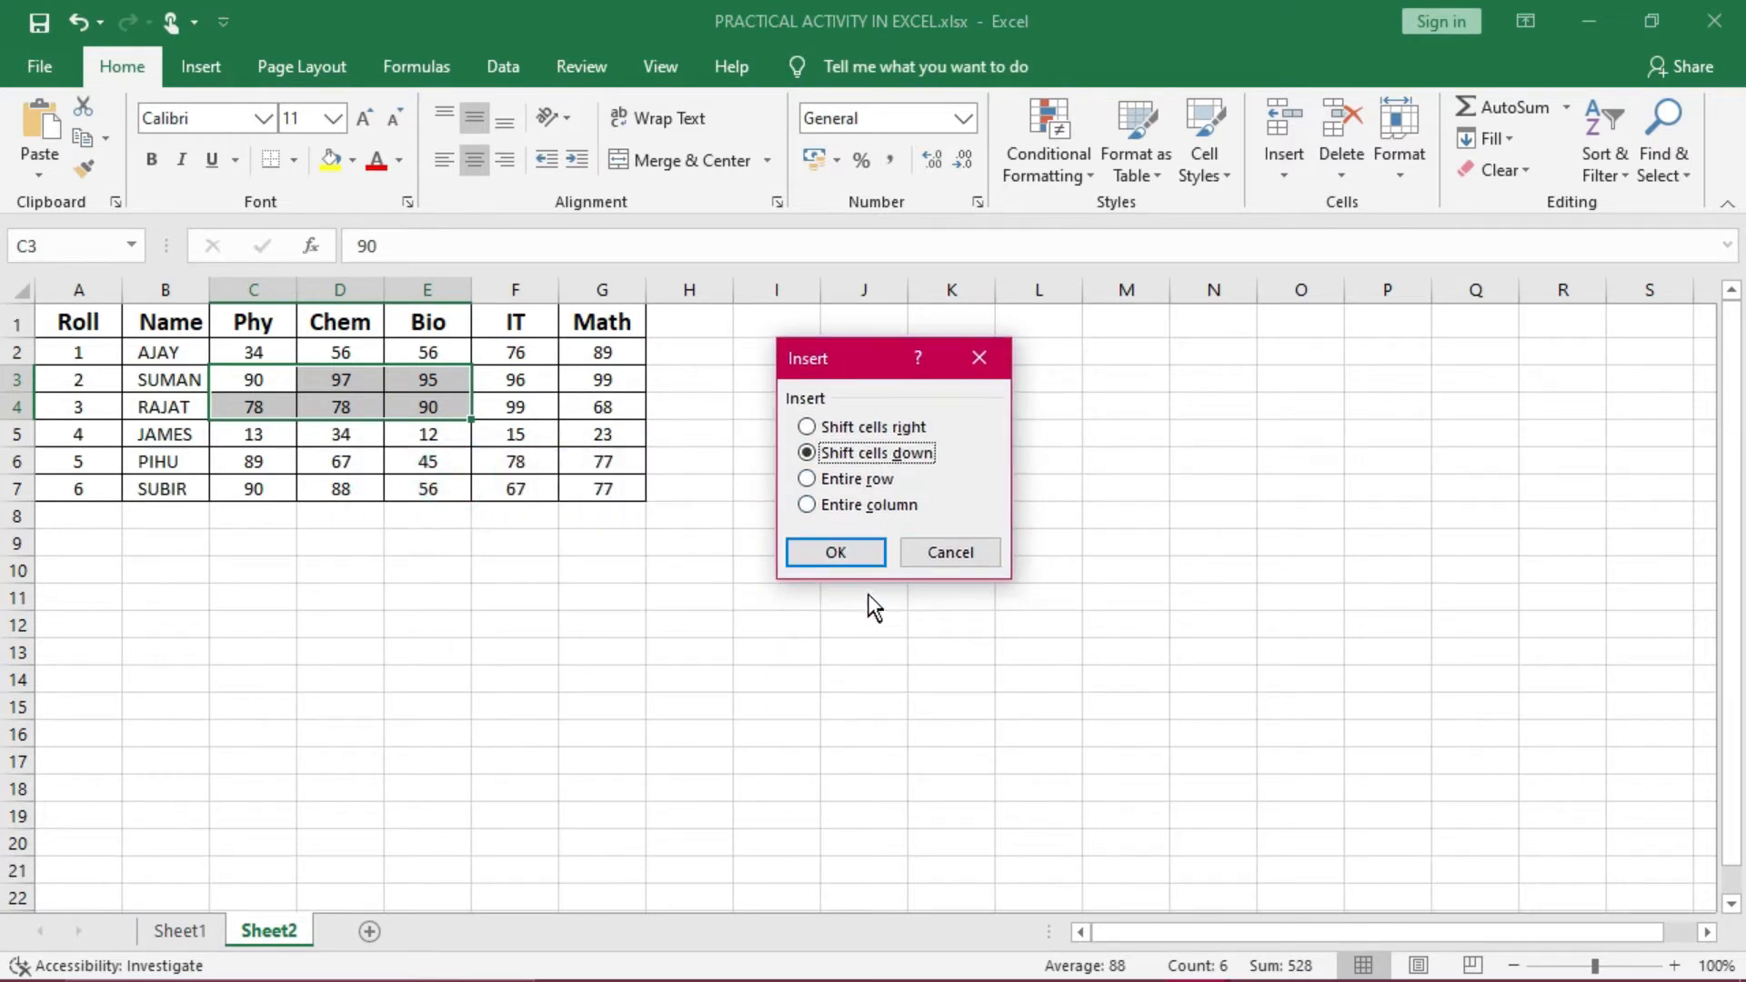
{"action": "left_click", "coordinate": [830, 428]}
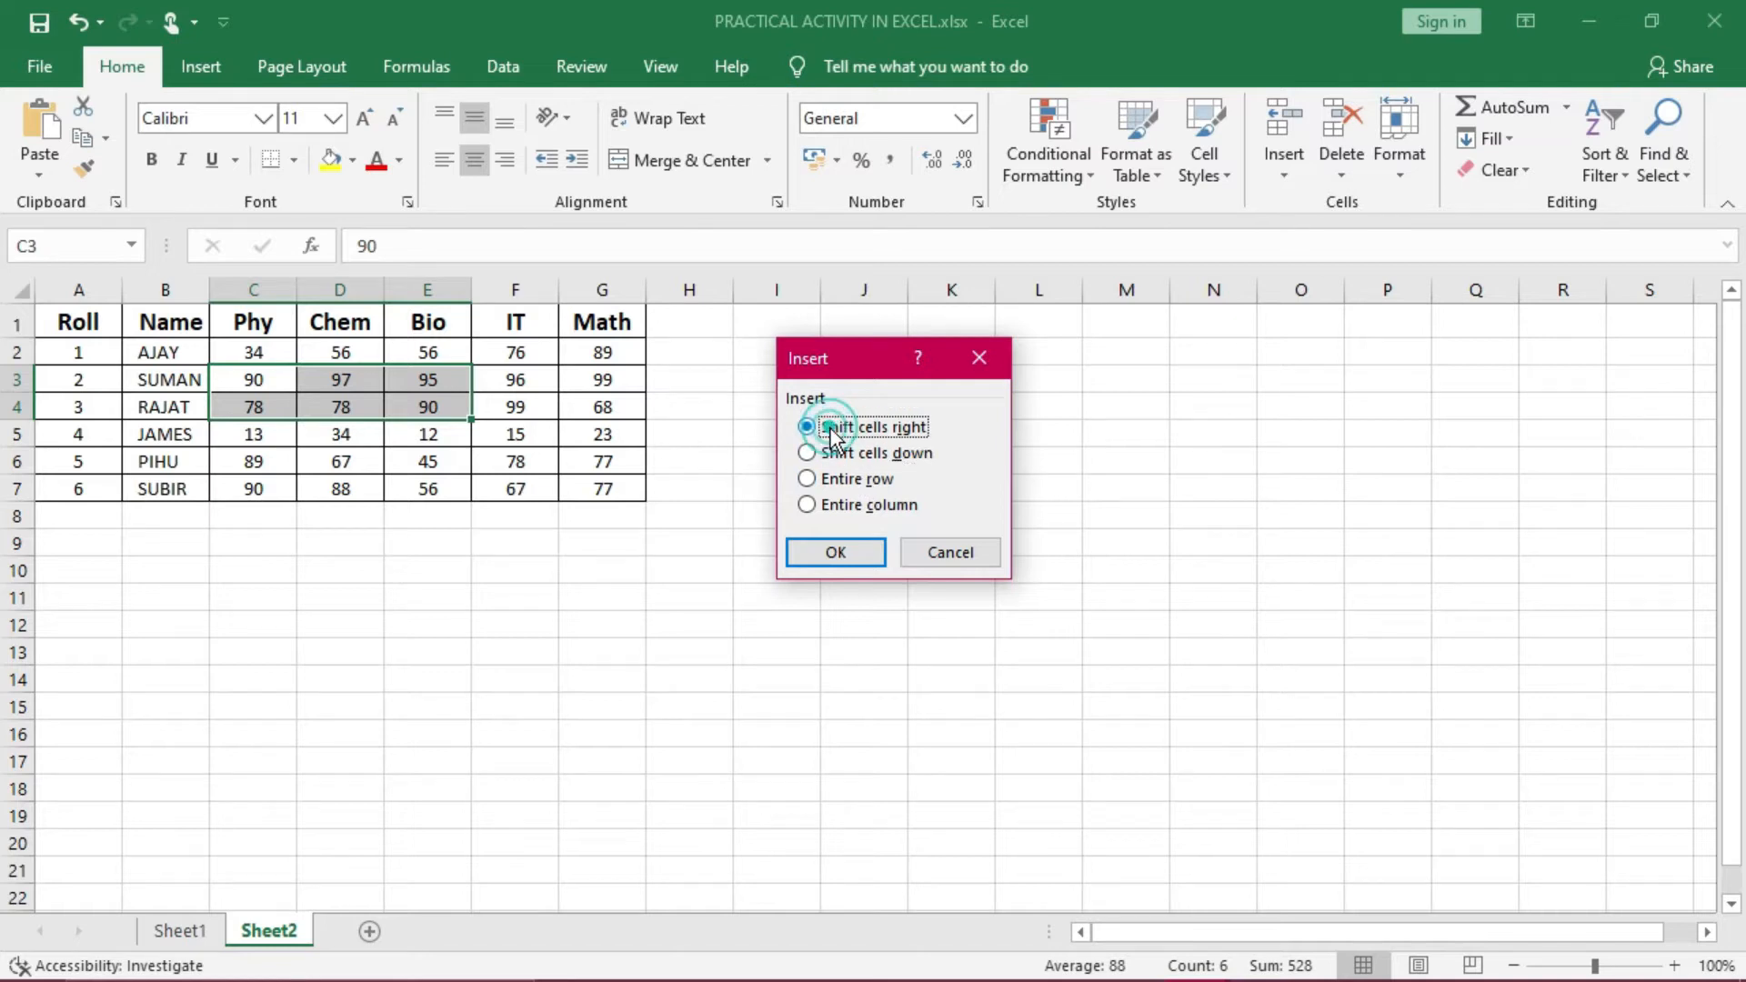
{"action": "left_click", "coordinate": [844, 549]}
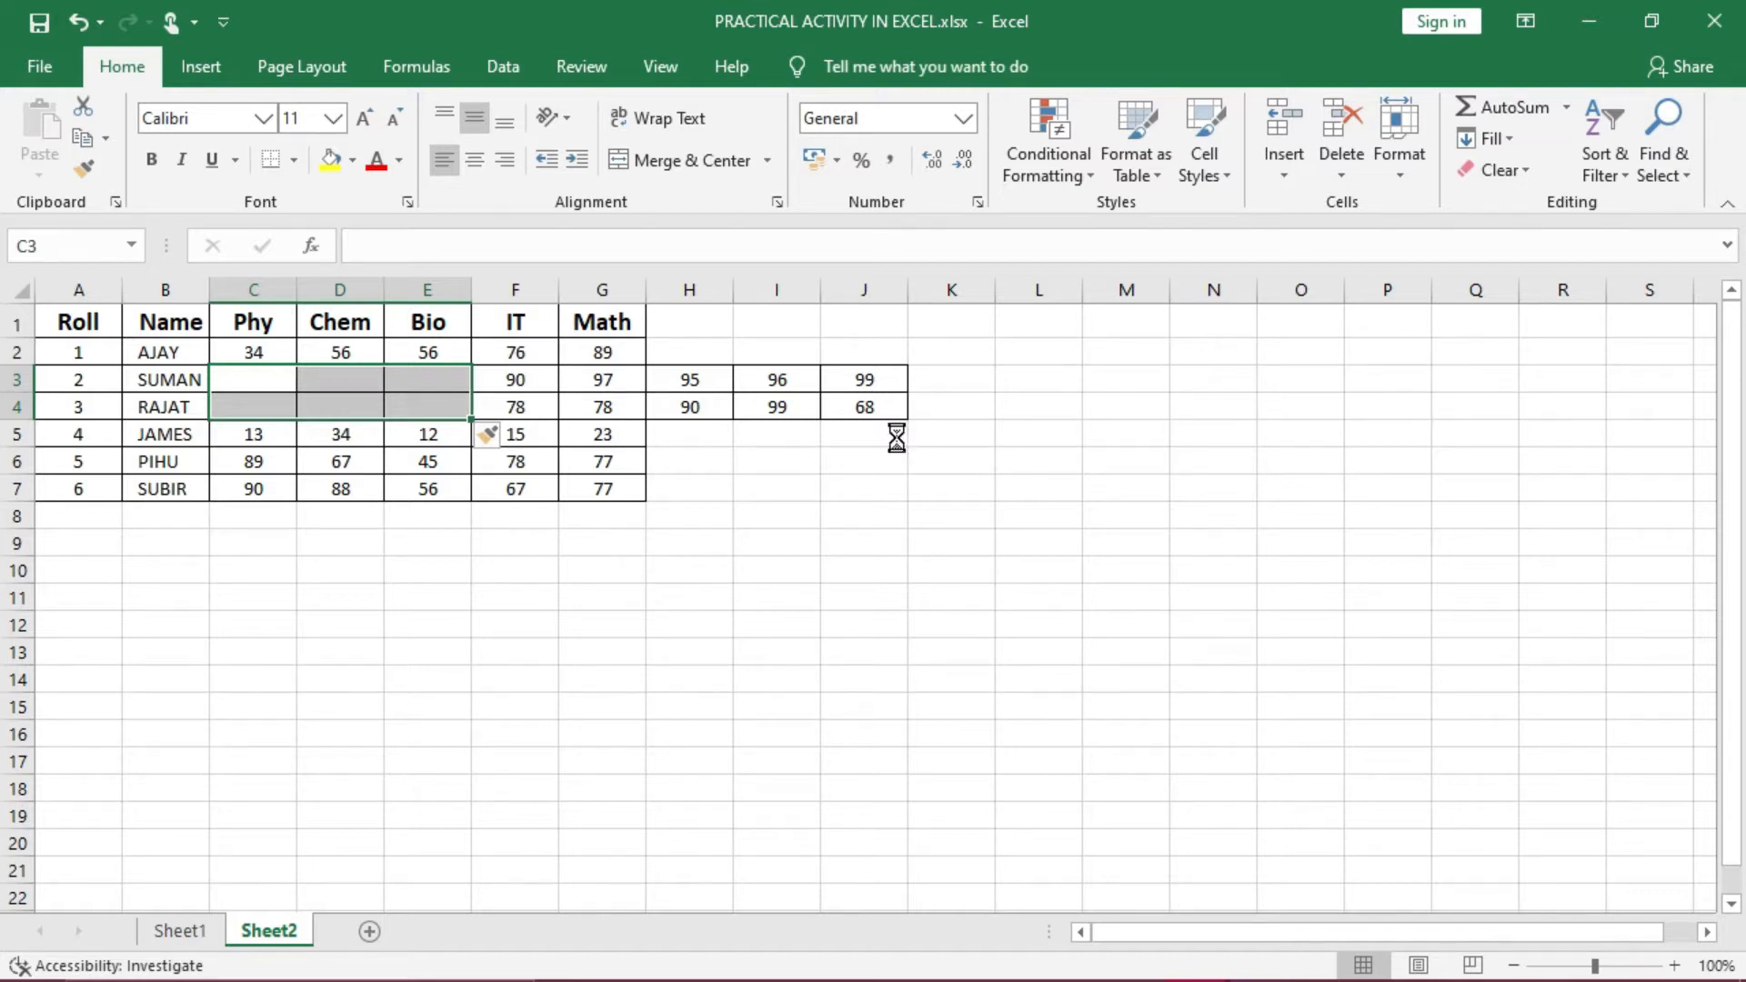
{"action": "key", "text": "ctrl+z"}
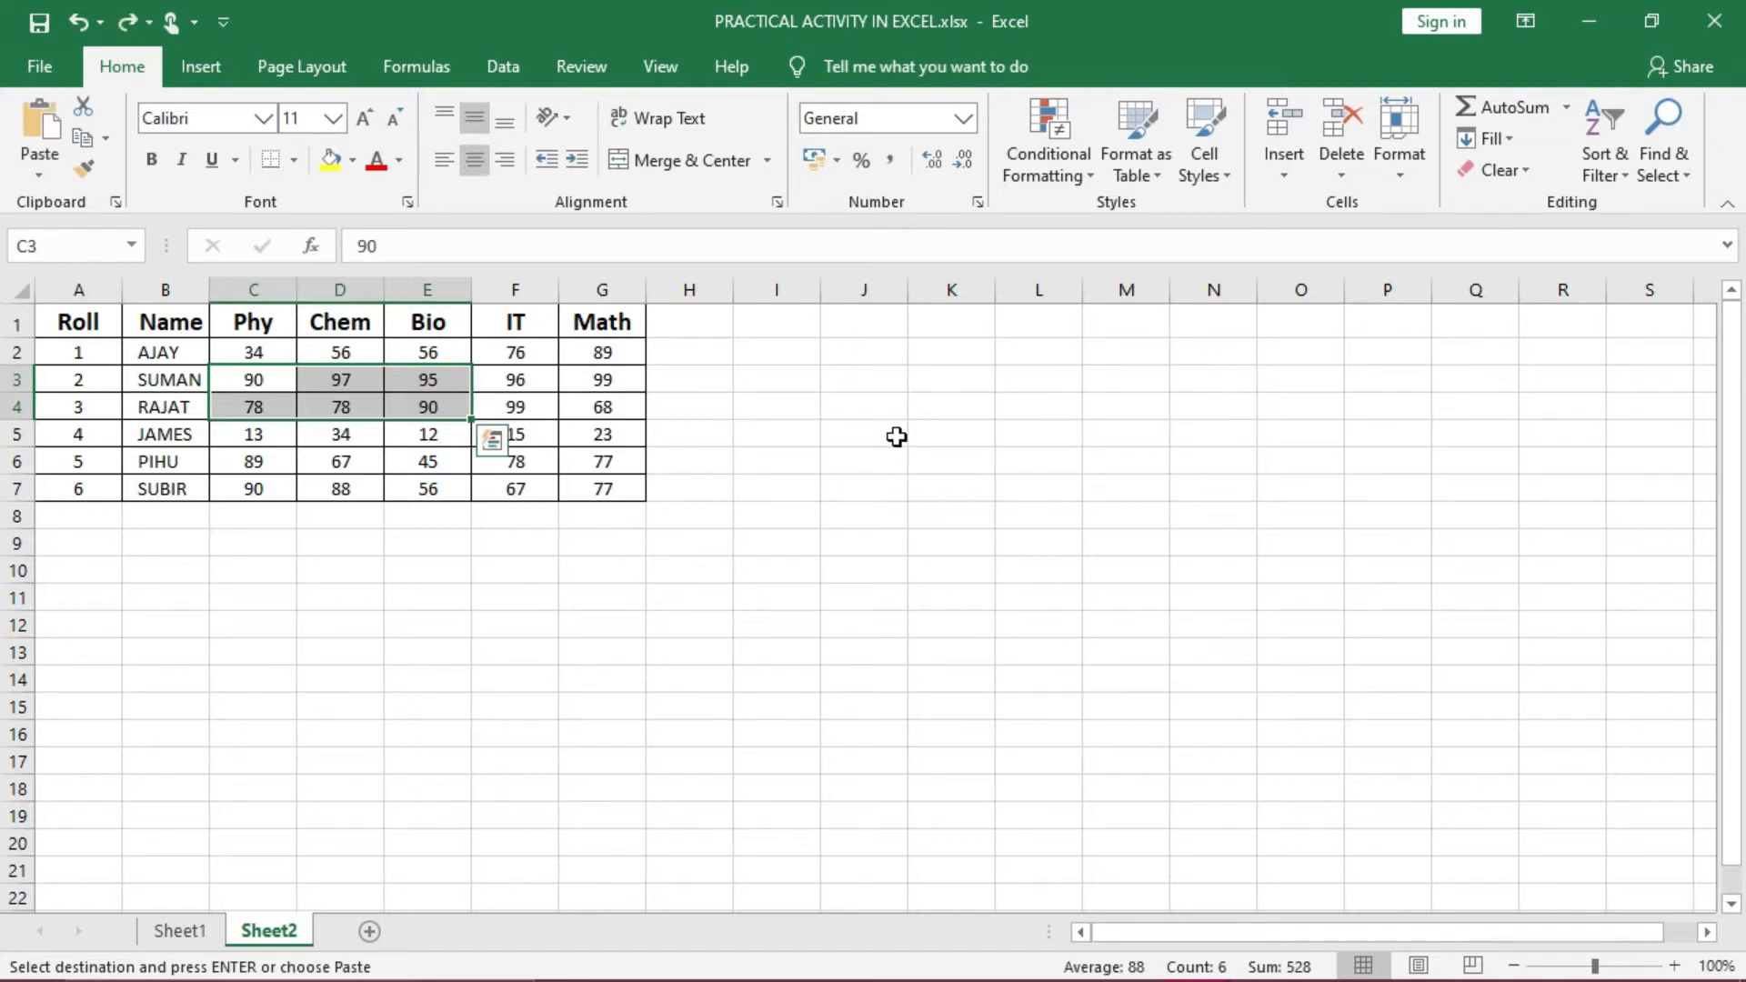
Insert blank cells at F3:G4 with existing cells shifted down, and undo the insertion
{"action": "left_click", "coordinate": [540, 386]}
{"action": "left_click_drag", "start_coordinate": [540, 386], "coordinate": [597, 409]}
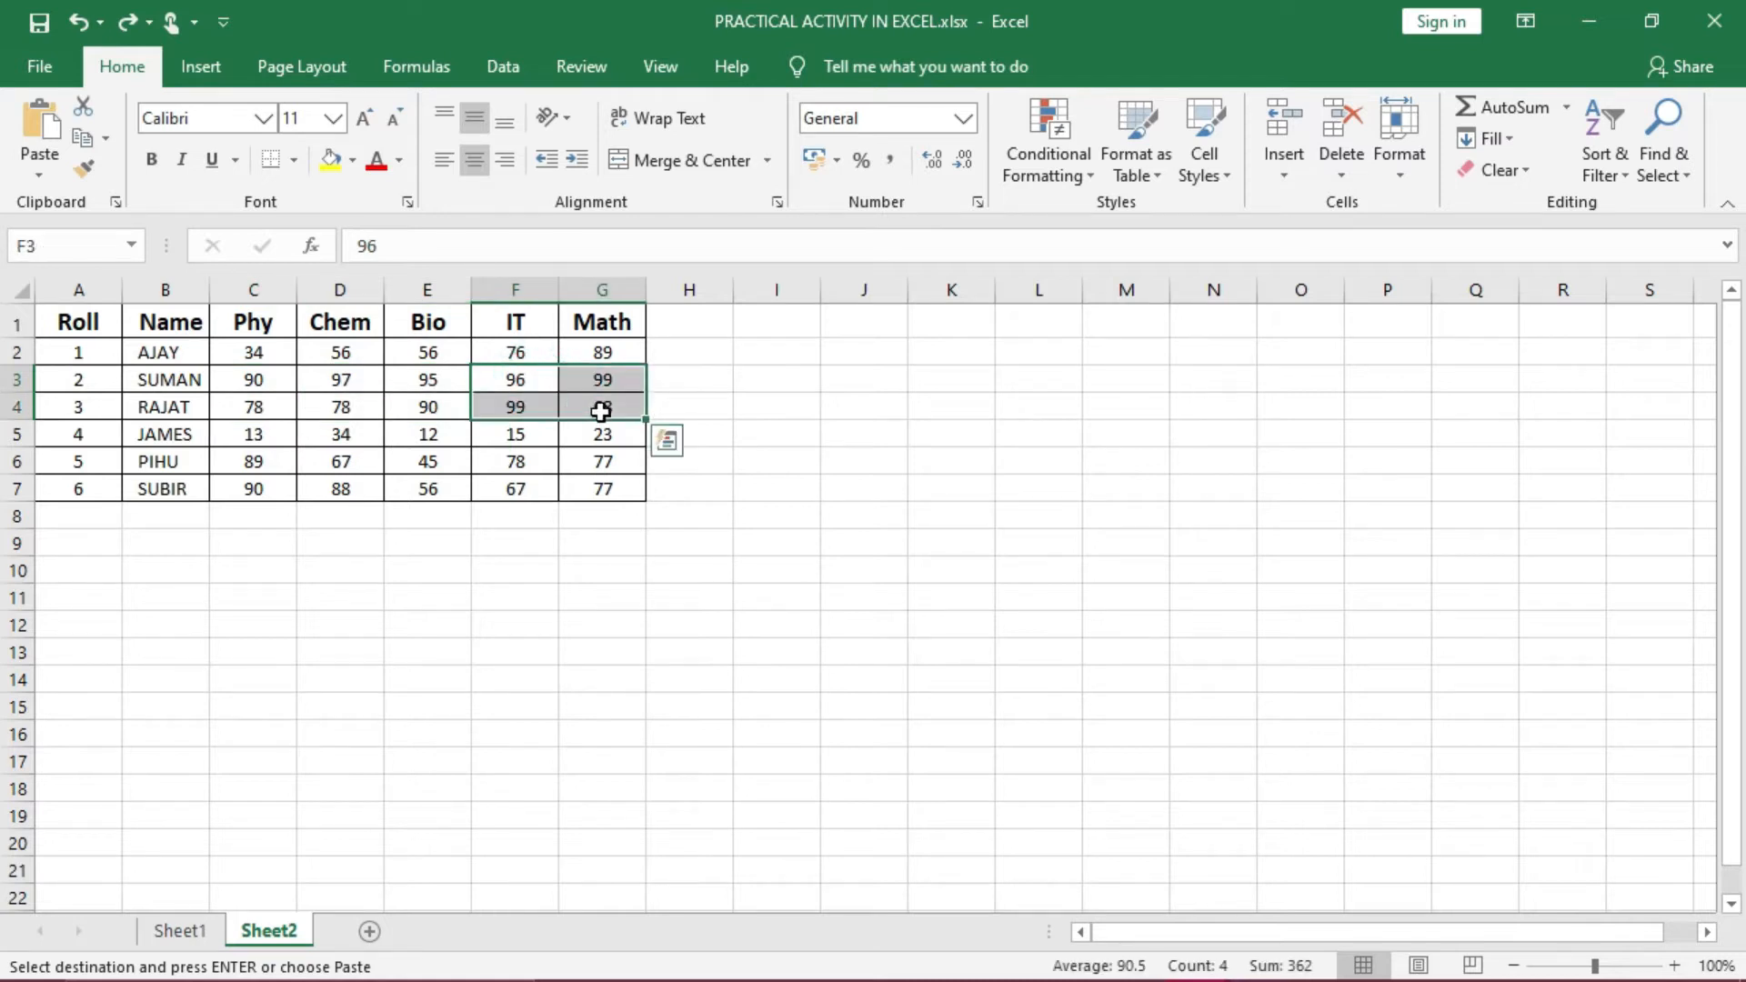
{"action": "right_click", "coordinate": [598, 412]}
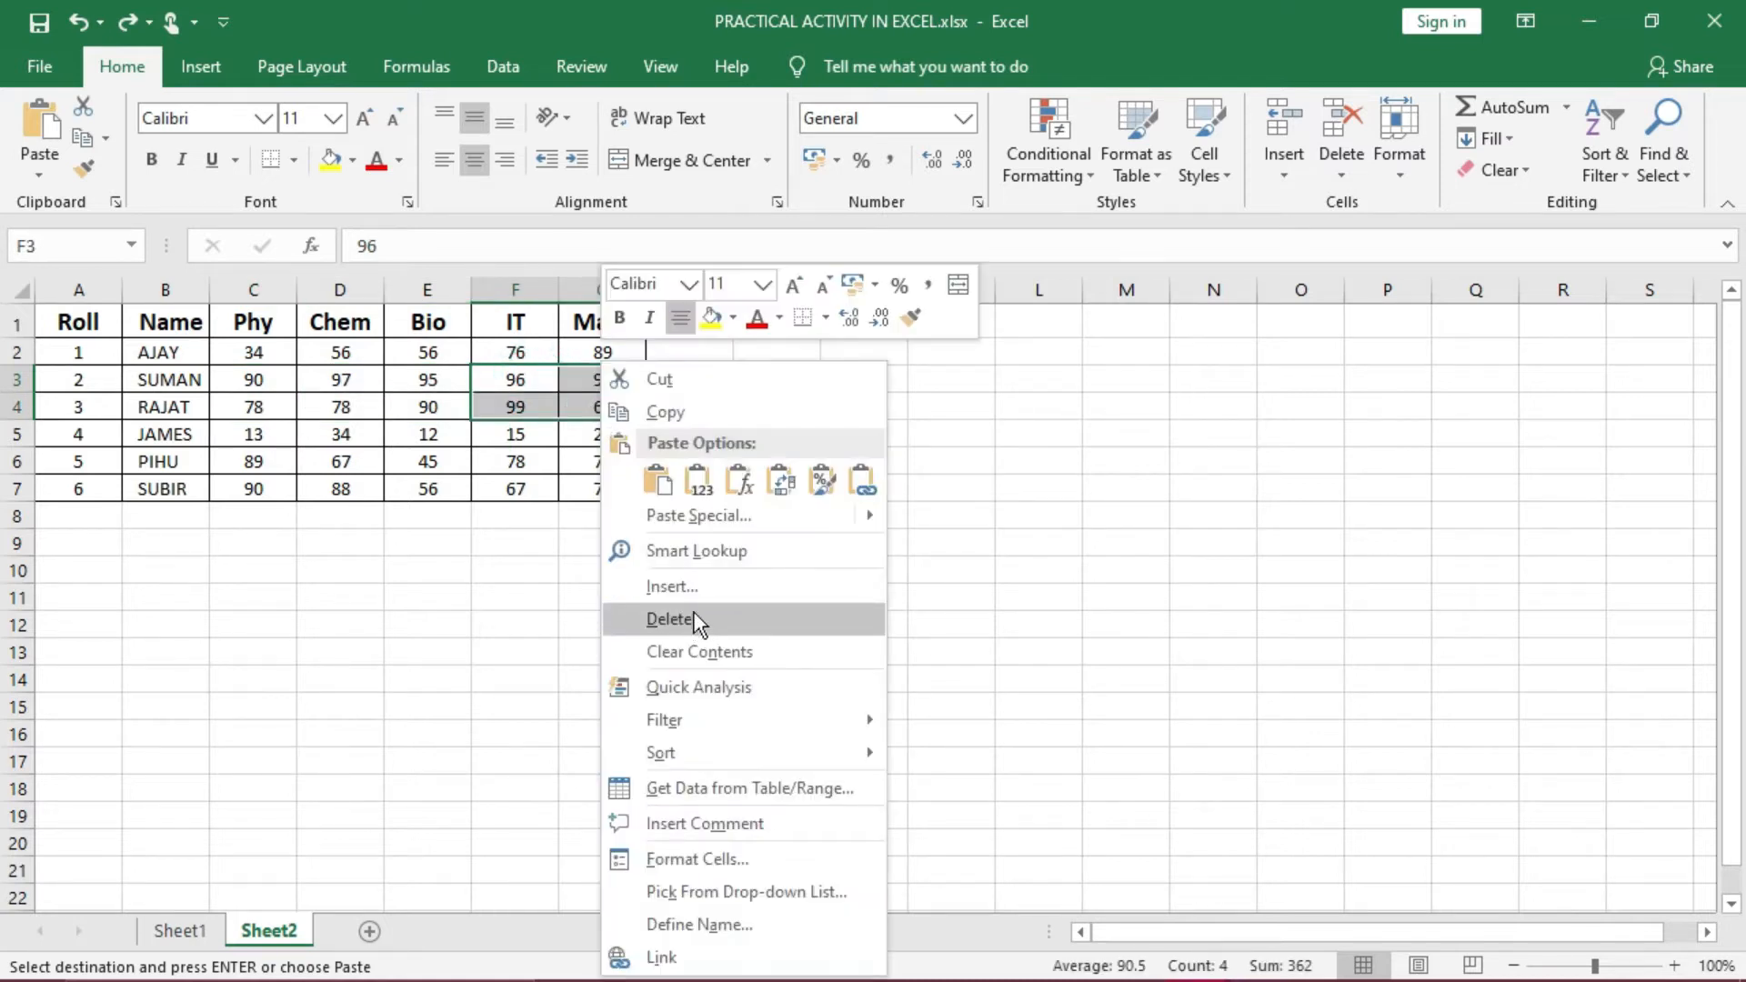
{"action": "left_click", "coordinate": [688, 588]}
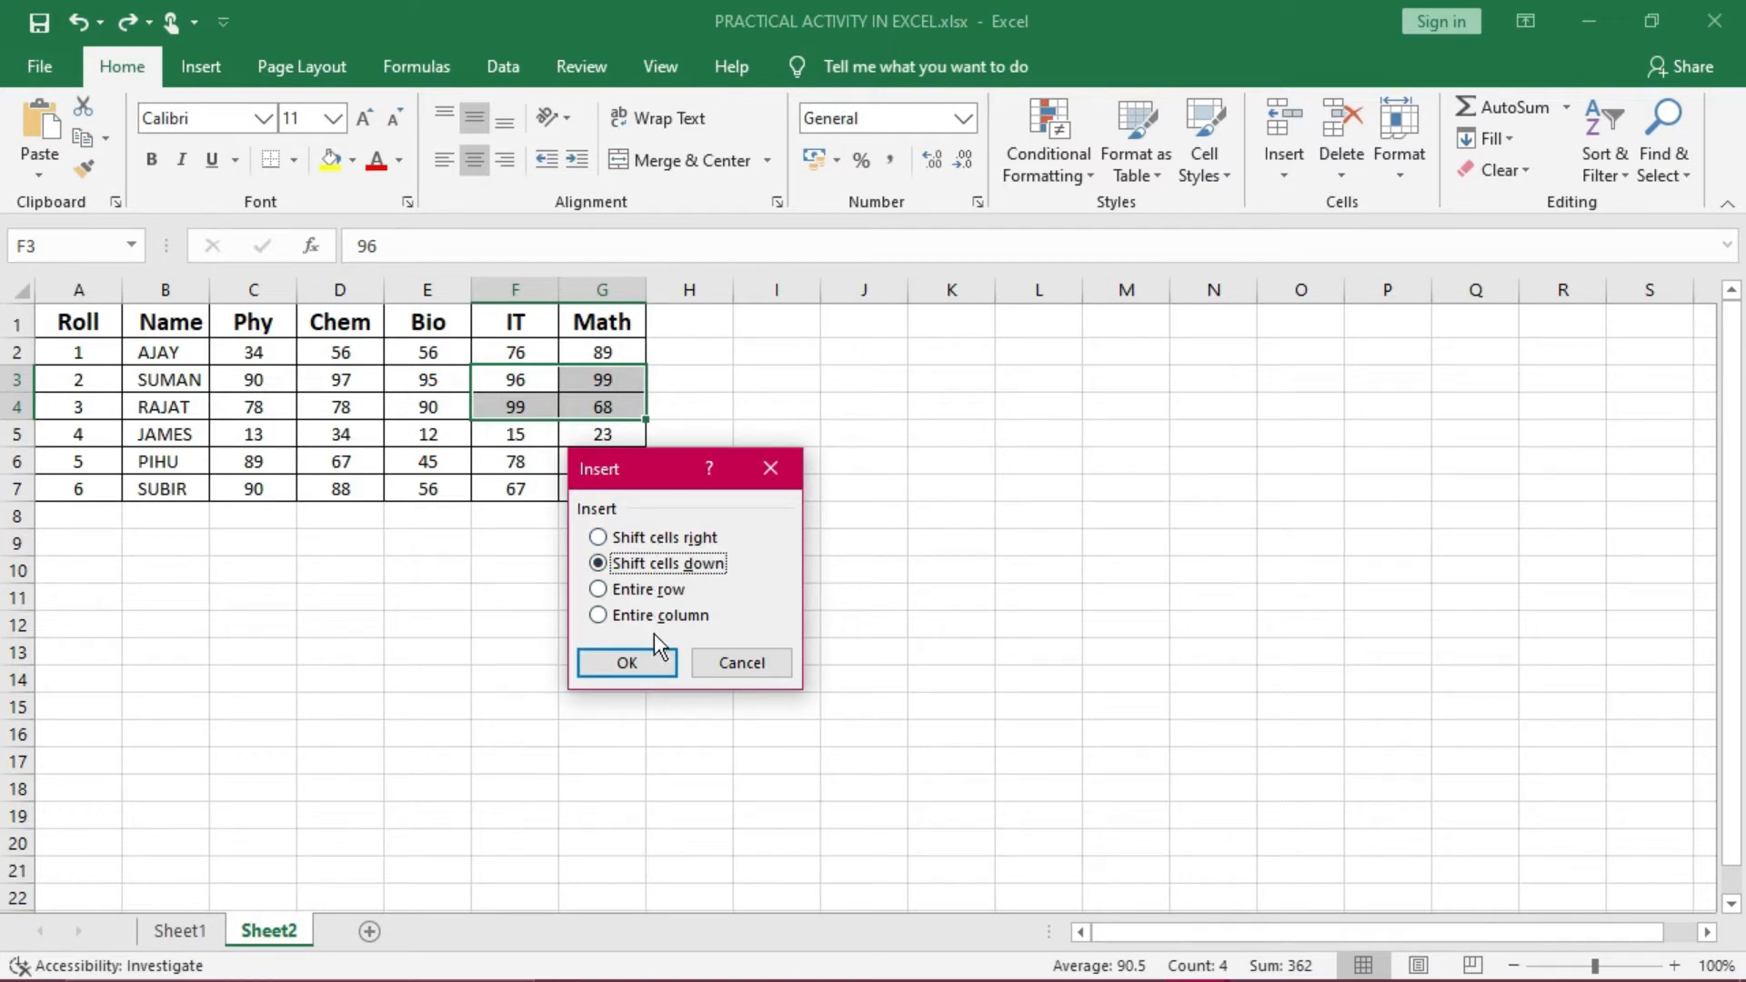
{"action": "left_click", "coordinate": [649, 663]}
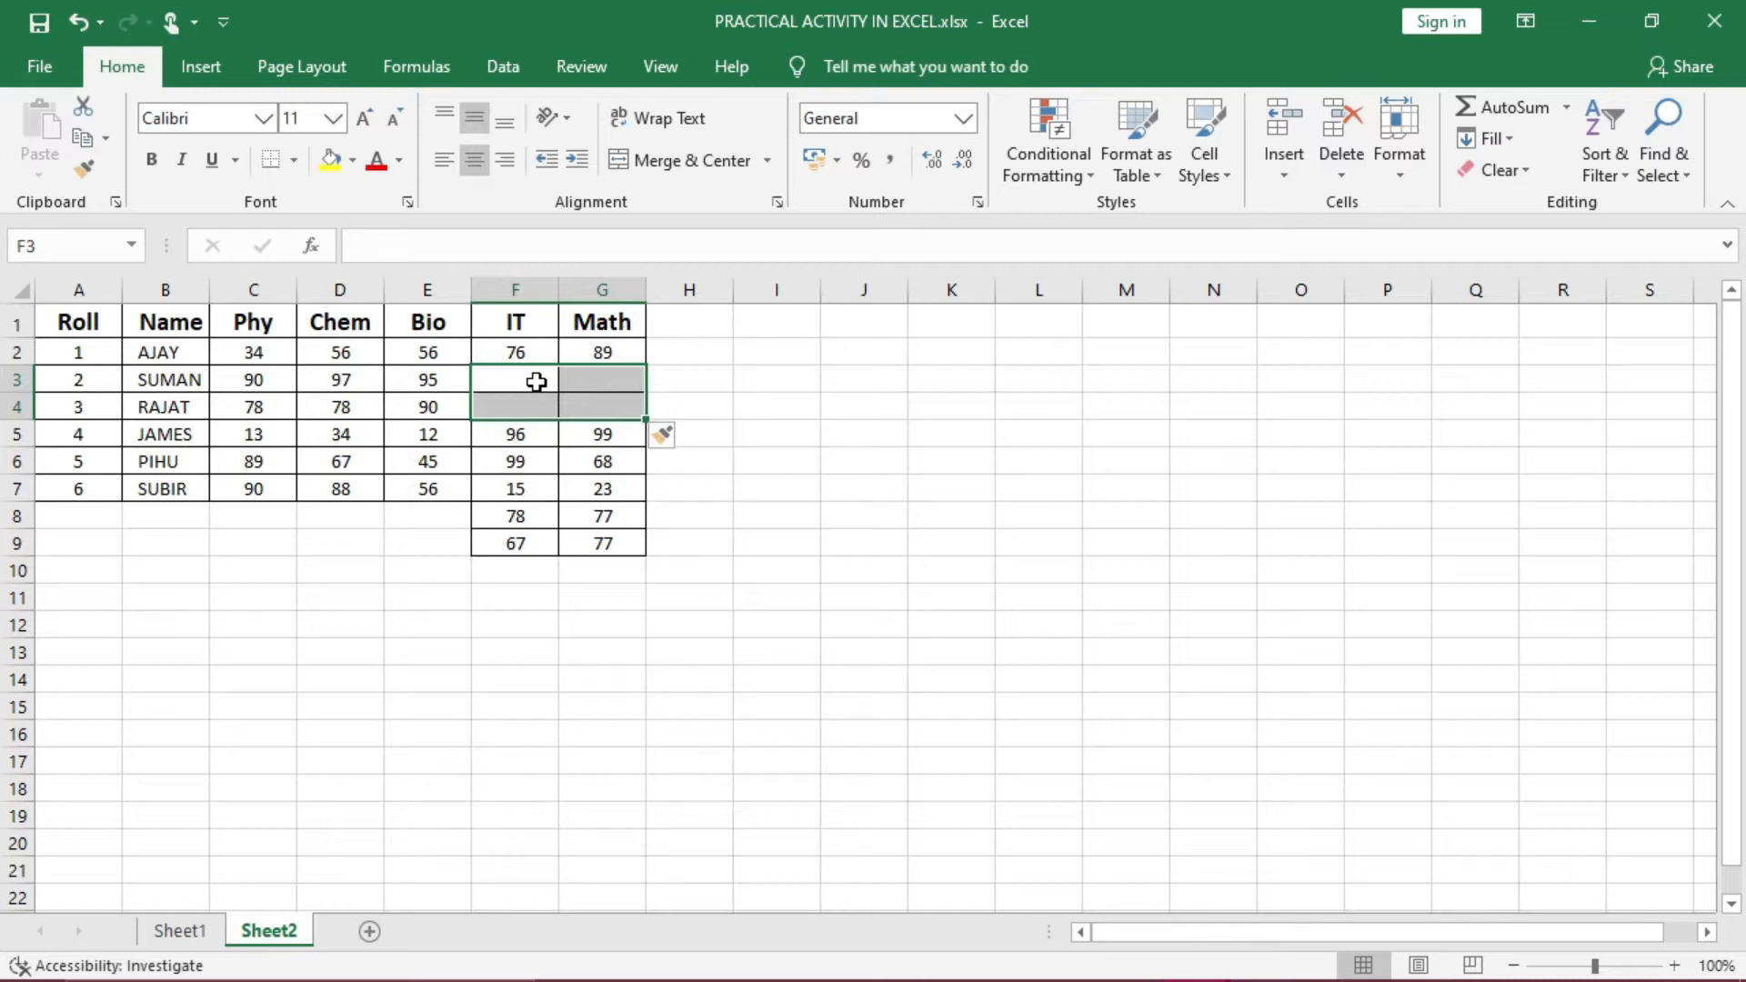
{"action": "key", "text": "ctrl+z"}
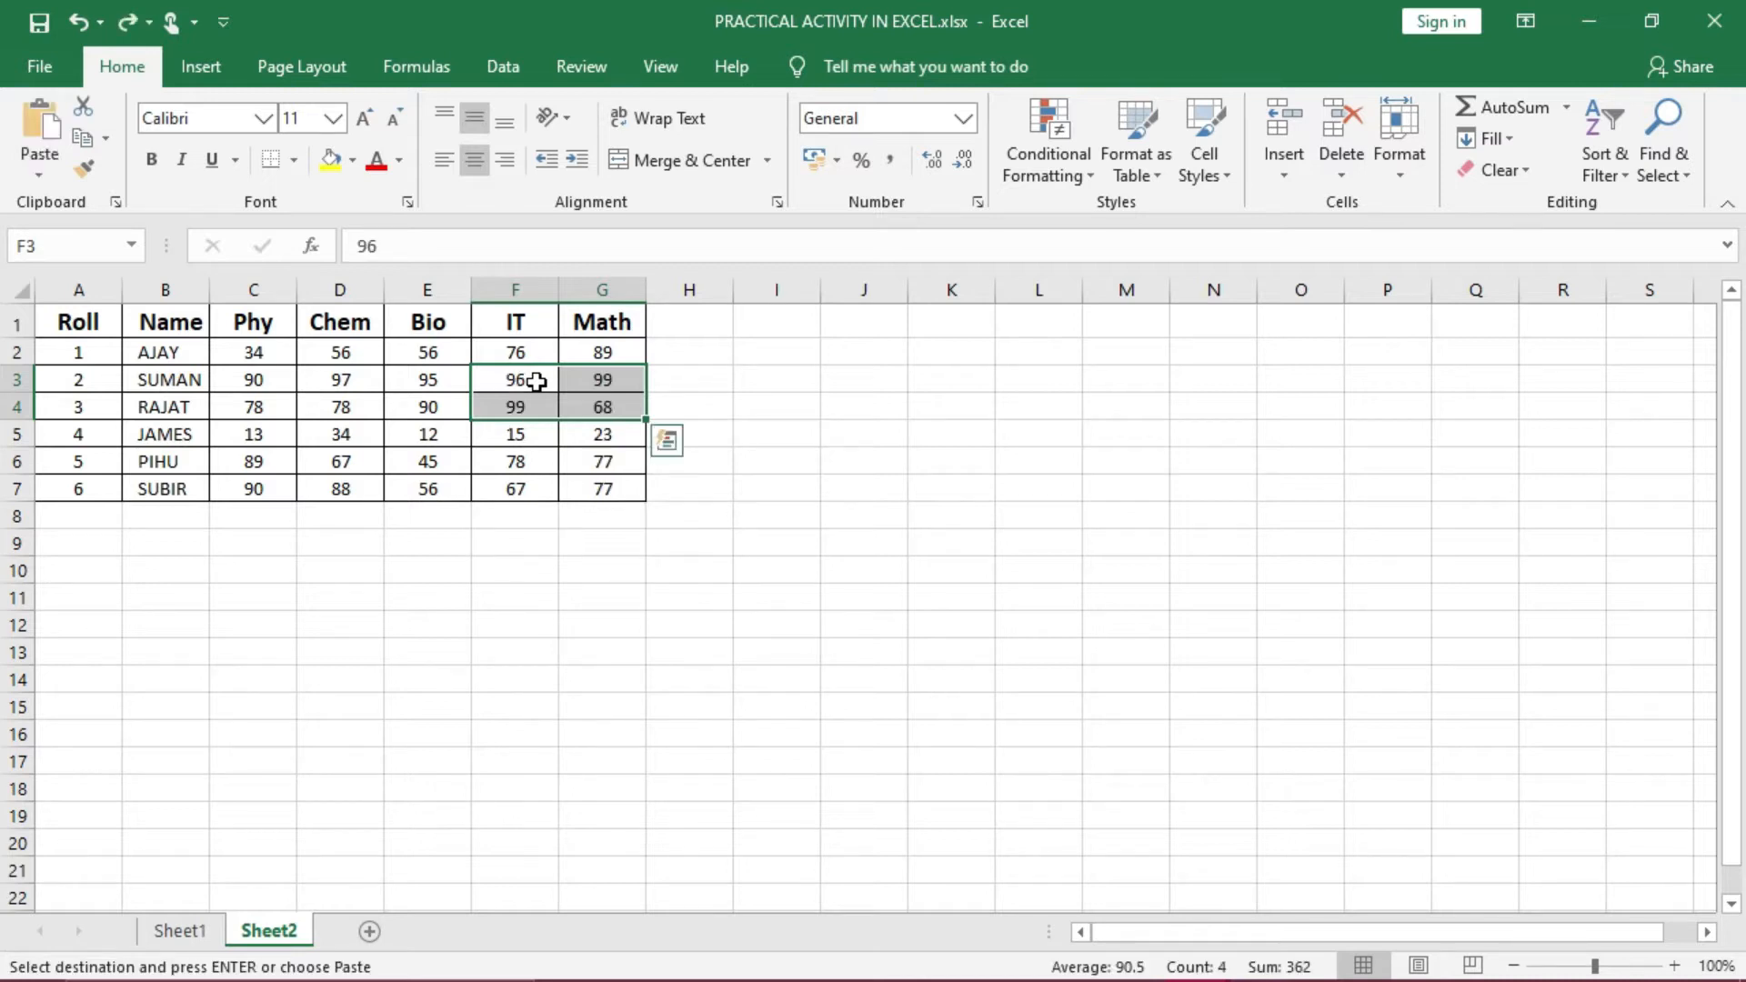
Insert a blank table row at A3:G3 by shifting the cells down, and undo it
{"action": "left_click_drag", "start_coordinate": [106, 379], "coordinate": [585, 389]}
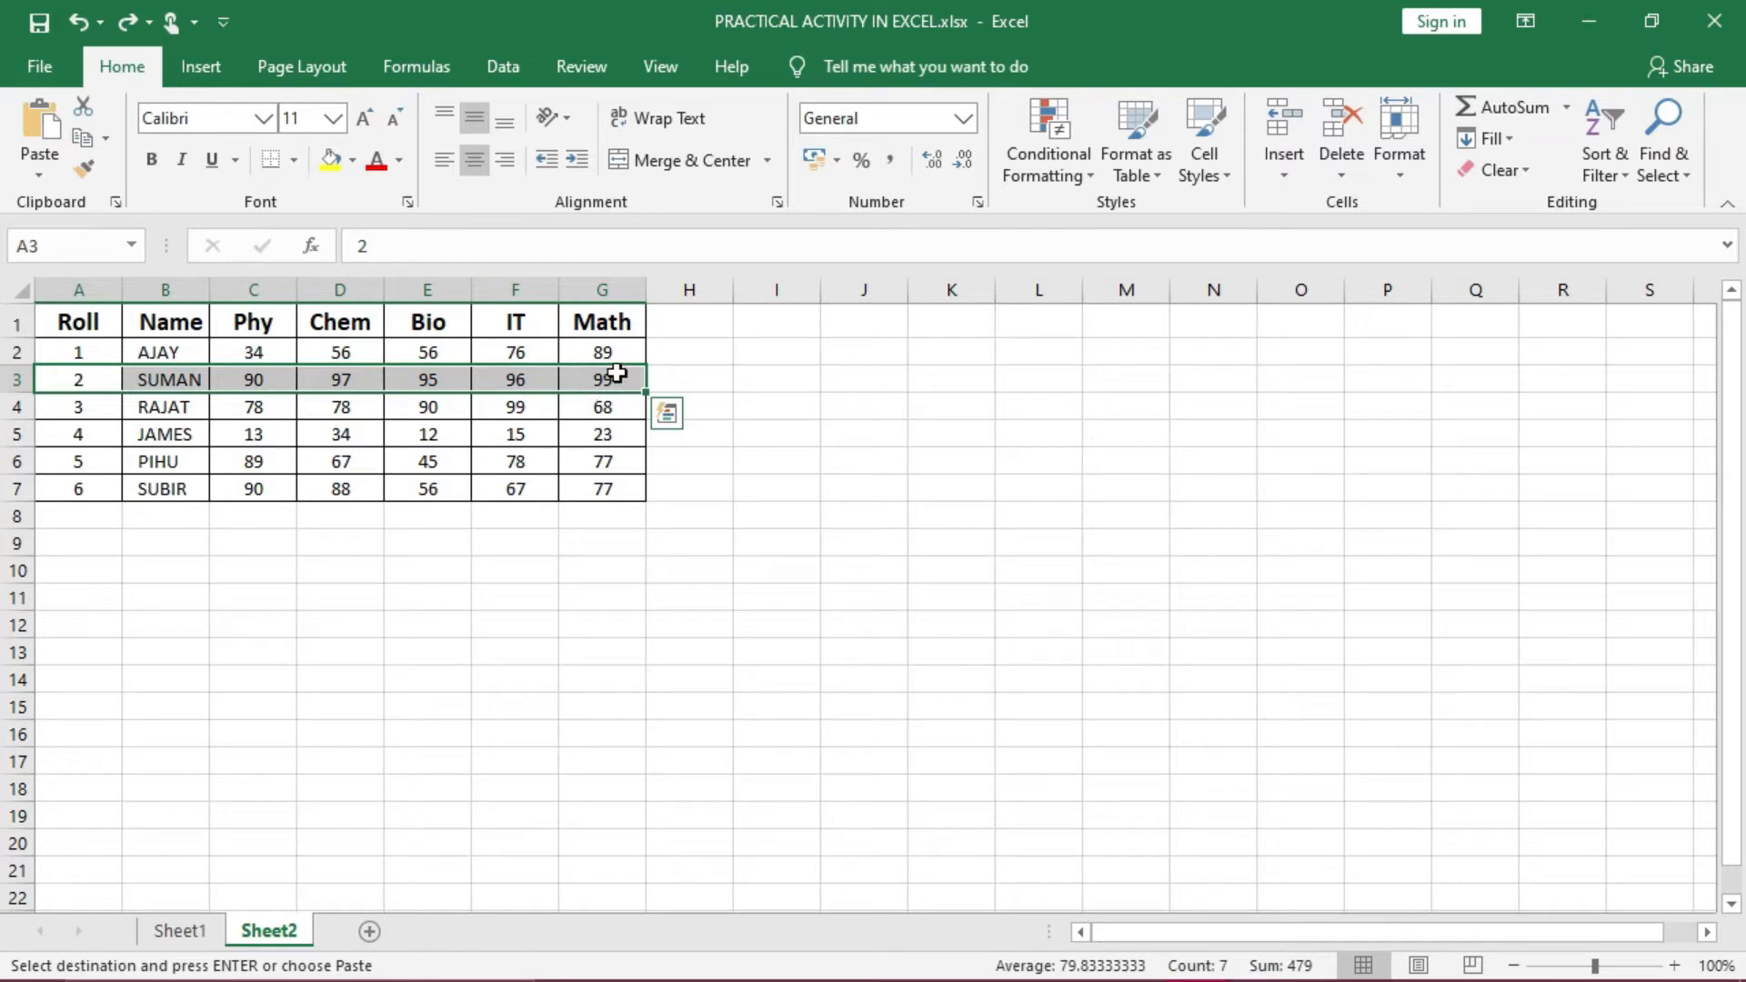
{"action": "right_click", "coordinate": [614, 375]}
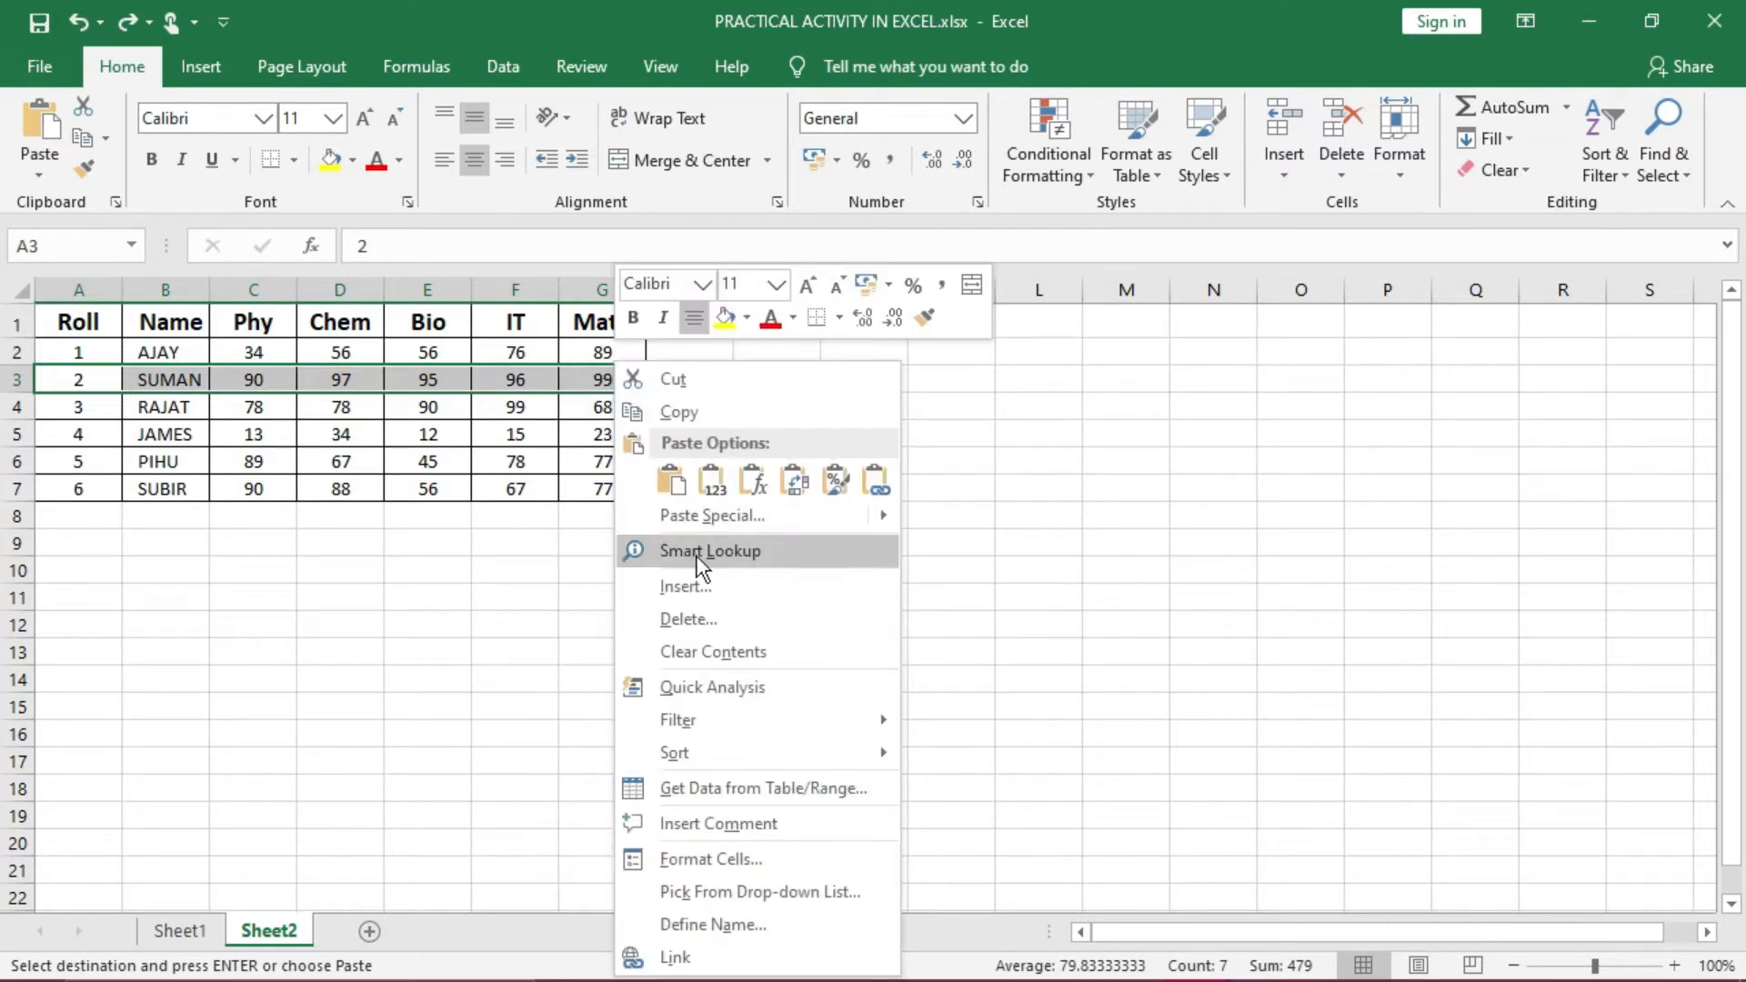
{"action": "left_click", "coordinate": [693, 586]}
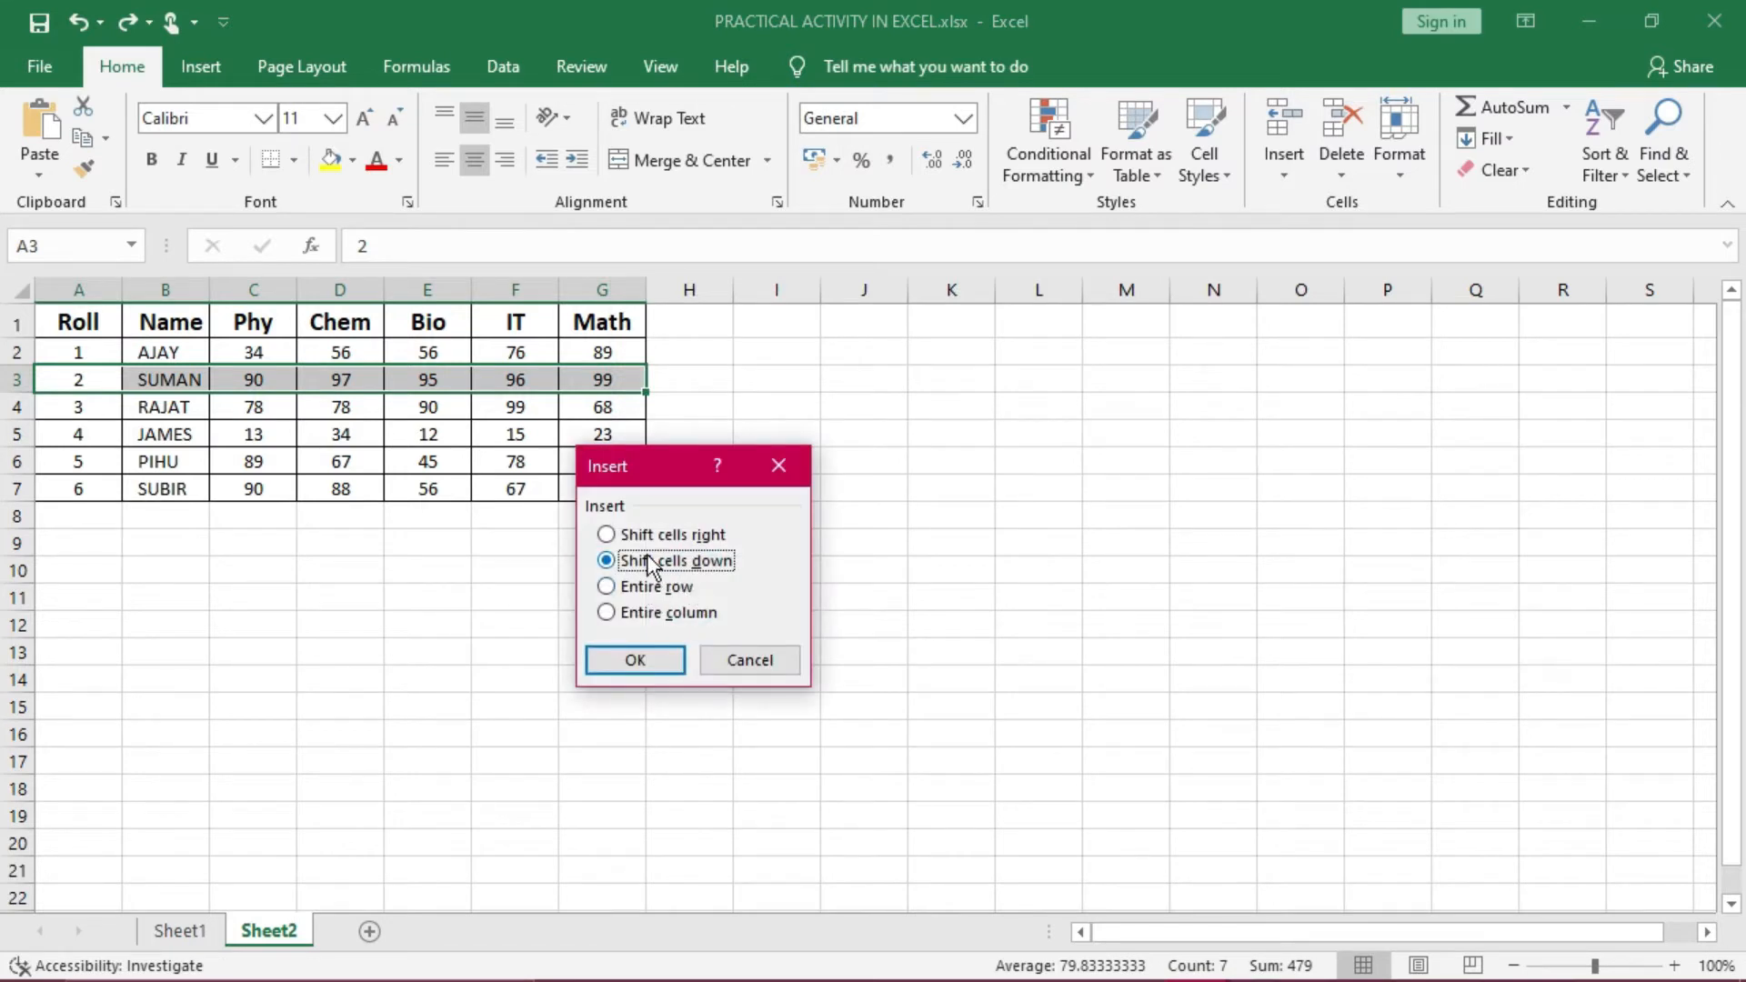
{"action": "left_click", "coordinate": [636, 661]}
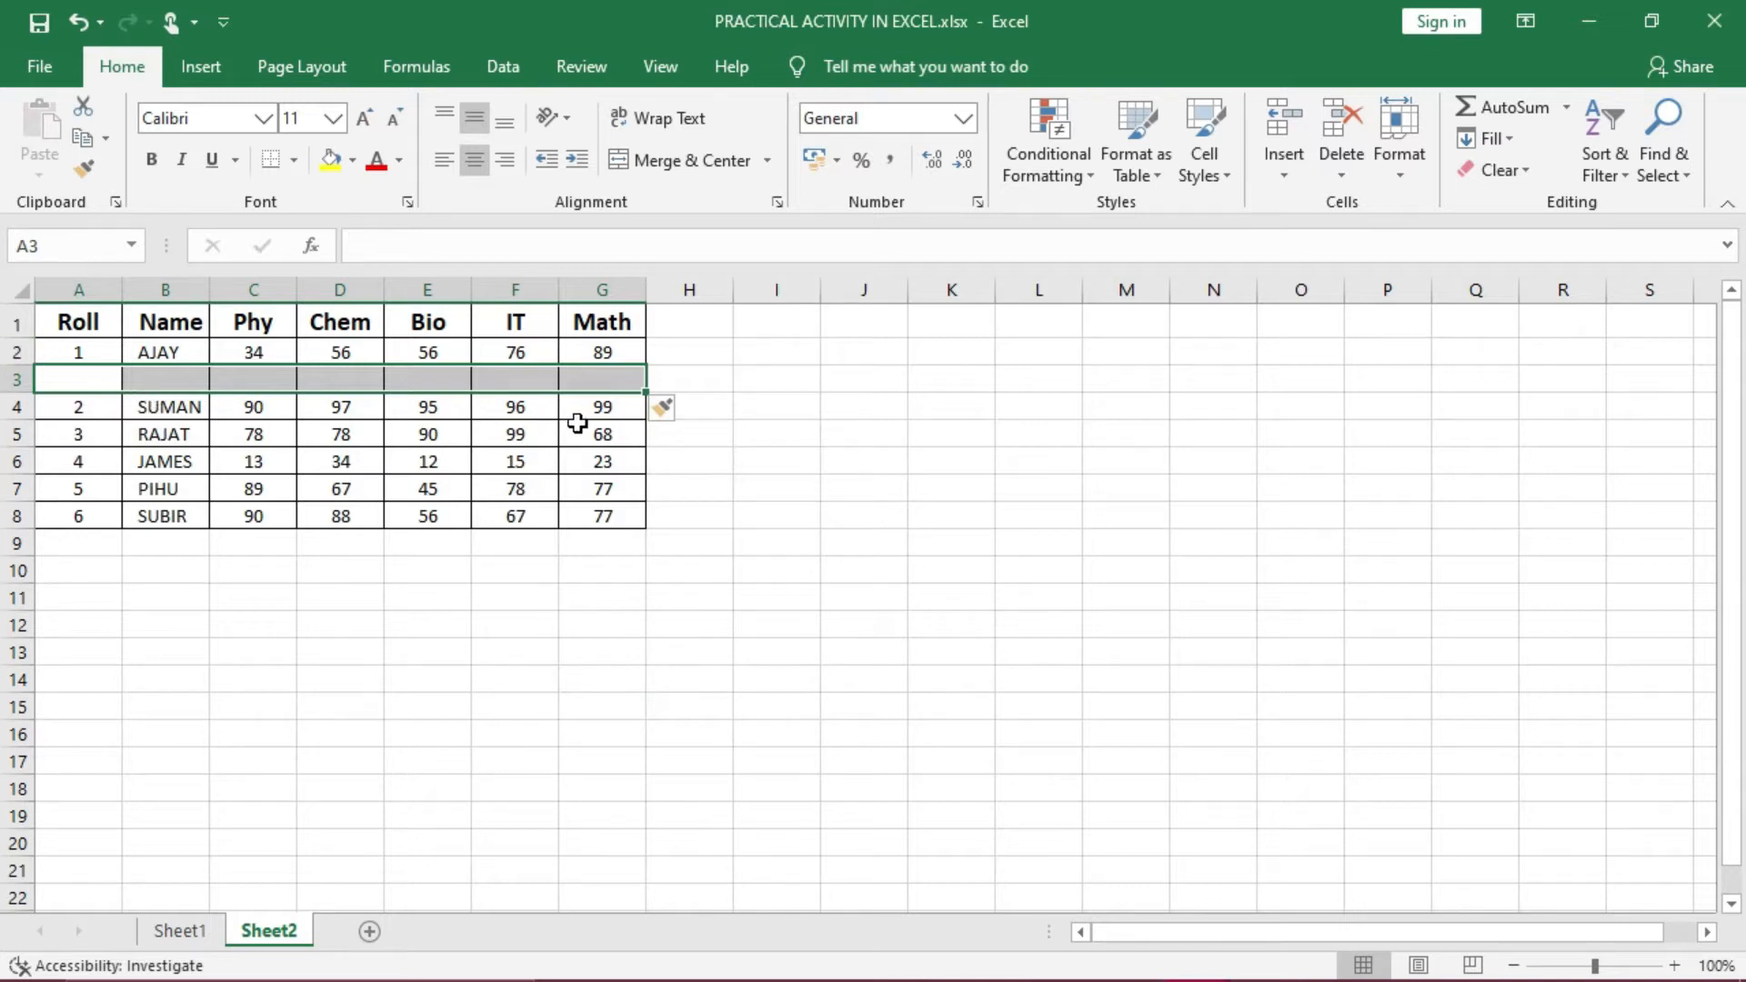
{"action": "key", "text": "ctrl+z"}
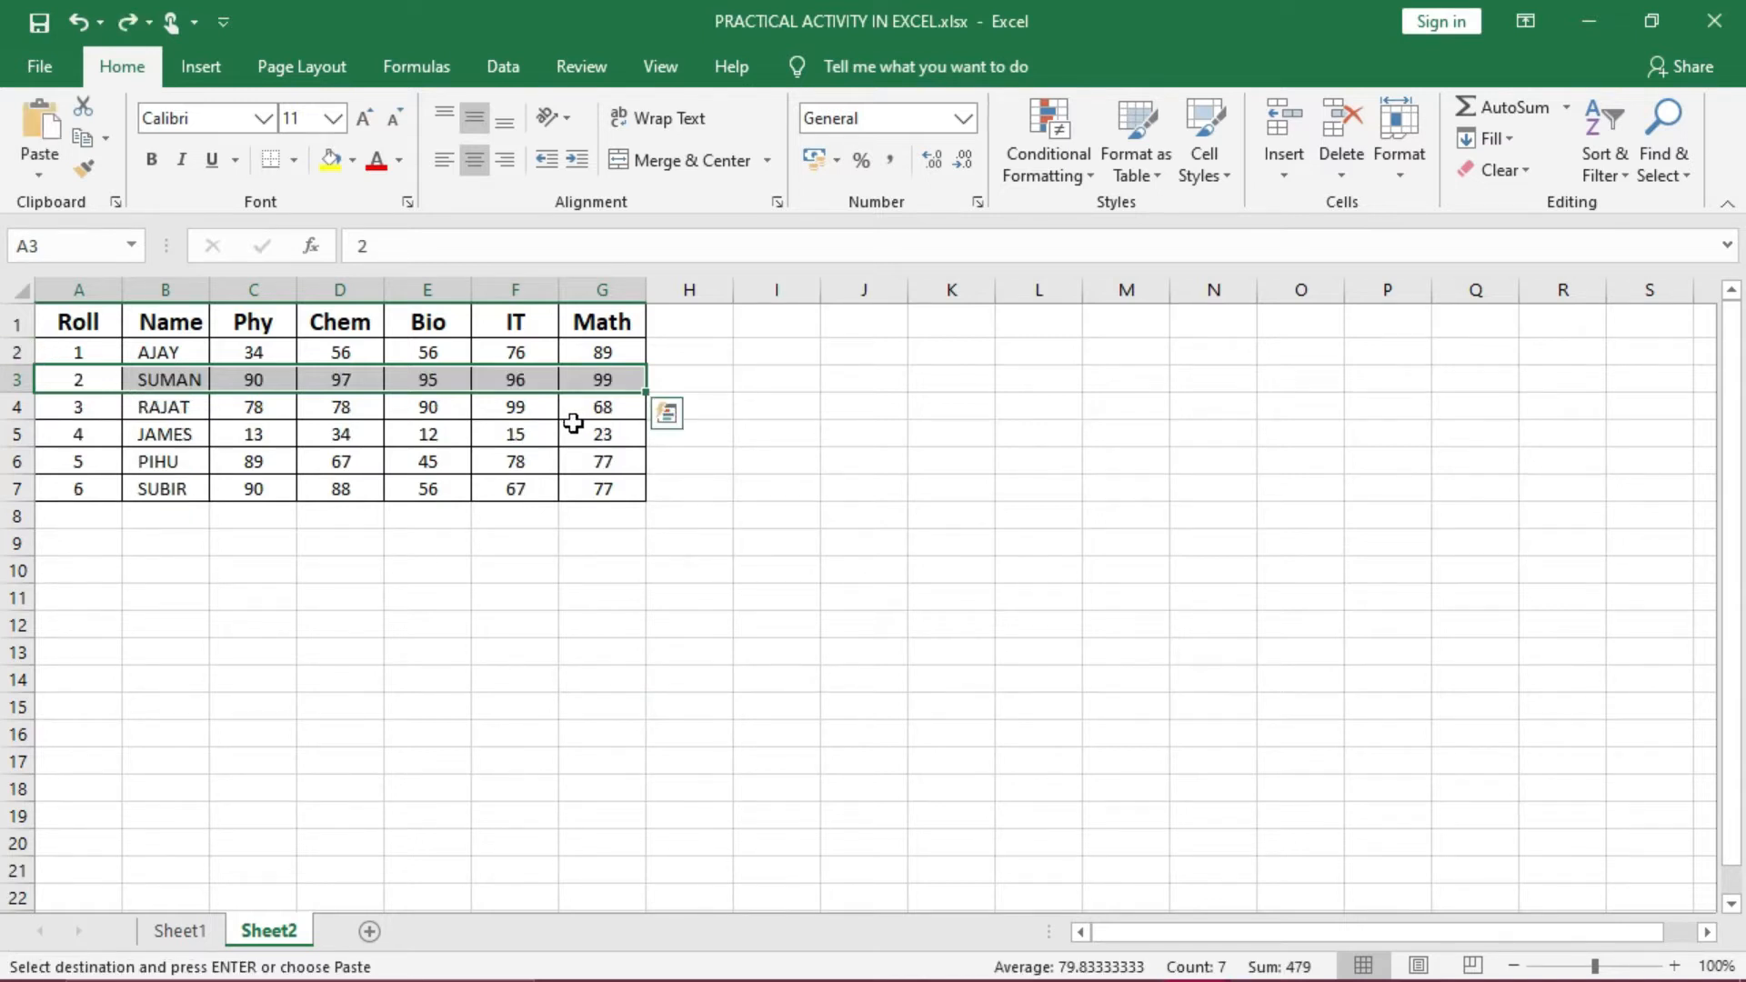
Insert a blank table column at F1:F7 by shifting the cells right, and undo it
{"action": "left_click", "coordinate": [518, 351]}
{"action": "left_click", "coordinate": [516, 324]}
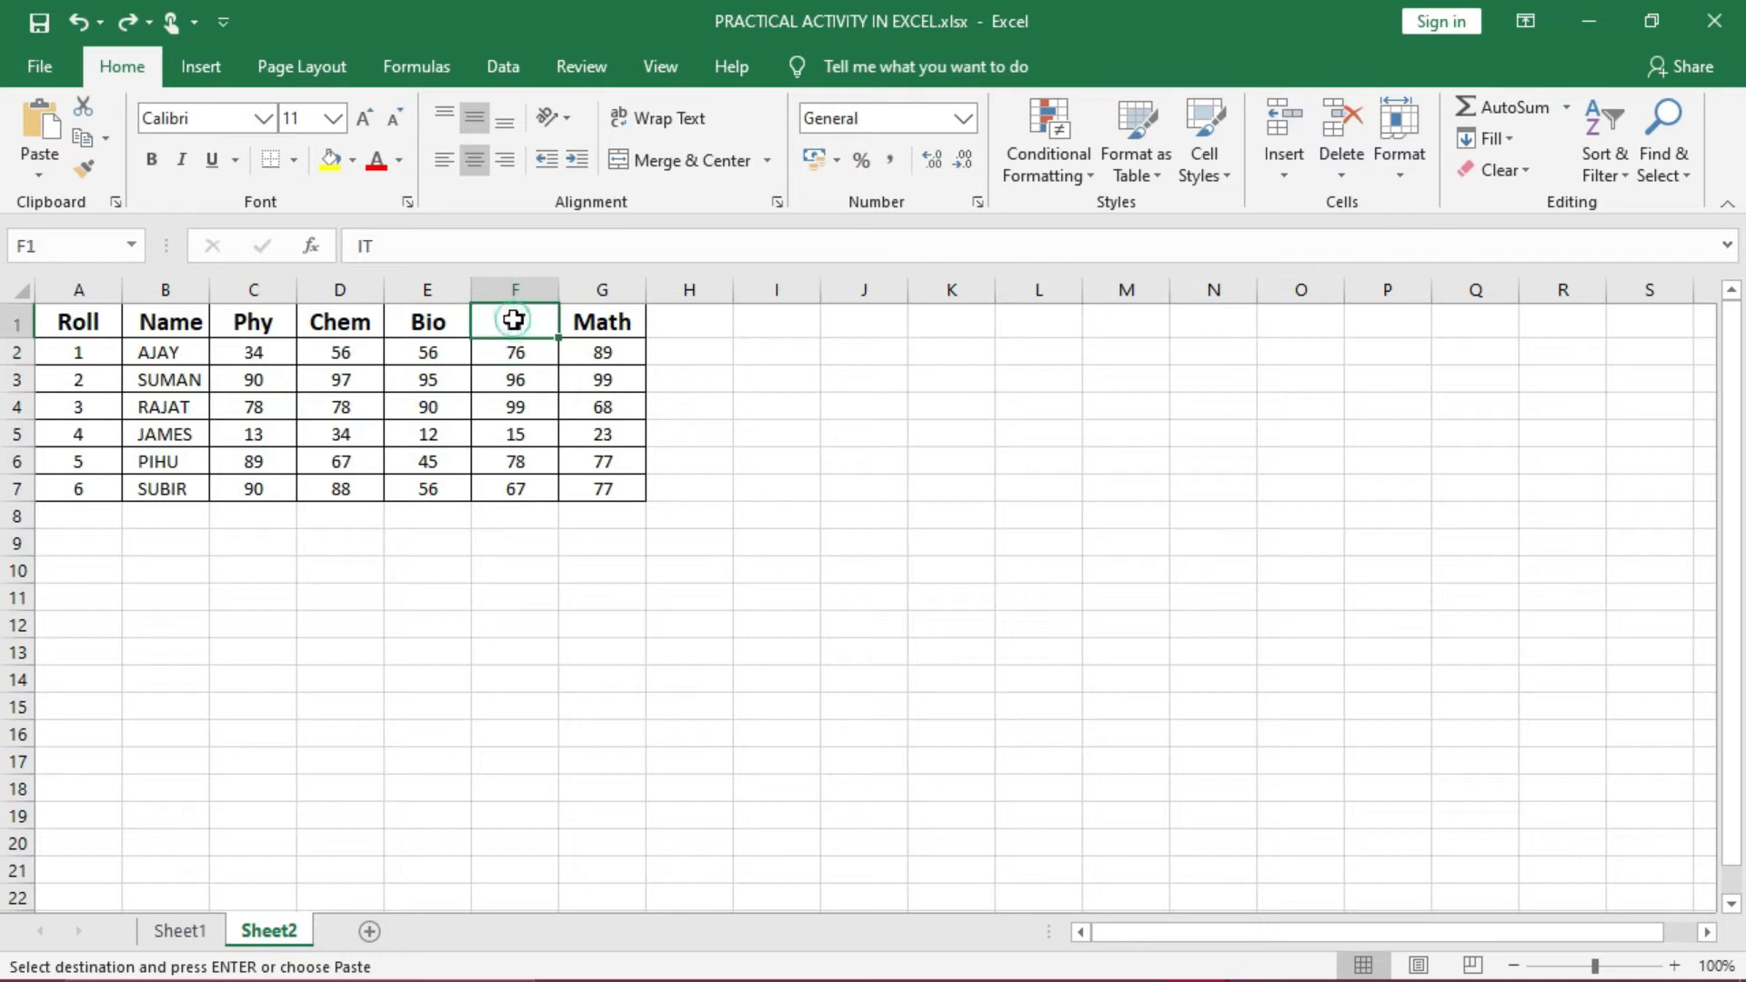
{"action": "left_click_drag", "start_coordinate": [516, 324], "coordinate": [518, 479]}
{"action": "key", "text": "ctrl+v"}
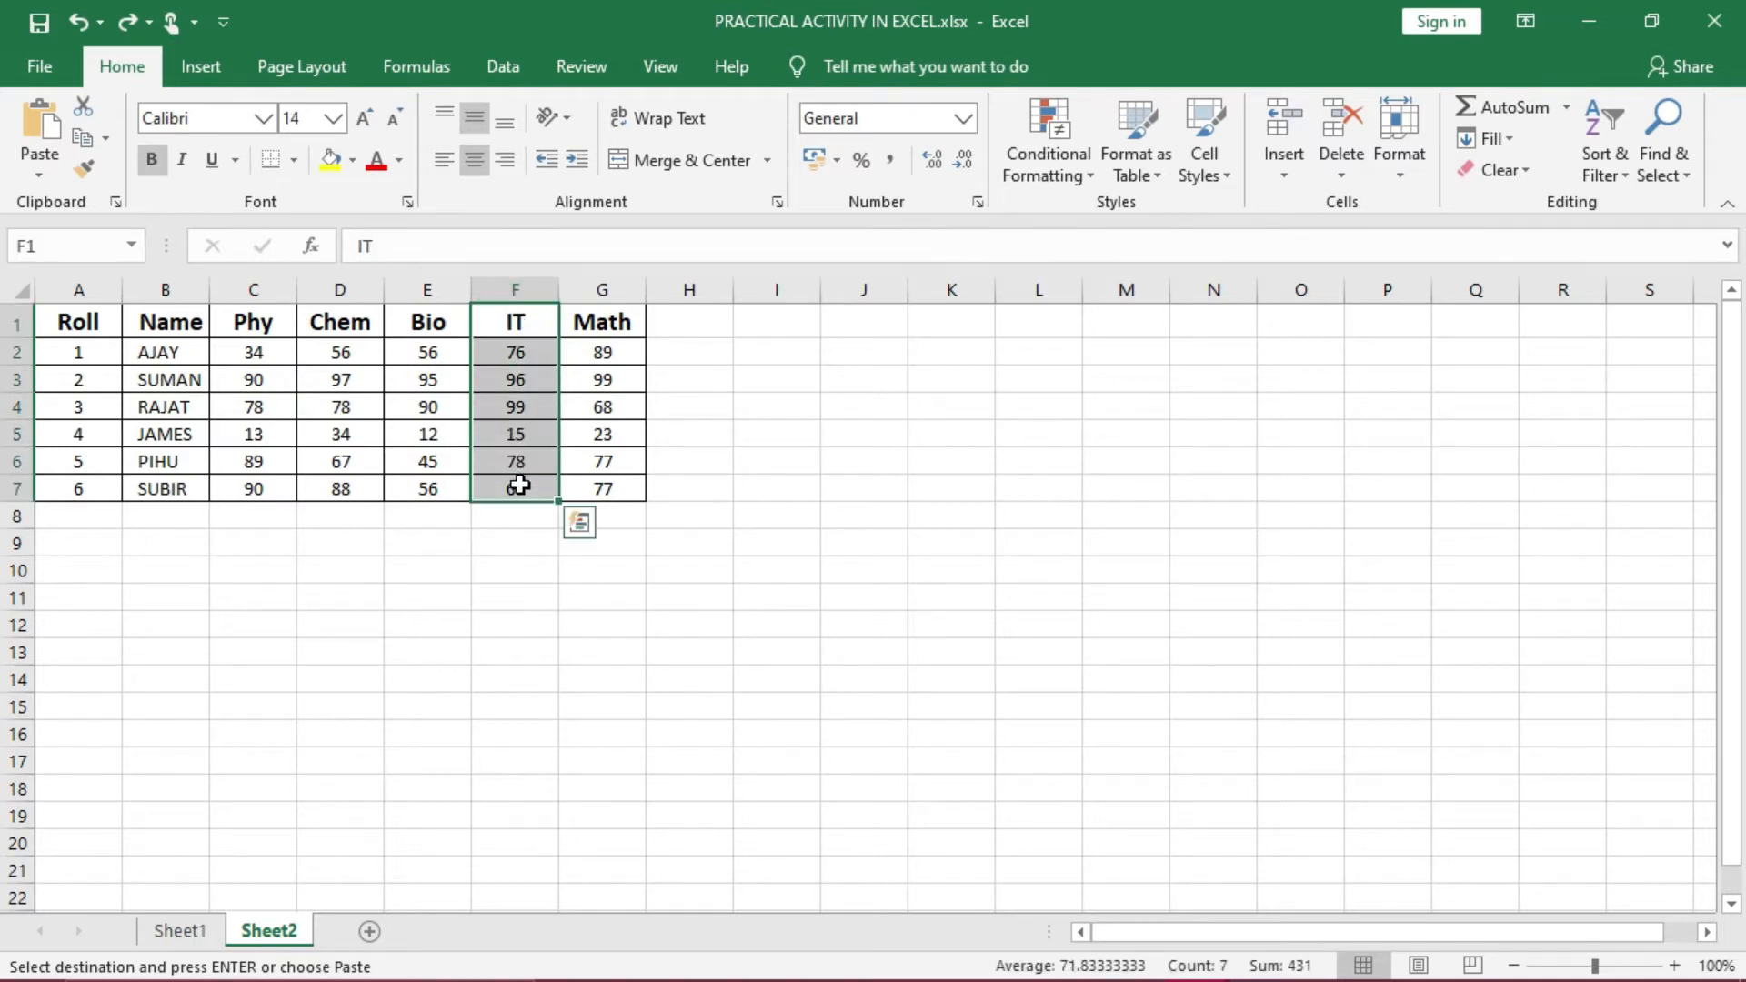
{"action": "right_click", "coordinate": [506, 430]}
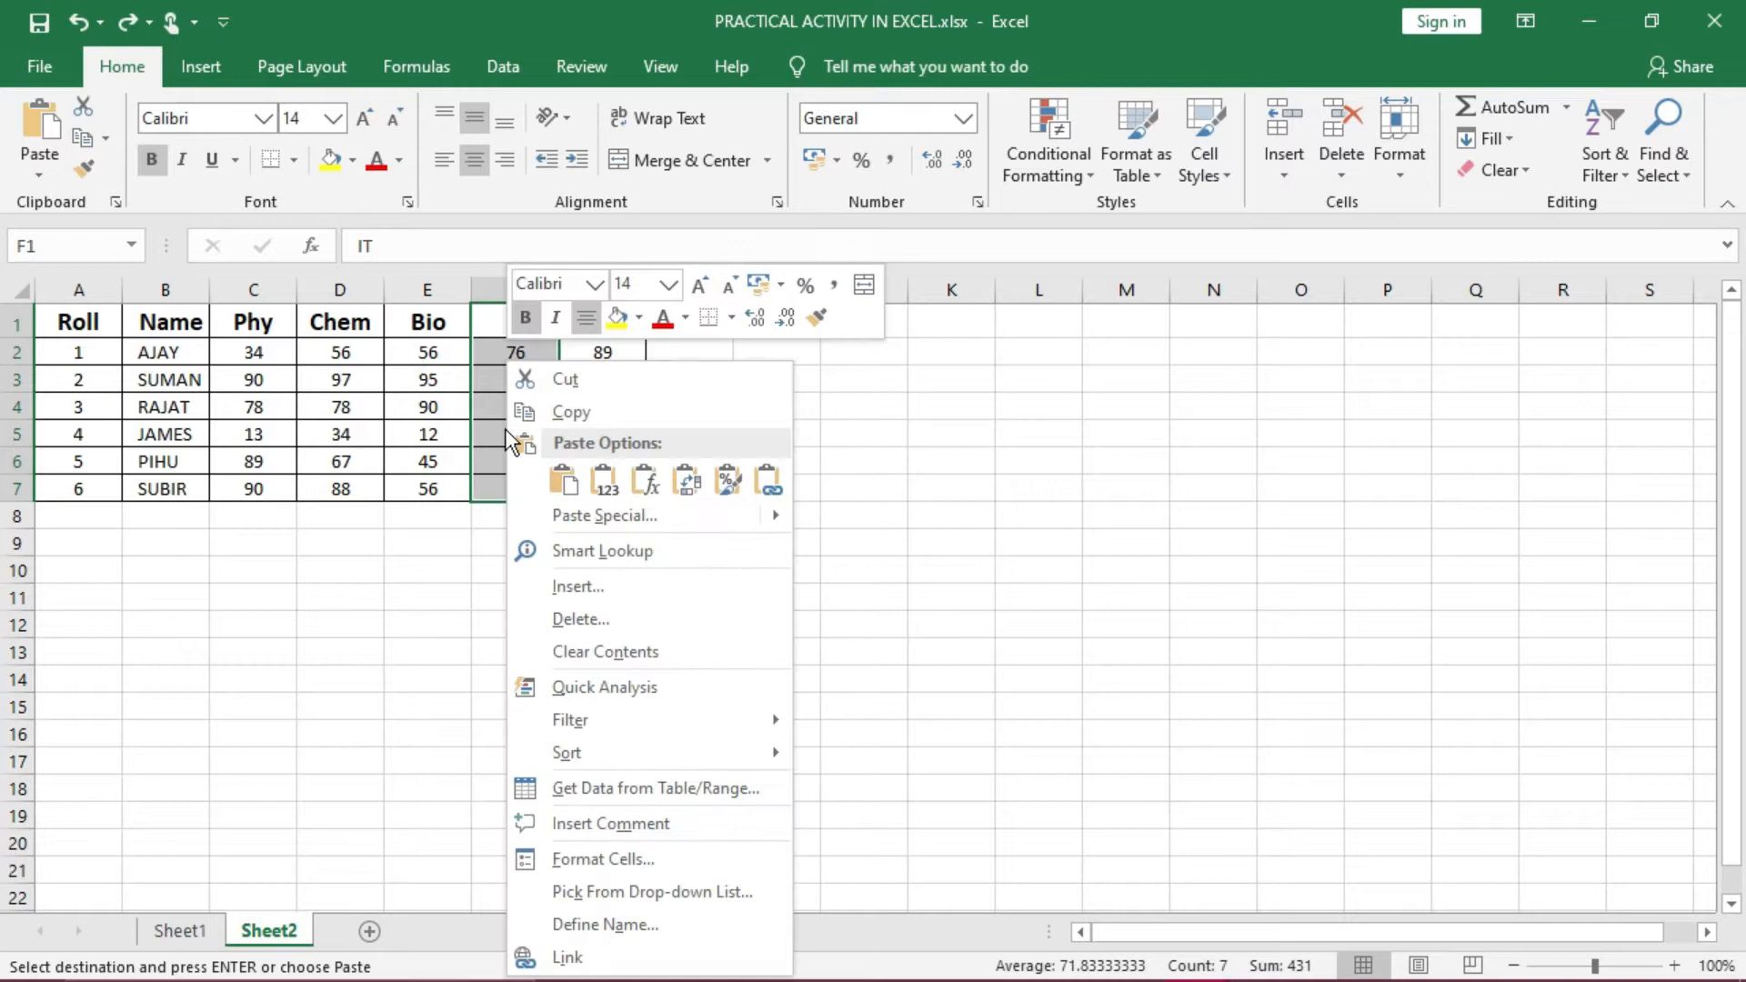
{"action": "left_click", "coordinate": [599, 588]}
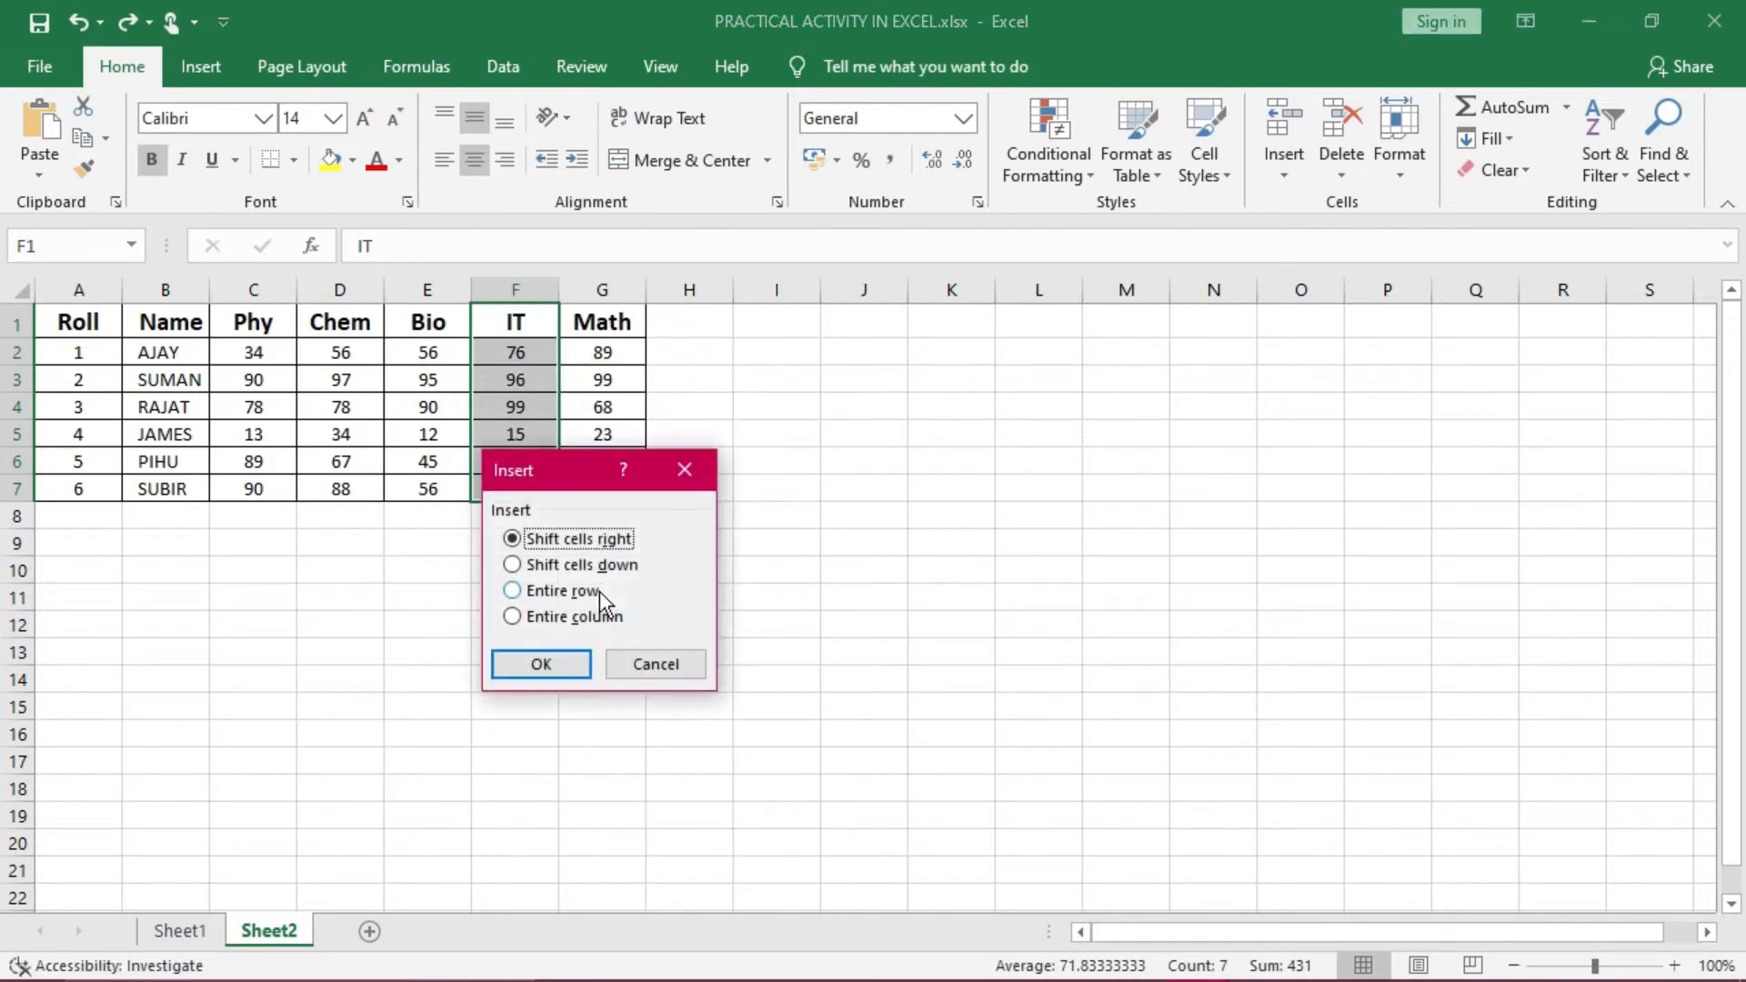
{"action": "left_click", "coordinate": [555, 663]}
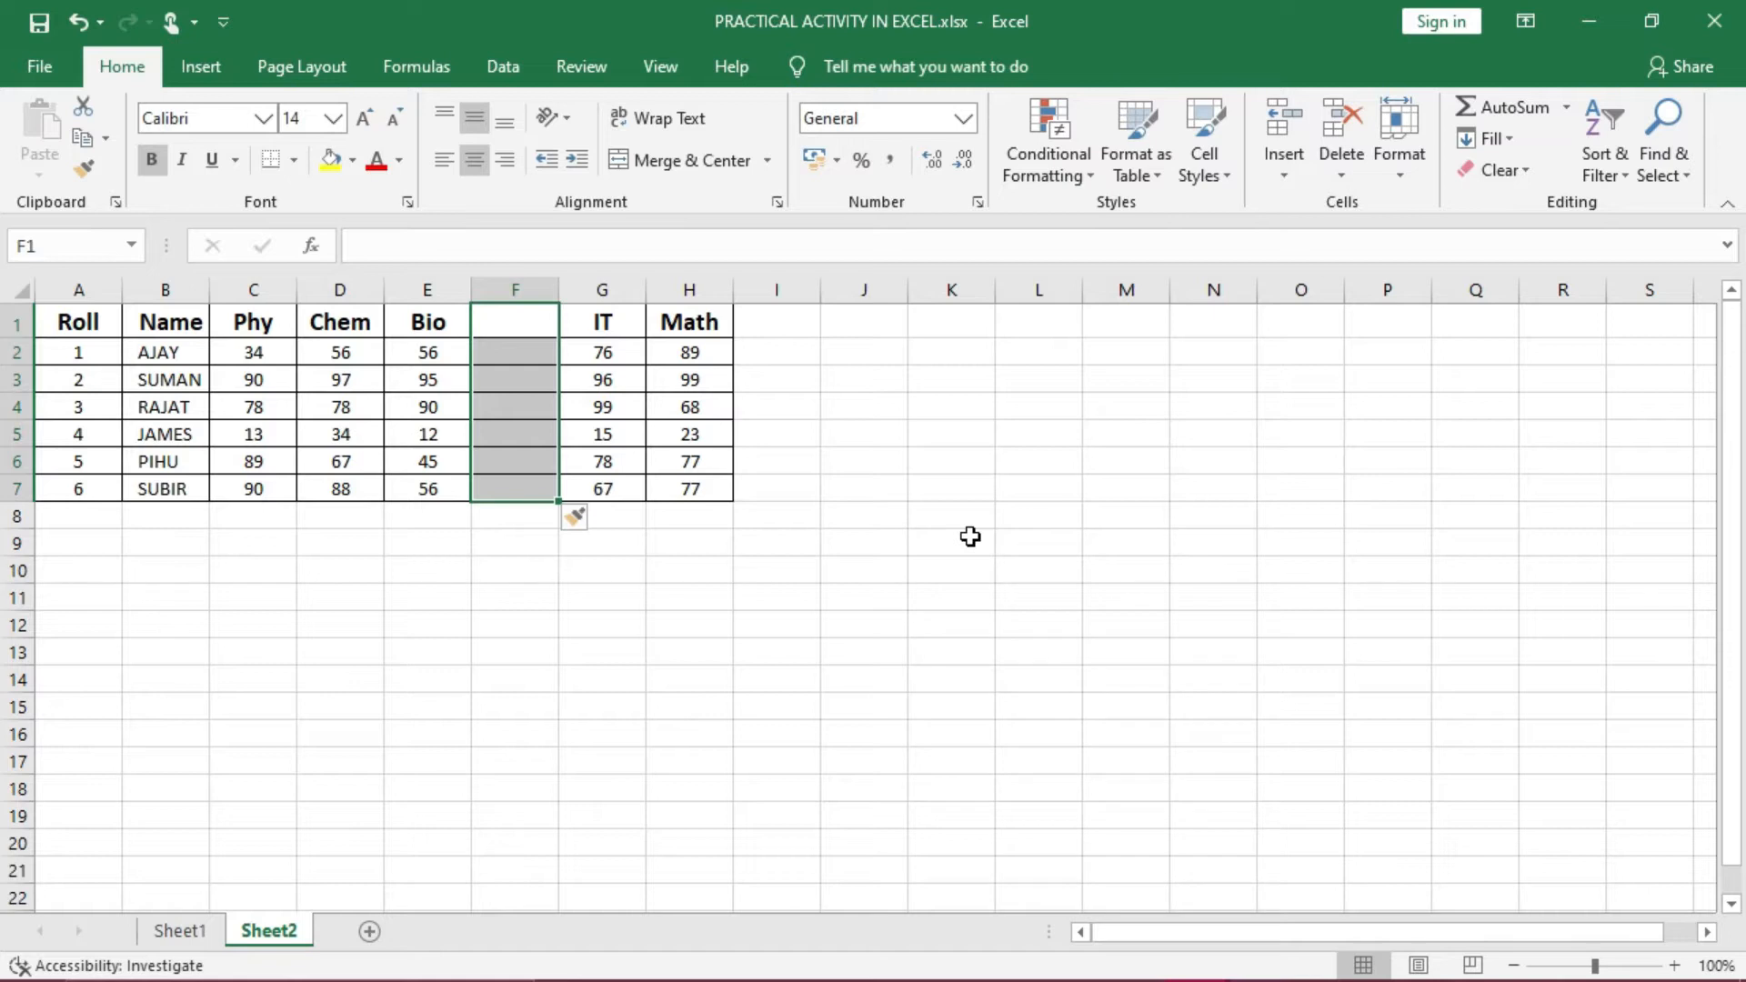
{"action": "key", "text": "ctrl+z"}
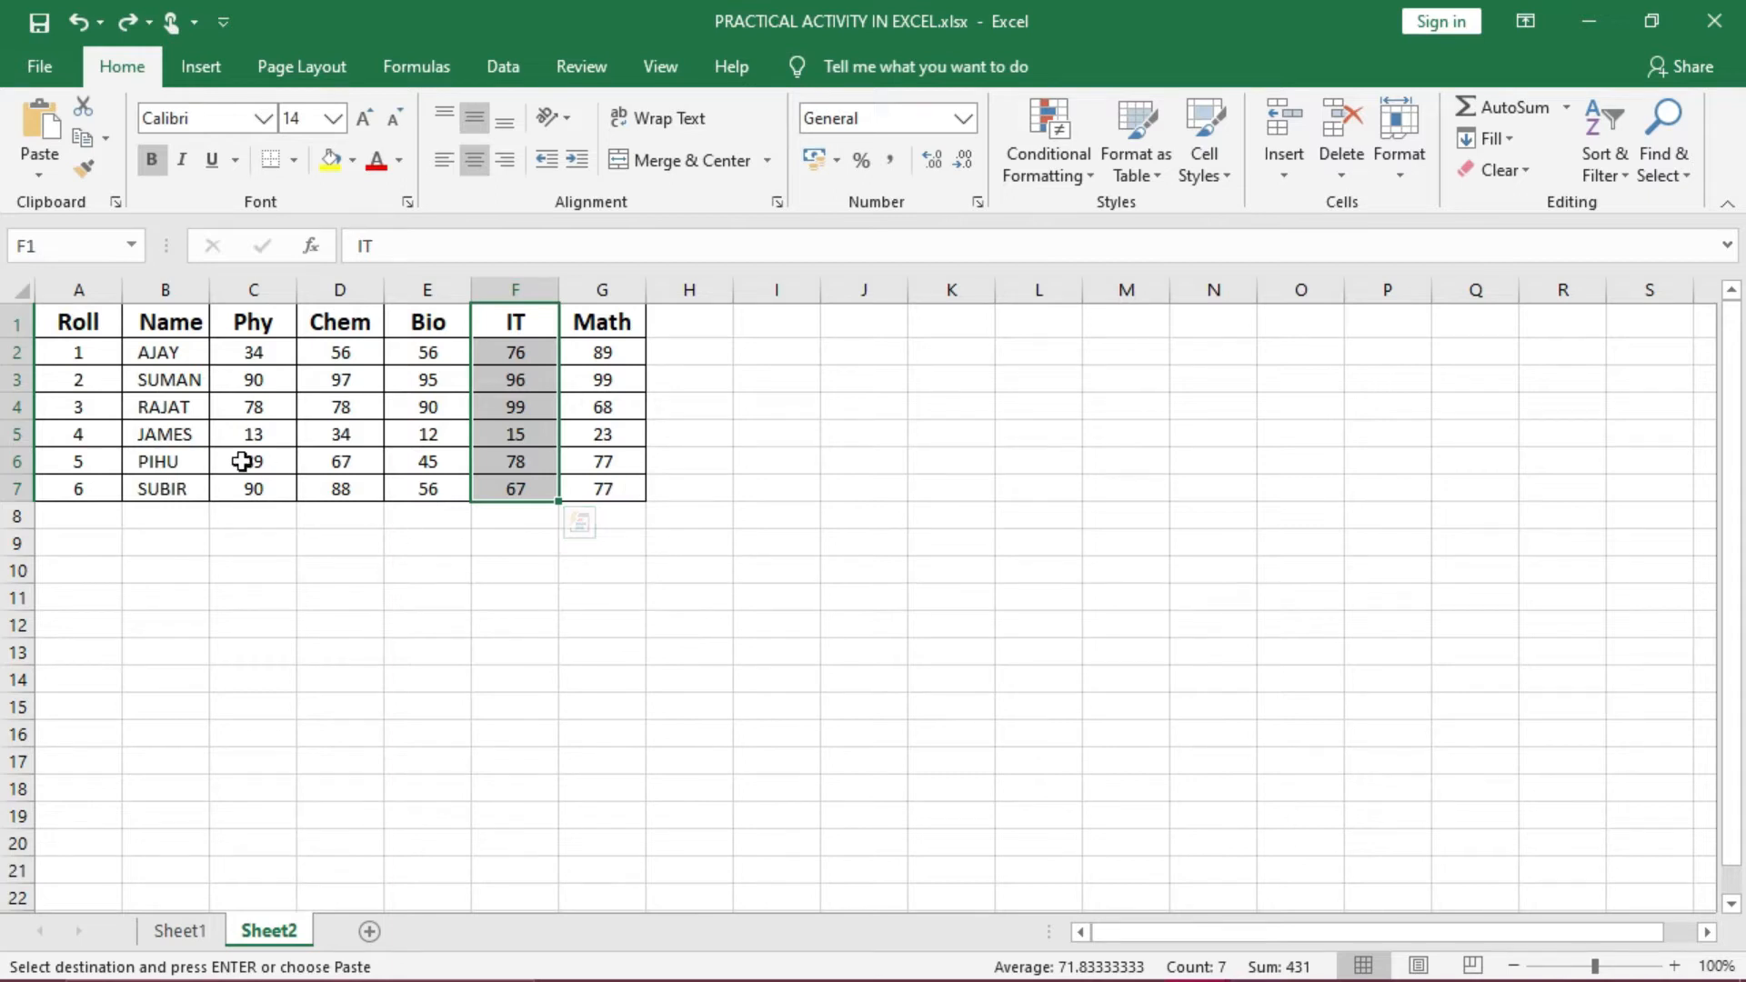
Insert two blank table rows at A3:G4 by shifting the existing cells down
{"action": "left_click_drag", "start_coordinate": [47, 381], "coordinate": [597, 421]}
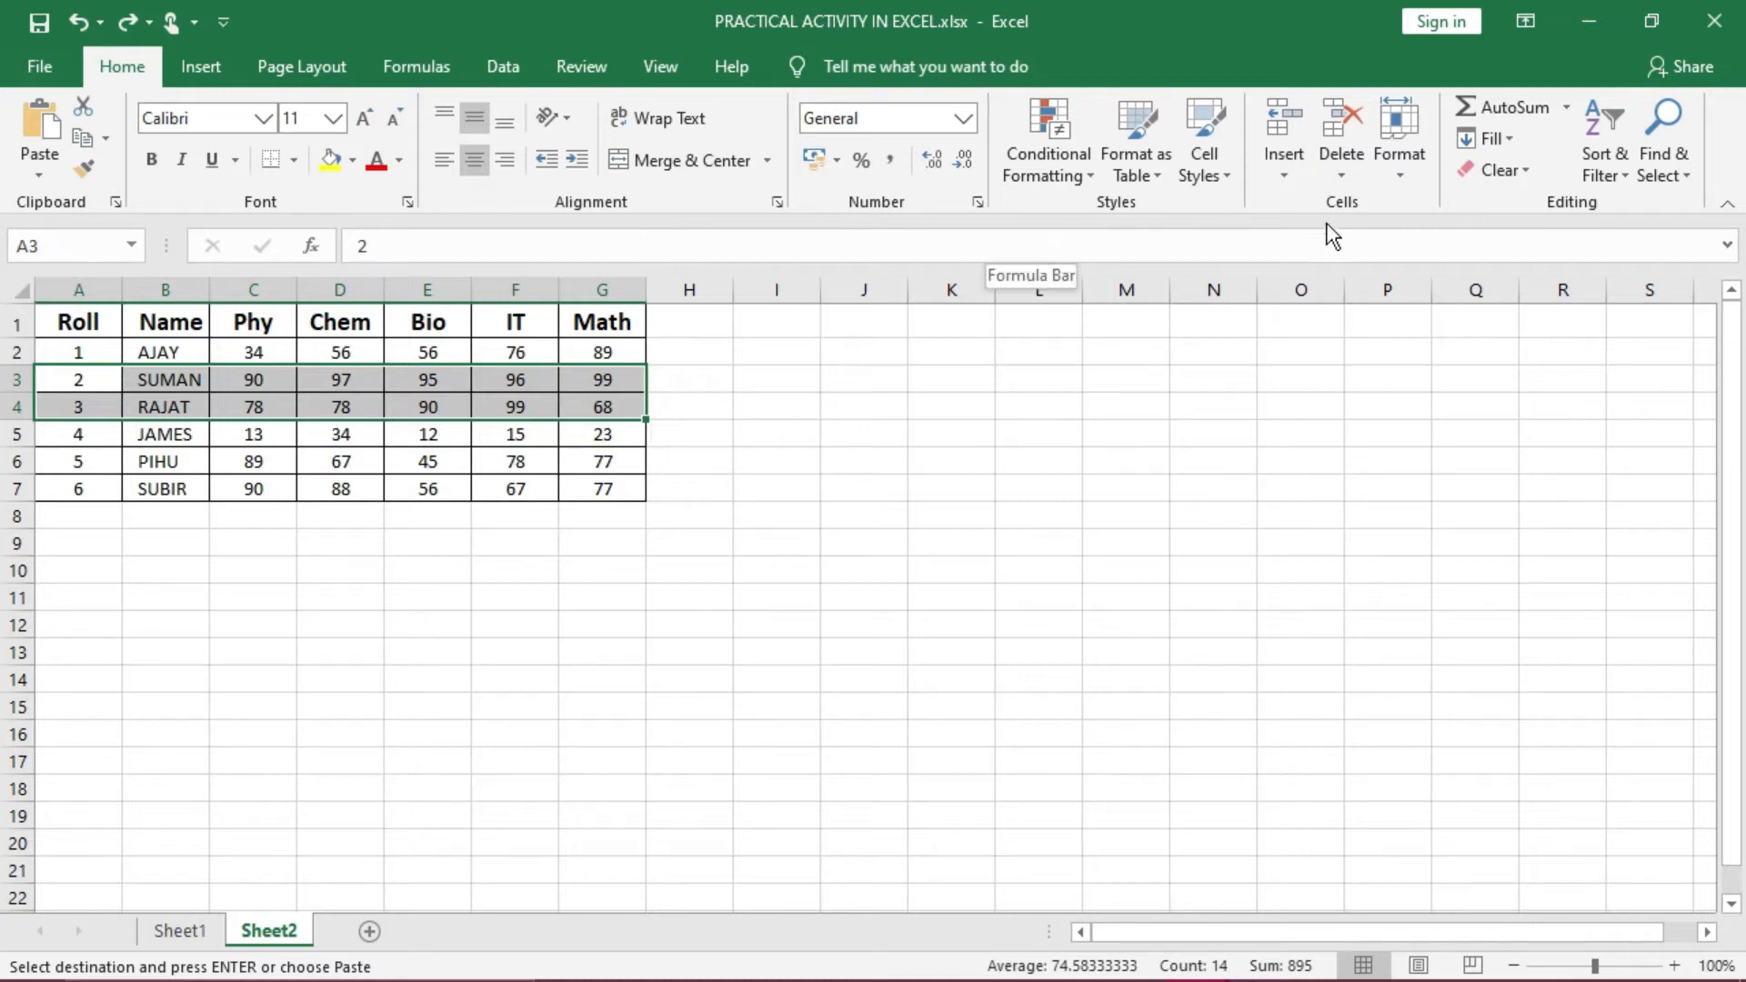
{"action": "left_click", "coordinate": [1282, 177]}
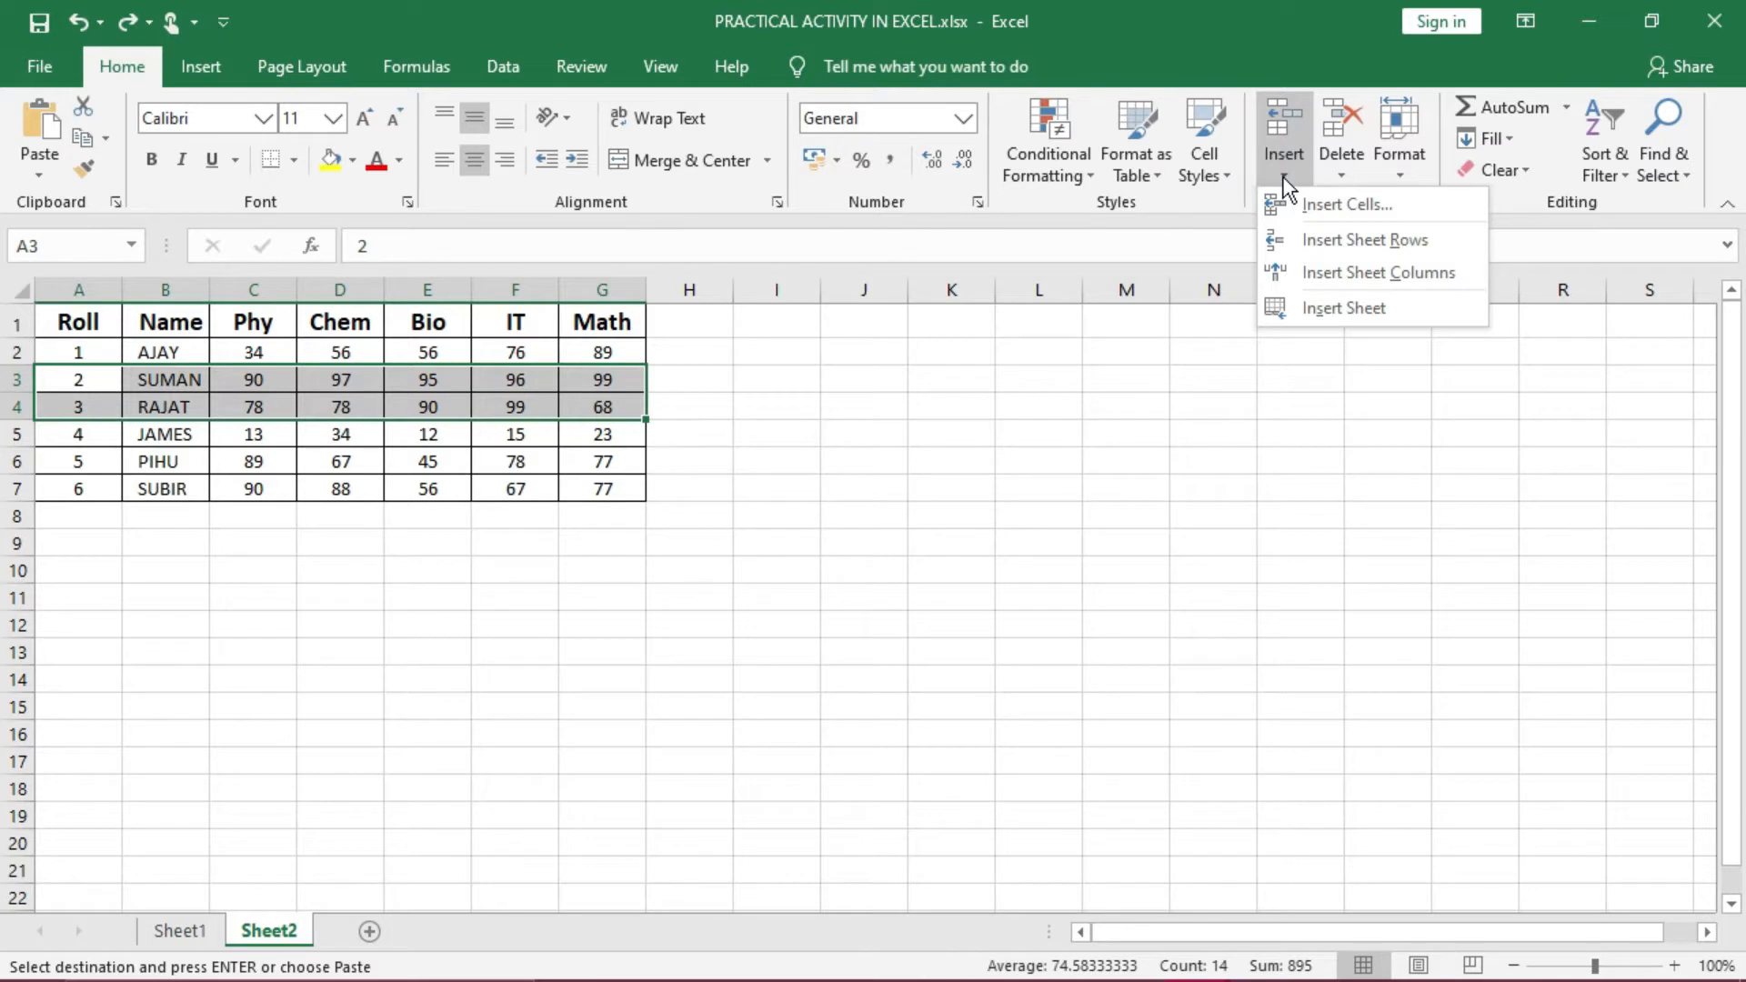
{"action": "left_click", "coordinate": [1314, 202]}
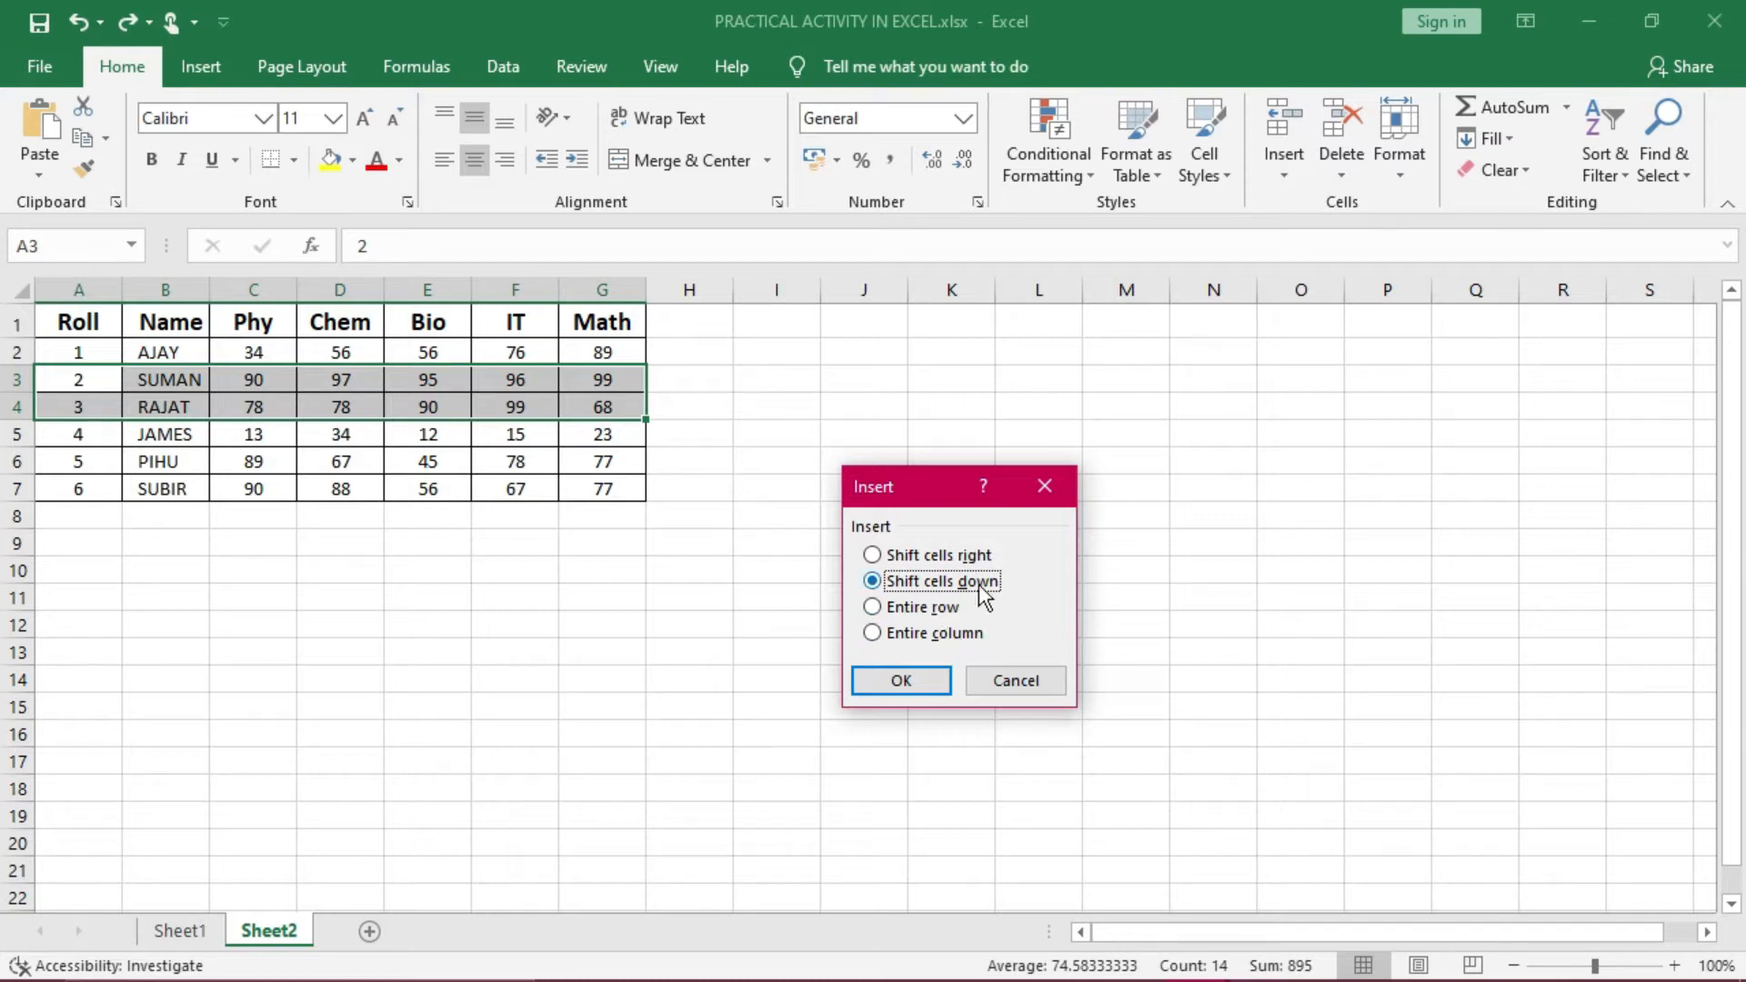
{"action": "left_click", "coordinate": [919, 678]}
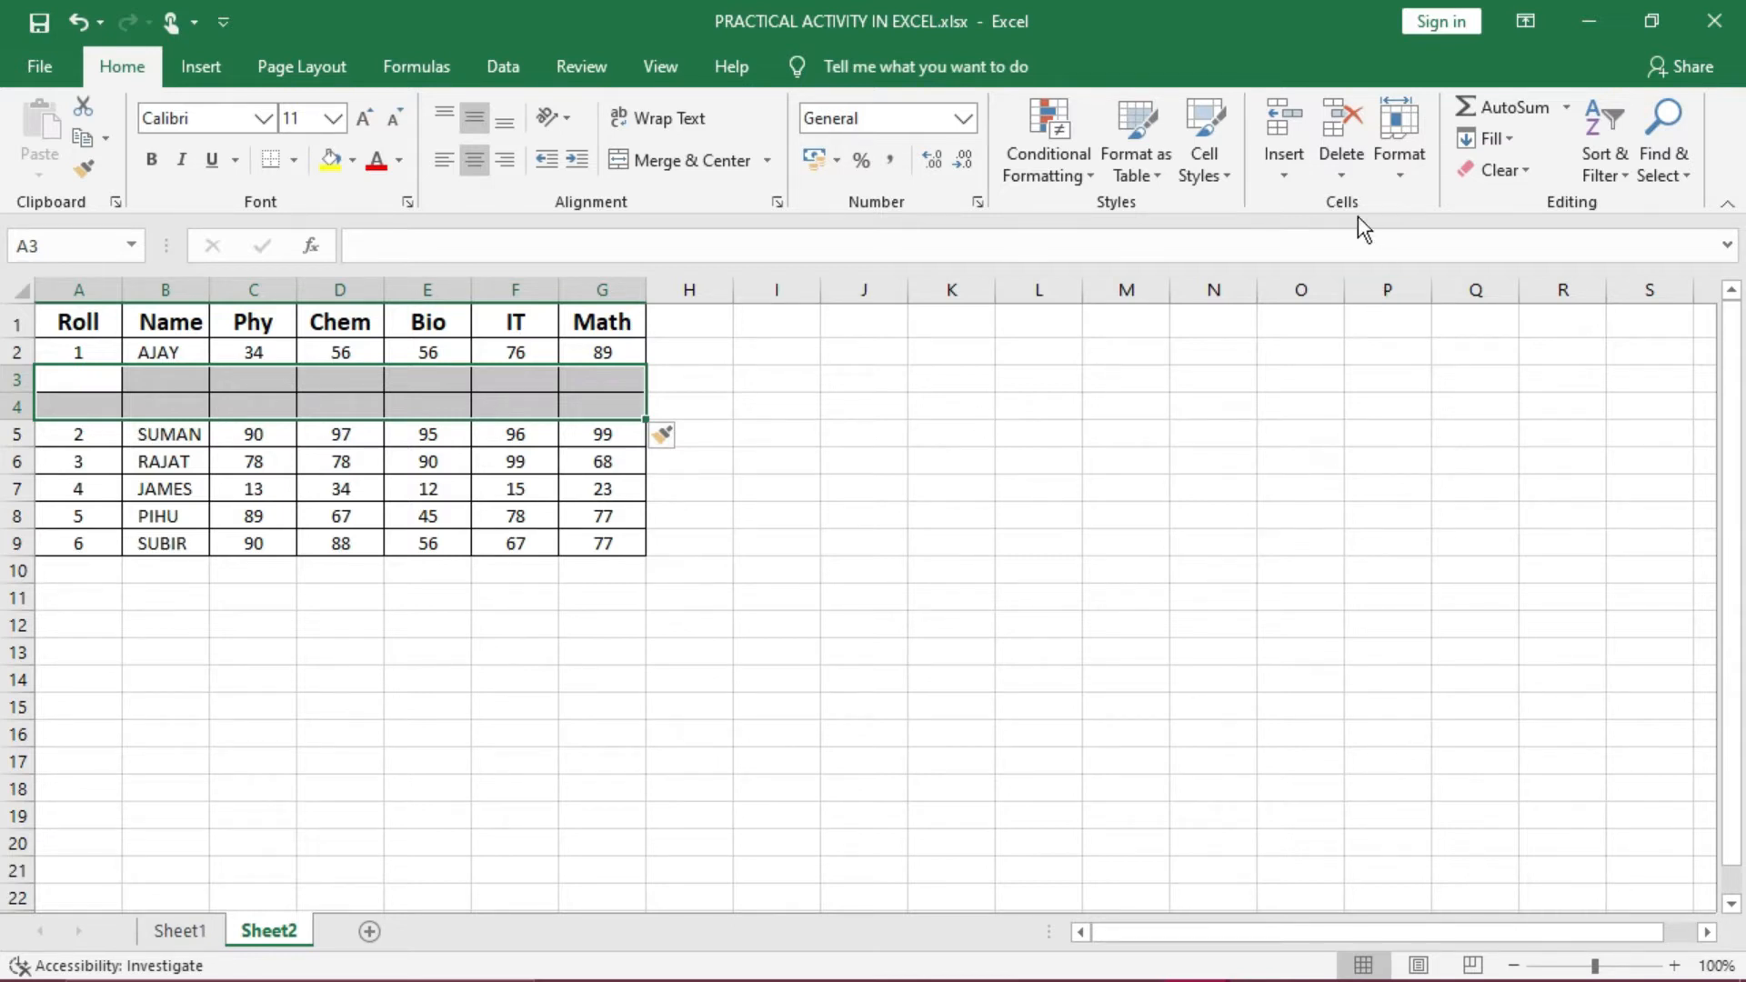
Delete the blank cells at A3:G4, shifting the cells below up
{"action": "left_click", "coordinate": [1341, 175]}
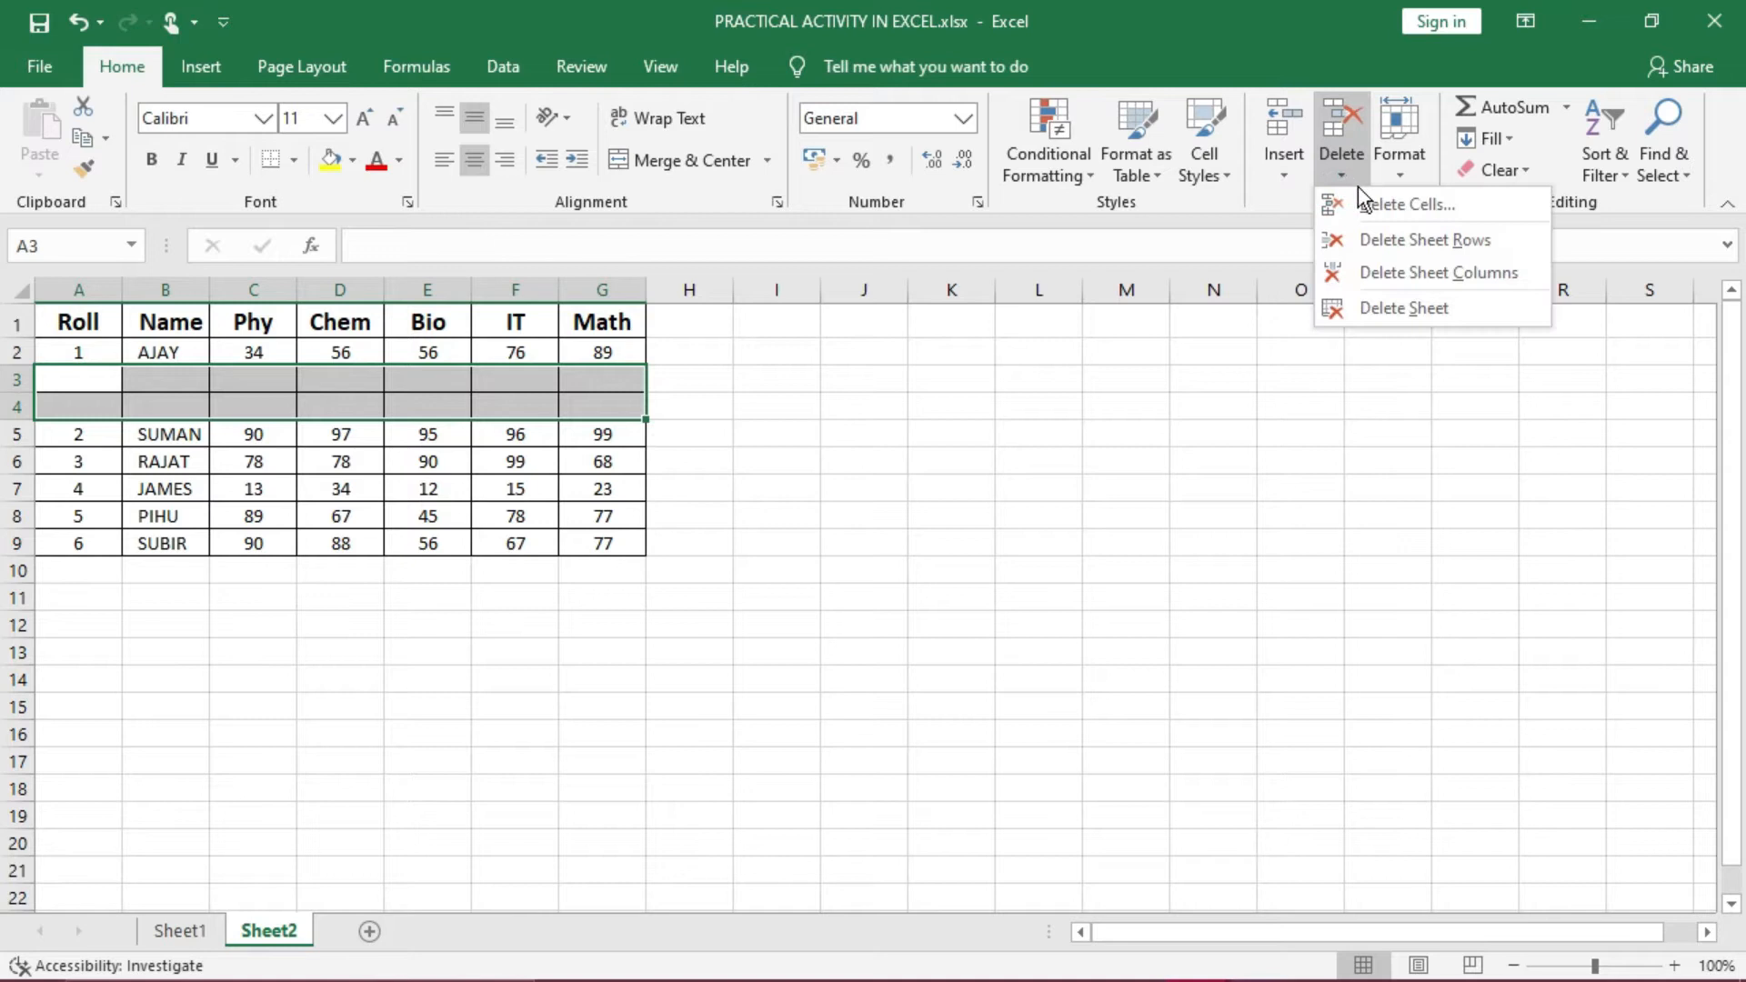
{"action": "left_click", "coordinate": [1377, 204]}
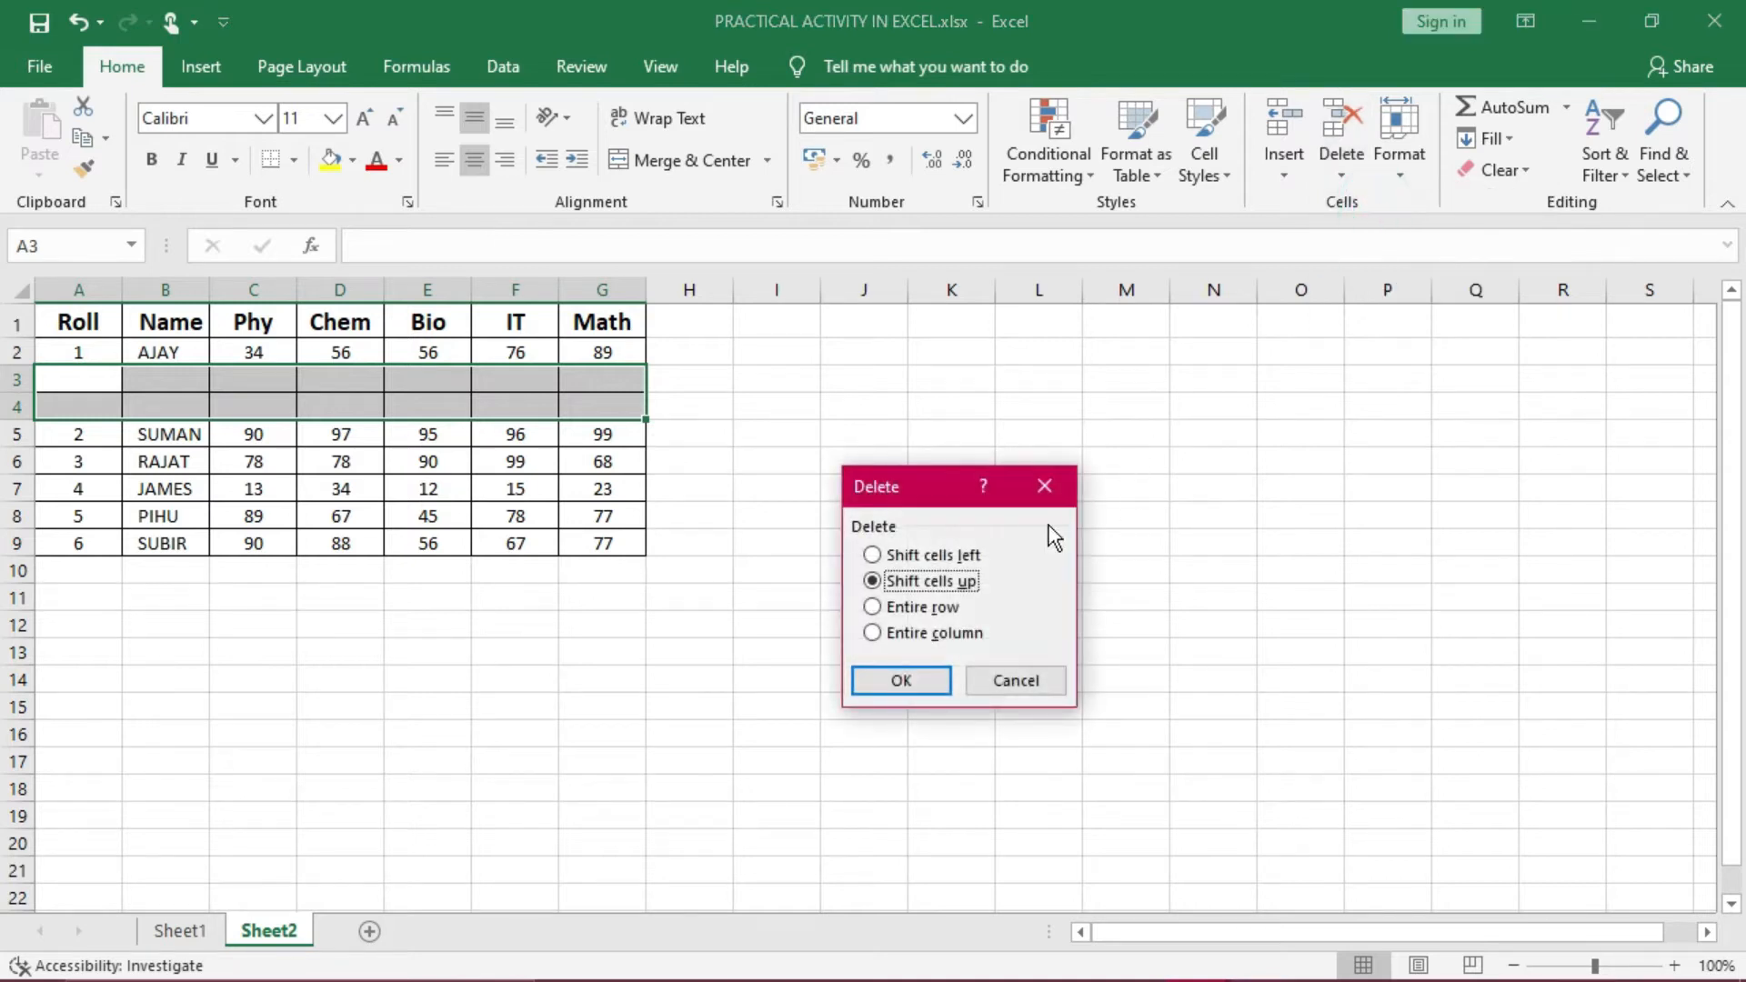
{"action": "left_click", "coordinate": [930, 675]}
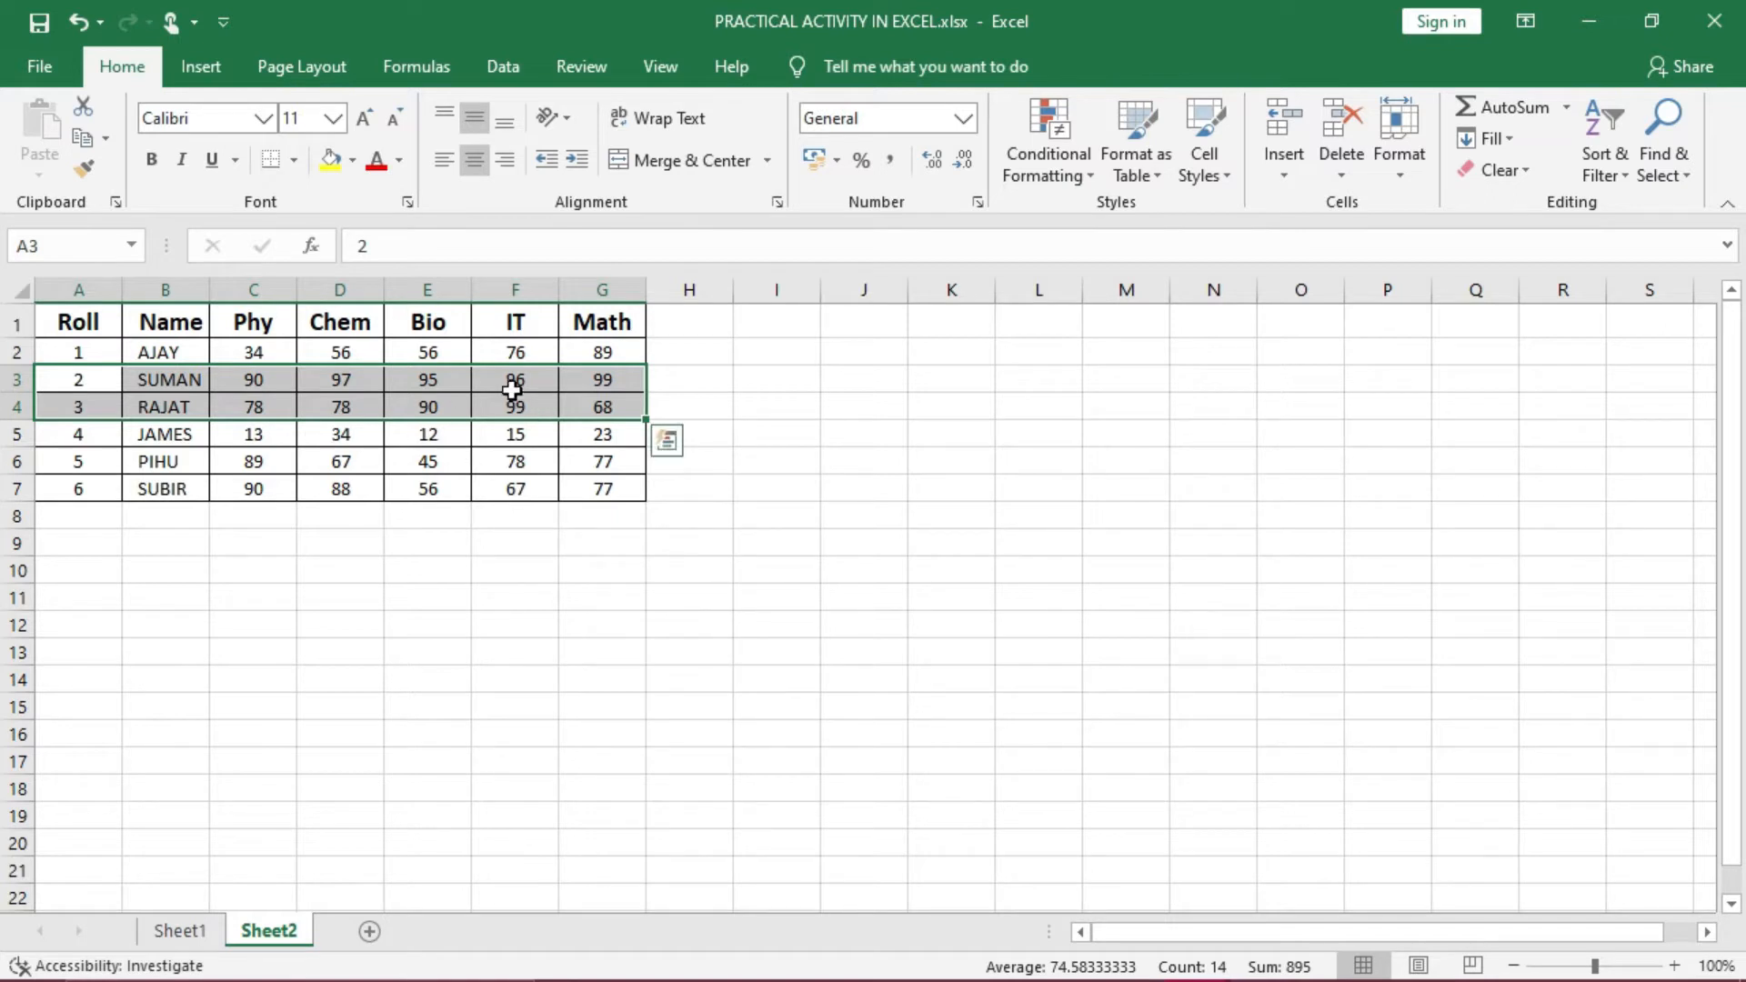
Insert blank cells at E2:F7 in the Bio and IT columns, shifting the existing marks right
{"action": "left_click_drag", "start_coordinate": [514, 354], "coordinate": [515, 464]}
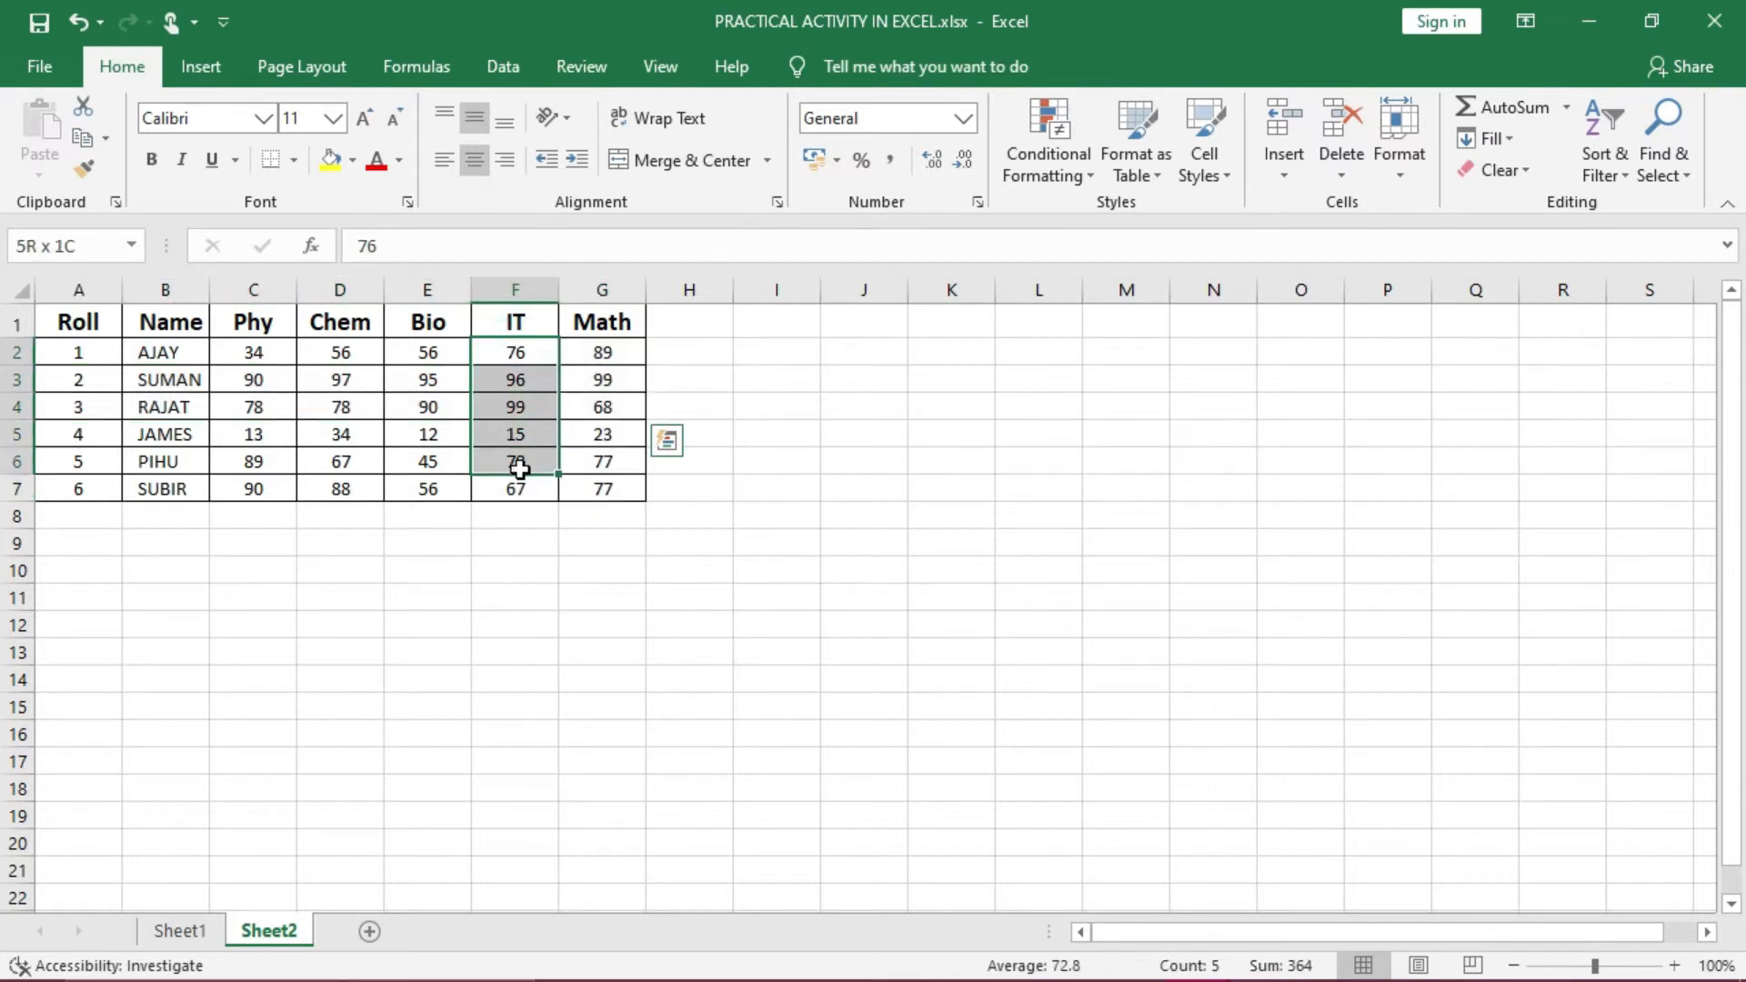
{"action": "left_click_drag", "start_coordinate": [423, 346], "coordinate": [506, 479]}
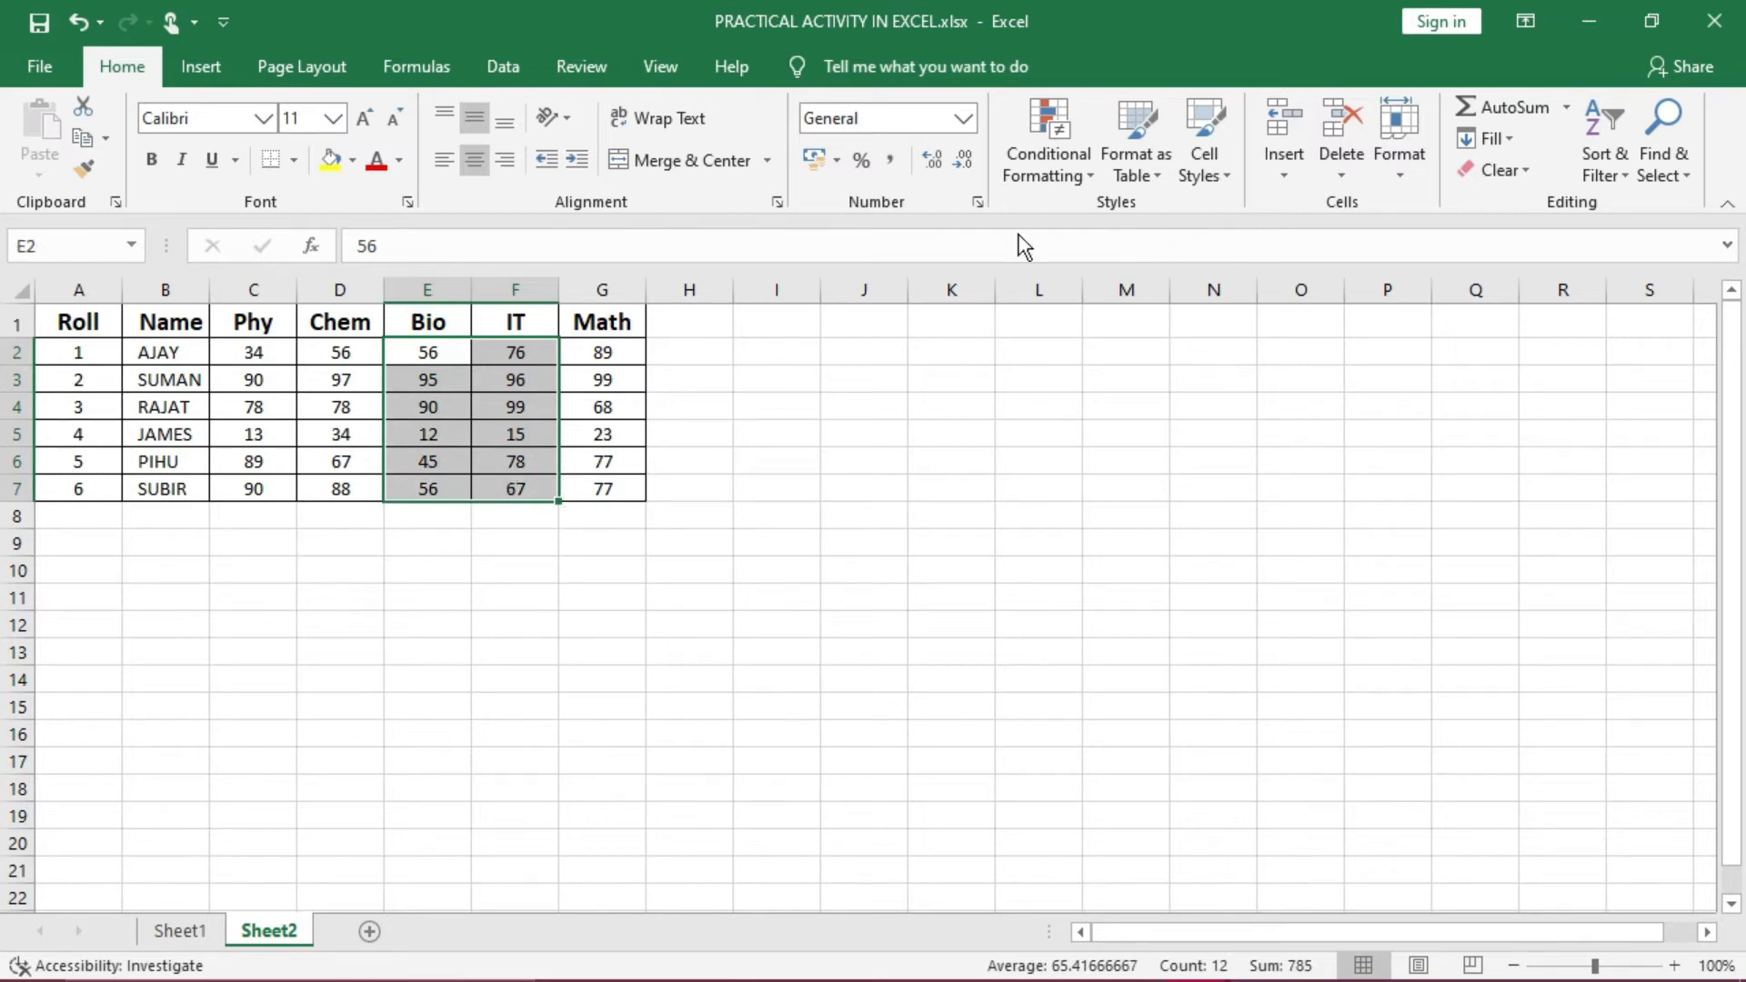
{"action": "left_click", "coordinate": [1275, 171]}
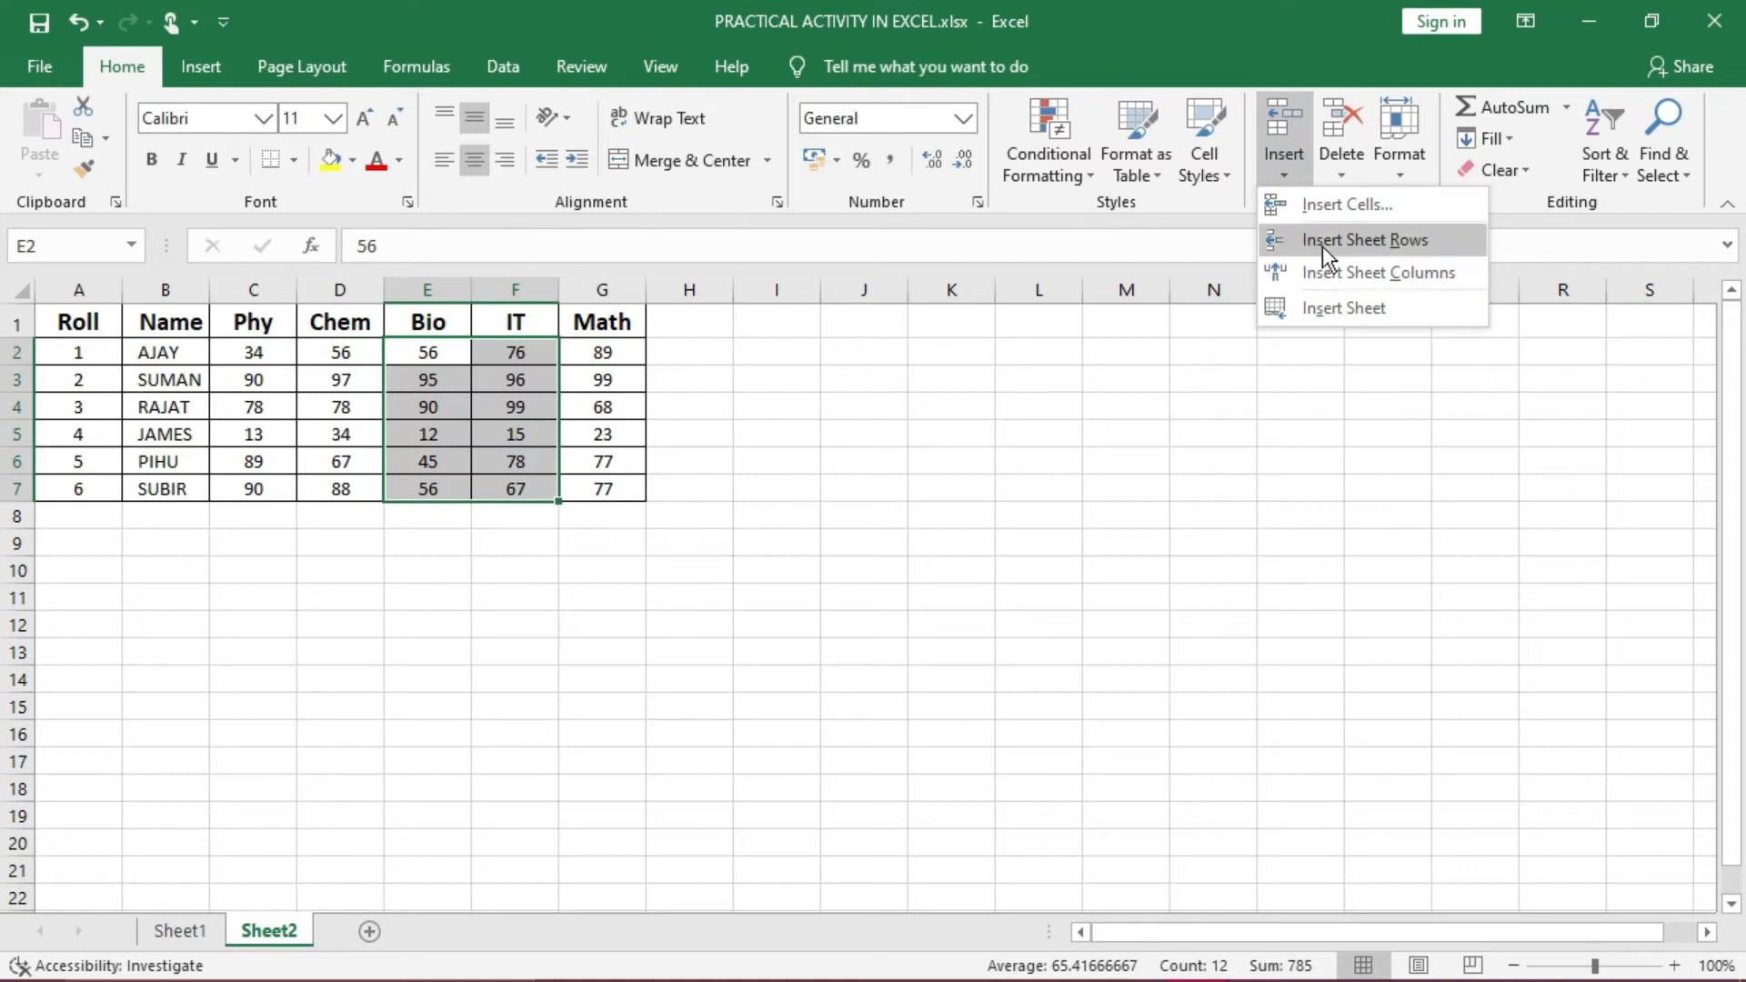
{"action": "left_click", "coordinate": [1318, 205]}
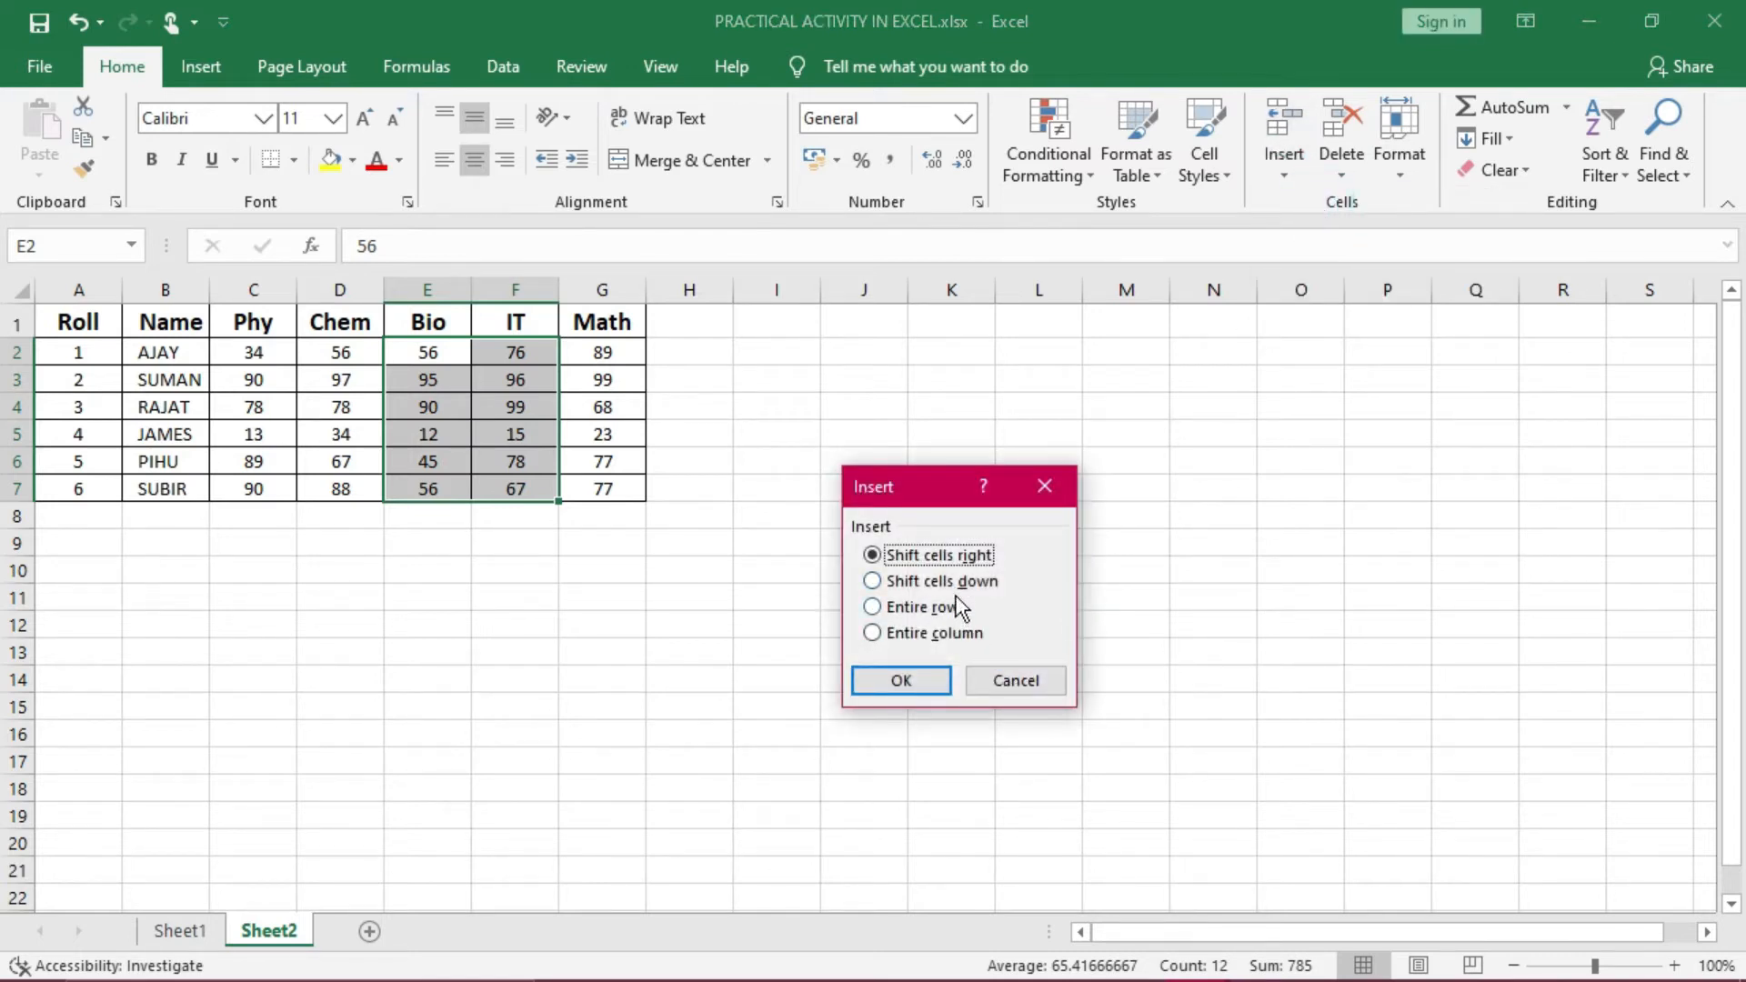
{"action": "left_click", "coordinate": [912, 689]}
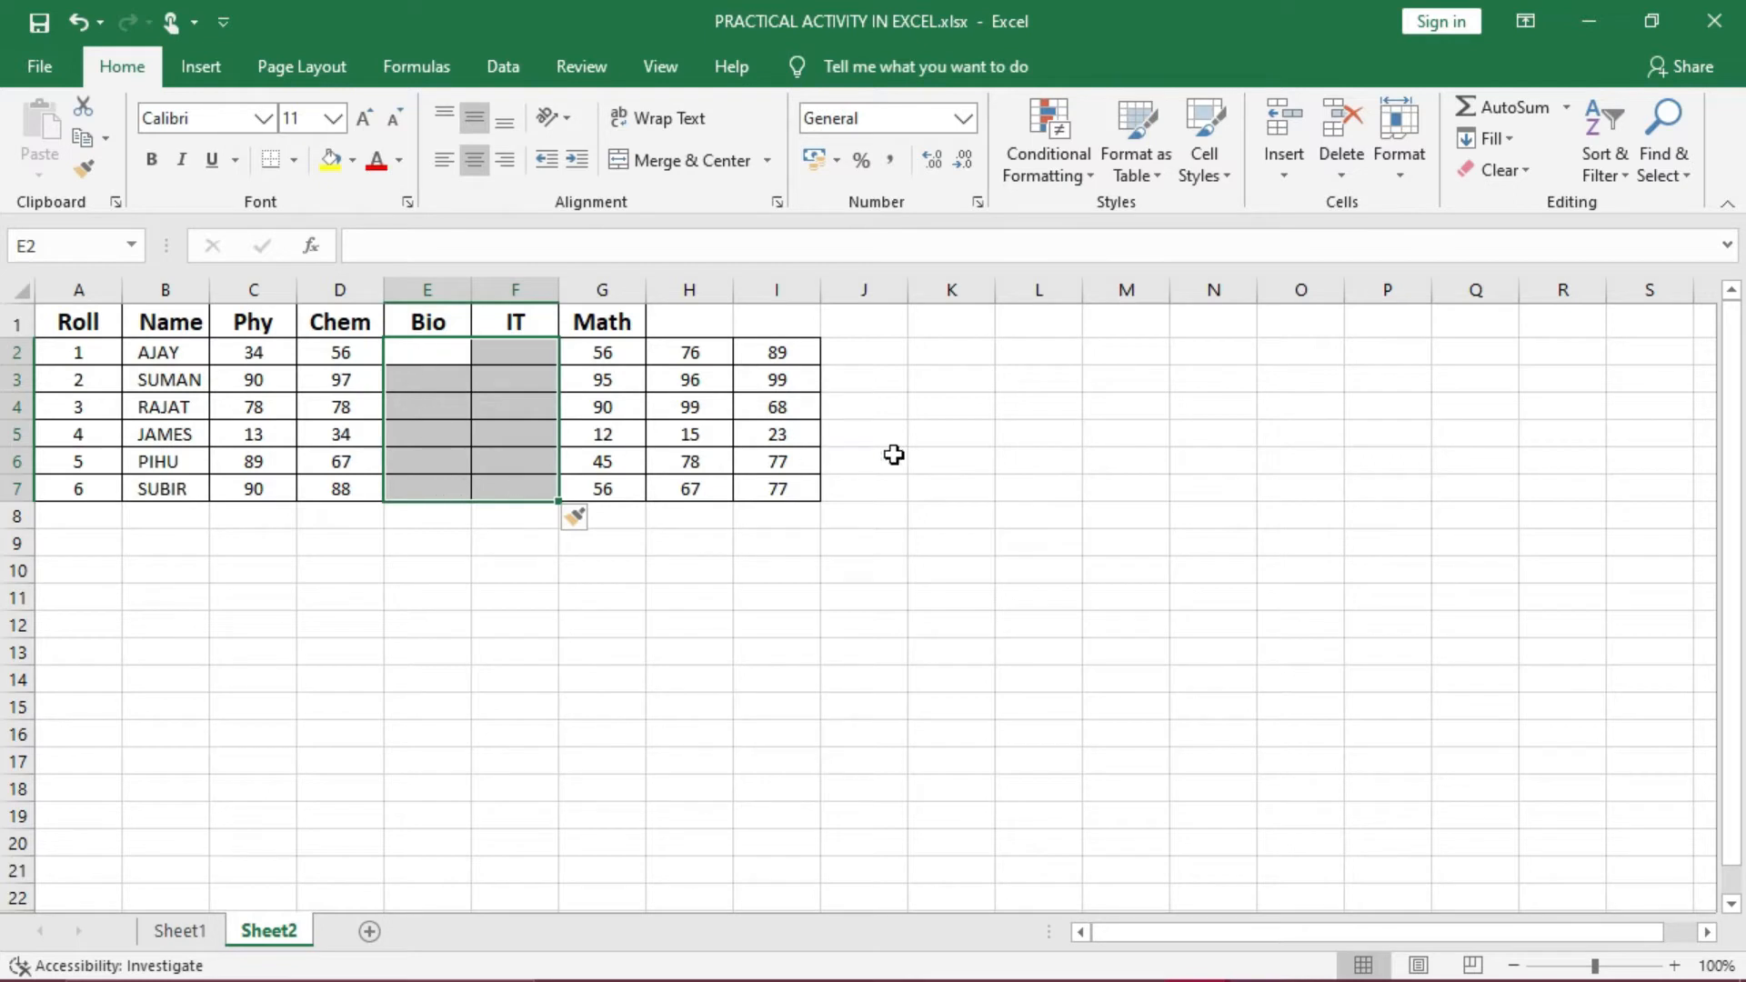
Delete the blank cells at E2:F7, shifting the remaining marks left
{"action": "left_click", "coordinate": [1327, 175]}
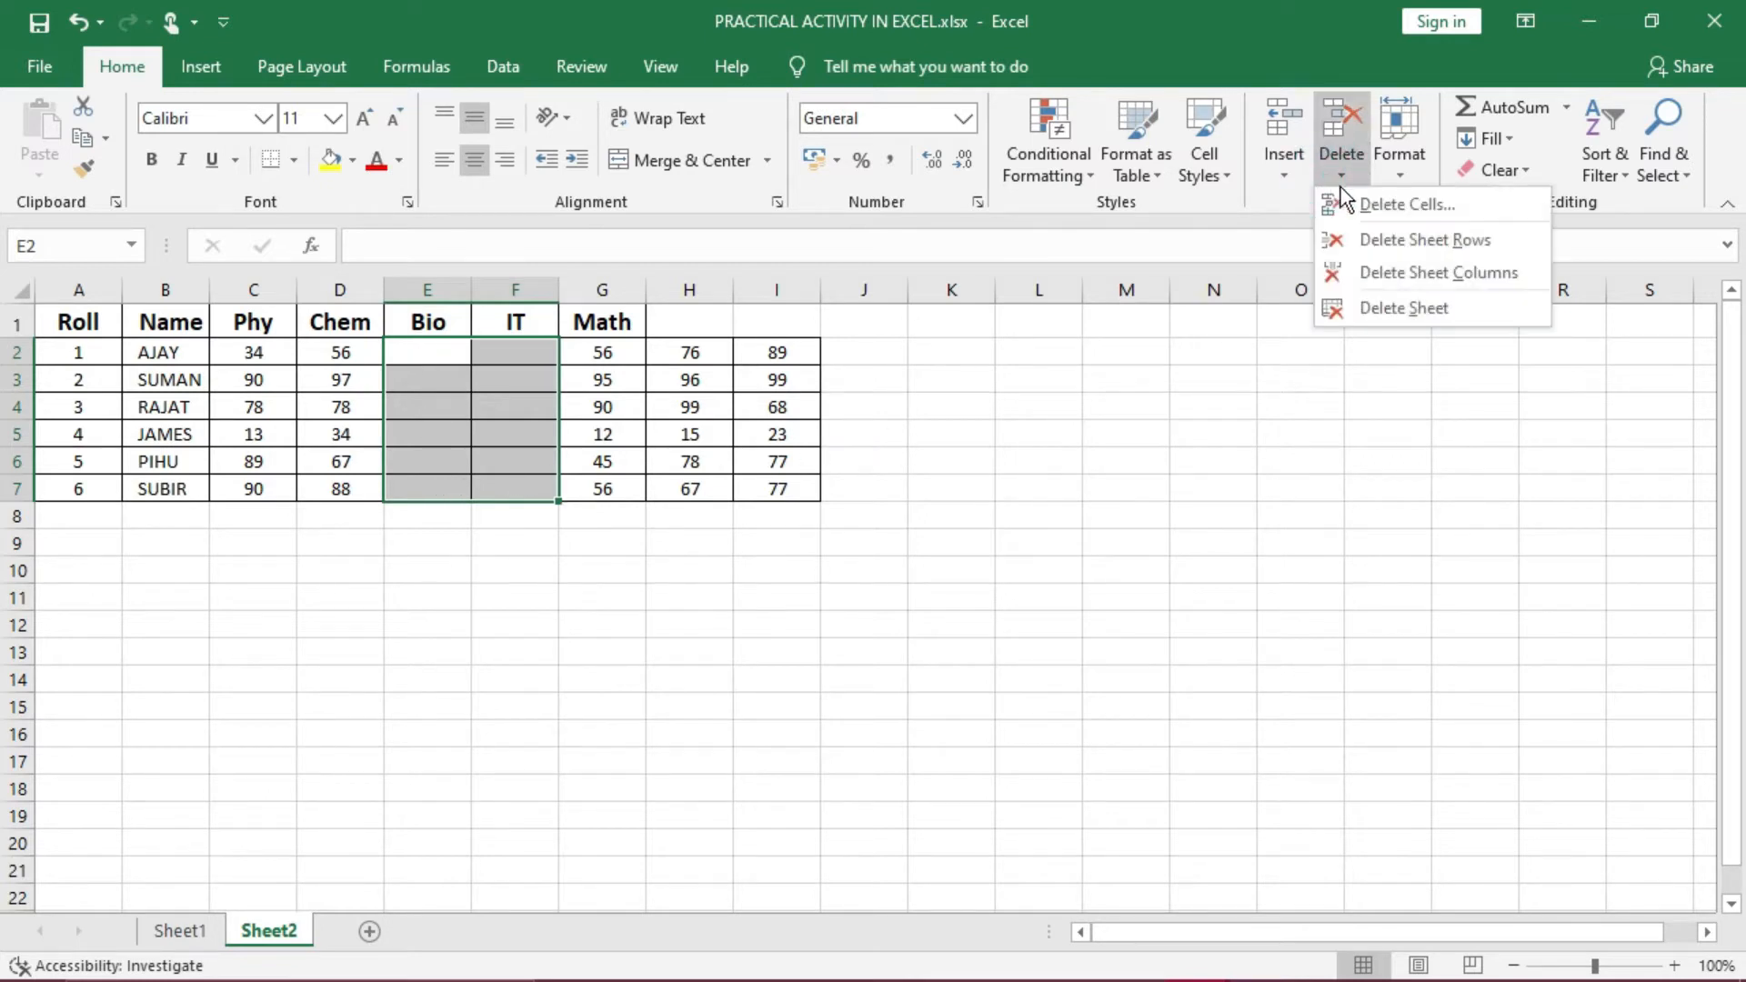
{"action": "left_click", "coordinate": [1359, 202]}
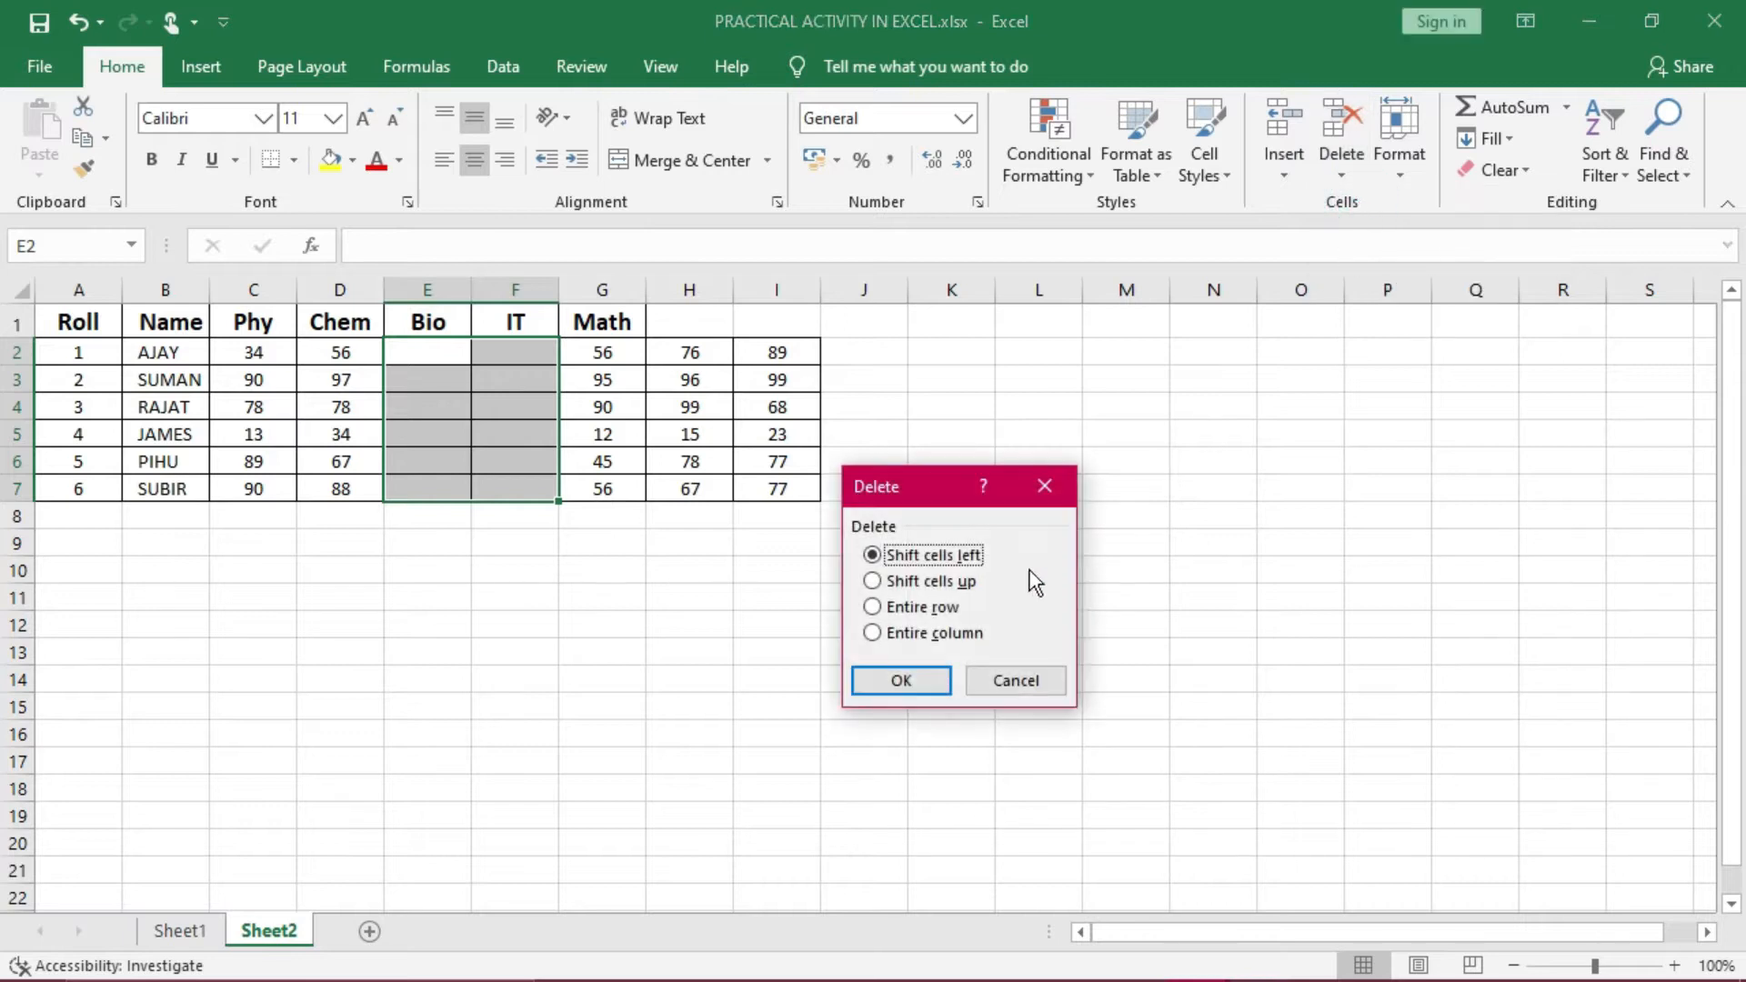
{"action": "left_click", "coordinate": [921, 682]}
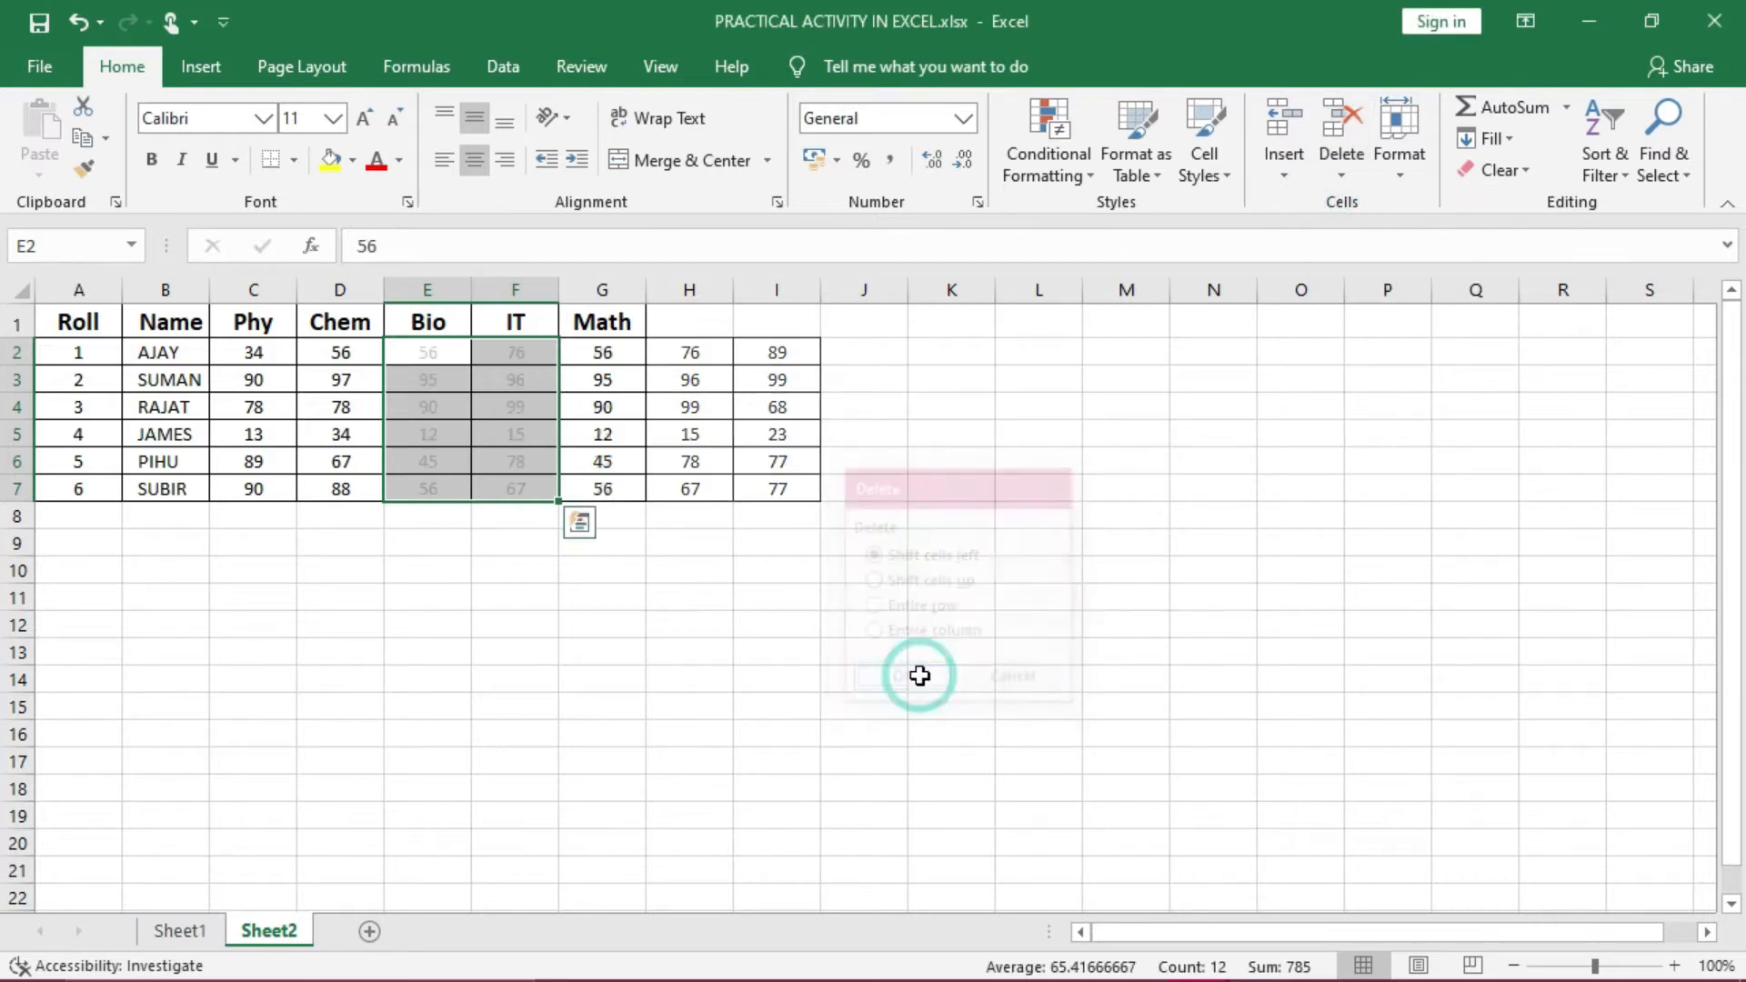
{"action": "left_click", "coordinate": [538, 662]}
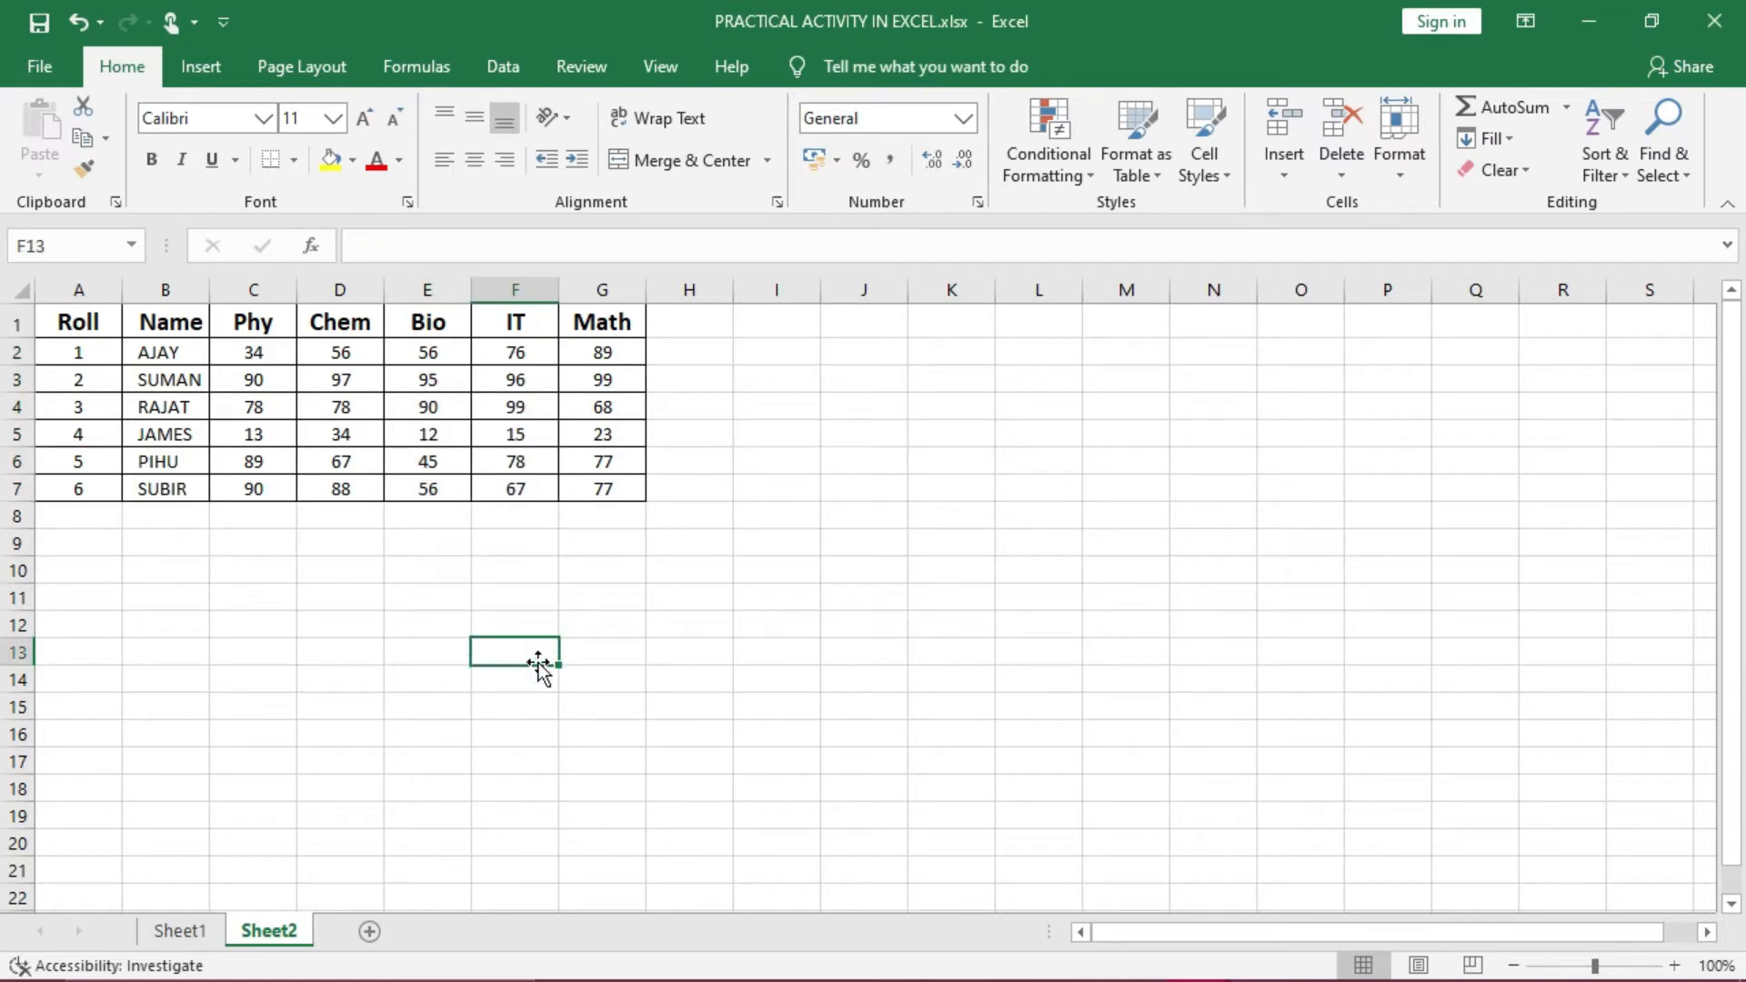
Insert one entire blank row directly below the header, based on the range A2:G2
{"action": "left_click_drag", "start_coordinate": [84, 352], "coordinate": [589, 347]}
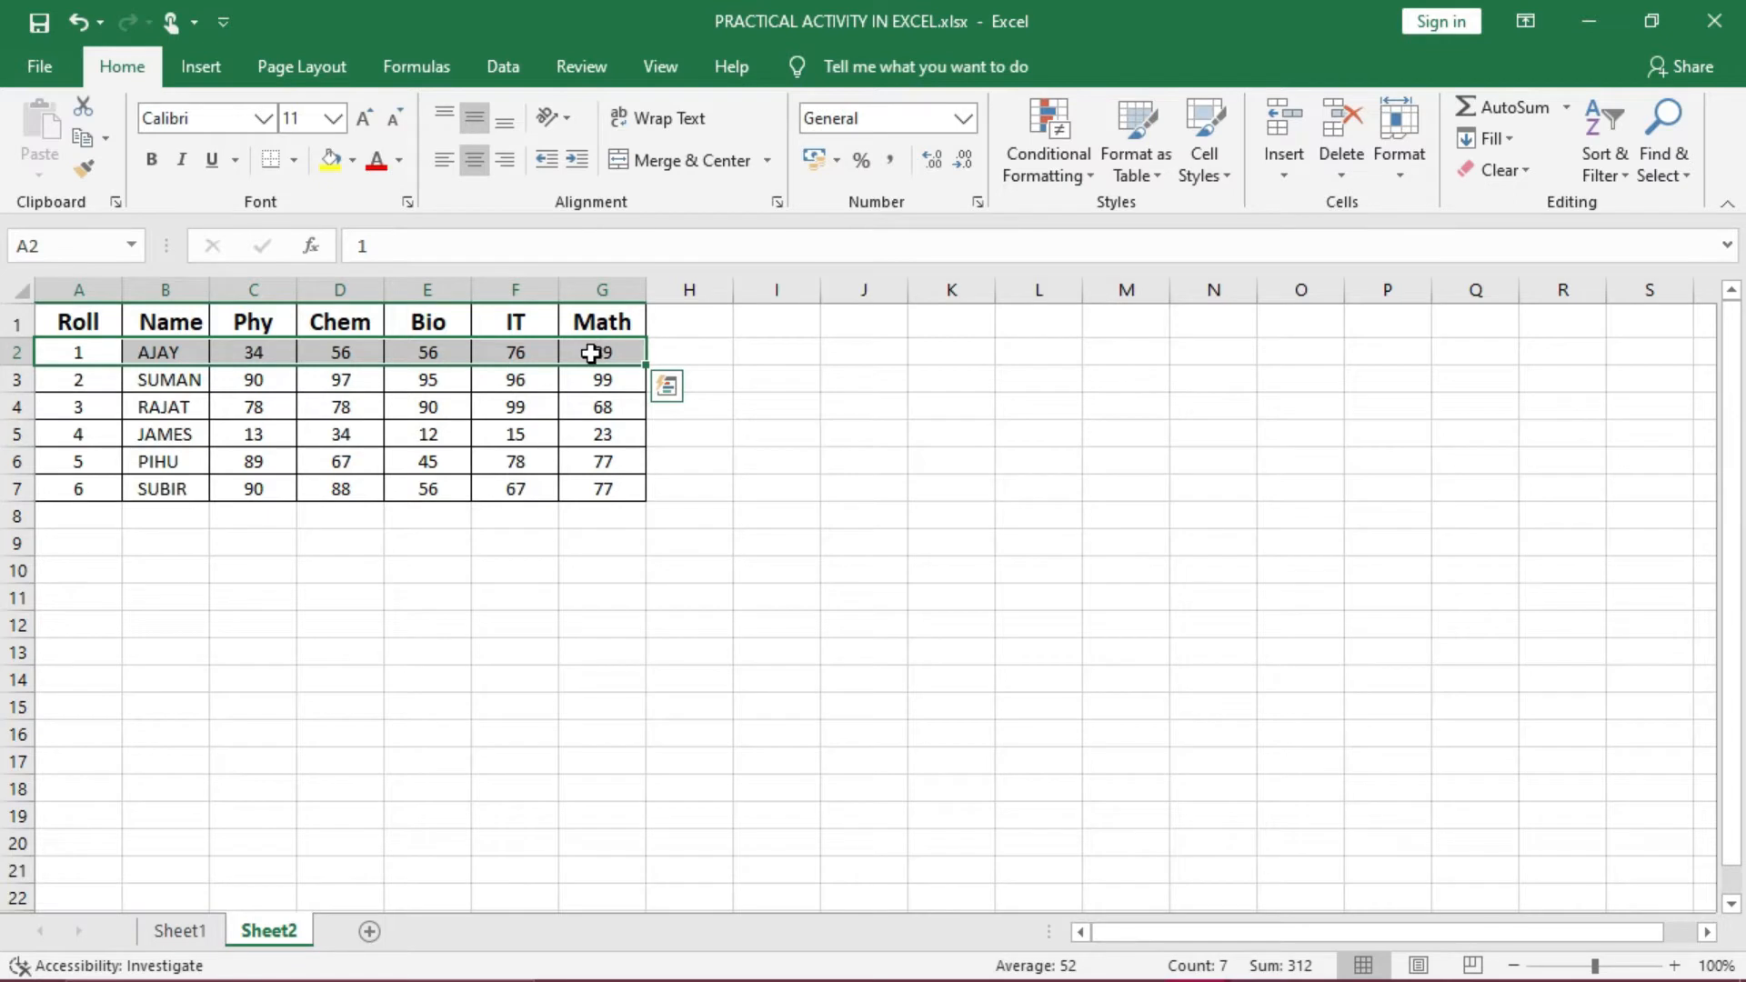
{"action": "right_click", "coordinate": [591, 354]}
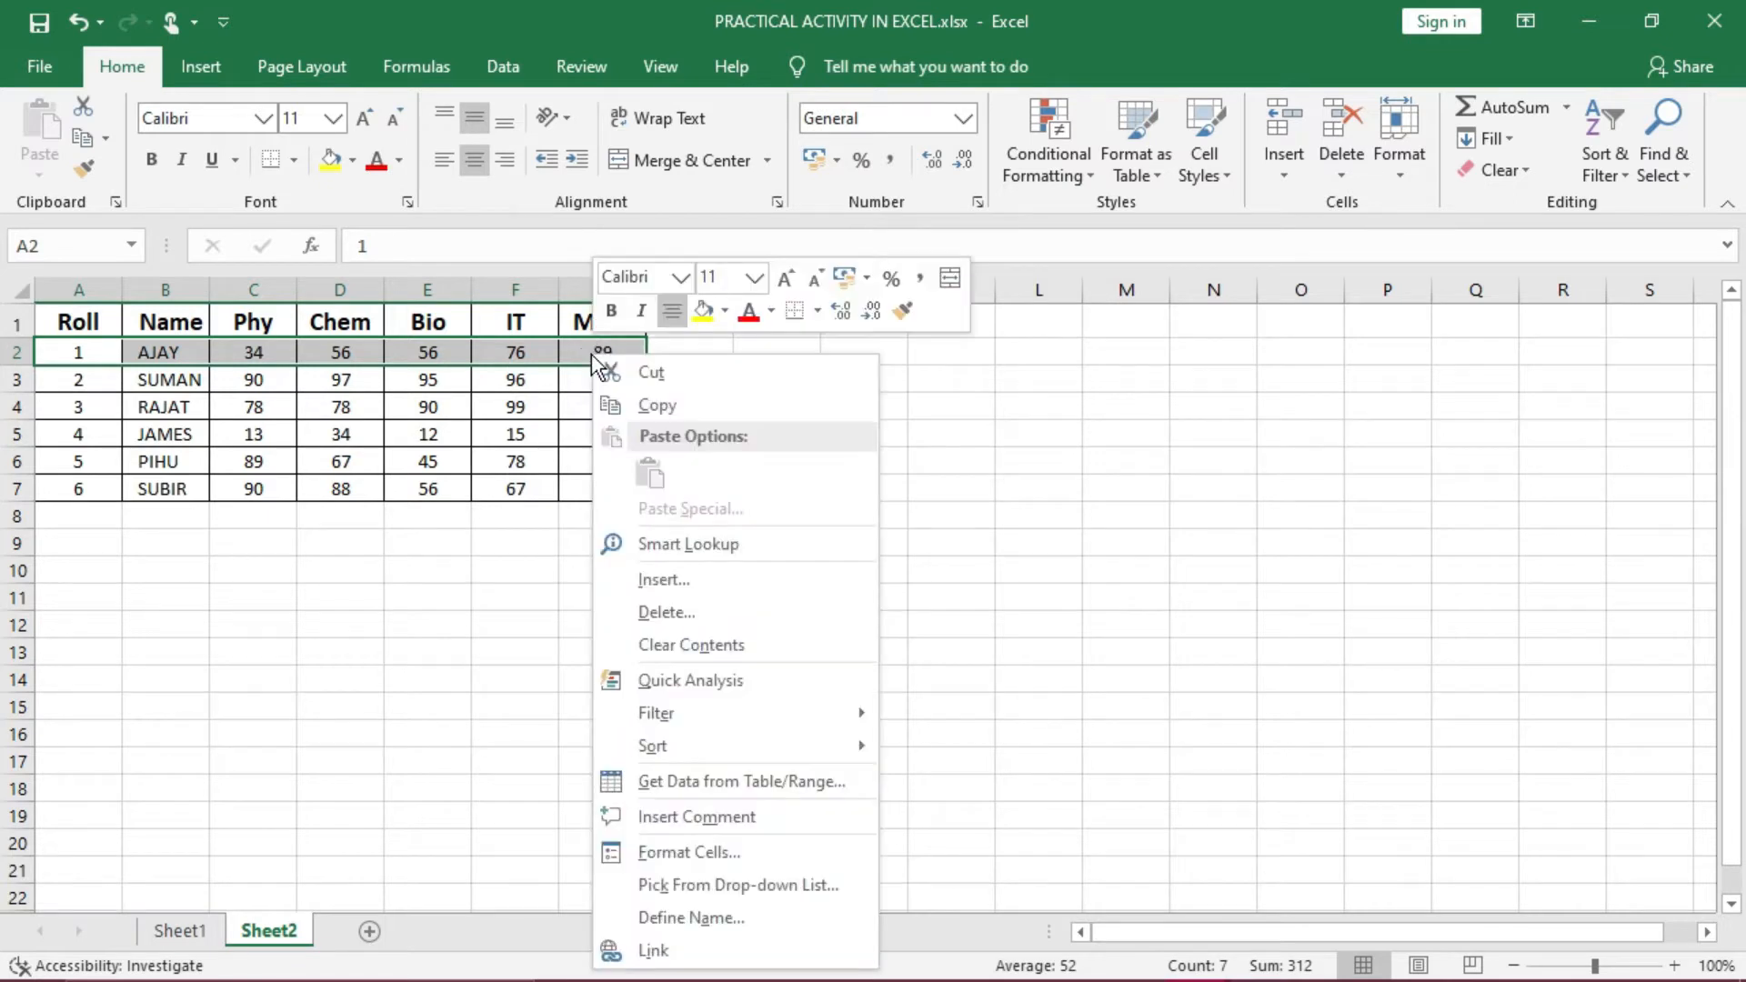
{"action": "left_click", "coordinate": [702, 590]}
{"action": "left_click", "coordinate": [667, 590]}
{"action": "left_click", "coordinate": [653, 662]}
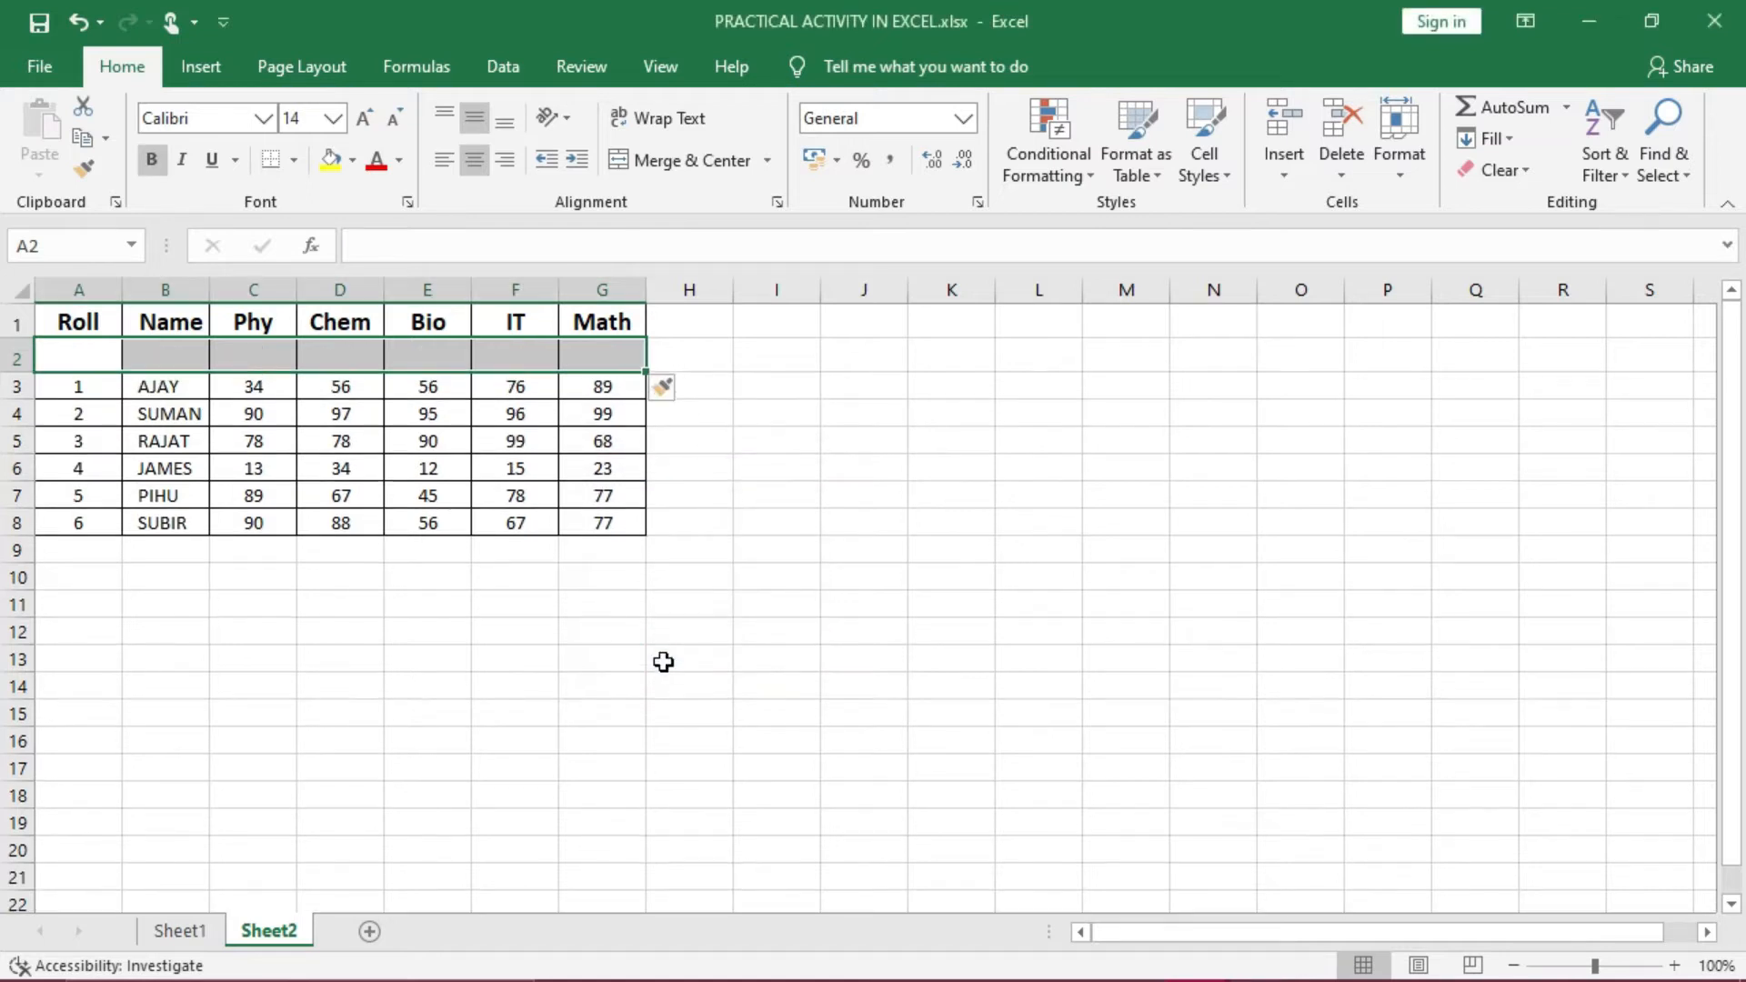
Insert two entire blank rows above the first student record, based on cells A3:A4
{"action": "left_click_drag", "start_coordinate": [91, 387], "coordinate": [93, 415]}
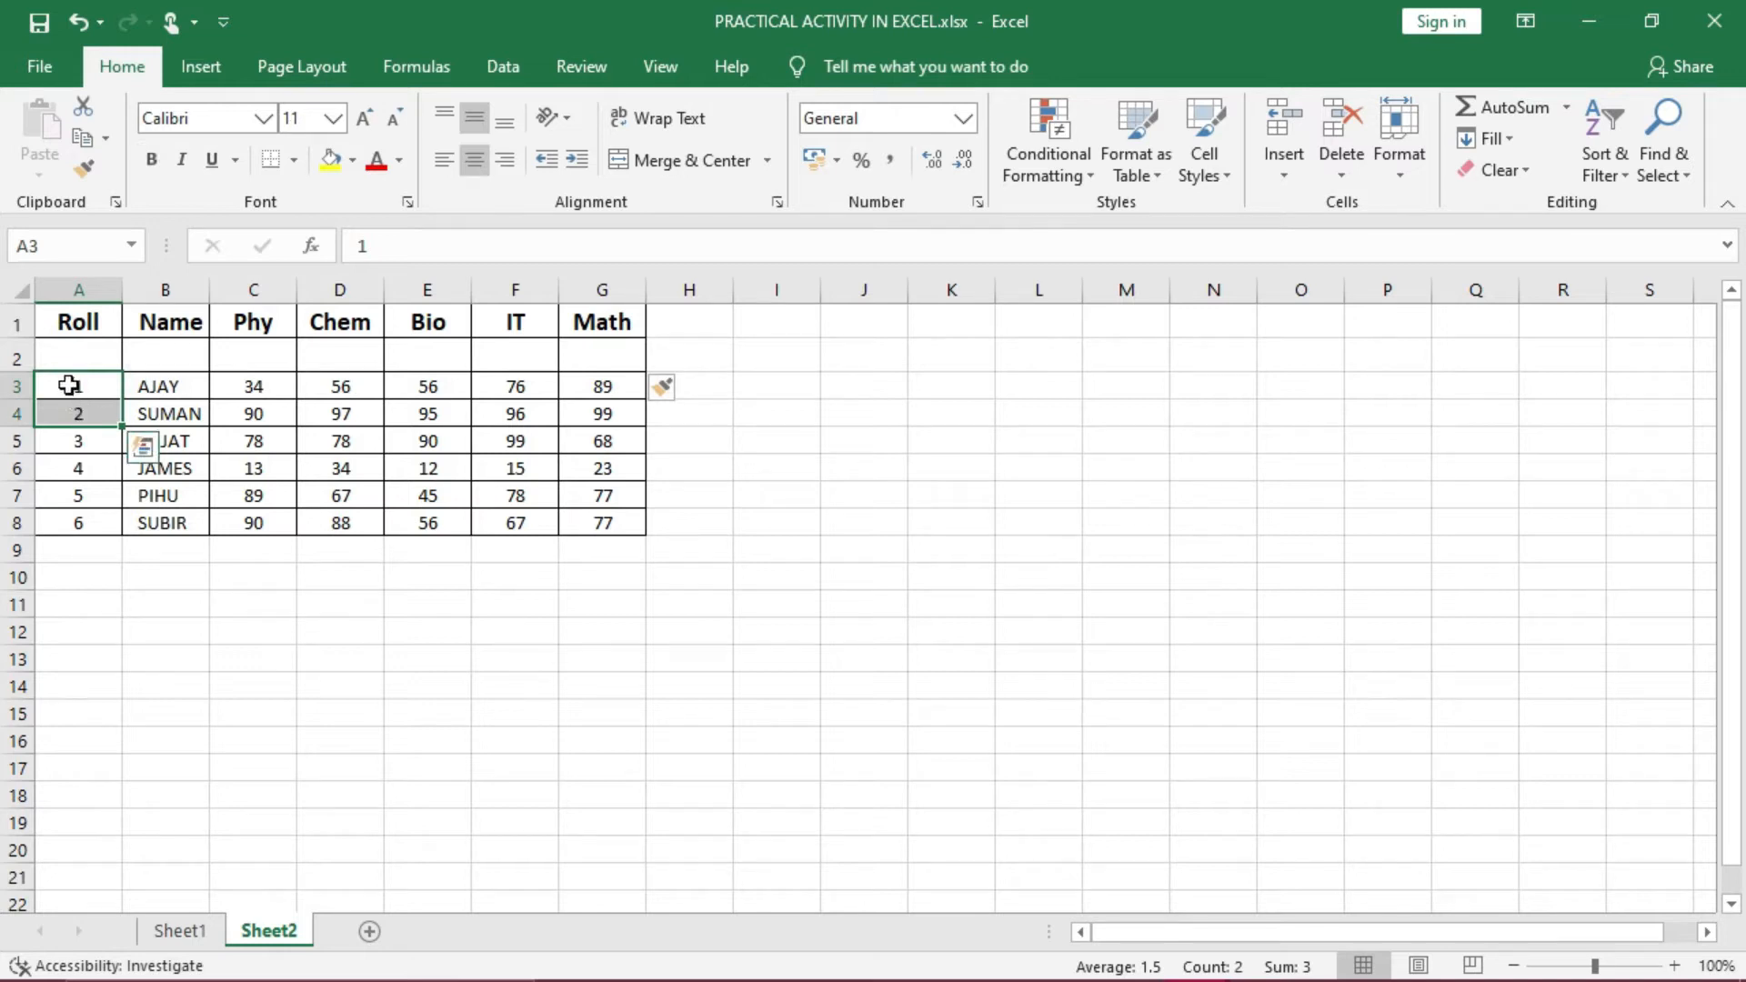
{"action": "right_click", "coordinate": [69, 386]}
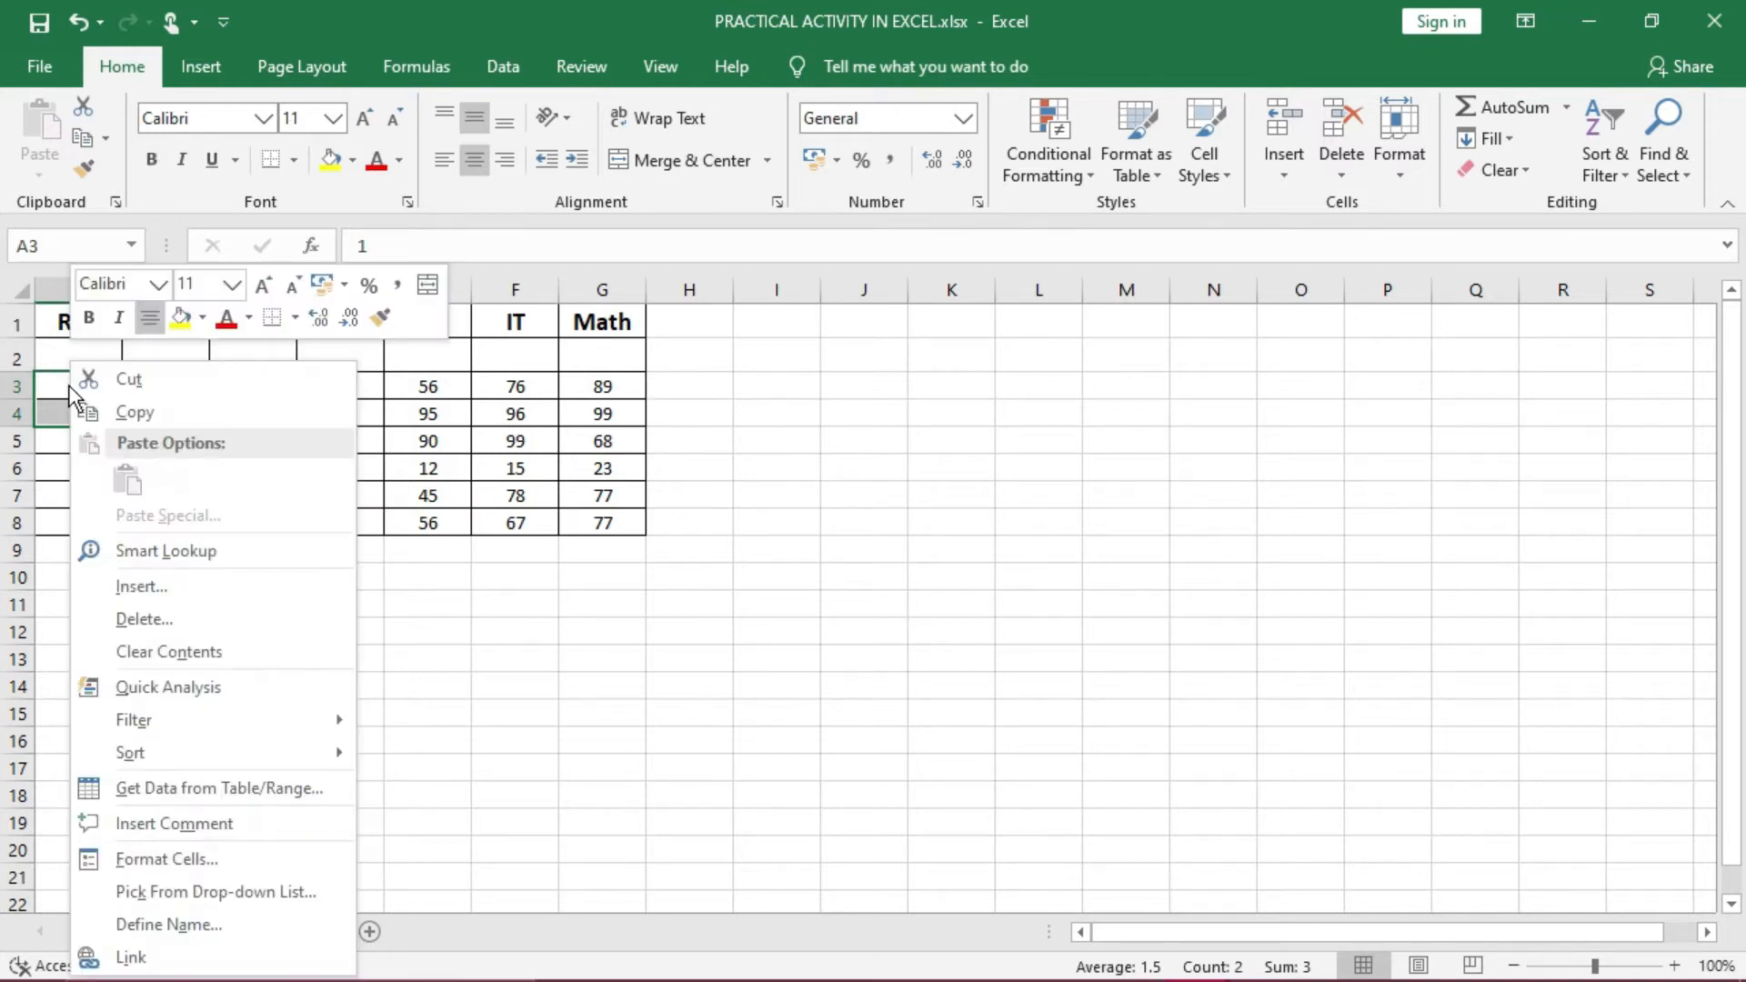
{"action": "left_click", "coordinate": [171, 586]}
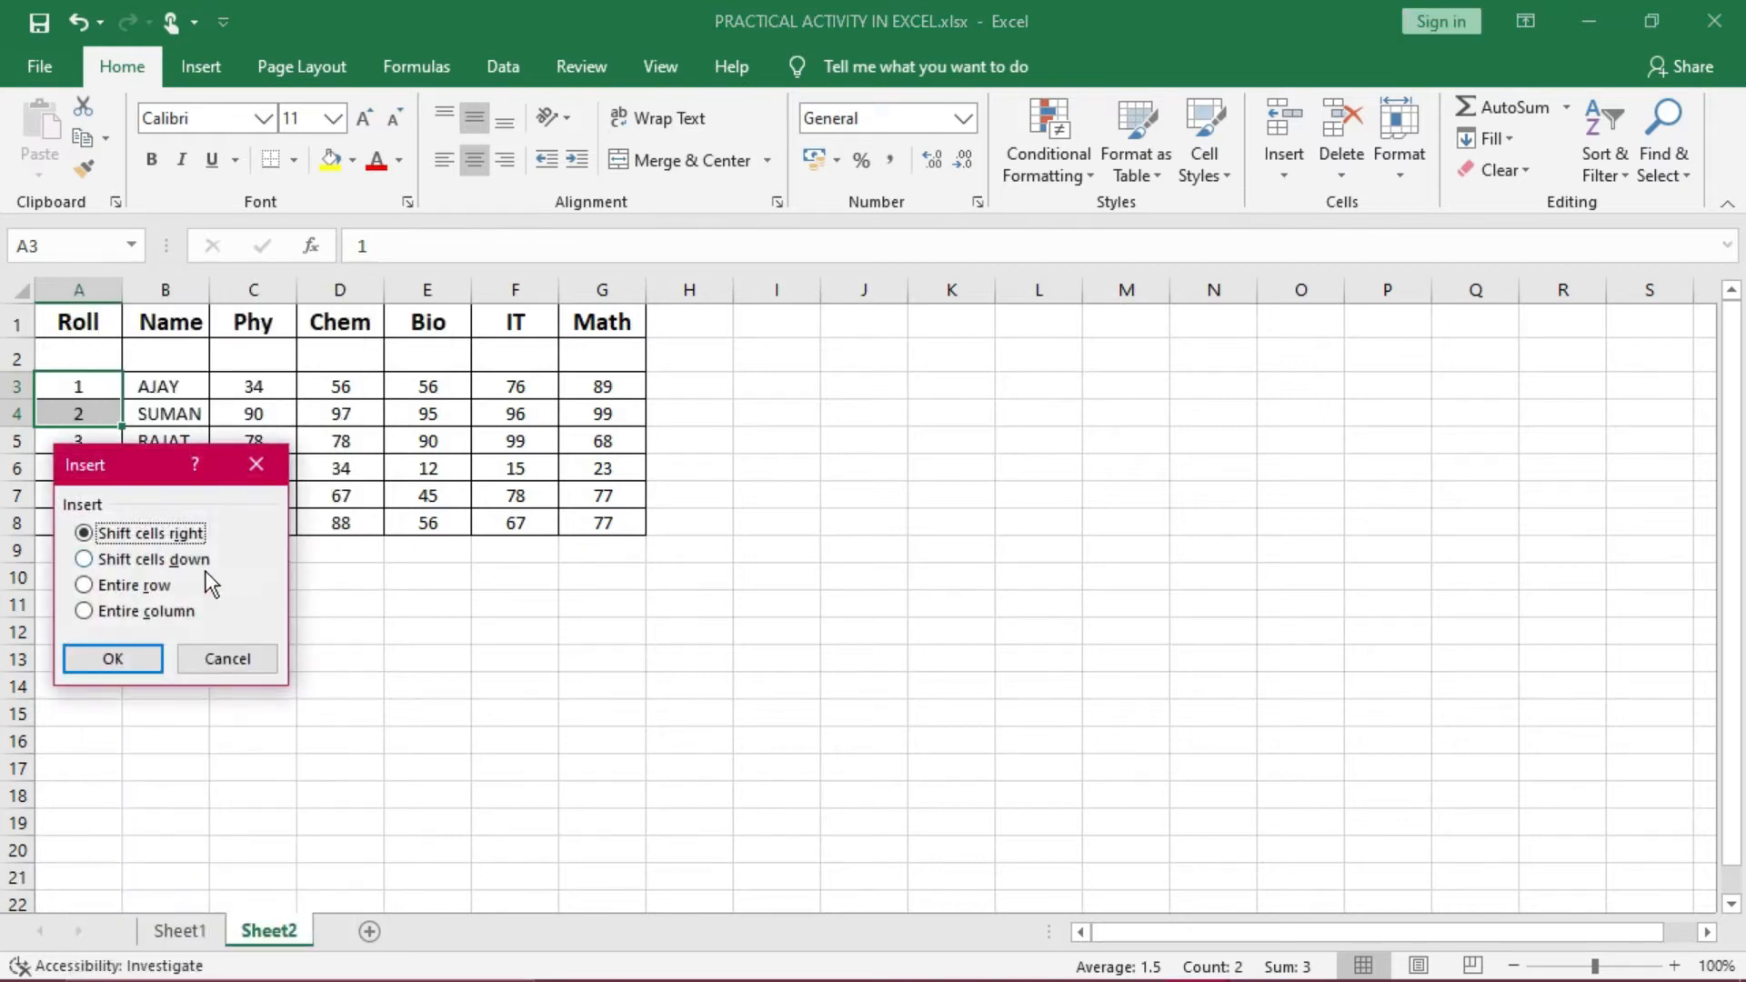
{"action": "left_click", "coordinate": [137, 586]}
{"action": "left_click", "coordinate": [146, 649]}
{"action": "left_click", "coordinate": [692, 754]}
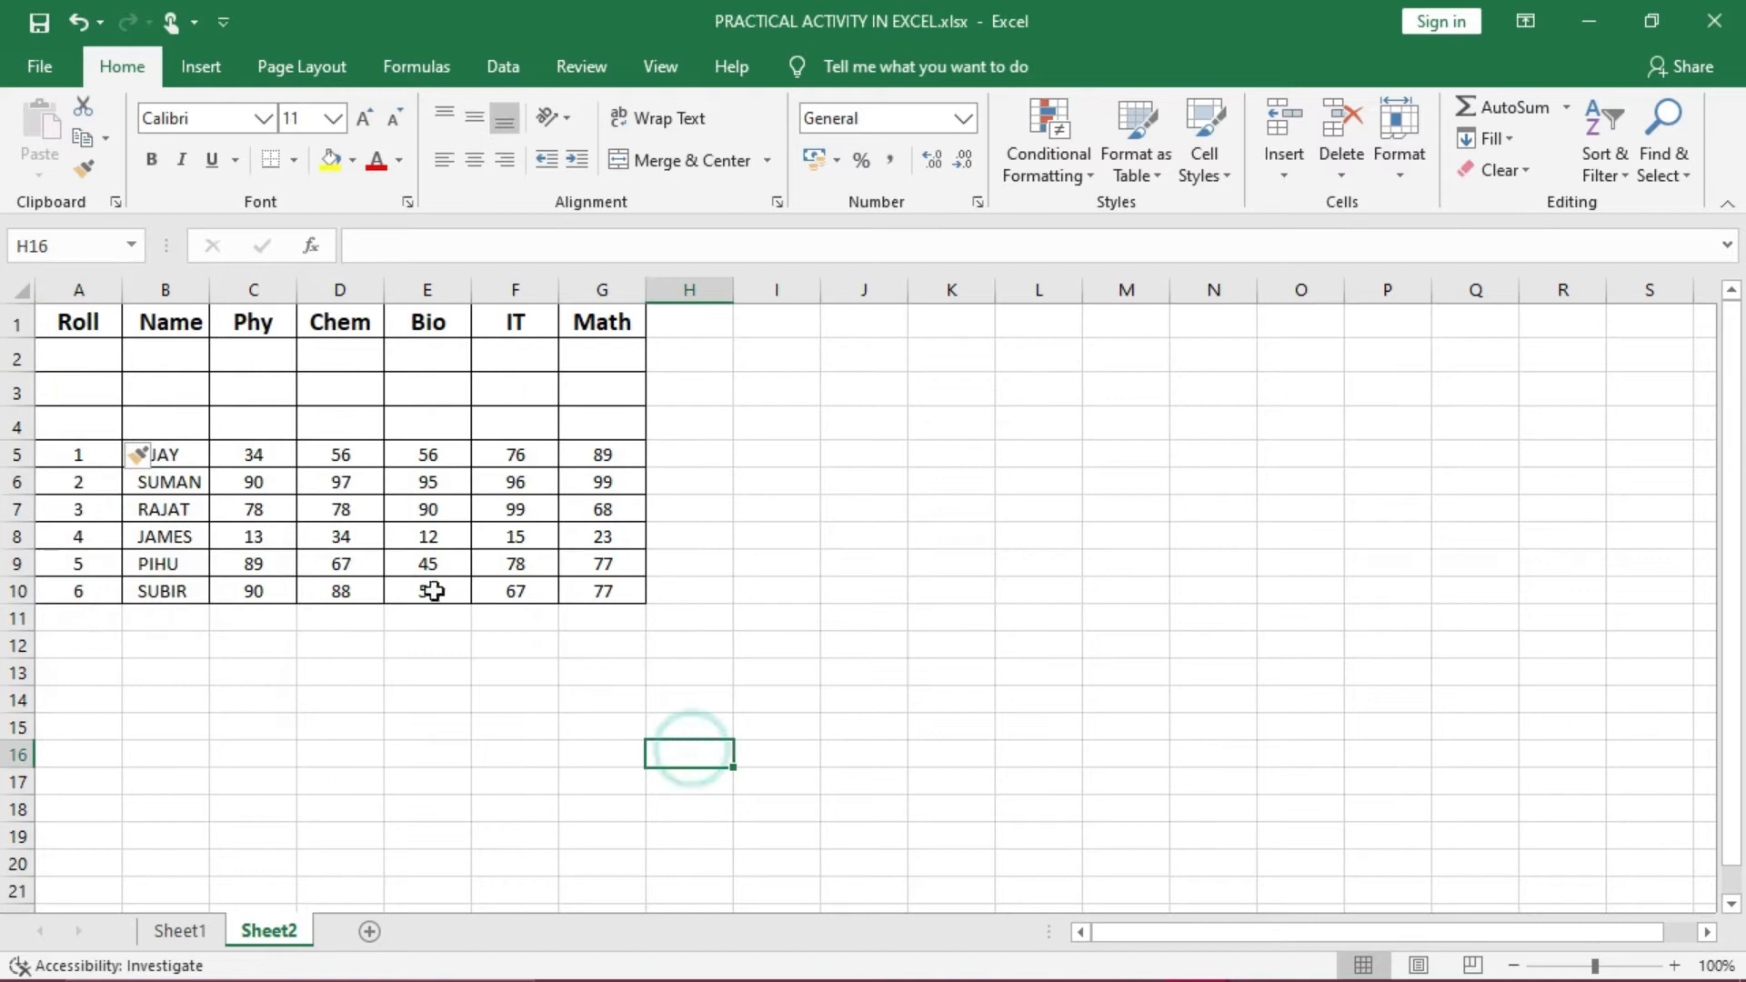
Delete the three blank rows 2 to 4 with the Entire row option, based on cells A2:A4
{"action": "left_click_drag", "start_coordinate": [111, 366], "coordinate": [108, 422]}
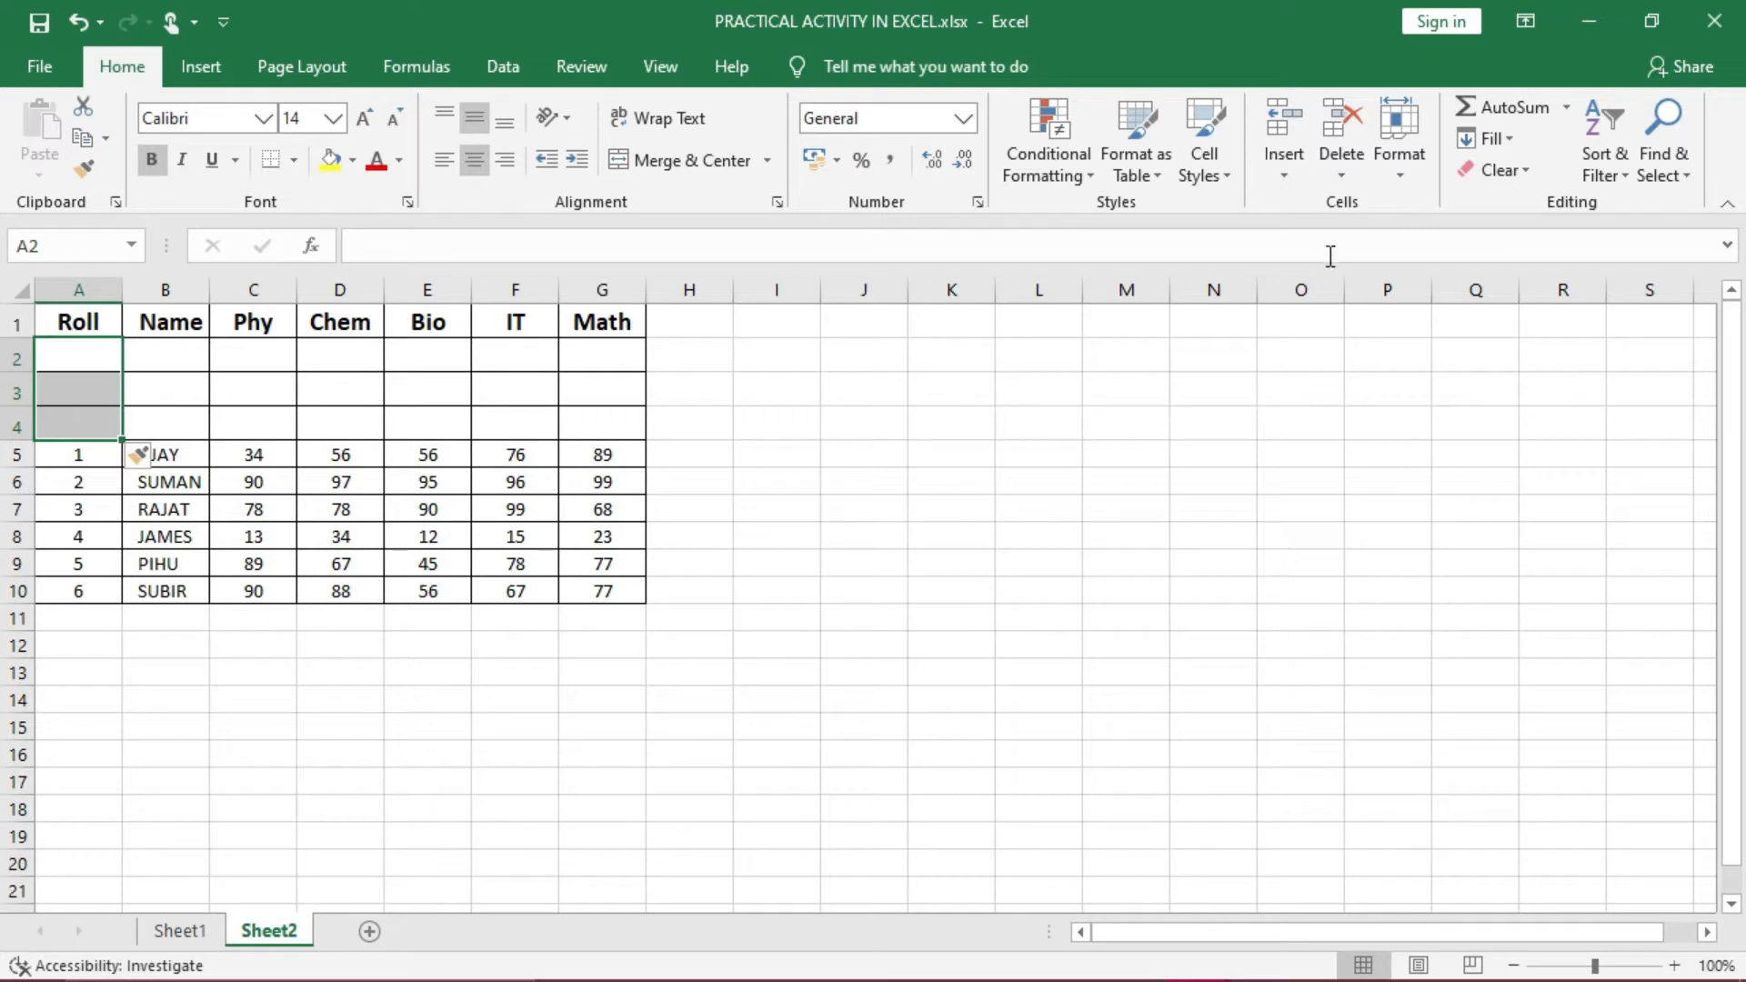
{"action": "left_click", "coordinate": [1340, 172]}
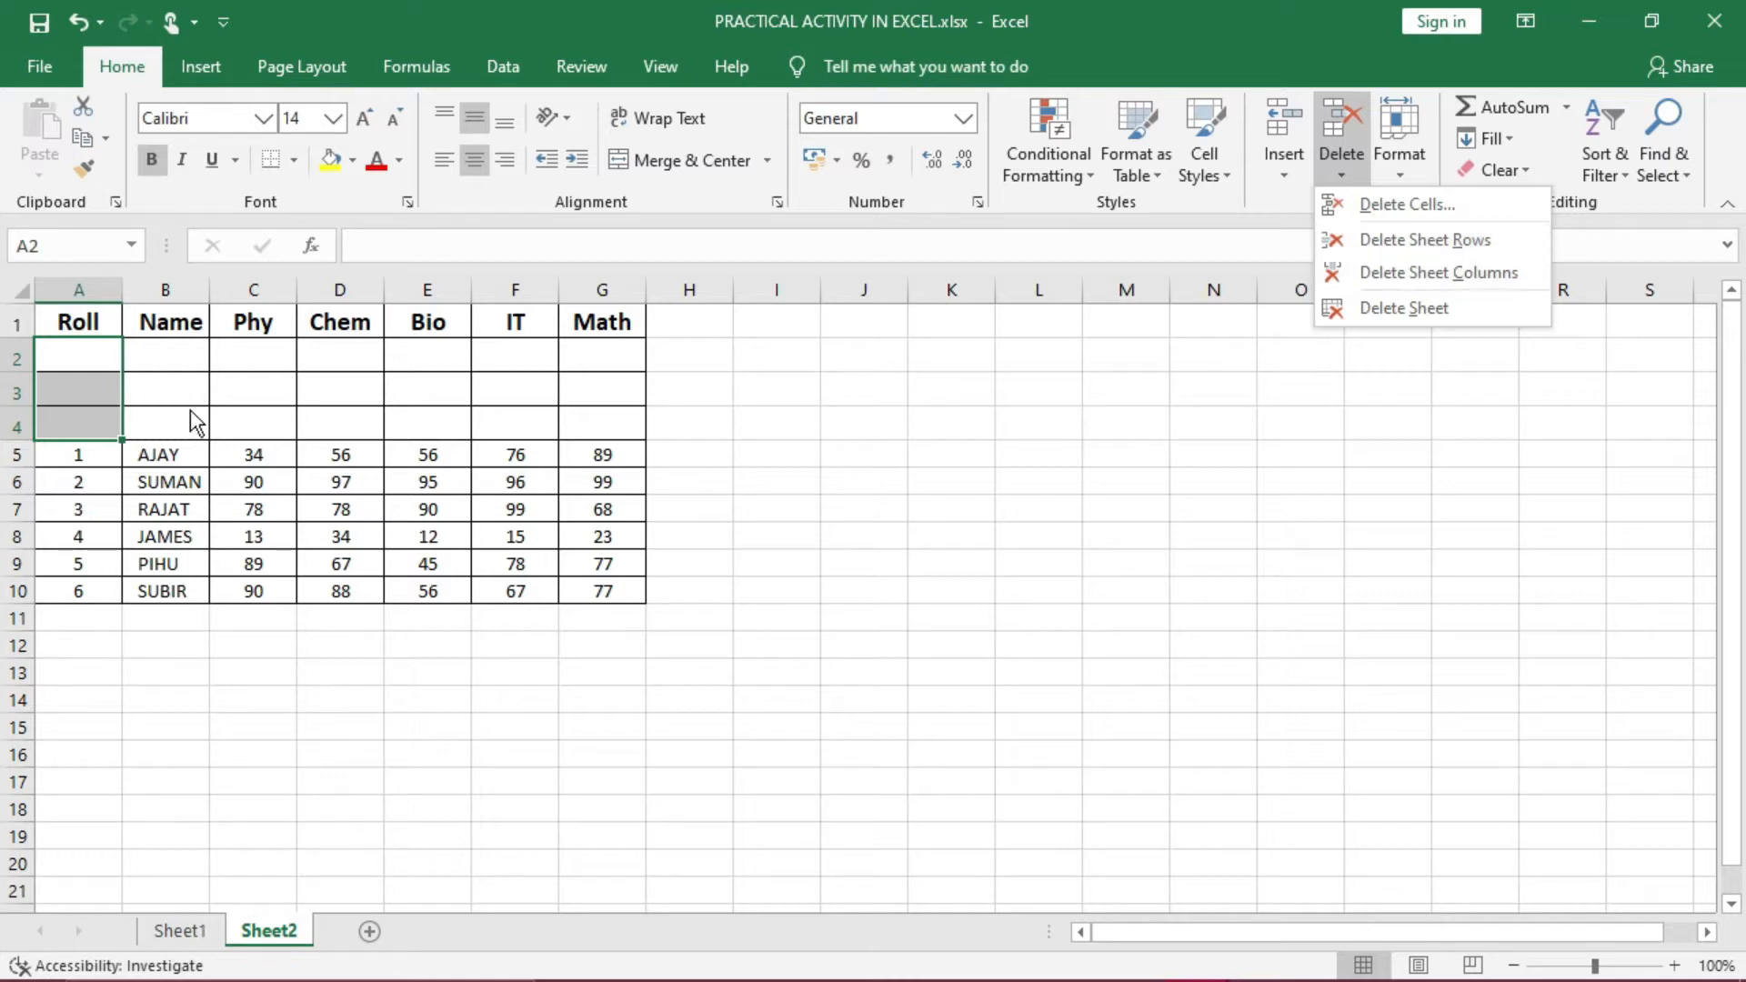
{"action": "right_click", "coordinate": [88, 374]}
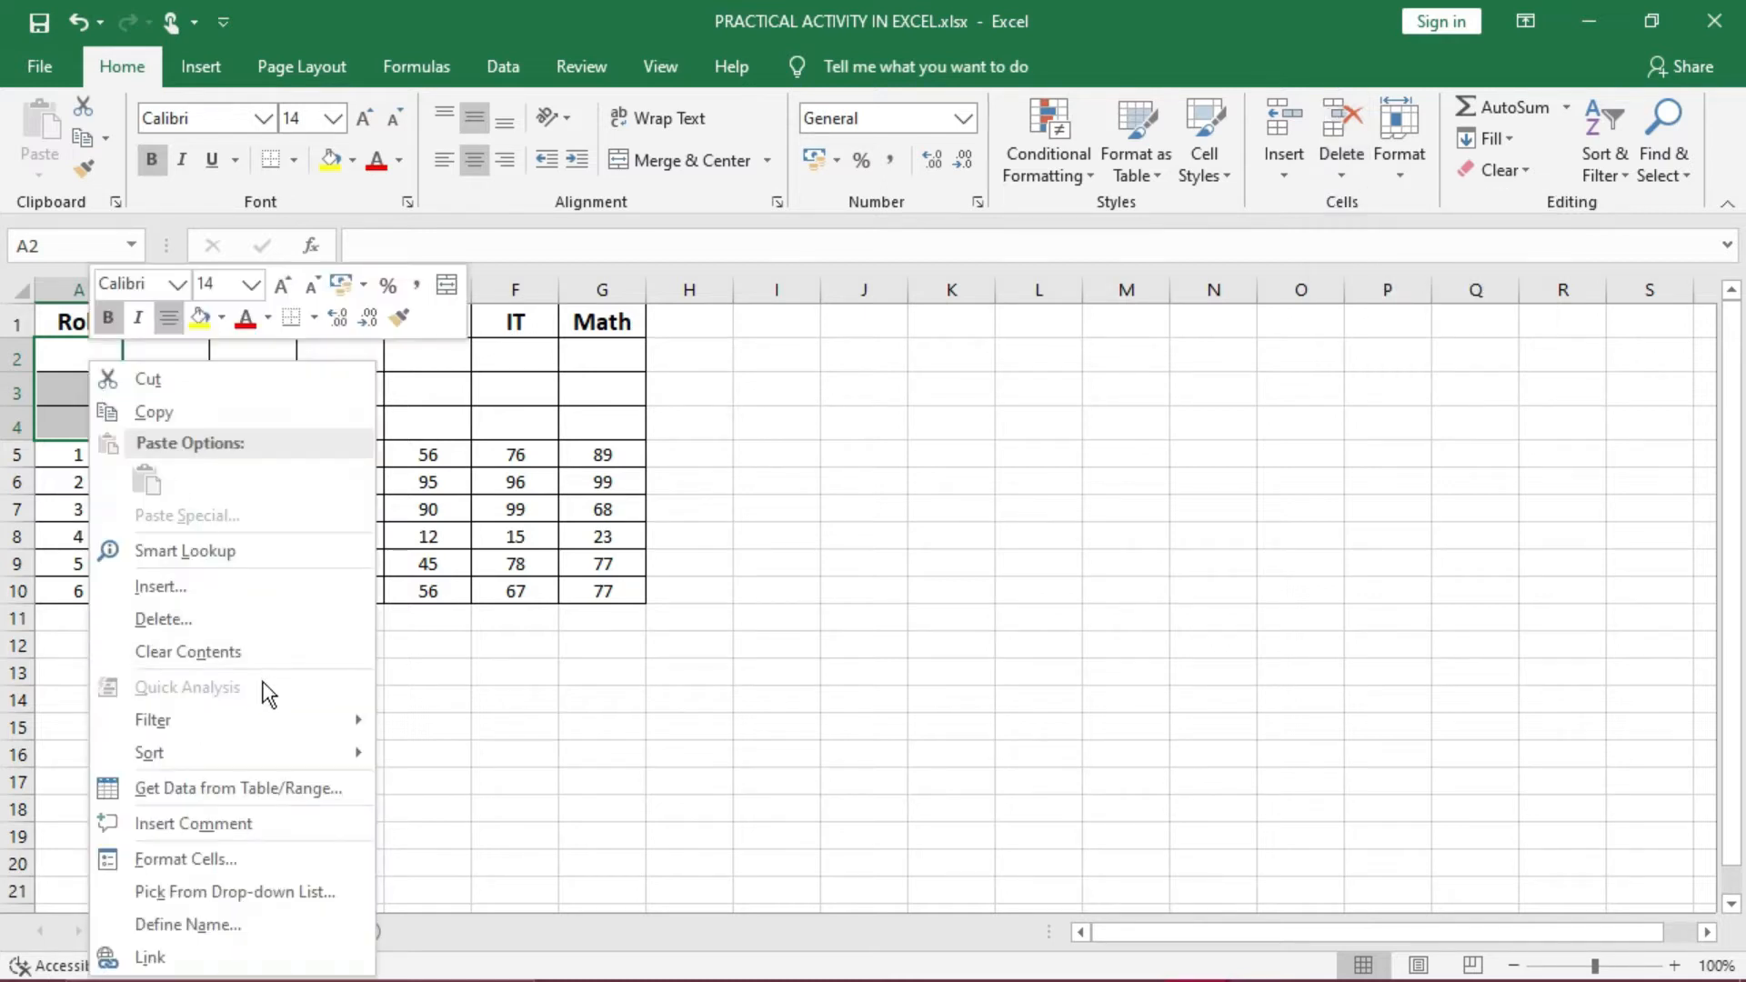
{"action": "left_click", "coordinate": [194, 619]}
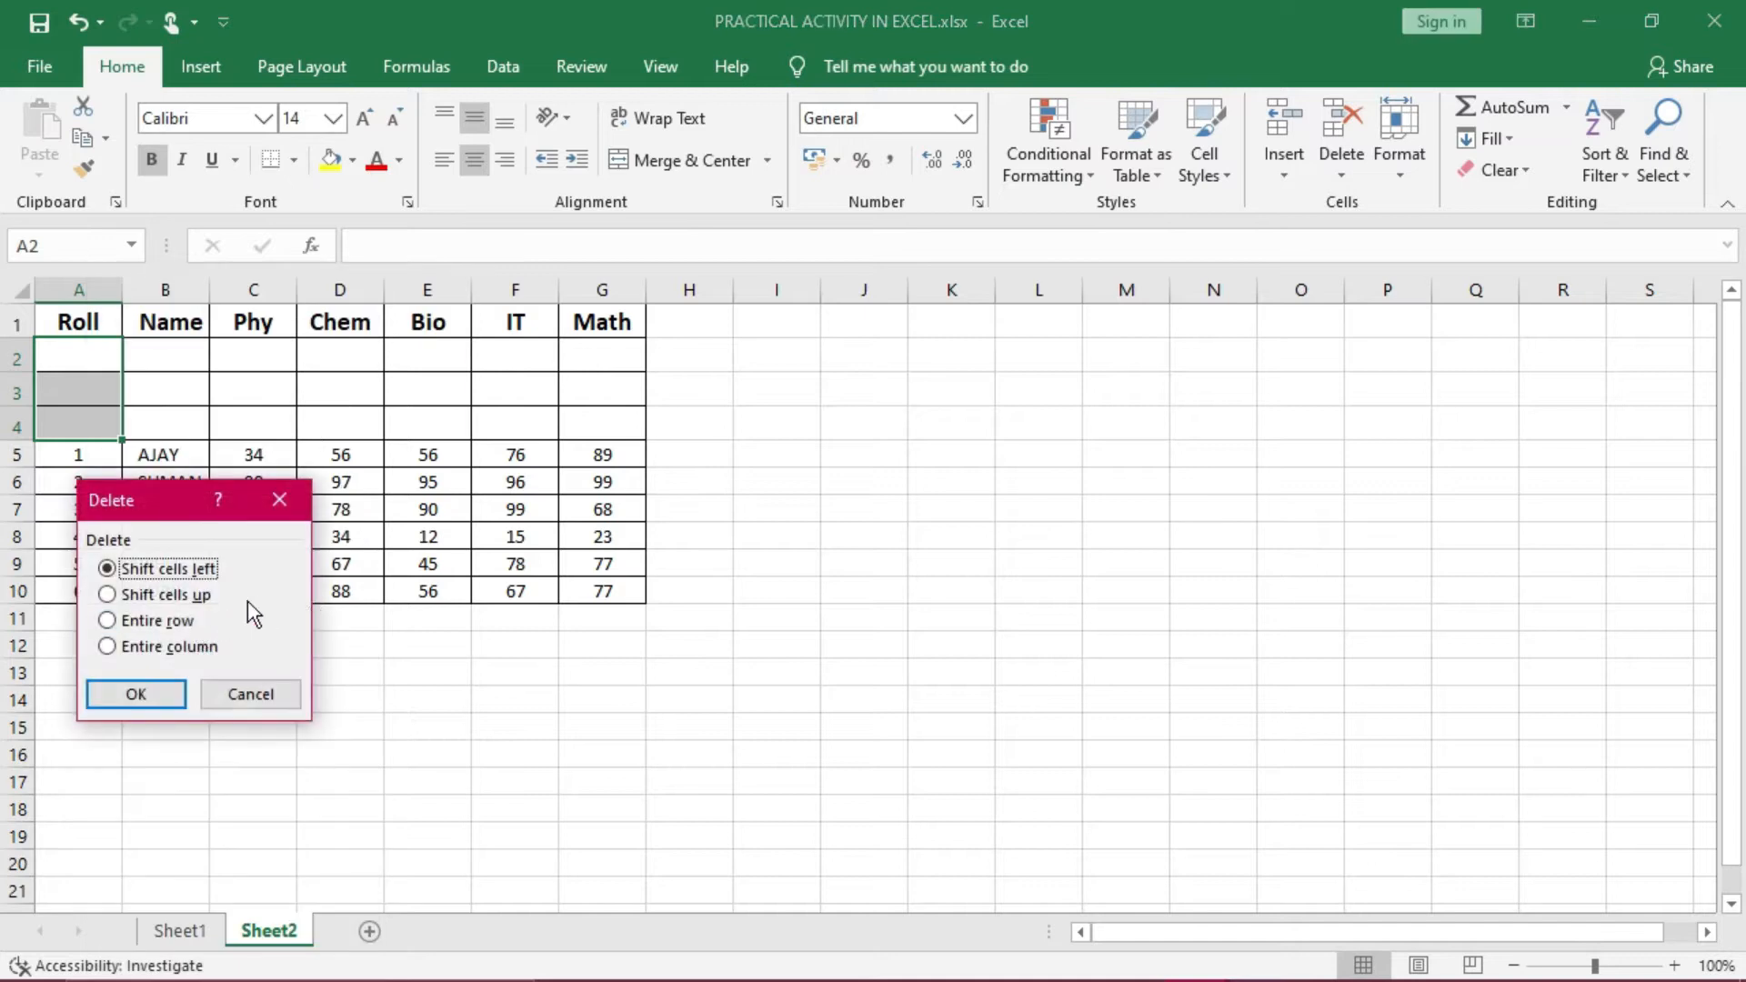
{"action": "left_click", "coordinate": [183, 620]}
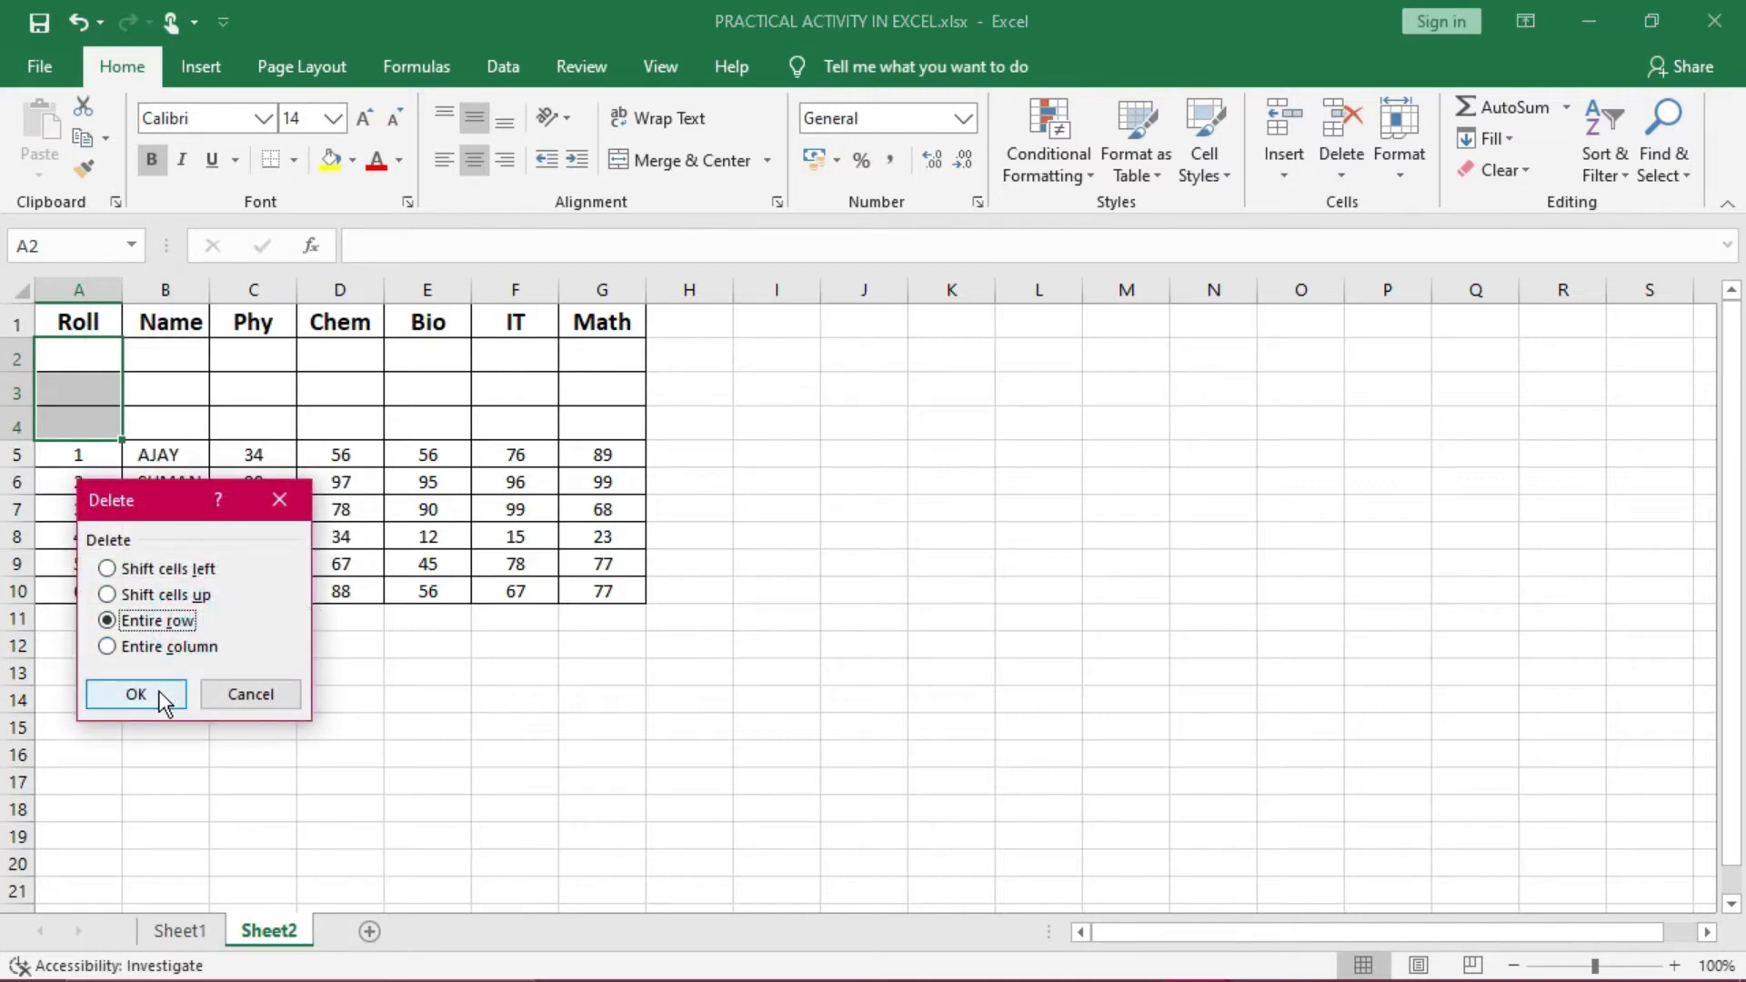
{"action": "left_click", "coordinate": [156, 694]}
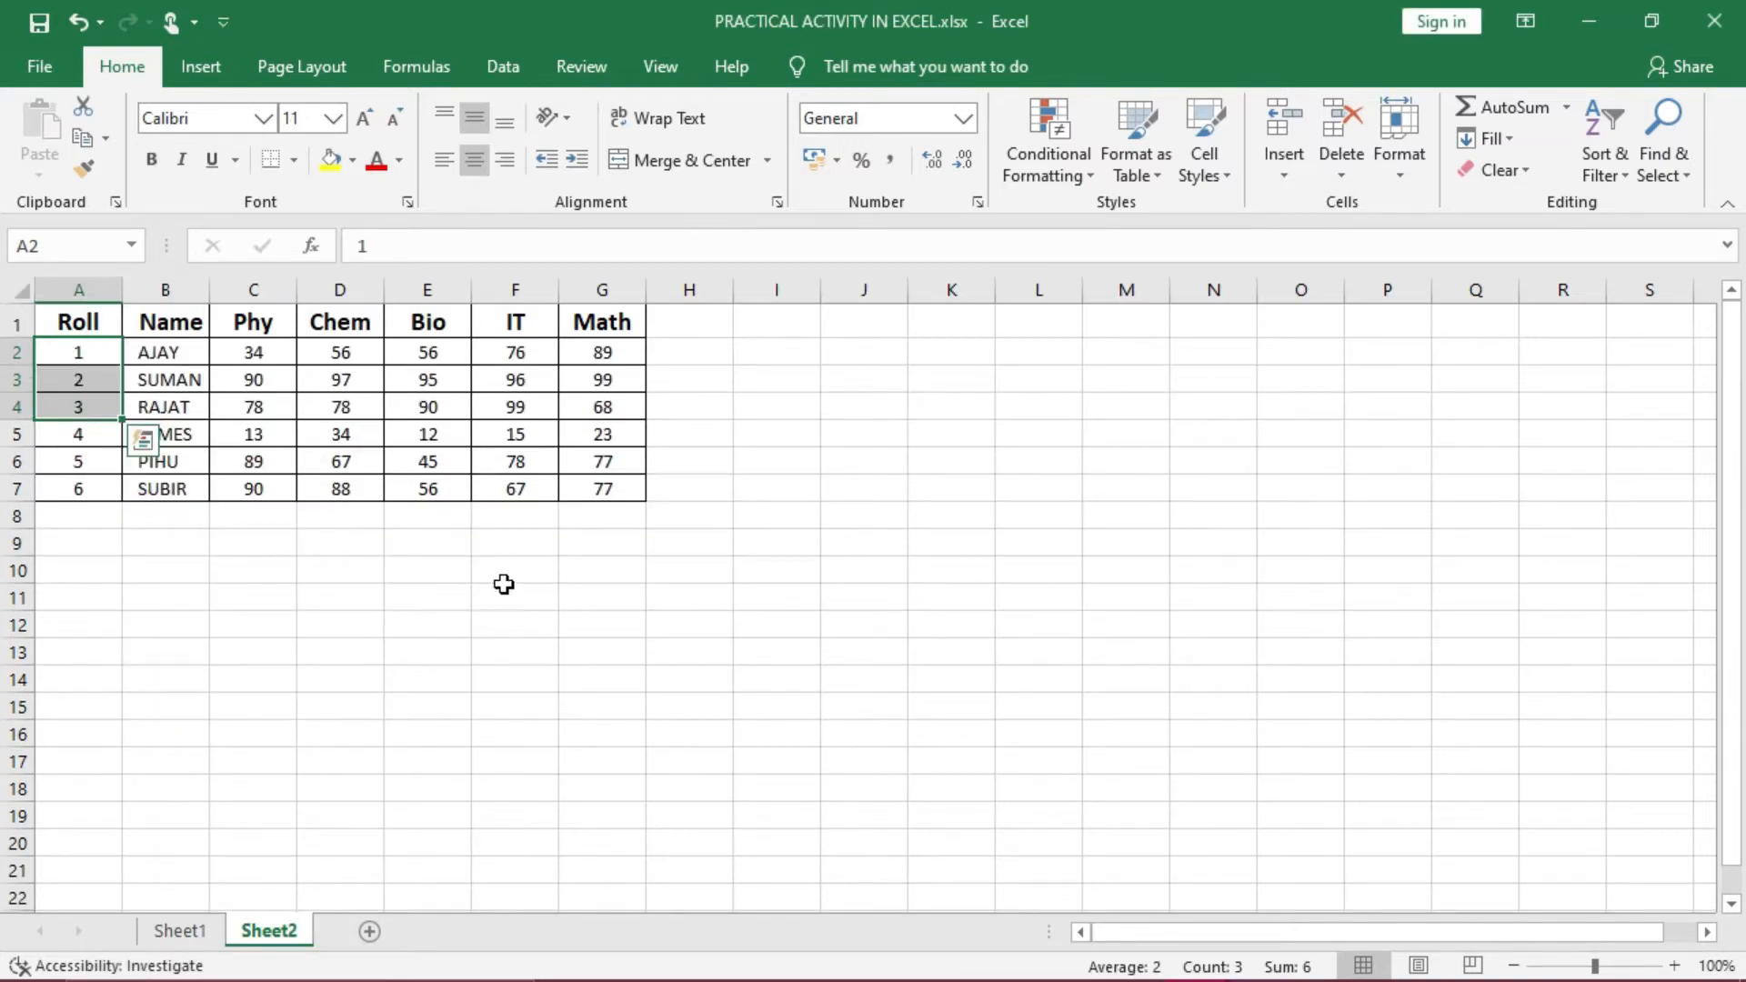
Insert two entire blank columns before the Phy column, based on cells C2:D2
{"action": "left_click_drag", "start_coordinate": [273, 357], "coordinate": [324, 360]}
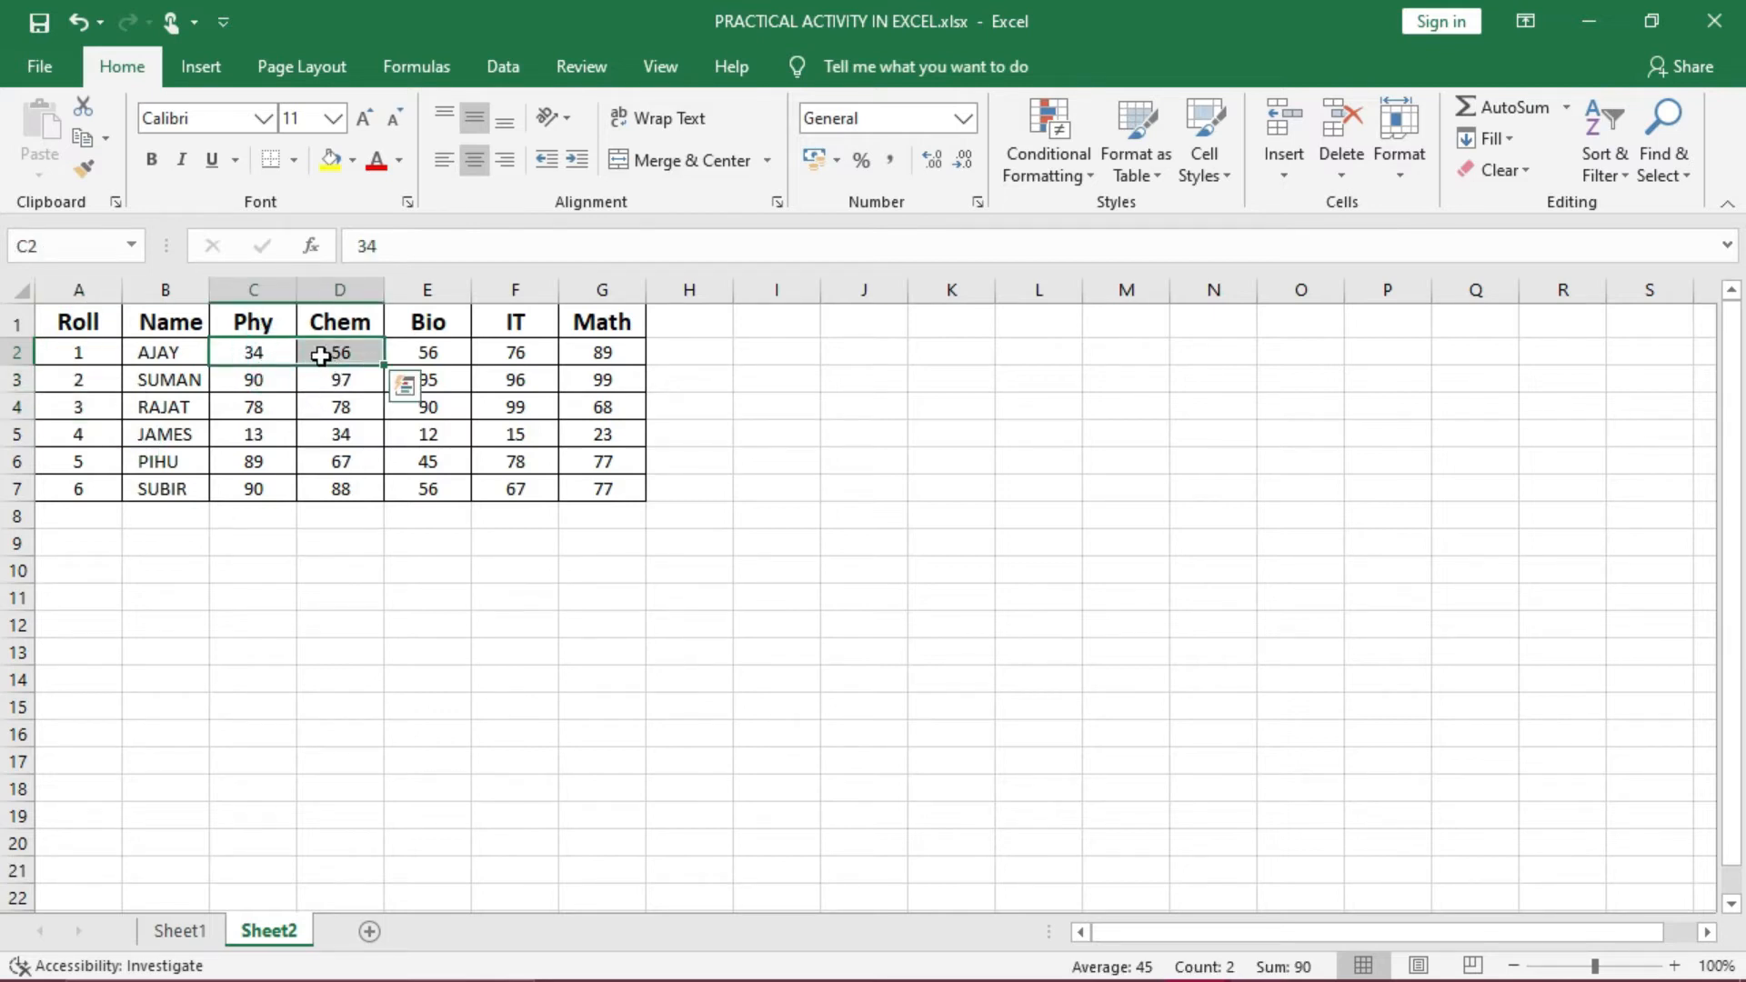
{"action": "right_click", "coordinate": [320, 356]}
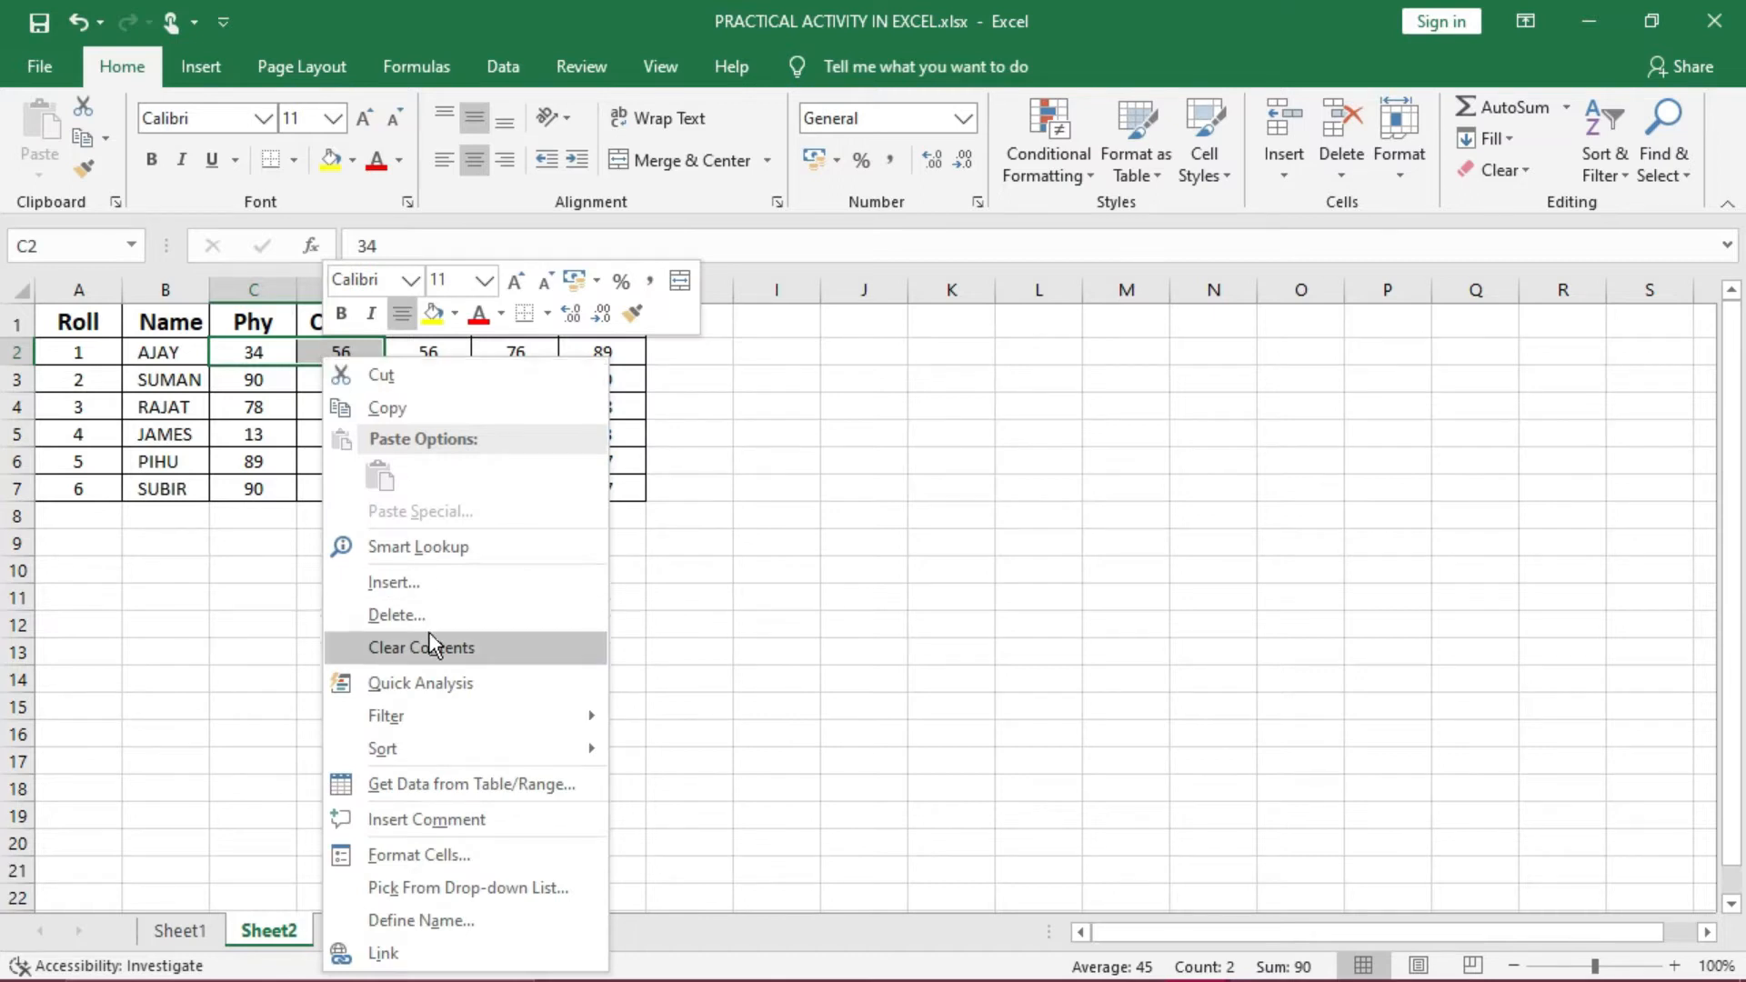
{"action": "left_click", "coordinate": [406, 582]}
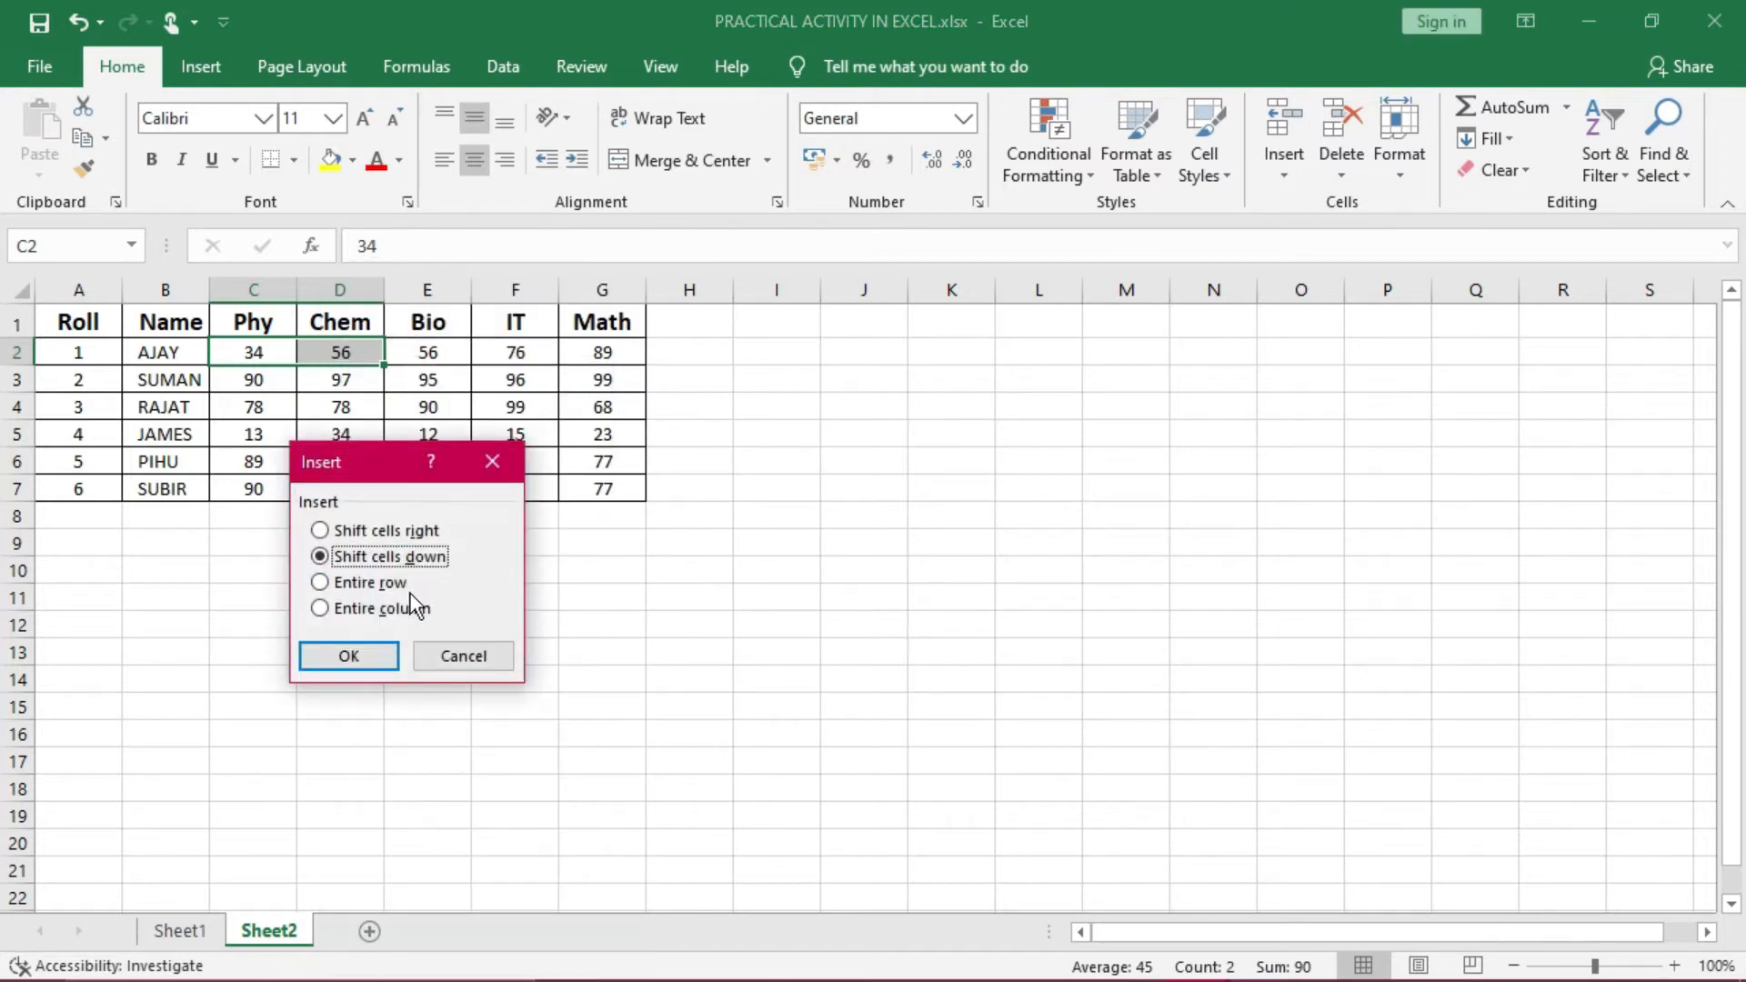
{"action": "left_click", "coordinate": [409, 609]}
{"action": "left_click", "coordinate": [380, 652]}
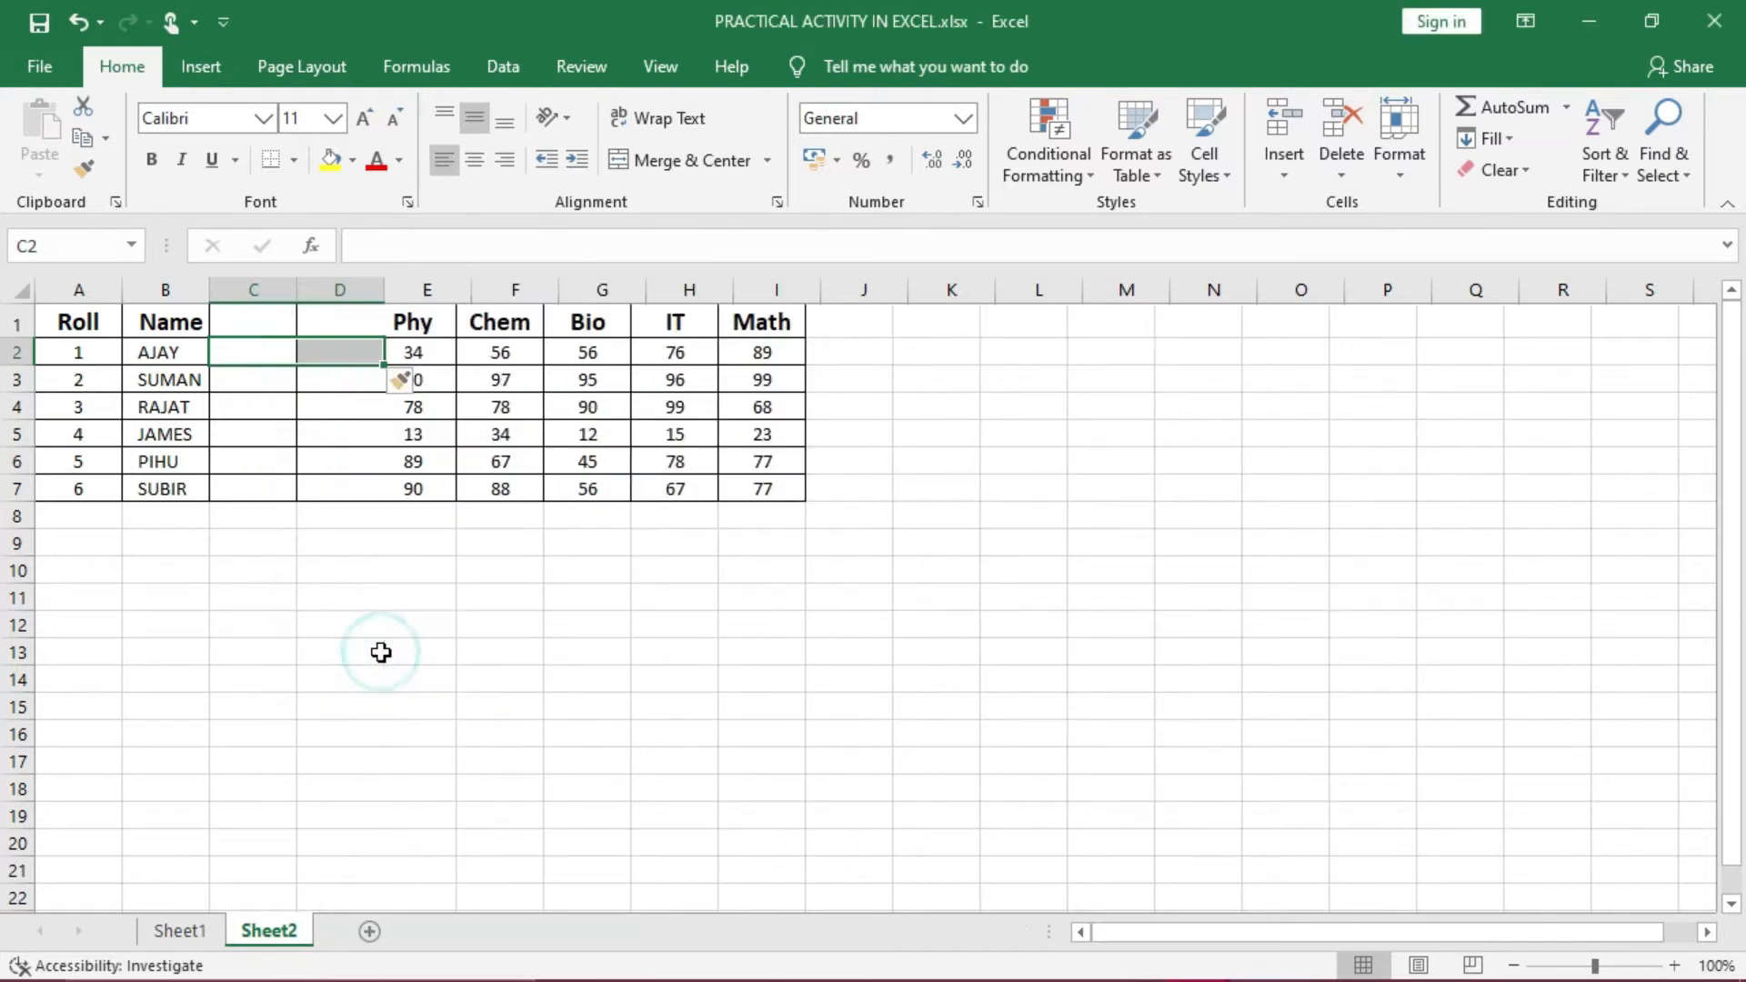
{"action": "left_click", "coordinate": [594, 605]}
Delete the two blank columns C and D with the Entire column option, based on the range C1:D7
{"action": "left_click_drag", "start_coordinate": [245, 322], "coordinate": [327, 480]}
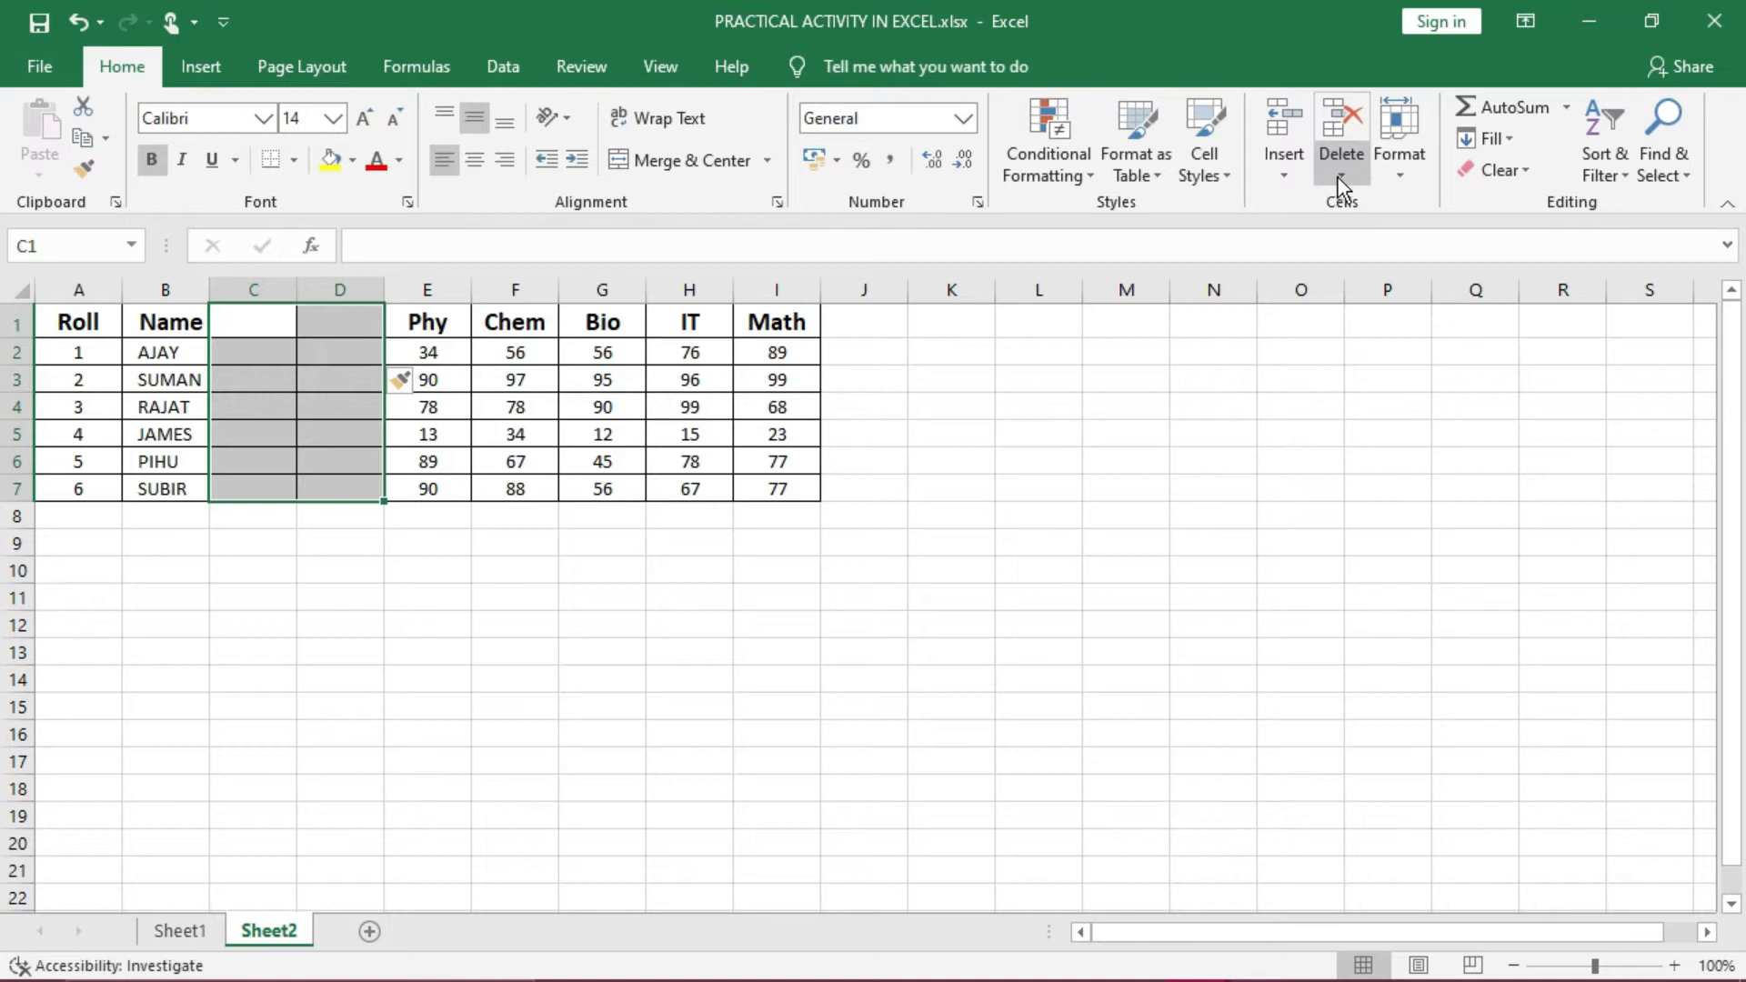
{"action": "right_click", "coordinate": [284, 457]}
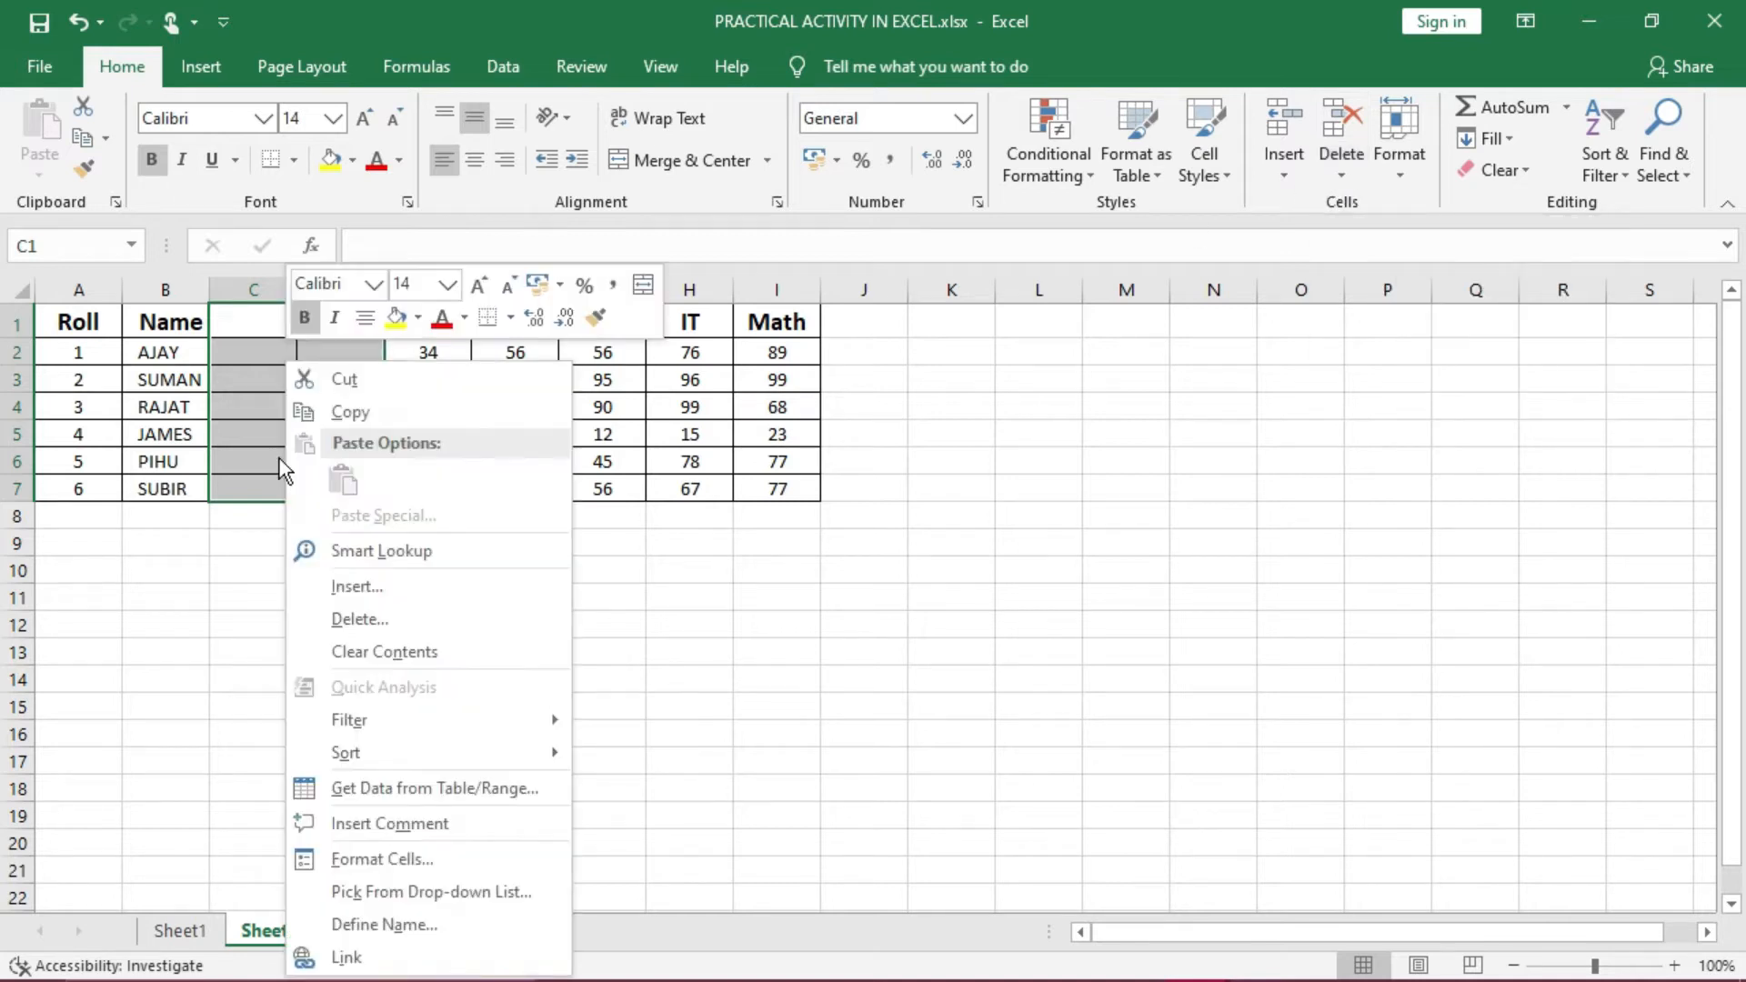
{"action": "left_click", "coordinate": [352, 621]}
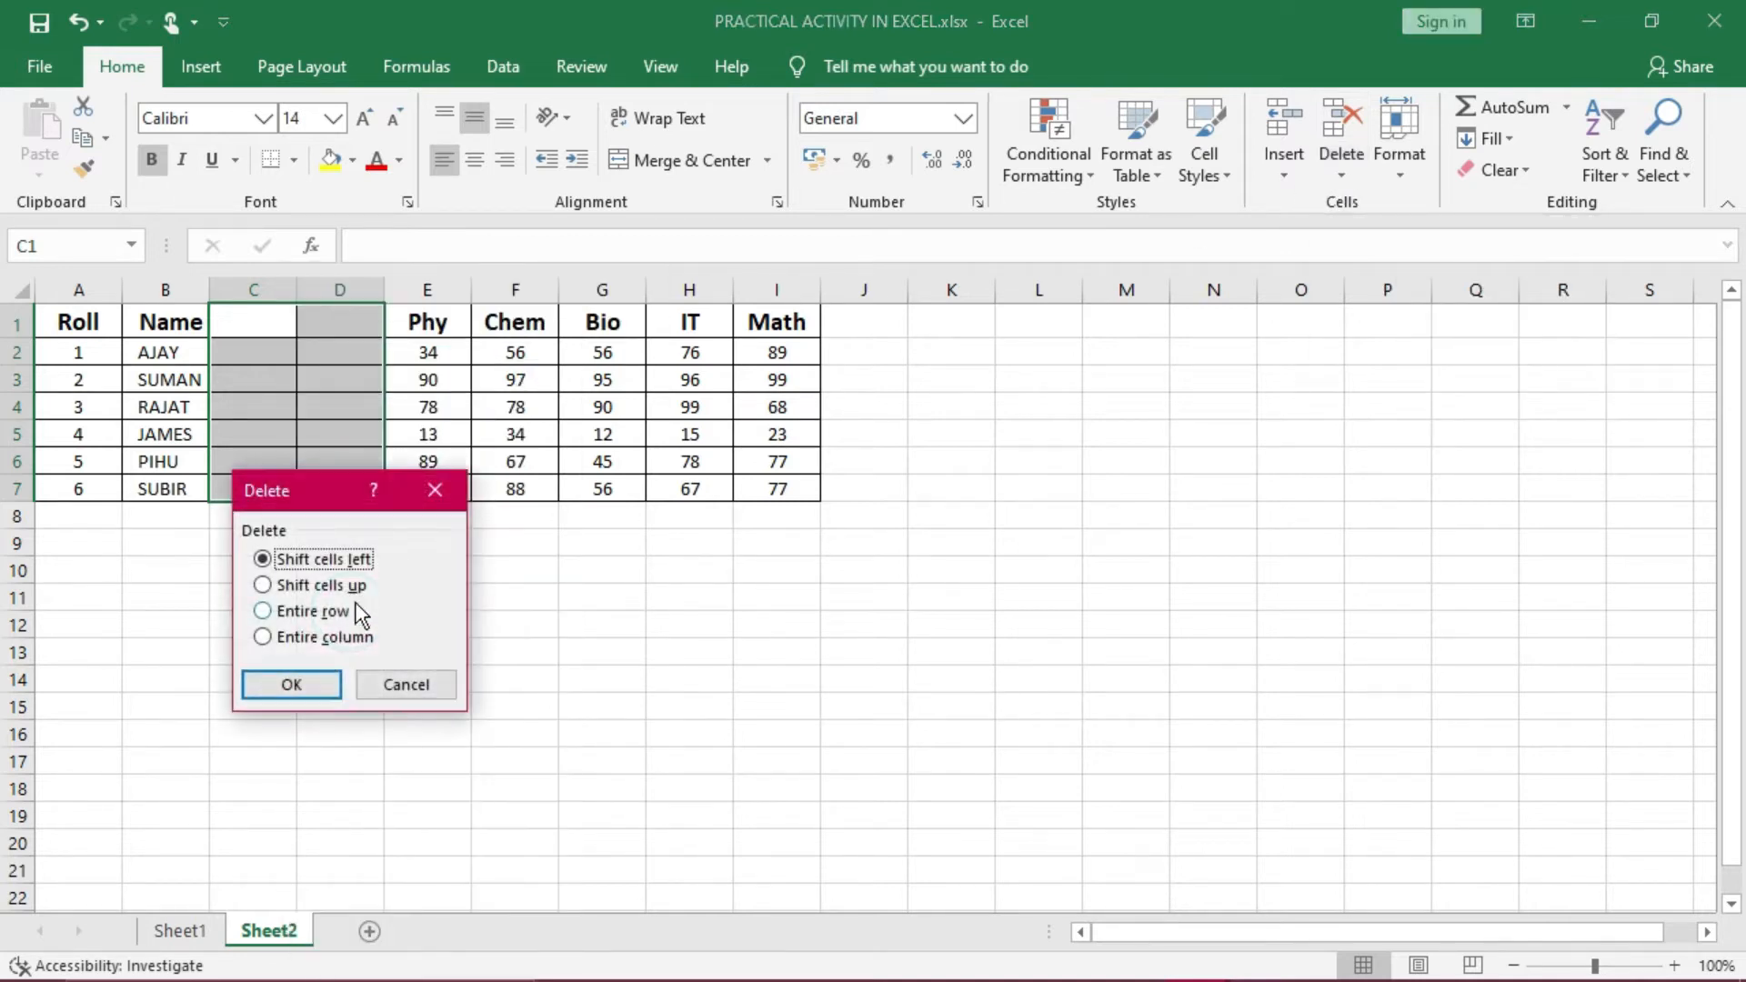
{"action": "left_click", "coordinate": [333, 640]}
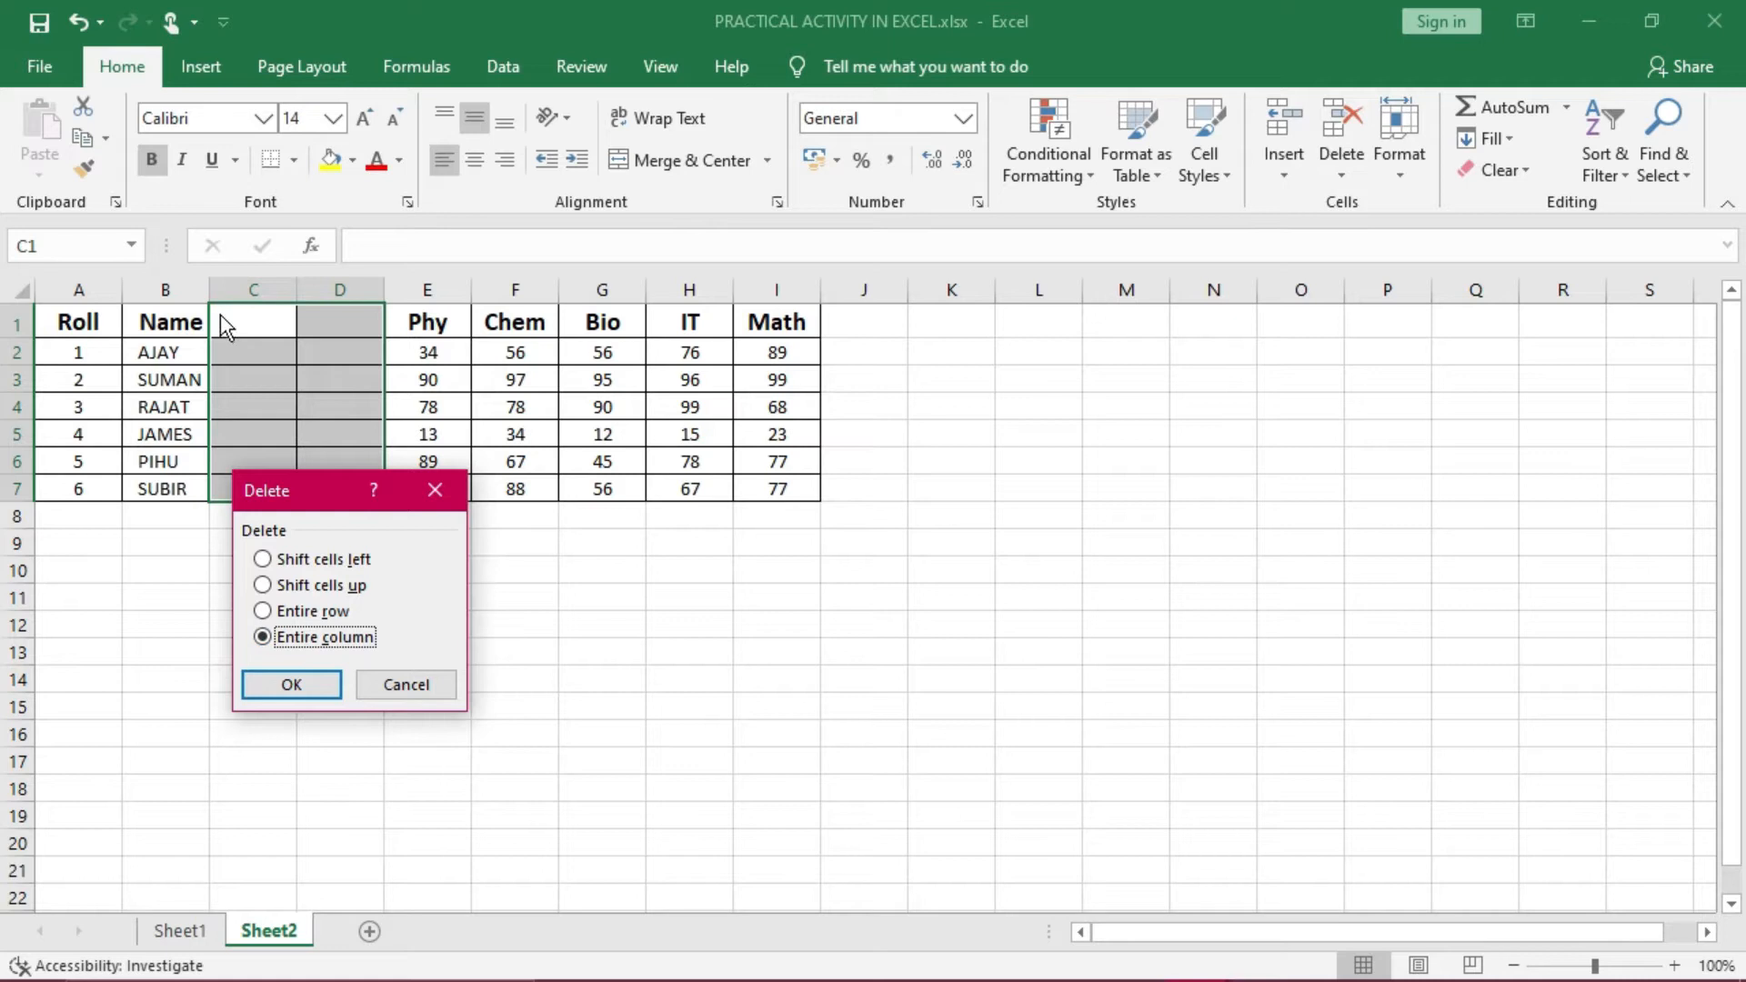
{"action": "left_click", "coordinate": [292, 613]}
{"action": "left_click", "coordinate": [302, 695]}
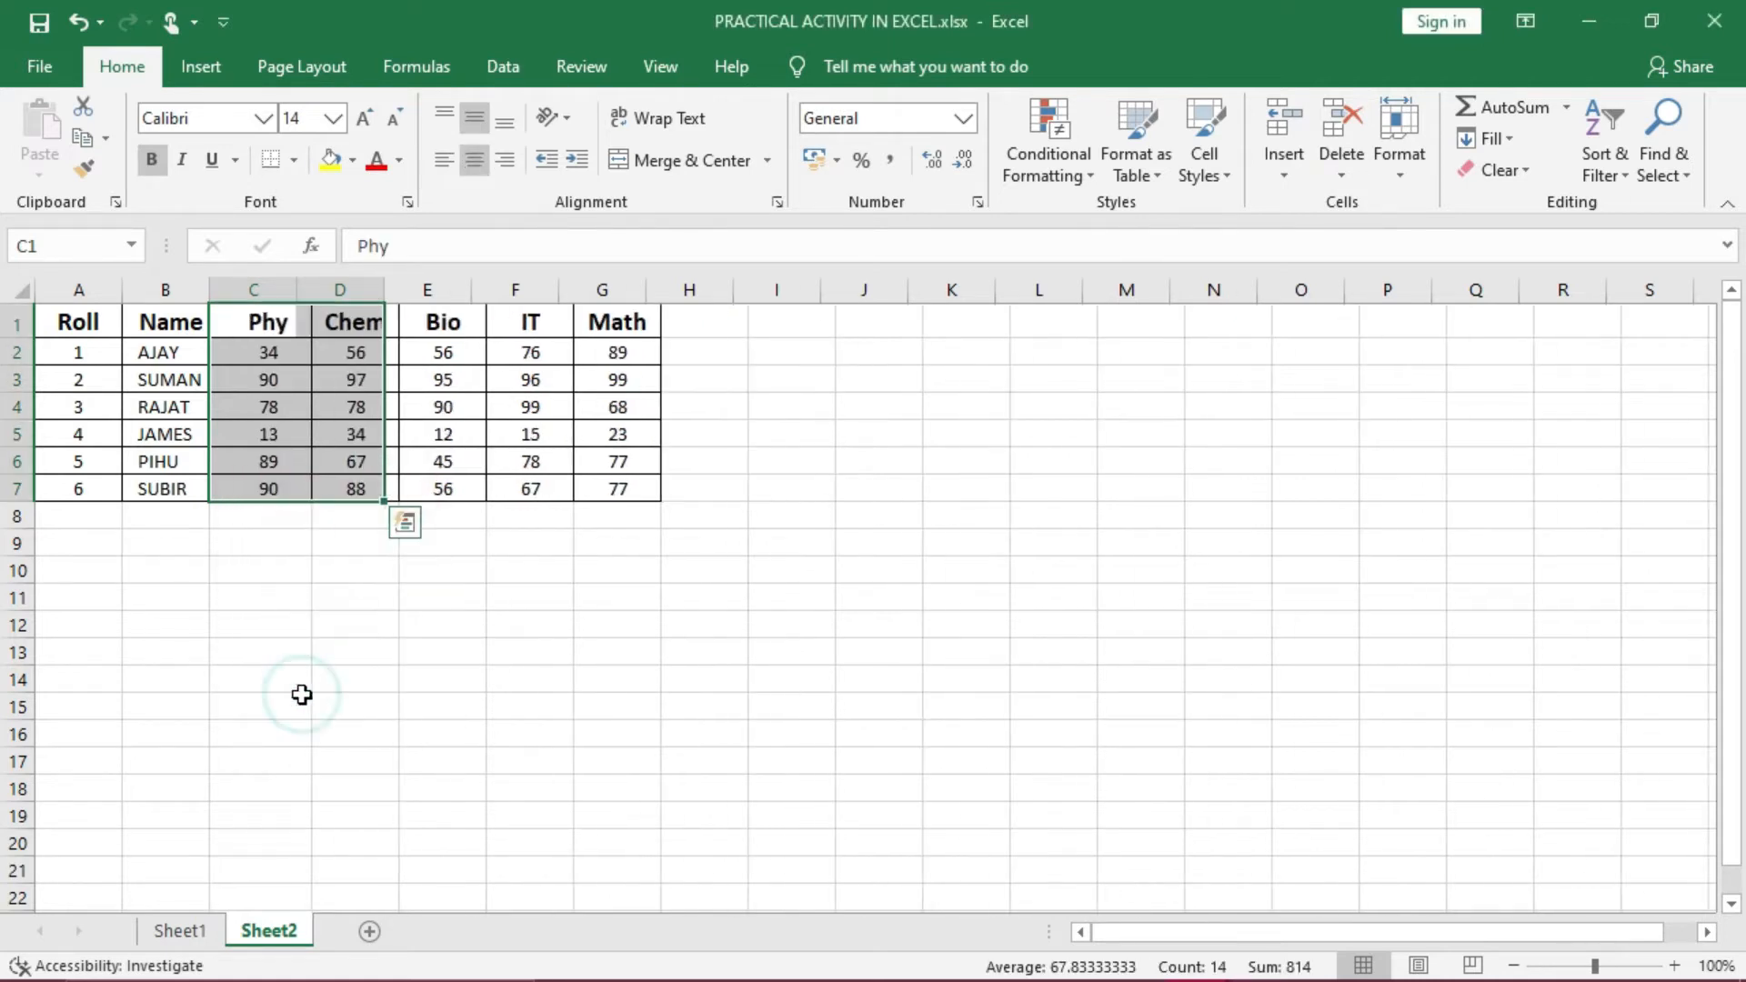
{"action": "left_click", "coordinate": [711, 664]}
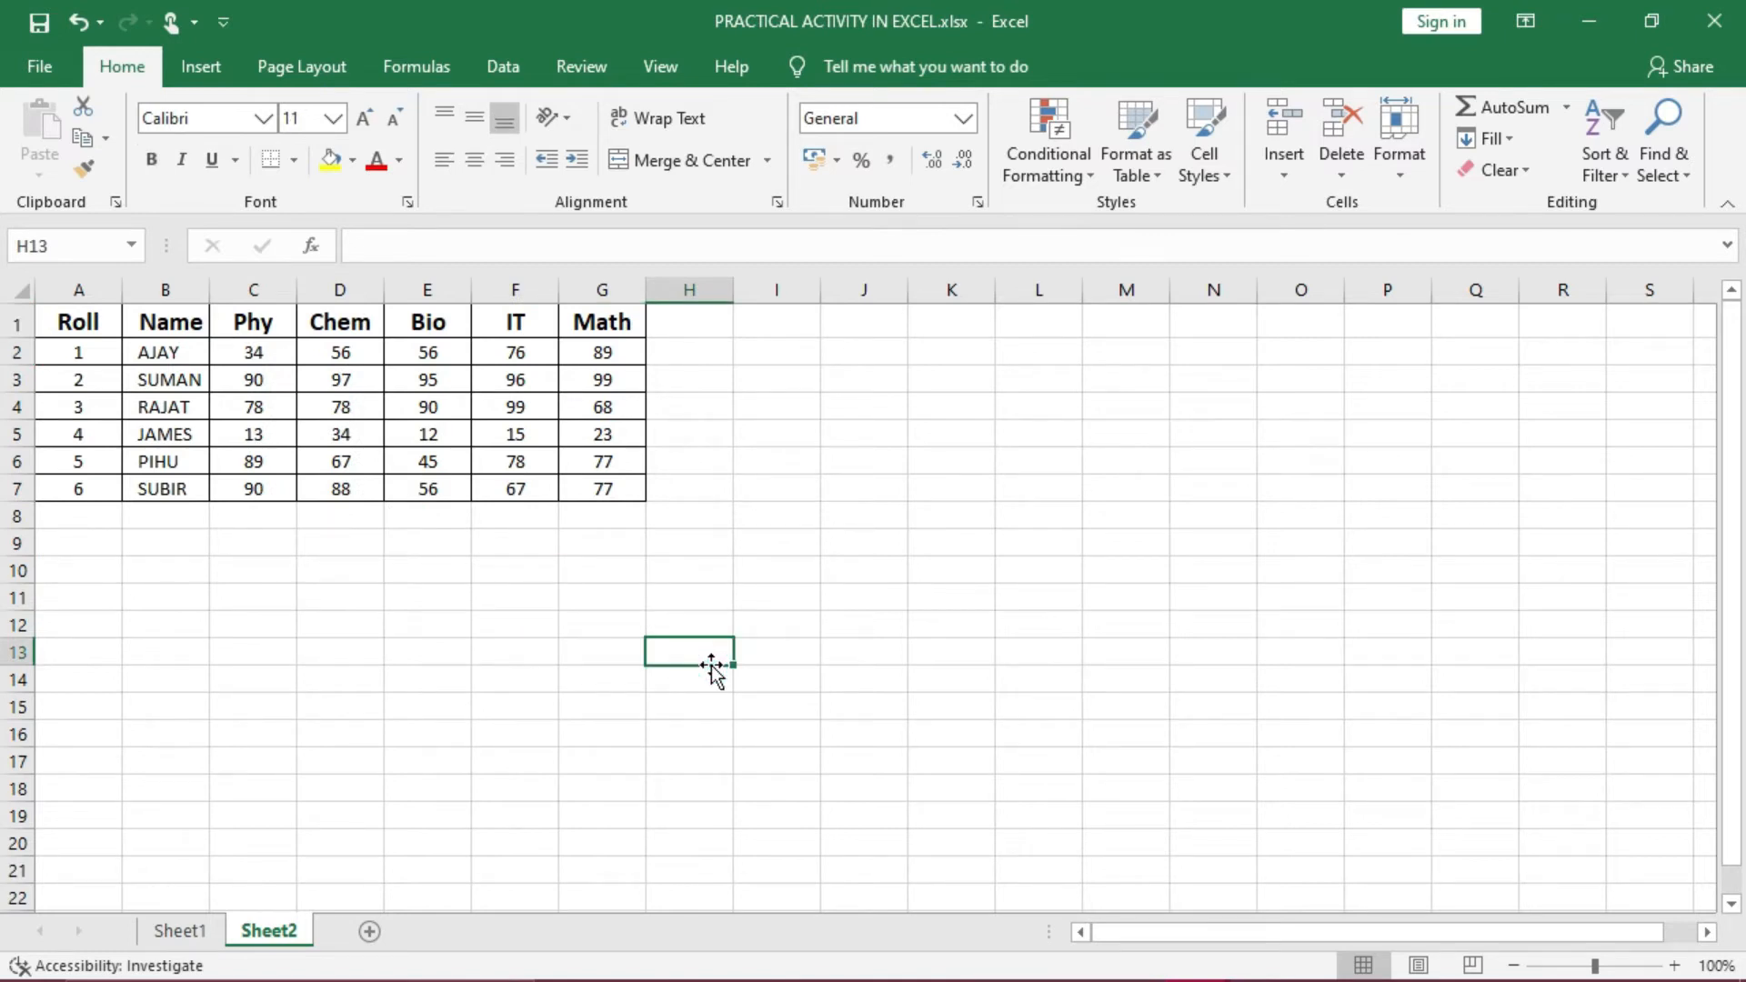
Insert a single blank cell at G6 in the Math column, shifting the cells down
{"action": "right_click", "coordinate": [610, 465]}
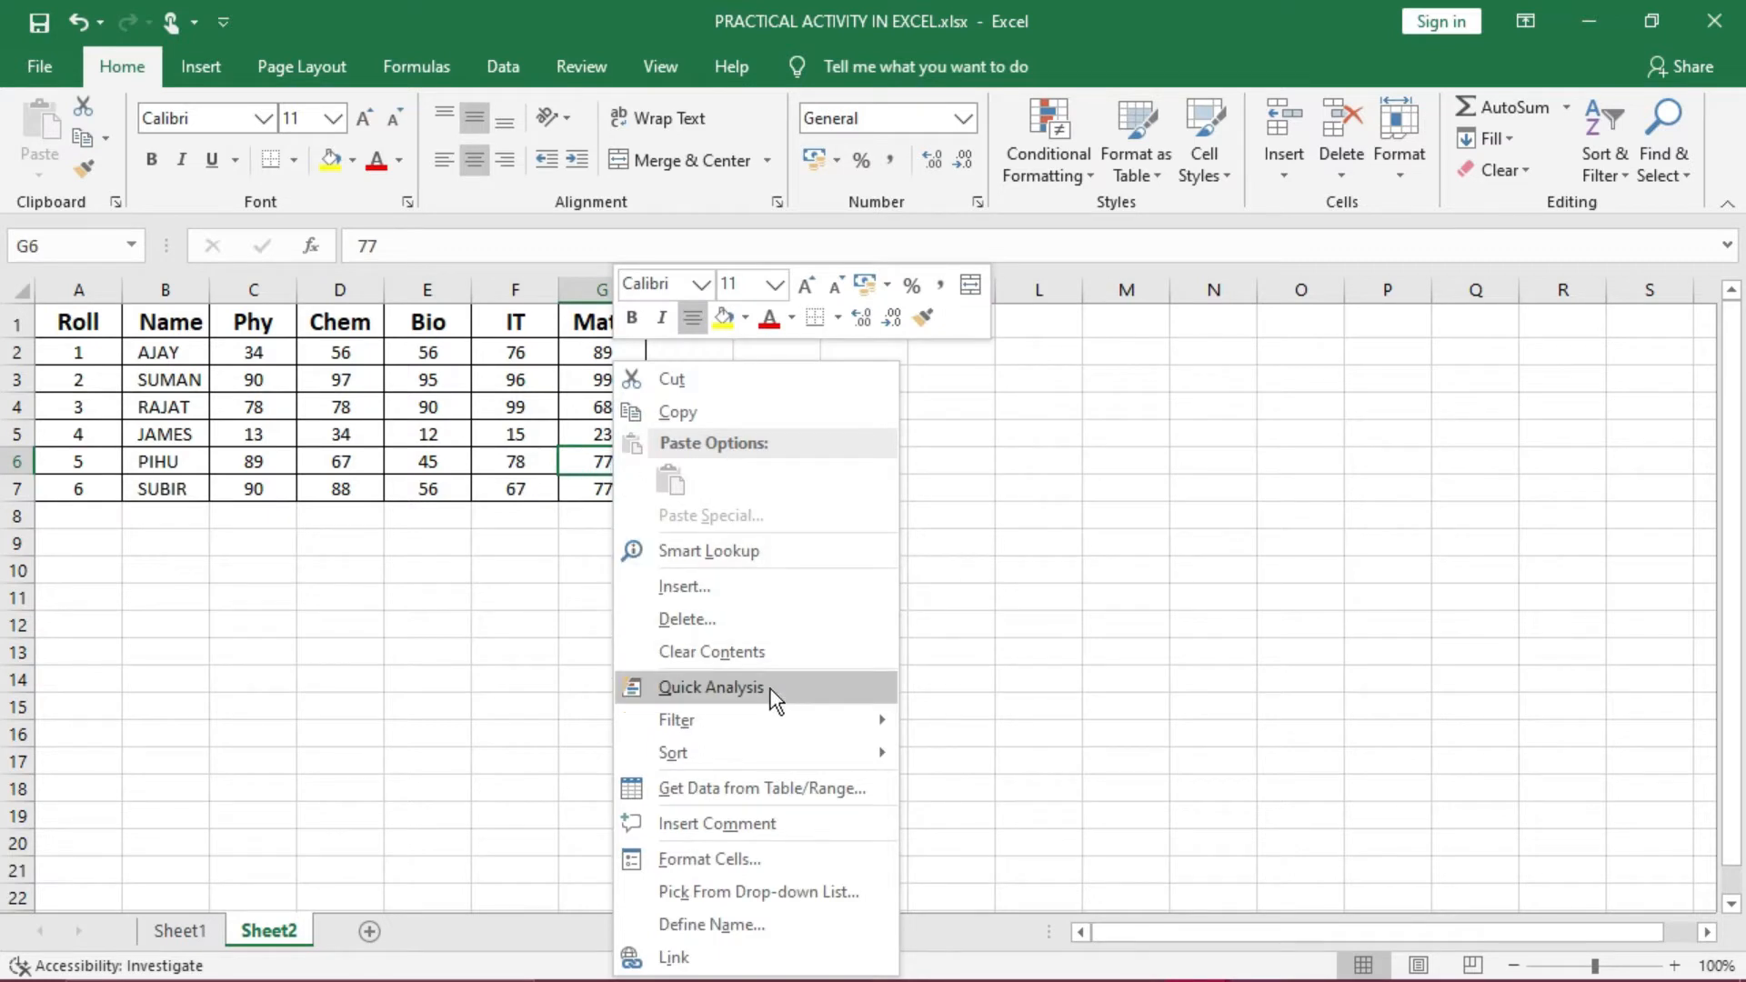
{"action": "left_click", "coordinate": [684, 589]}
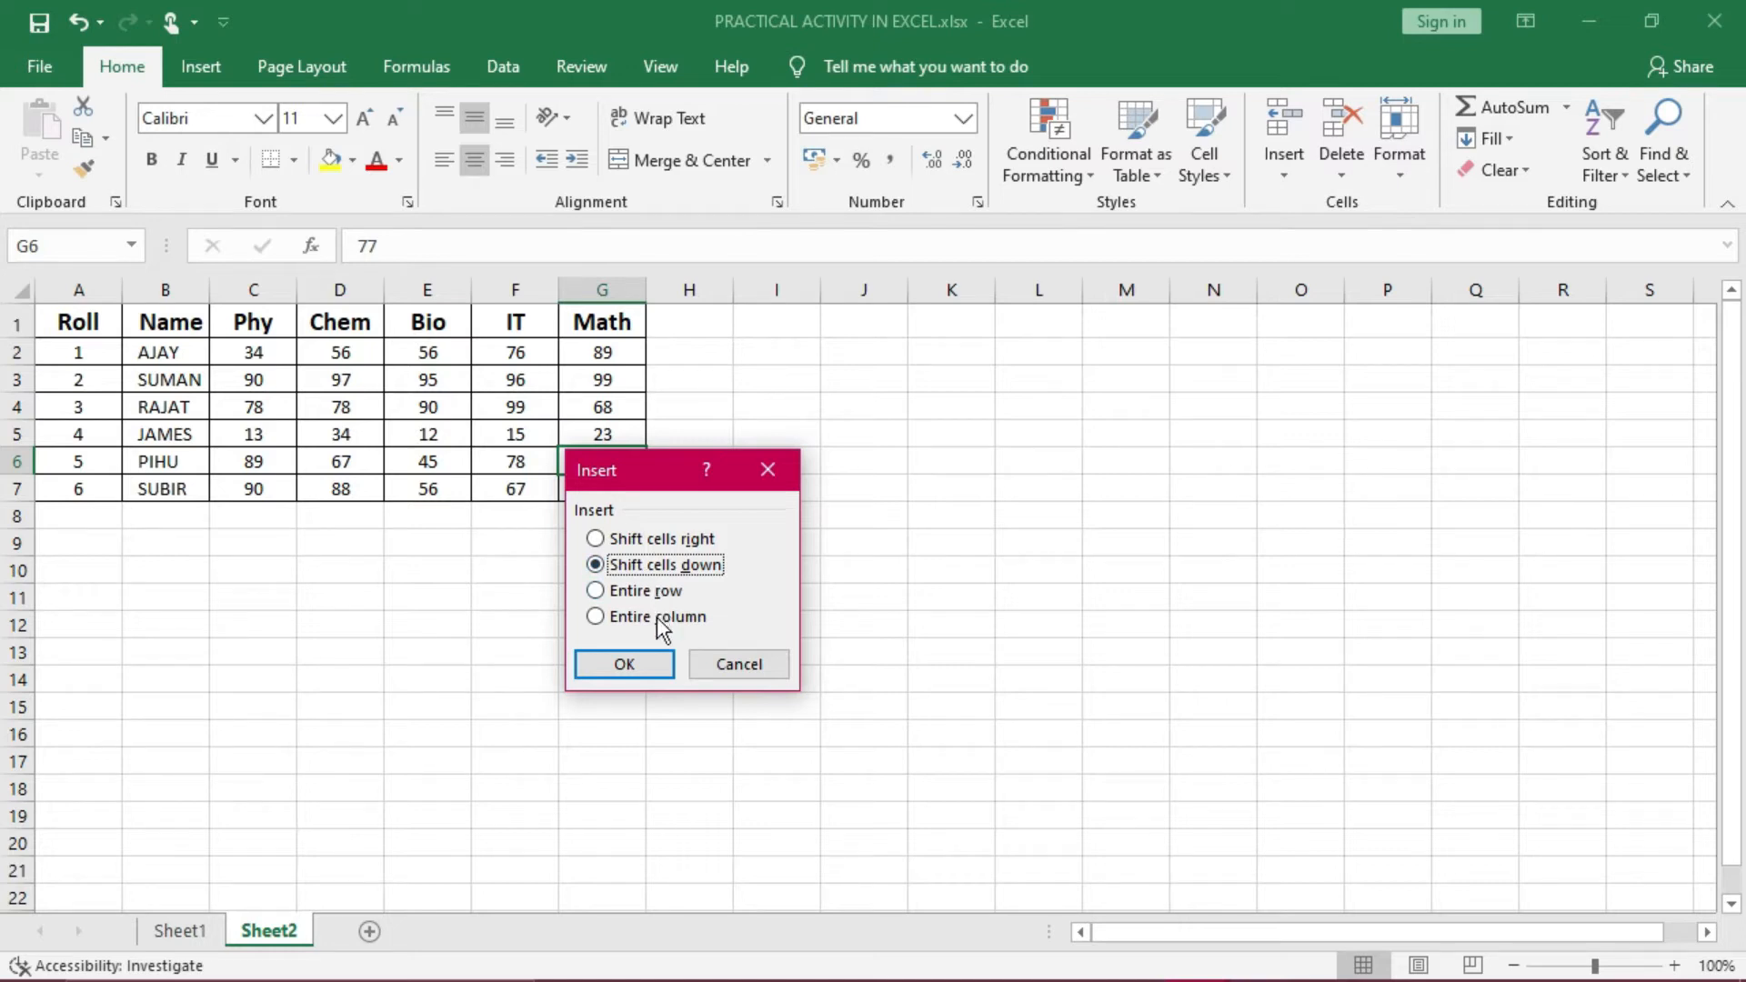
{"action": "left_click", "coordinate": [642, 667]}
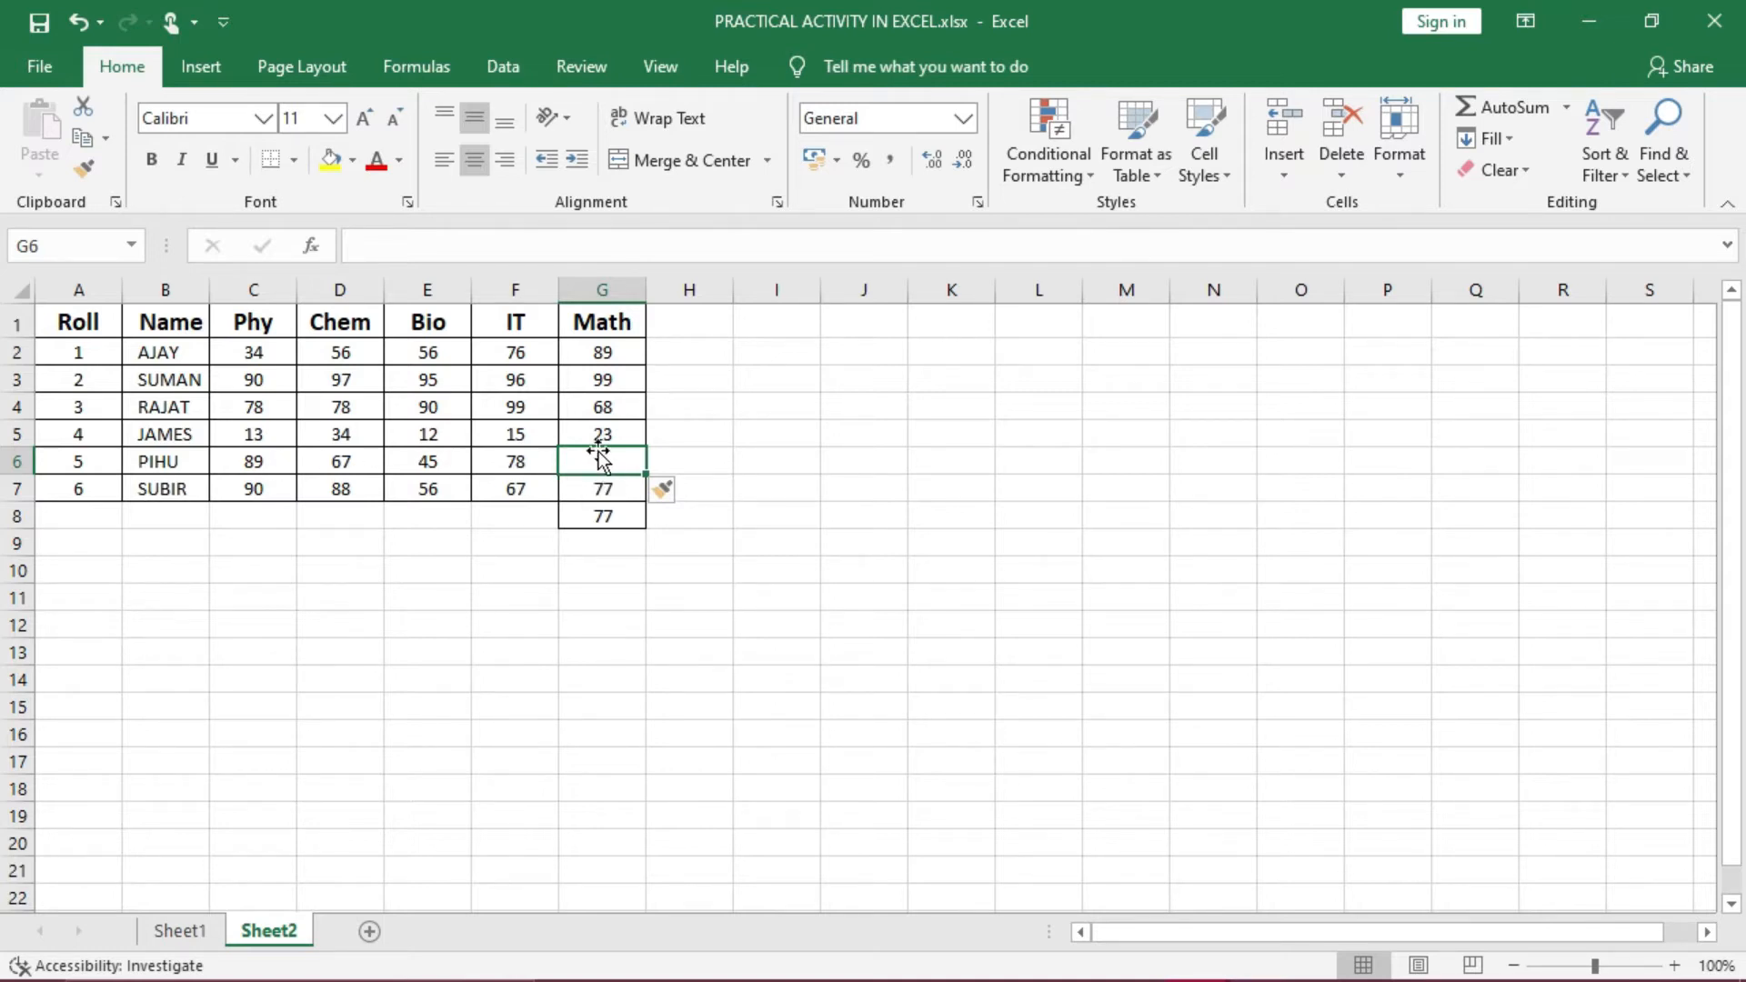
Delete the blank cell G6 in the Math column with the Shift cells up option
{"action": "left_click", "coordinate": [1337, 173]}
{"action": "left_click", "coordinate": [1351, 209]}
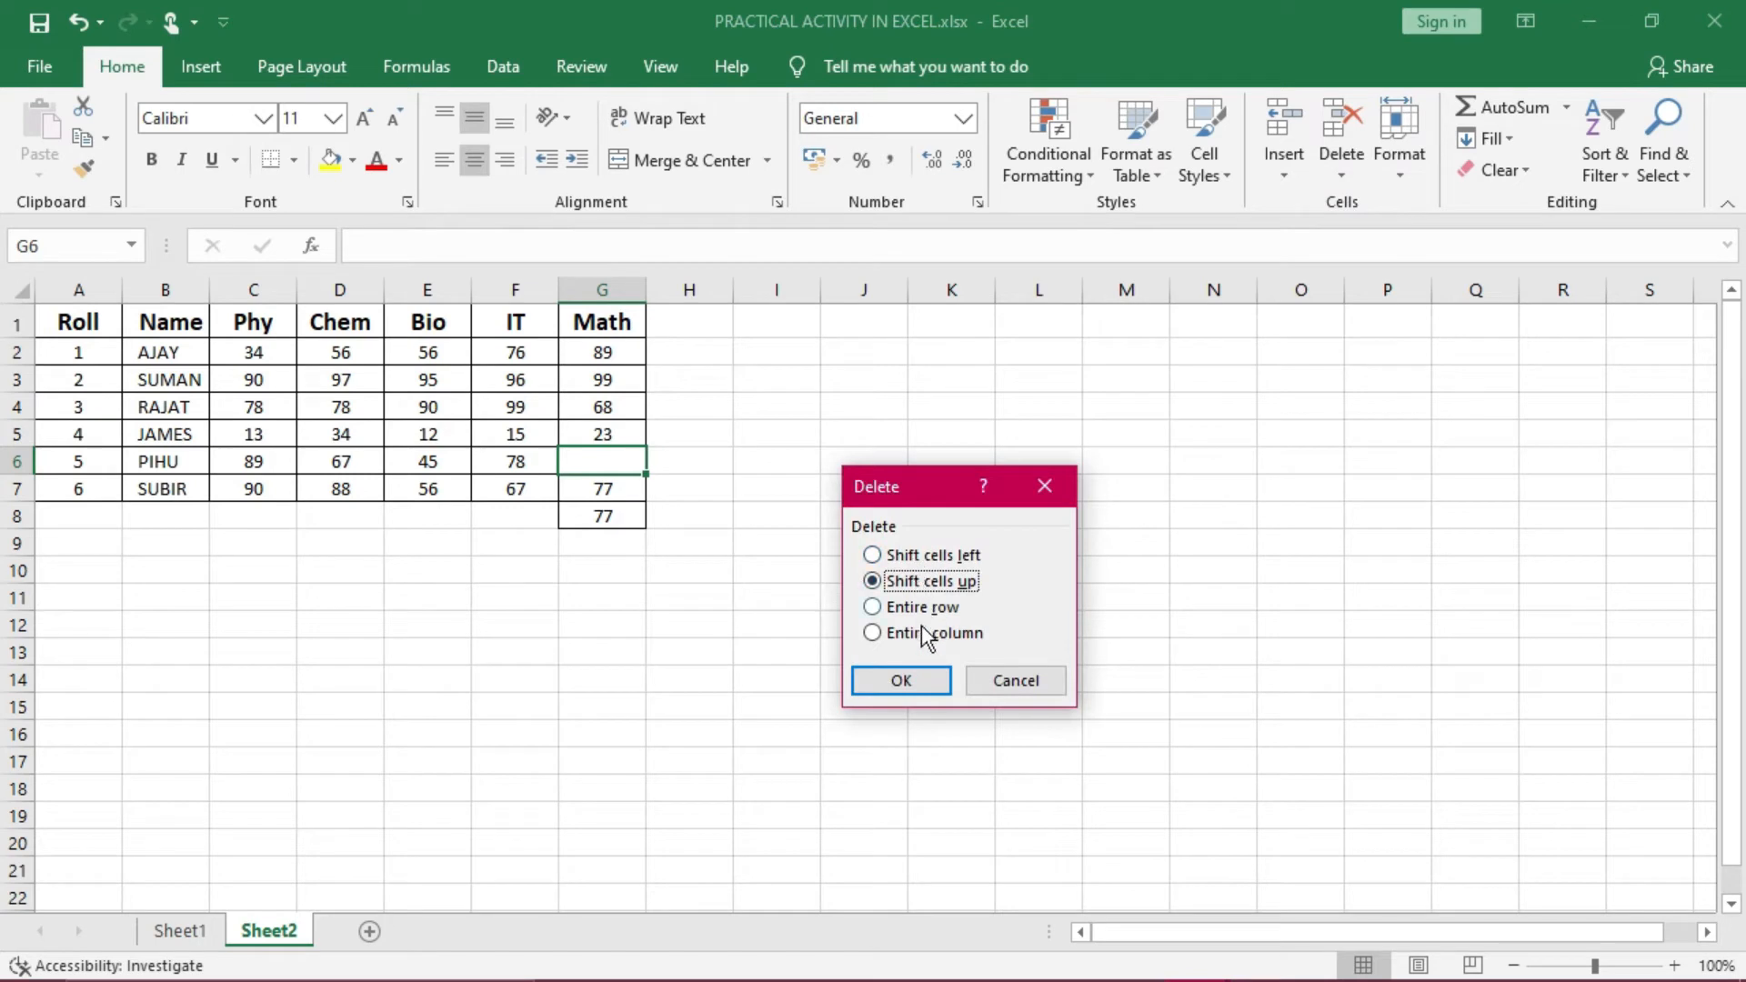
{"action": "left_click", "coordinate": [911, 685]}
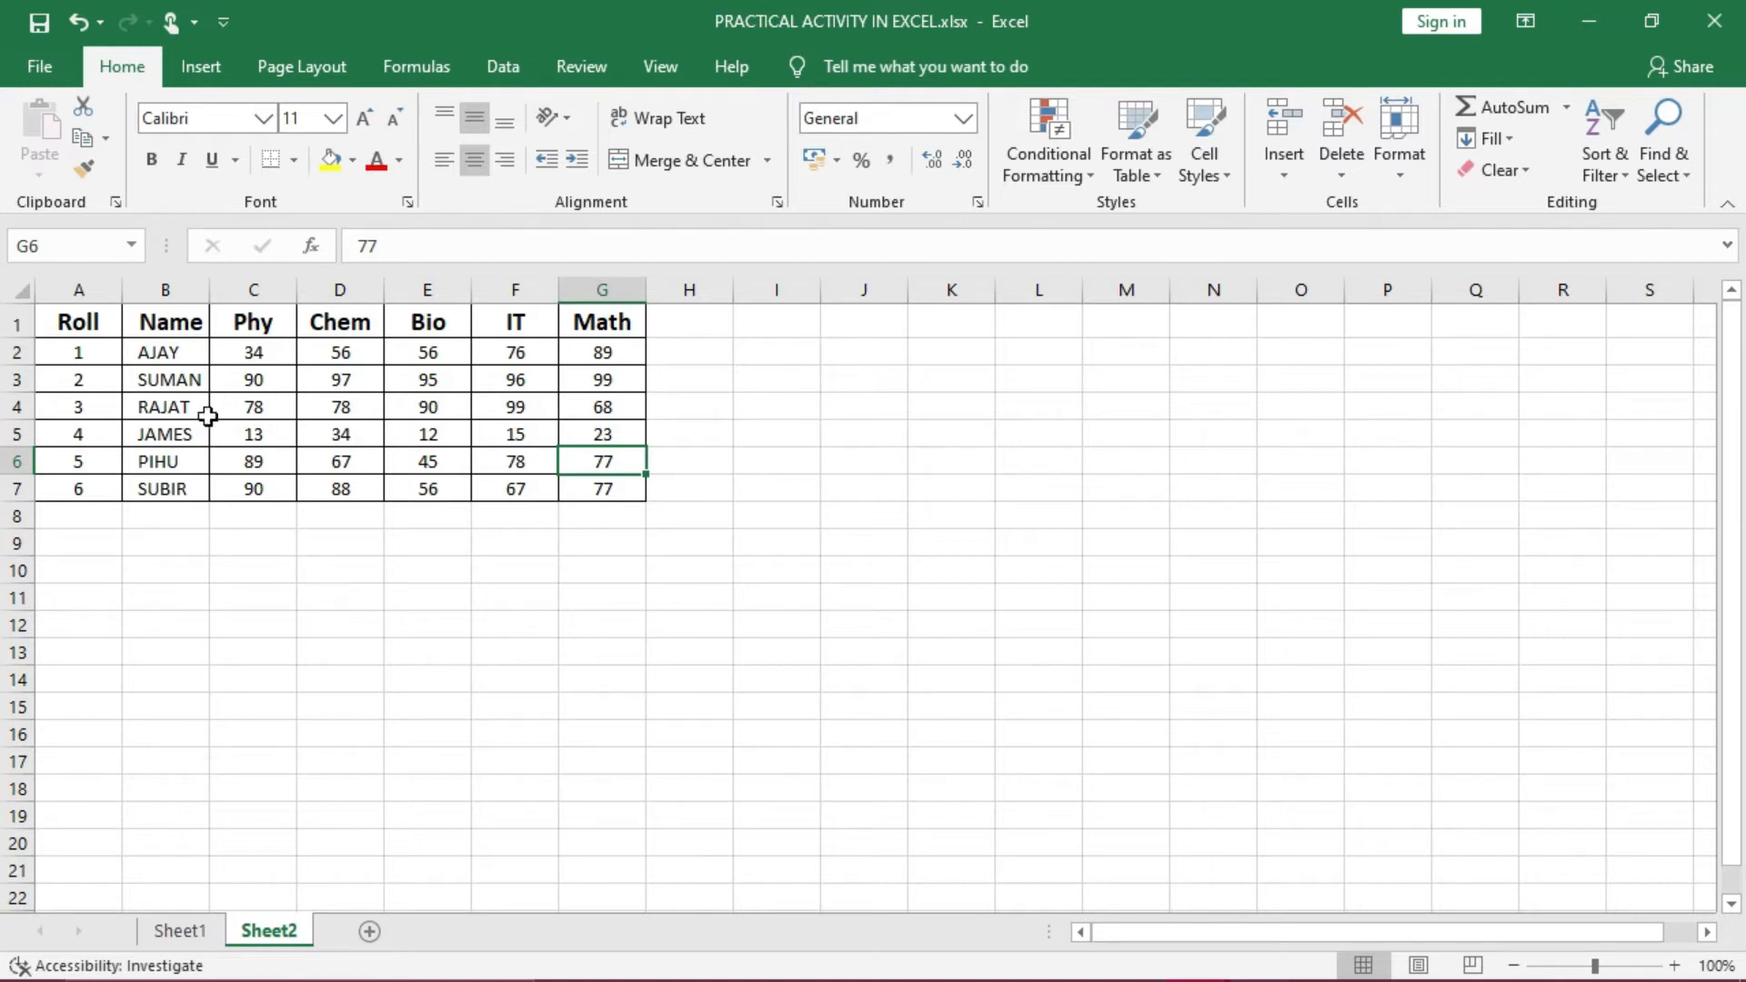
Insert two blank sheet rows above the roll 2 record, based on cells A3:A4
{"action": "left_click_drag", "start_coordinate": [107, 380], "coordinate": [100, 400]}
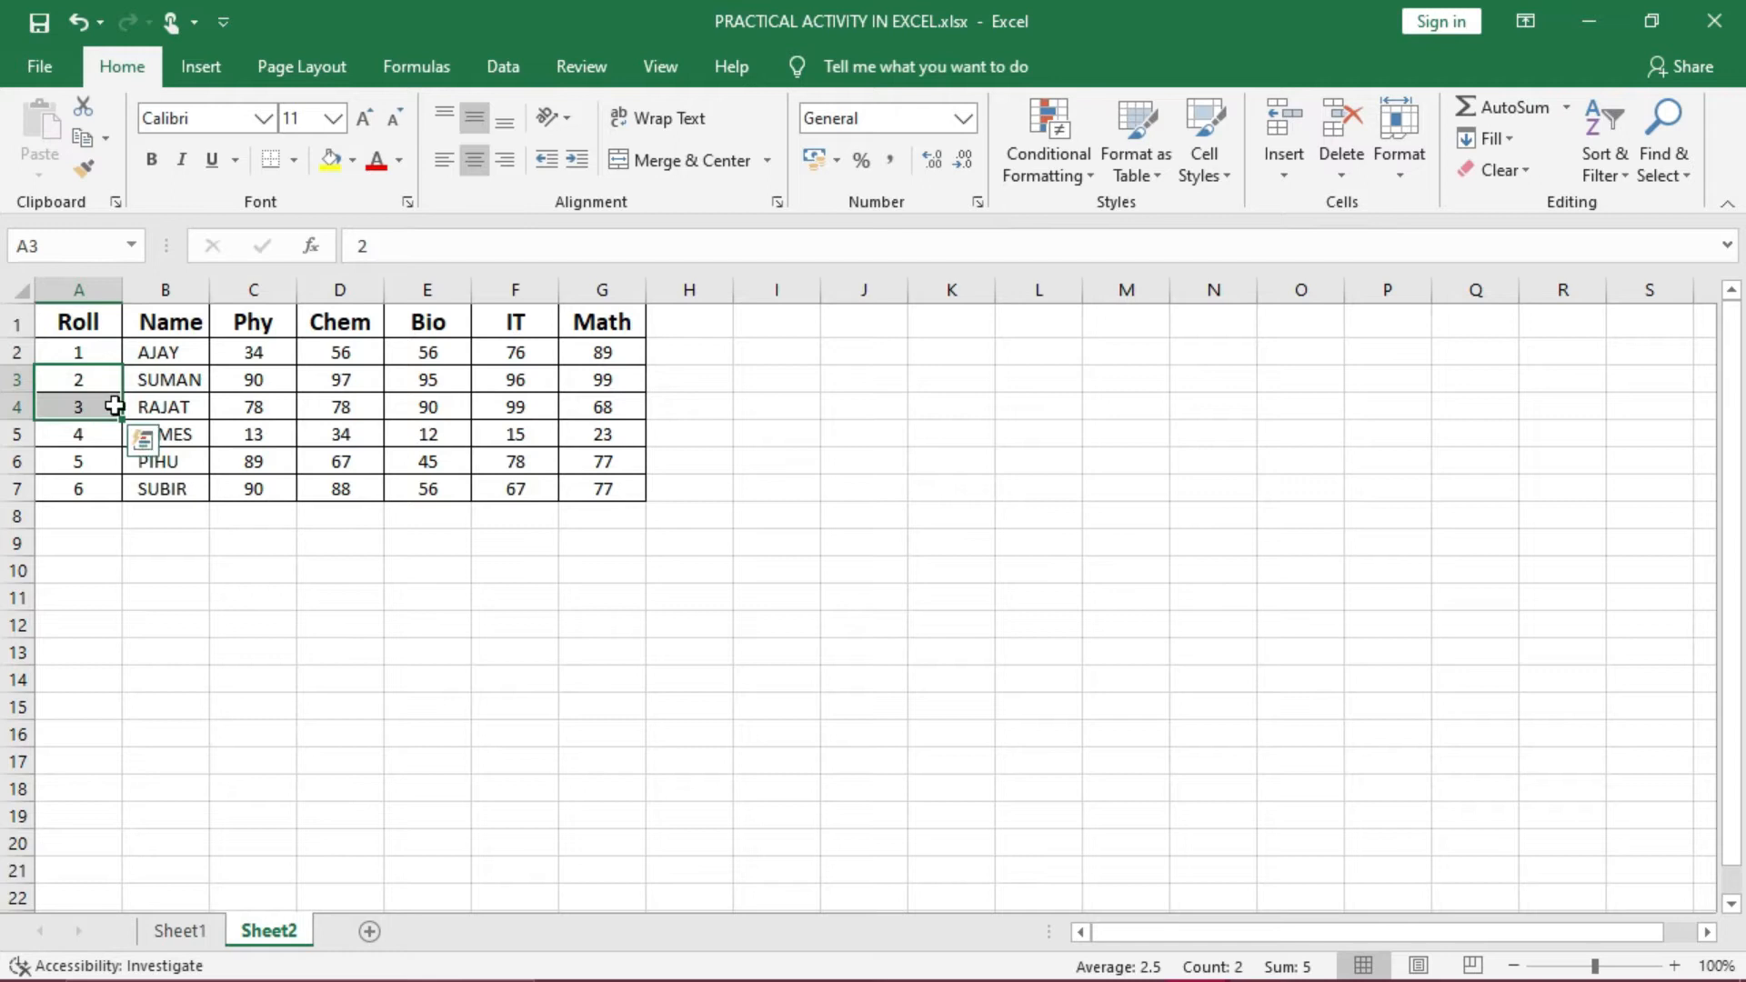
{"action": "left_click", "coordinate": [1291, 174]}
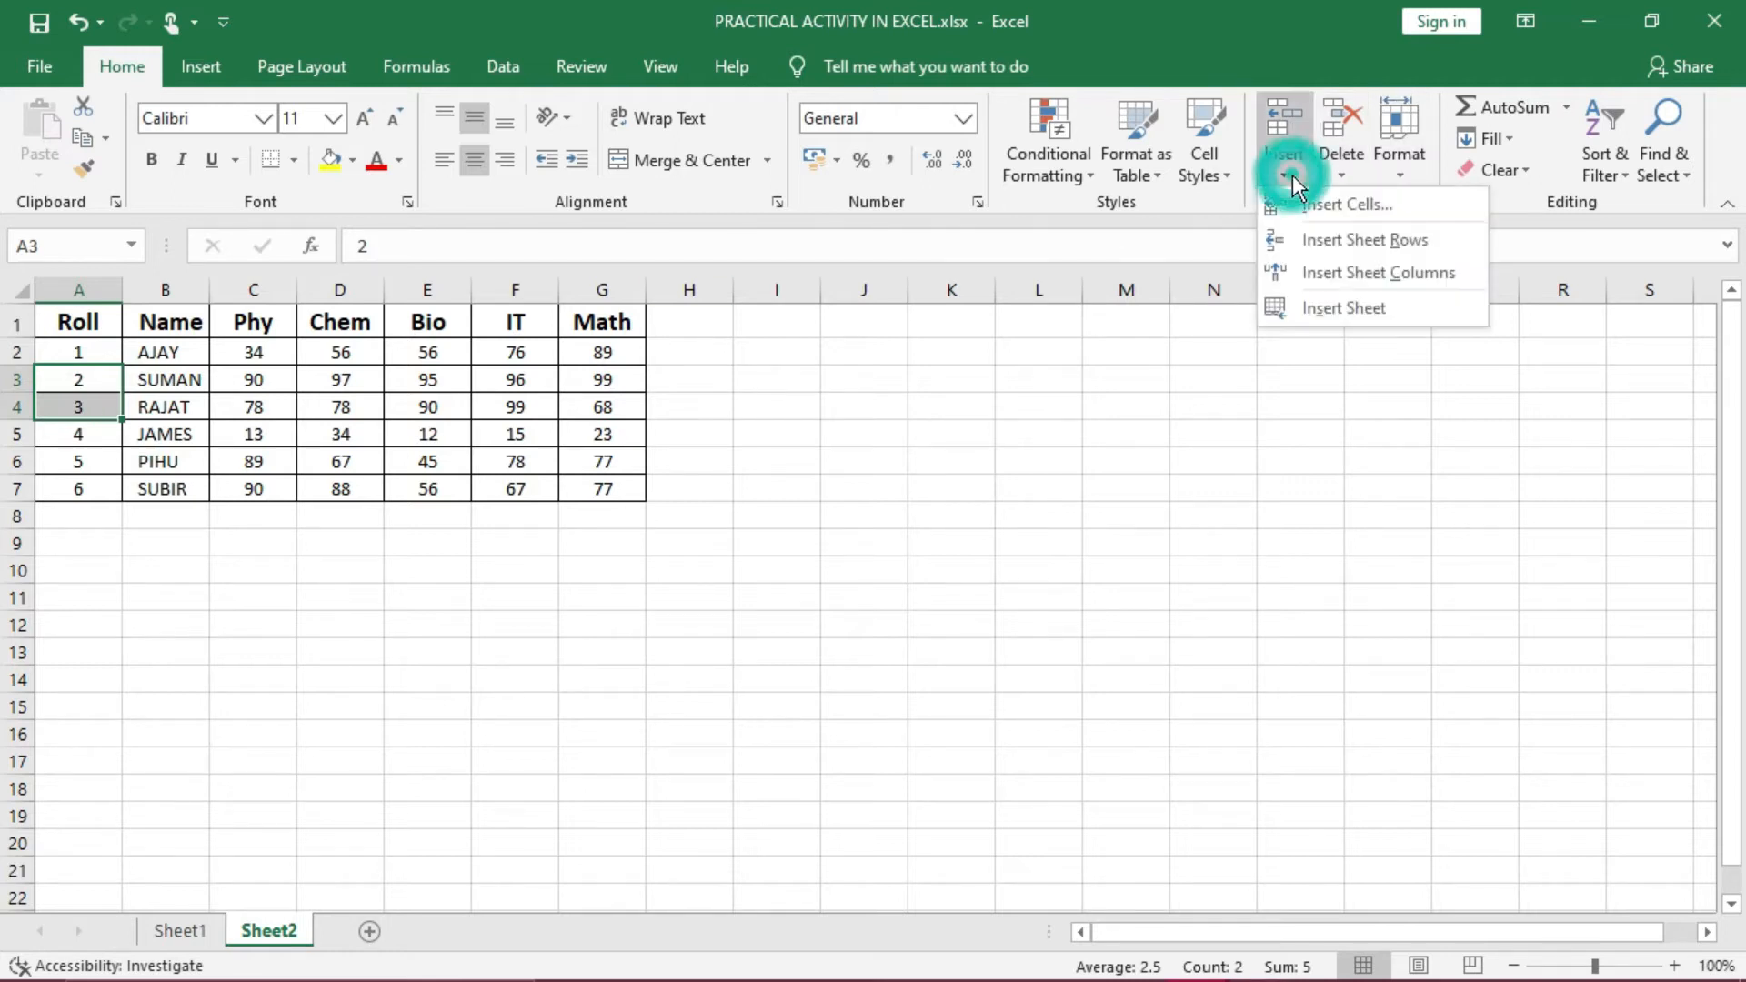
{"action": "left_click", "coordinate": [1351, 242]}
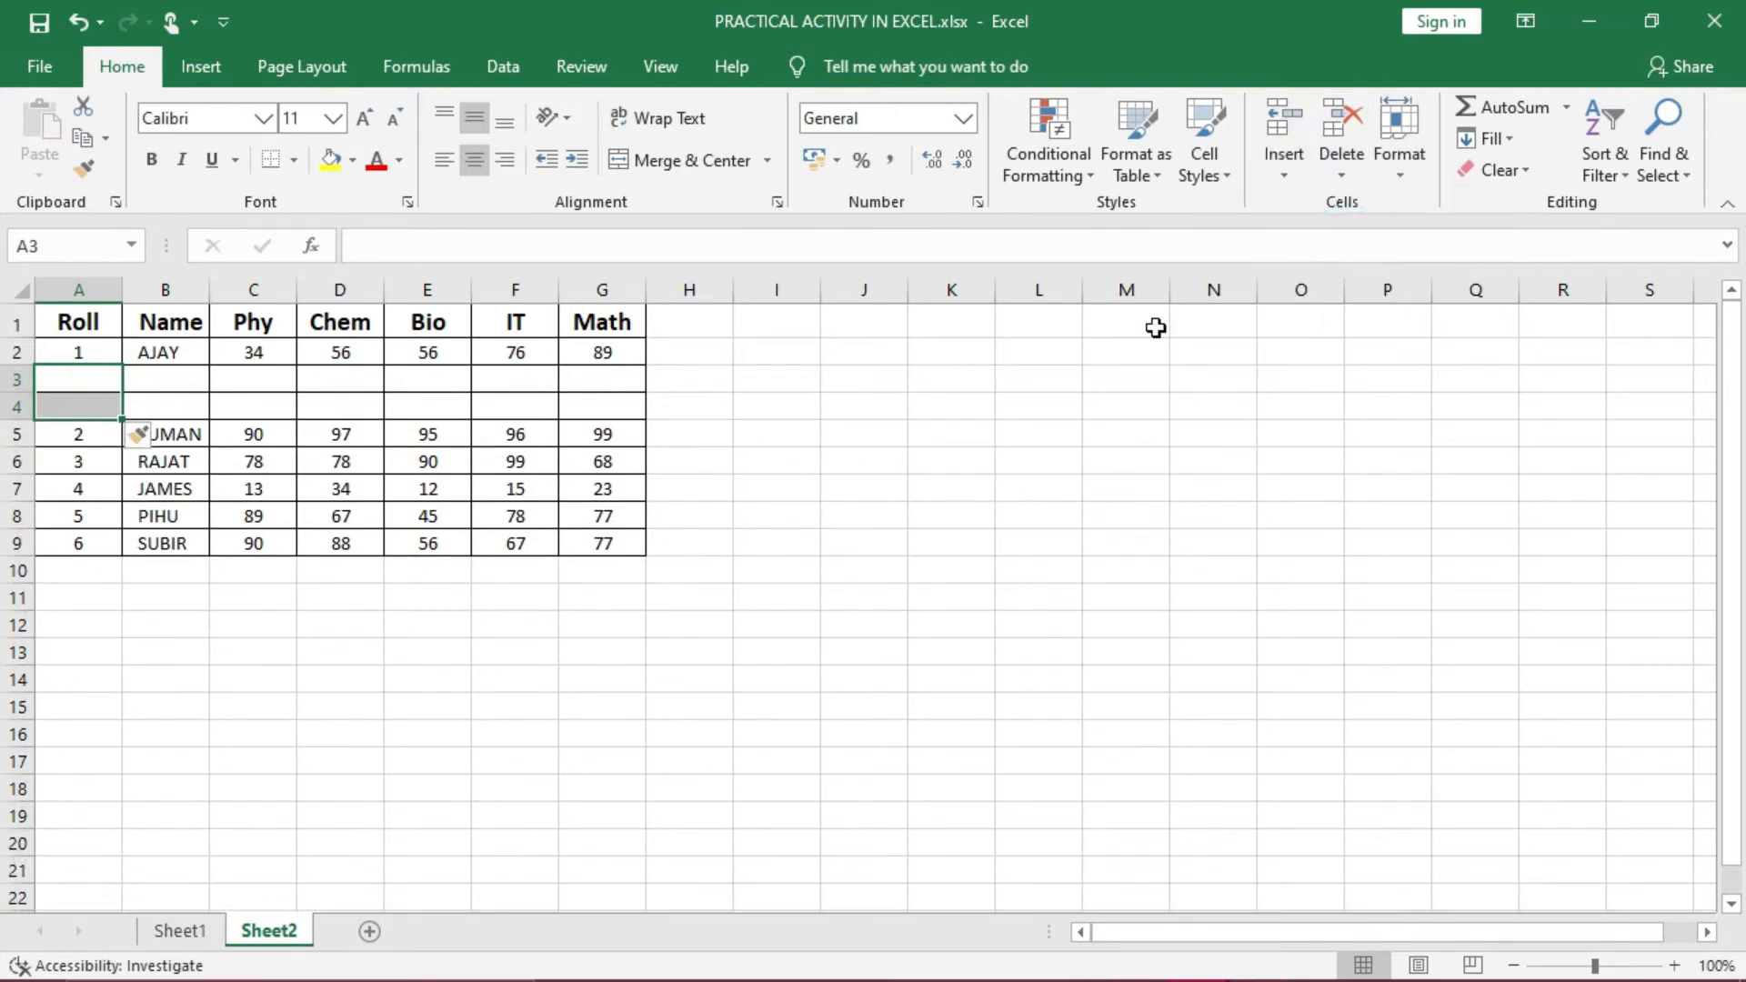
Insert four more blank sheet rows at row 3, based on cells A3:A6
{"action": "left_click_drag", "start_coordinate": [79, 380], "coordinate": [83, 461]}
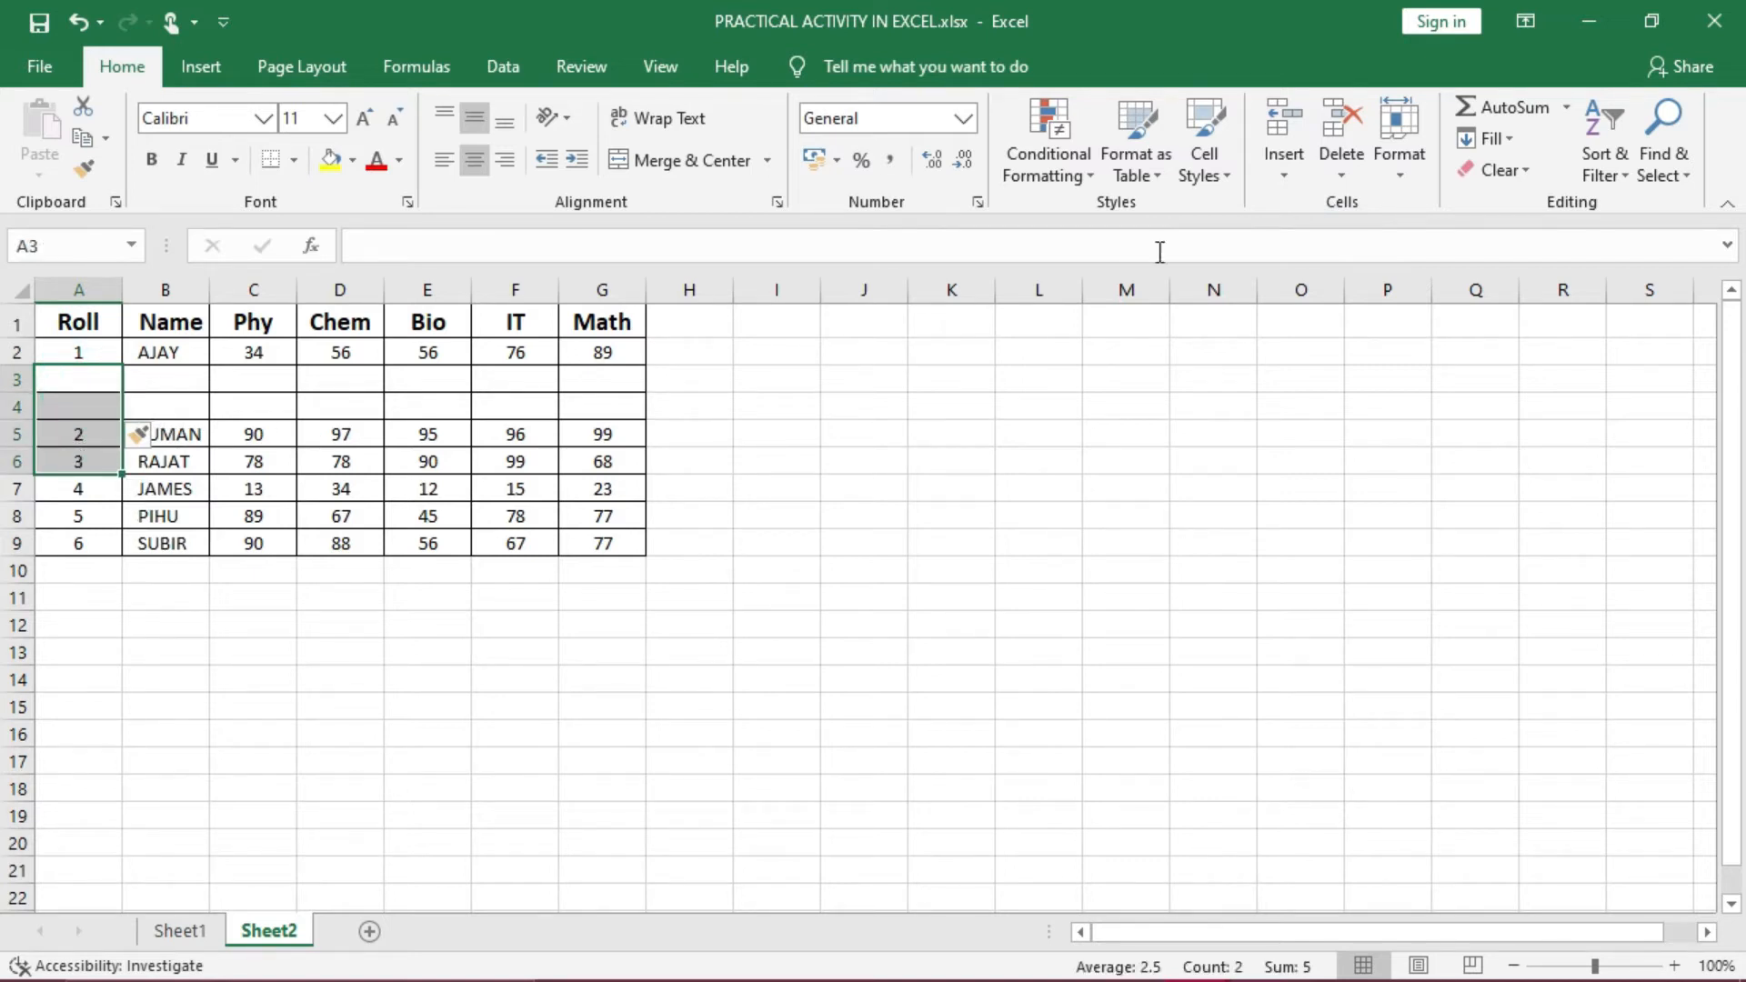
{"action": "left_click", "coordinate": [1295, 177]}
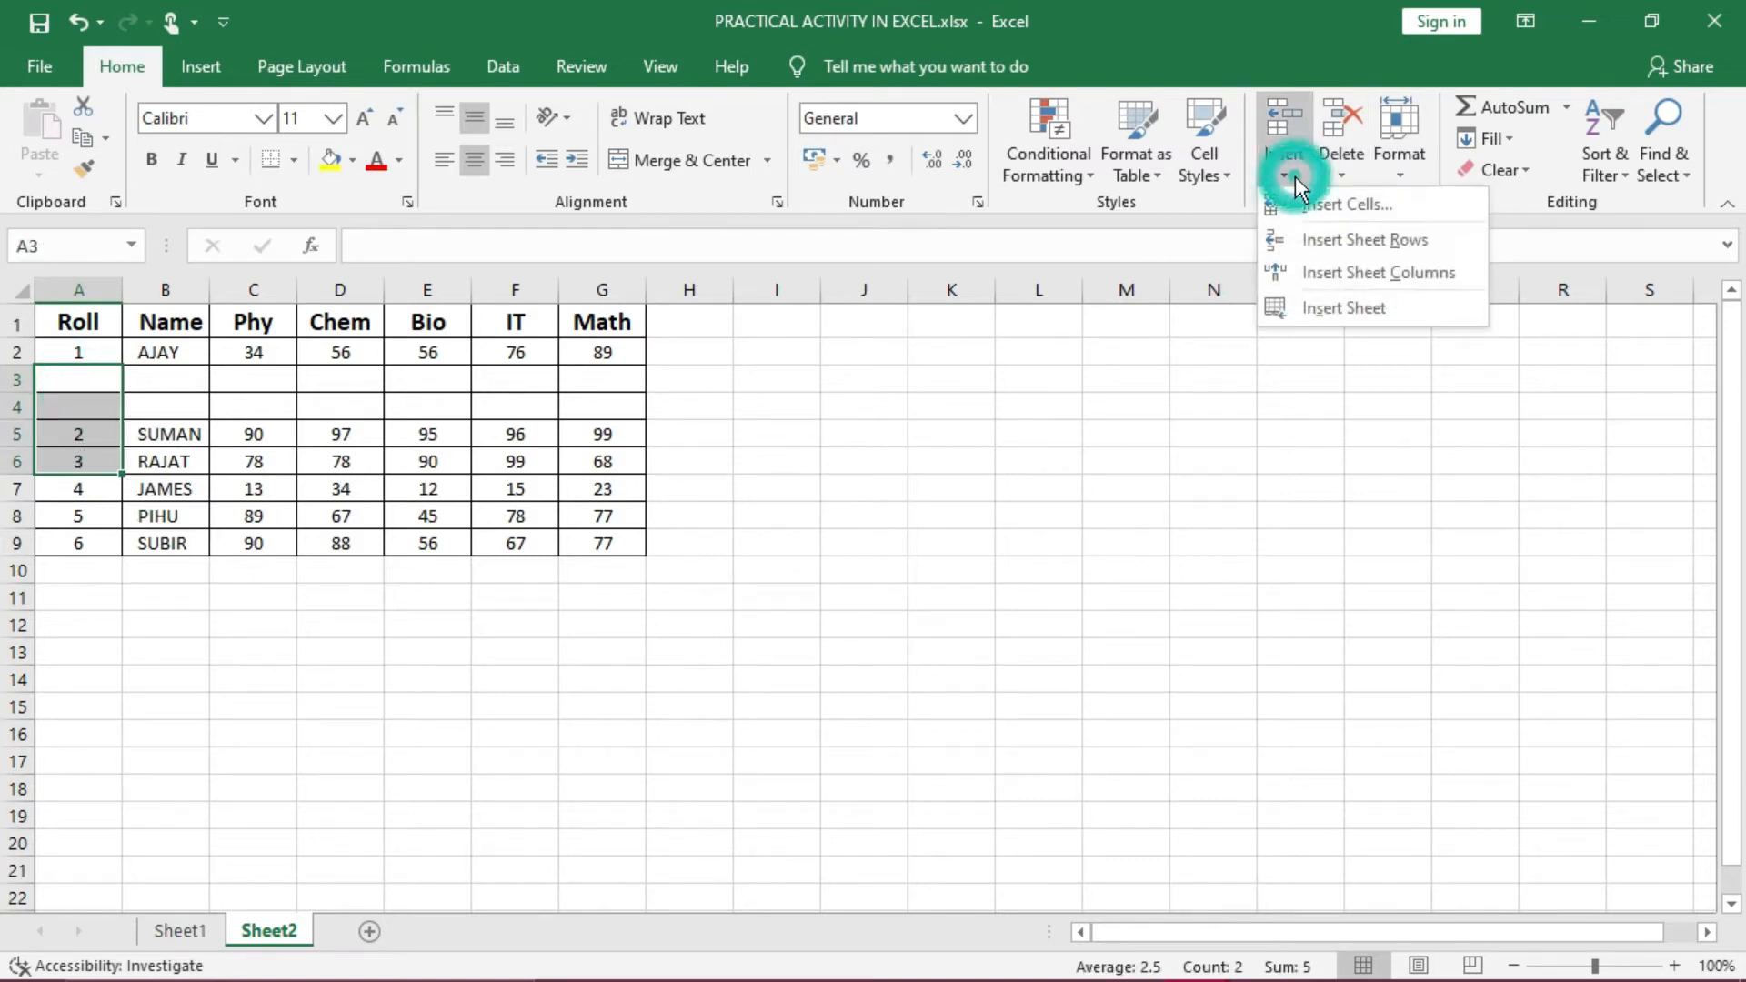
{"action": "left_click", "coordinate": [1343, 242]}
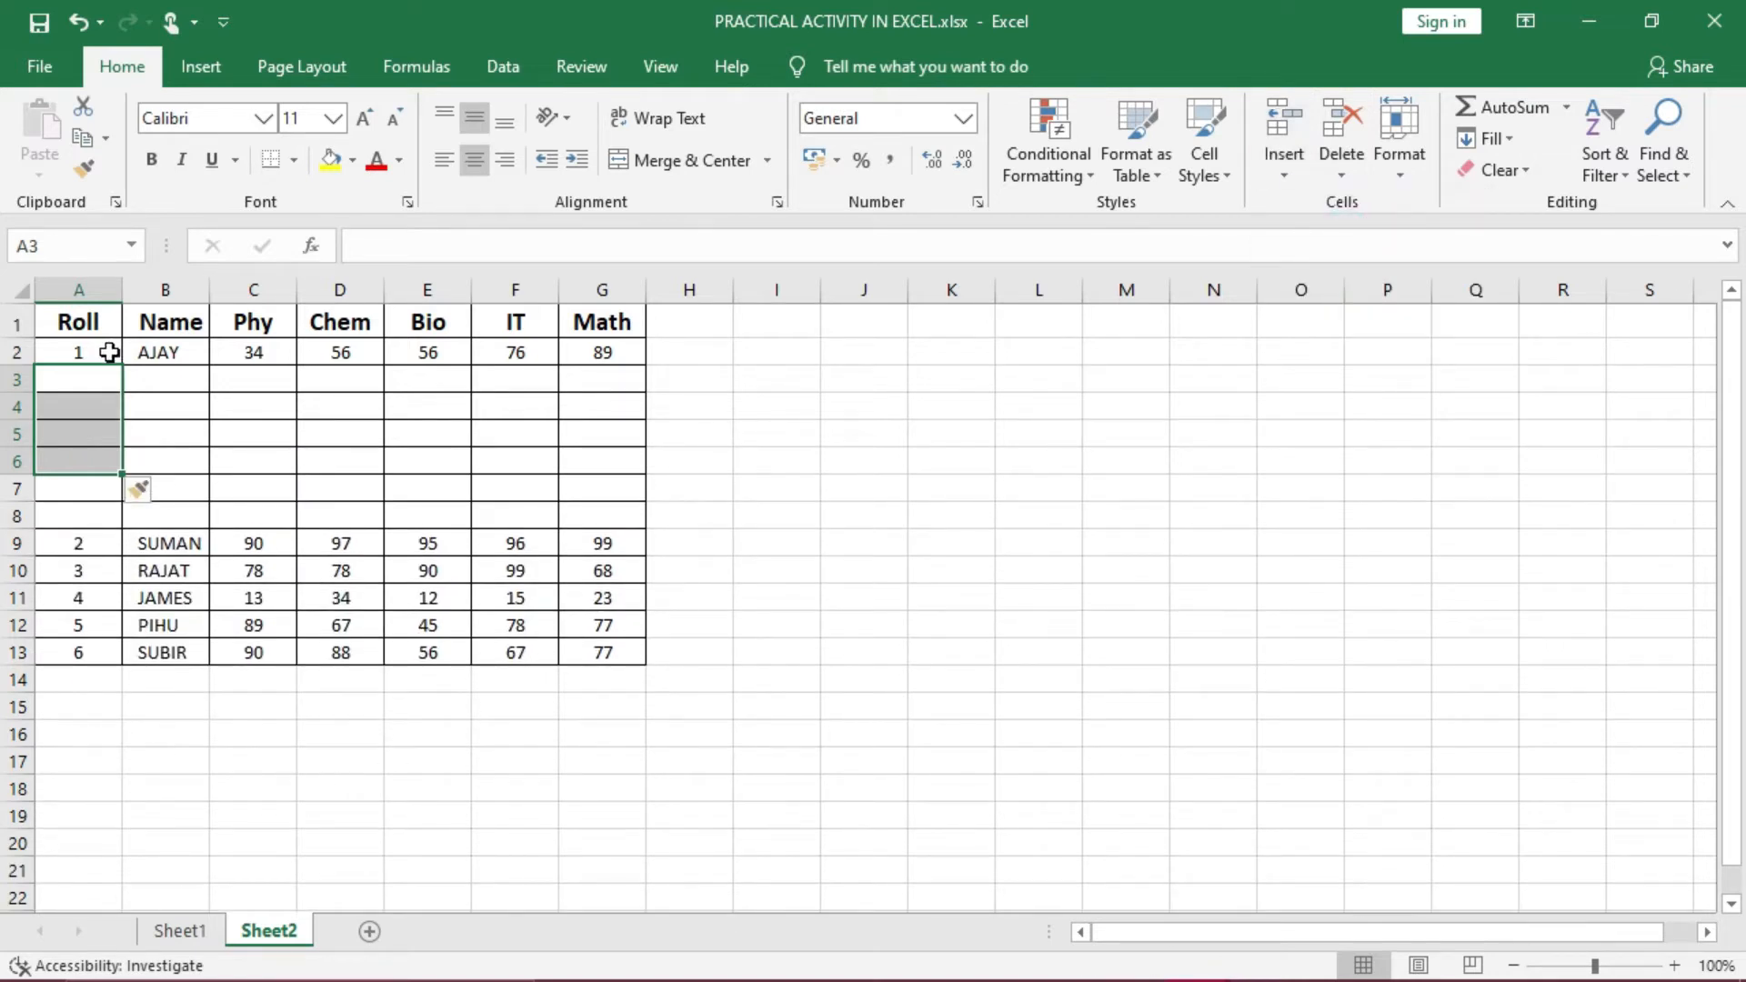
Delete the six blank sheet rows 3 to 8, based on cells A3:A8
{"action": "left_click_drag", "start_coordinate": [98, 375], "coordinate": [116, 515]}
{"action": "left_click", "coordinate": [1343, 171]}
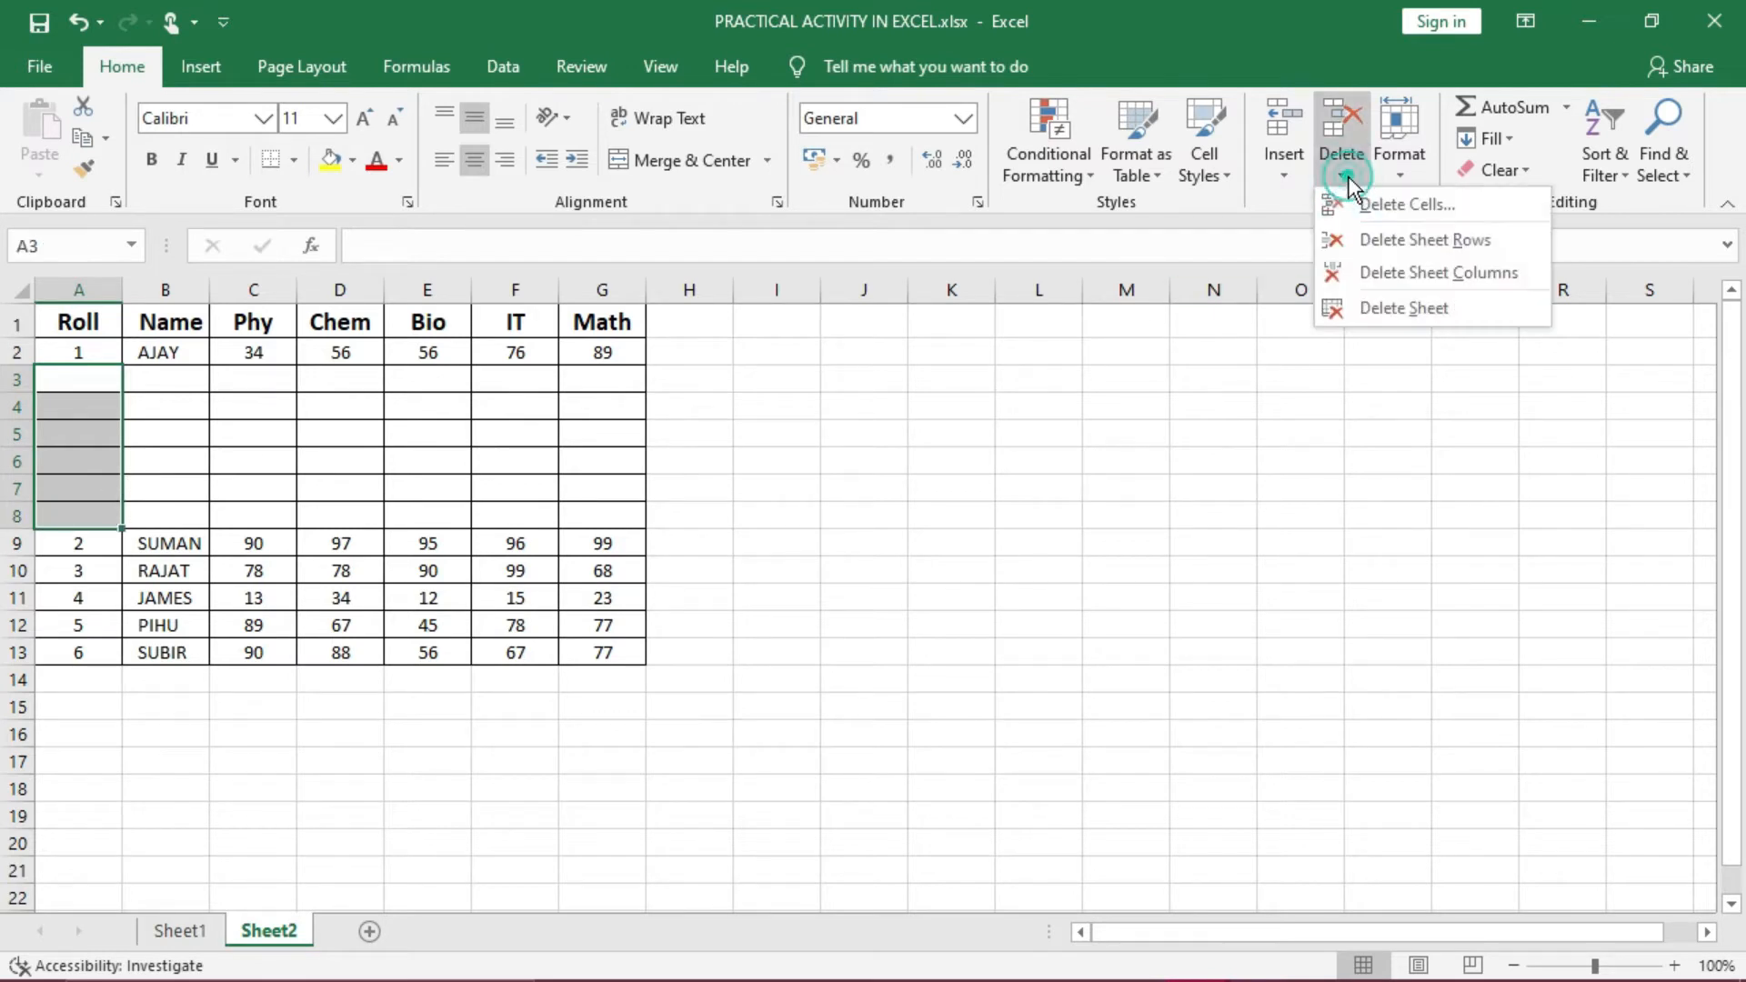
{"action": "left_click", "coordinate": [1399, 241]}
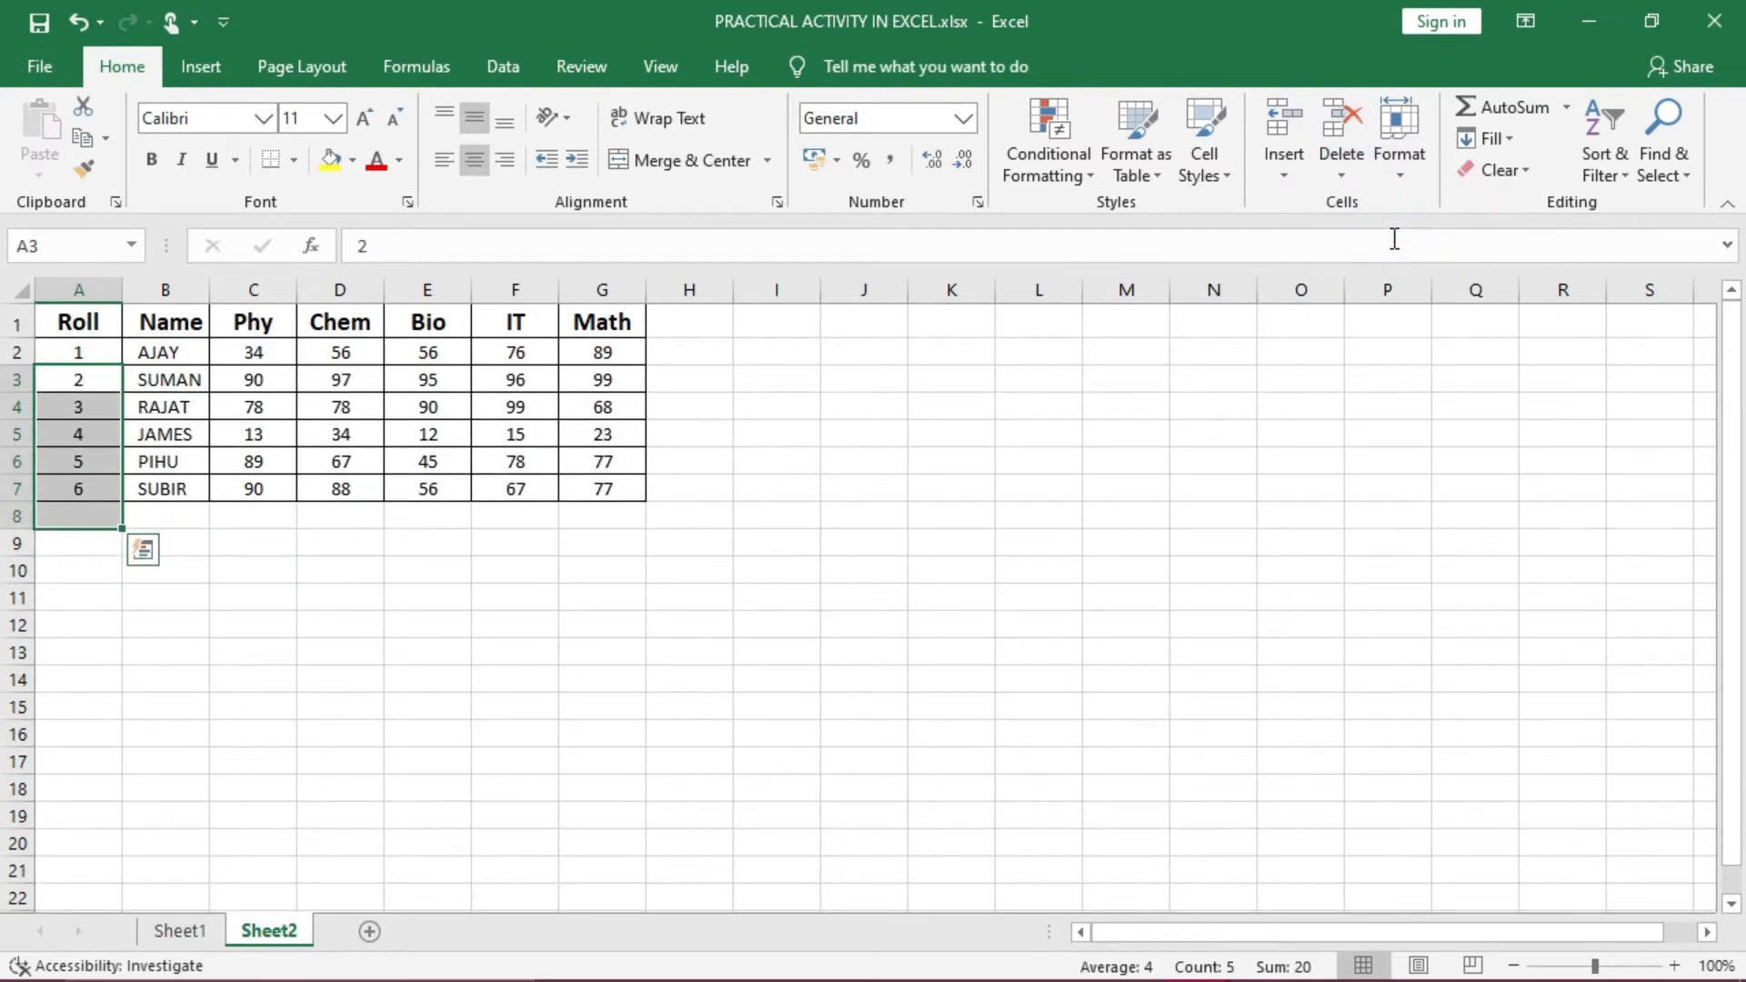
Insert two blank sheet columns before the Phy column, based on cells C2:D2
{"action": "left_click_drag", "start_coordinate": [263, 352], "coordinate": [341, 353]}
{"action": "left_click", "coordinate": [1282, 153]}
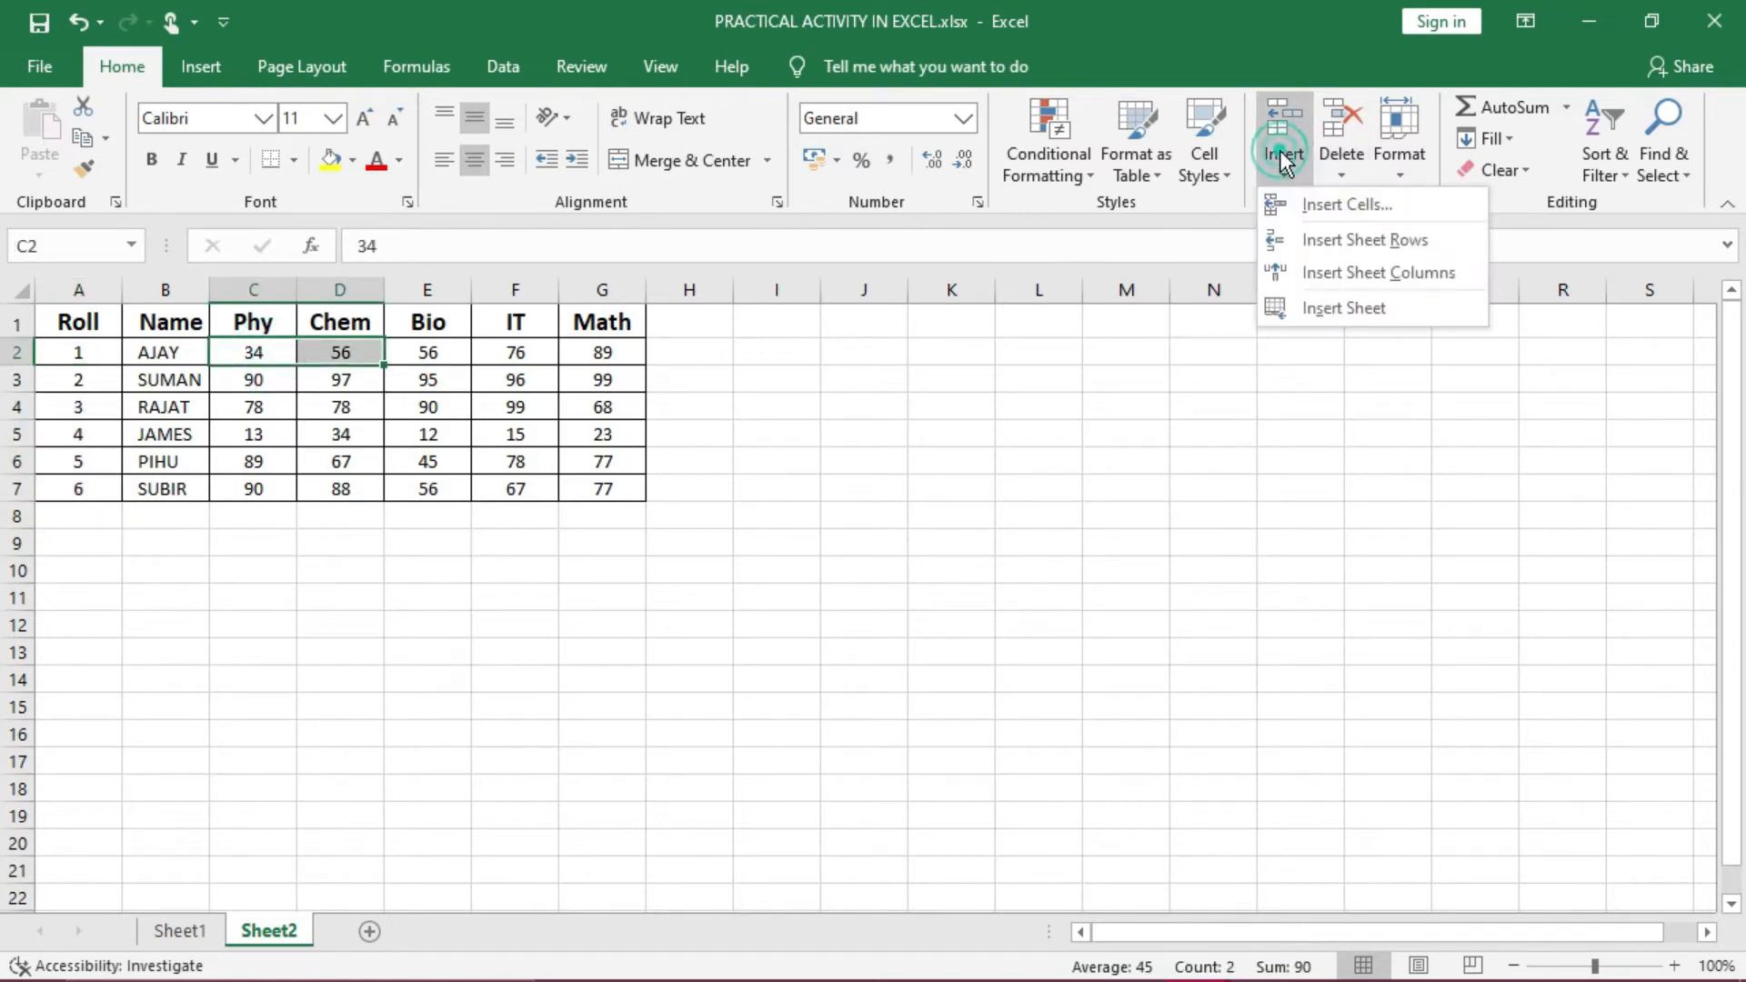
{"action": "left_click", "coordinate": [1357, 275]}
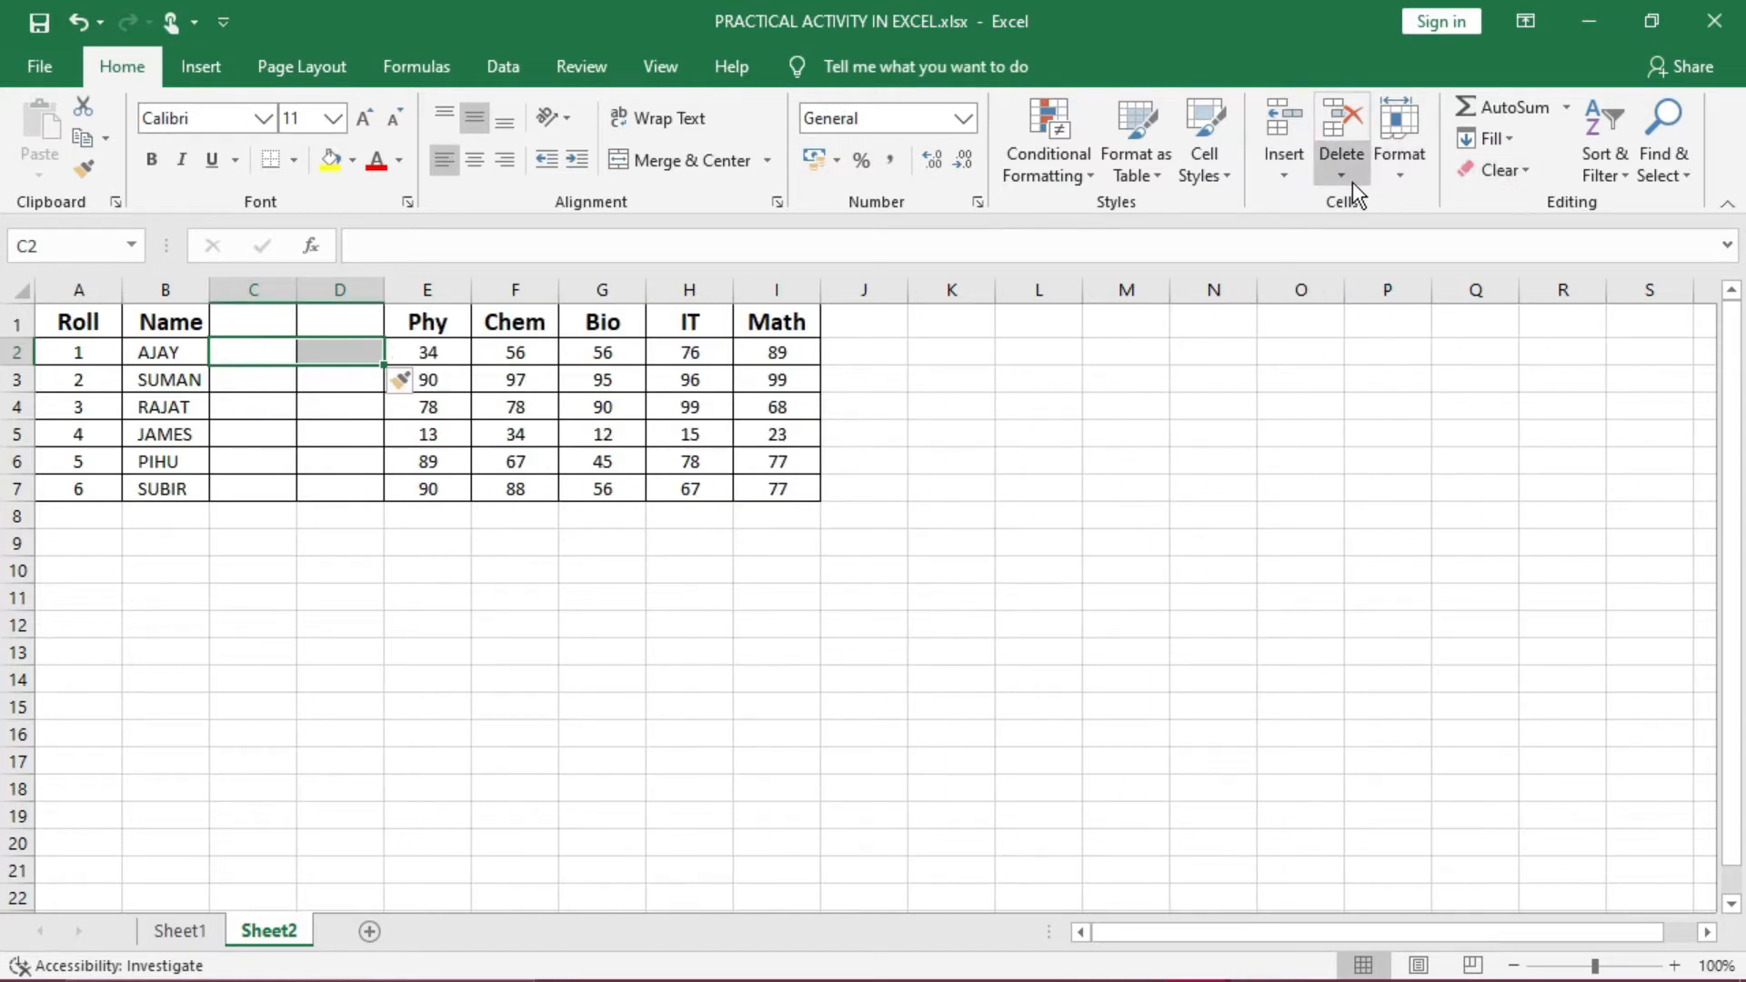
Insert a new worksheet before Sheet2, and undo the two-column insertion on Sheet2
{"action": "left_click", "coordinate": [1285, 173]}
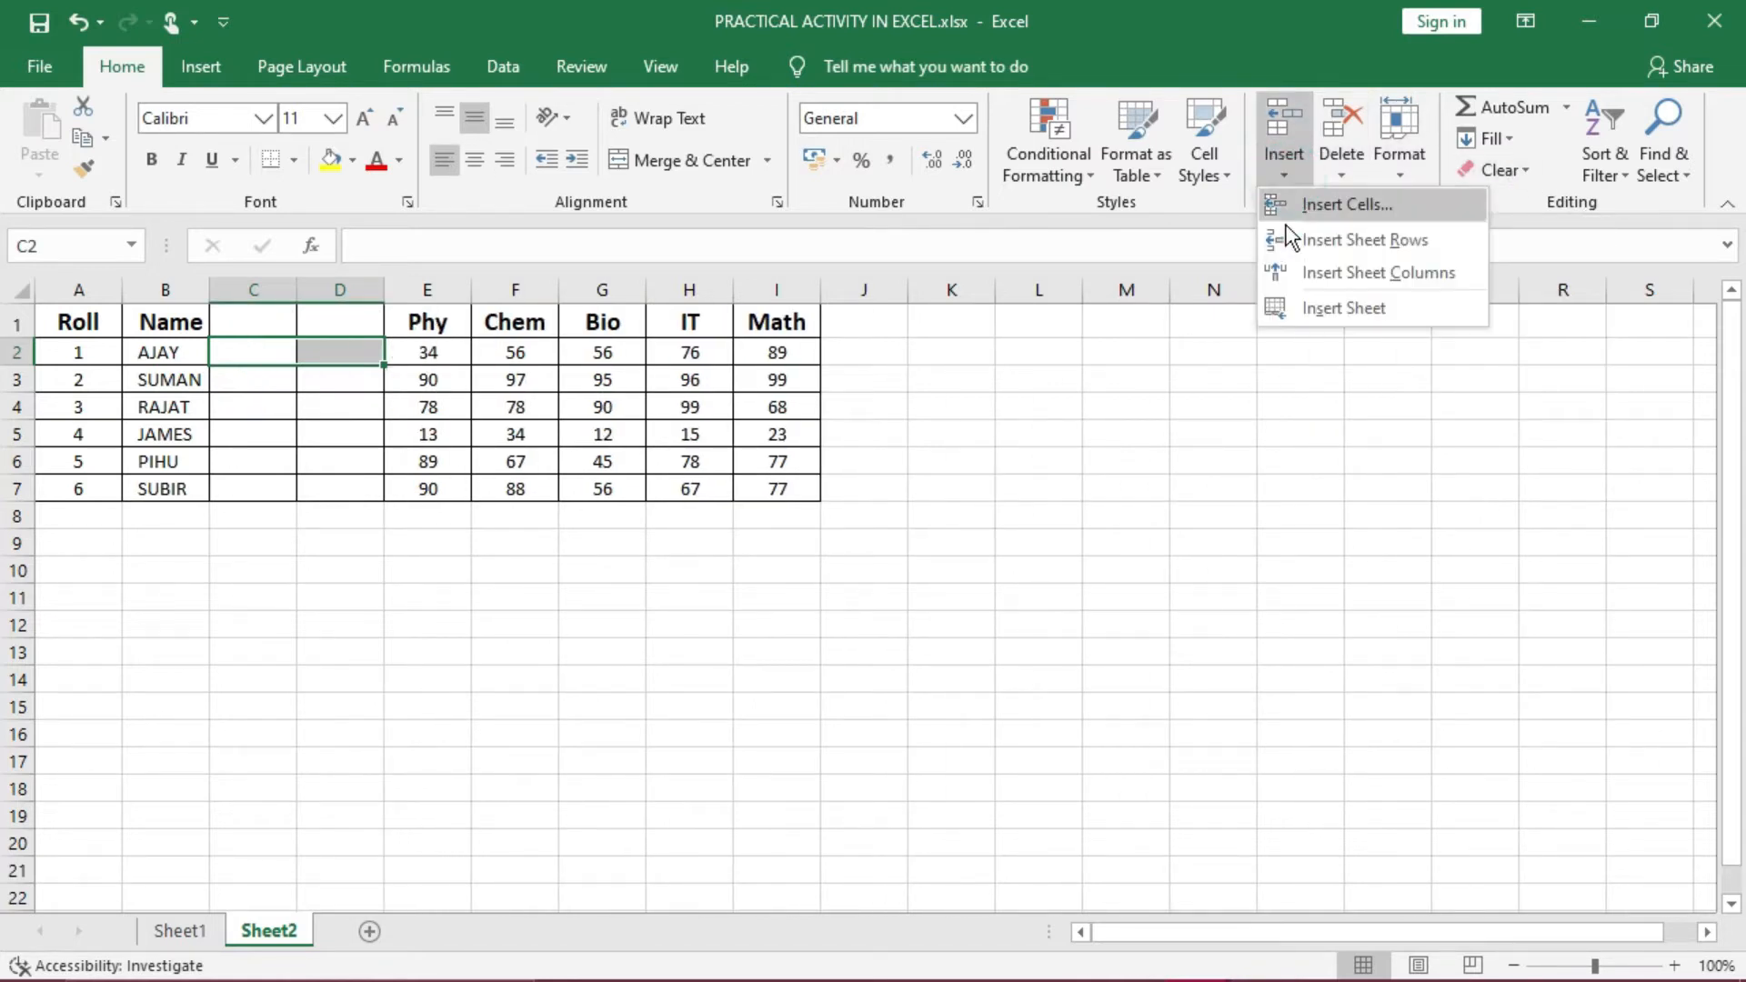
{"action": "left_click", "coordinate": [1313, 307]}
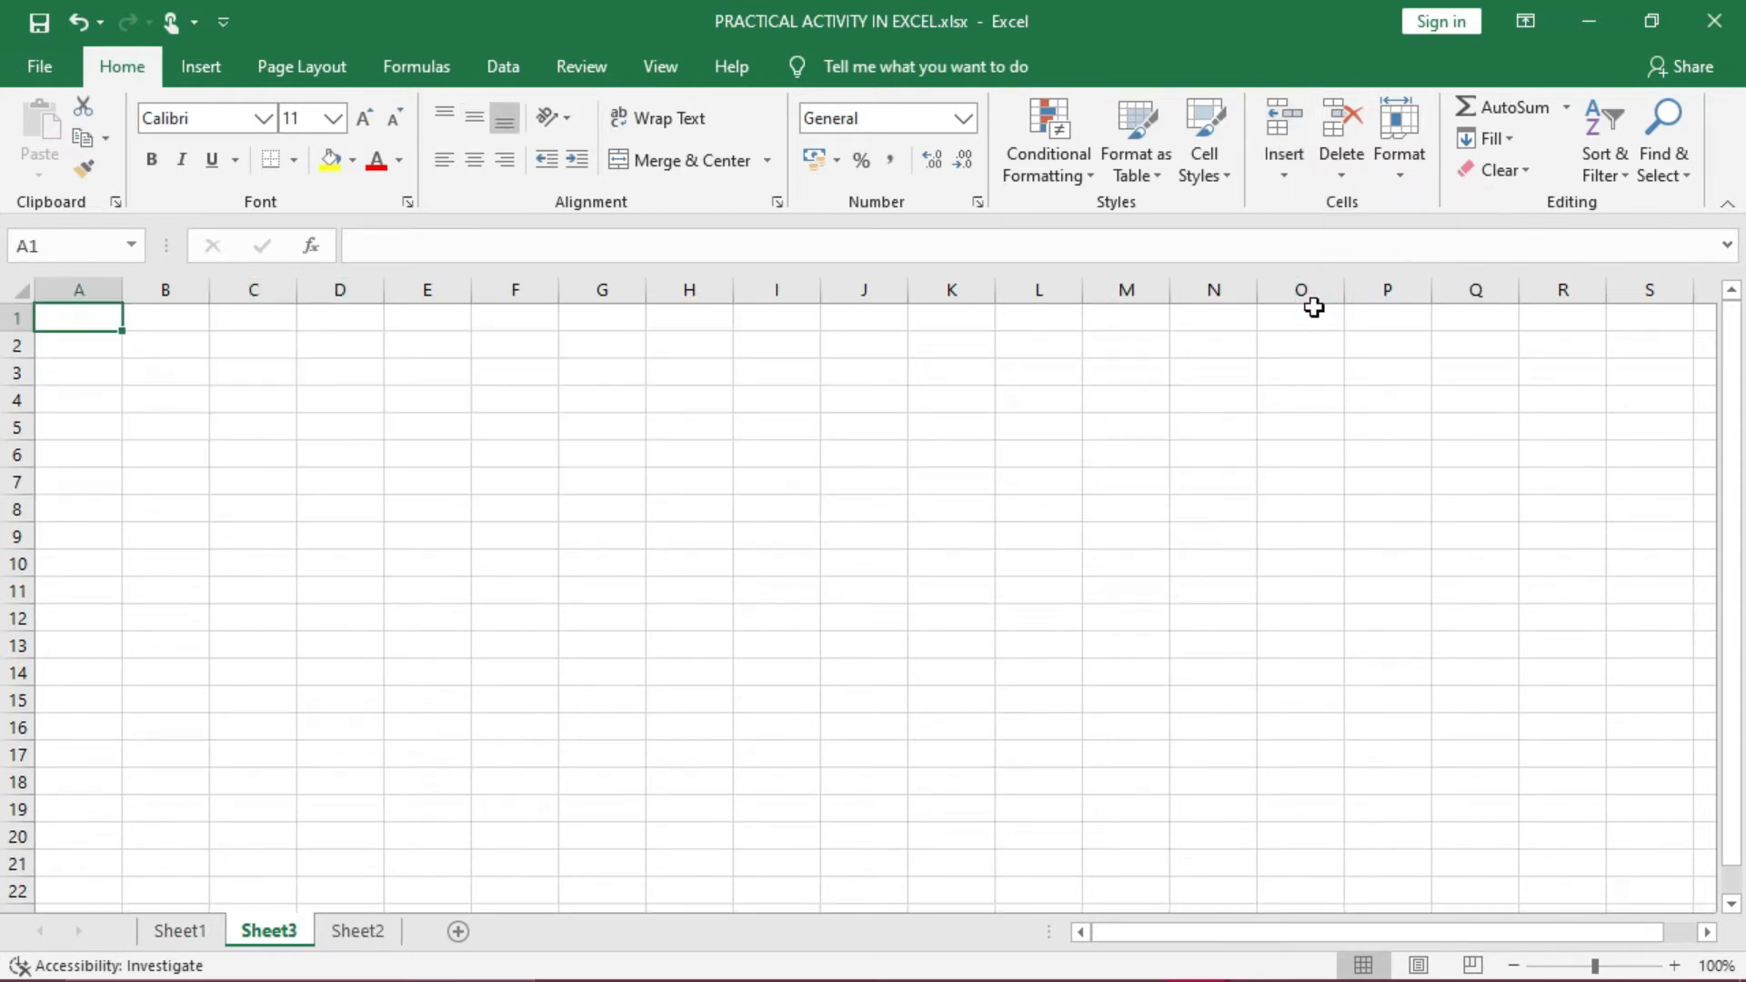
{"action": "key", "text": "ctrl+Page_Down"}
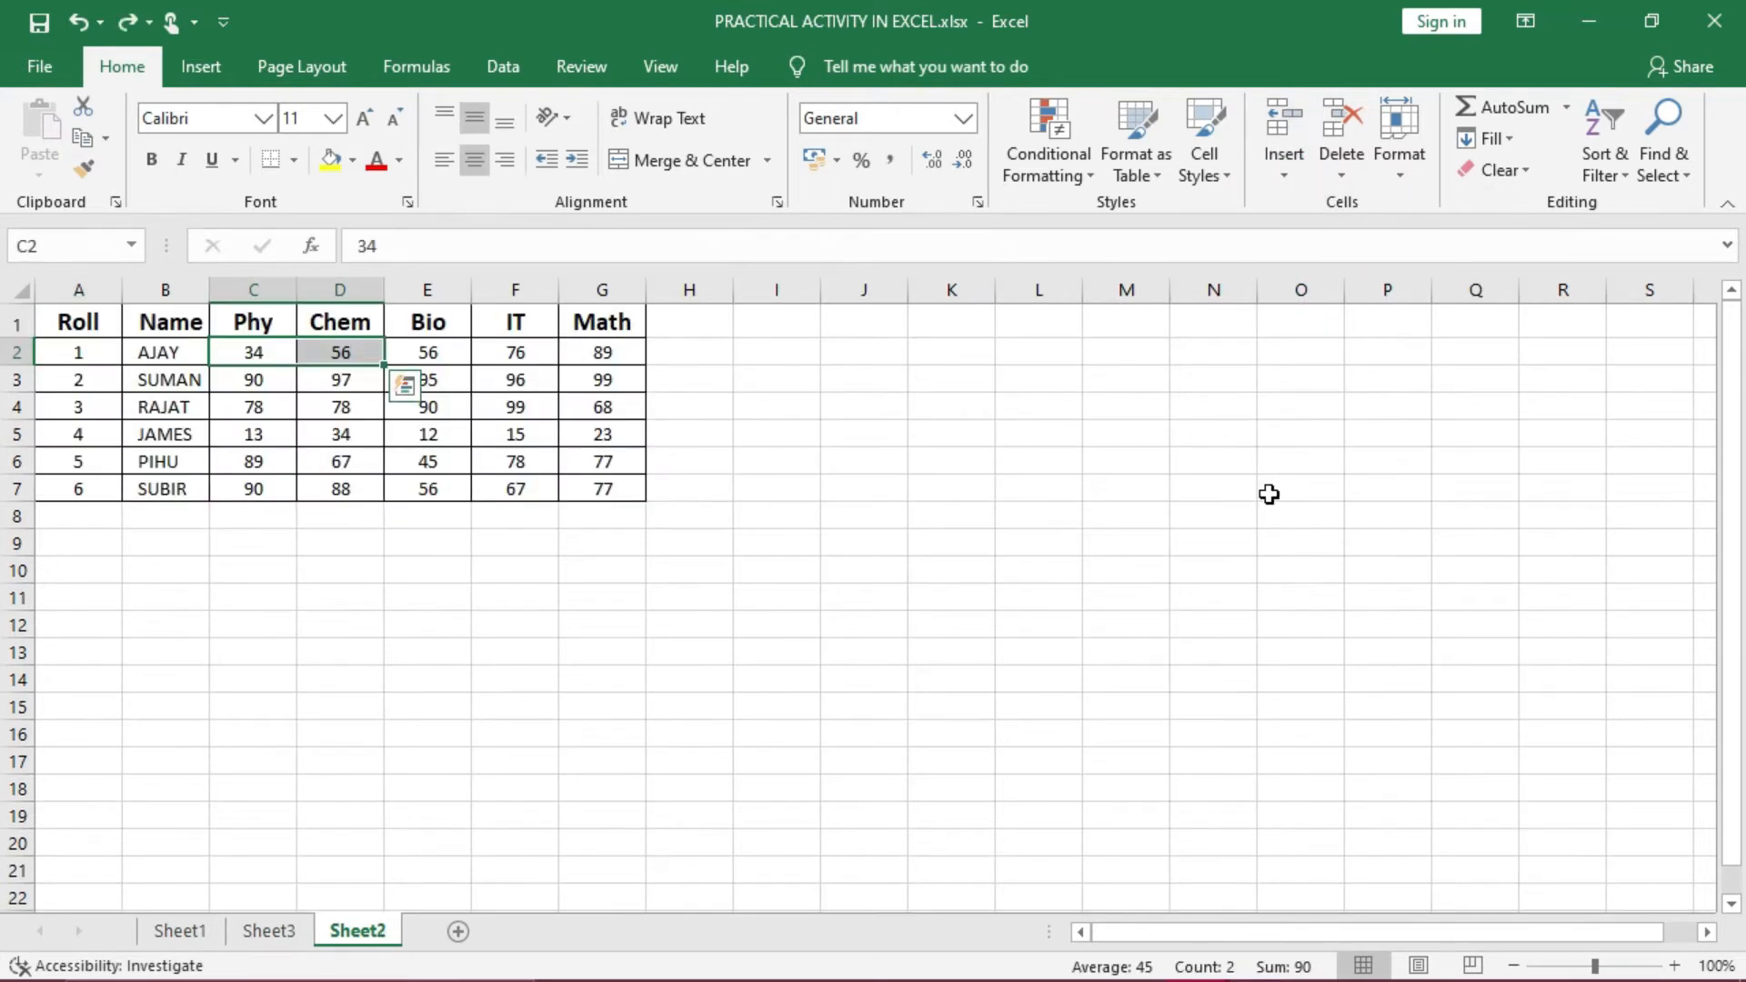
Insert four blank sheet columns before the Phy column in two rounds of two, based on cells C2:D2
{"action": "left_click", "coordinate": [1278, 177]}
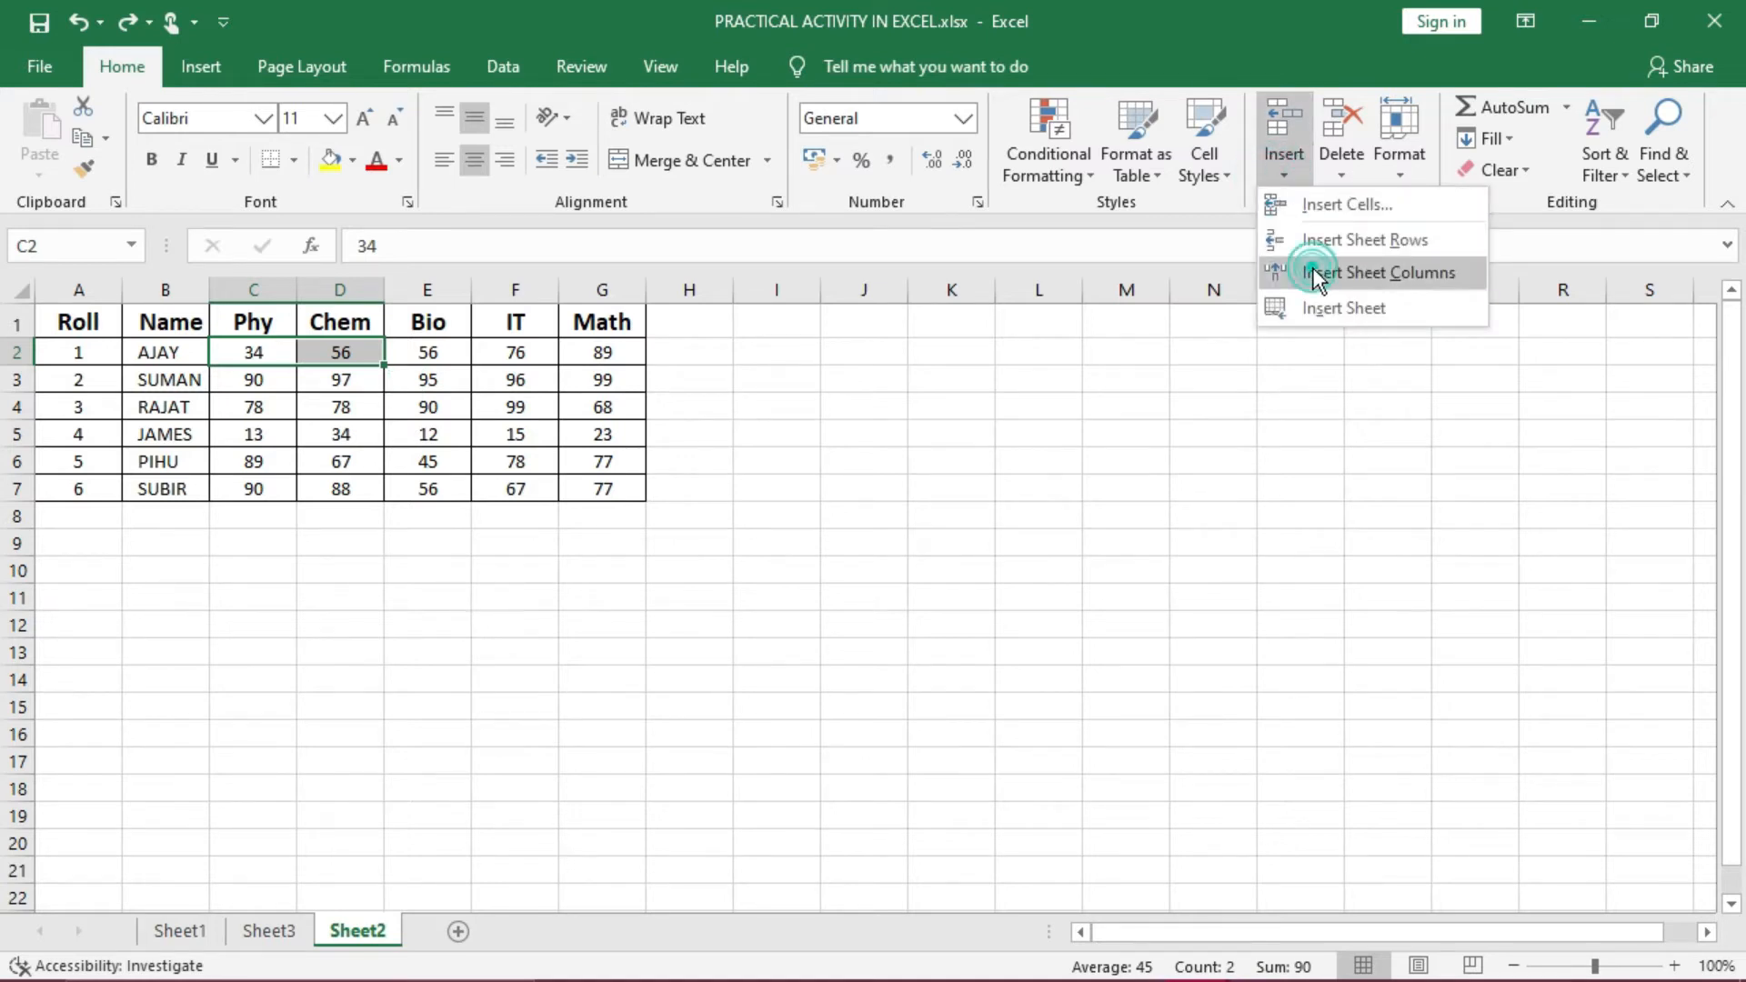
{"action": "left_click", "coordinate": [1312, 271]}
{"action": "left_click", "coordinate": [1288, 176]}
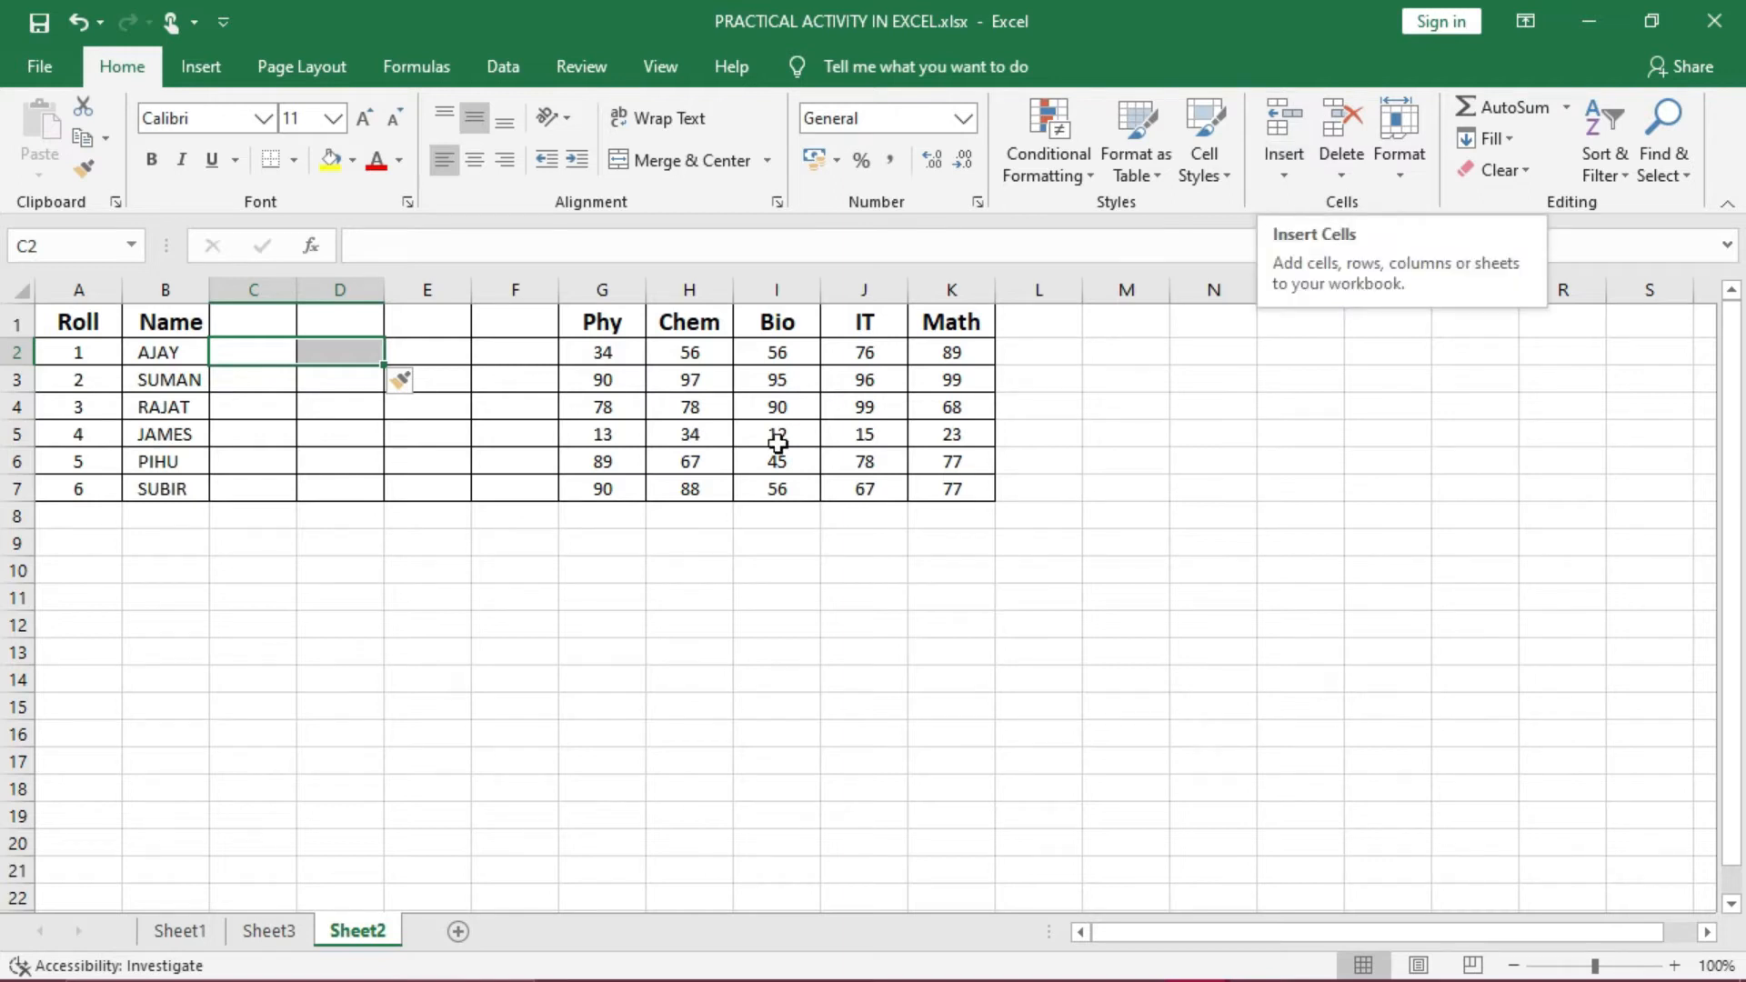
{"action": "left_click", "coordinate": [591, 568]}
Delete the four blank sheet columns C to F, based on the range C1:F2
{"action": "left_click_drag", "start_coordinate": [259, 337], "coordinate": [514, 351]}
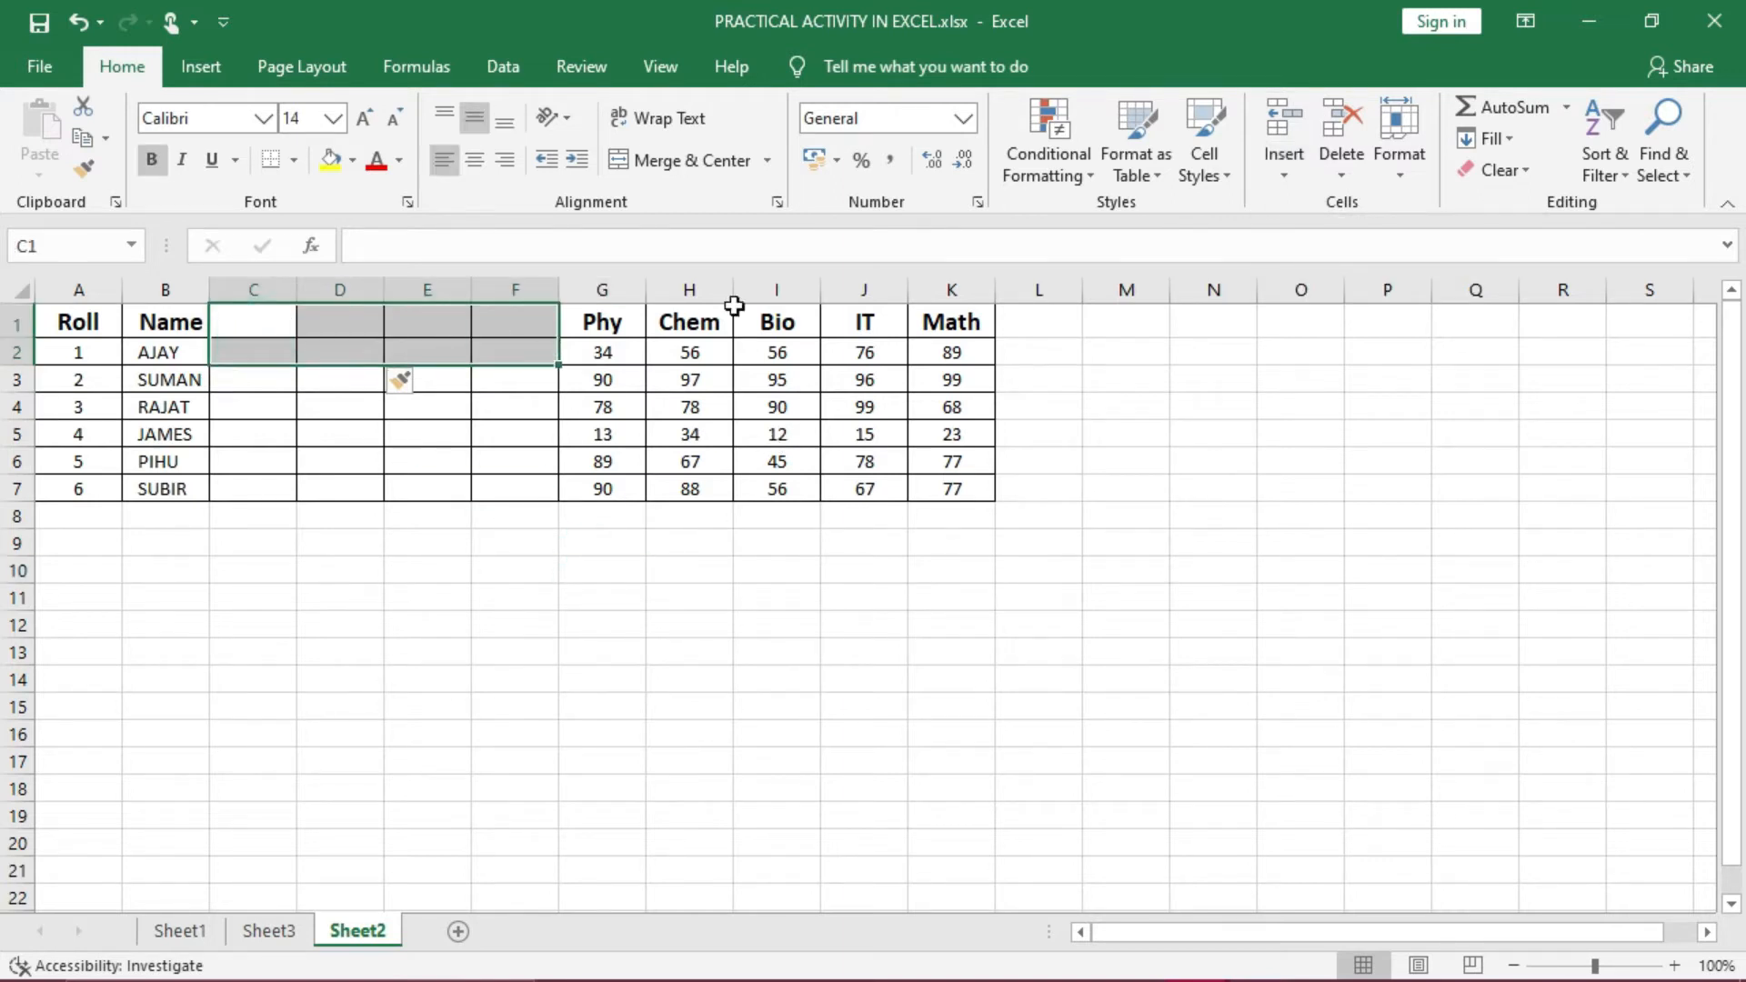
{"action": "left_click", "coordinate": [1345, 175]}
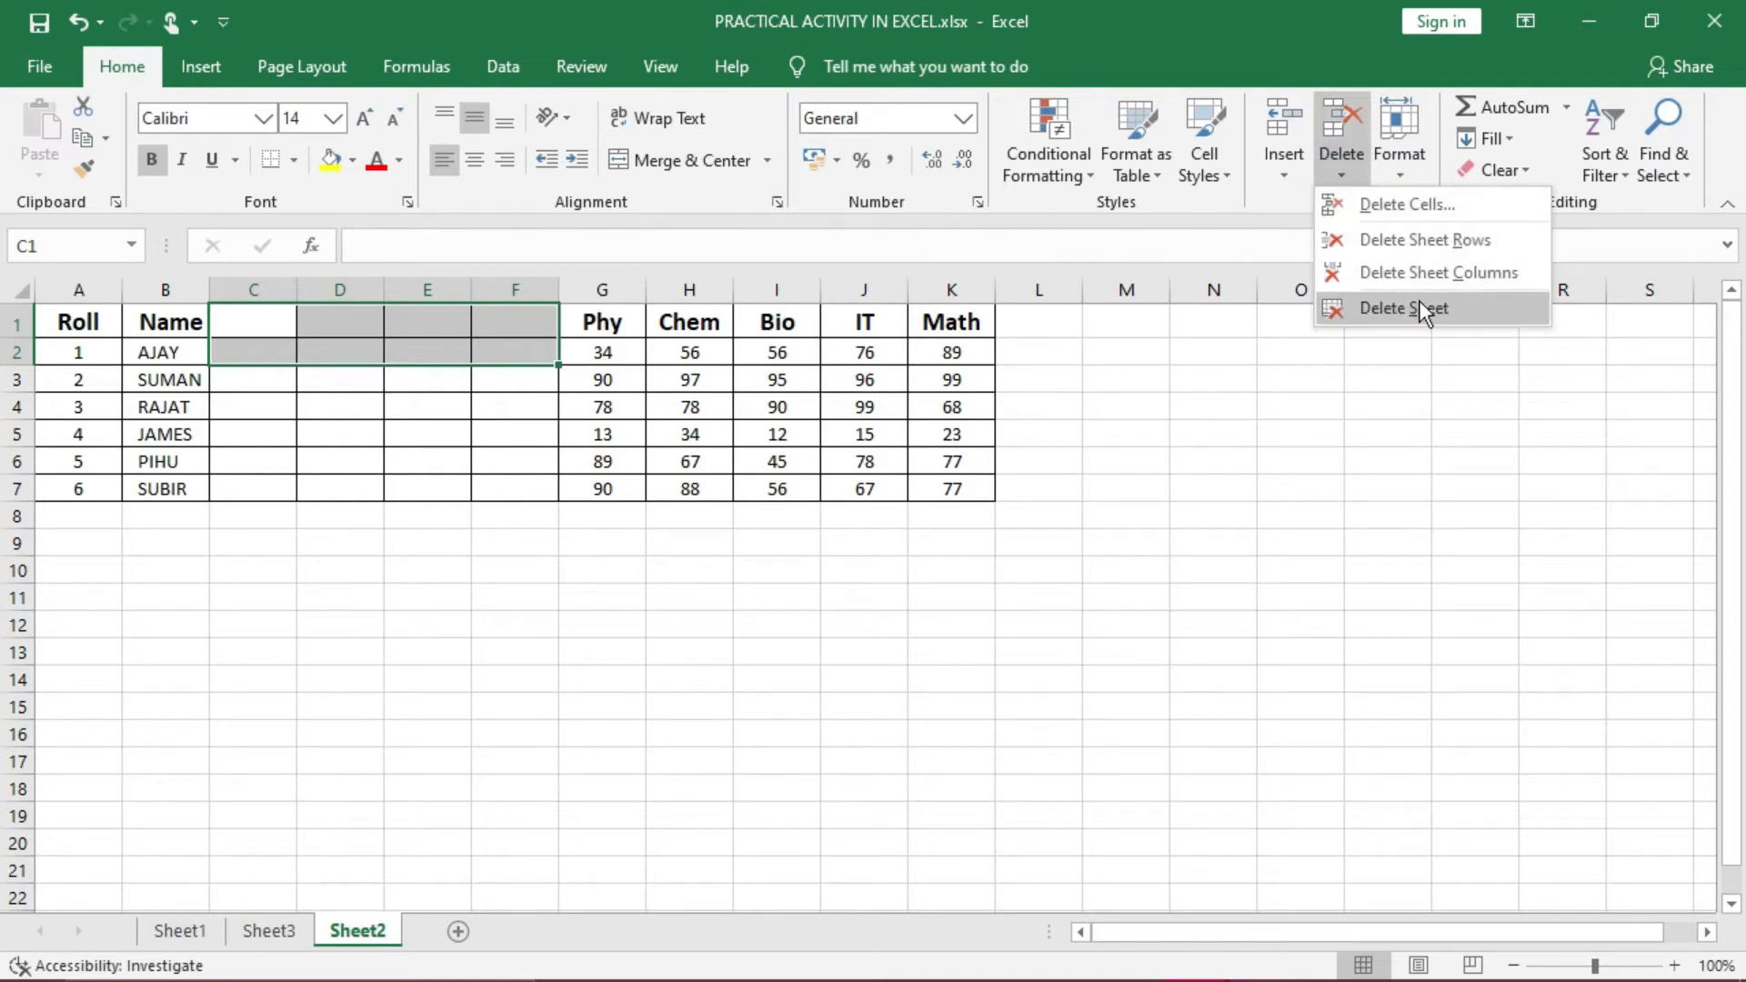
{"action": "left_click", "coordinate": [1416, 270]}
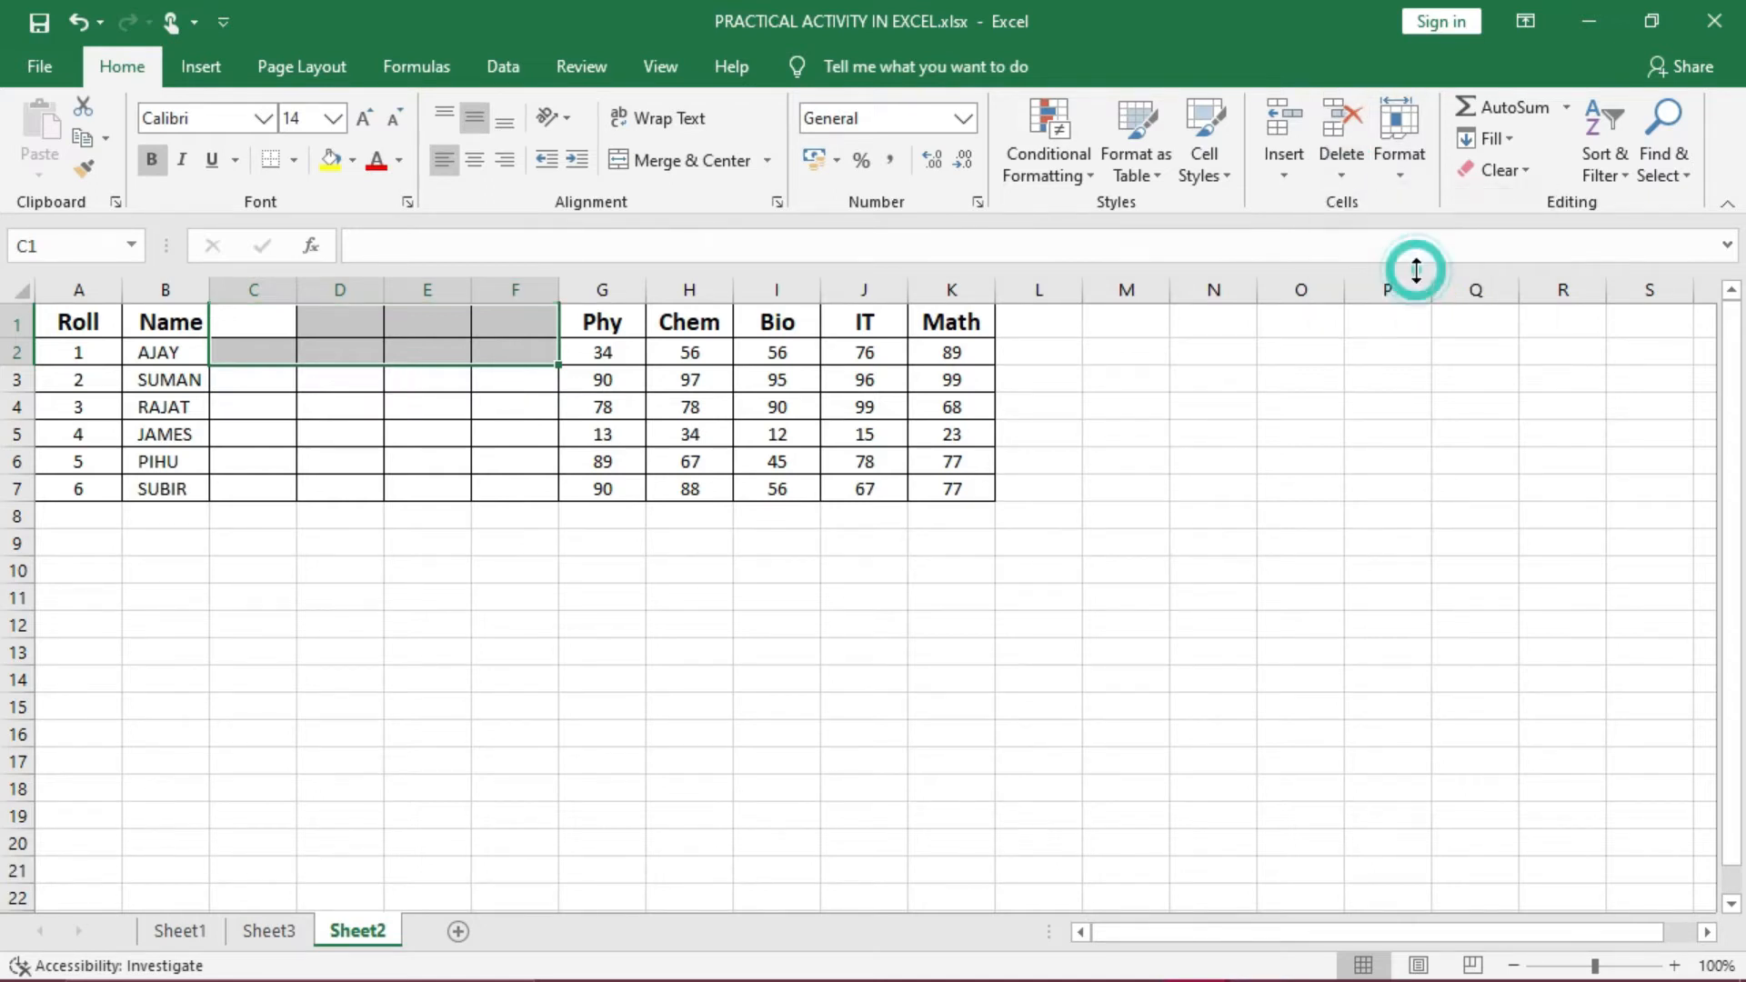
{"action": "left_click", "coordinate": [833, 567]}
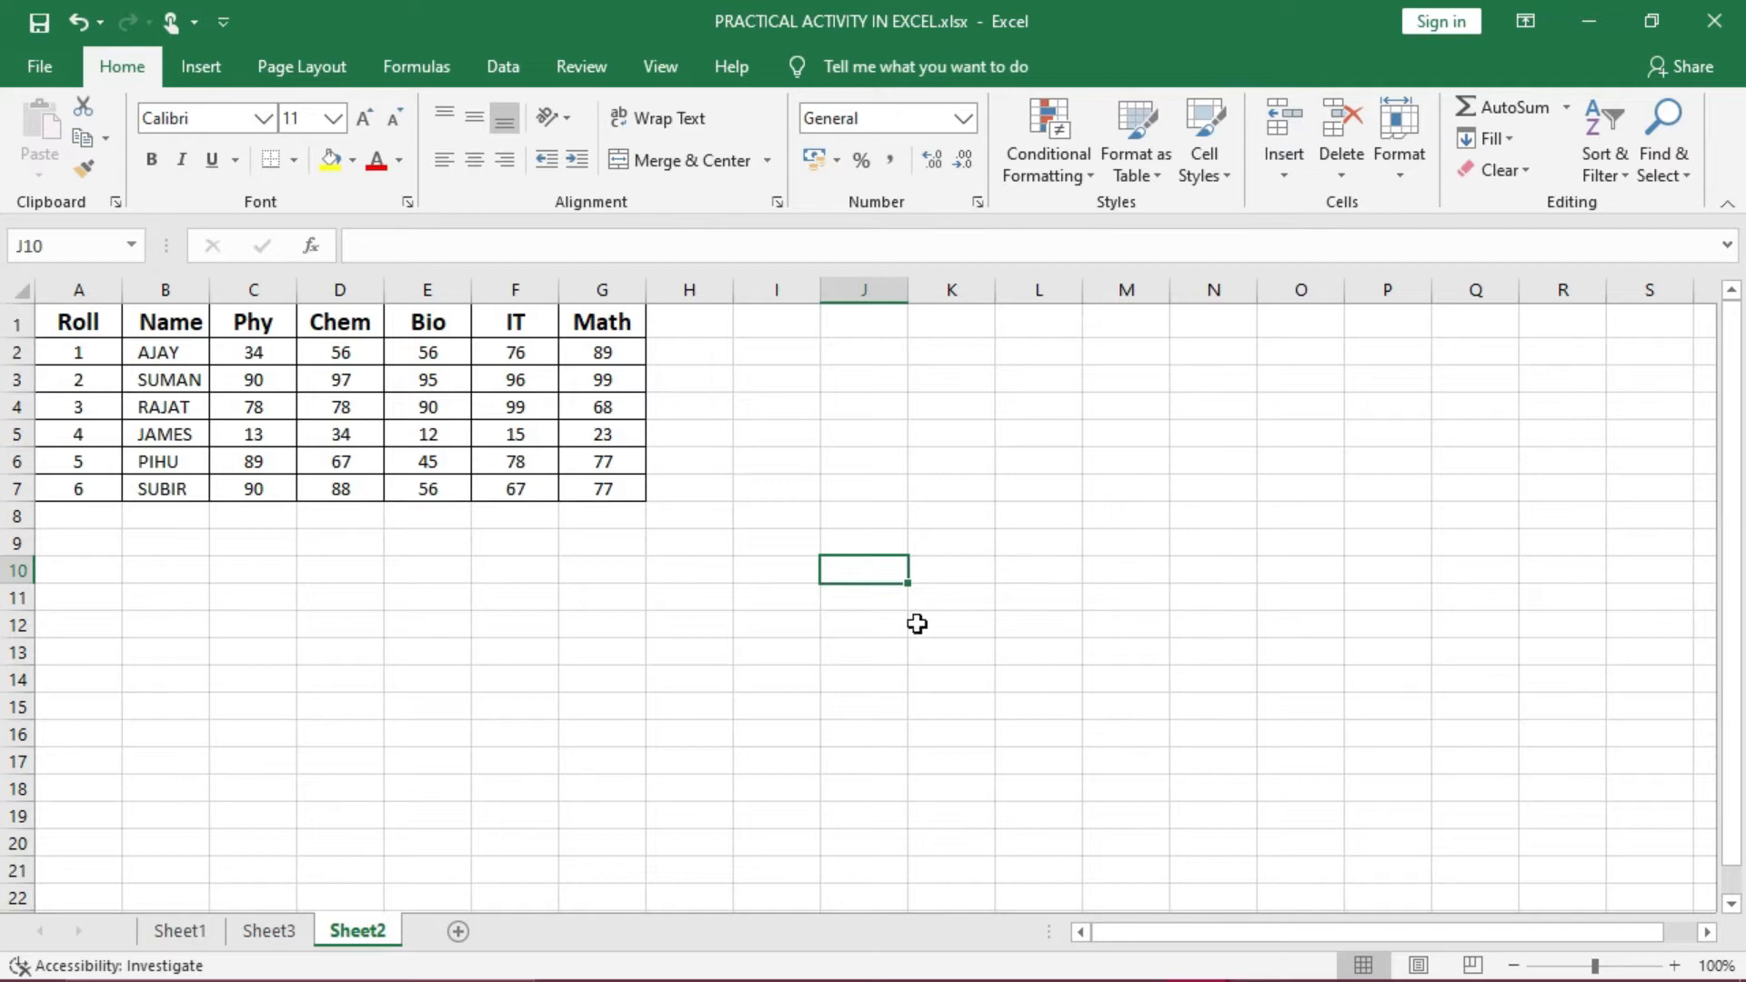
Delete the blank worksheet Sheet3 from the workbook
{"action": "left_click", "coordinate": [282, 934]}
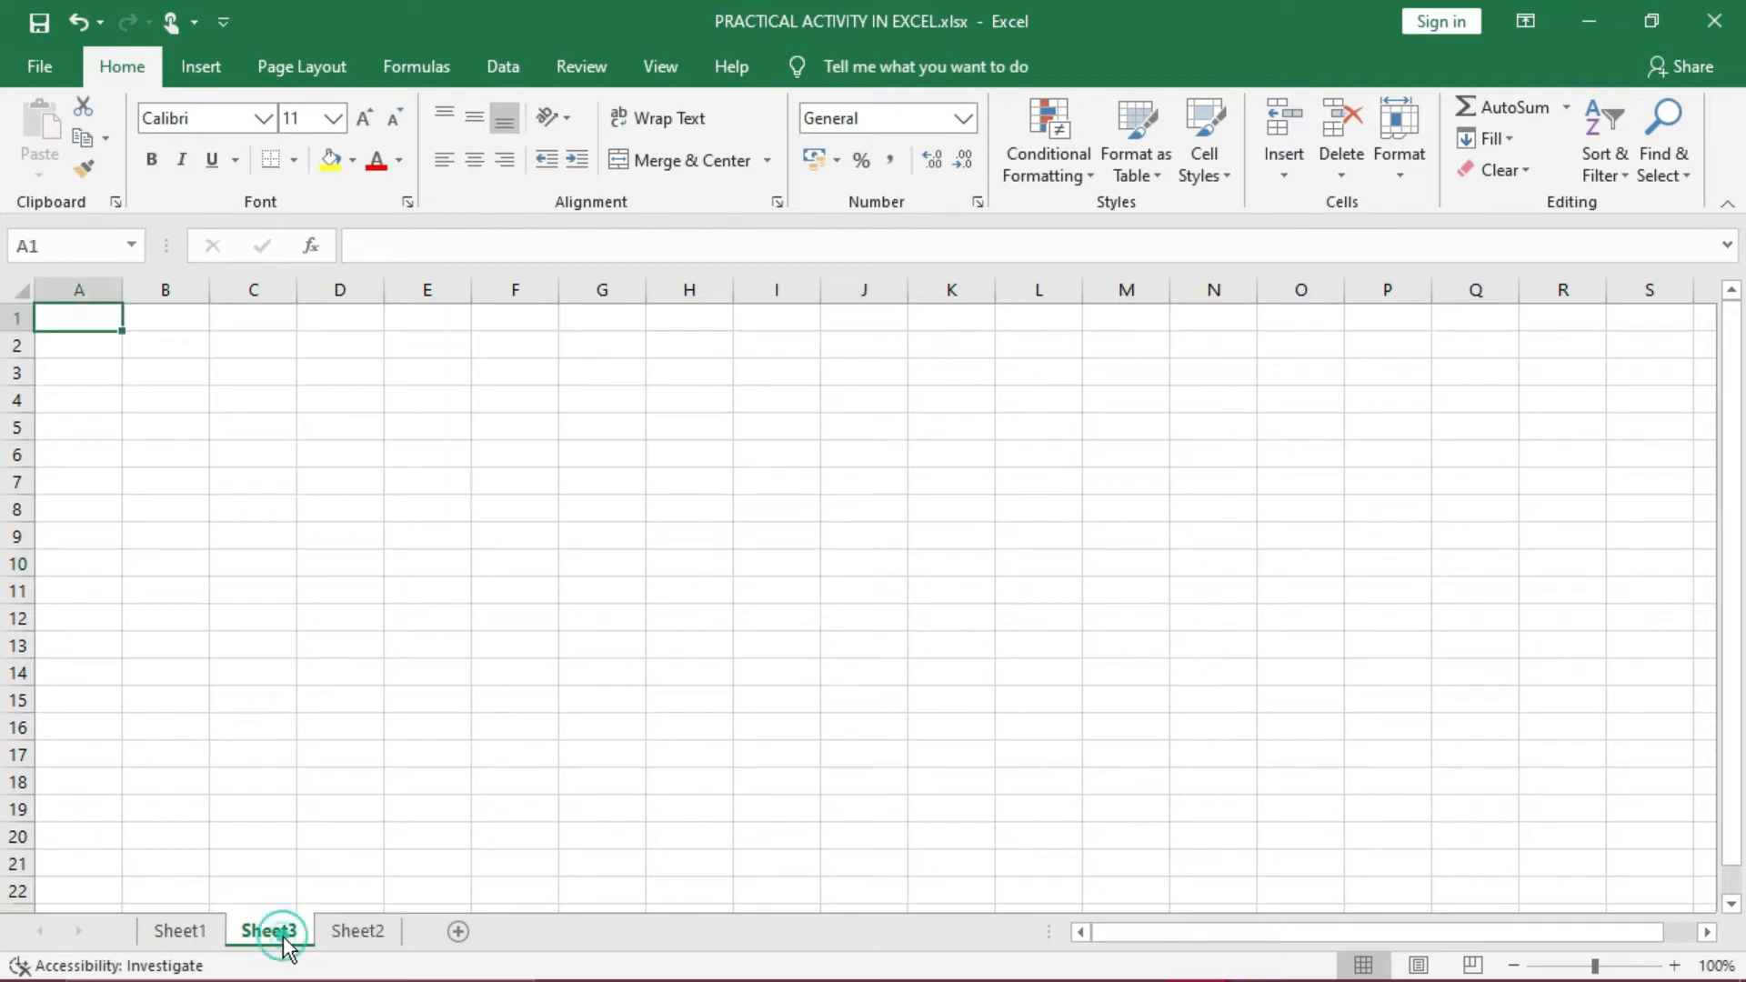
{"action": "right_click", "coordinate": [275, 937]}
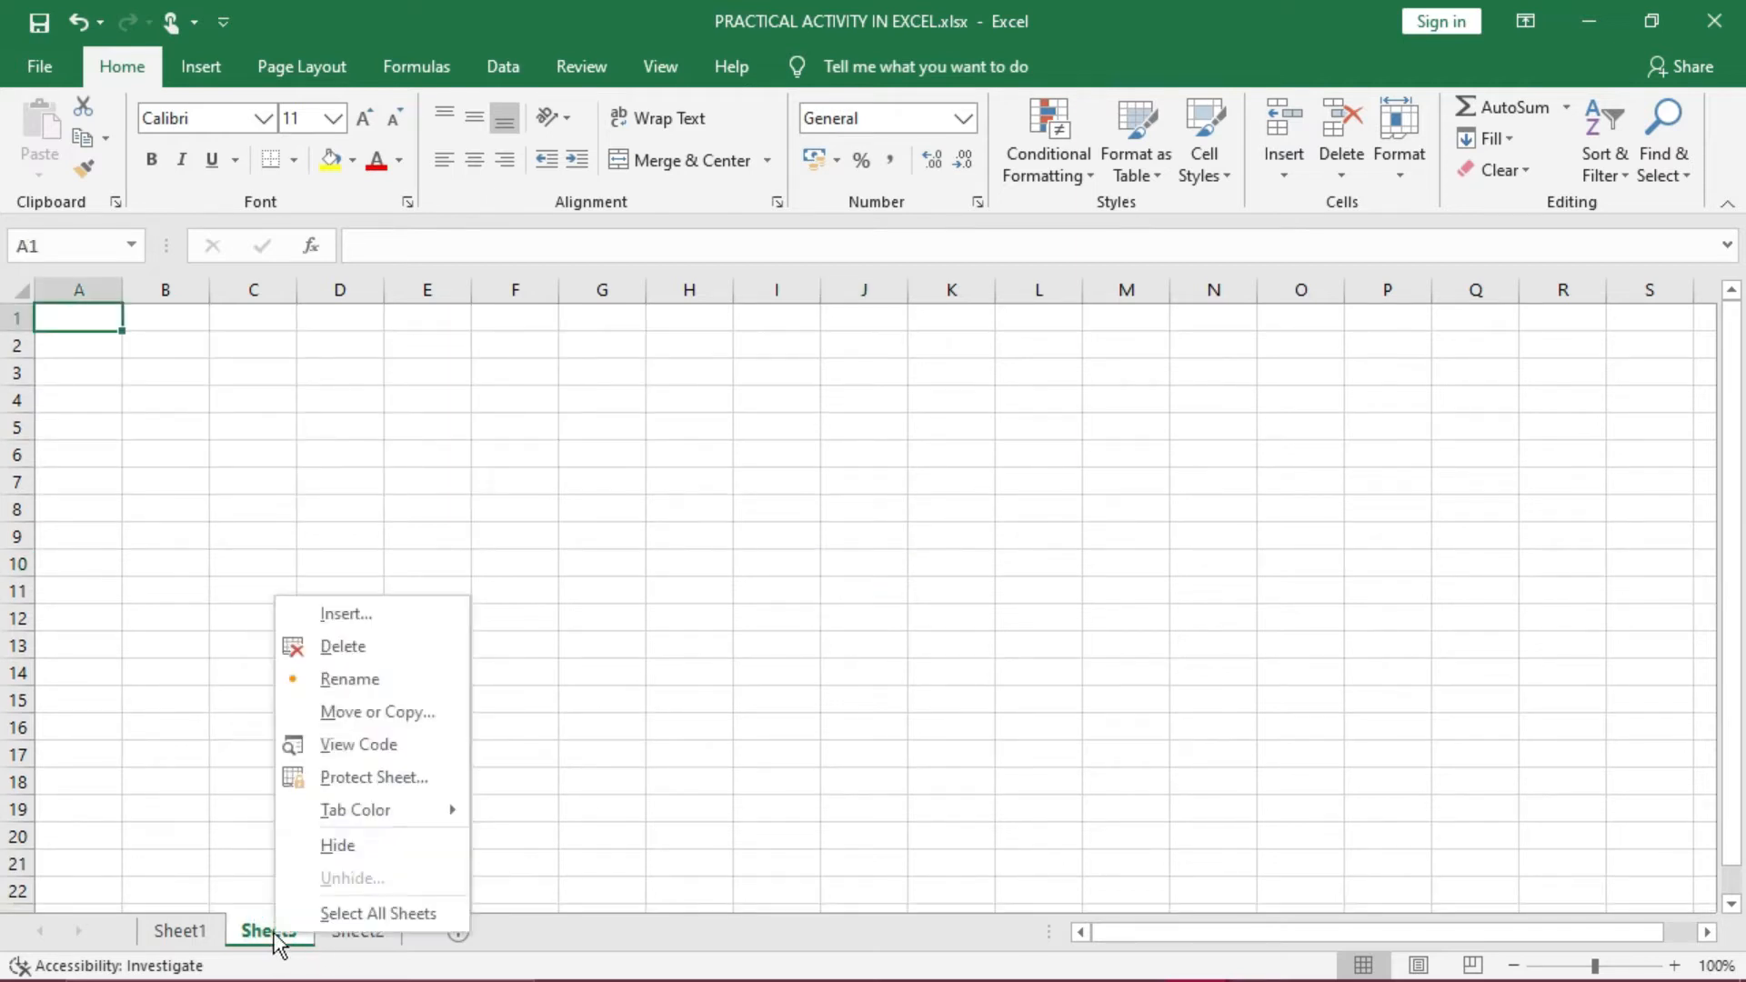
{"action": "left_click", "coordinate": [330, 653]}
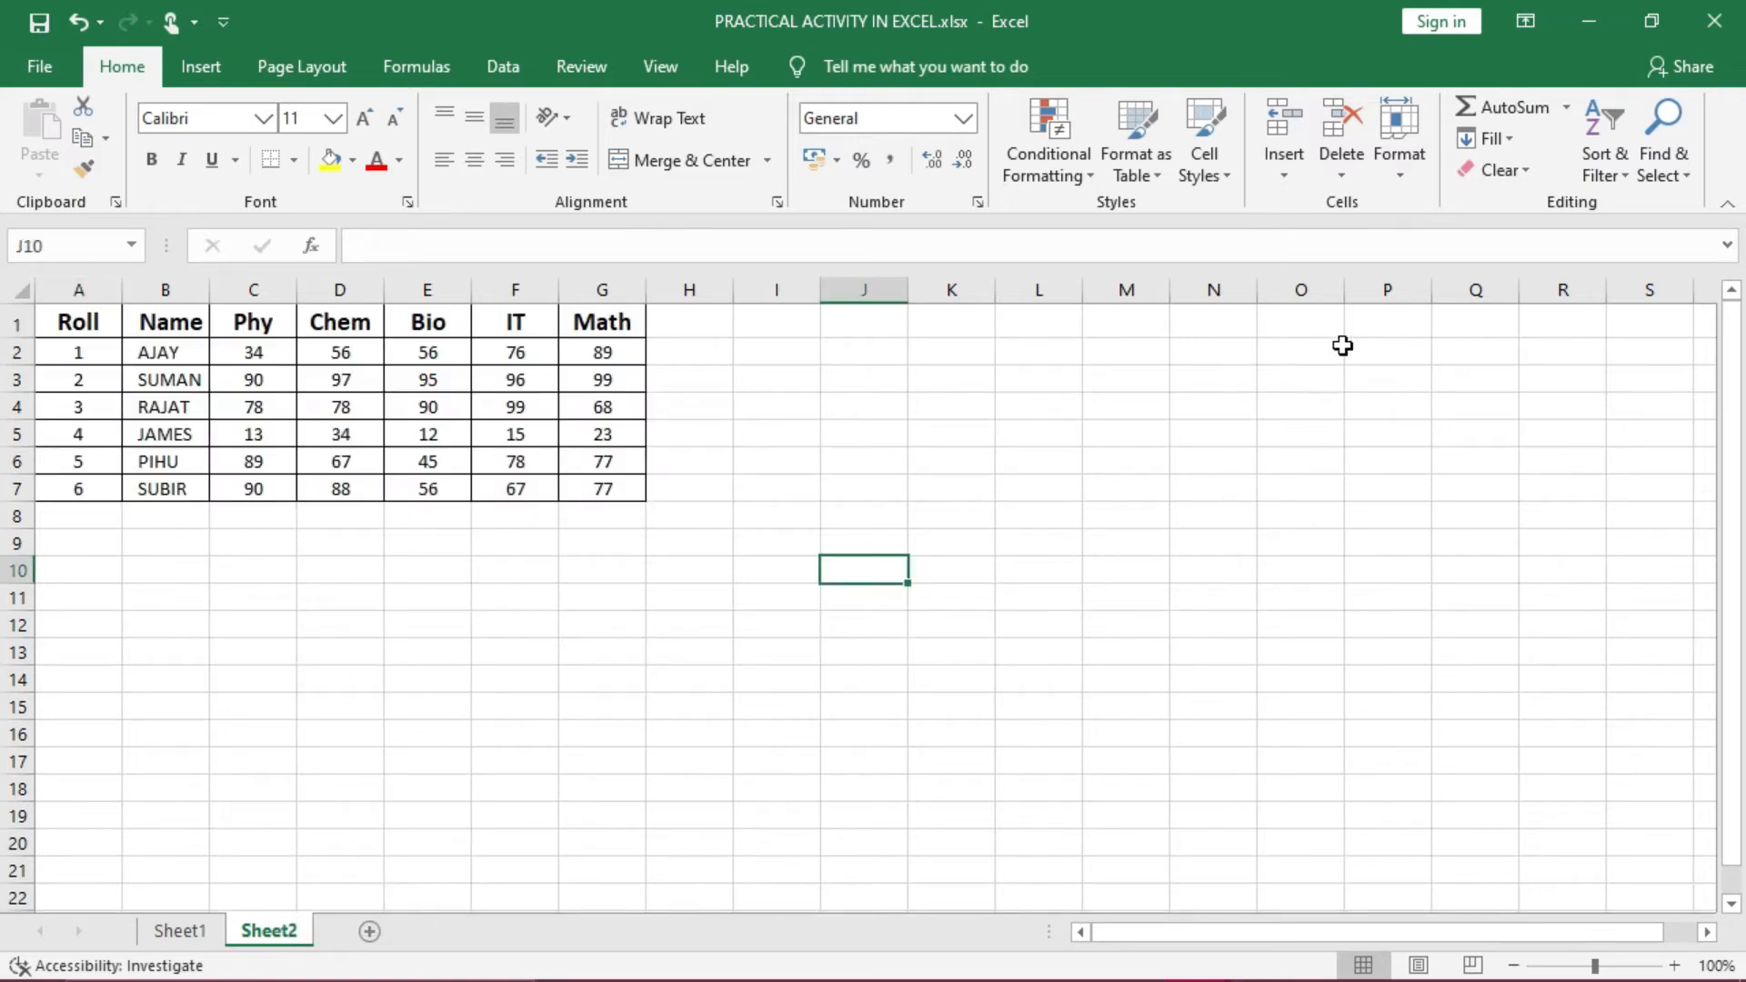
Insert another new worksheet before Sheet2 and return to the marks table on Sheet2
{"action": "left_click", "coordinate": [1292, 172]}
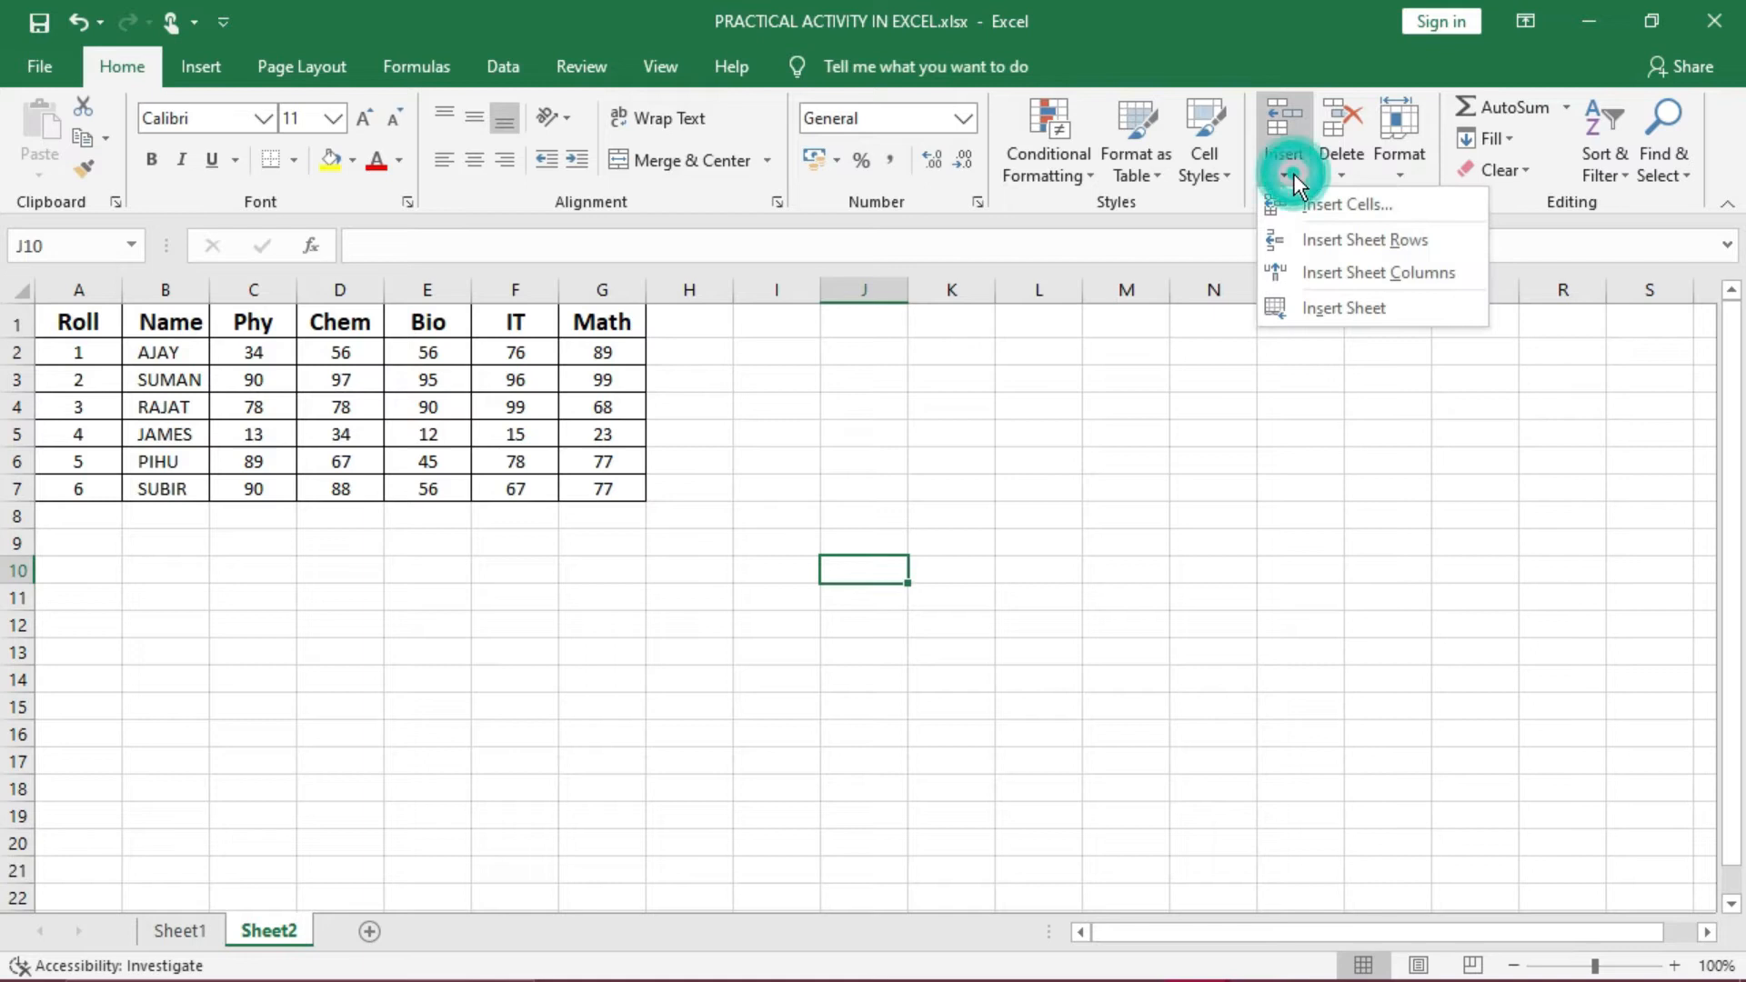
{"action": "left_click", "coordinate": [1335, 314]}
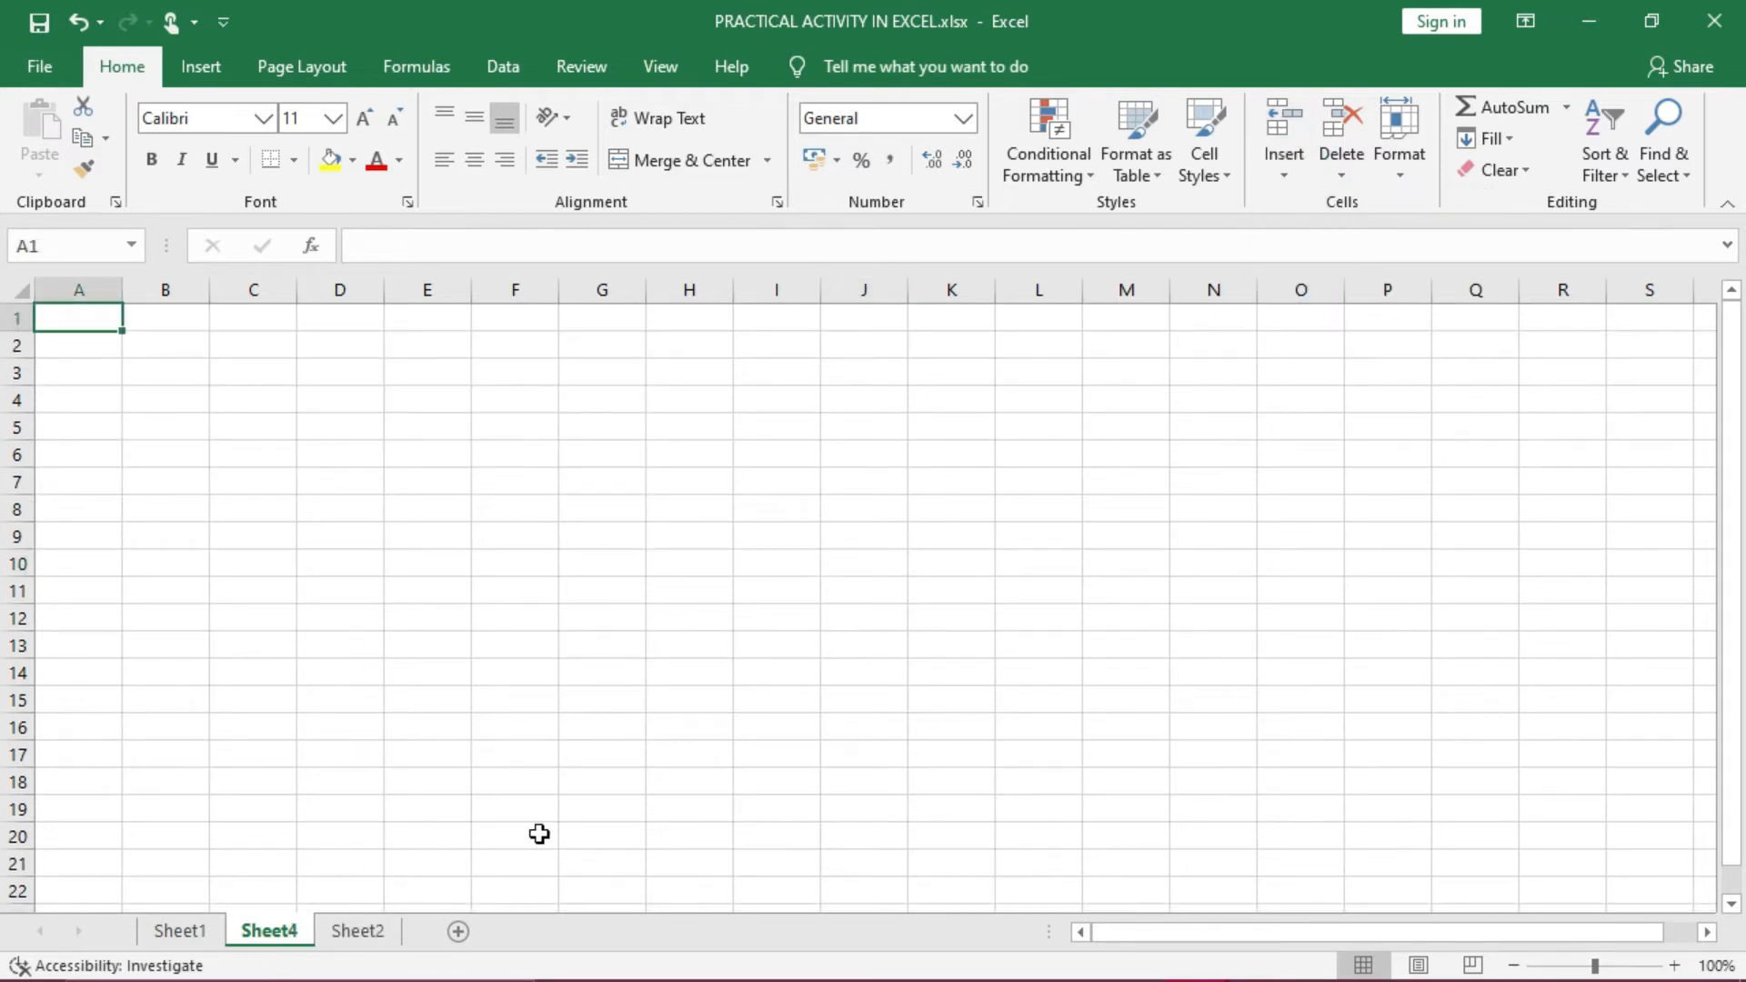
{"action": "left_click", "coordinate": [380, 929]}
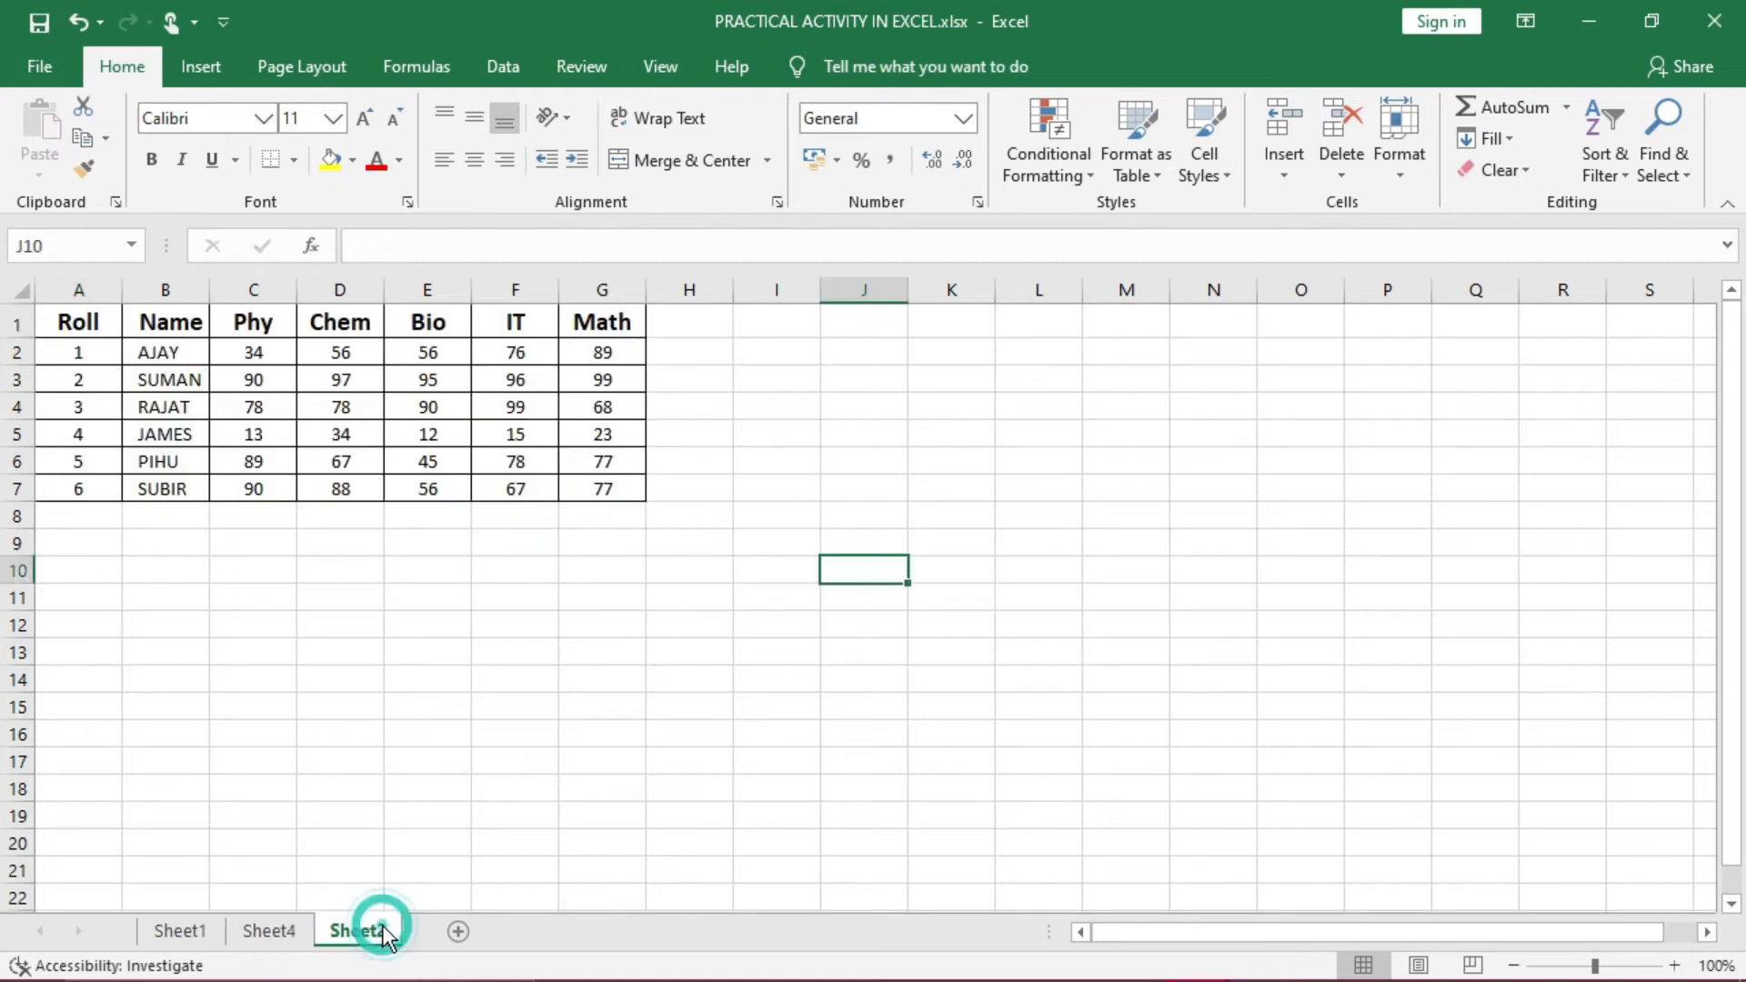
Delete the blank worksheet Sheet4 from the workbook
{"action": "left_click", "coordinate": [308, 937]}
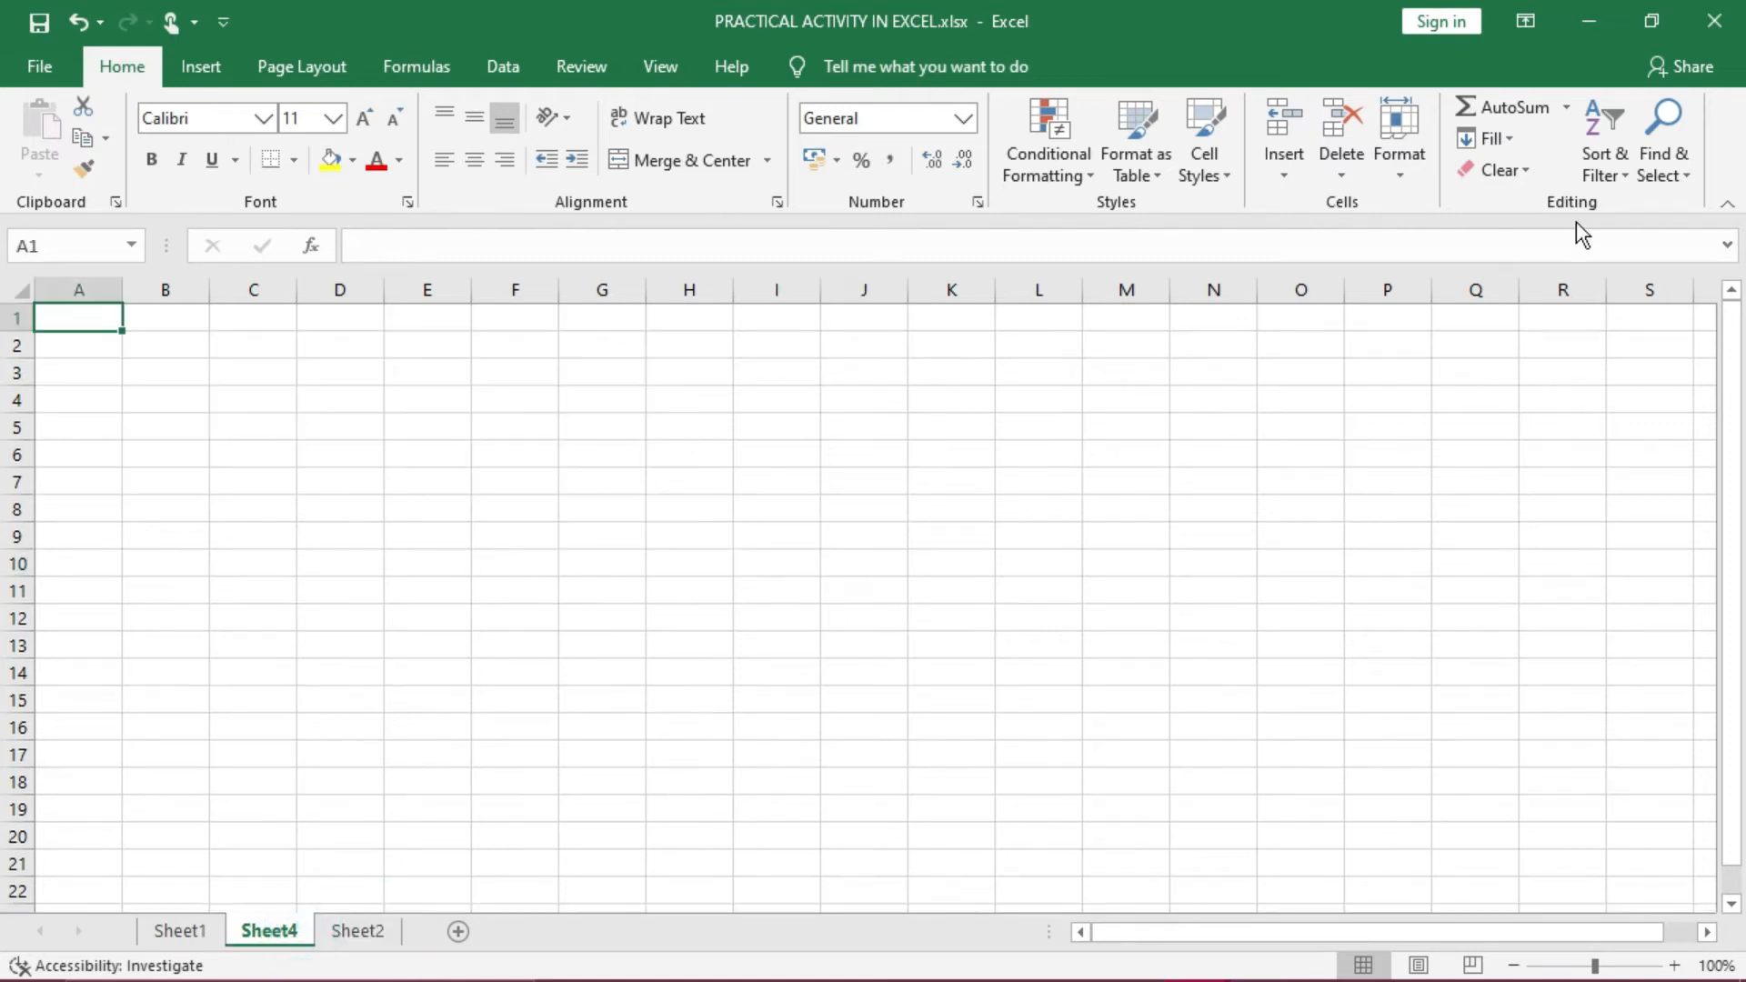
{"action": "left_click", "coordinate": [1345, 182]}
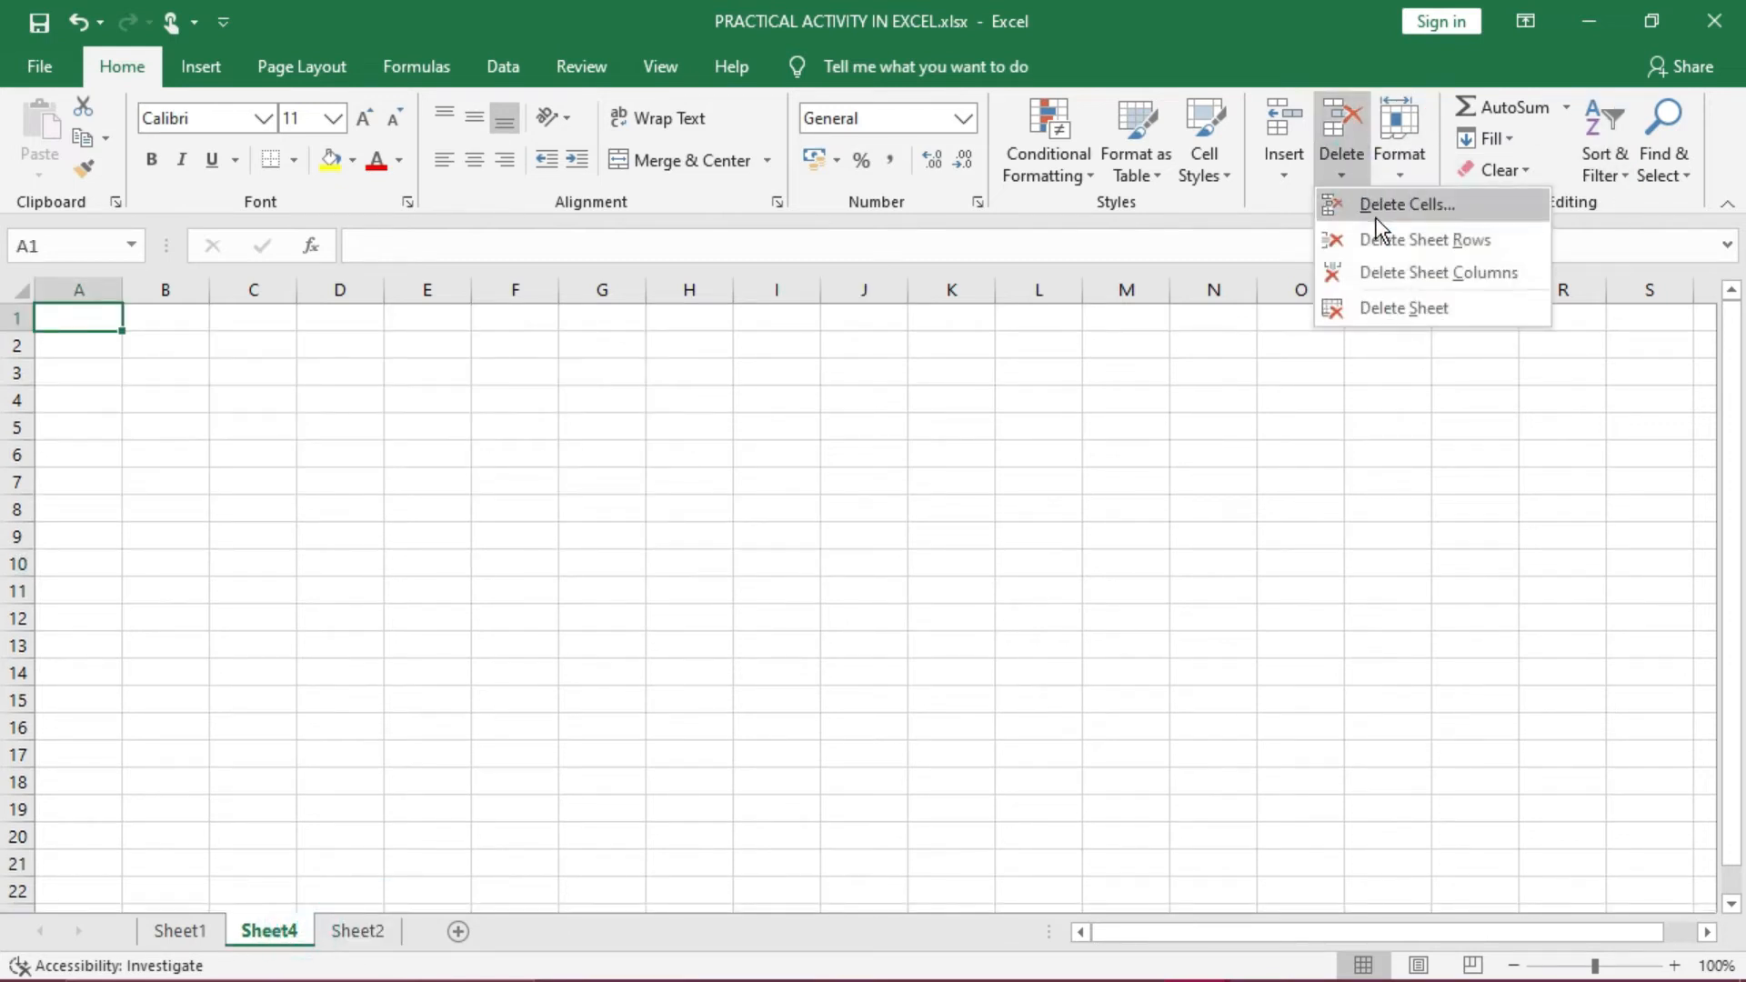
{"action": "left_click", "coordinate": [1404, 308]}
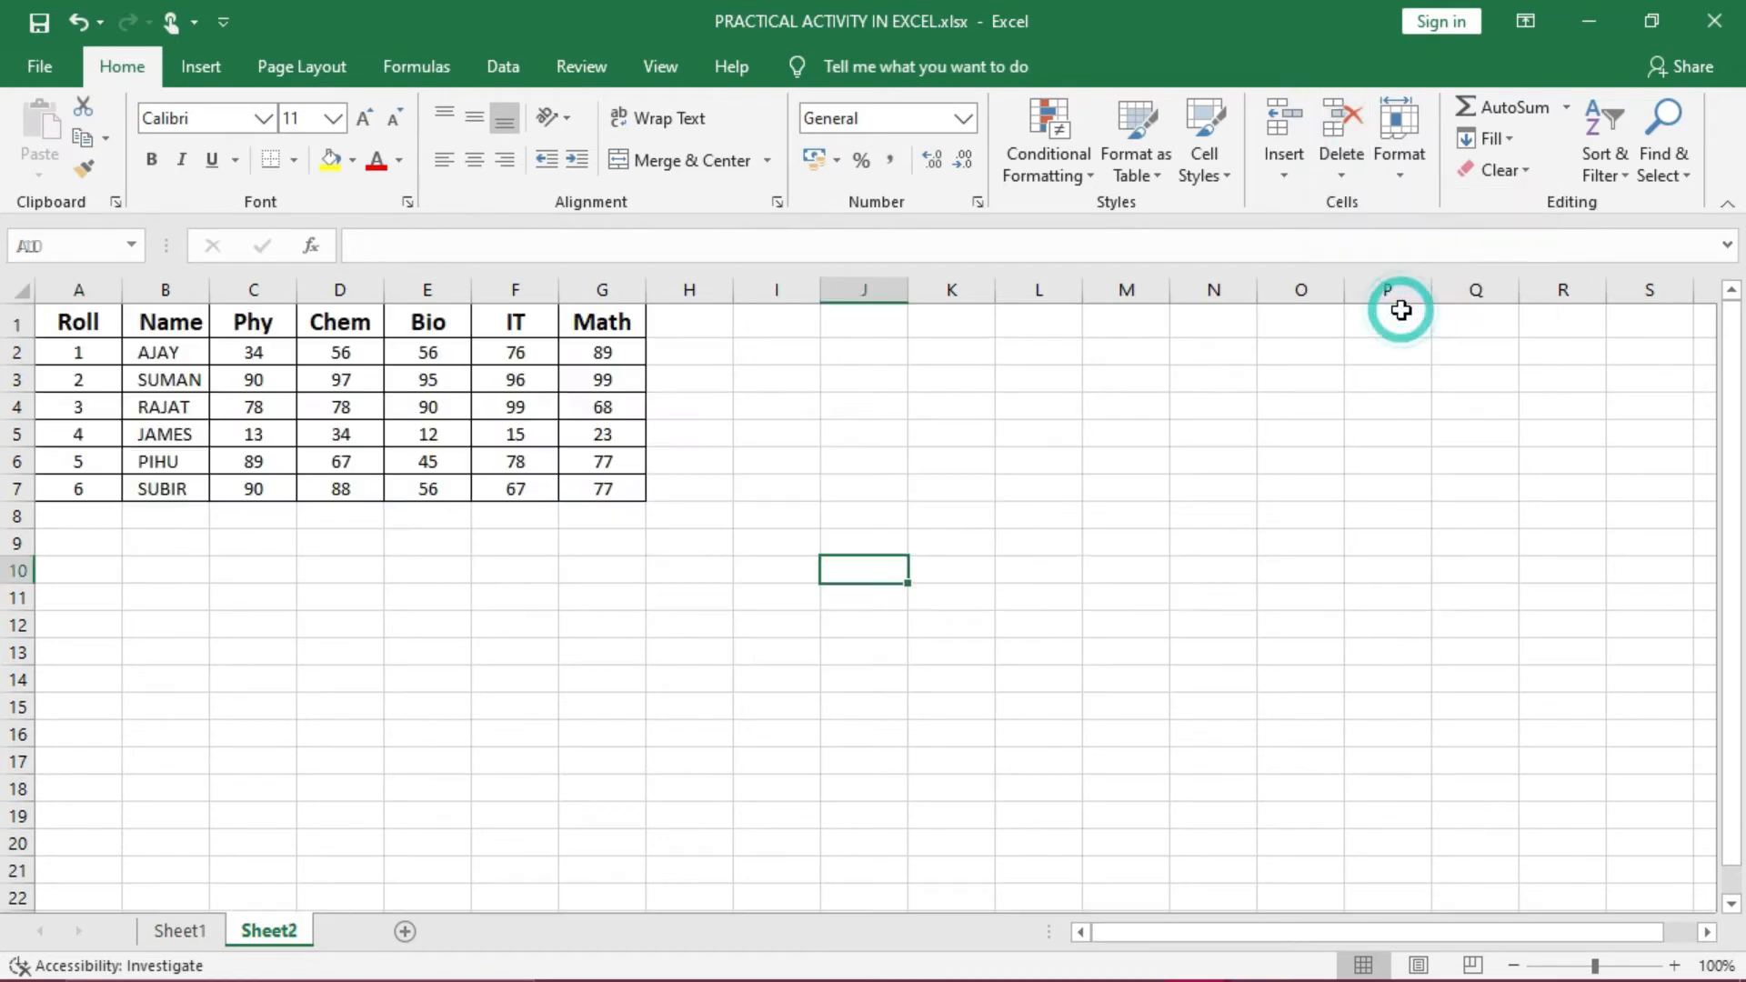
{"action": "left_click", "coordinate": [622, 655]}
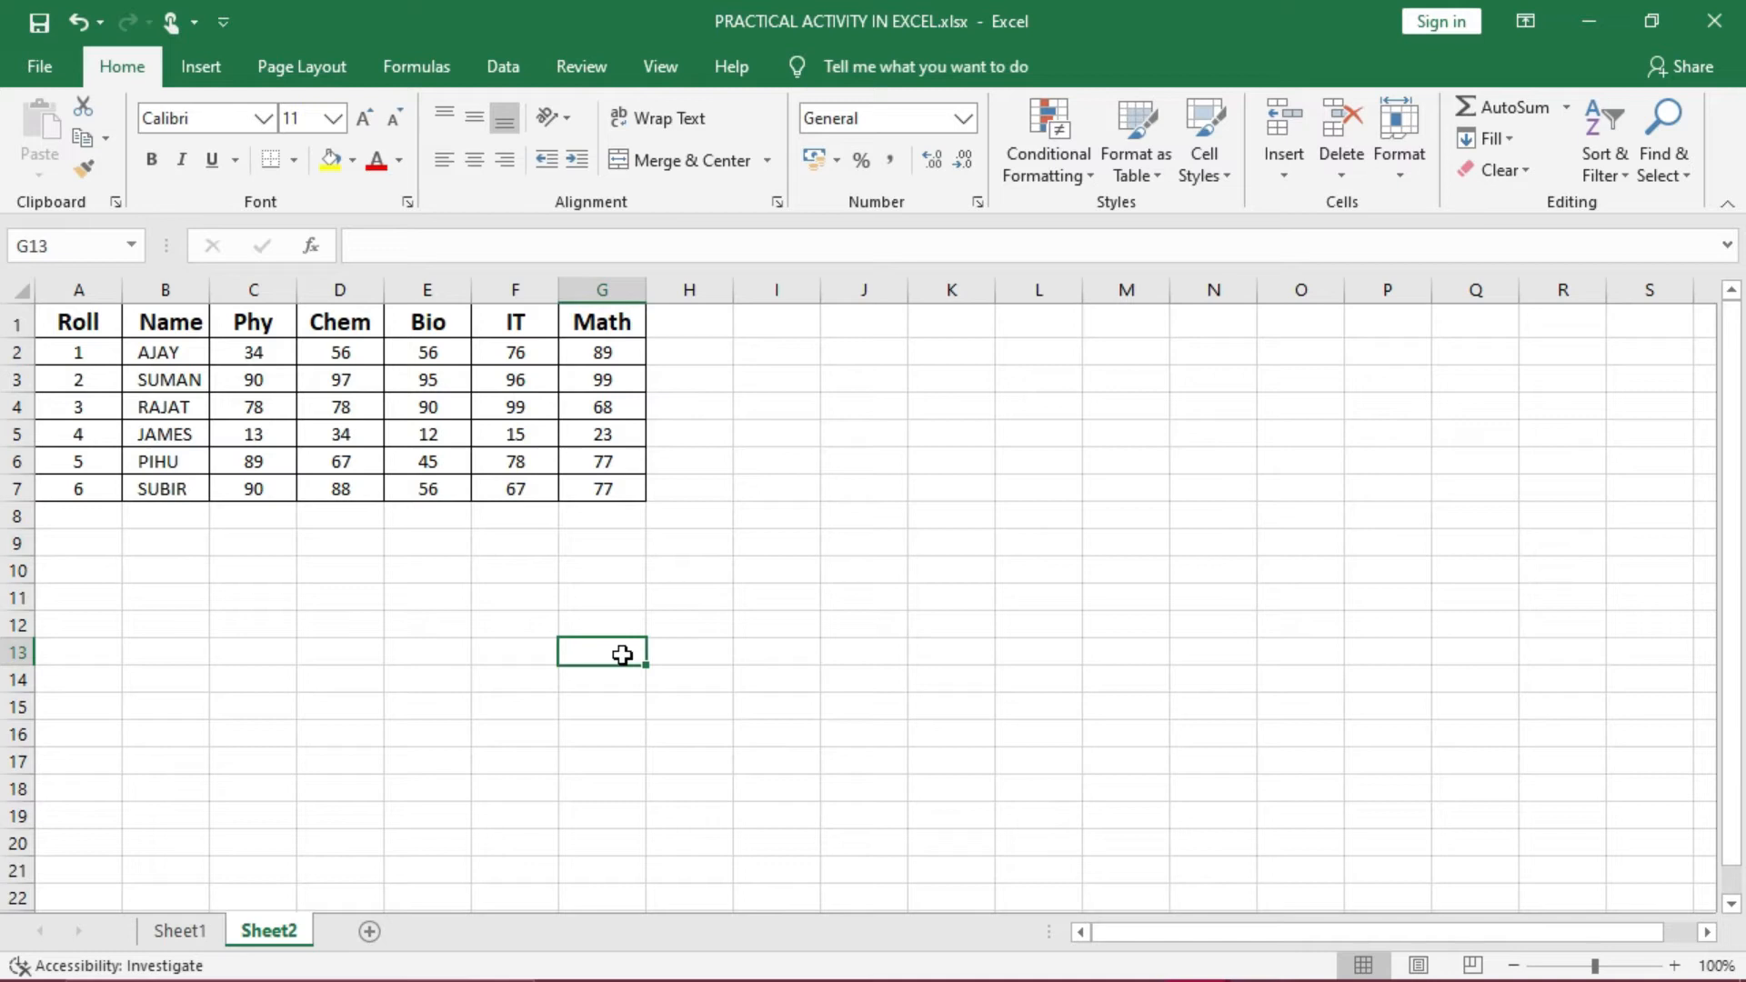
Try to insert two blank cells at the Phy and Chem headings C1:D1 with Shift cells right, and undo the insertion
{"action": "left_click_drag", "start_coordinate": [250, 352], "coordinate": [335, 355]}
{"action": "left_click", "coordinate": [543, 410]}
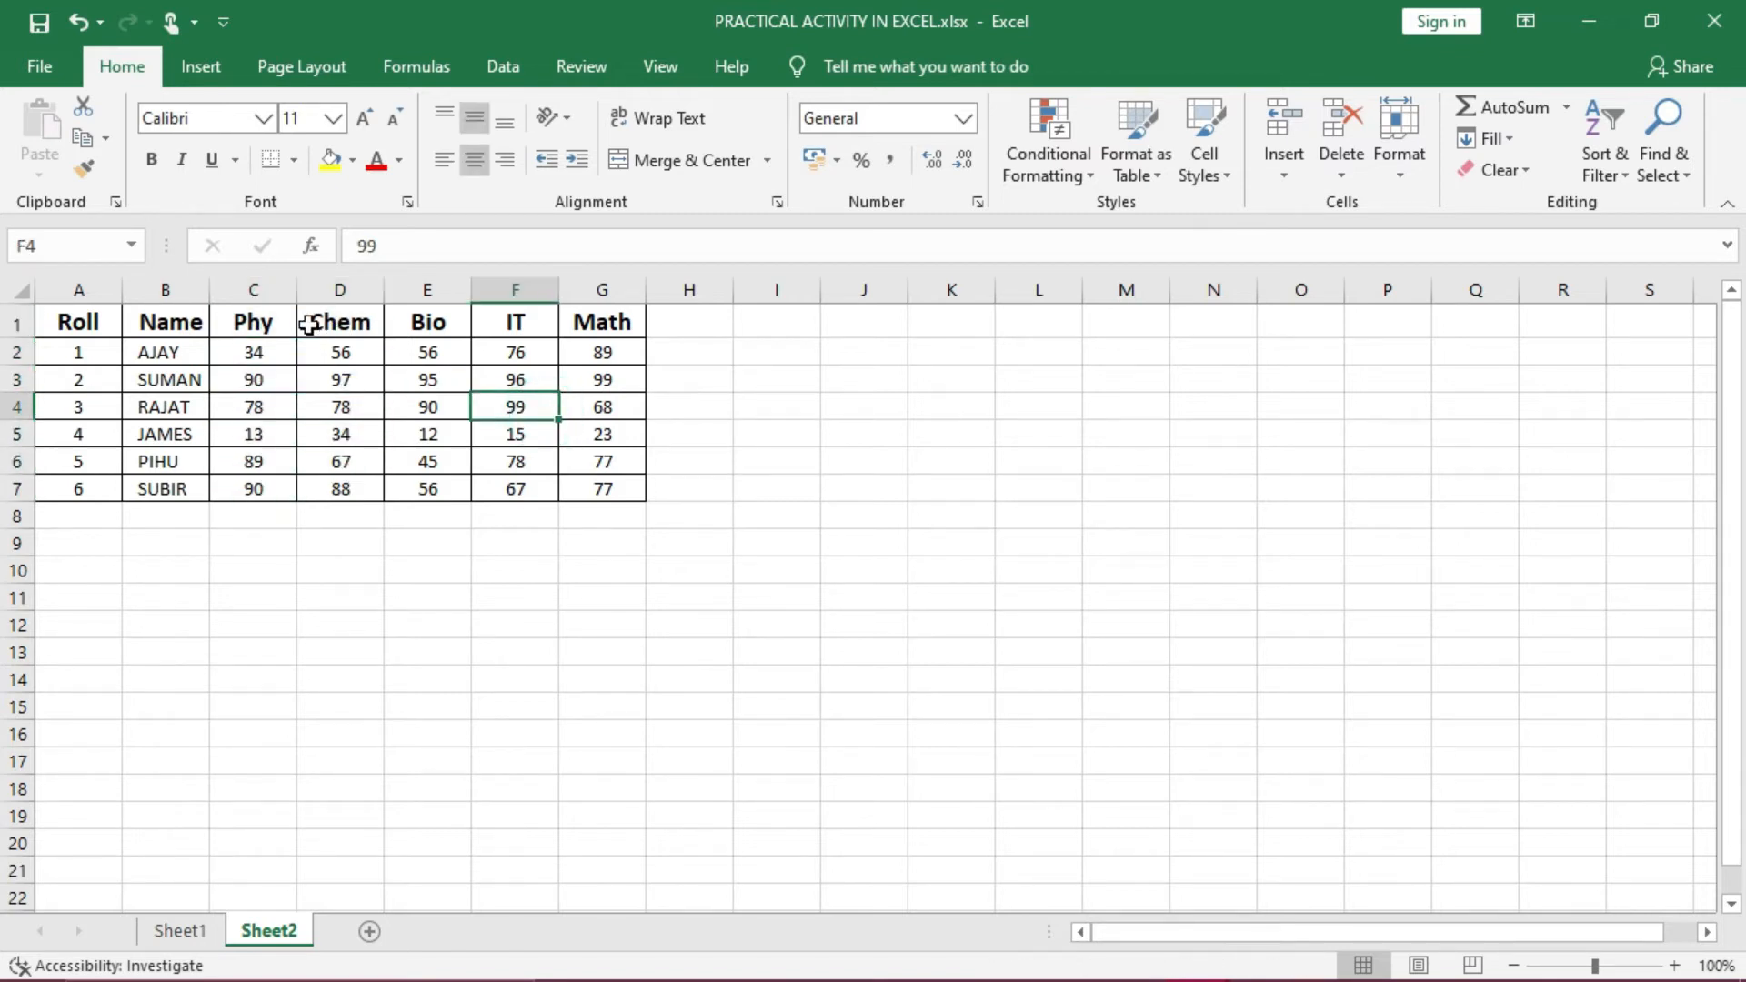
{"action": "left_click", "coordinate": [265, 321]}
{"action": "left_click_drag", "start_coordinate": [307, 319], "coordinate": [338, 324]}
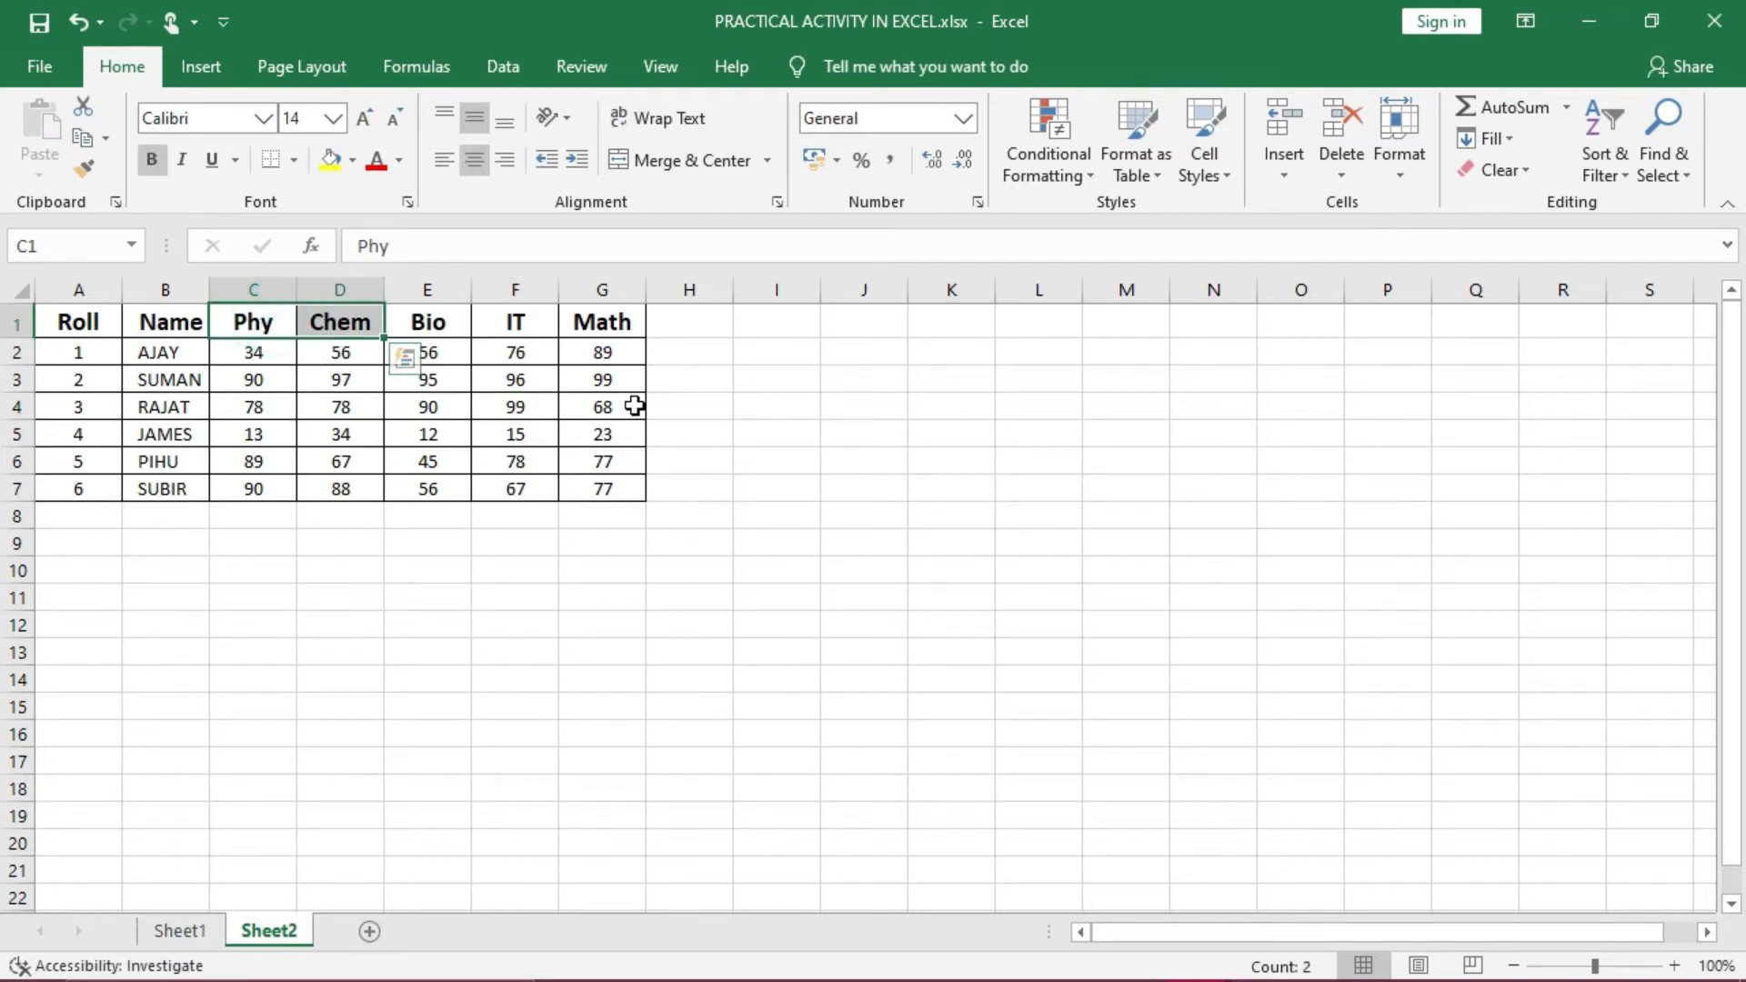
{"action": "left_click", "coordinate": [1287, 175]}
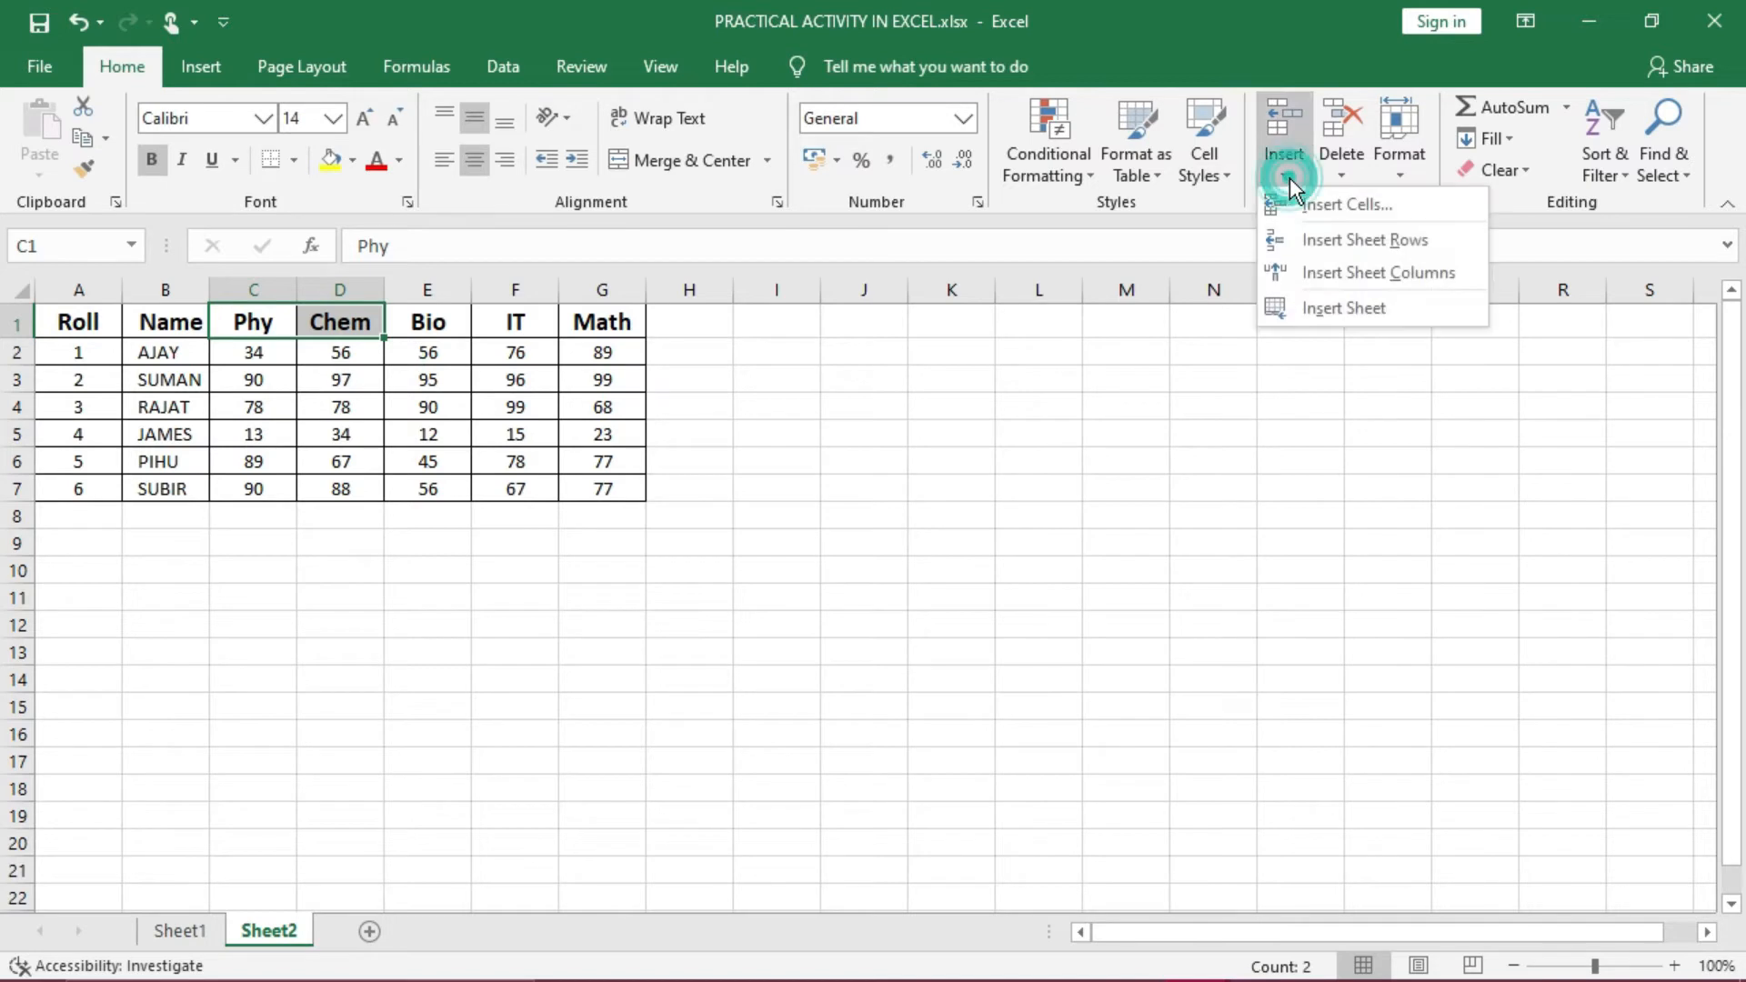
{"action": "left_click", "coordinate": [1310, 204]}
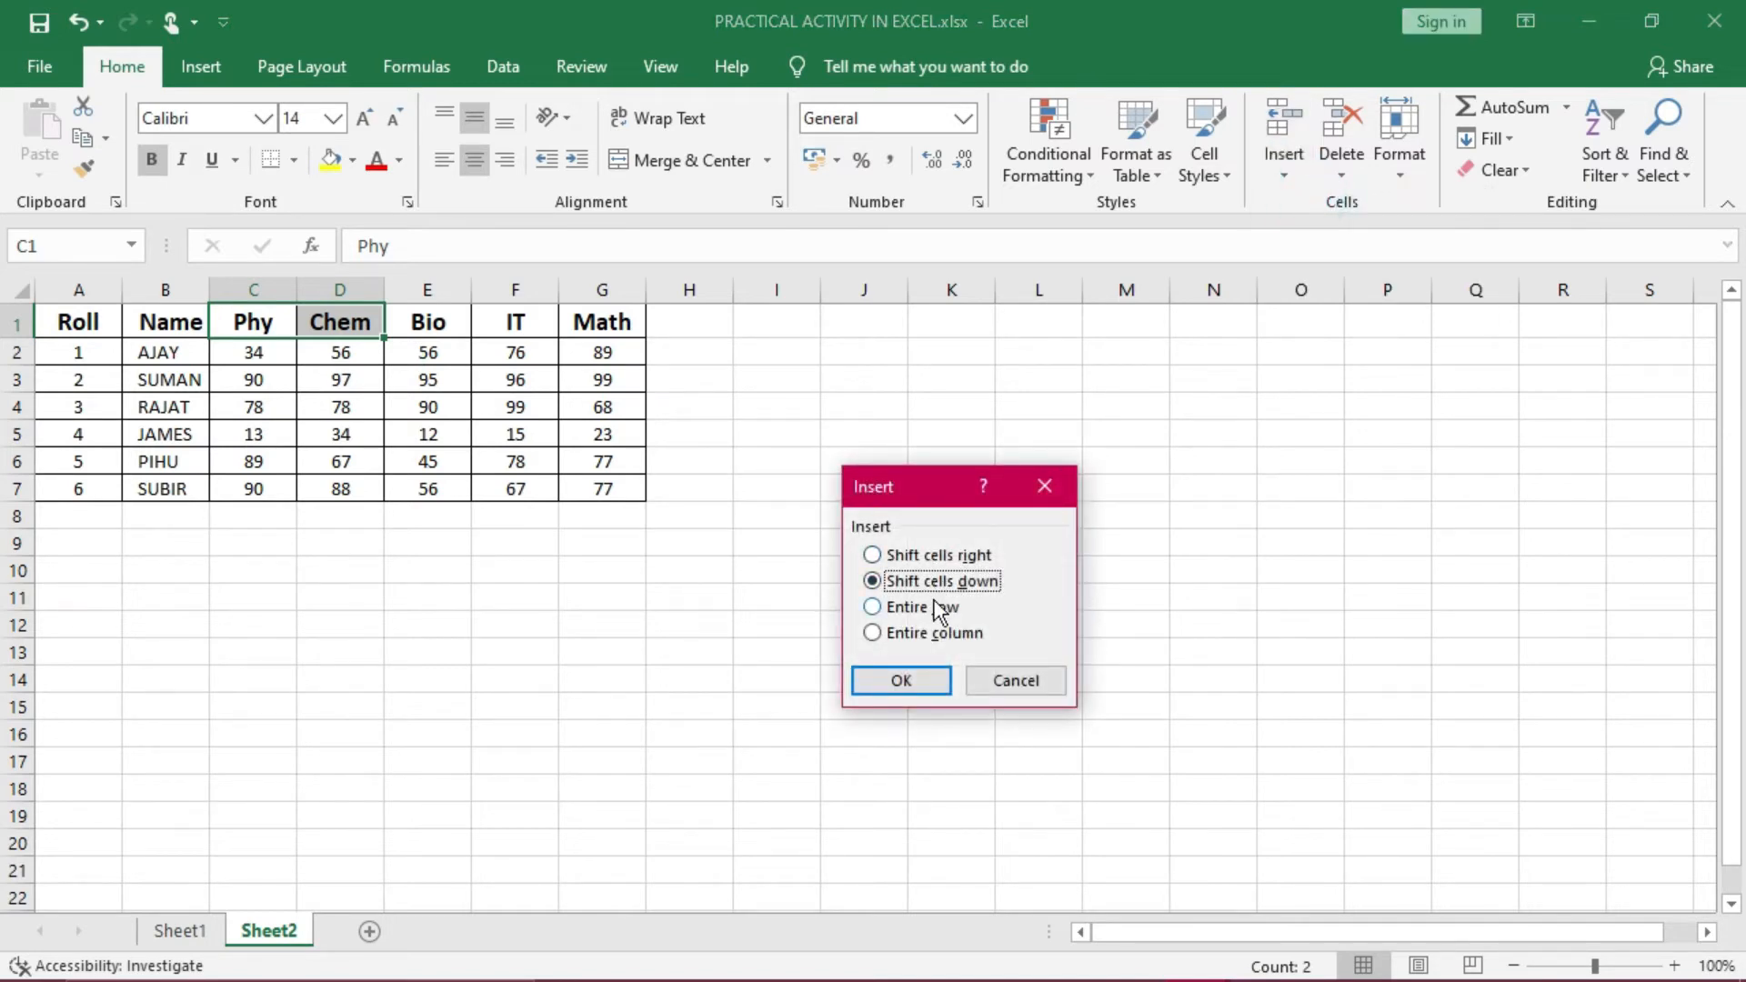
{"action": "left_click", "coordinate": [920, 556]}
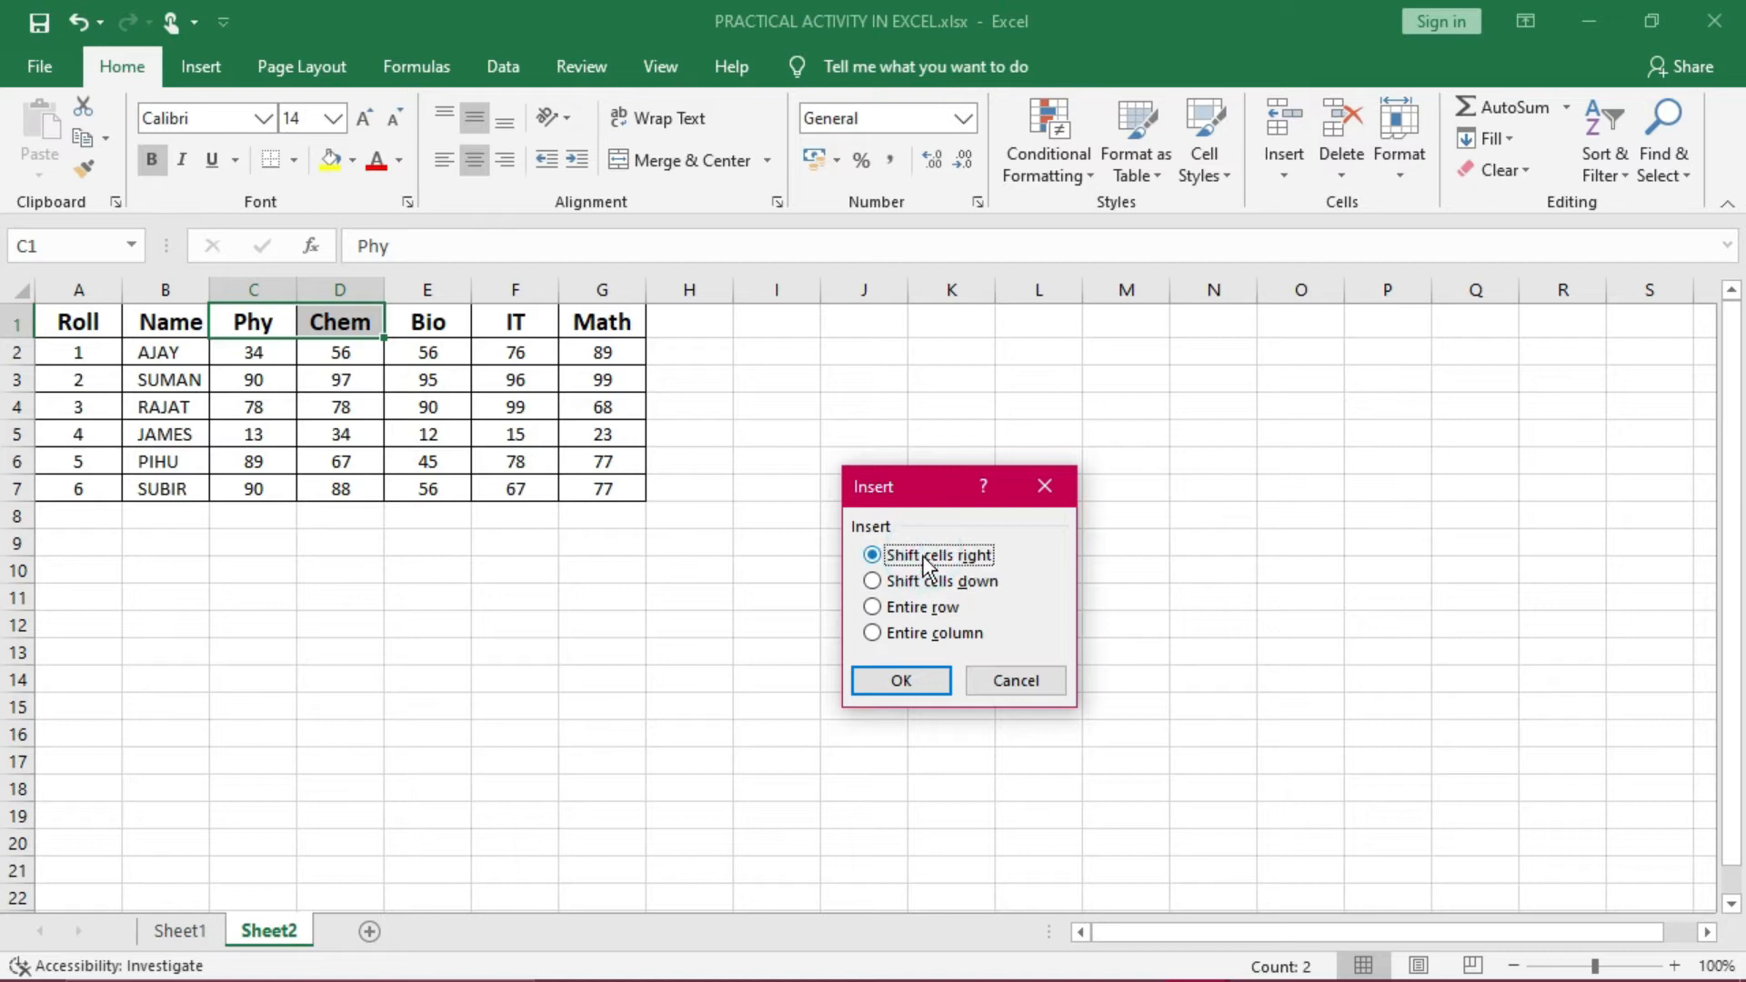
{"action": "left_click", "coordinate": [921, 684]}
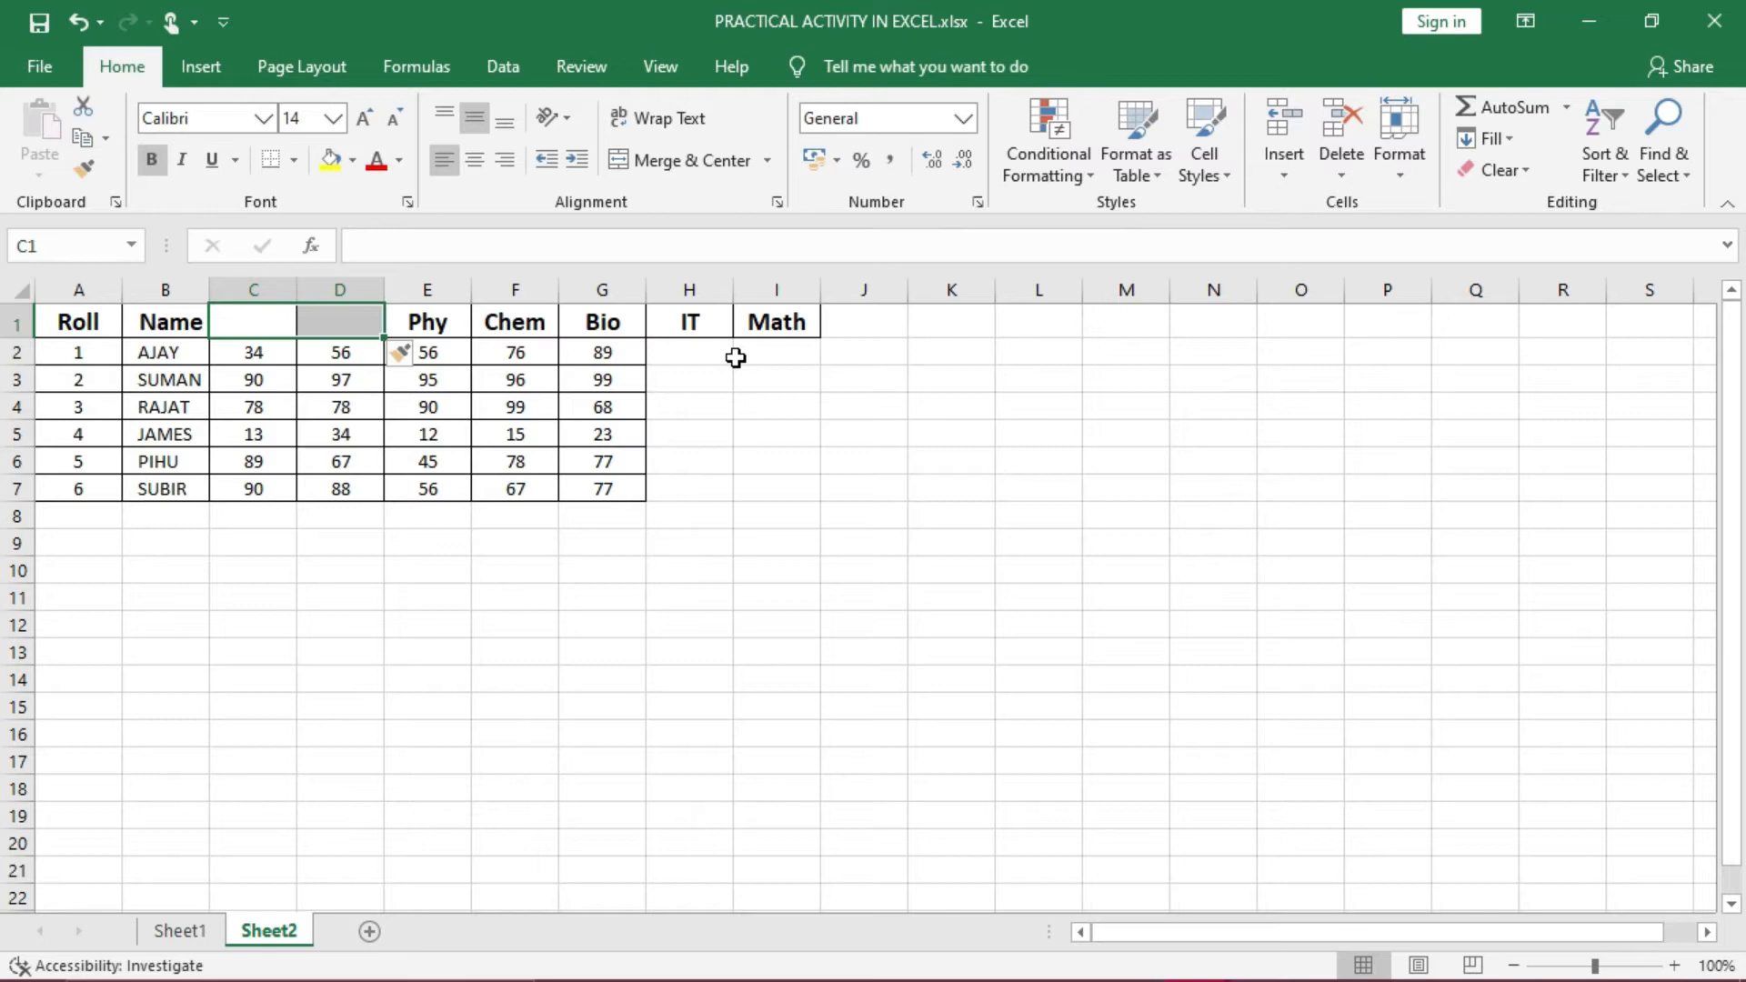
{"action": "key", "text": "ctrl+z"}
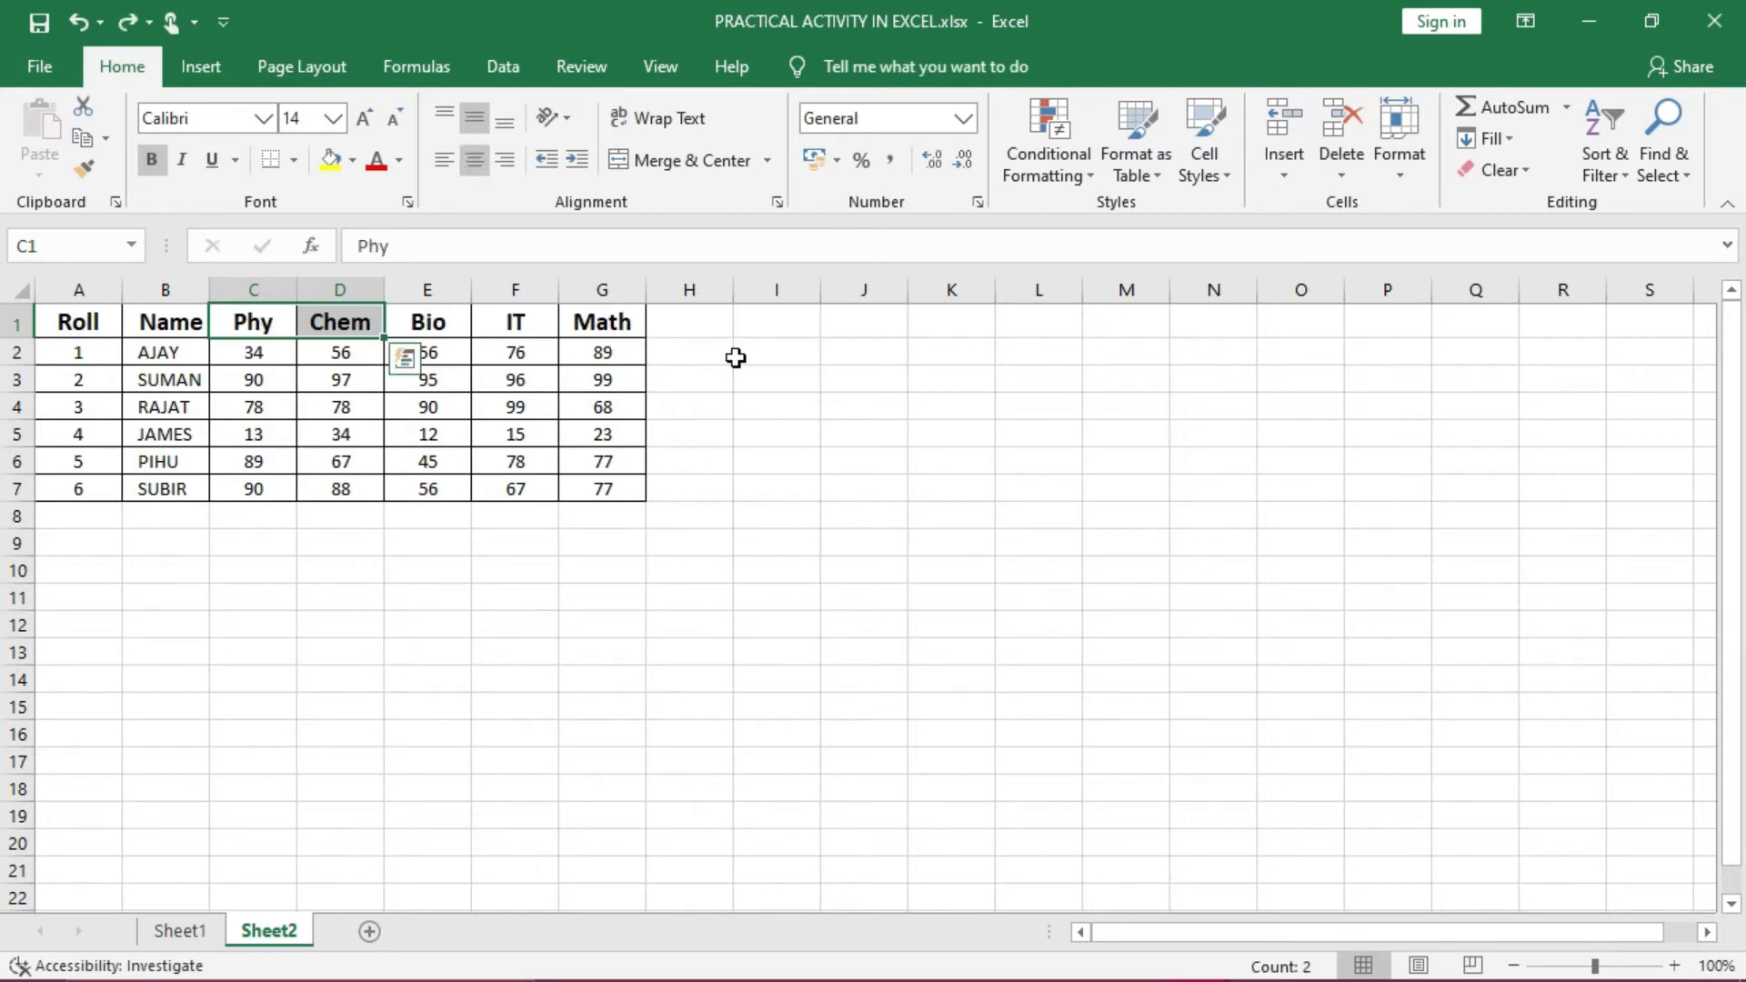
Try to insert two blank cells at C1:D1 with Shift cells down, and undo the insertion
{"action": "left_click", "coordinate": [1282, 178]}
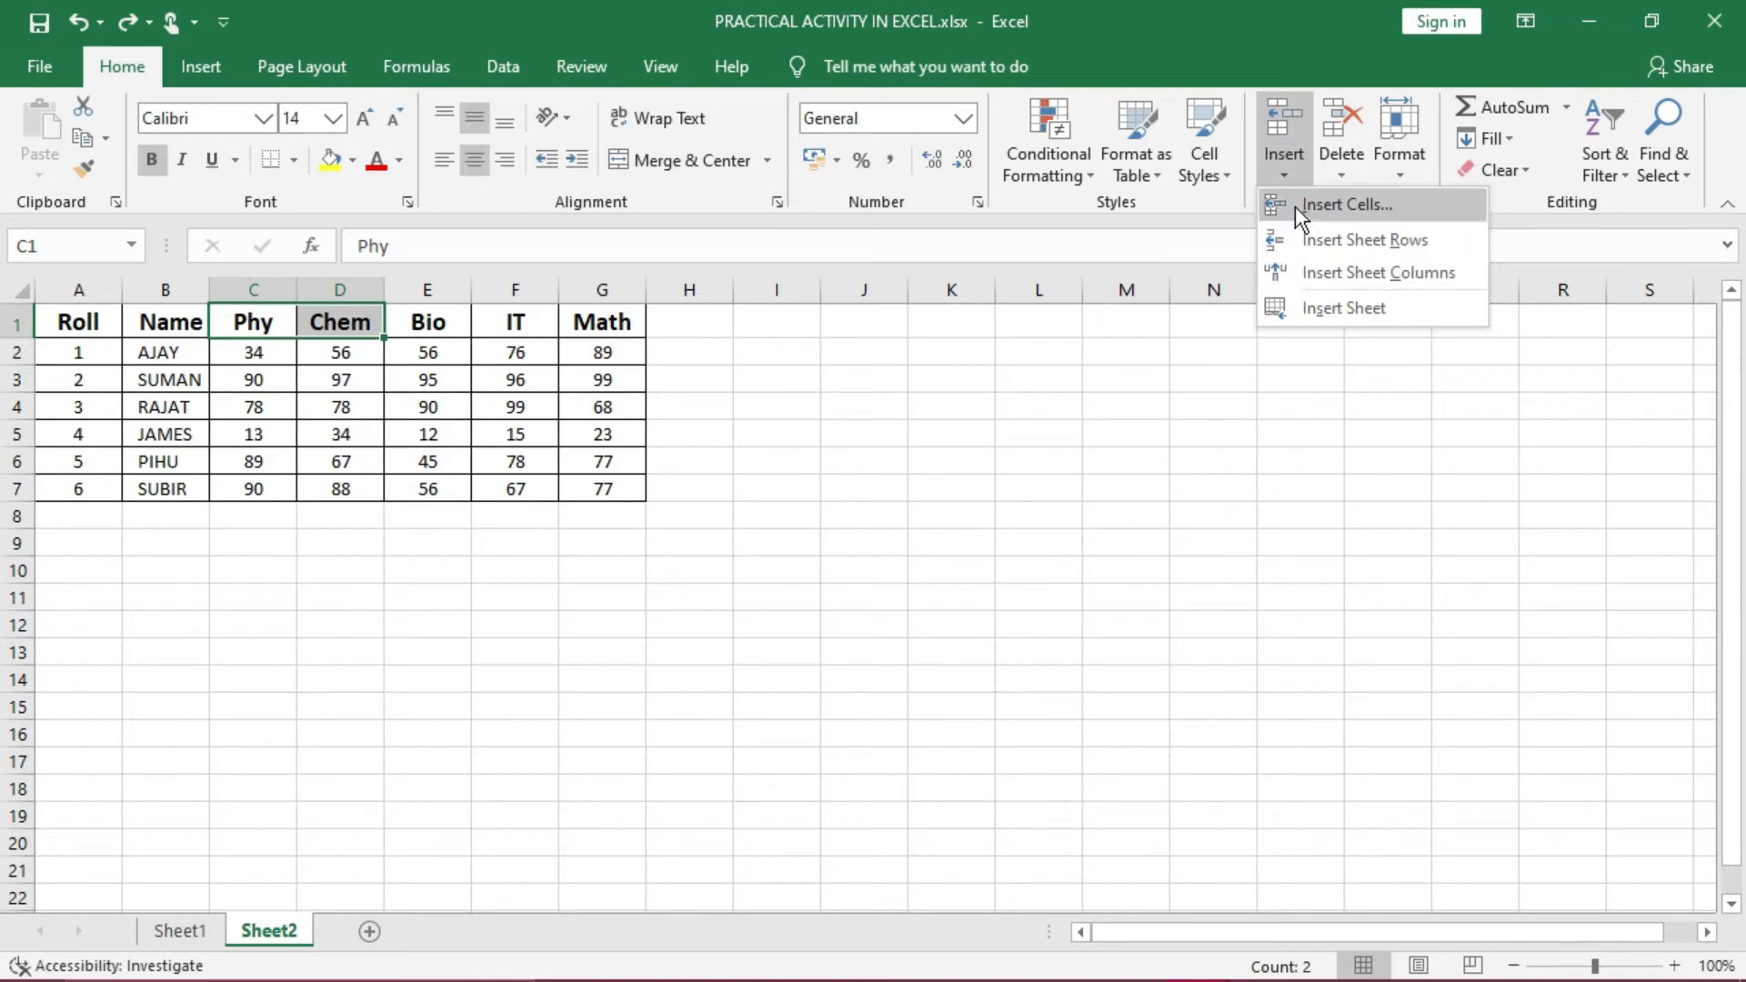
{"action": "left_click", "coordinate": [1296, 206]}
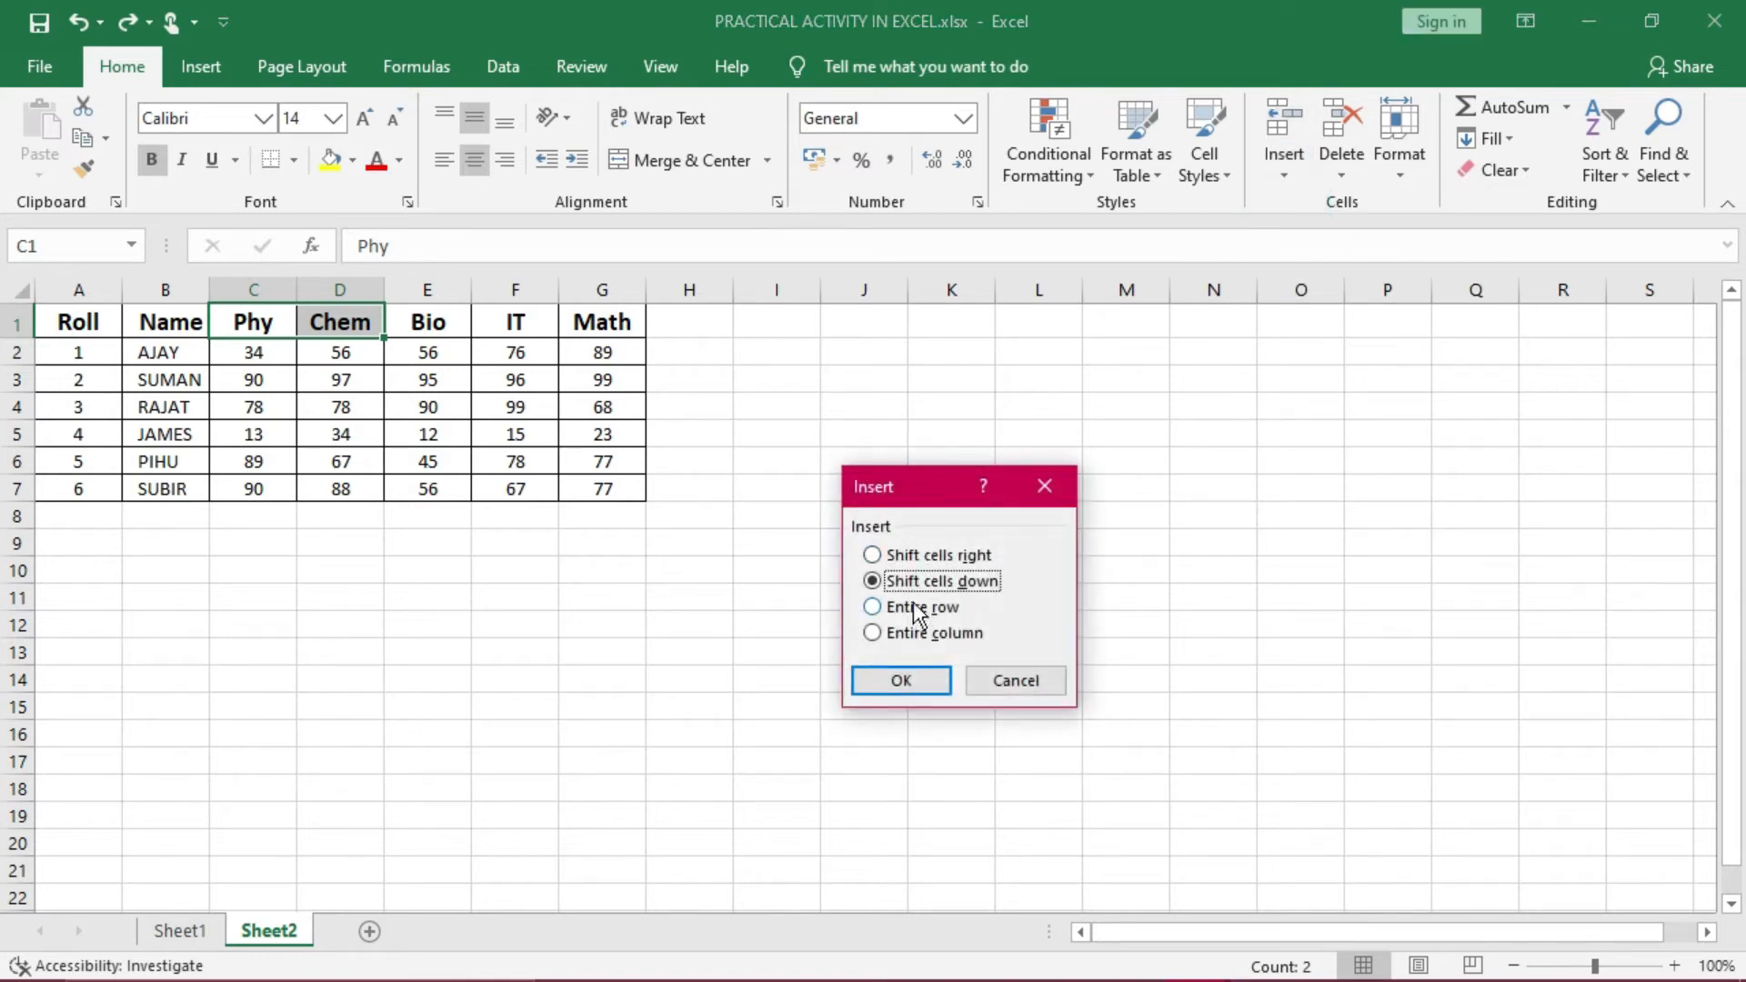
{"action": "left_click", "coordinate": [913, 678]}
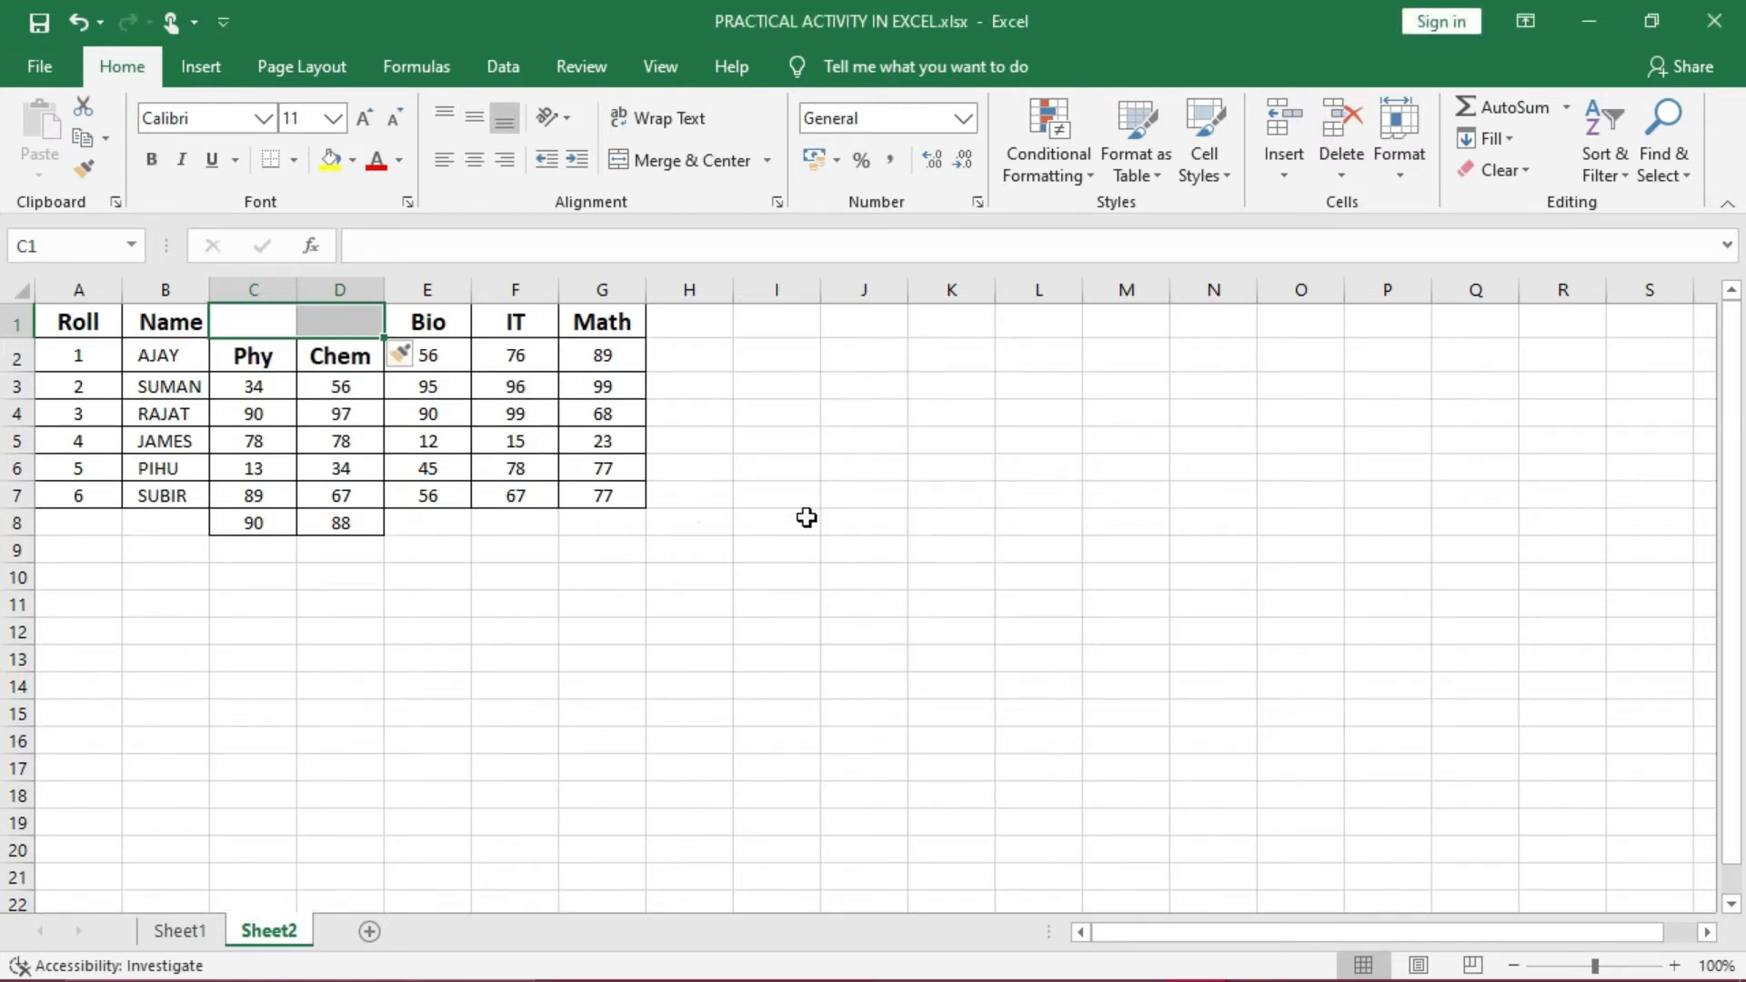
{"action": "key", "text": "ctrl+z"}
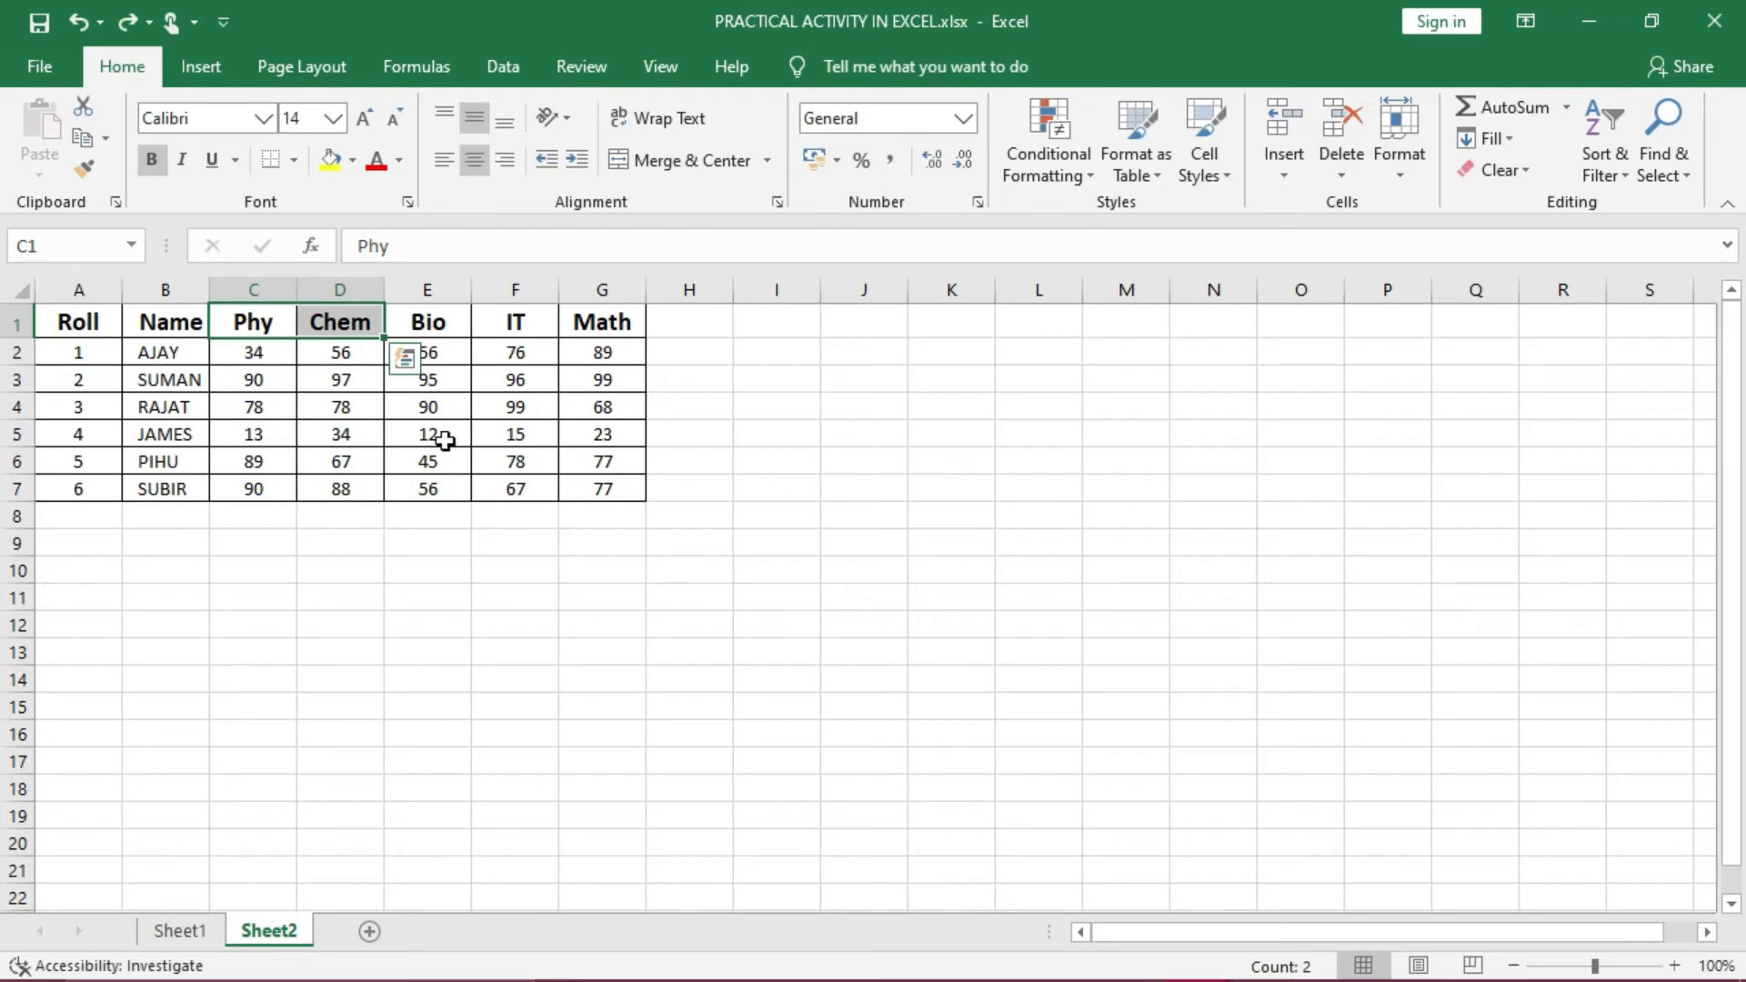
Insert a blank row at cell C3 using the Entire row option
{"action": "left_click", "coordinate": [263, 386]}
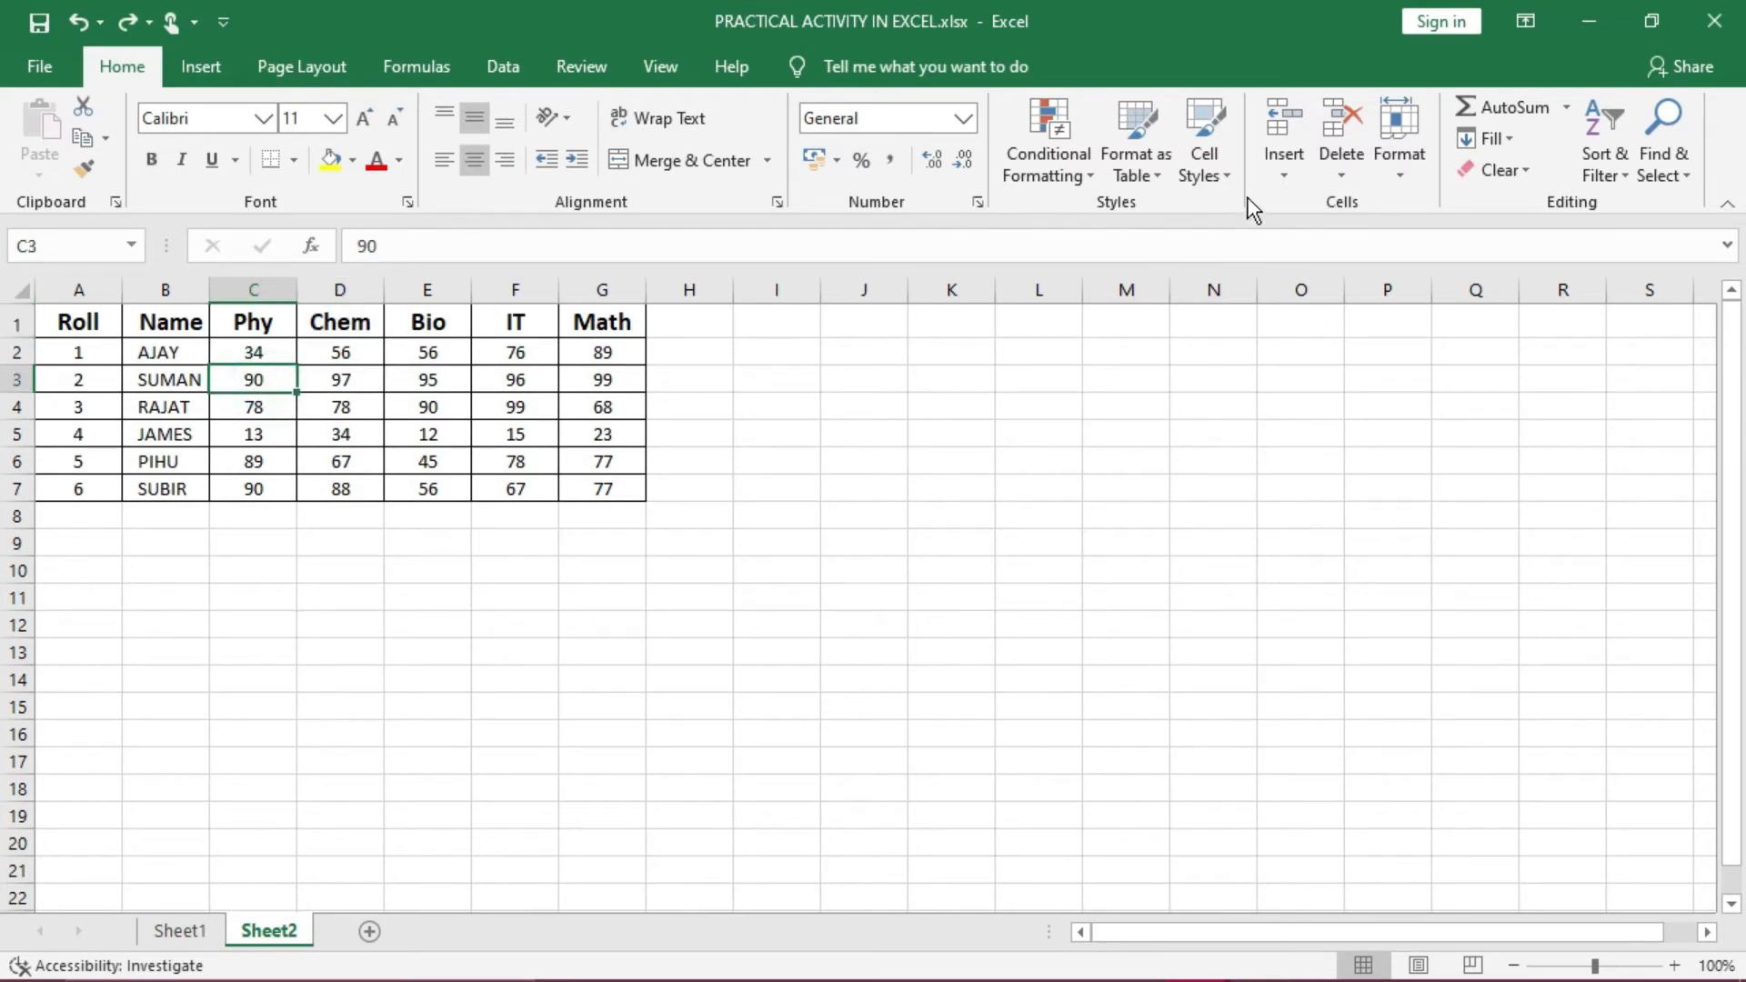
{"action": "left_click", "coordinate": [1279, 180]}
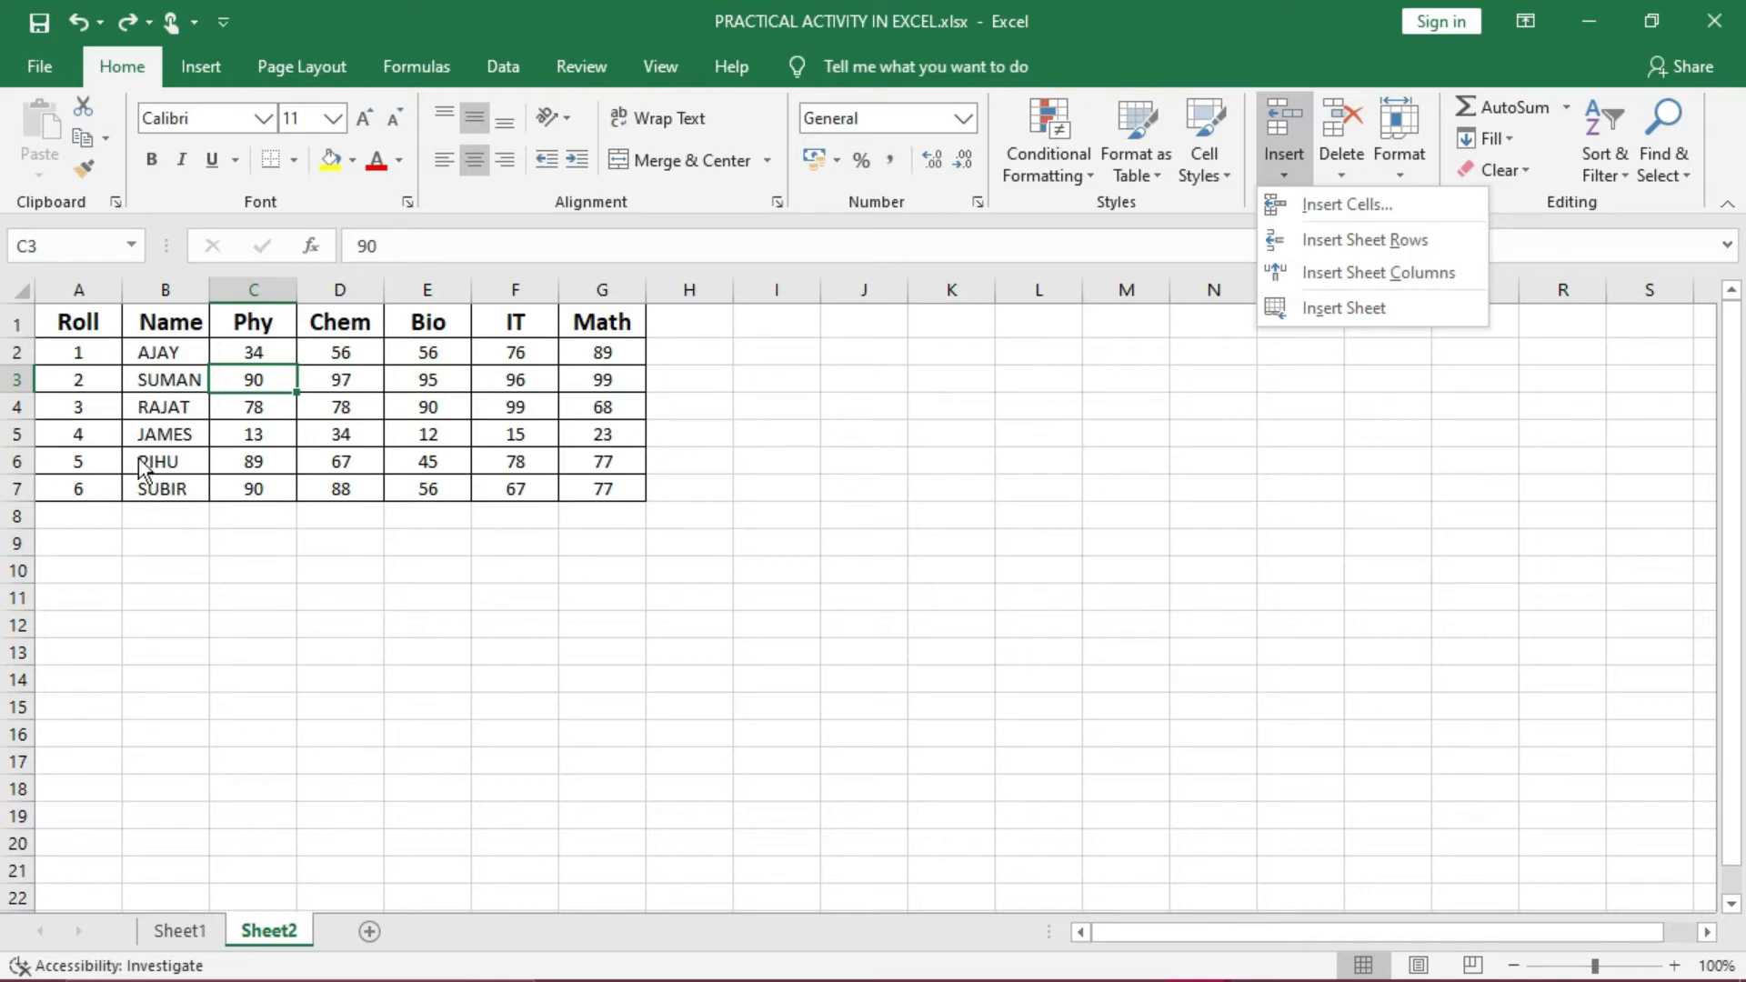
{"action": "right_click", "coordinate": [234, 368]}
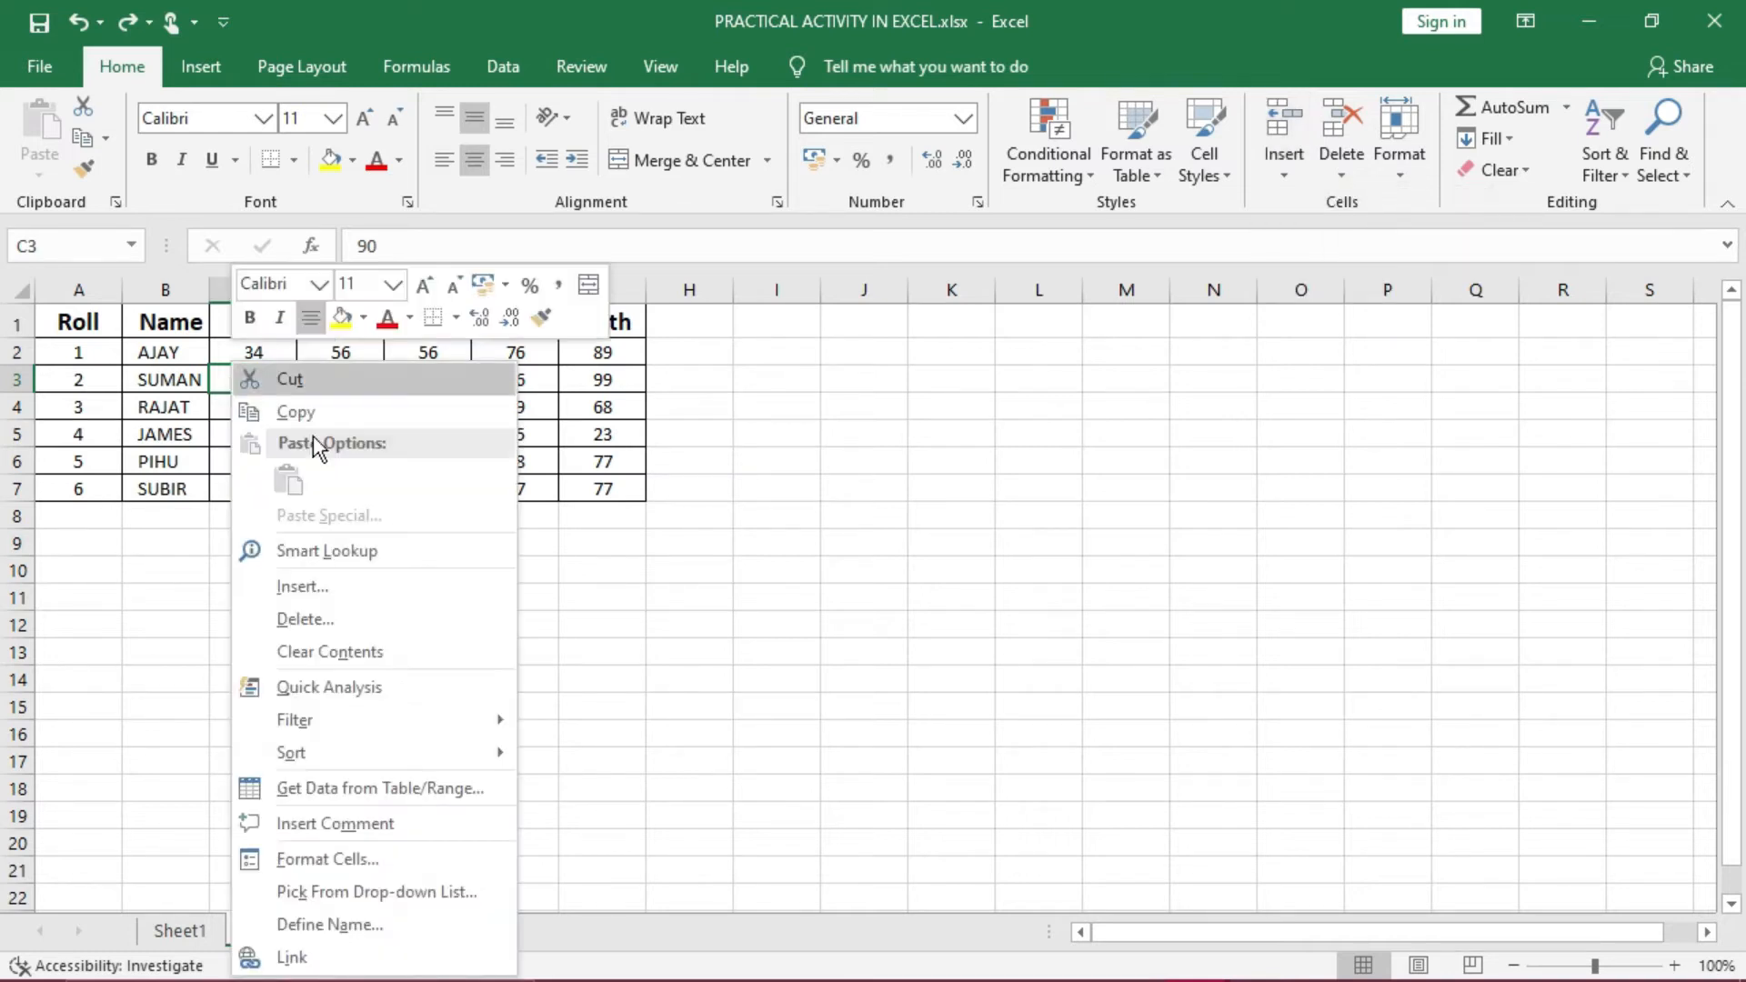
{"action": "left_click", "coordinate": [347, 587]}
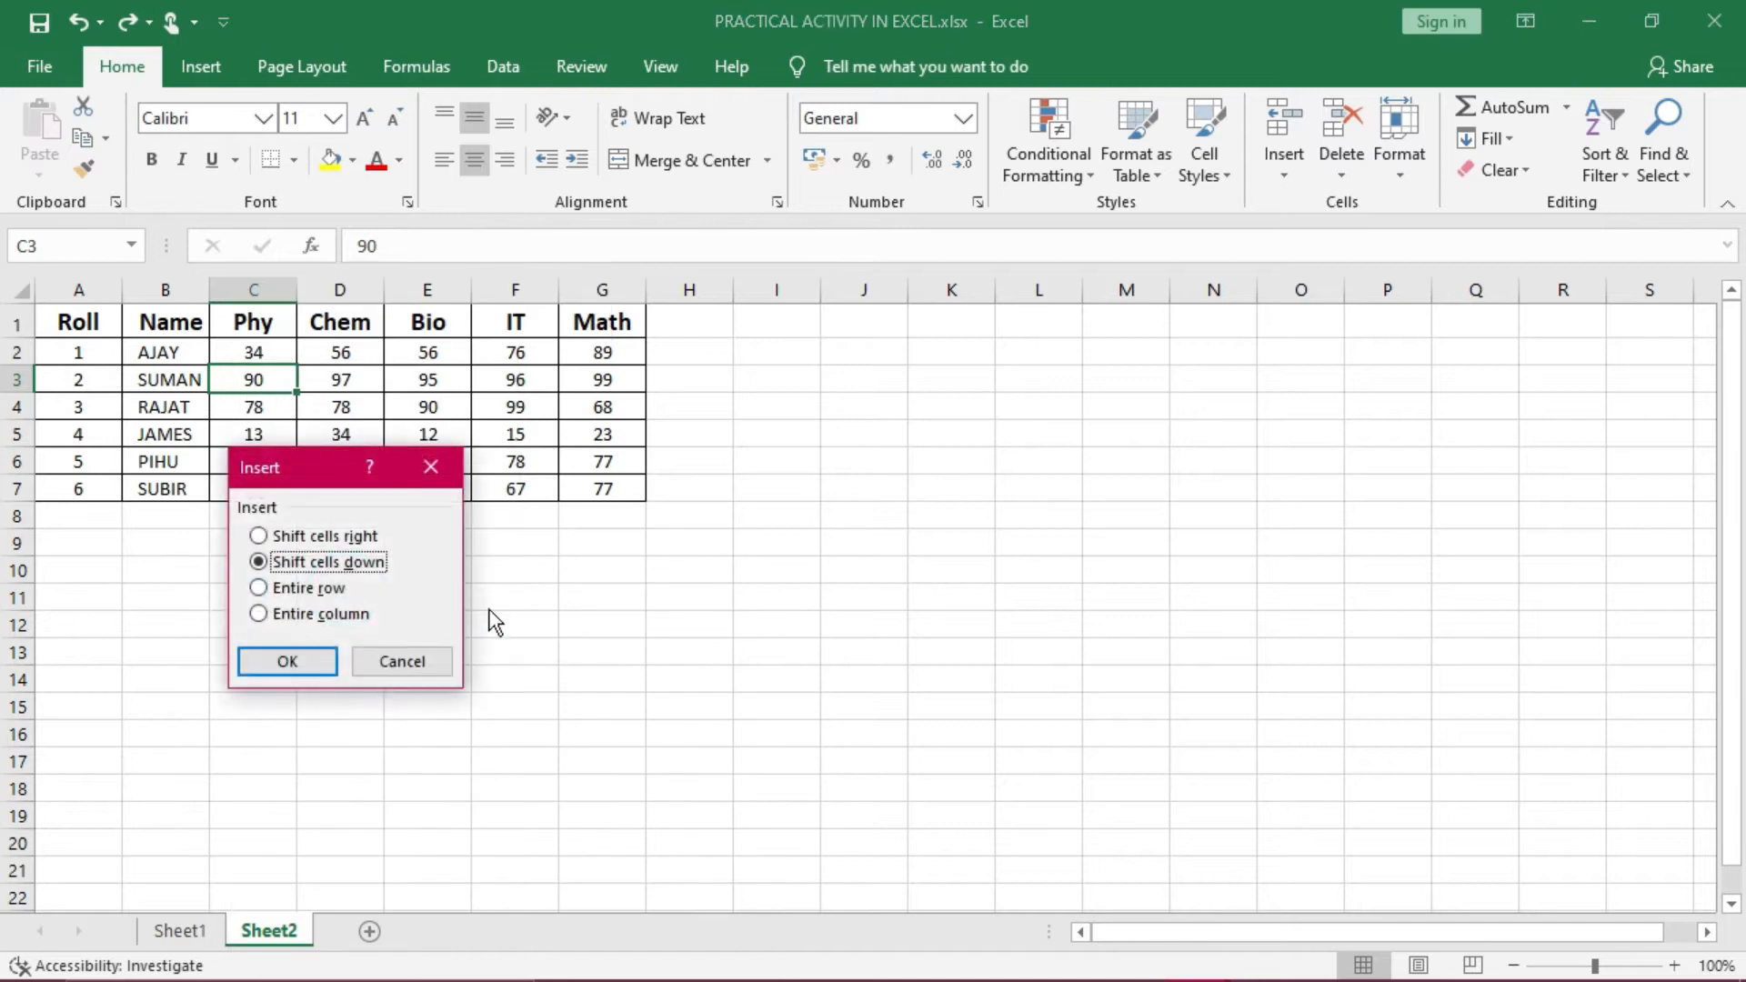
{"action": "left_click", "coordinate": [273, 589]}
{"action": "left_click", "coordinate": [308, 653]}
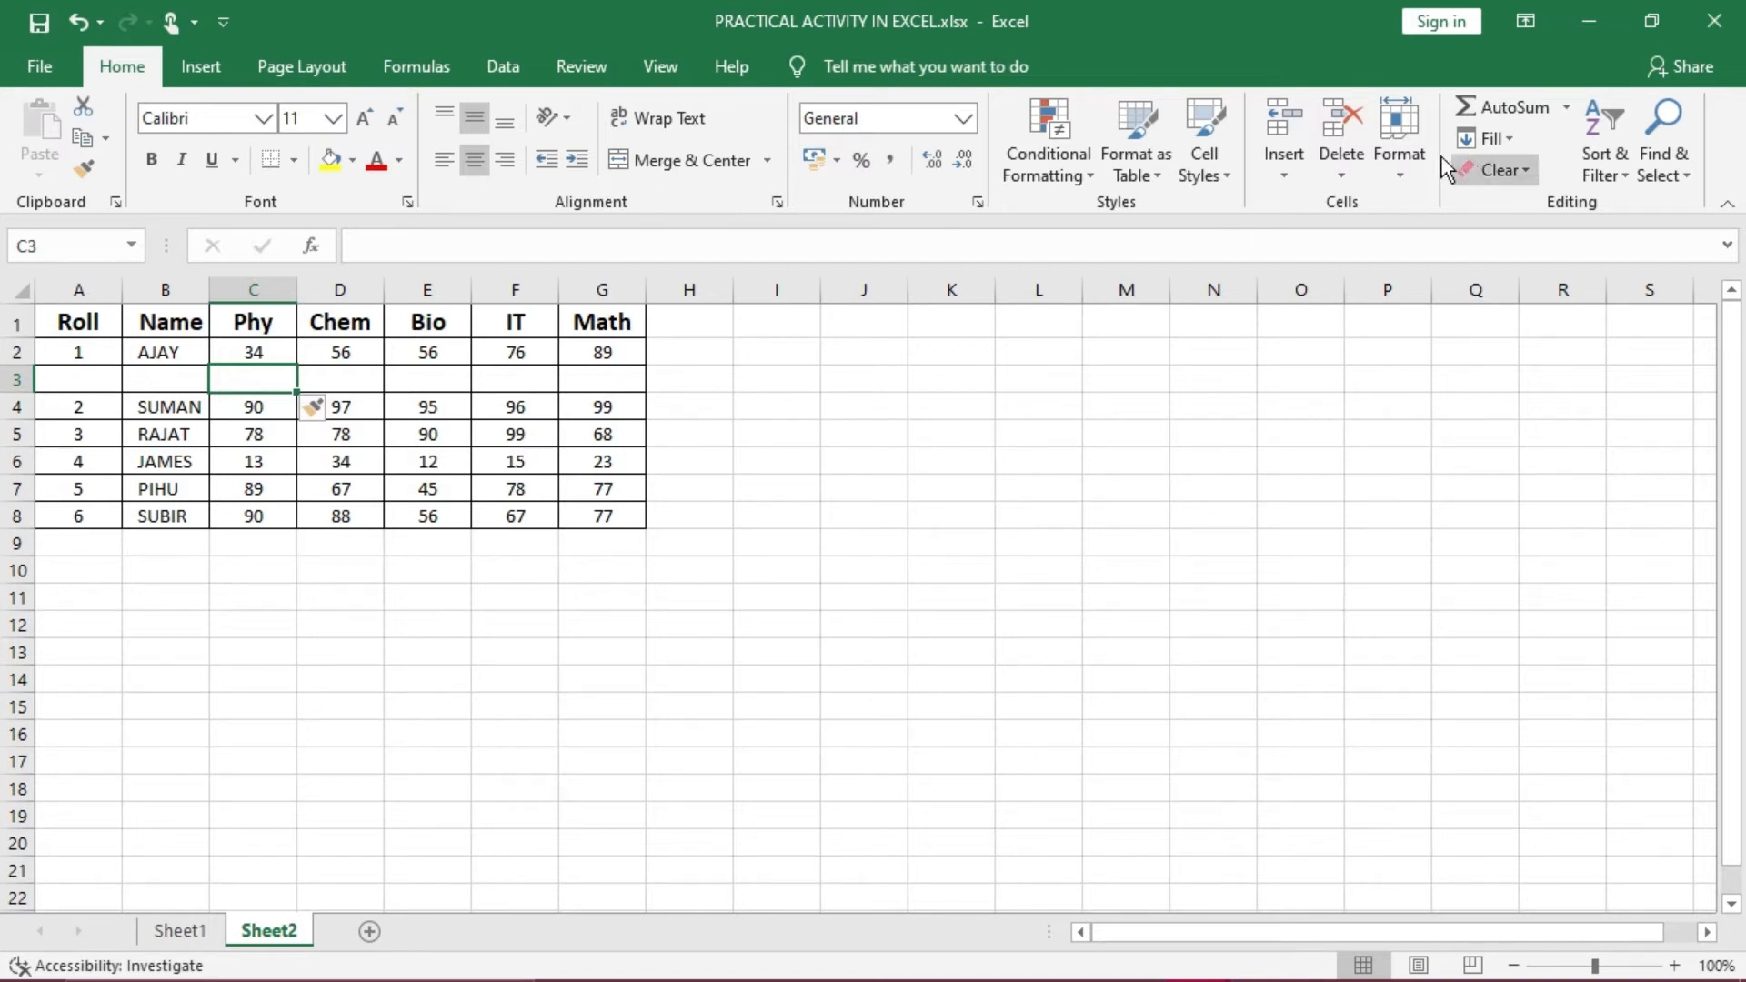
Delete the blank sheet row 3 from the marks table
{"action": "left_click", "coordinate": [1343, 175]}
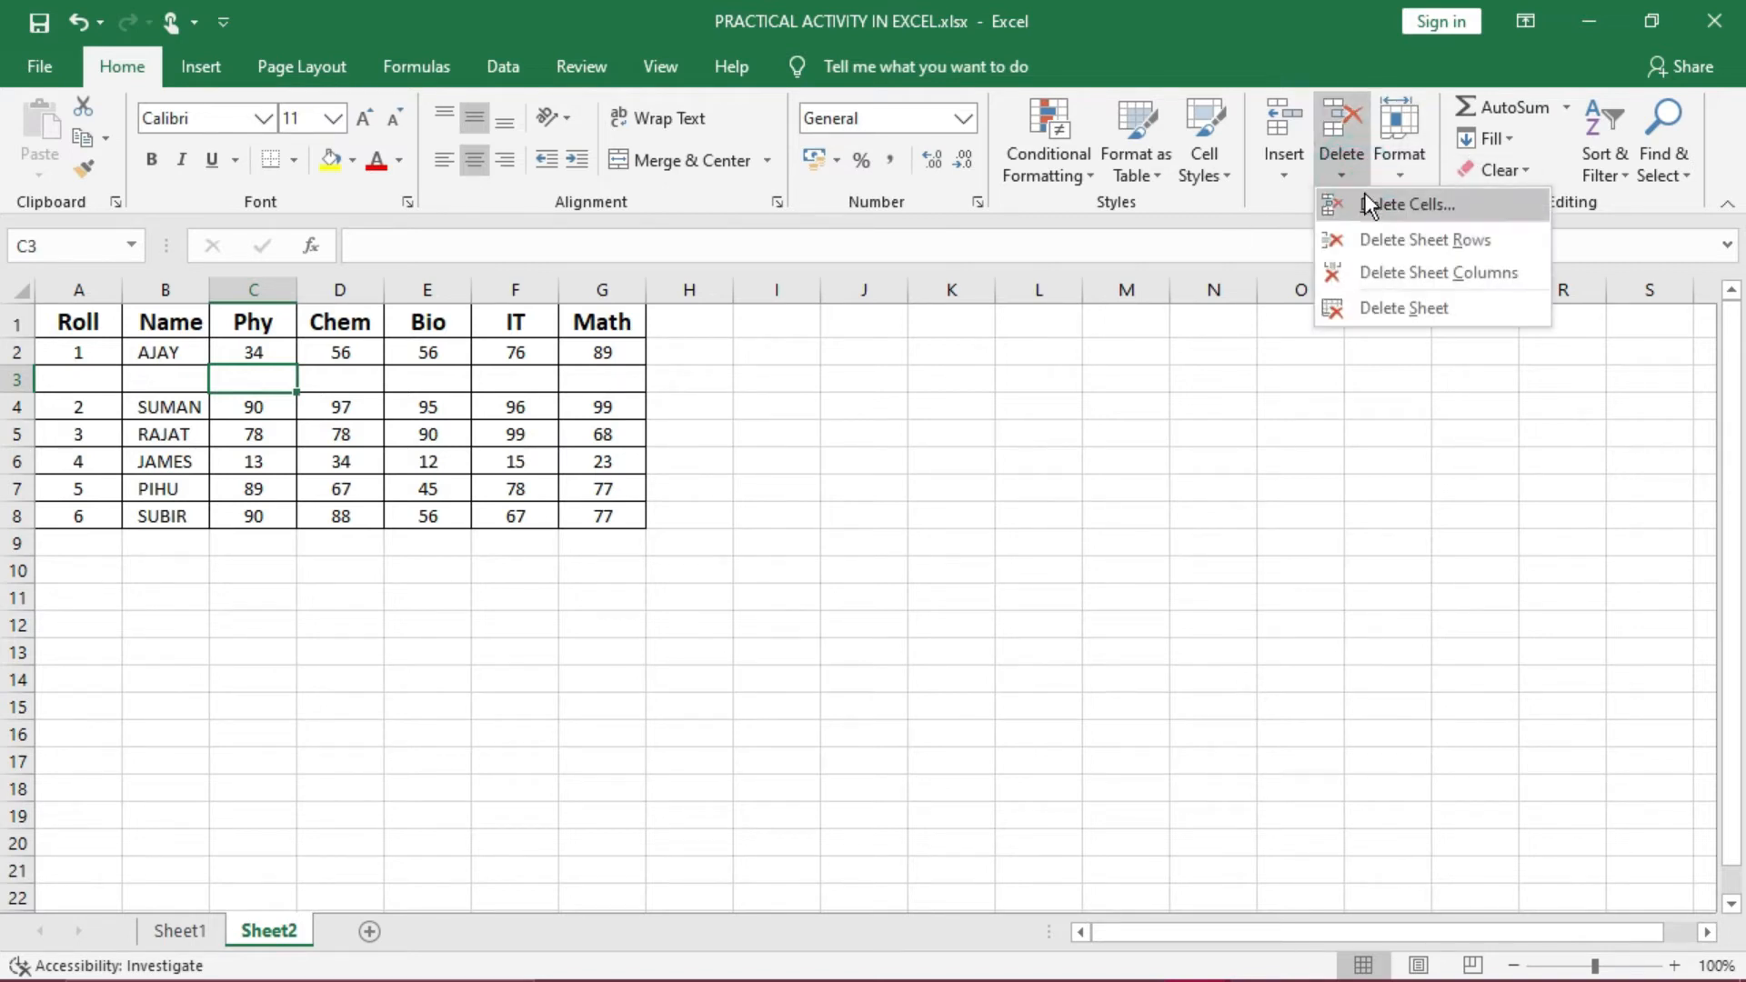
{"action": "left_click", "coordinate": [1387, 241]}
Insert a blank sheet column before the IT column, based on cell F3
{"action": "left_click", "coordinate": [517, 386]}
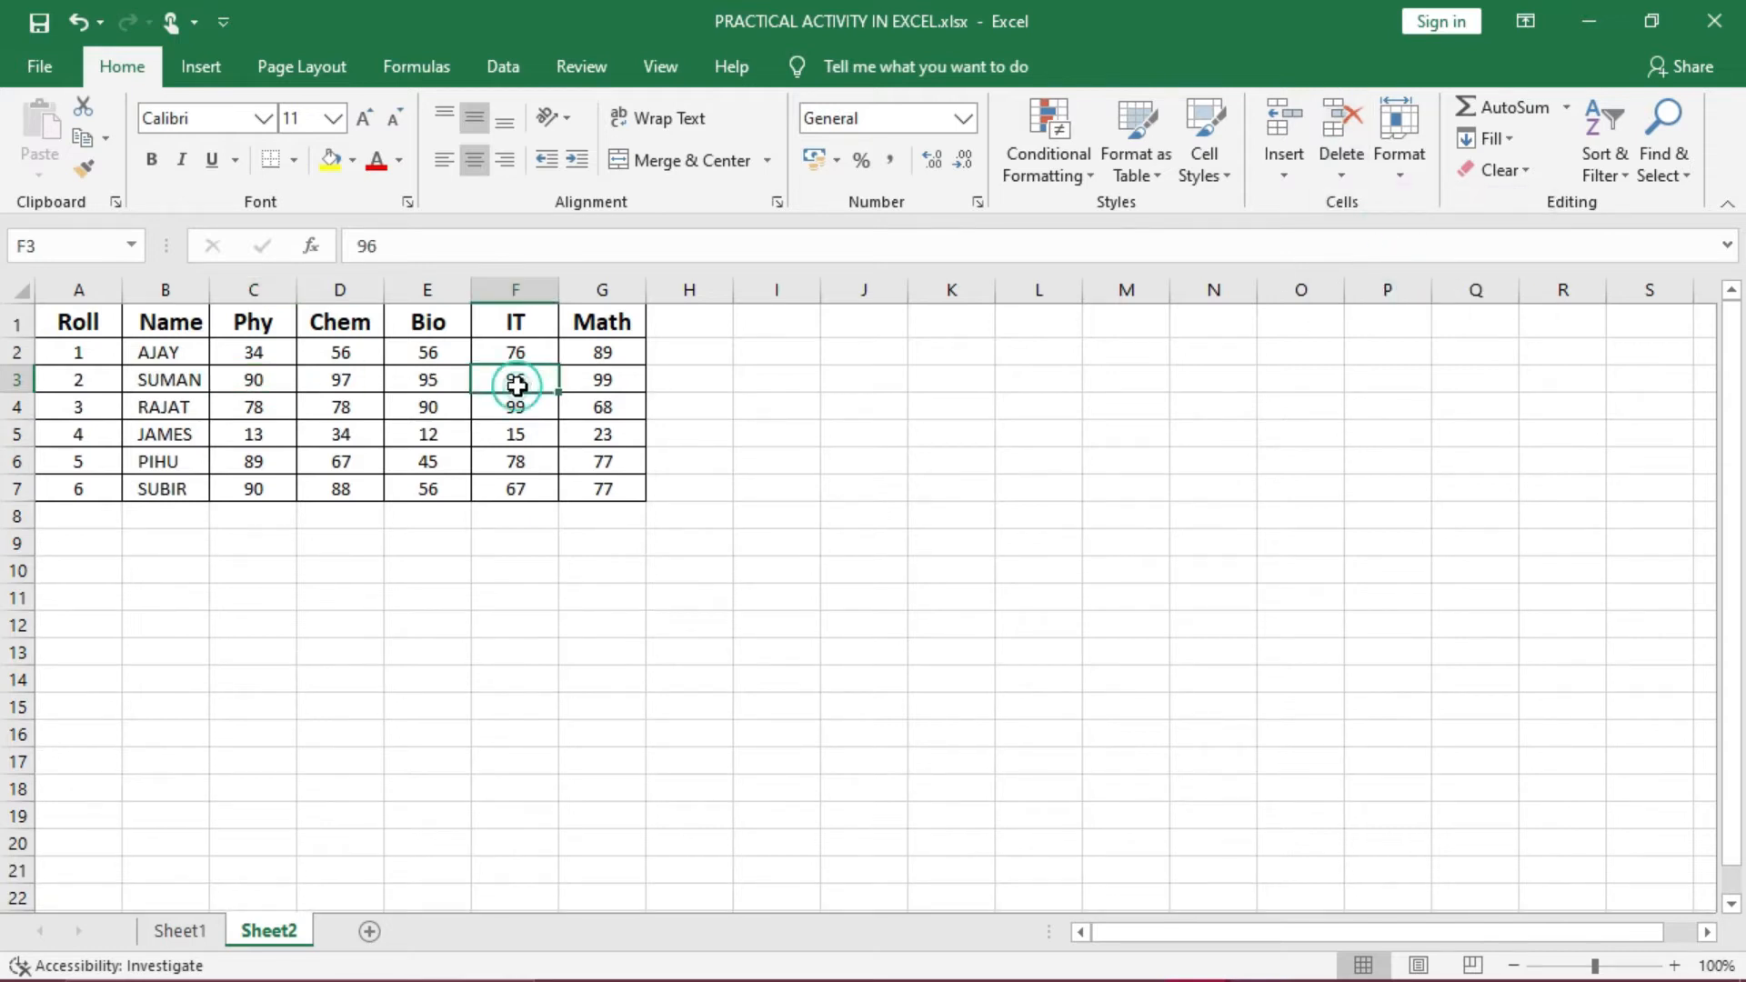
{"action": "left_click", "coordinate": [1281, 174]}
{"action": "left_click", "coordinate": [1319, 273]}
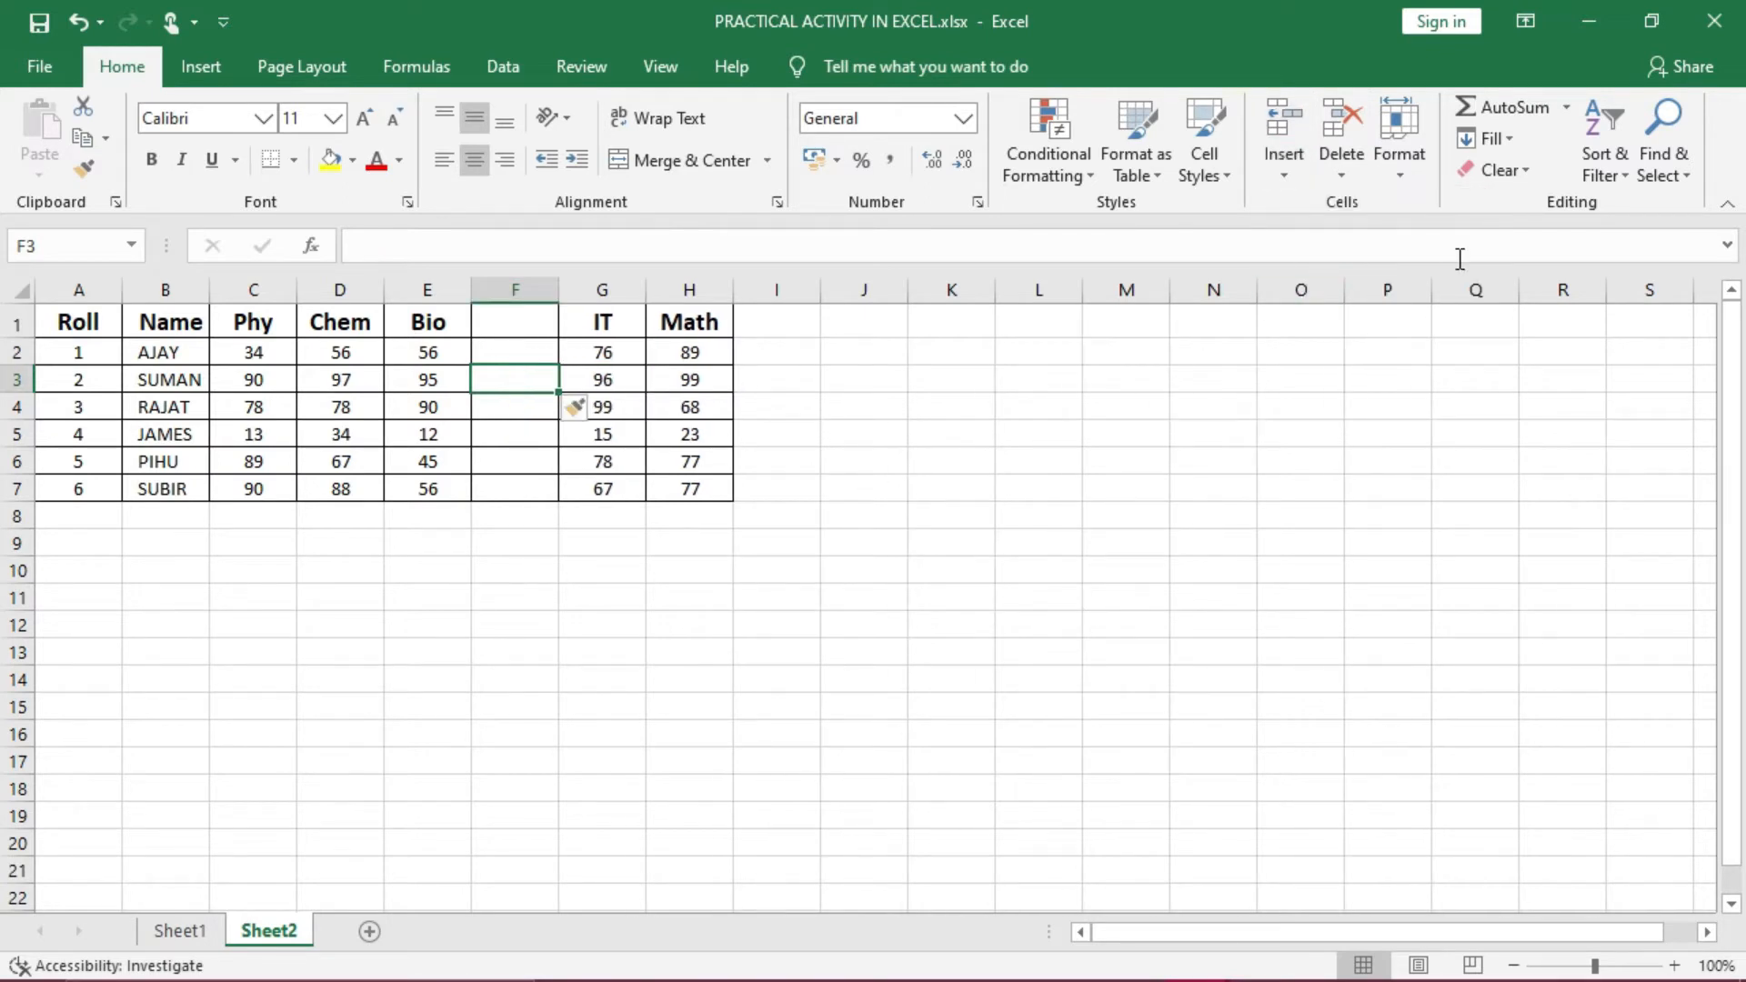
Delete the blank sheet column F between the Bio and IT columns
{"action": "left_click", "coordinate": [1355, 175]}
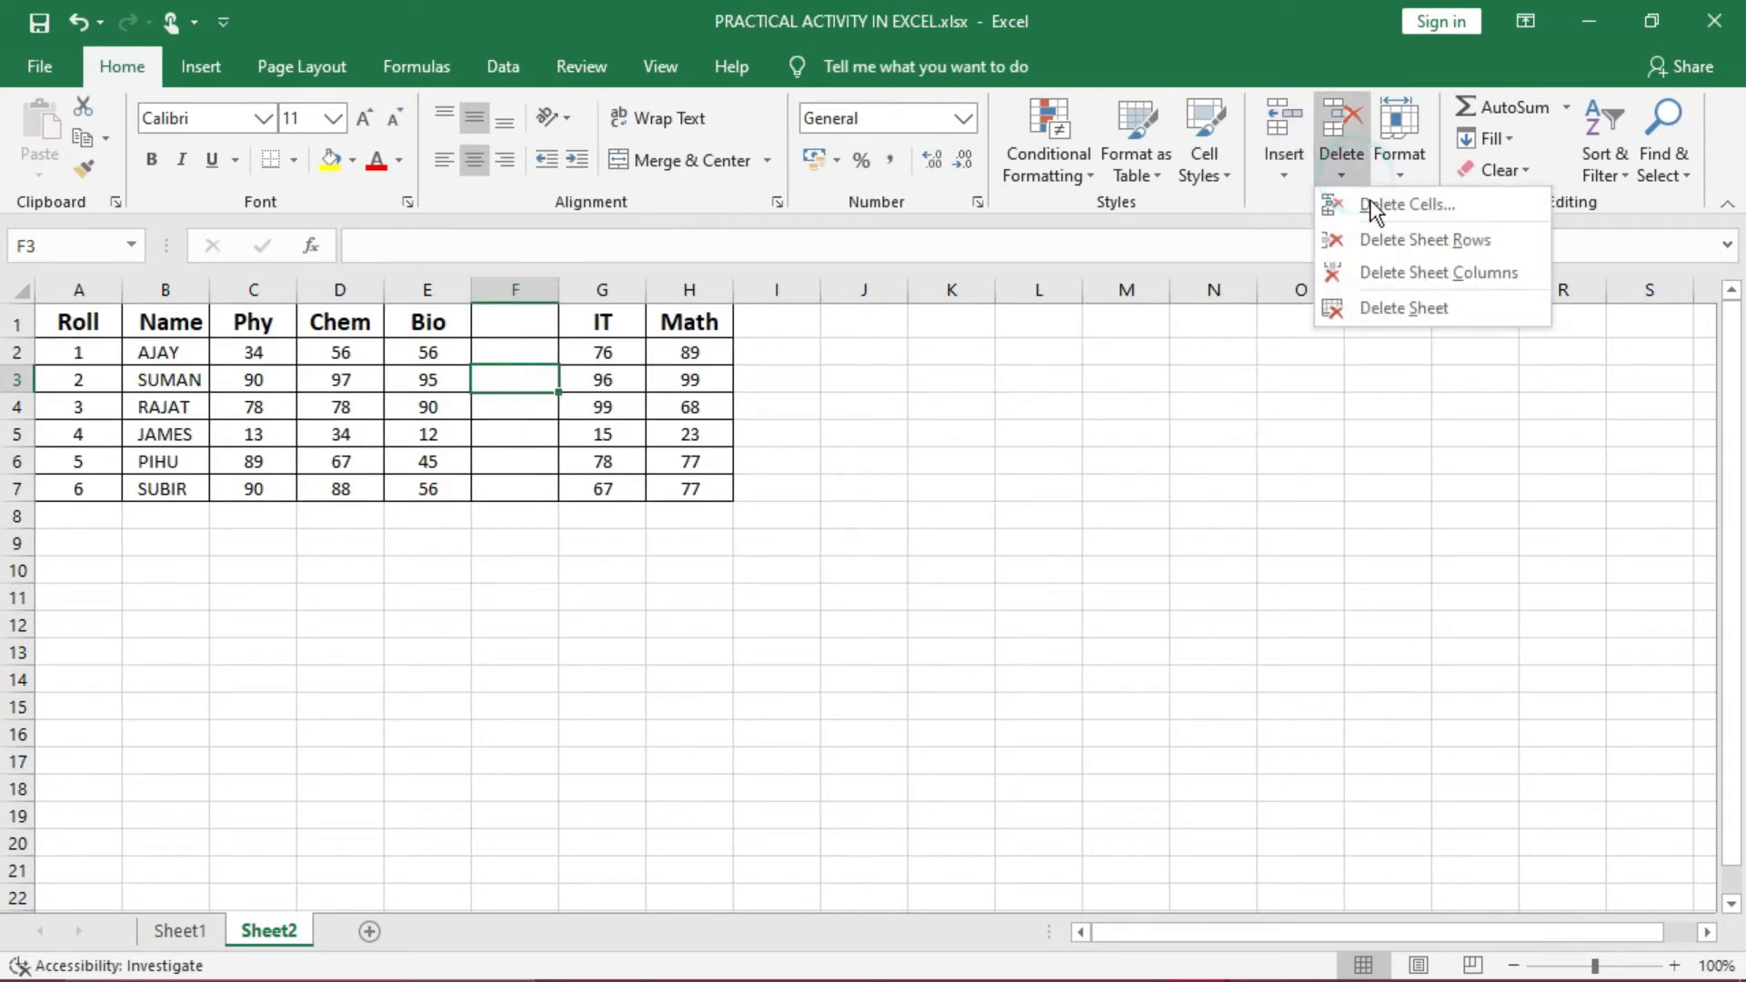
{"action": "left_click", "coordinate": [1405, 272]}
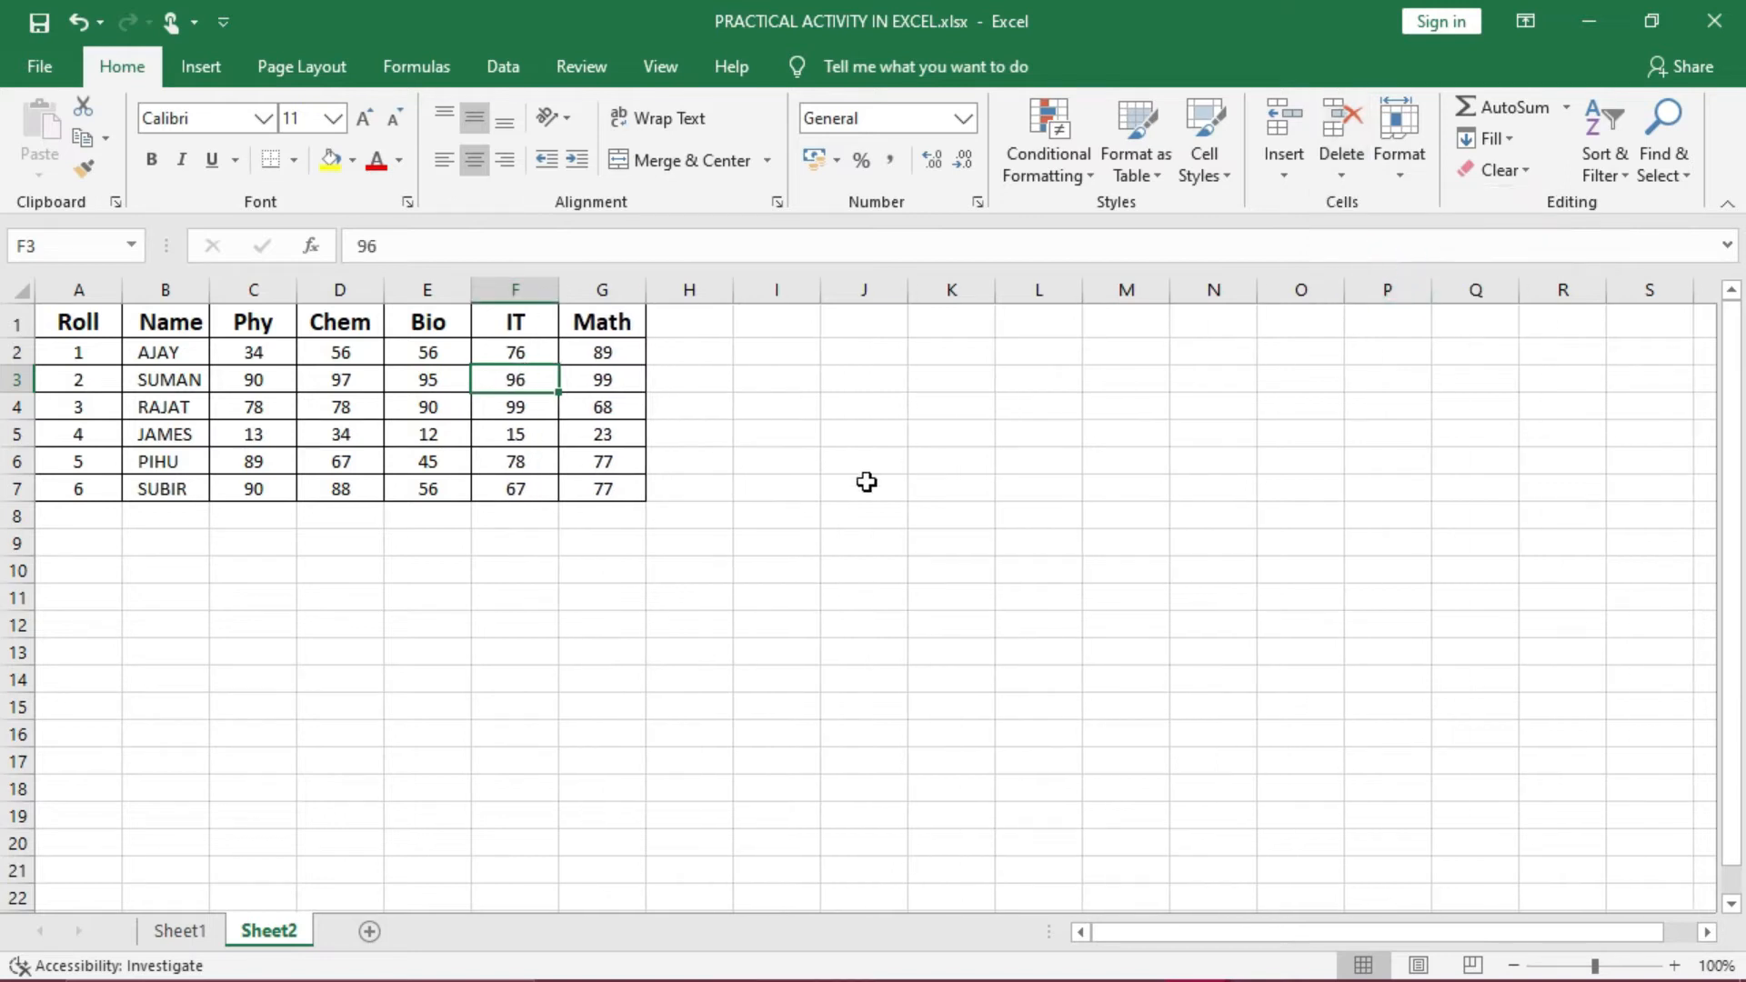
{"action": "left_click", "coordinate": [814, 535]}
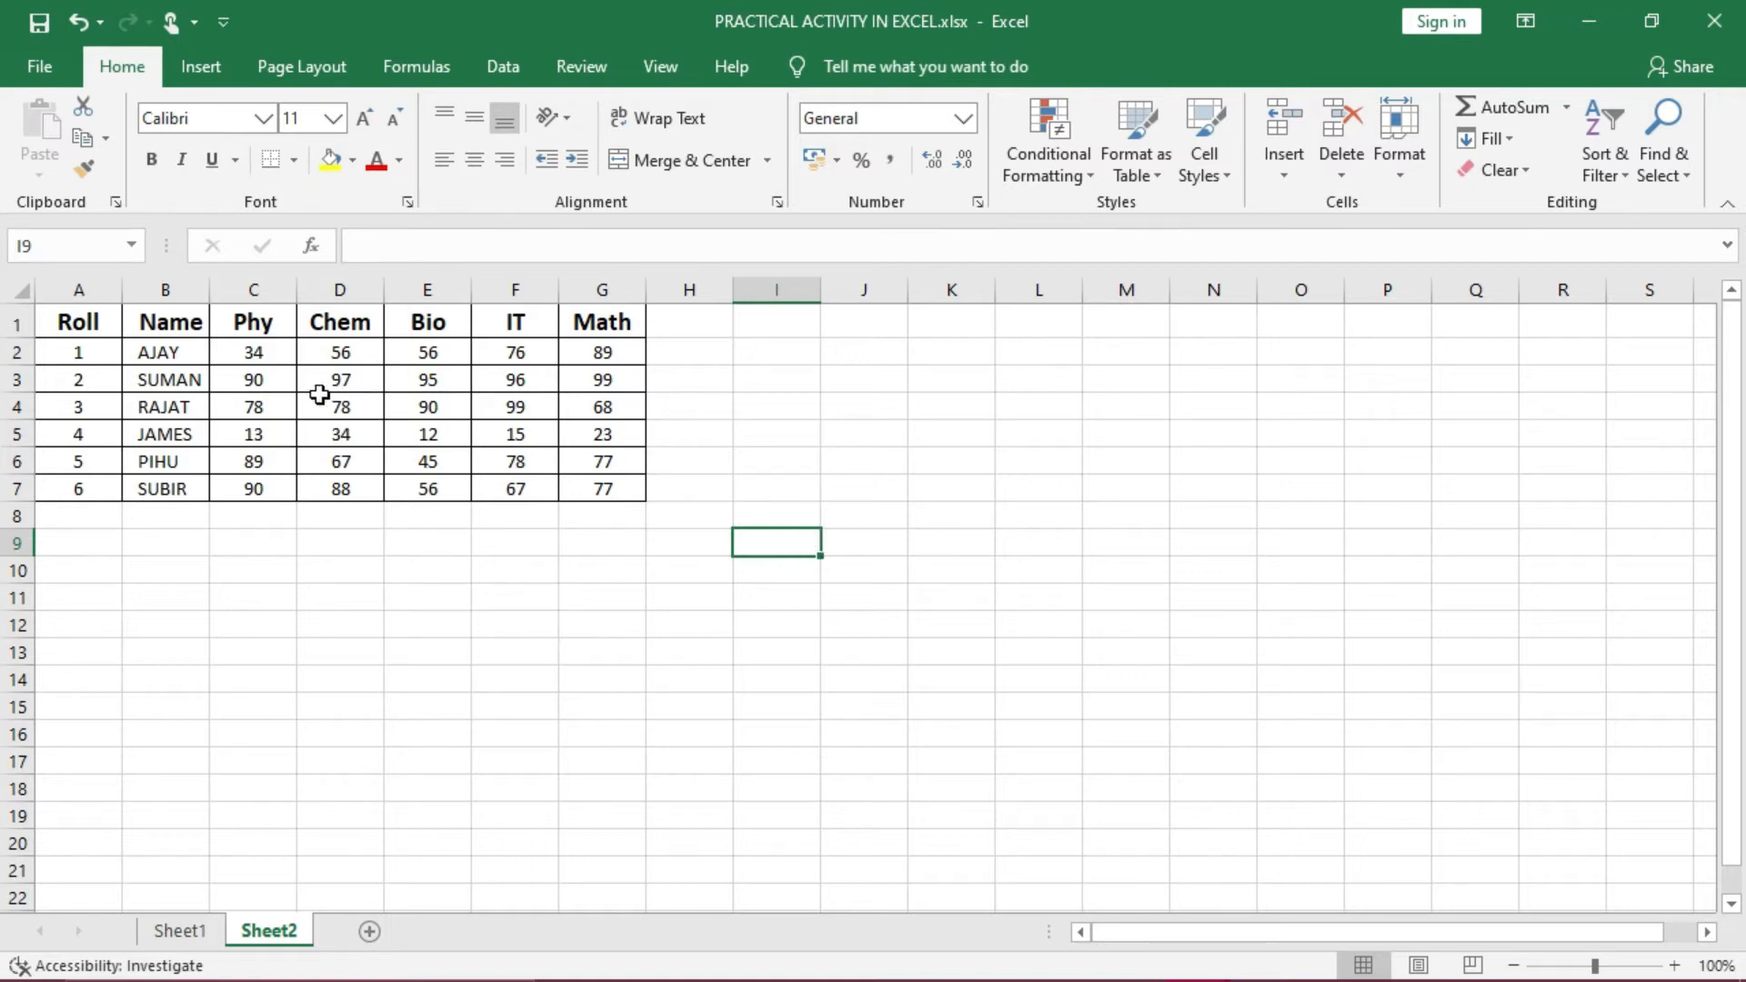
Insert three blank columns before the Name column, based on the range B2:D2, using the Entire column option
{"action": "left_click_drag", "start_coordinate": [185, 354], "coordinate": [279, 363]}
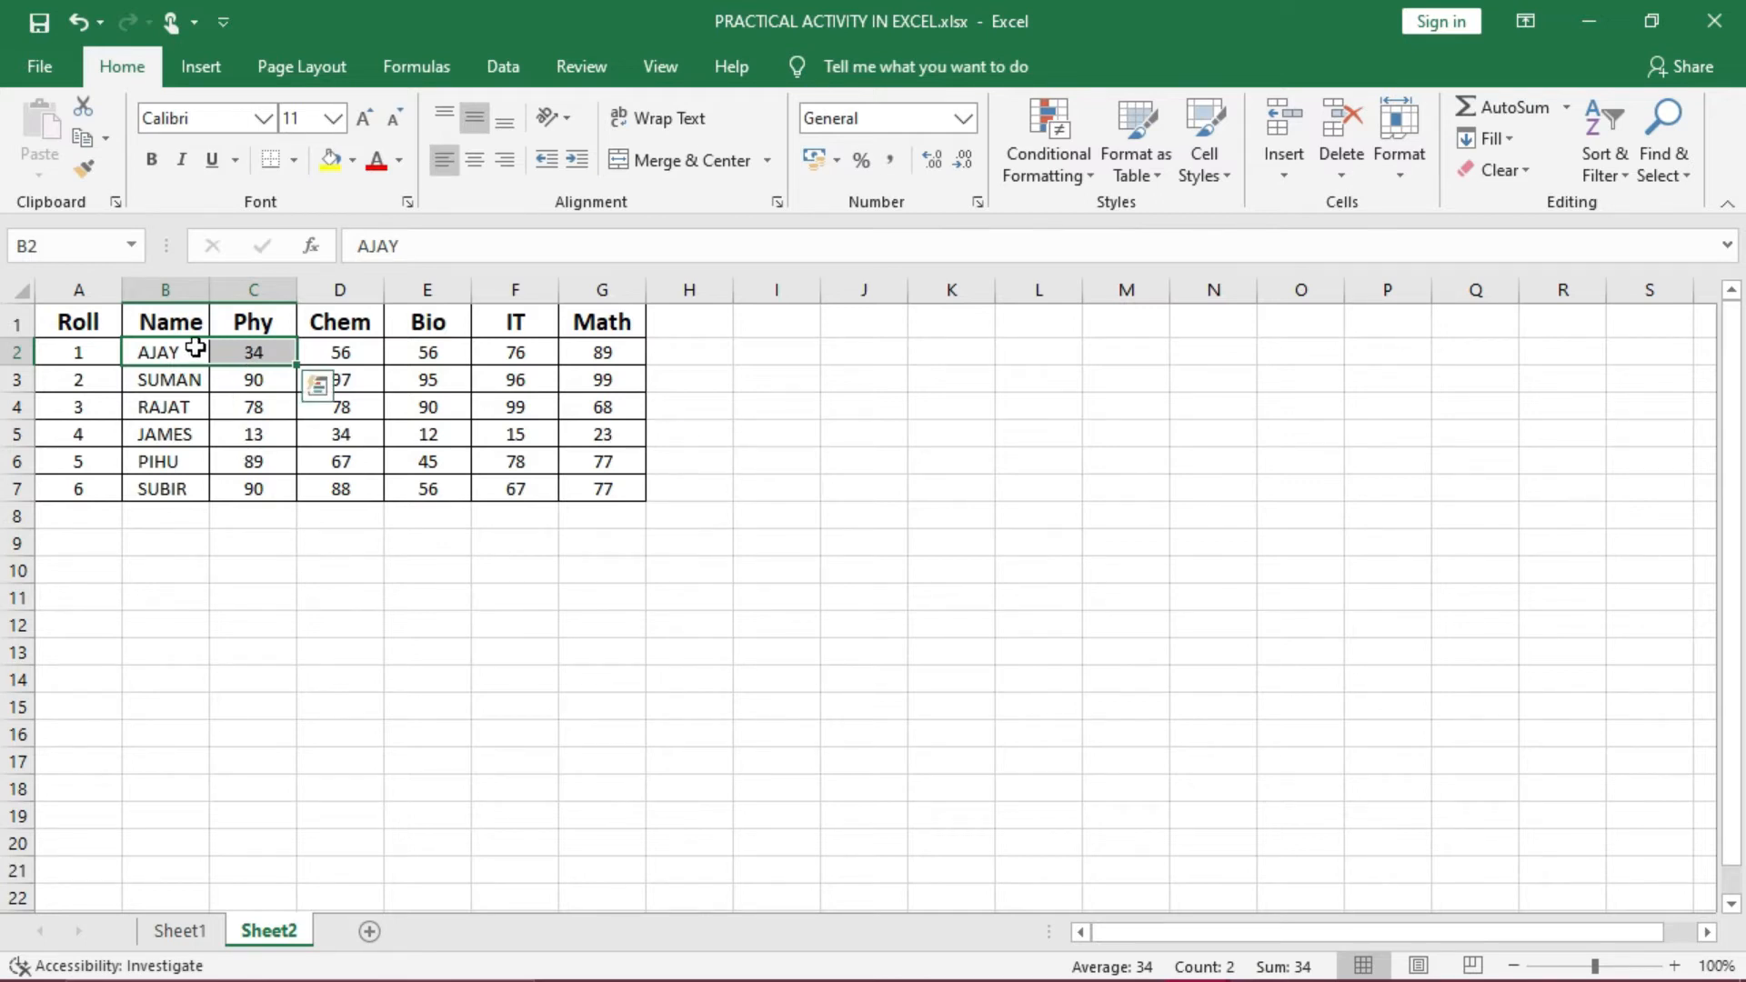
{"action": "left_click_drag", "start_coordinate": [191, 348], "coordinate": [336, 352]}
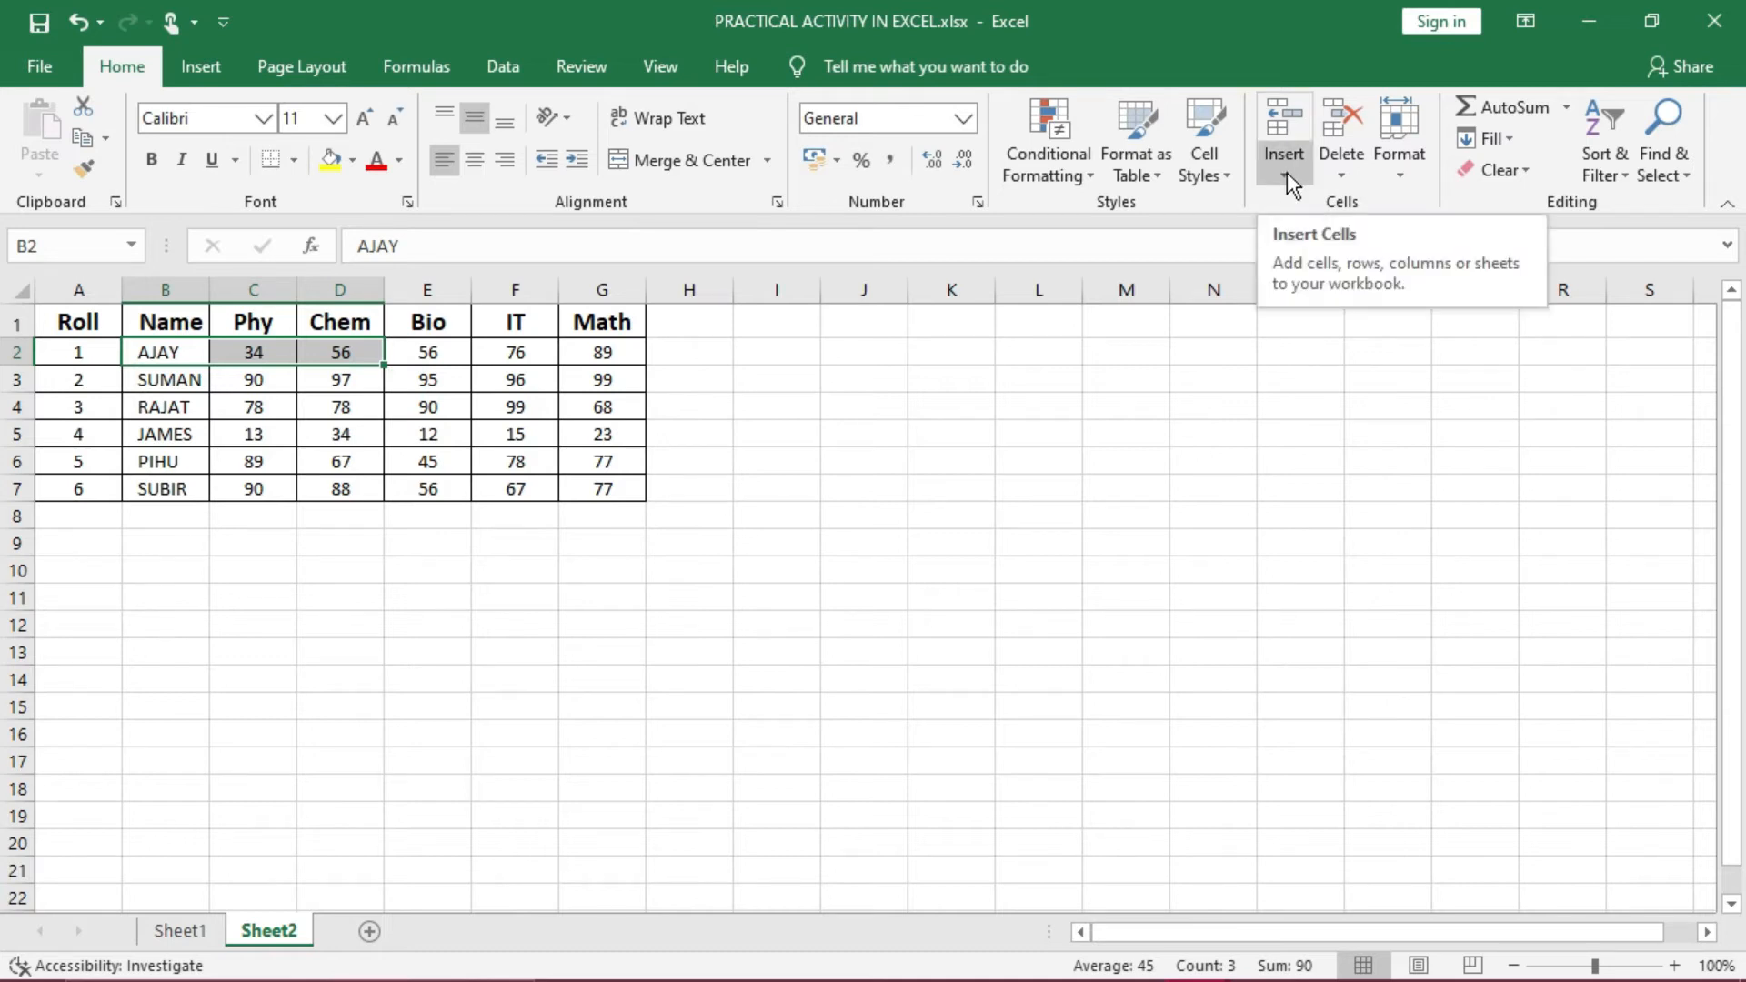
{"action": "right_click", "coordinate": [242, 348]}
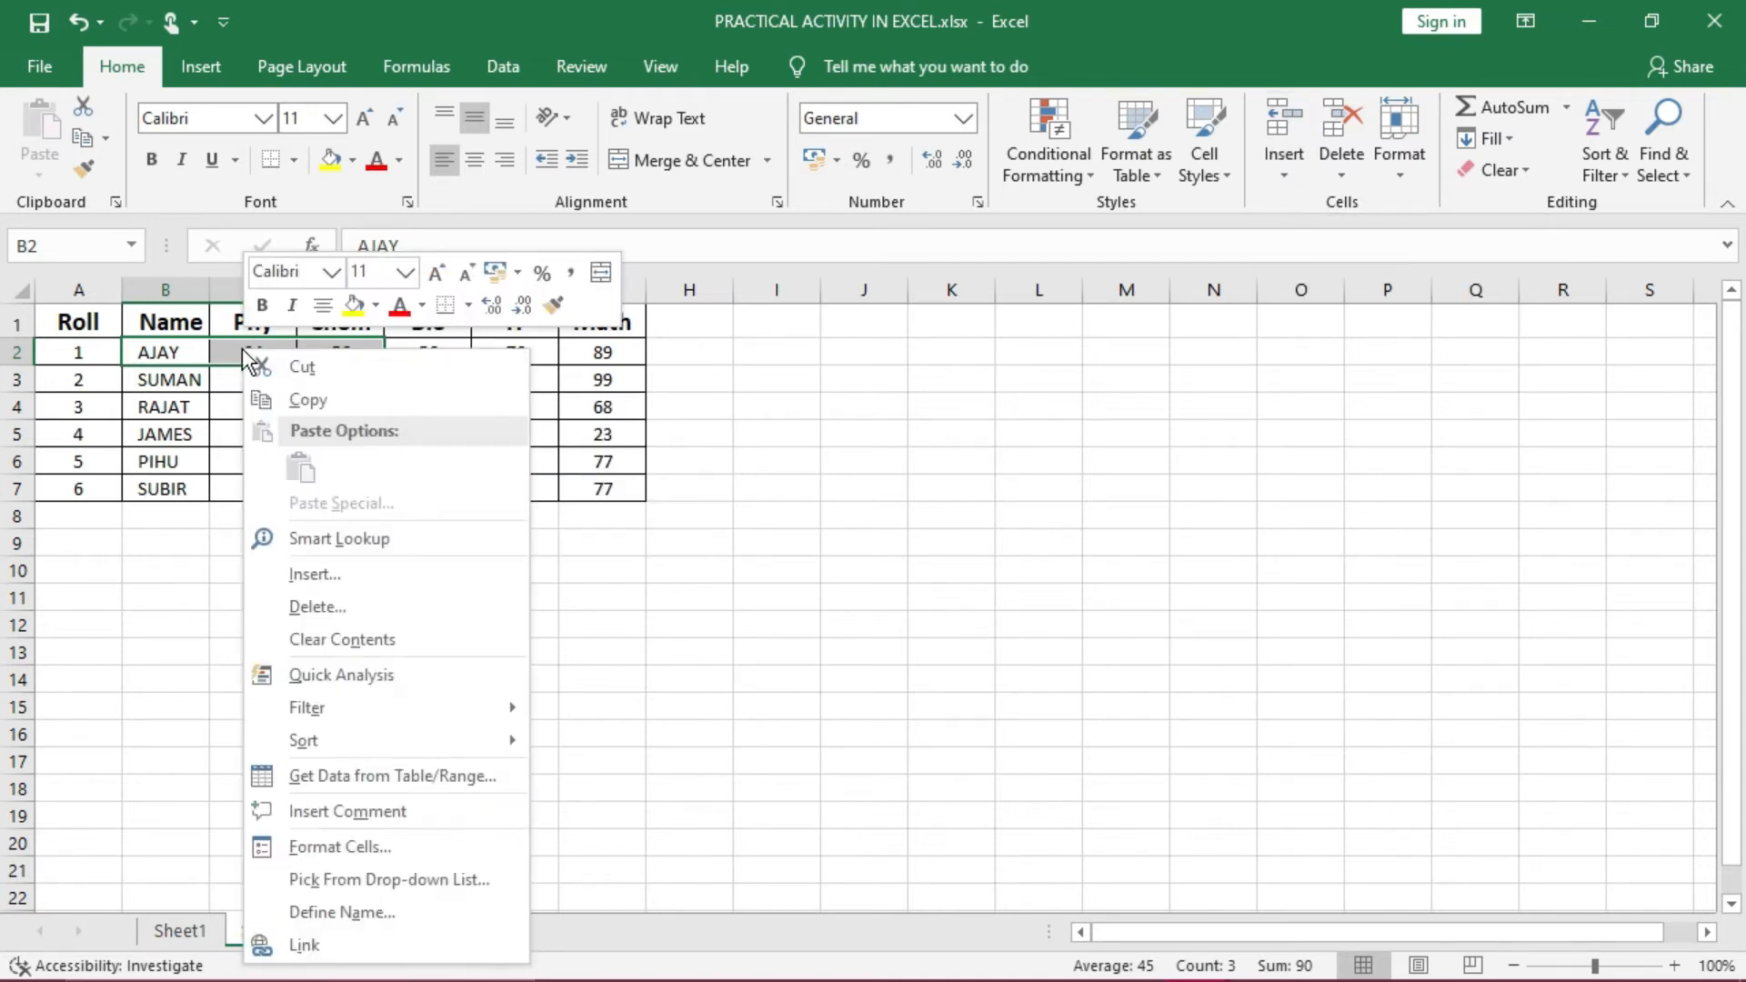
{"action": "left_click", "coordinate": [324, 575]}
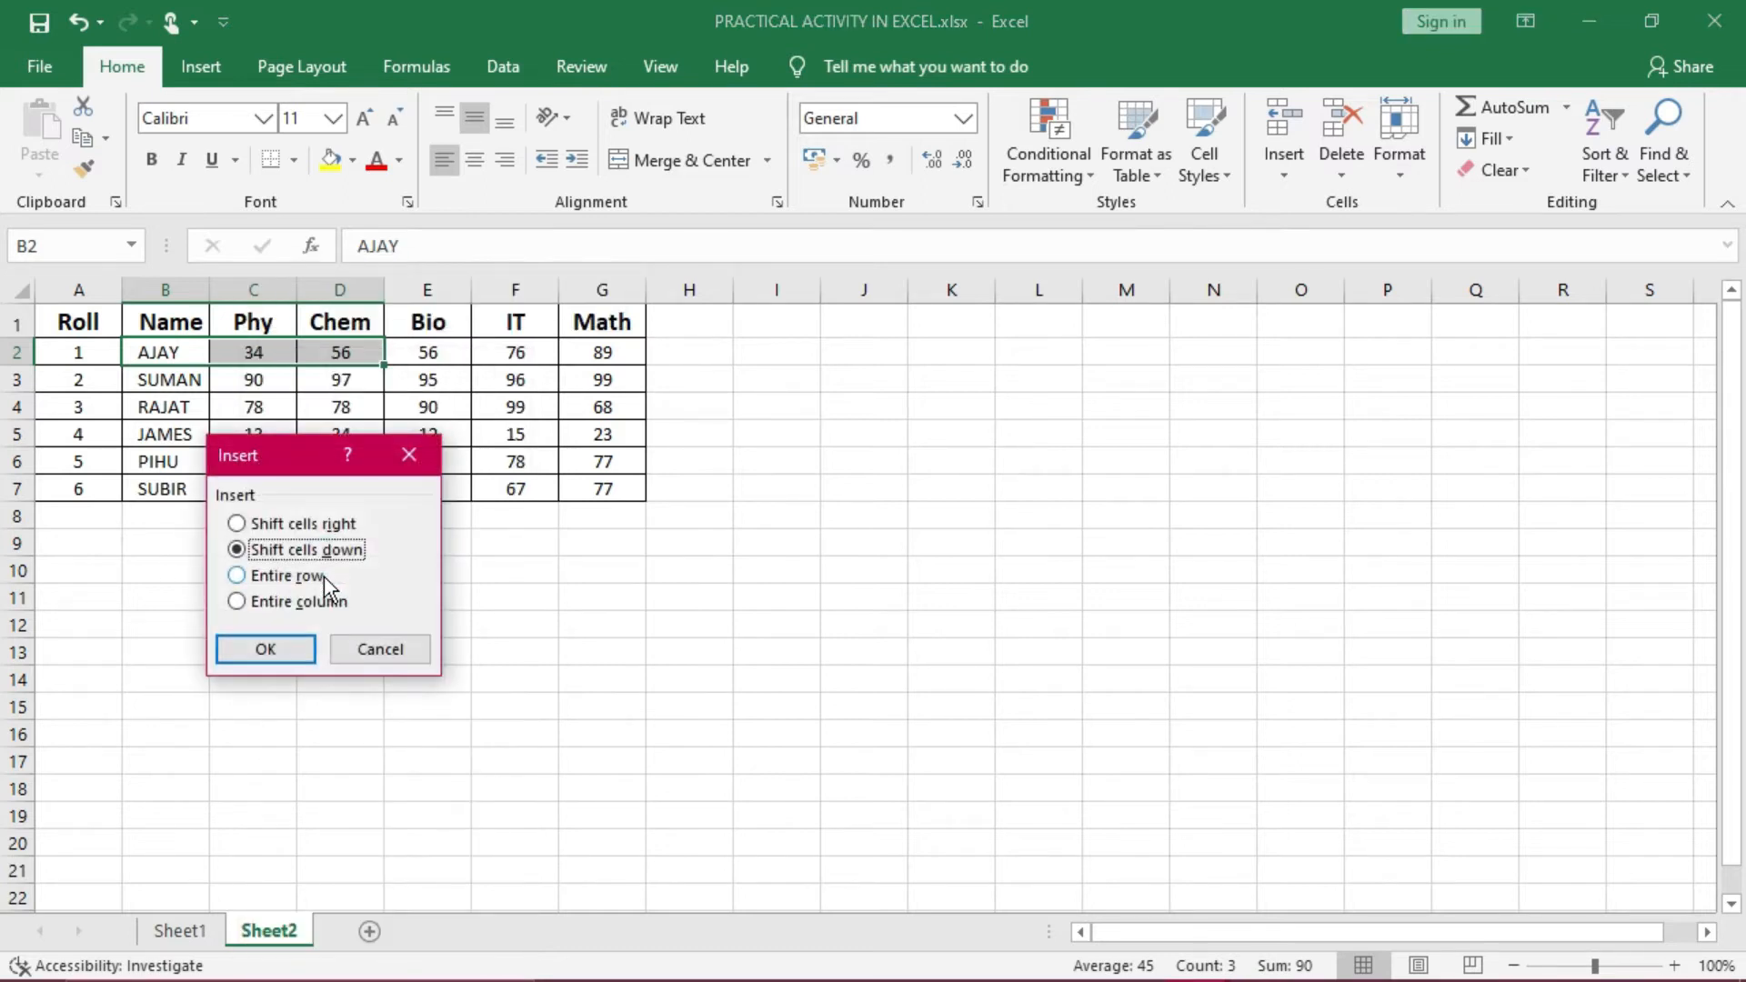
{"action": "left_click", "coordinate": [280, 461]}
{"action": "left_click_drag", "start_coordinate": [280, 461], "coordinate": [947, 416]}
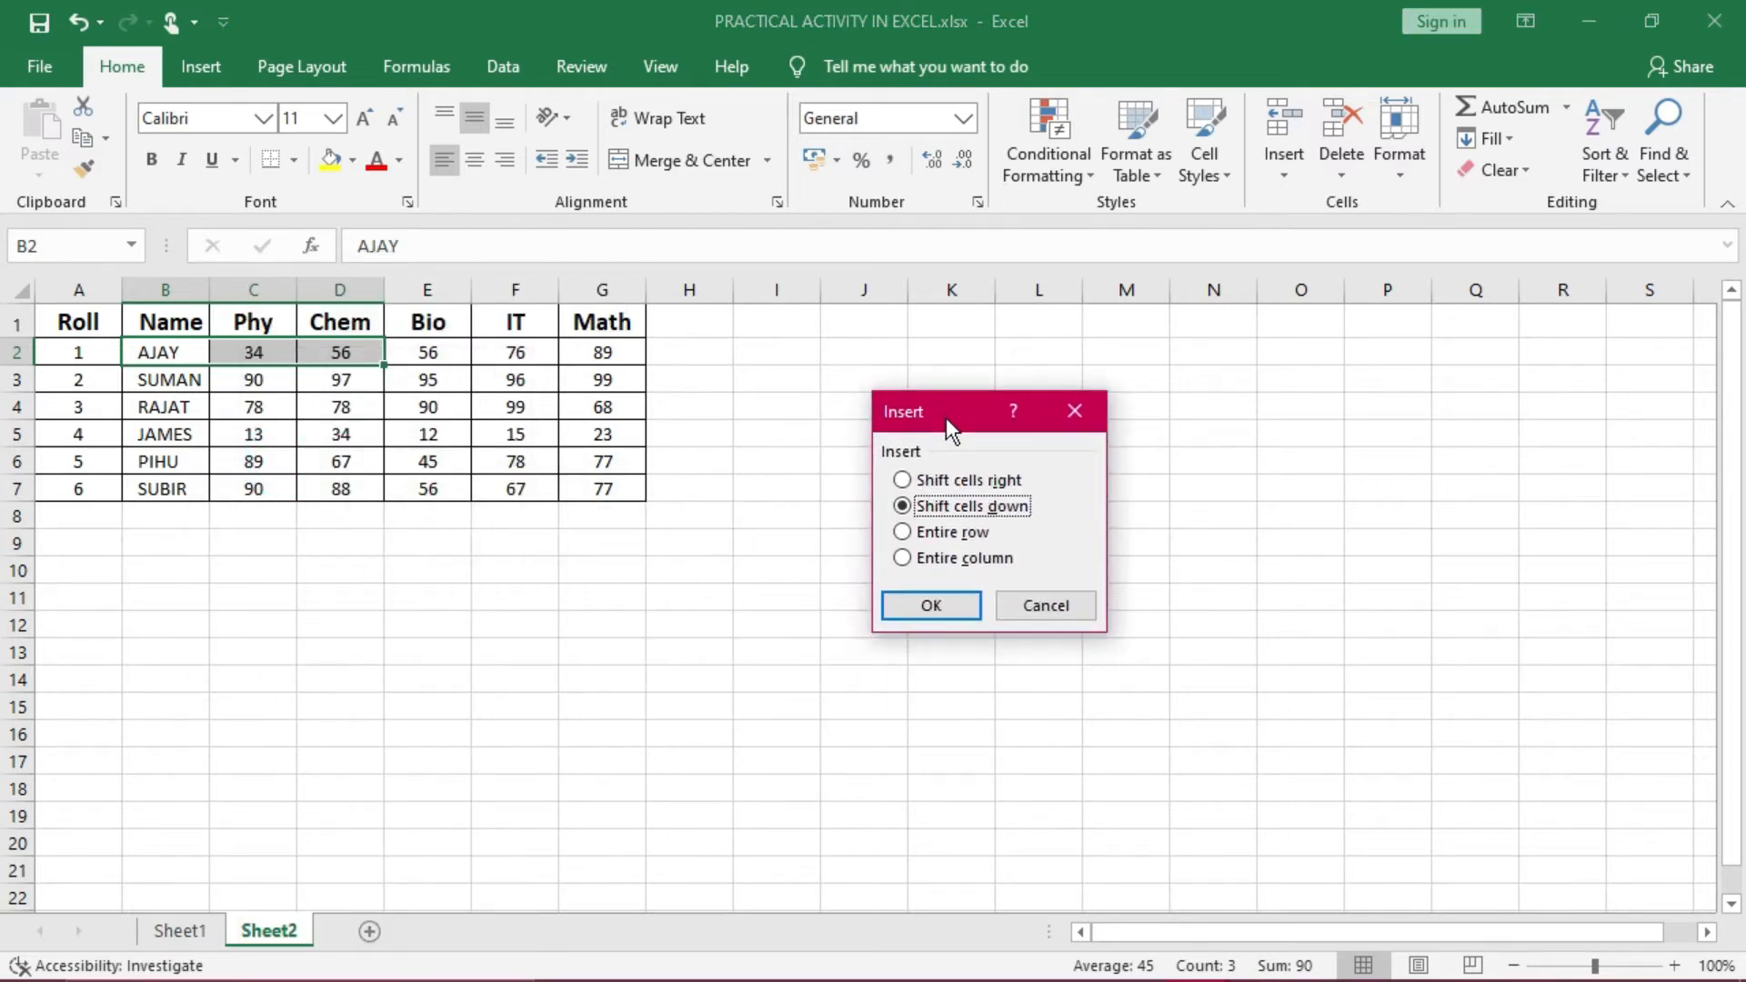
{"action": "left_click", "coordinate": [946, 557]}
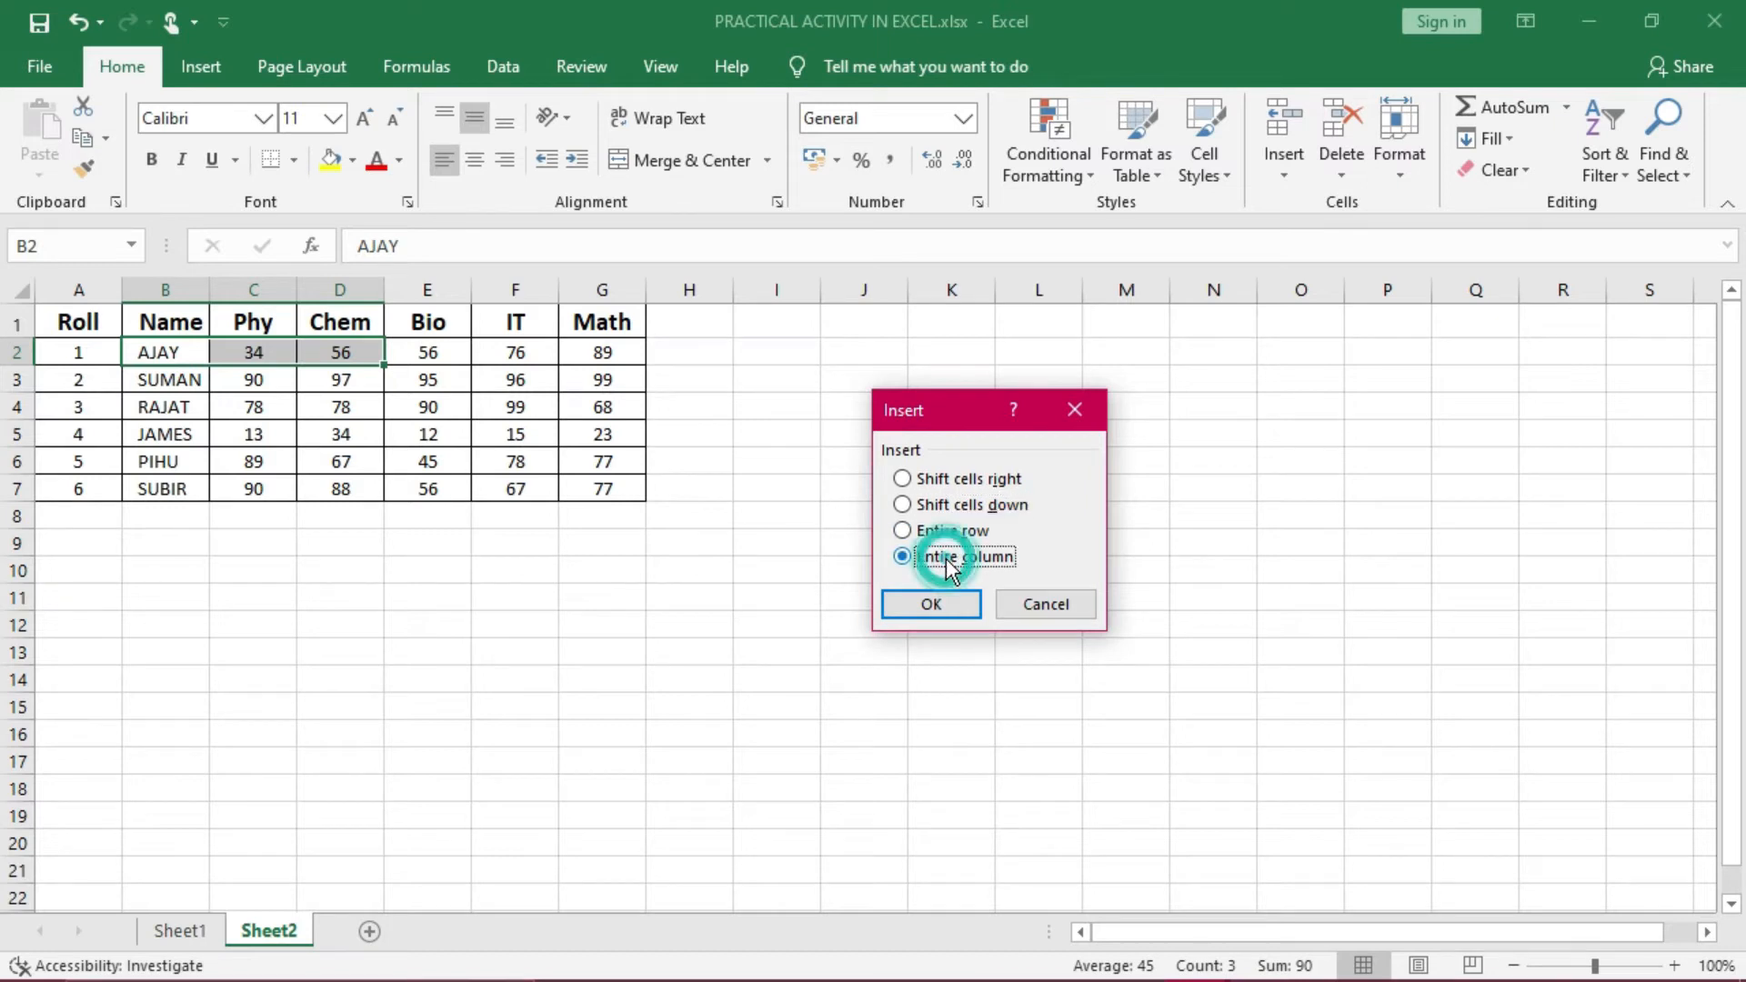
{"action": "left_click", "coordinate": [949, 606]}
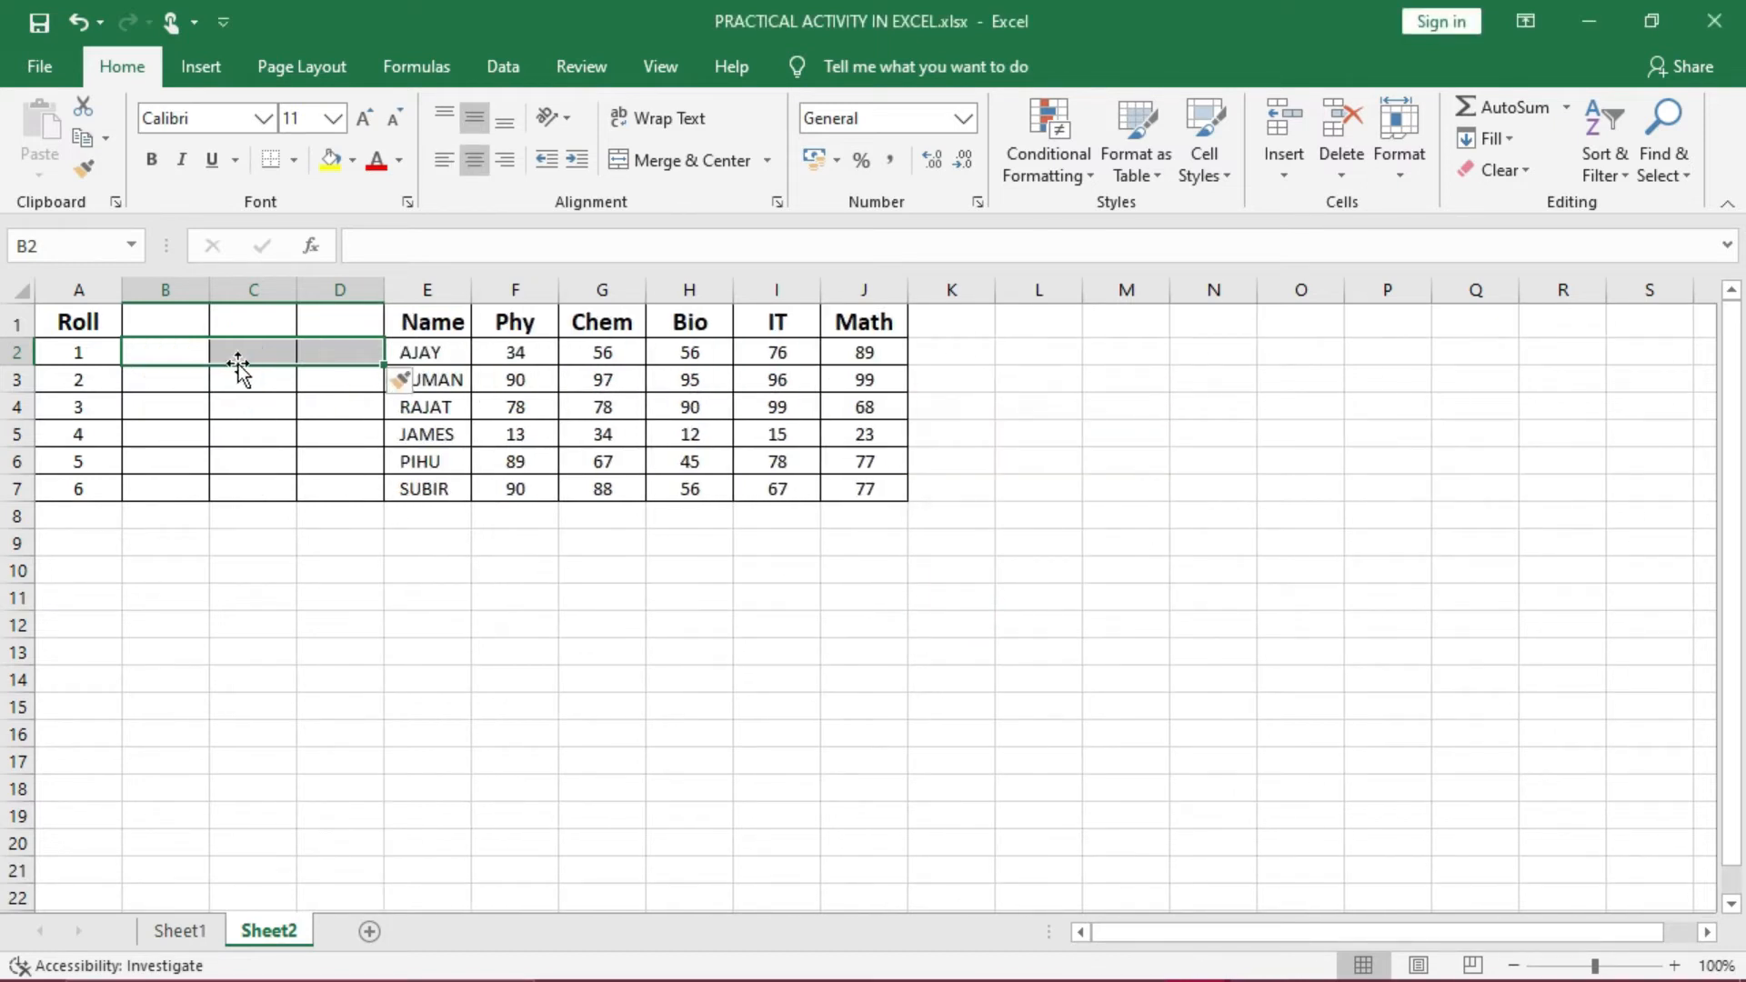
Delete the three blank columns B to D, based on the range B1:D2, using the Entire column option
{"action": "left_click", "coordinate": [589, 608]}
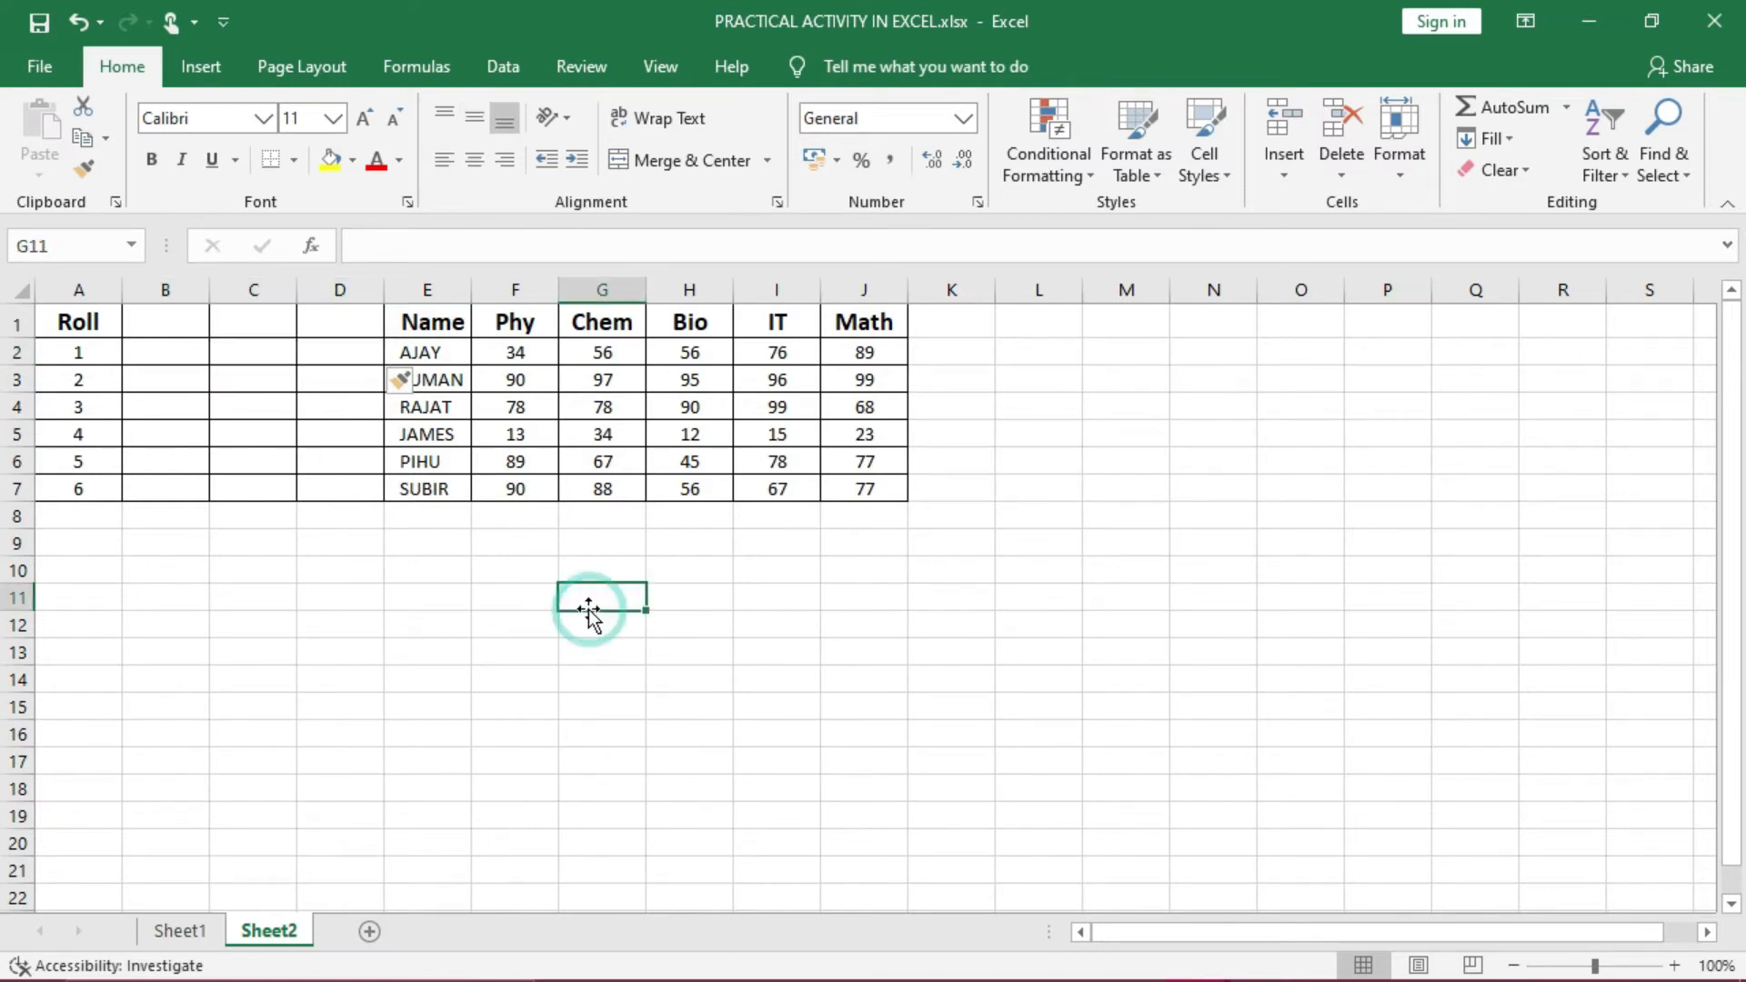
{"action": "left_click", "coordinate": [169, 341]}
{"action": "left_click_drag", "start_coordinate": [213, 350], "coordinate": [330, 364]}
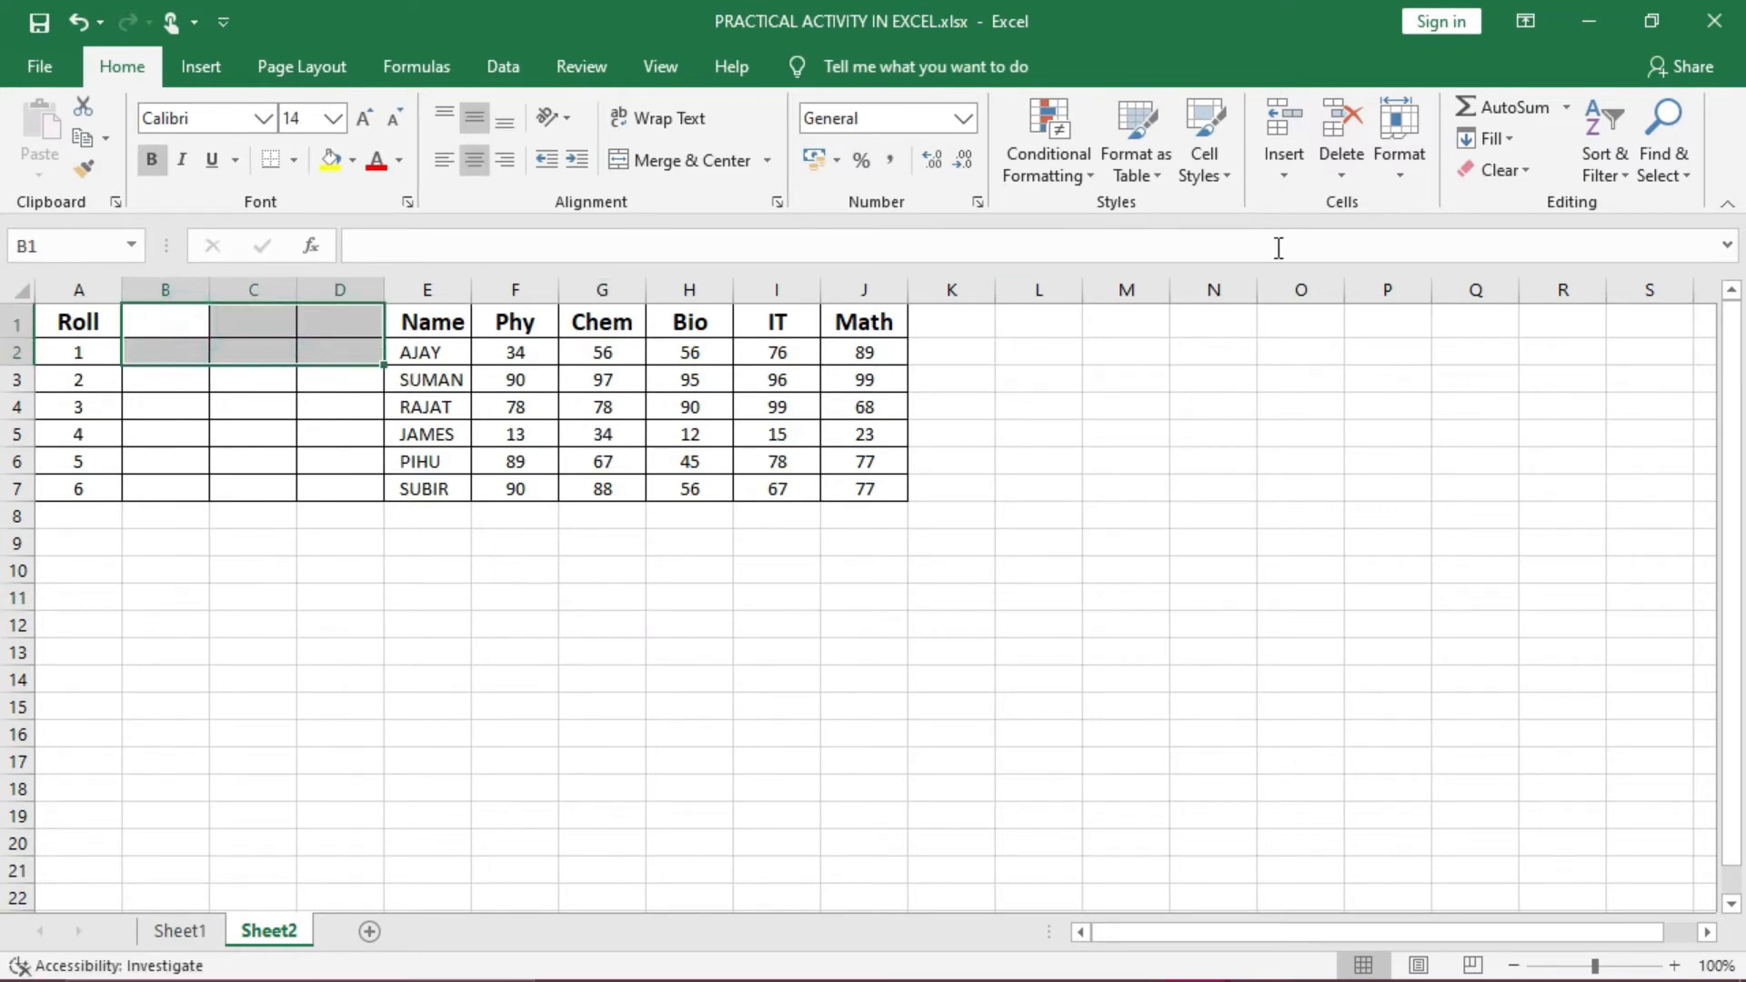
{"action": "left_click", "coordinate": [1344, 177]}
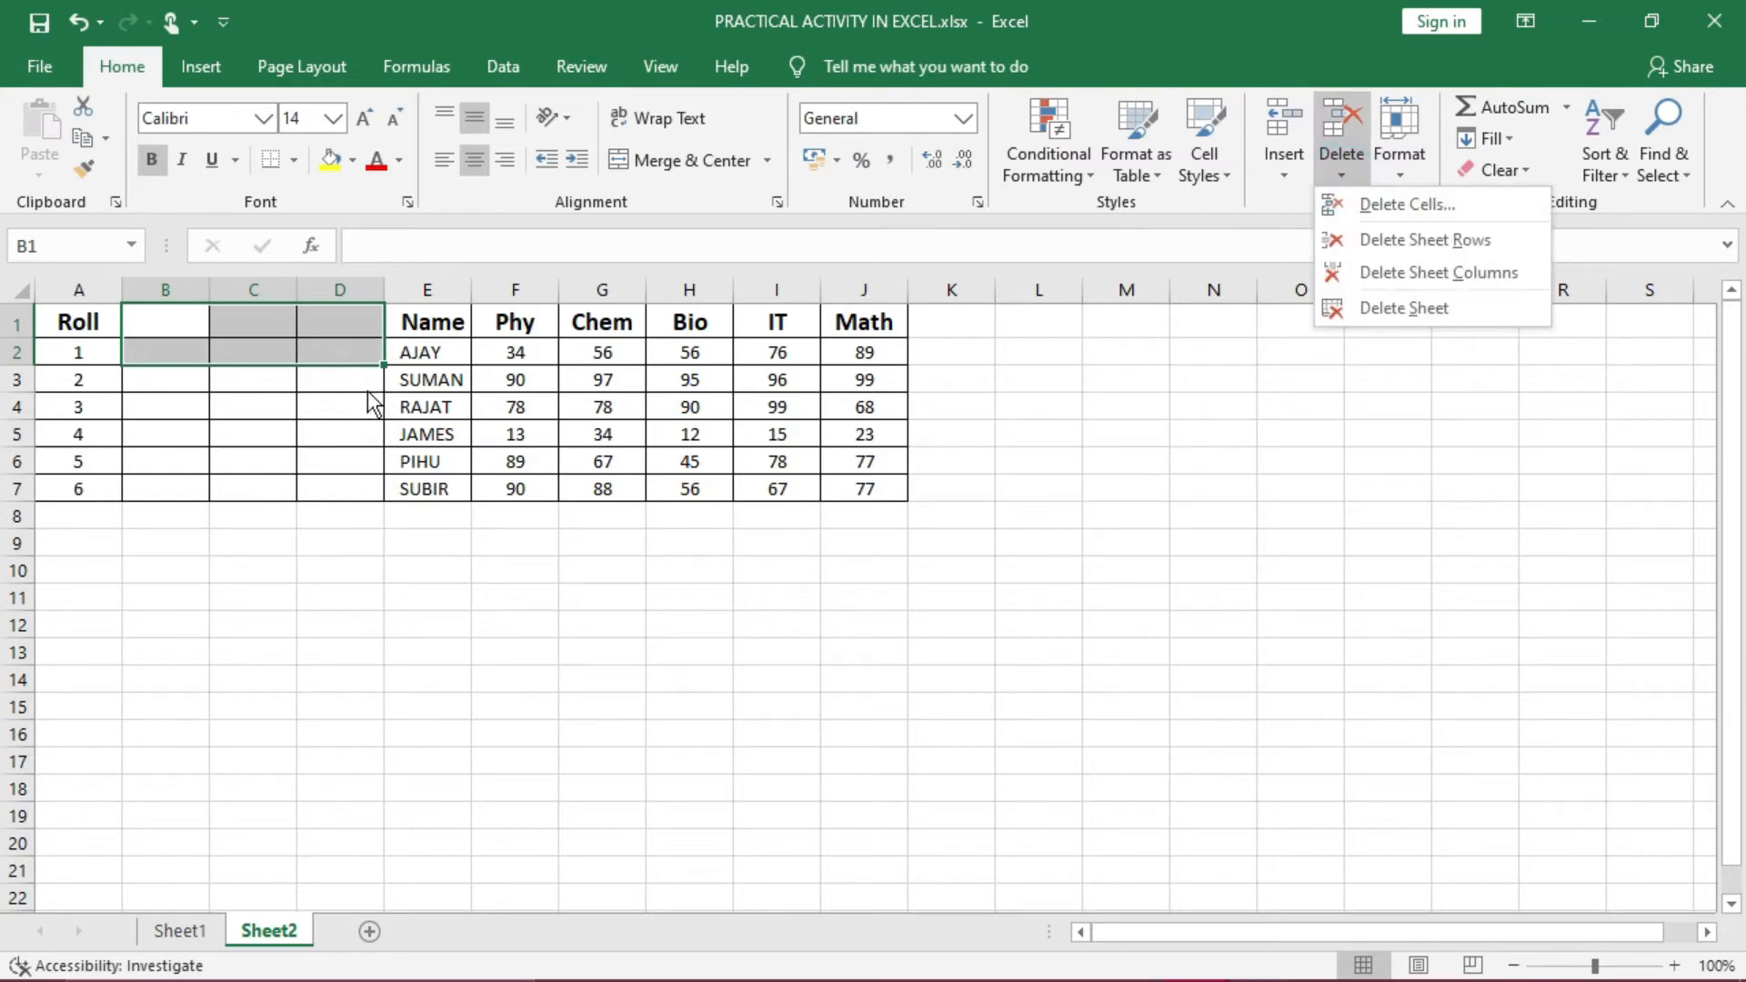
{"action": "right_click", "coordinate": [260, 344]}
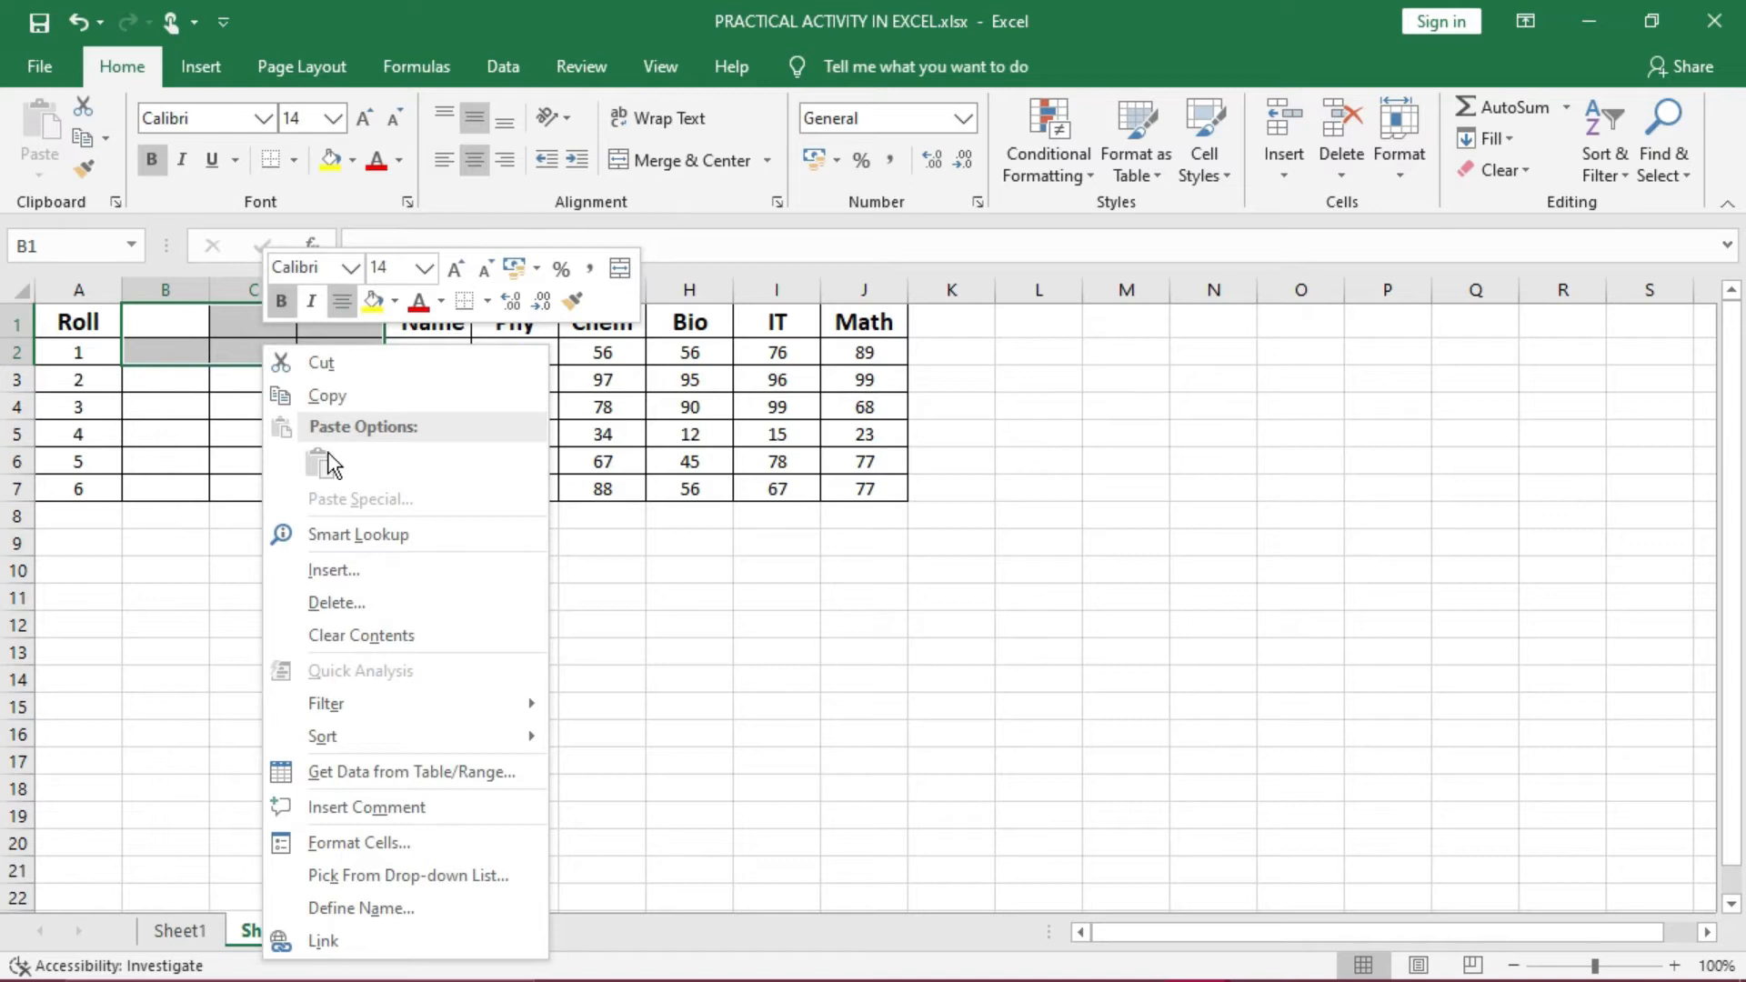
{"action": "left_click", "coordinate": [437, 606]}
{"action": "left_click", "coordinate": [427, 635]}
{"action": "left_click", "coordinate": [401, 680]}
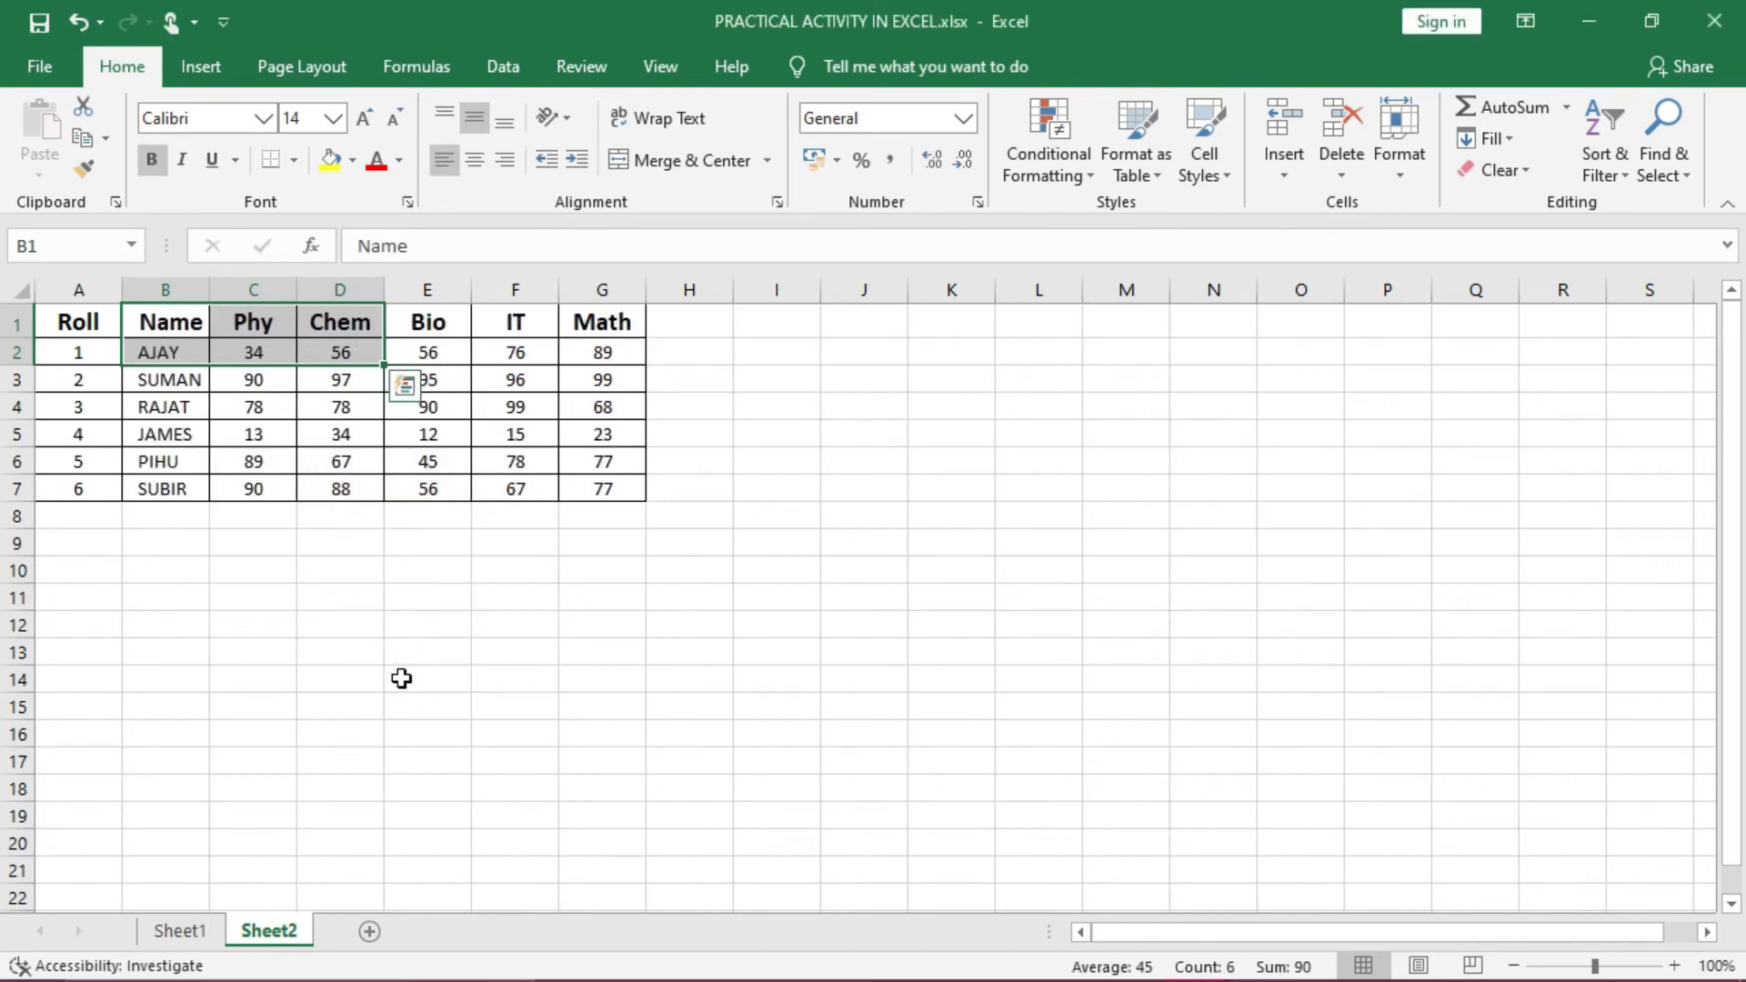
Insert three blank sheet rows above the first student's row, based on the range D2:D4
{"action": "left_click", "coordinate": [455, 570]}
{"action": "left_click_drag", "start_coordinate": [161, 355], "coordinate": [173, 405]}
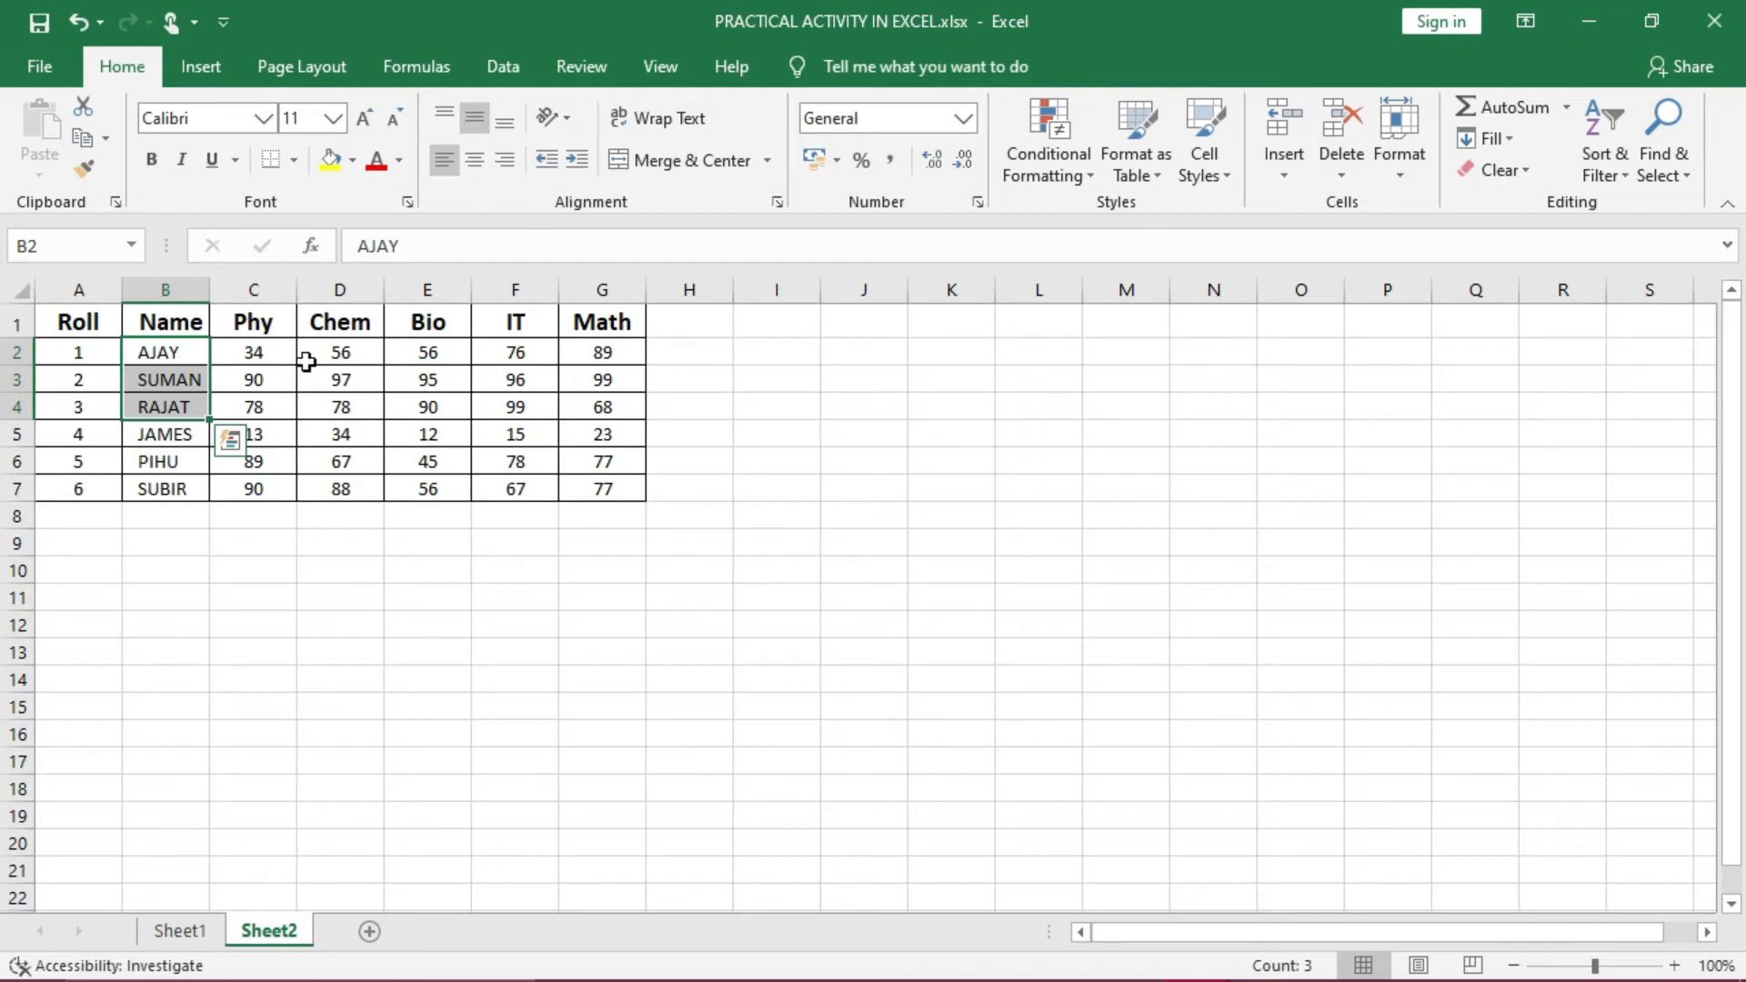
{"action": "left_click_drag", "start_coordinate": [337, 356], "coordinate": [355, 412]}
{"action": "left_click", "coordinate": [343, 401]}
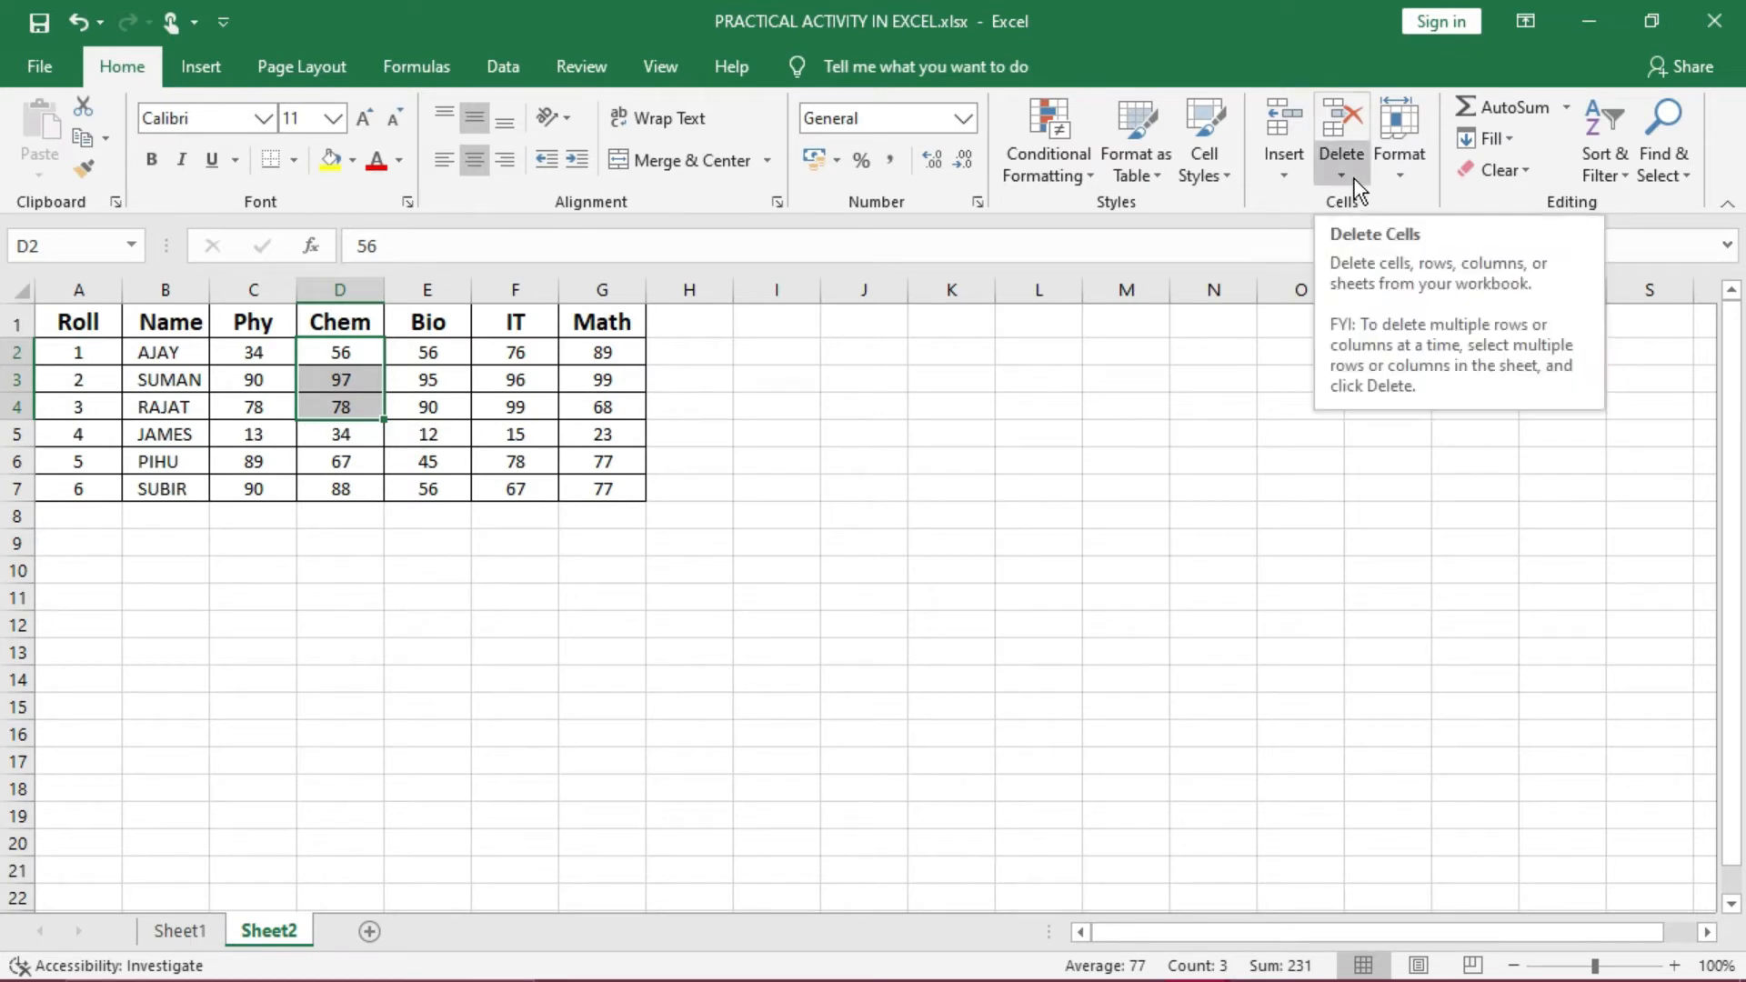
{"action": "left_click", "coordinate": [1297, 180]}
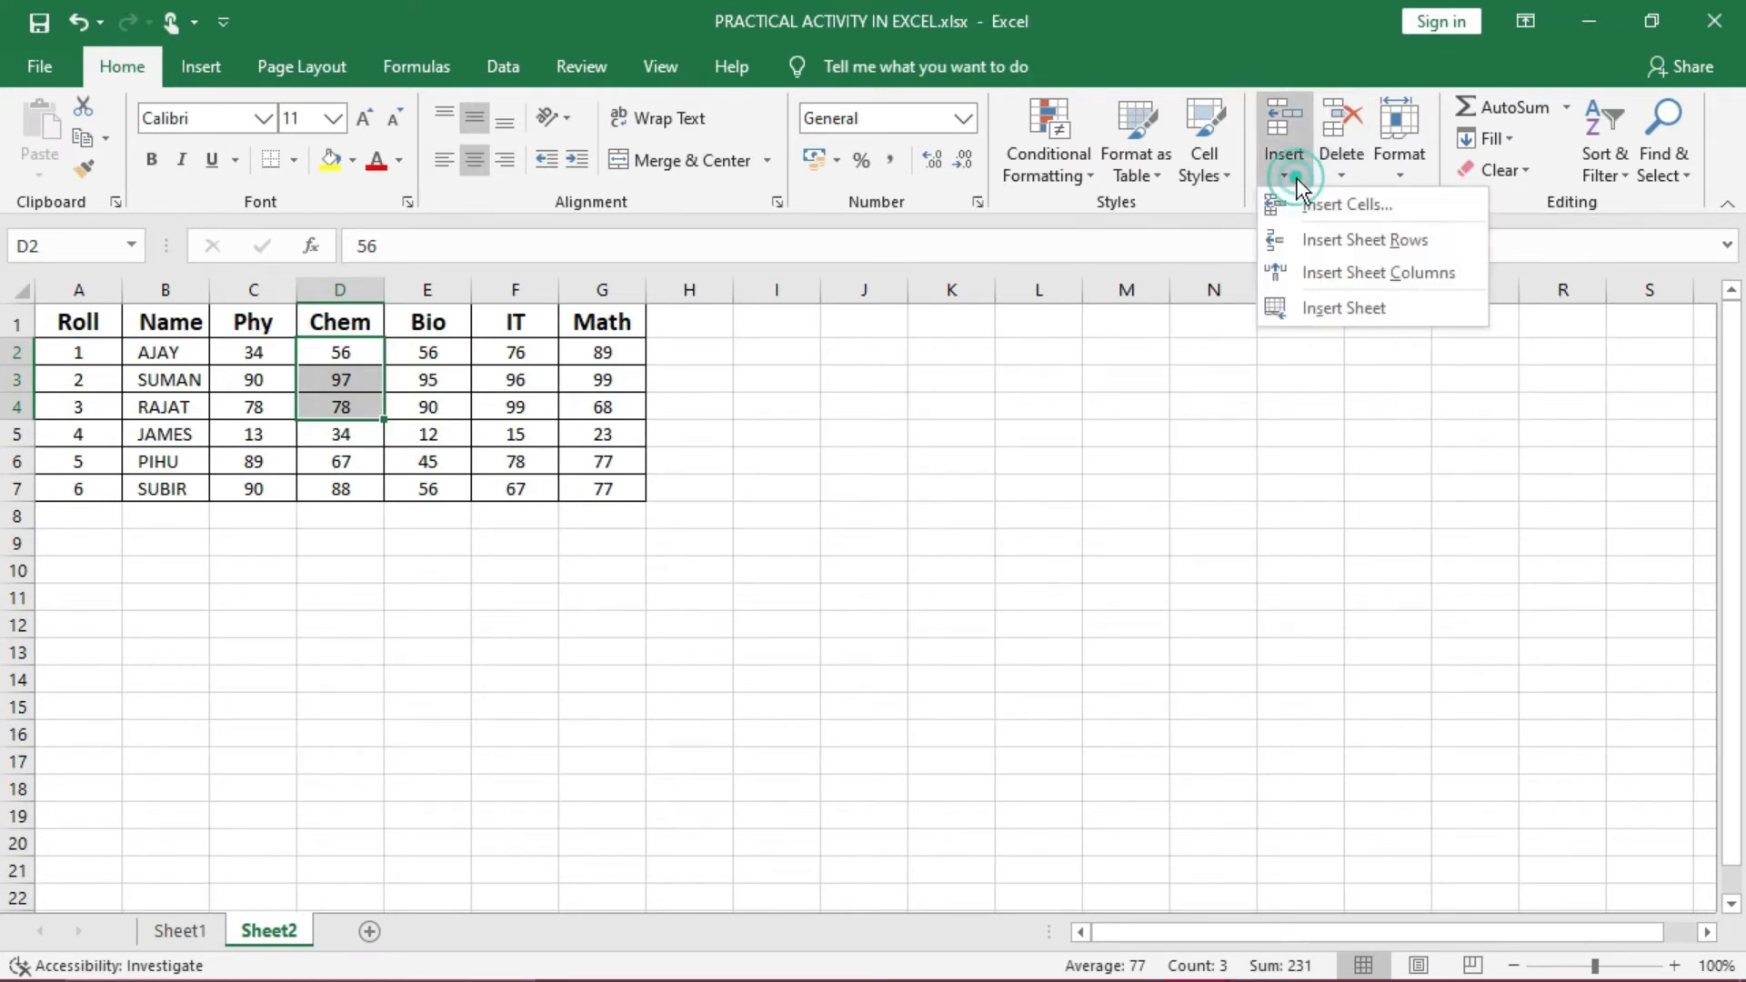
{"action": "left_click", "coordinate": [1325, 240]}
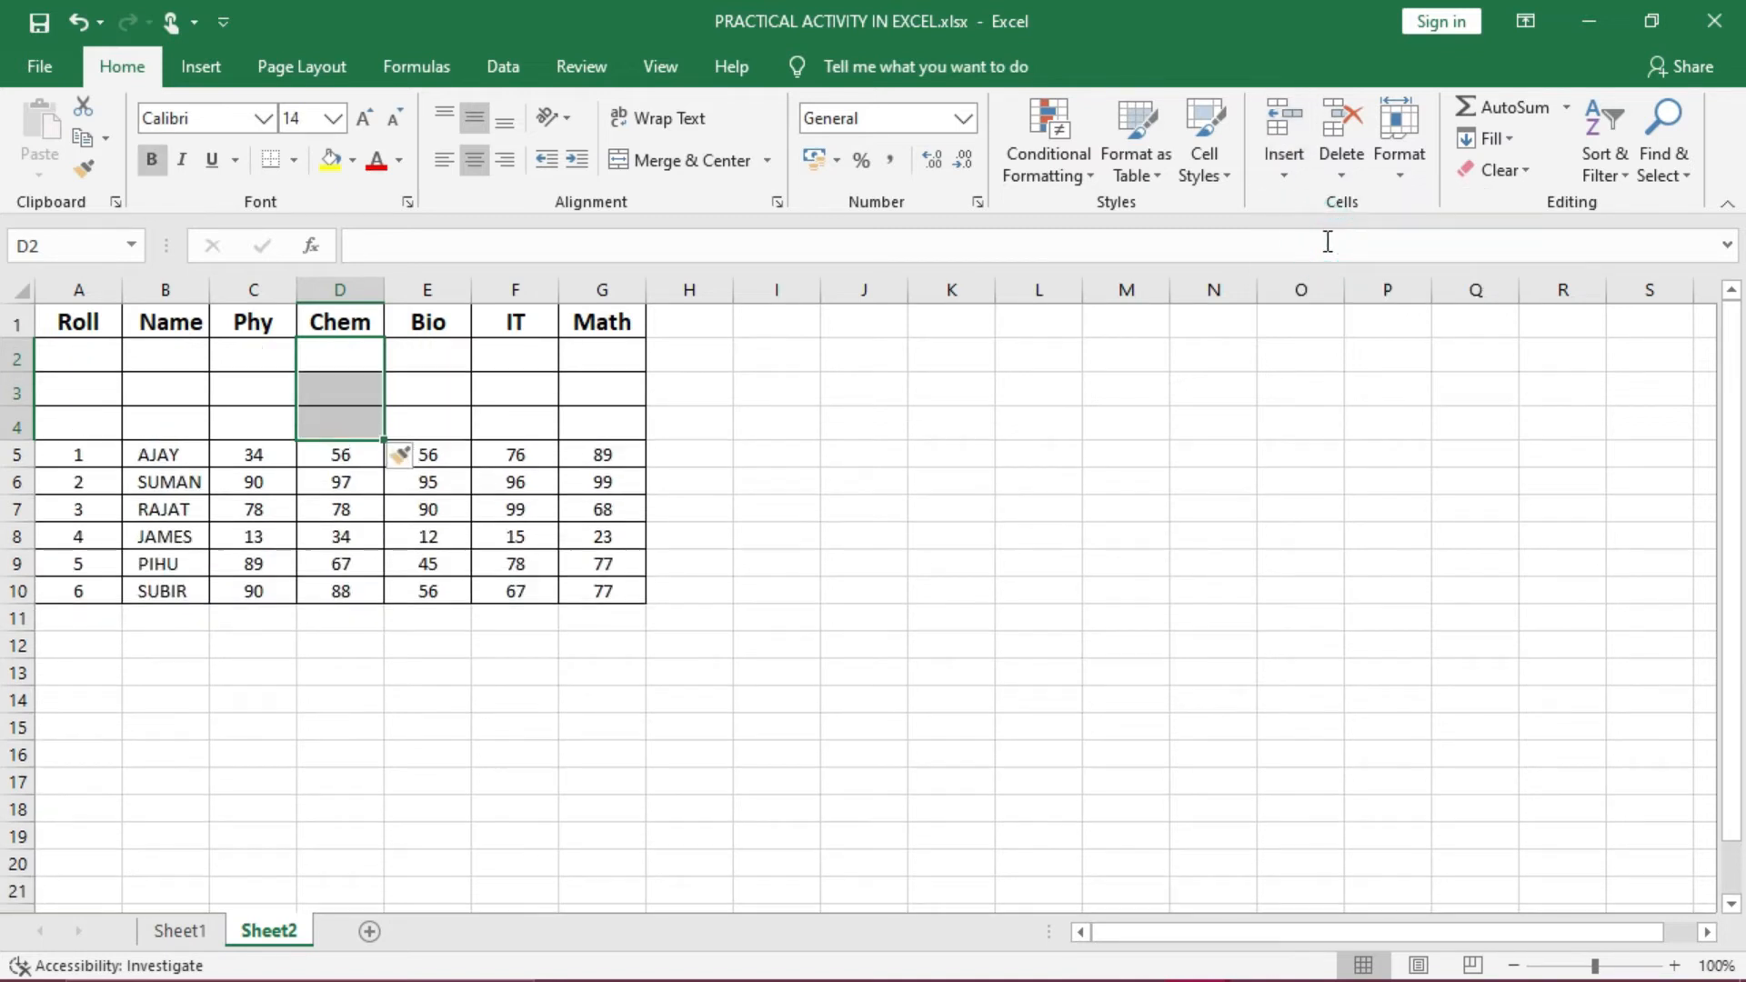
{"action": "left_click", "coordinate": [518, 616]}
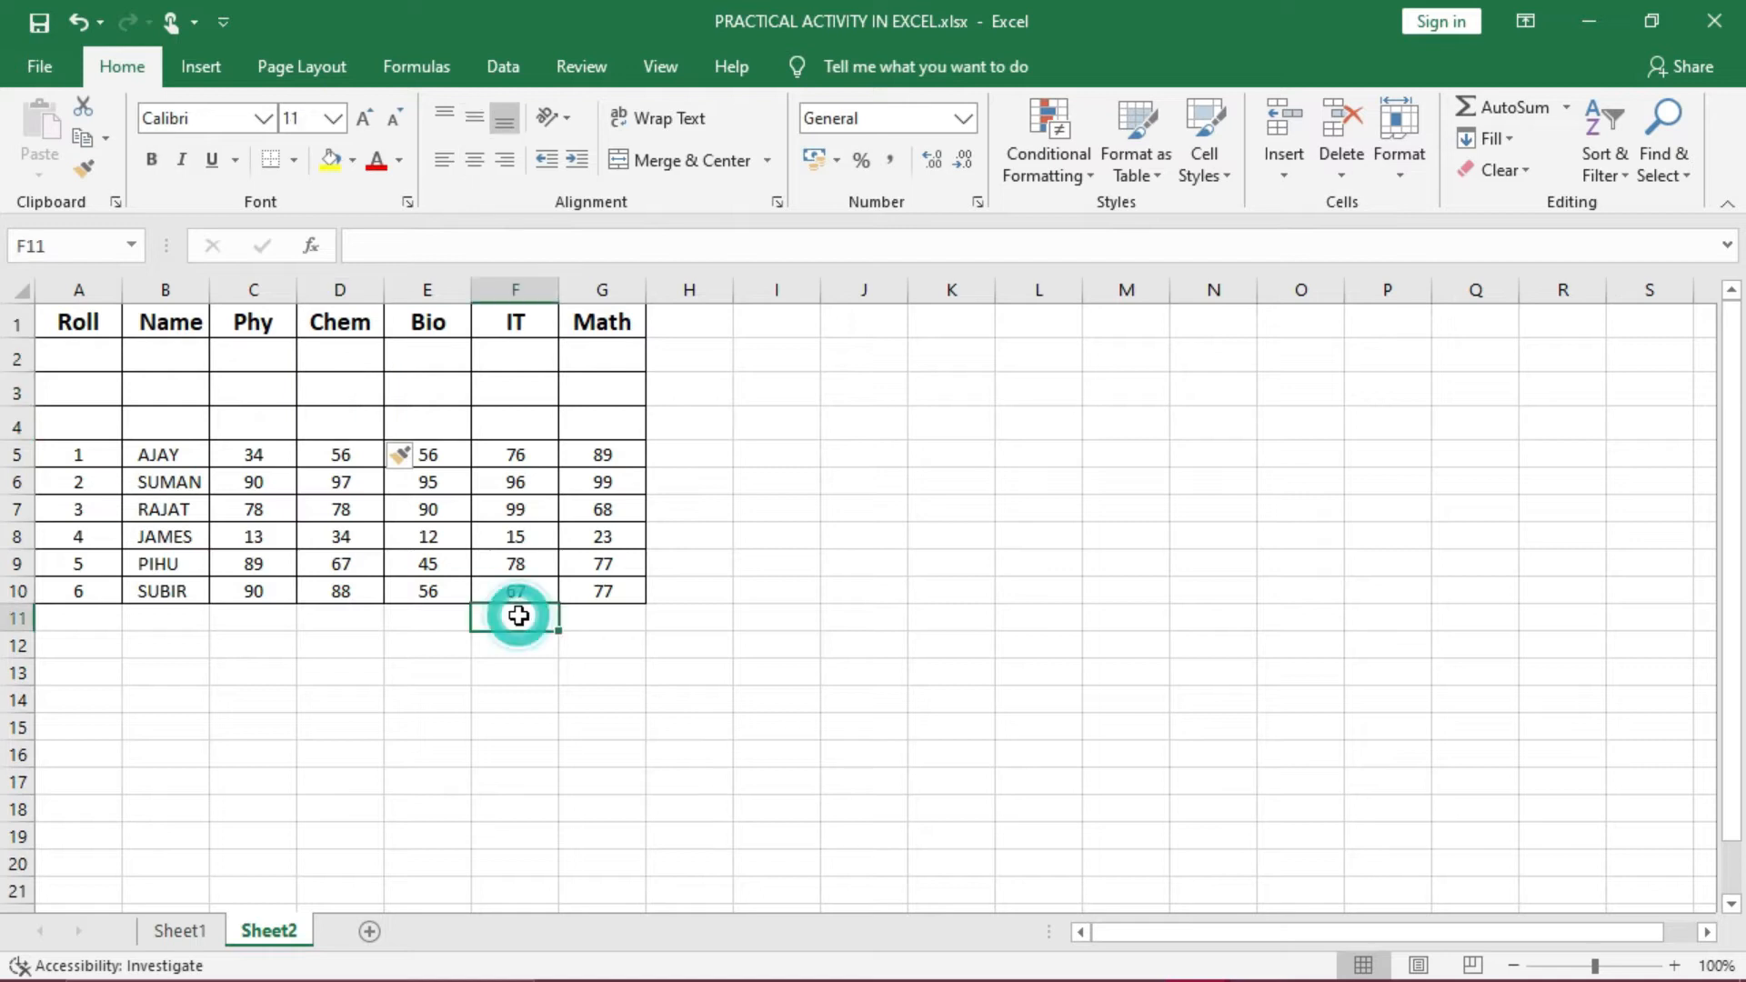
Delete the three blank sheet rows 2 to 4, based on the range C2:C4
{"action": "left_click_drag", "start_coordinate": [250, 347], "coordinate": [263, 426]}
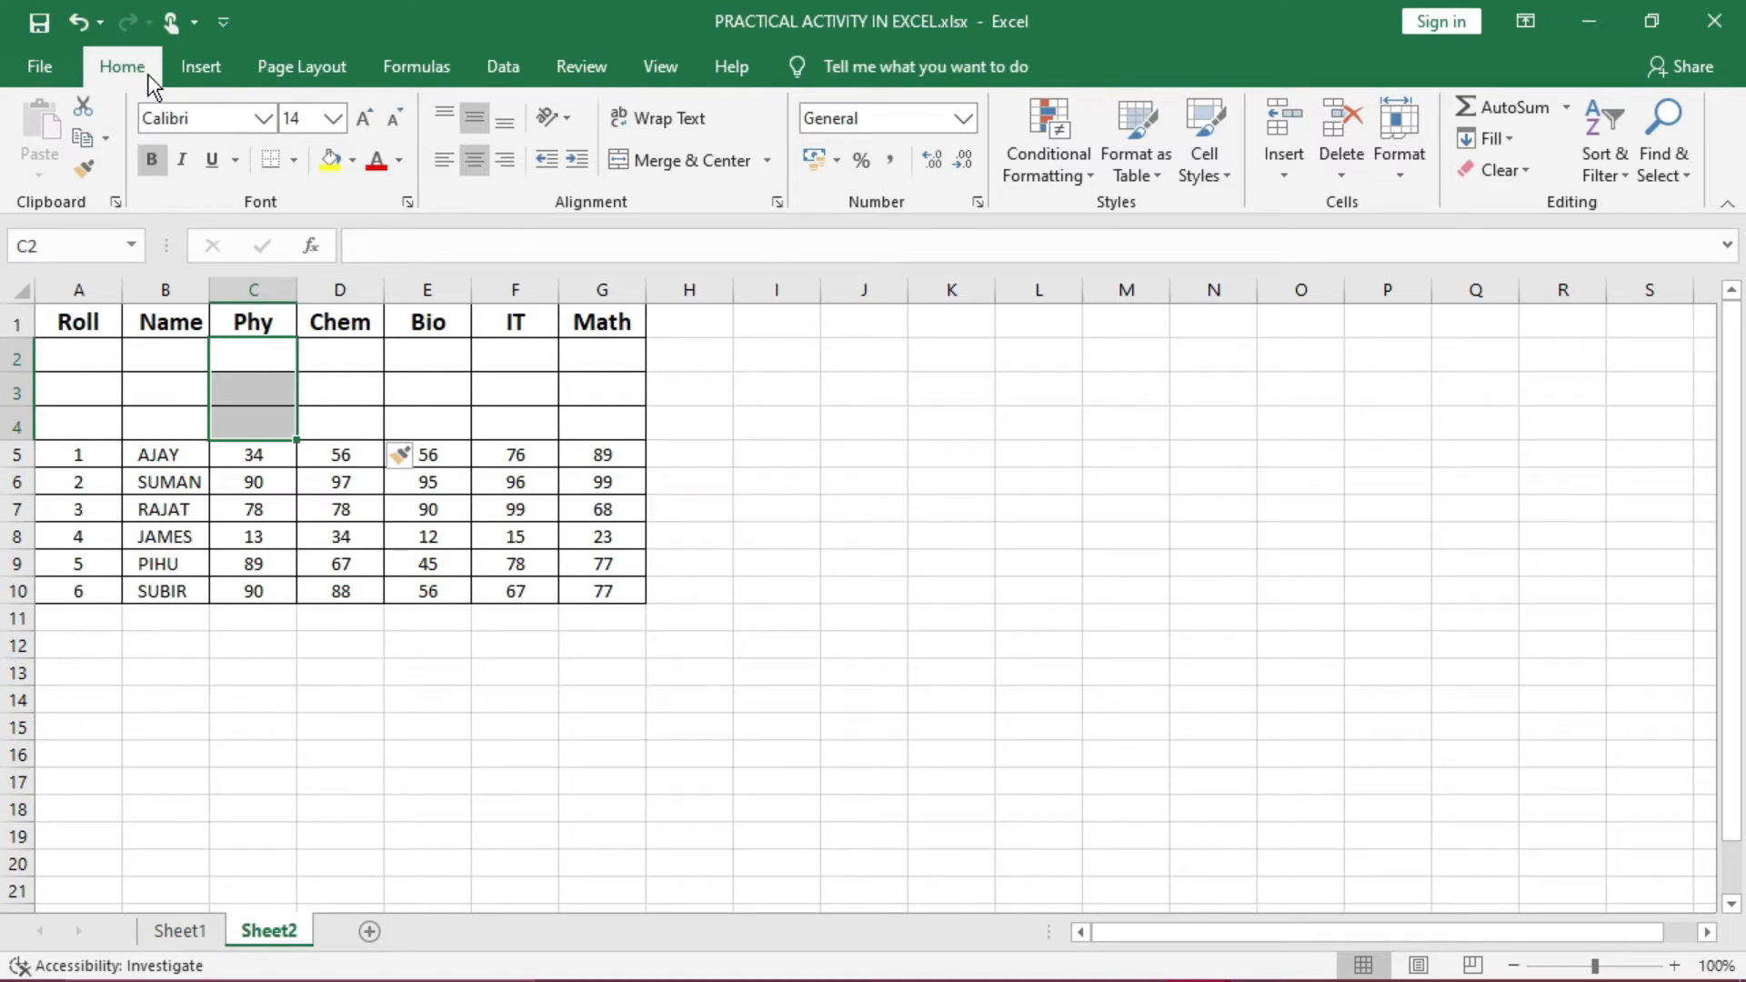
{"action": "left_click", "coordinate": [1344, 182]}
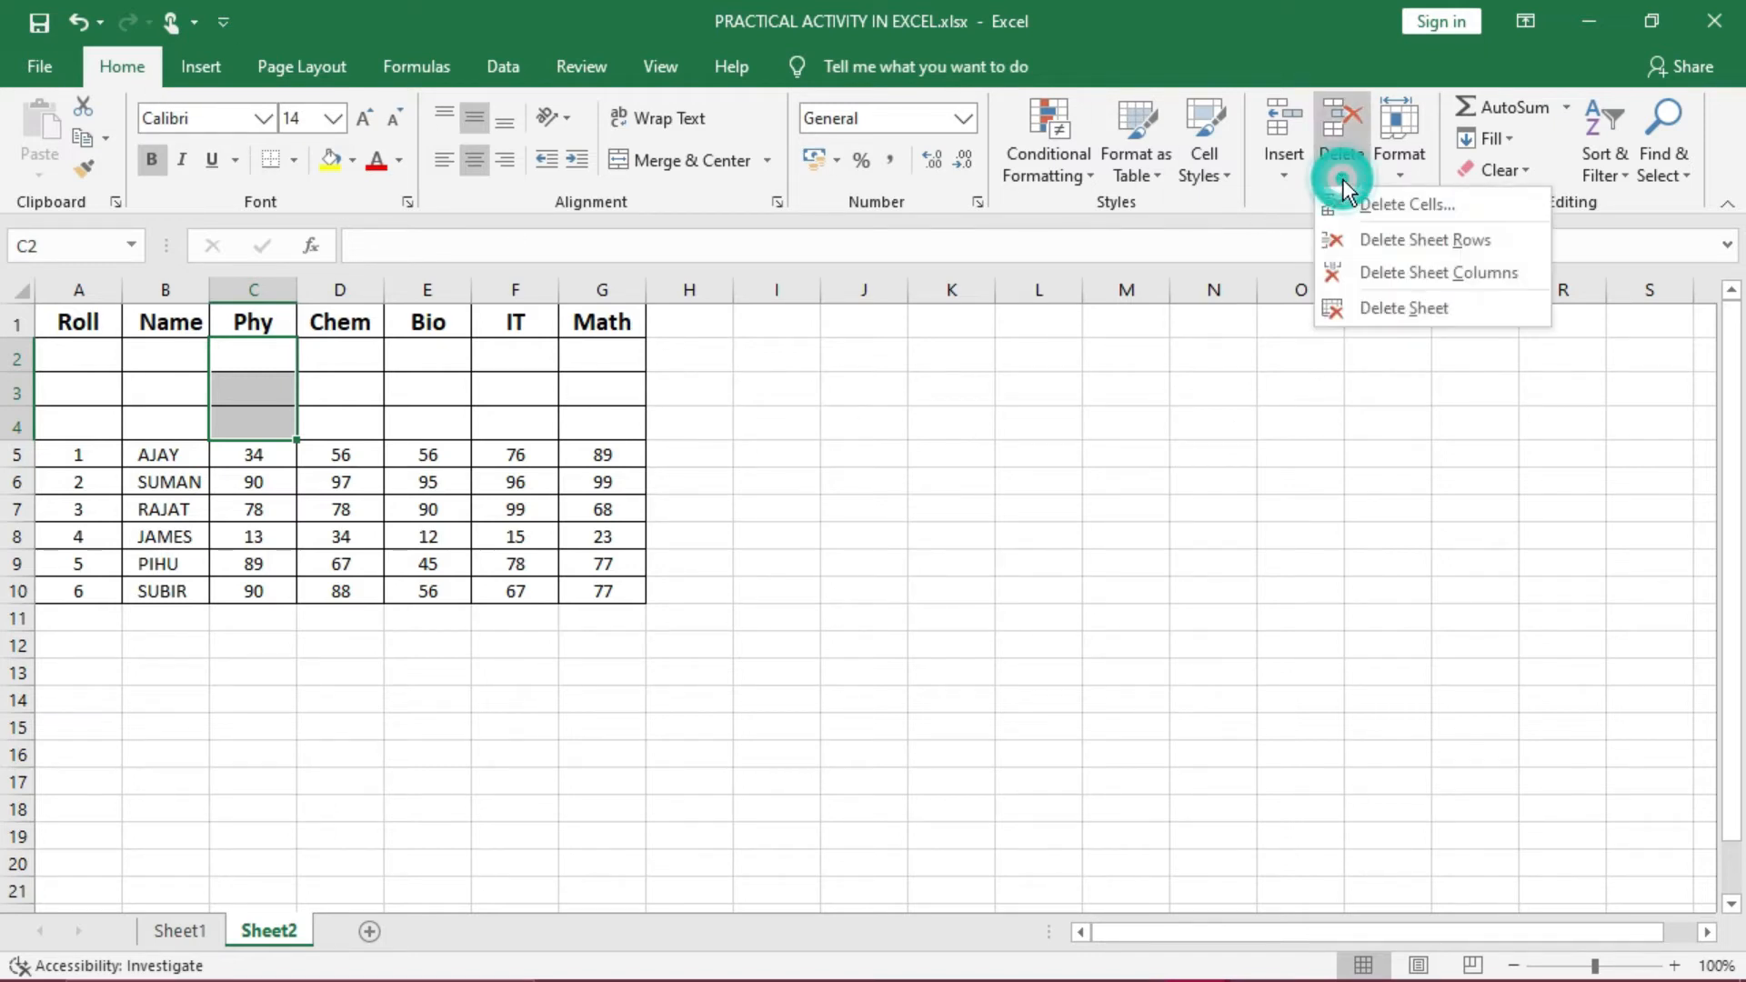
{"action": "left_click", "coordinate": [1368, 241]}
{"action": "left_click", "coordinate": [813, 491]}
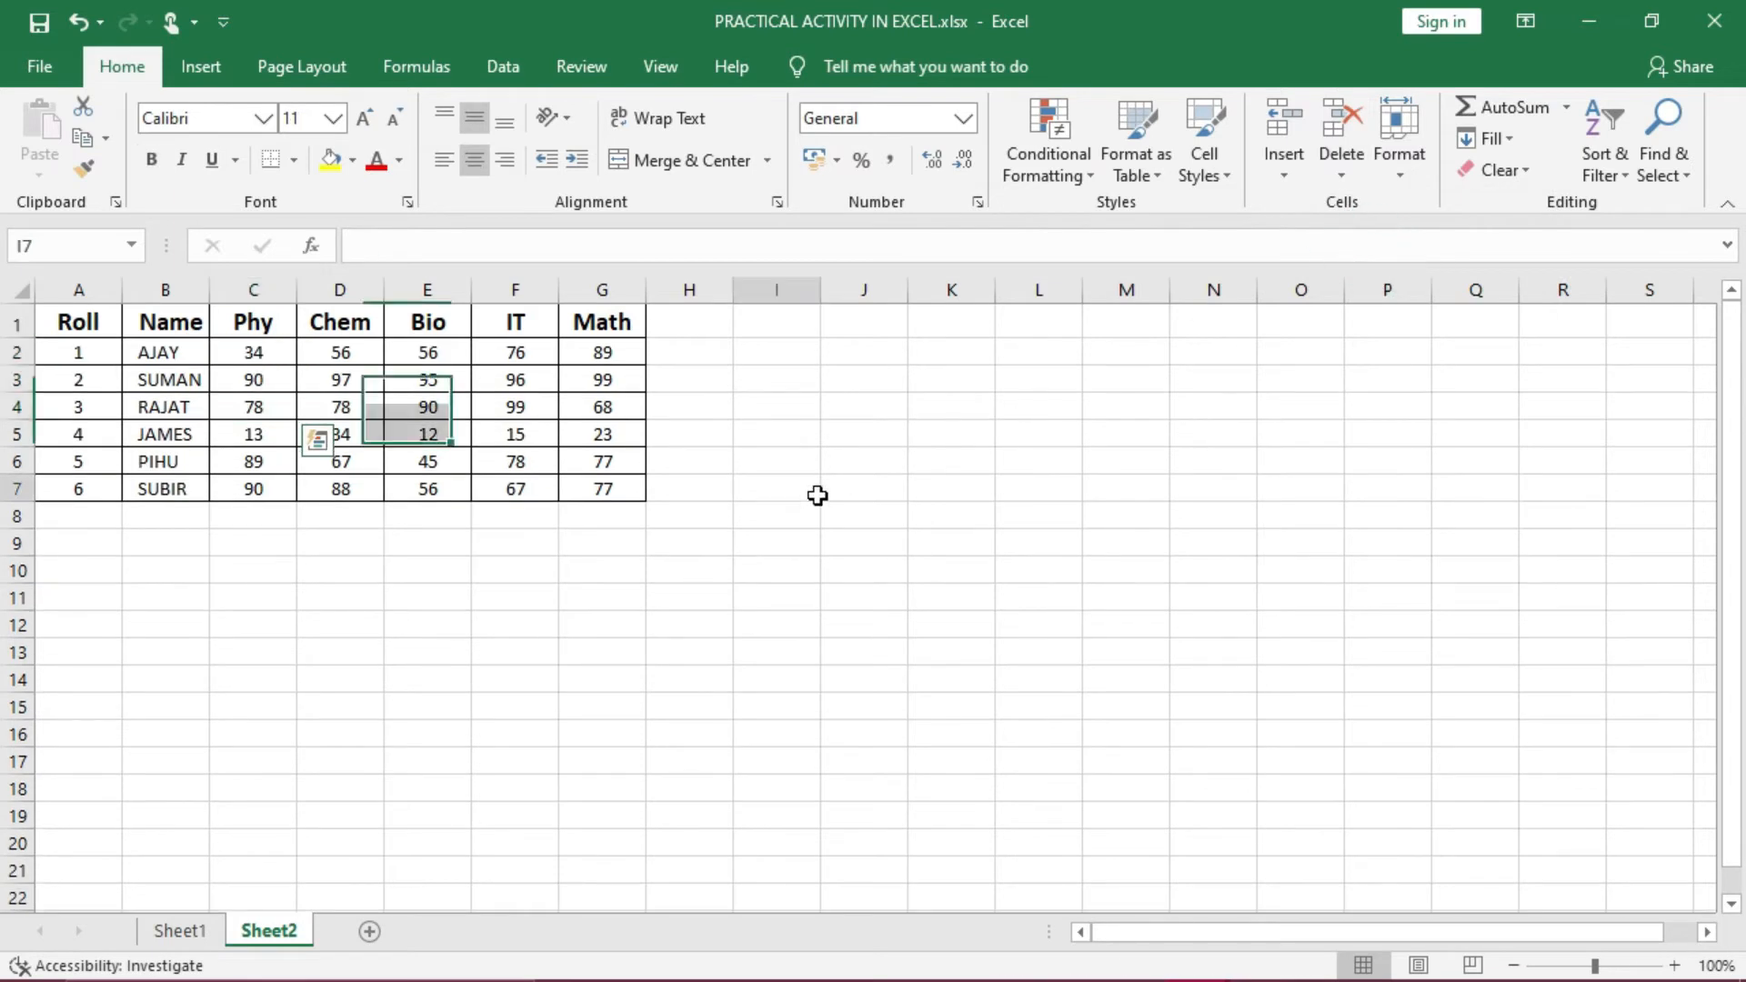
{"action": "left_click", "coordinate": [570, 442]}
{"action": "right_click", "coordinate": [565, 442]}
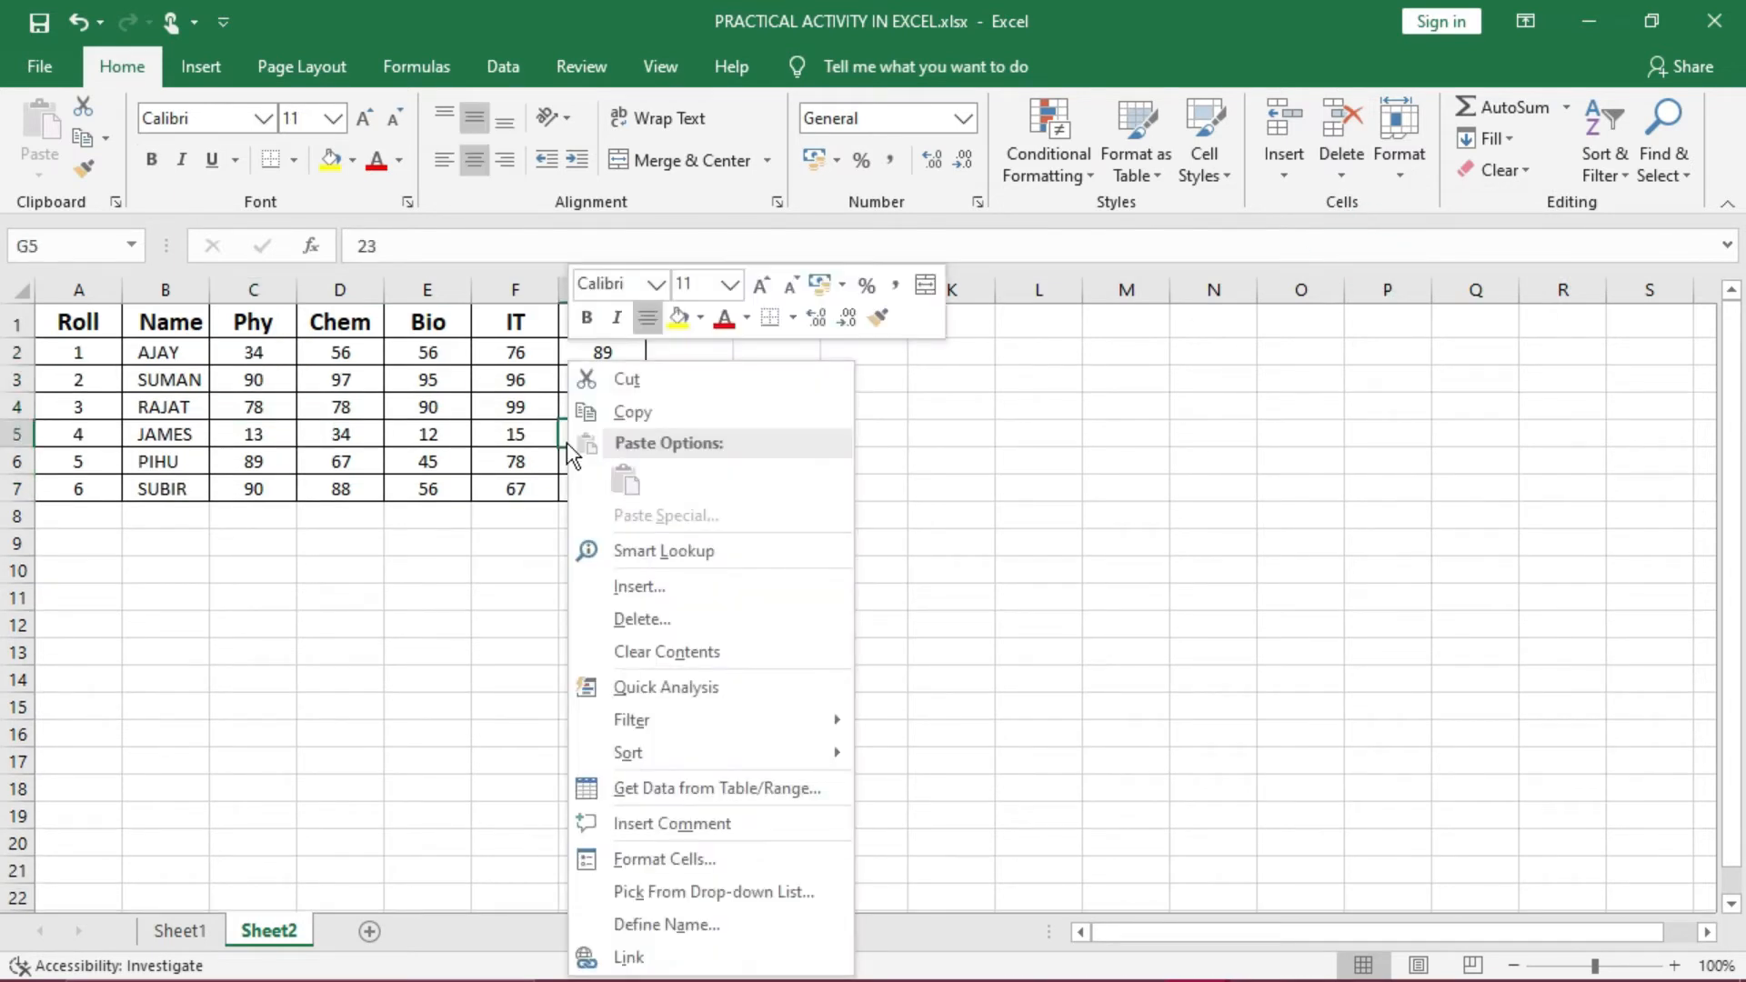
{"action": "left_click", "coordinate": [1531, 552]}
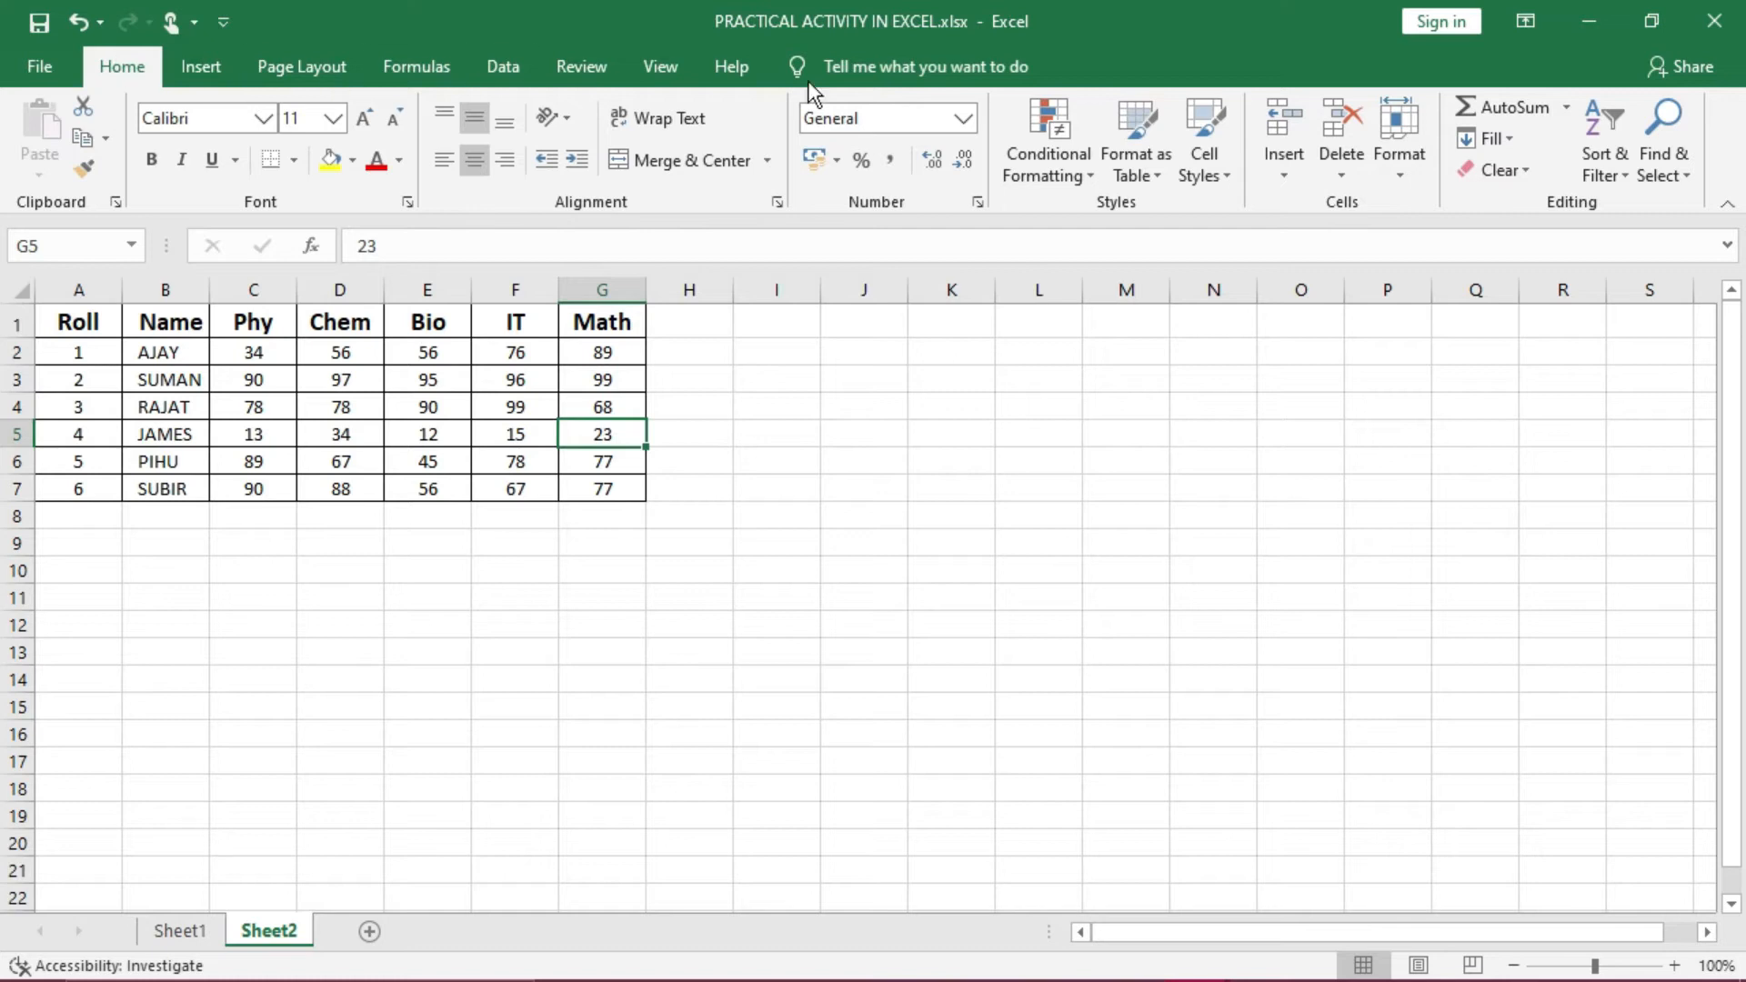
{"action": "left_click", "coordinate": [1290, 173]}
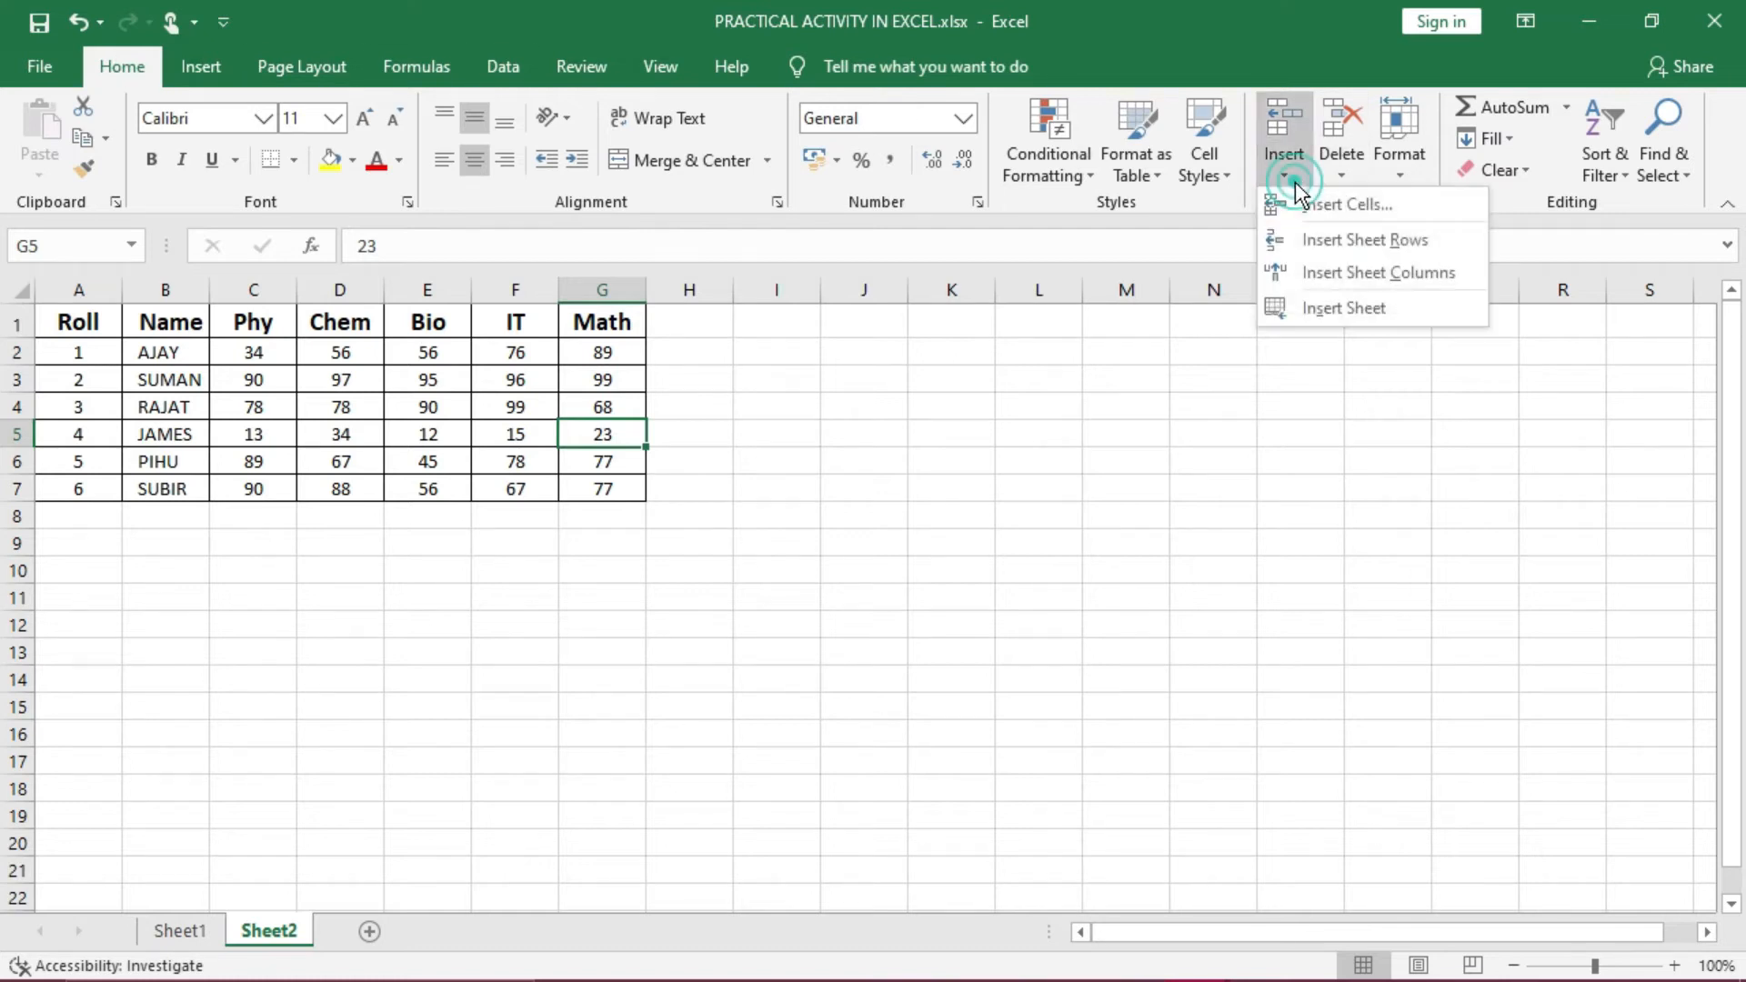
{"action": "left_click", "coordinate": [1348, 428]}
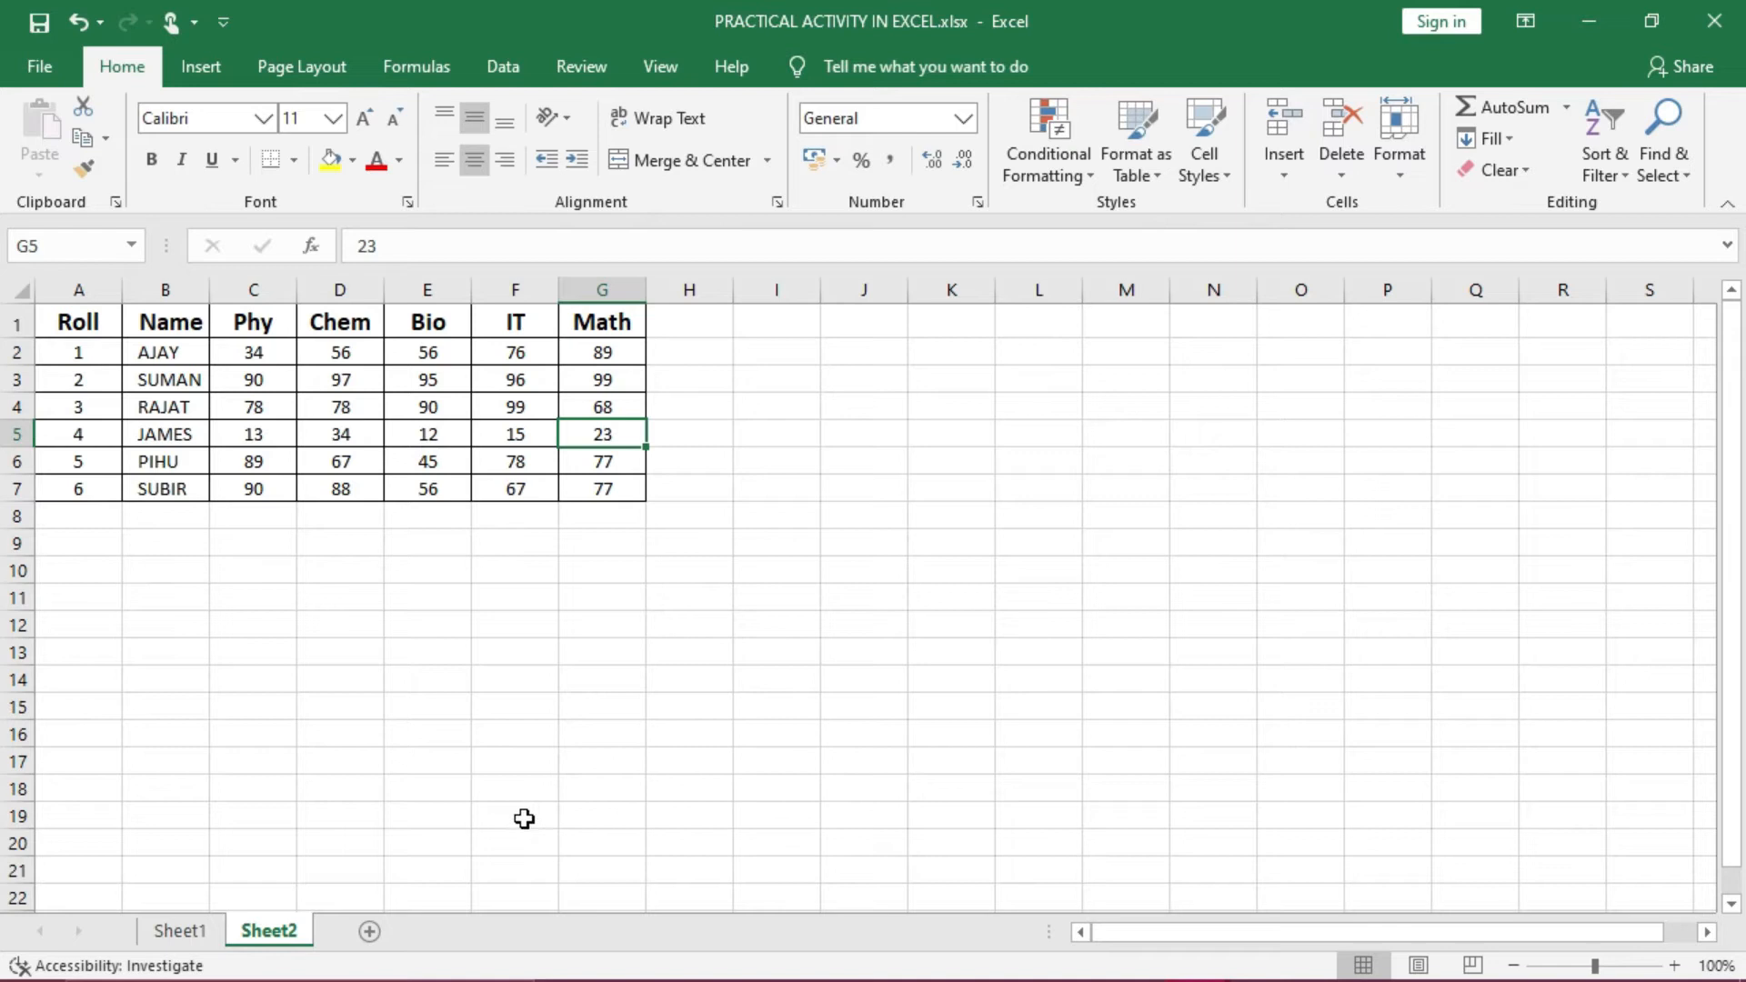
Add a blank worksheet after Sheet2, and insert another blank worksheet directly before the new one
{"action": "left_click", "coordinate": [370, 933]}
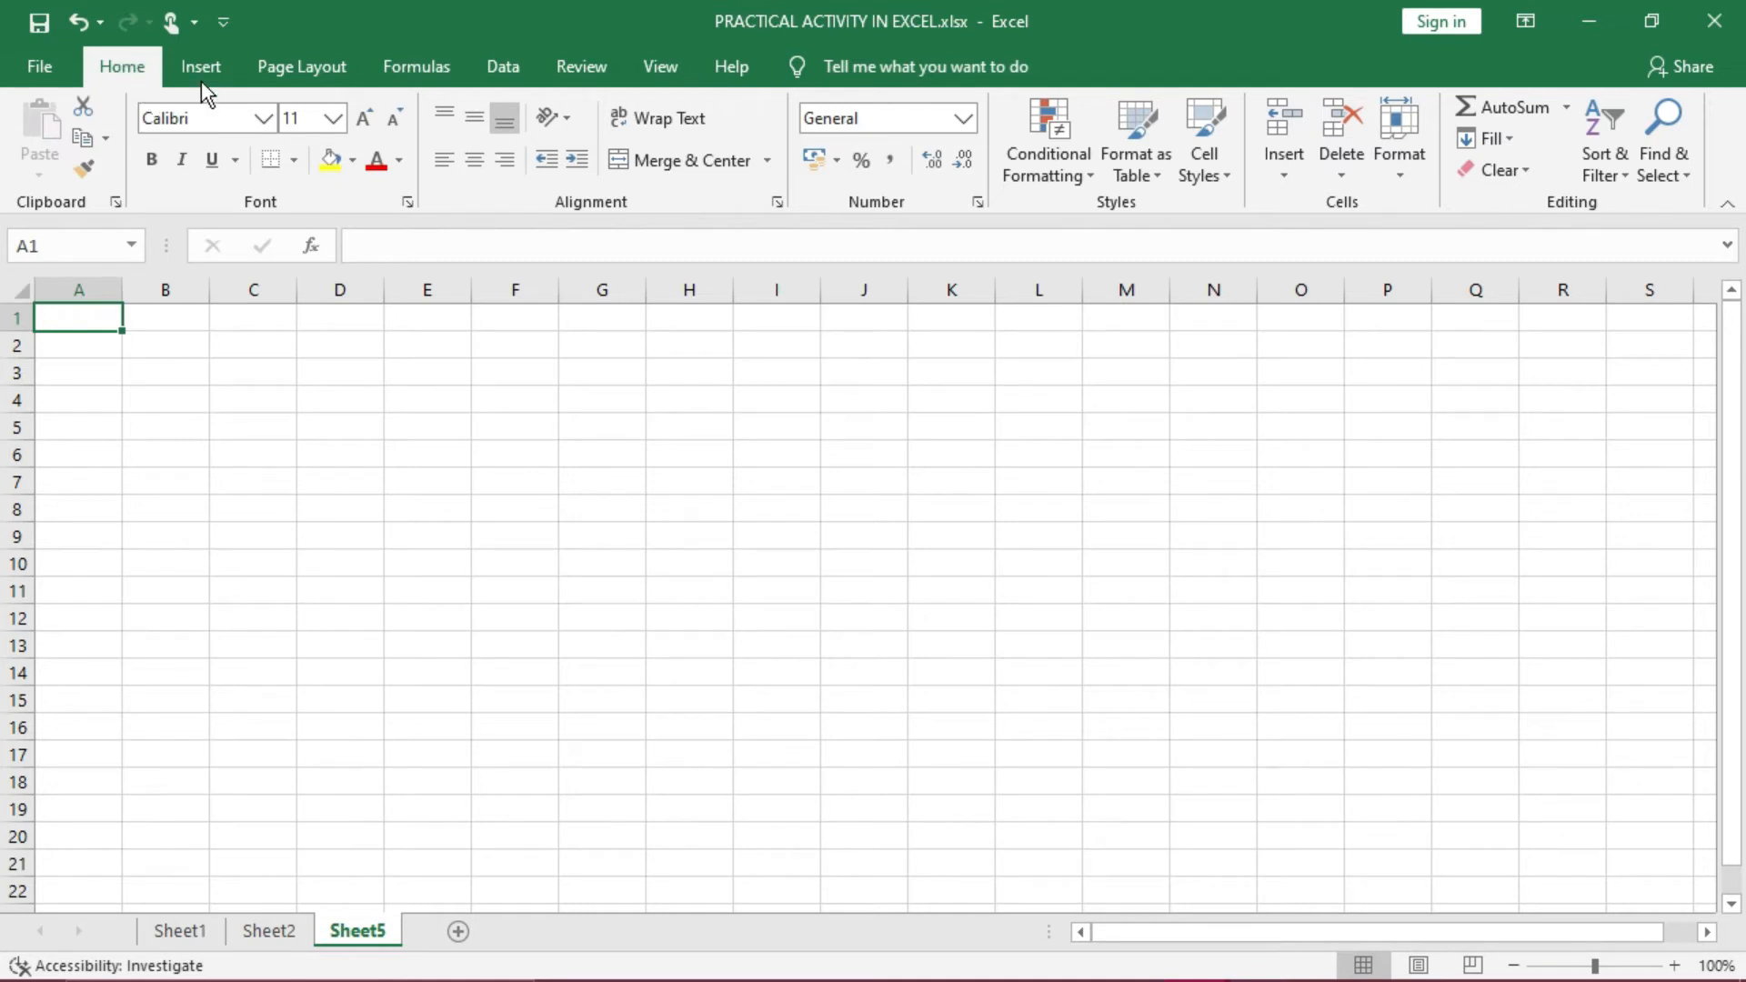
{"action": "left_click", "coordinate": [1284, 172]}
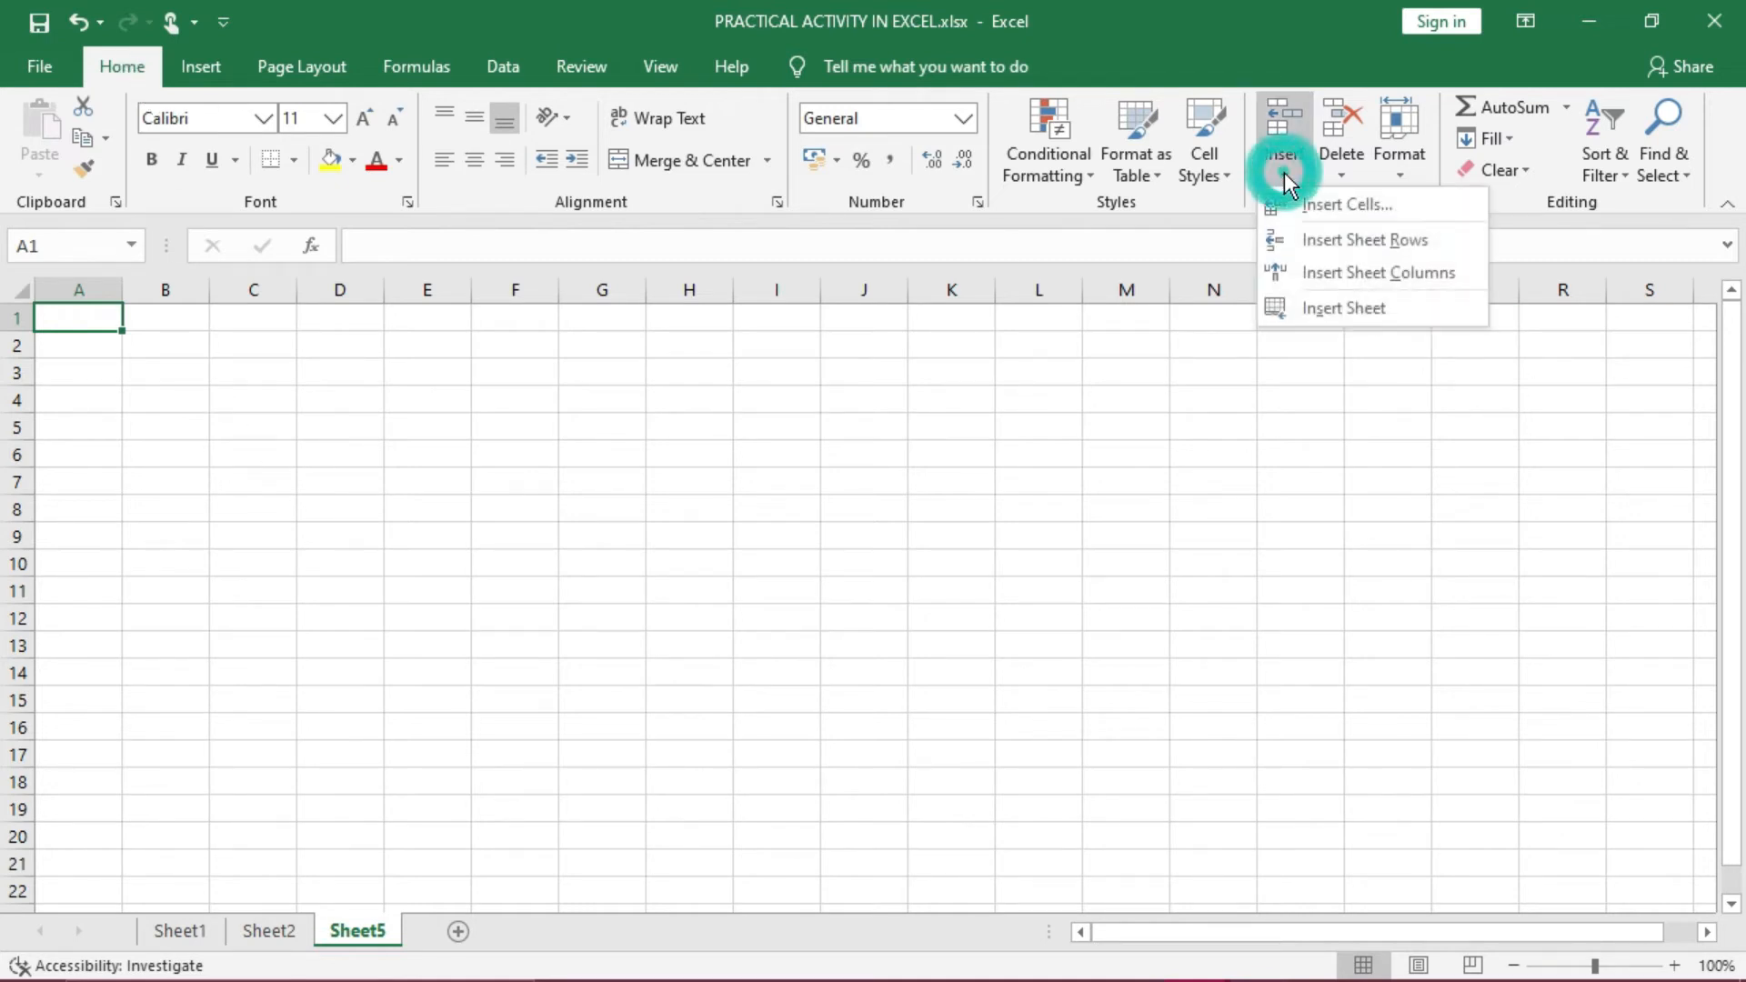
{"action": "left_click", "coordinate": [1335, 309]}
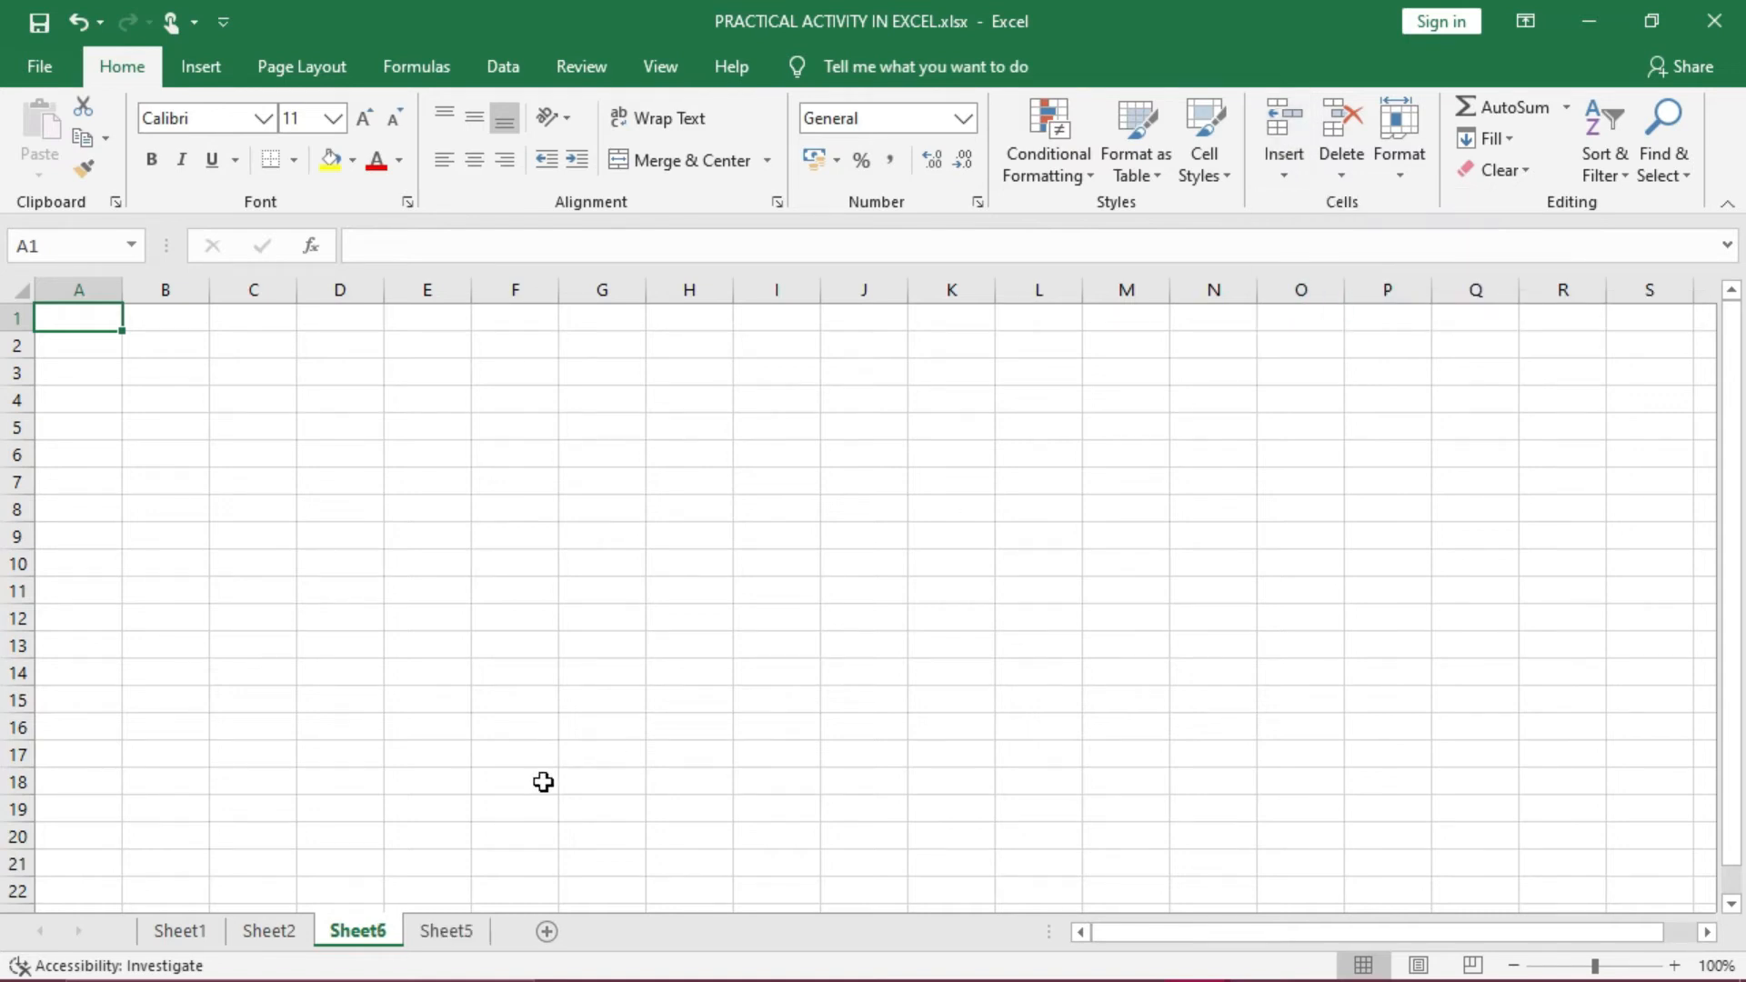
{"action": "left_click", "coordinate": [739, 754]}
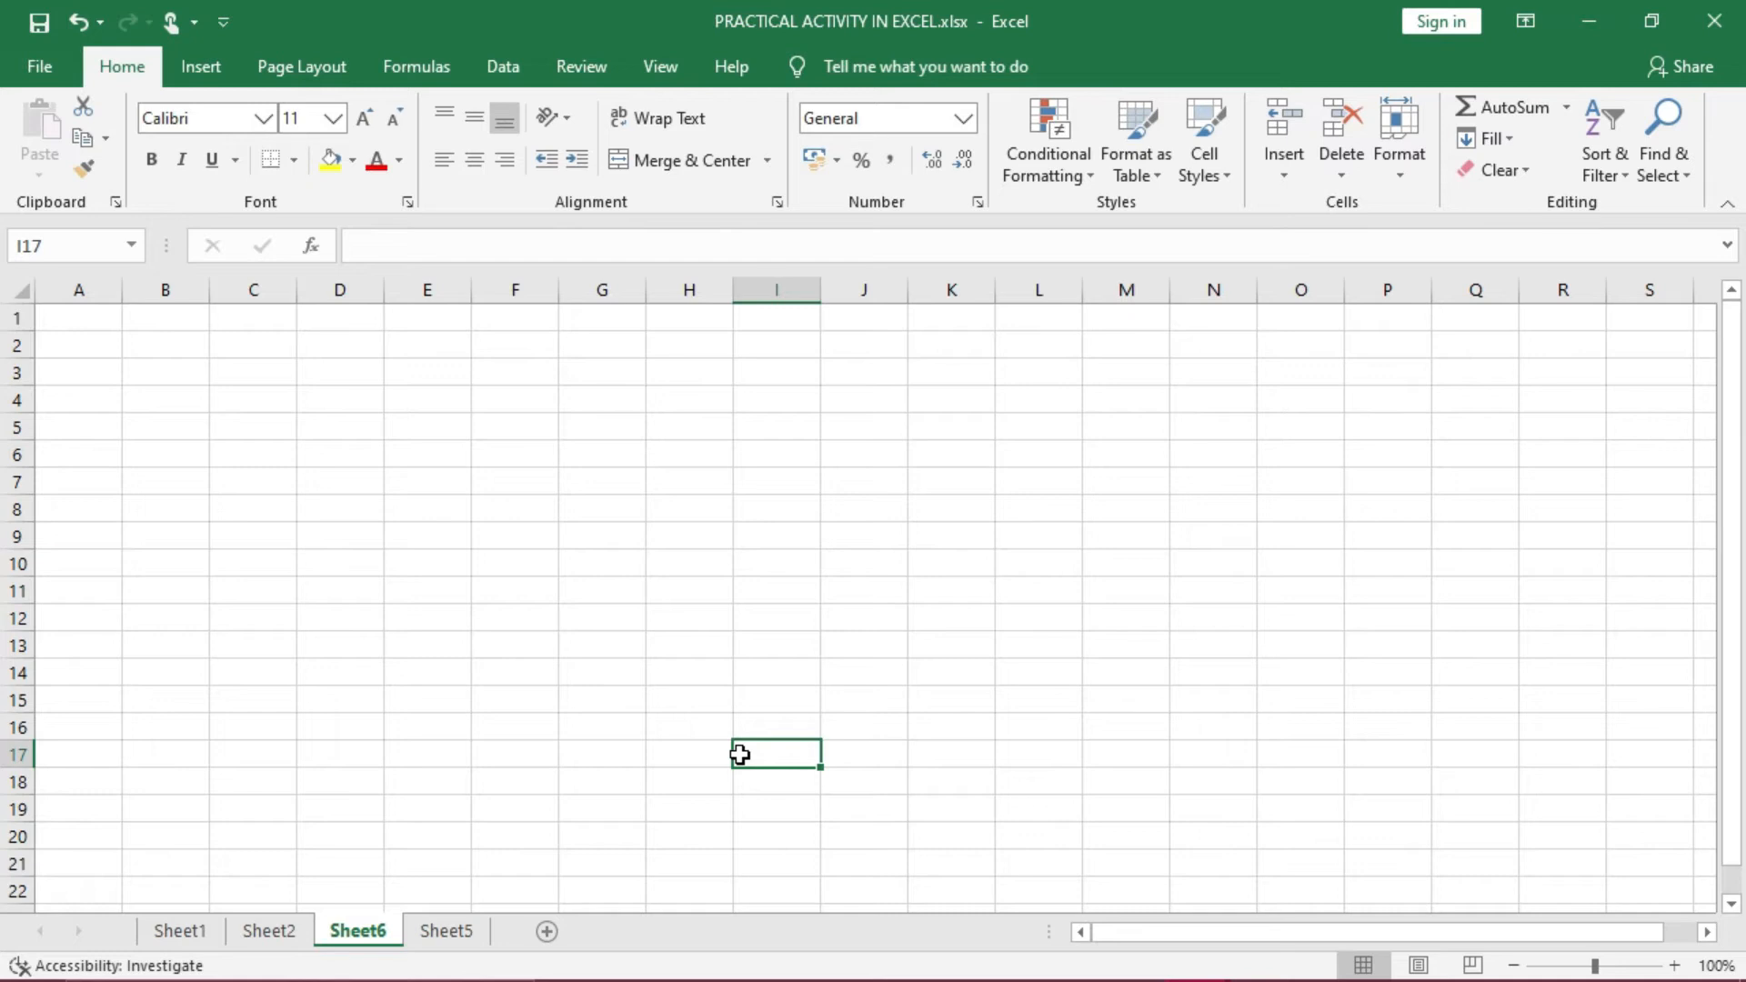
Delete the two blank worksheets Sheet6 and Sheet5
{"action": "right_click", "coordinate": [377, 933]}
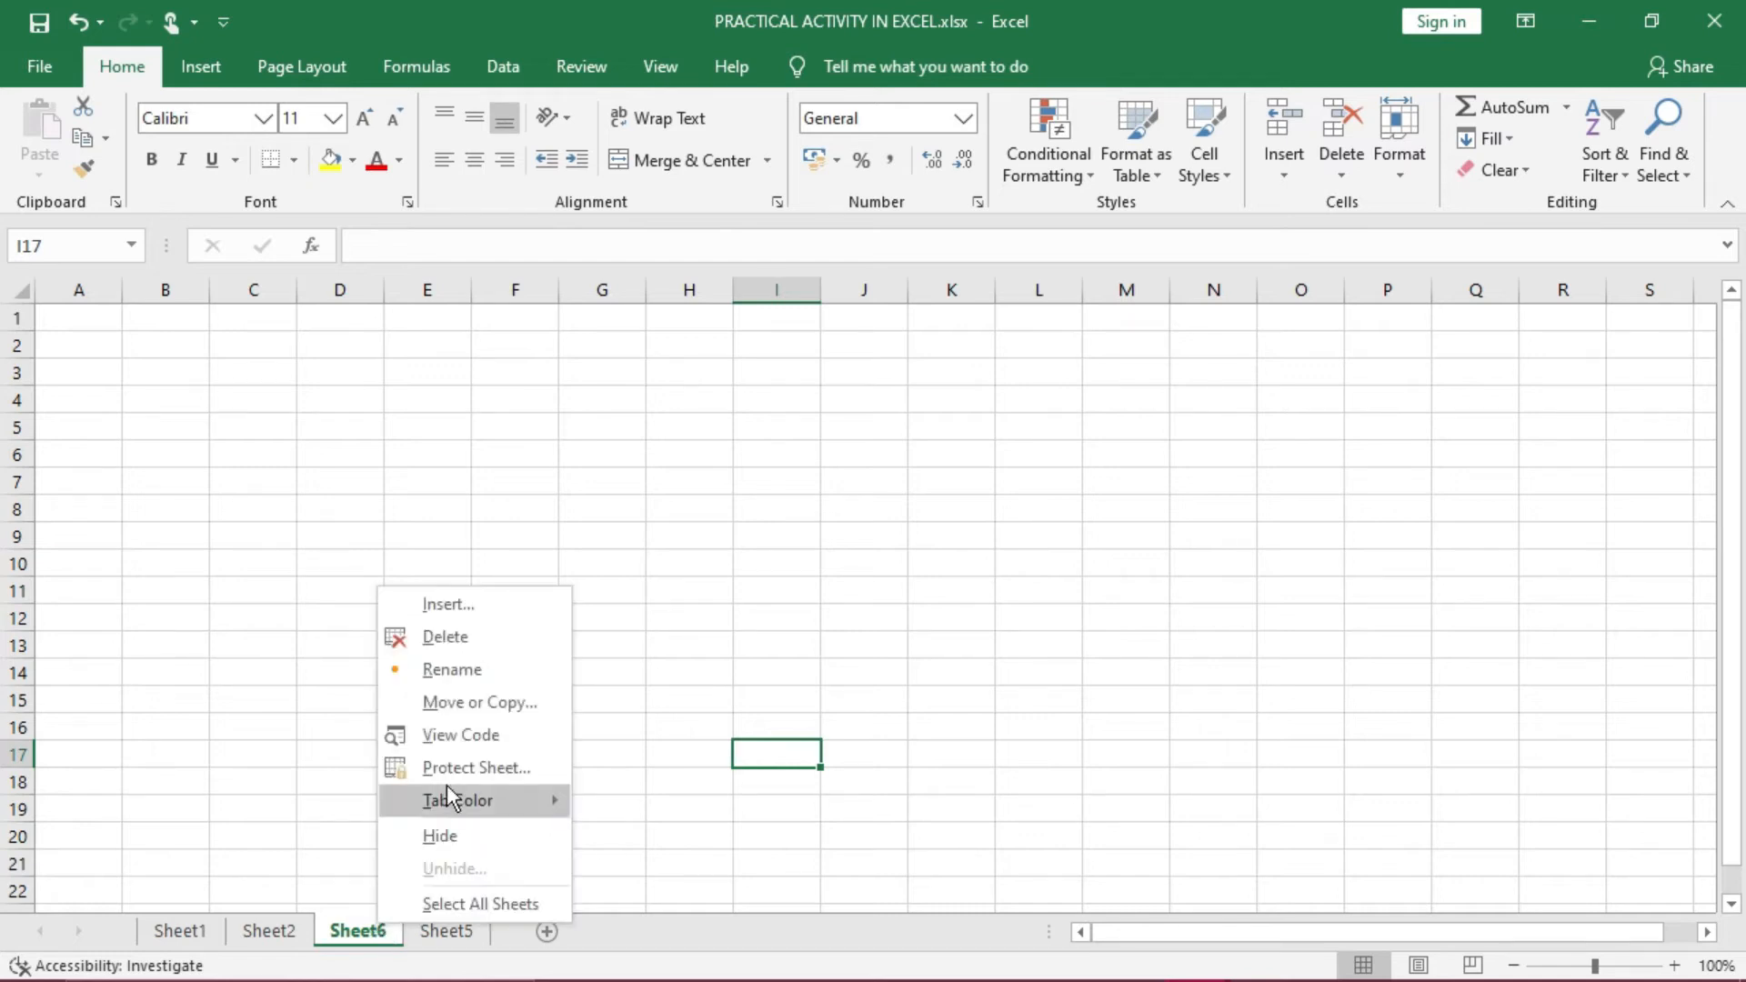
{"action": "left_click", "coordinate": [440, 646]}
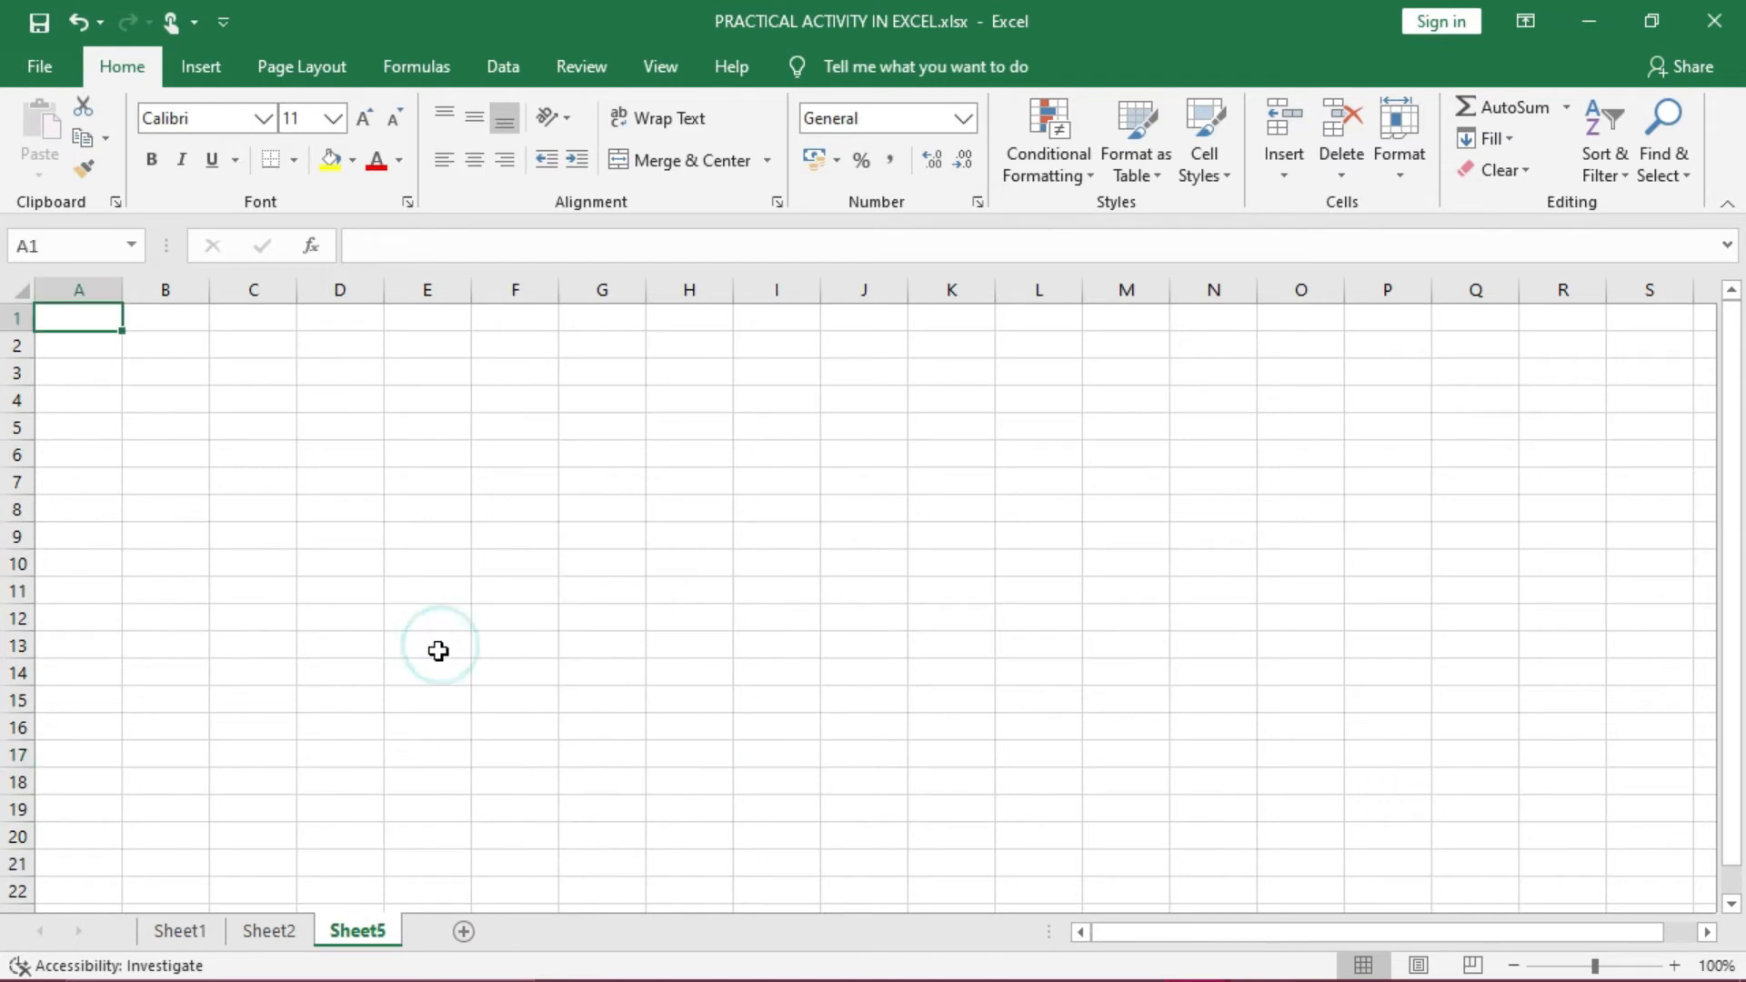
{"action": "right_click", "coordinate": [376, 937]}
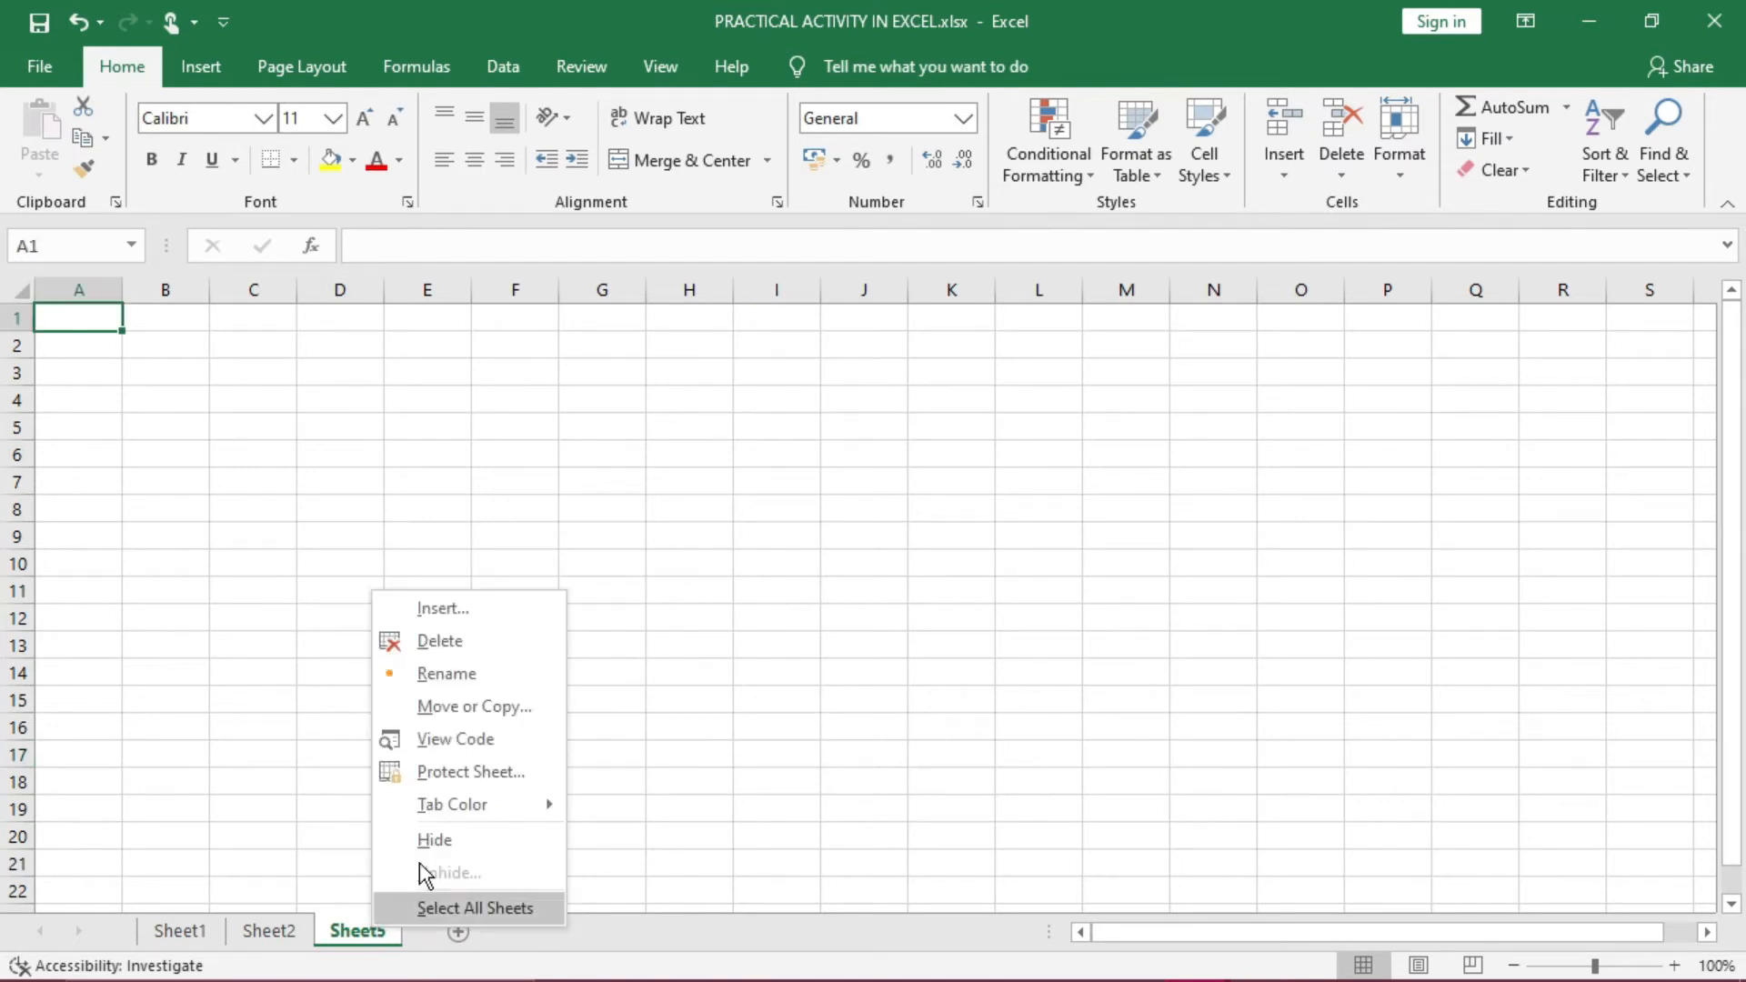
{"action": "left_click", "coordinate": [481, 645]}
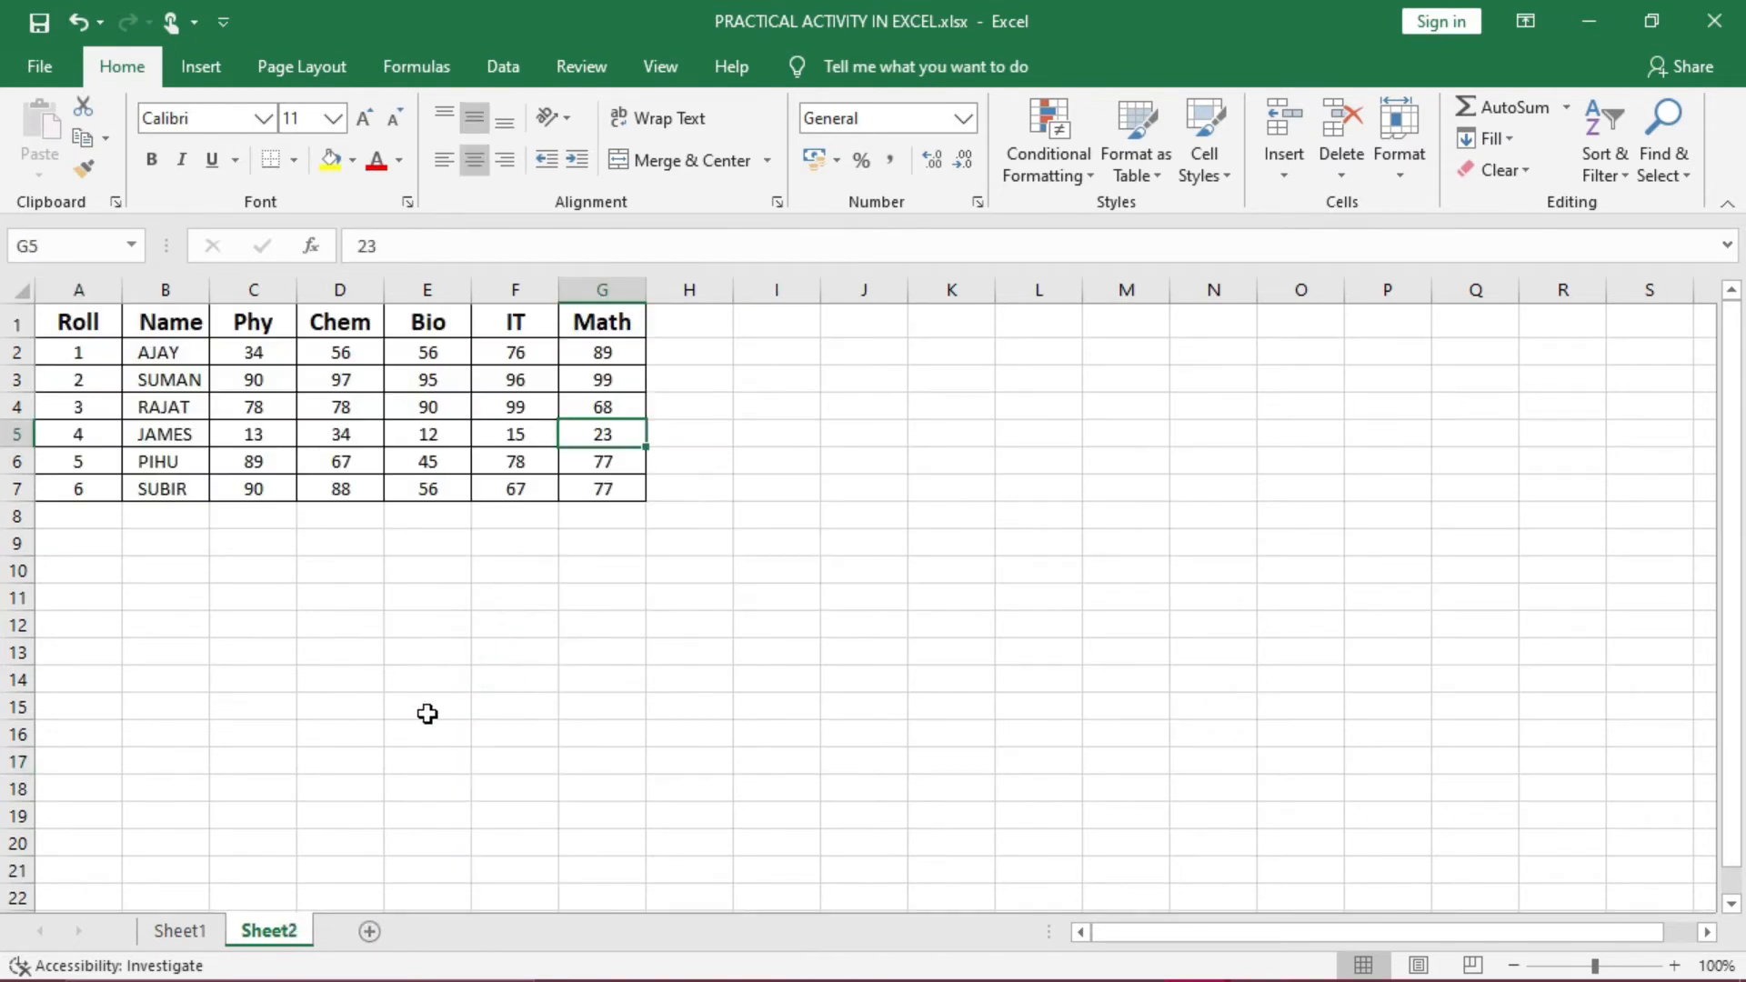
{"action": "left_click", "coordinate": [400, 751]}
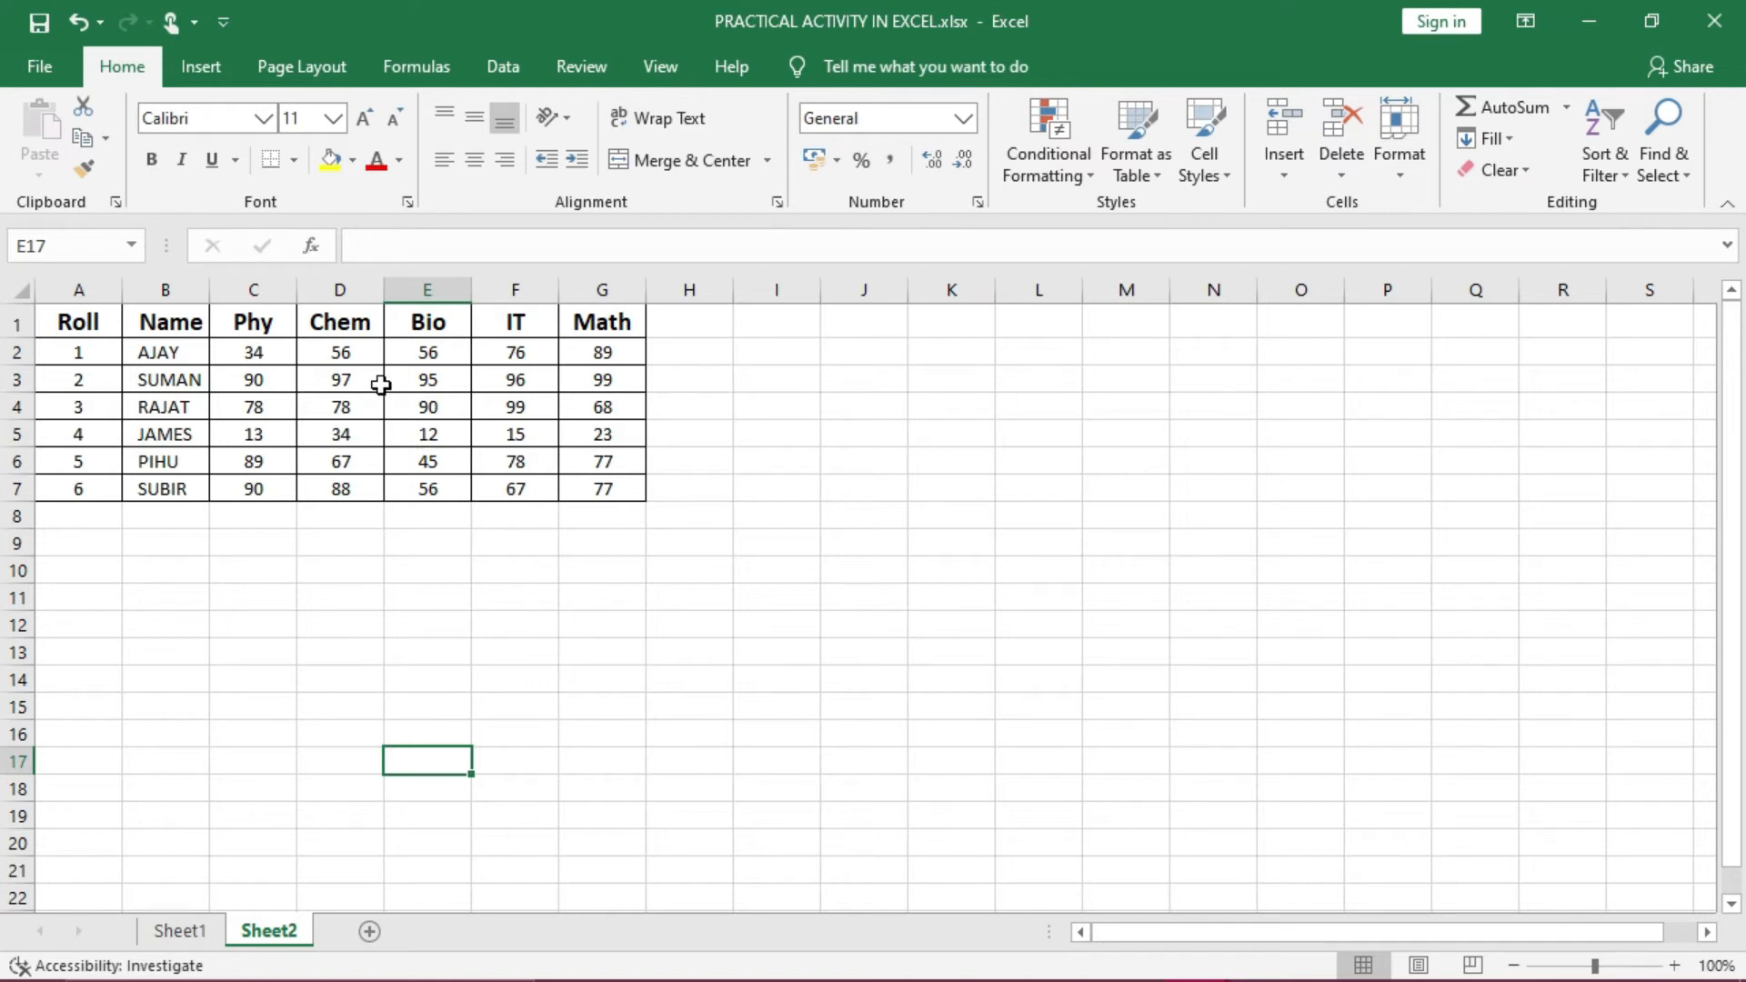
{"action": "left_click", "coordinate": [344, 378]}
{"action": "left_click_drag", "start_coordinate": [344, 377], "coordinate": [368, 436]}
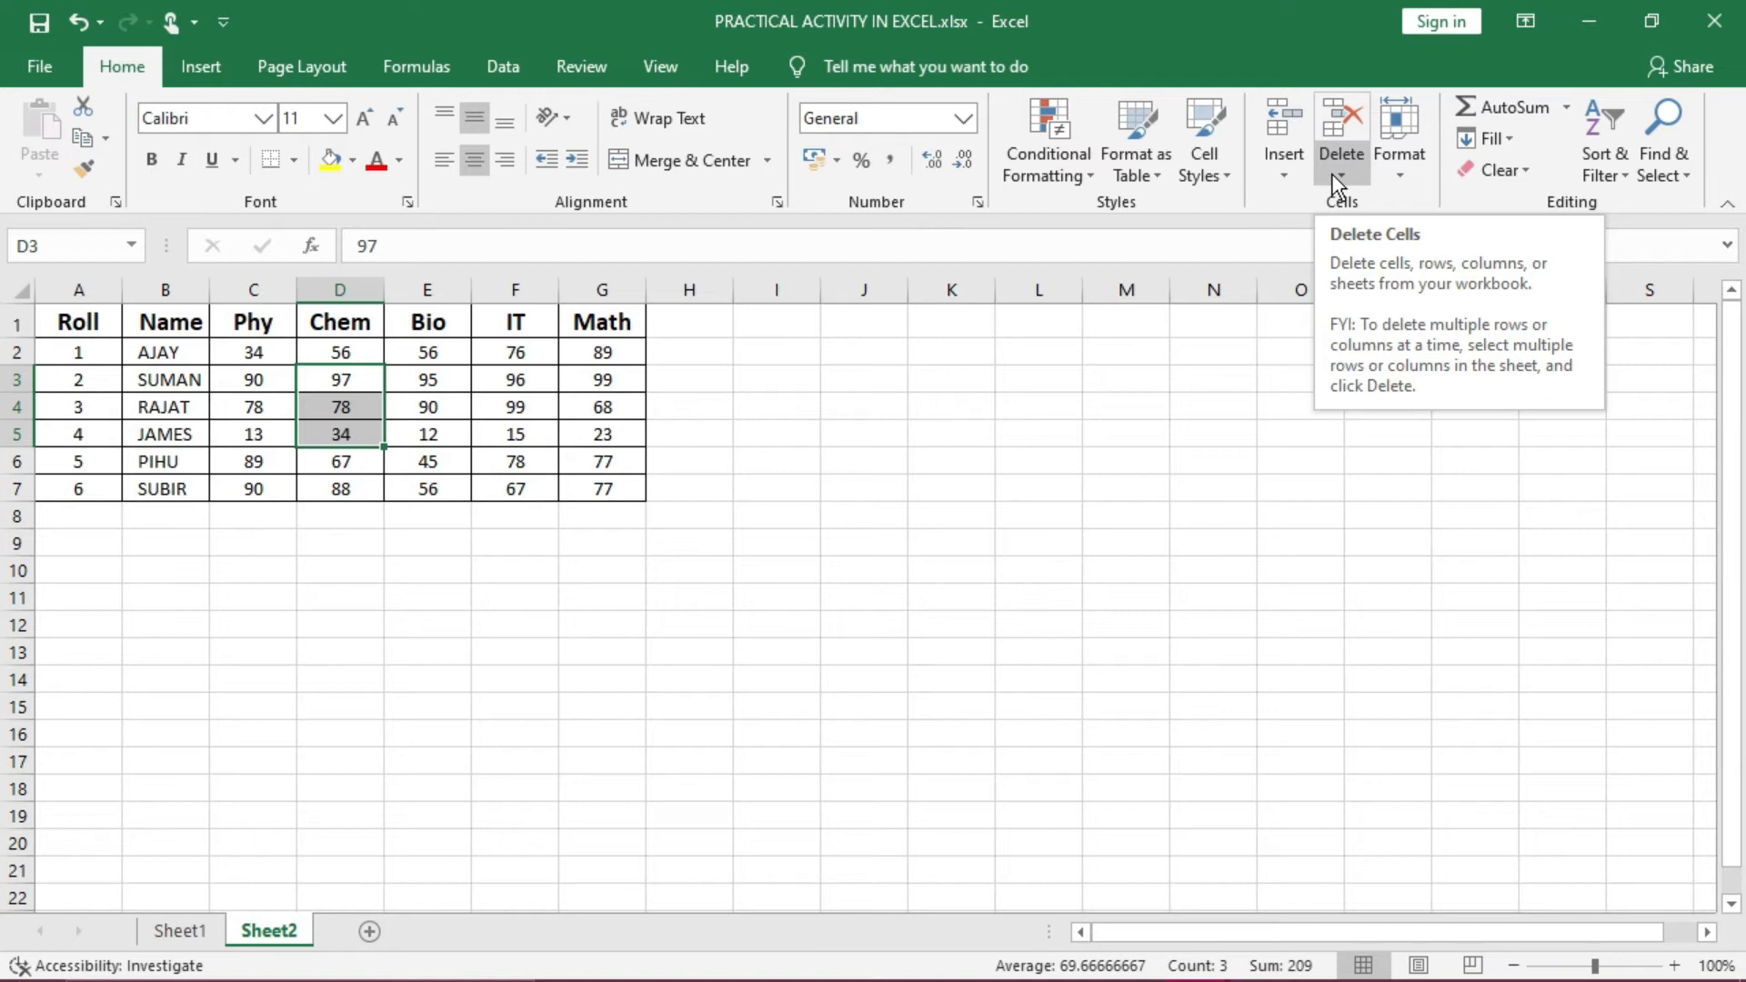
{"action": "left_click", "coordinate": [1286, 174]}
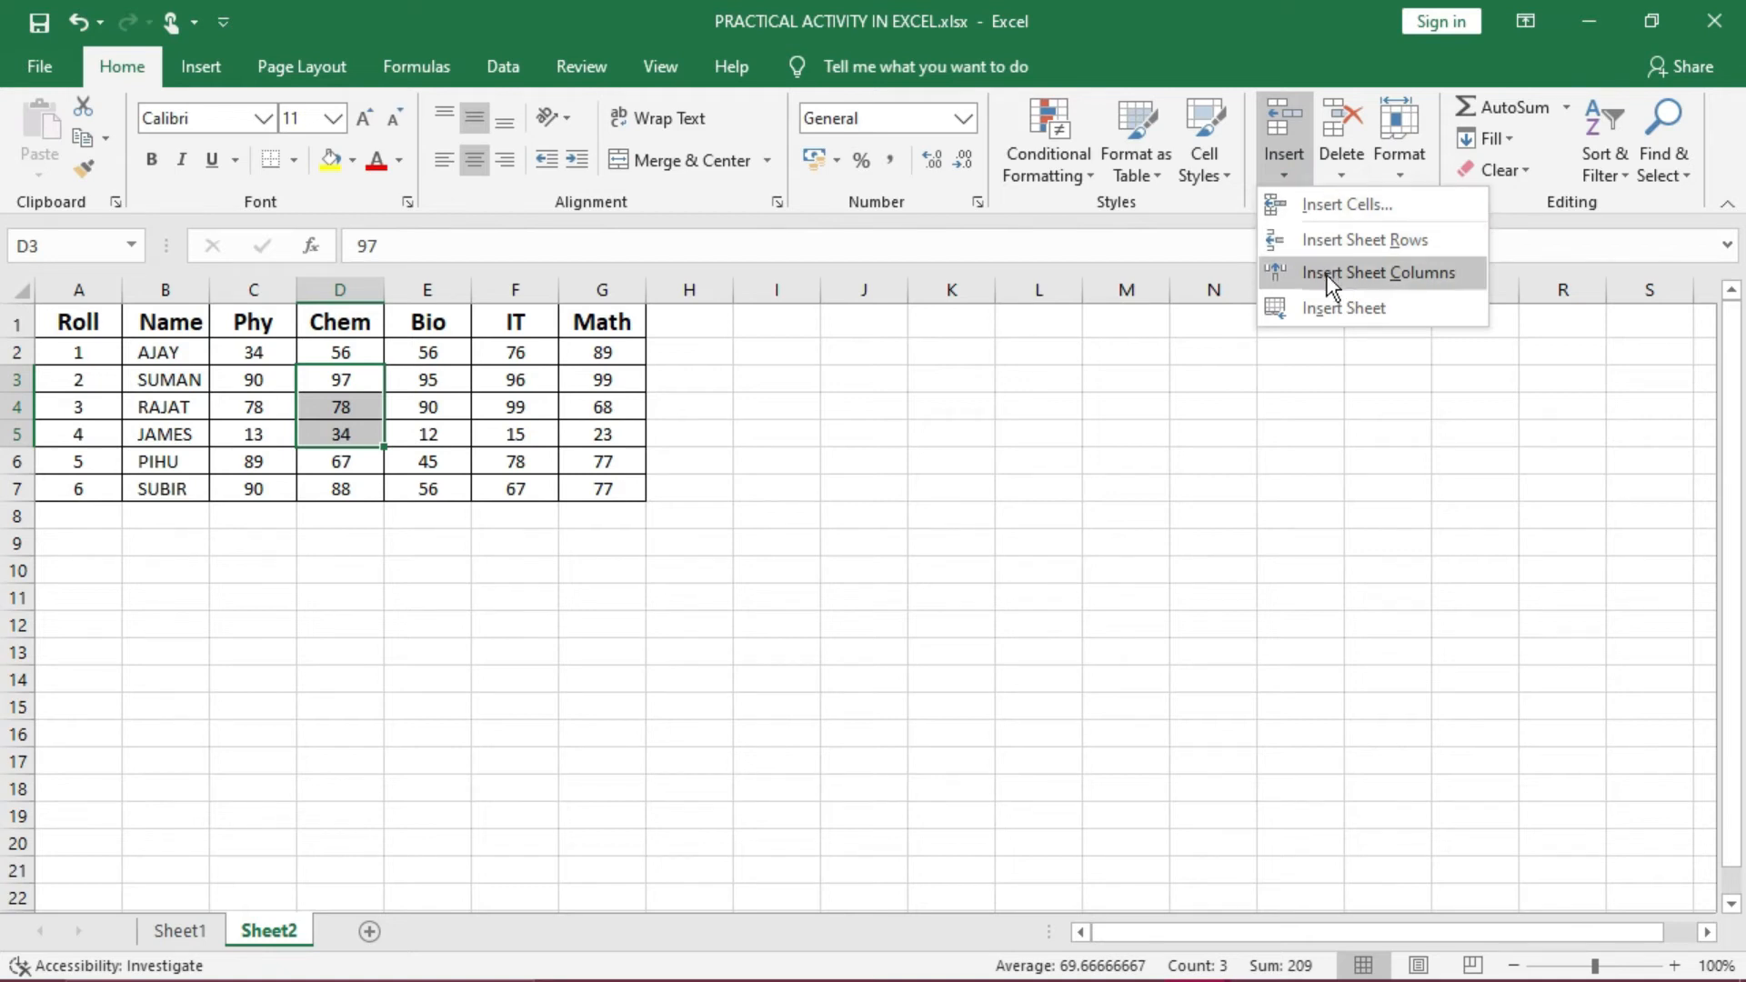
{"action": "right_click", "coordinate": [341, 427]}
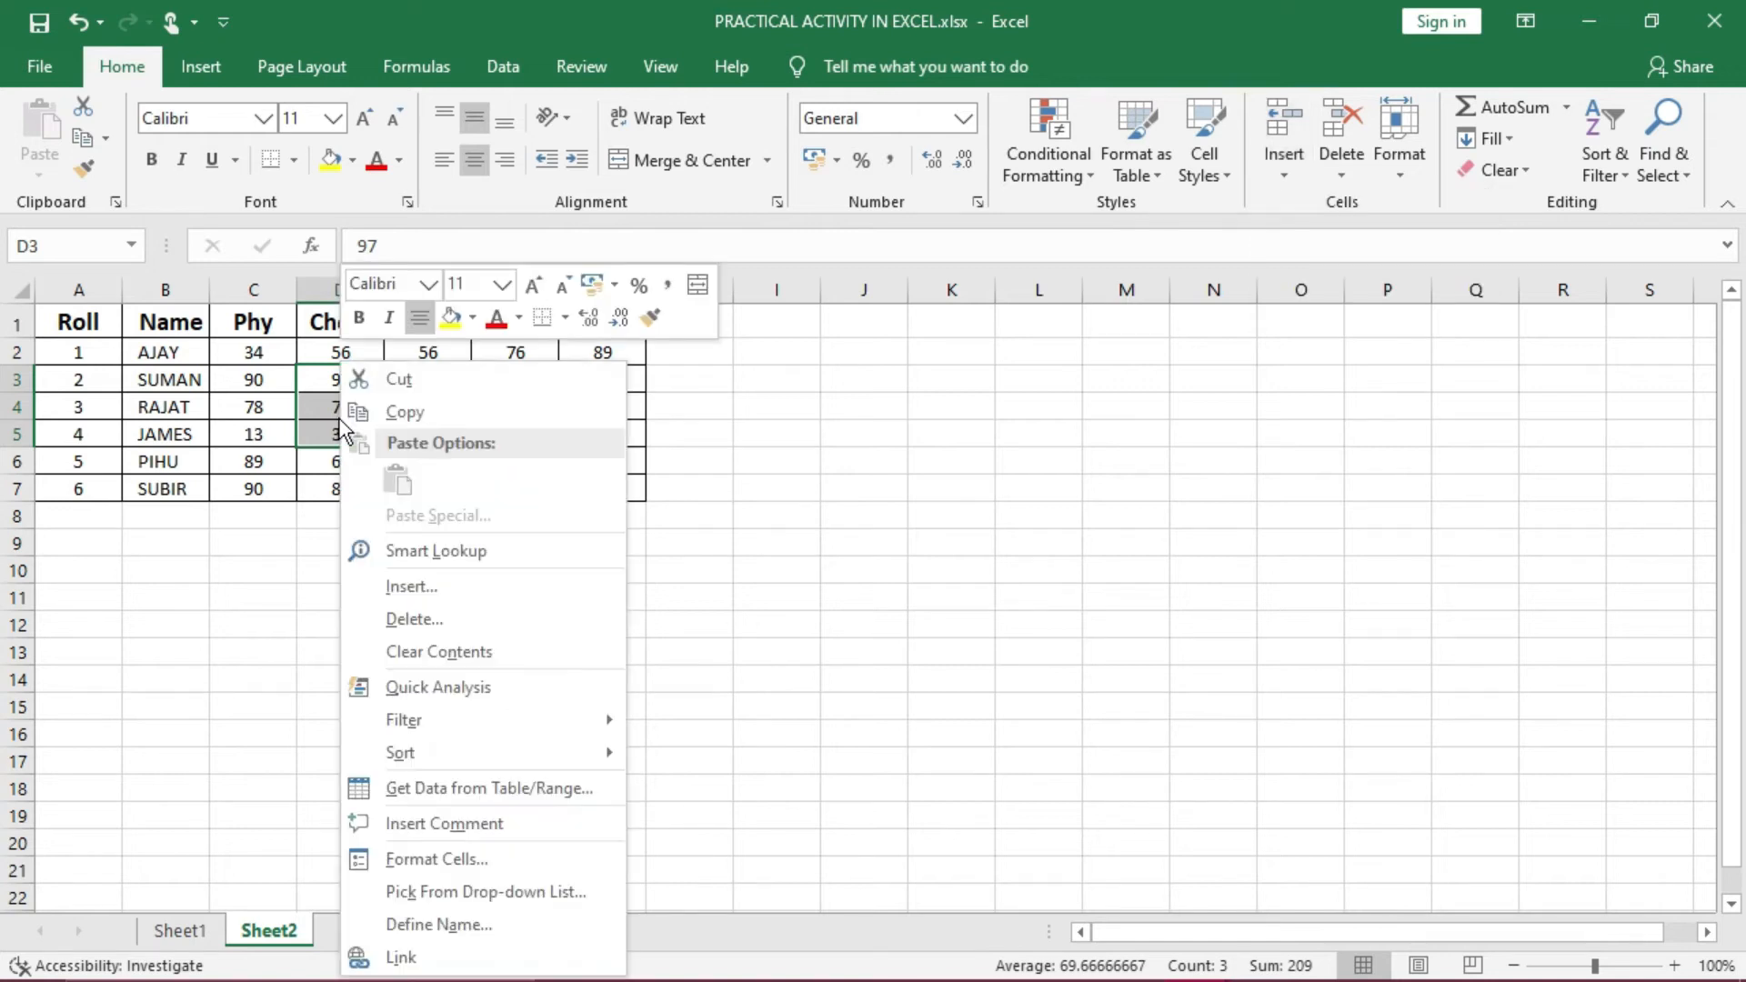
{"action": "key", "text": "Escape"}
Insert two blank columns before the Chem column, based on the range D3:E3, using the Entire column option
{"action": "left_click_drag", "start_coordinate": [371, 378], "coordinate": [425, 383]}
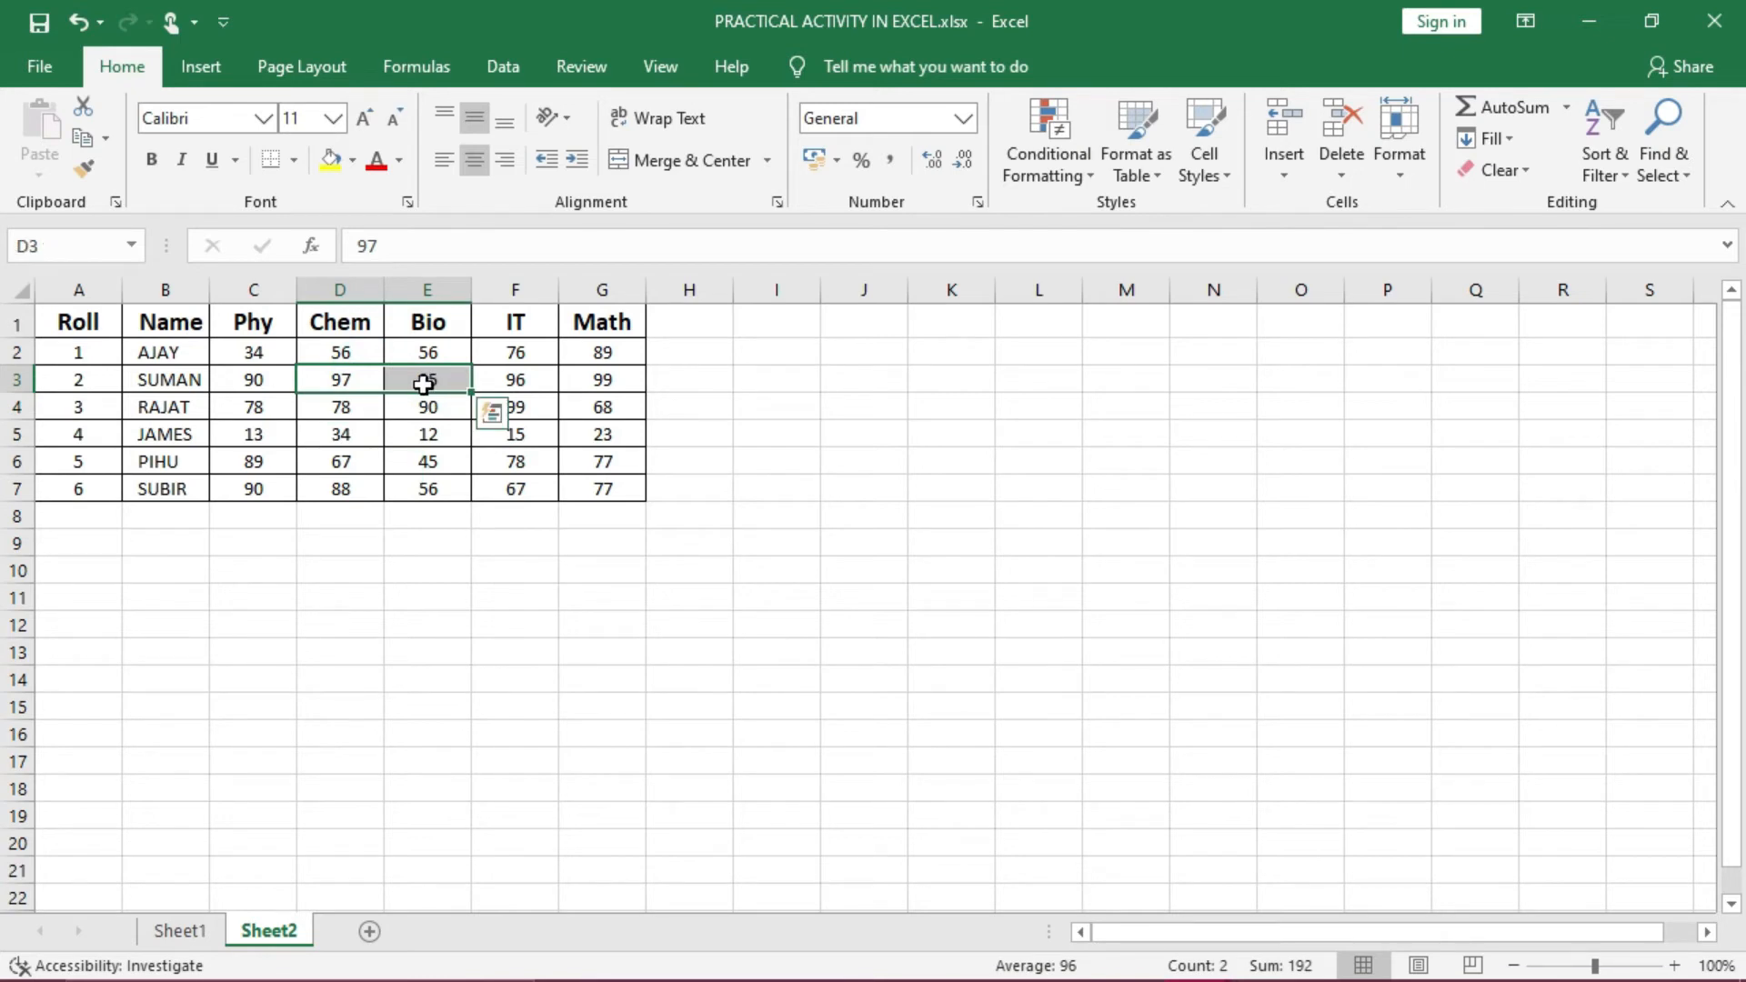
{"action": "right_click", "coordinate": [425, 385]}
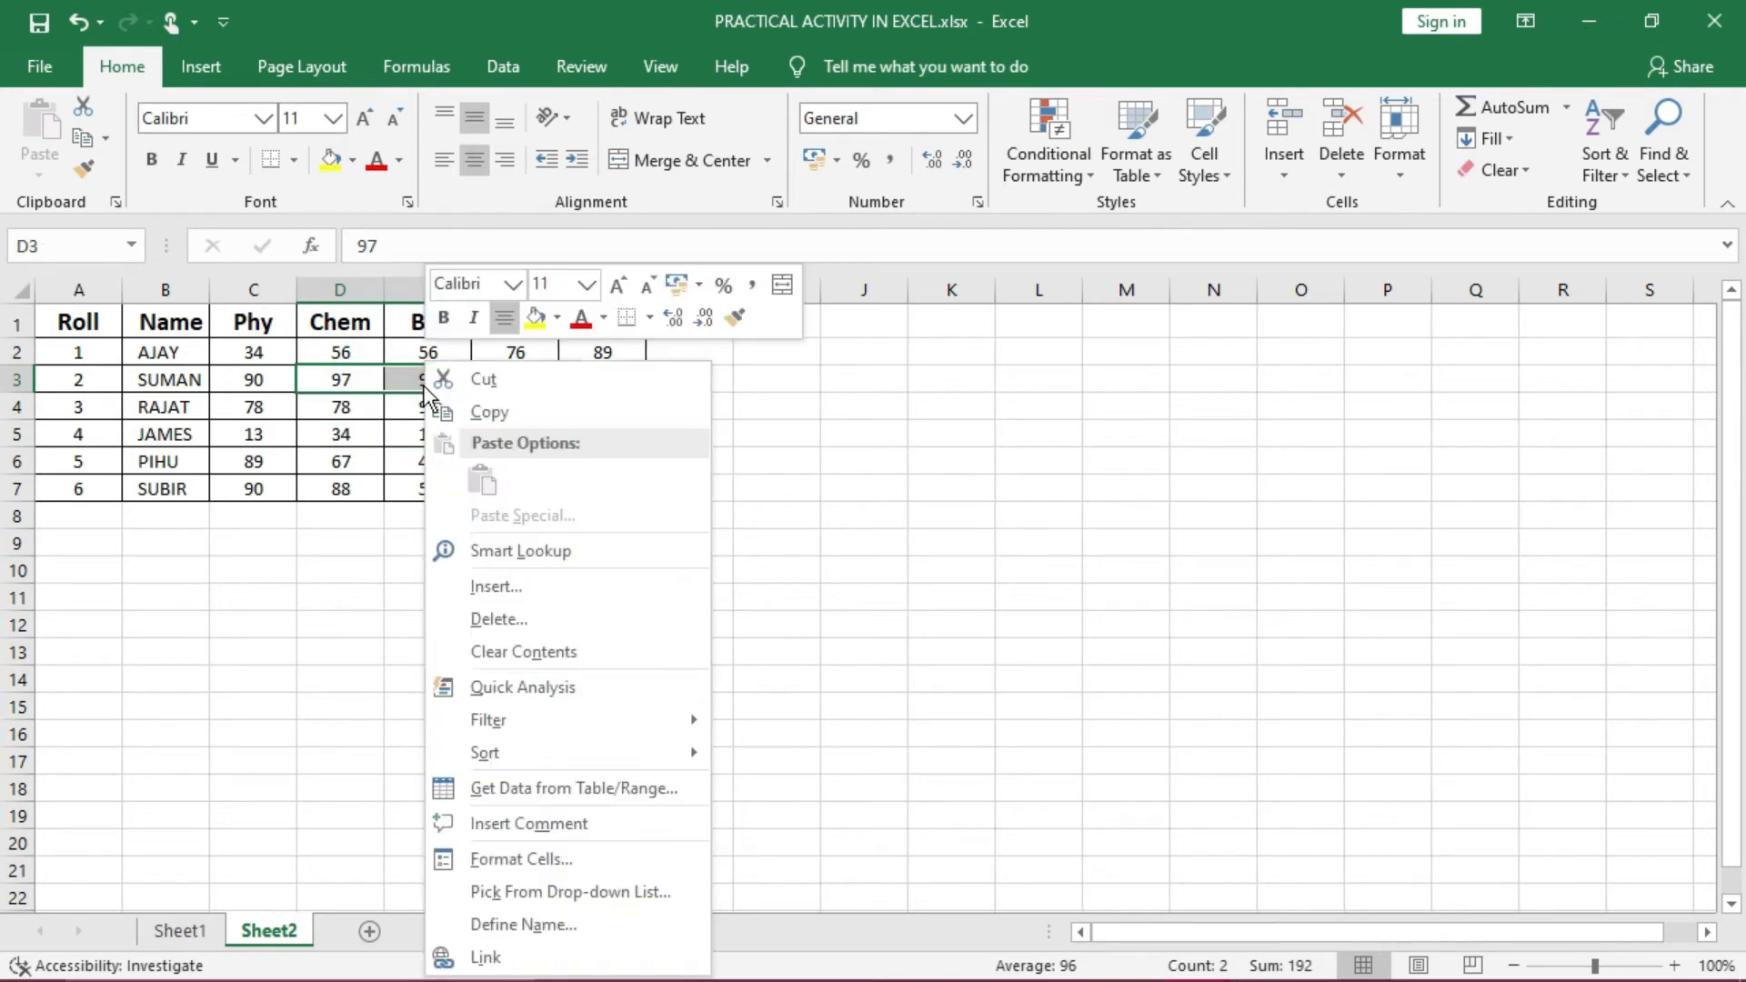
{"action": "left_click", "coordinate": [544, 584]}
{"action": "left_click", "coordinate": [527, 608]}
{"action": "left_click", "coordinate": [513, 666]}
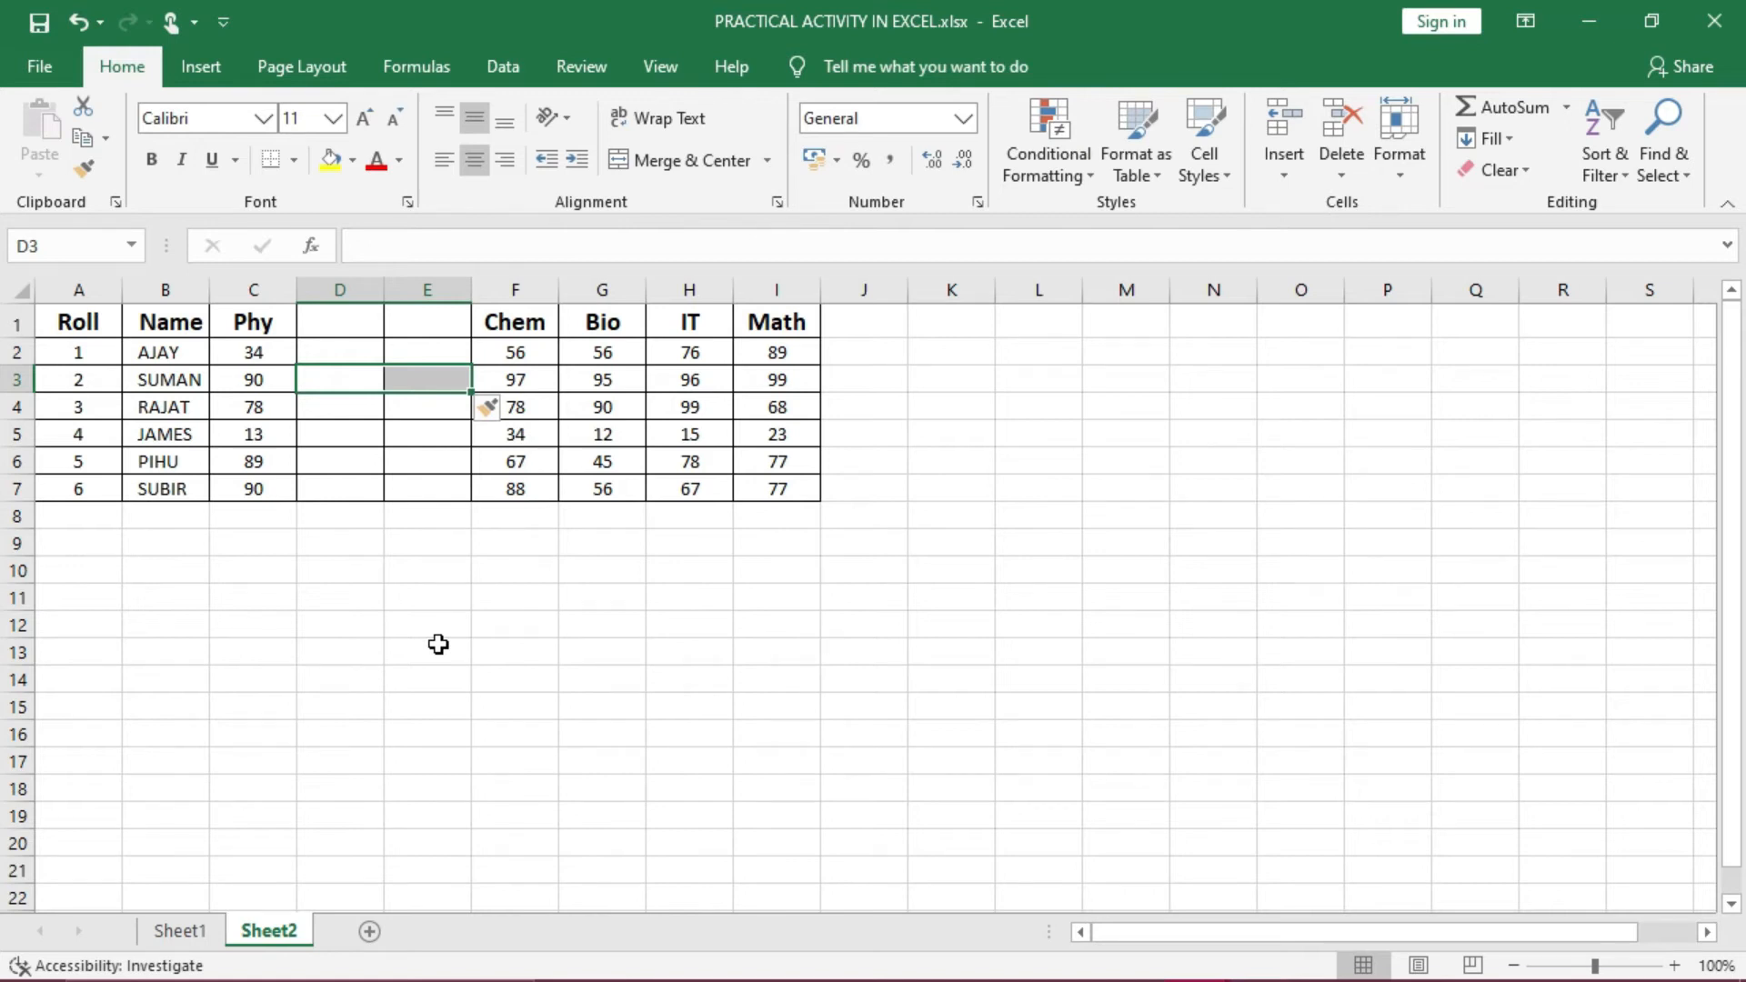
Delete the two blank columns D and E, based on the range D1:E1, using the Entire column option
{"action": "left_click_drag", "start_coordinate": [369, 391], "coordinate": [401, 324]}
{"action": "left_click", "coordinate": [342, 322]}
{"action": "right_click", "coordinate": [401, 324]}
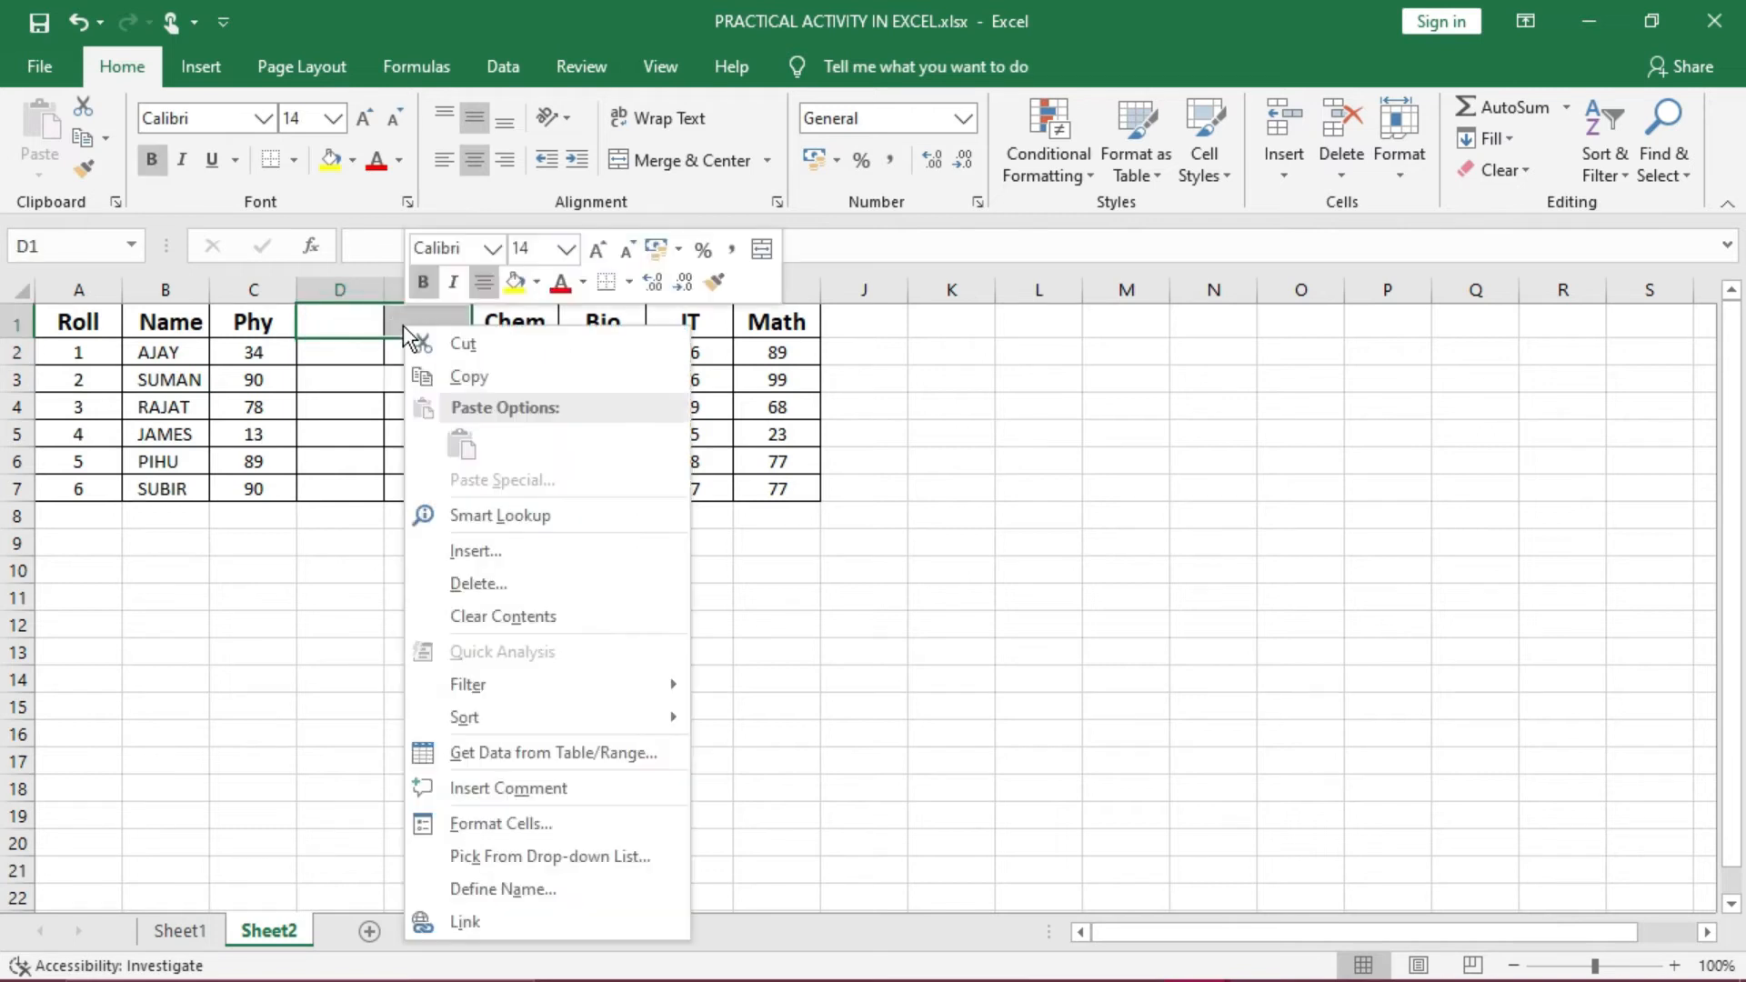
{"action": "left_click", "coordinate": [514, 591]}
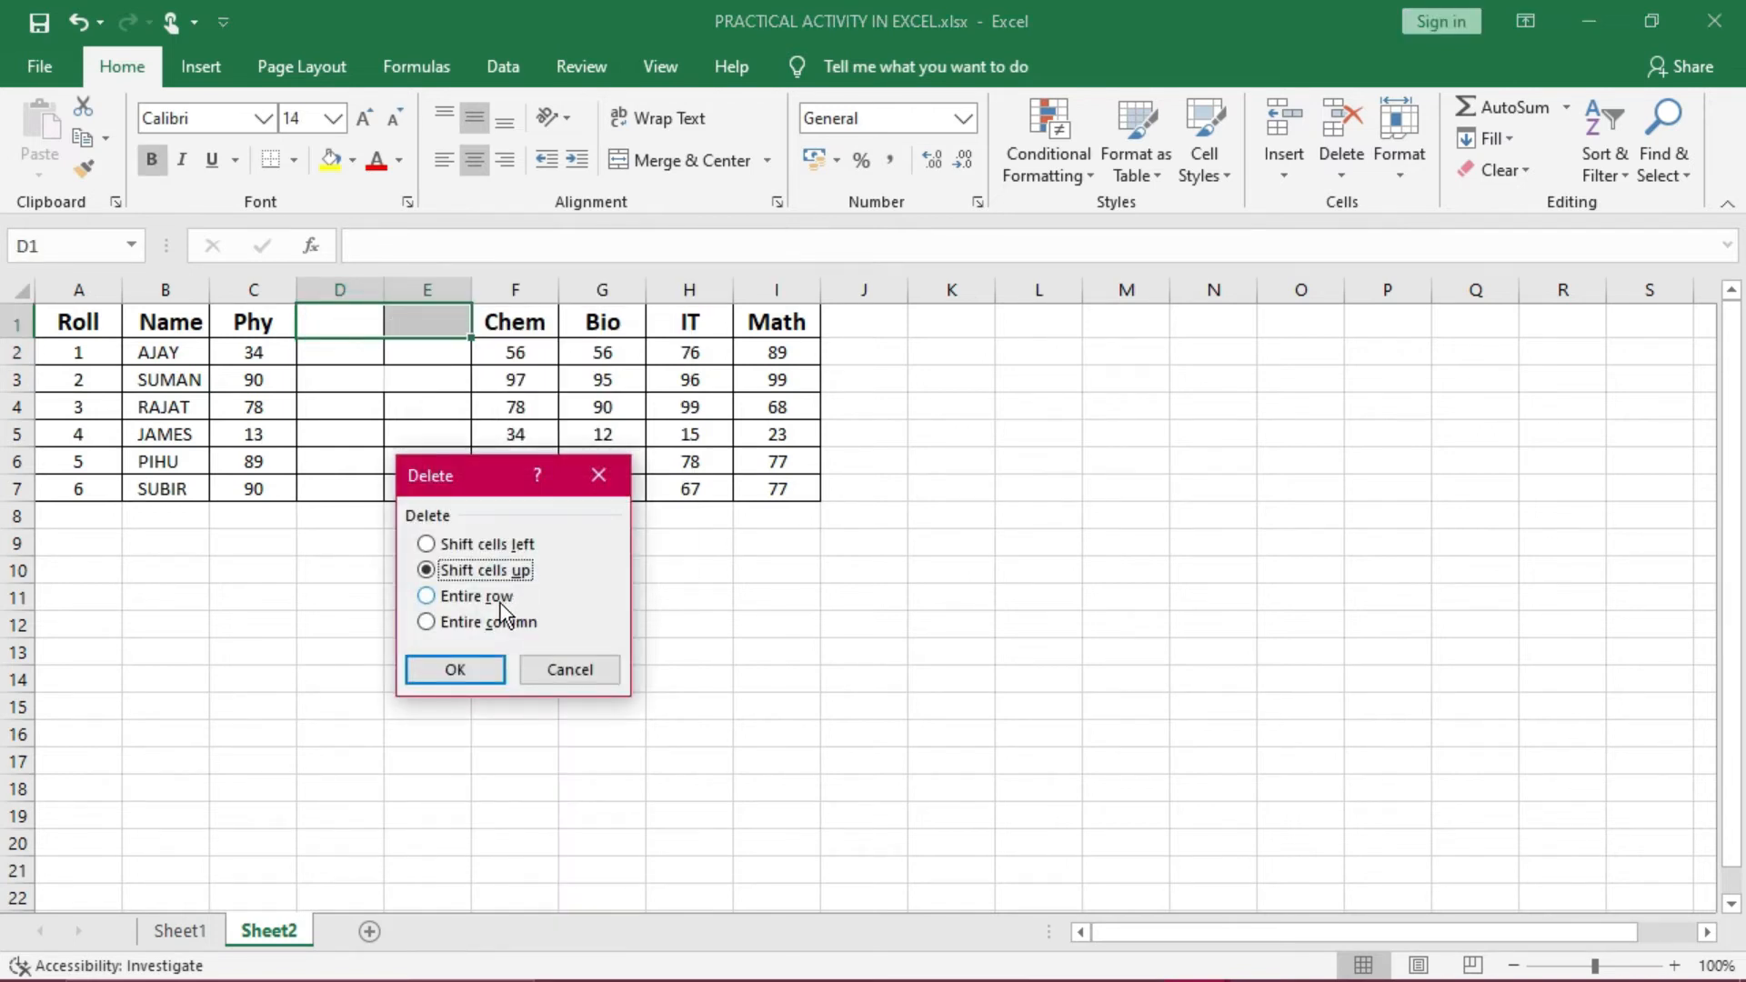
{"action": "left_click", "coordinate": [498, 624]}
{"action": "left_click", "coordinate": [484, 679]}
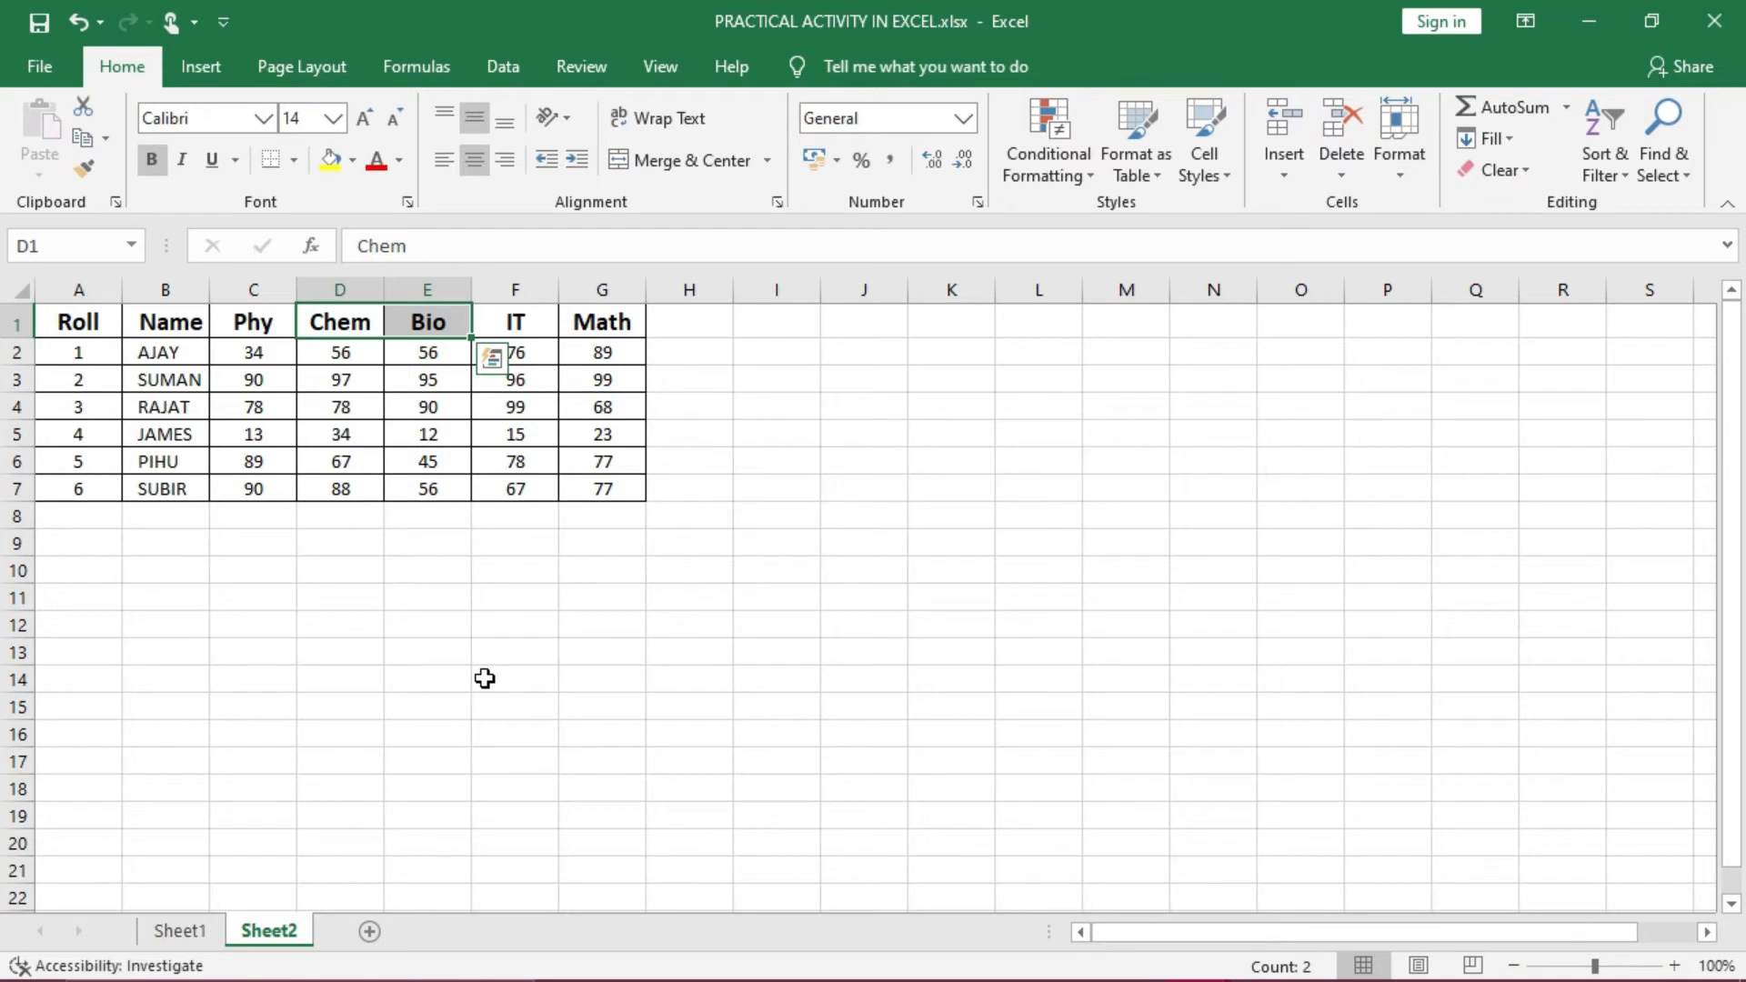
{"action": "left_click", "coordinate": [351, 437]}
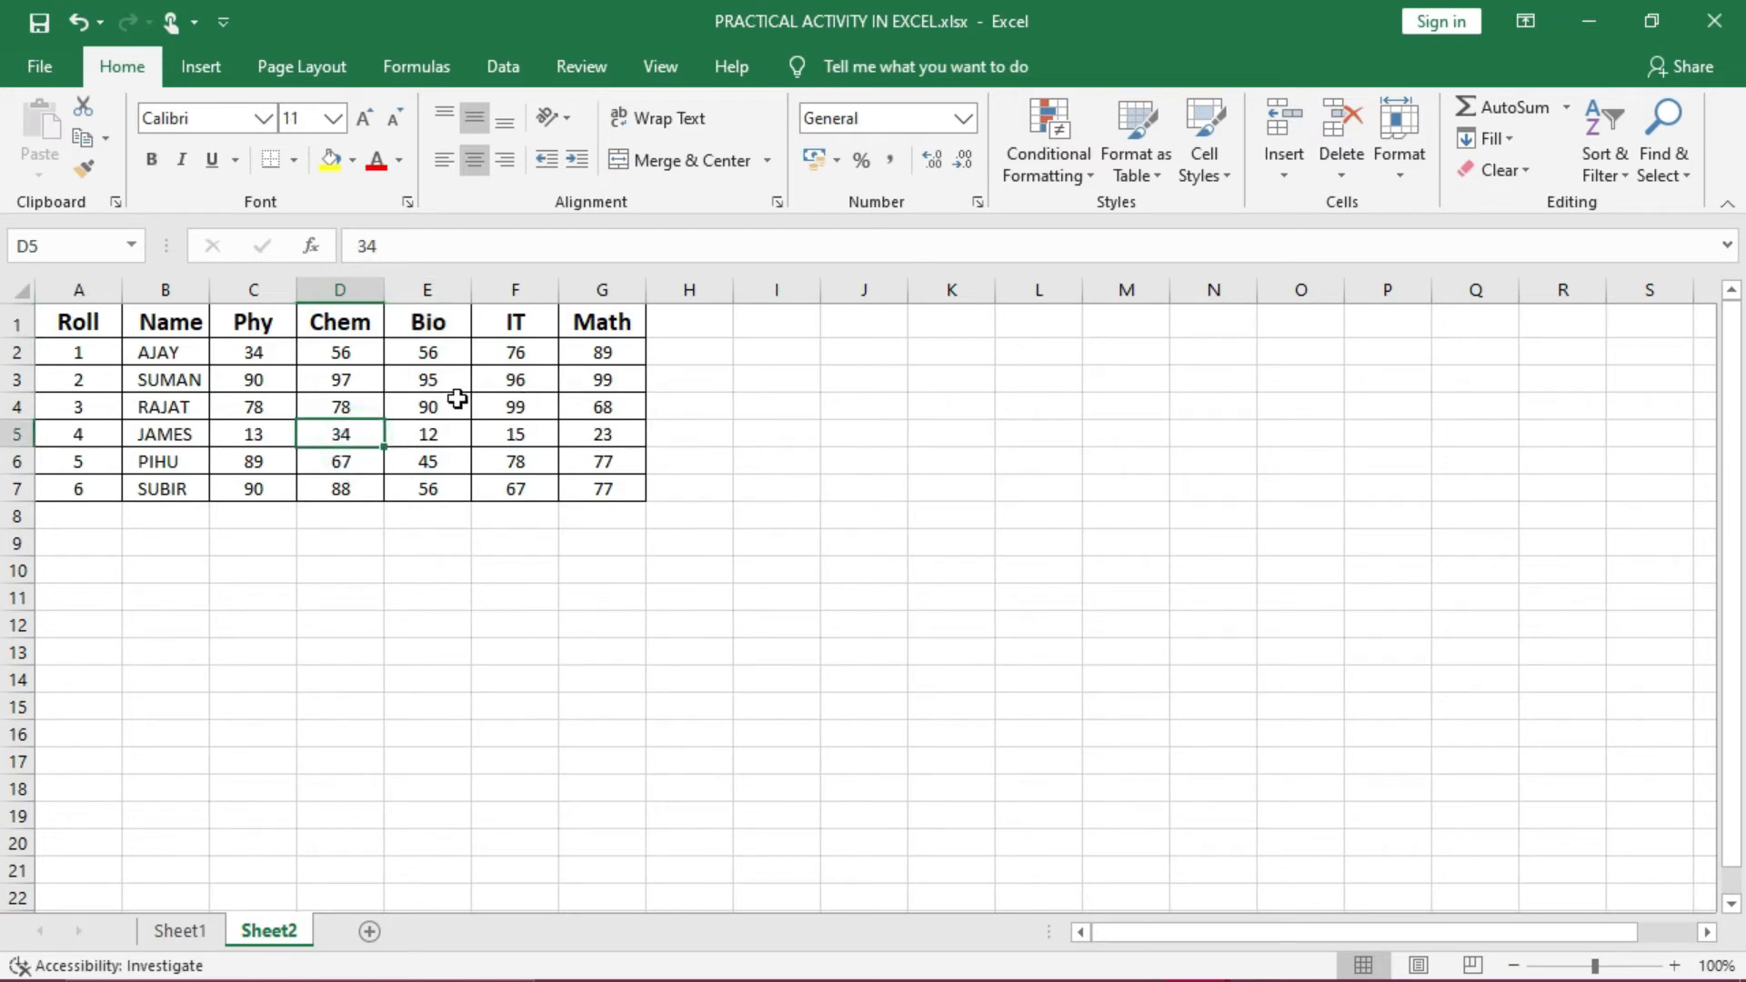
{"action": "left_click", "coordinate": [458, 398]}
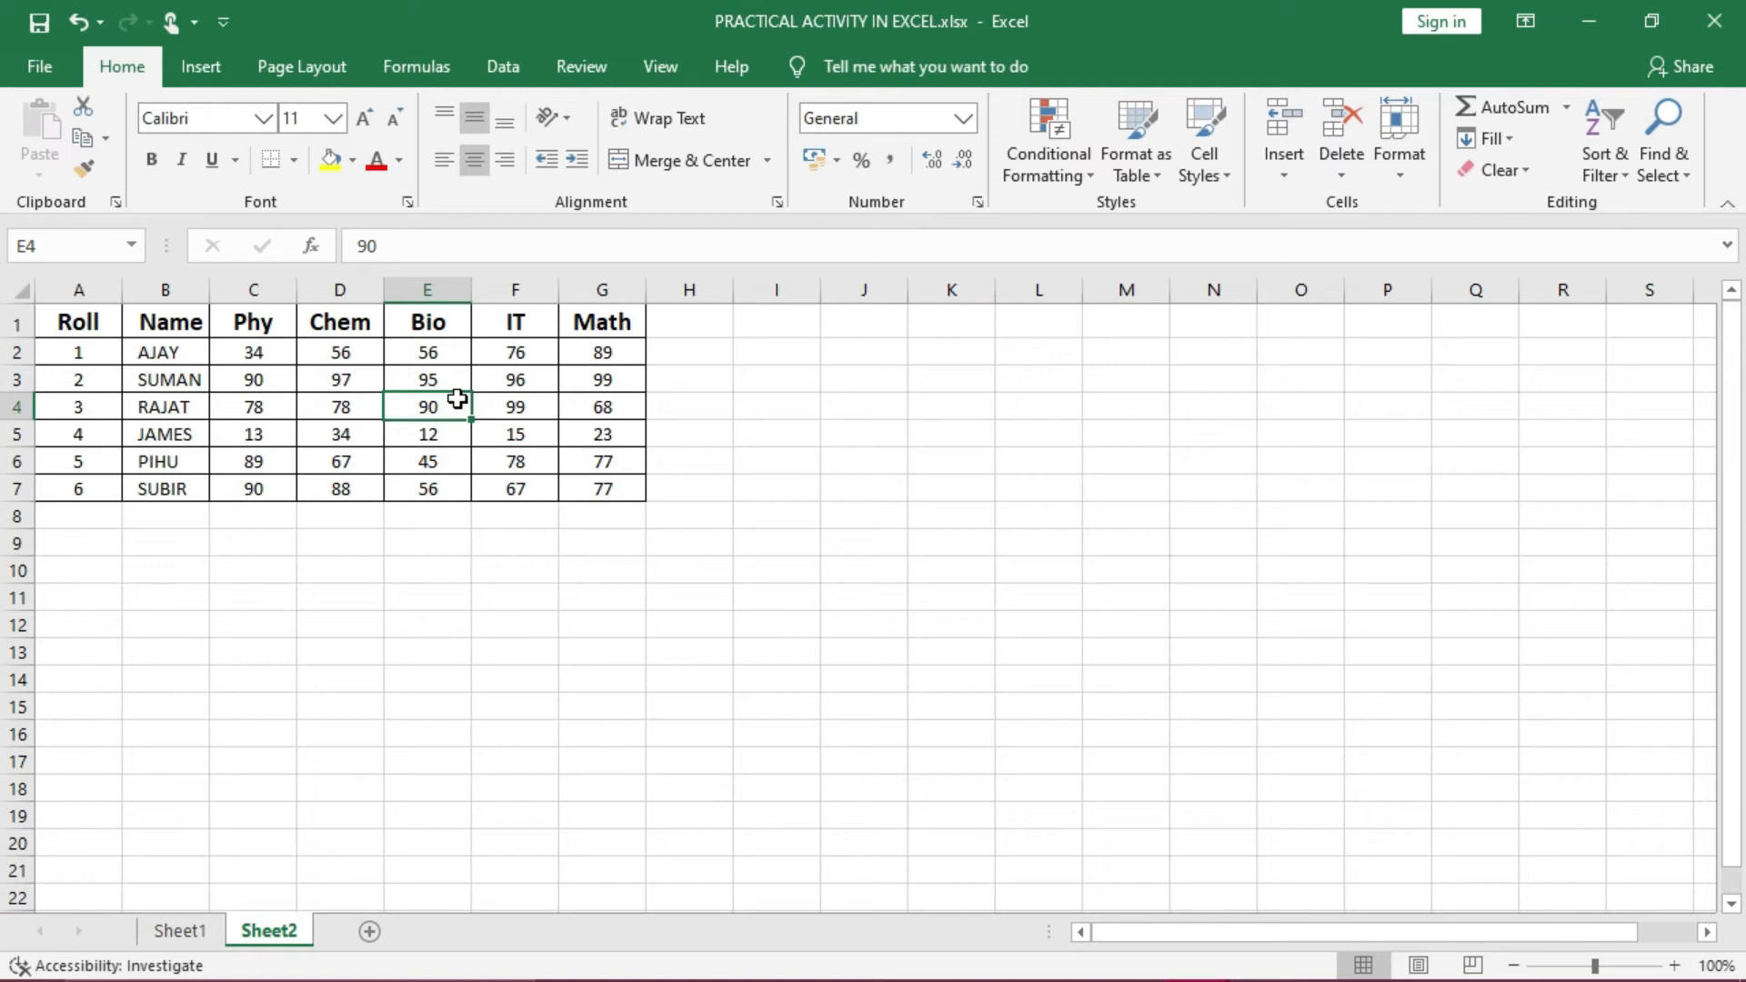
Set the row height of the table's rows 1 to 7 to 35
{"action": "left_click_drag", "start_coordinate": [88, 318], "coordinate": [114, 487]}
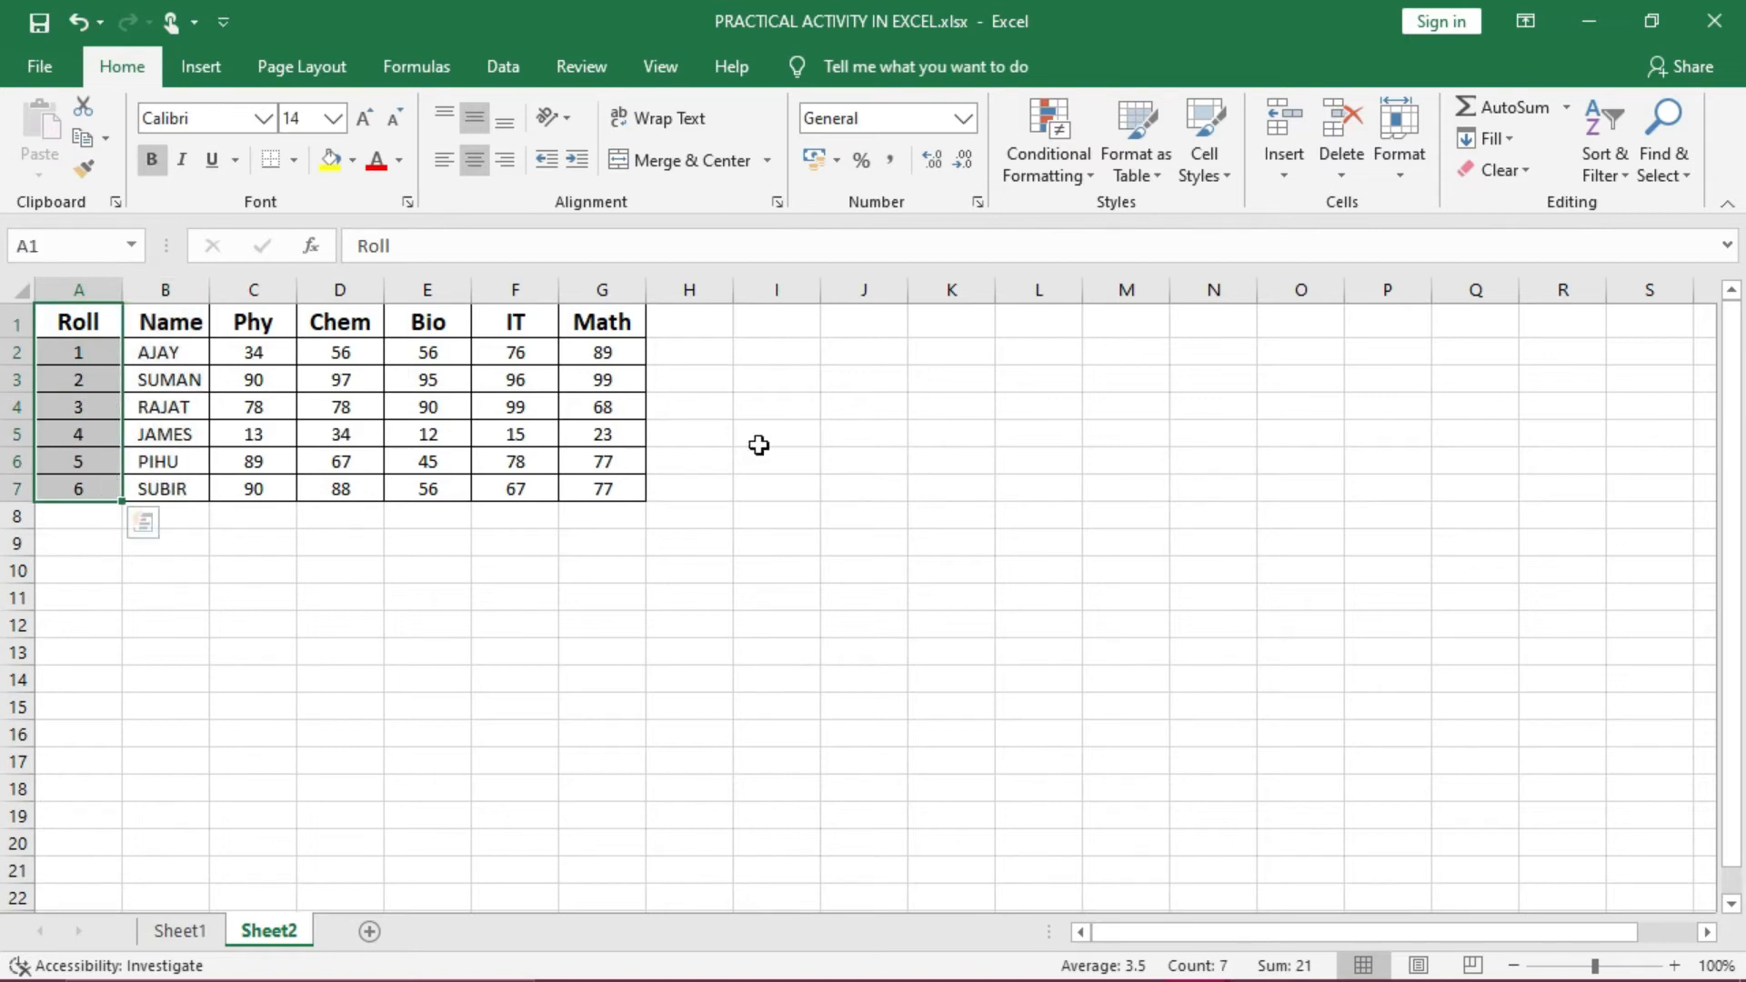
{"action": "left_click", "coordinate": [1401, 168]}
{"action": "left_click", "coordinate": [1436, 239]}
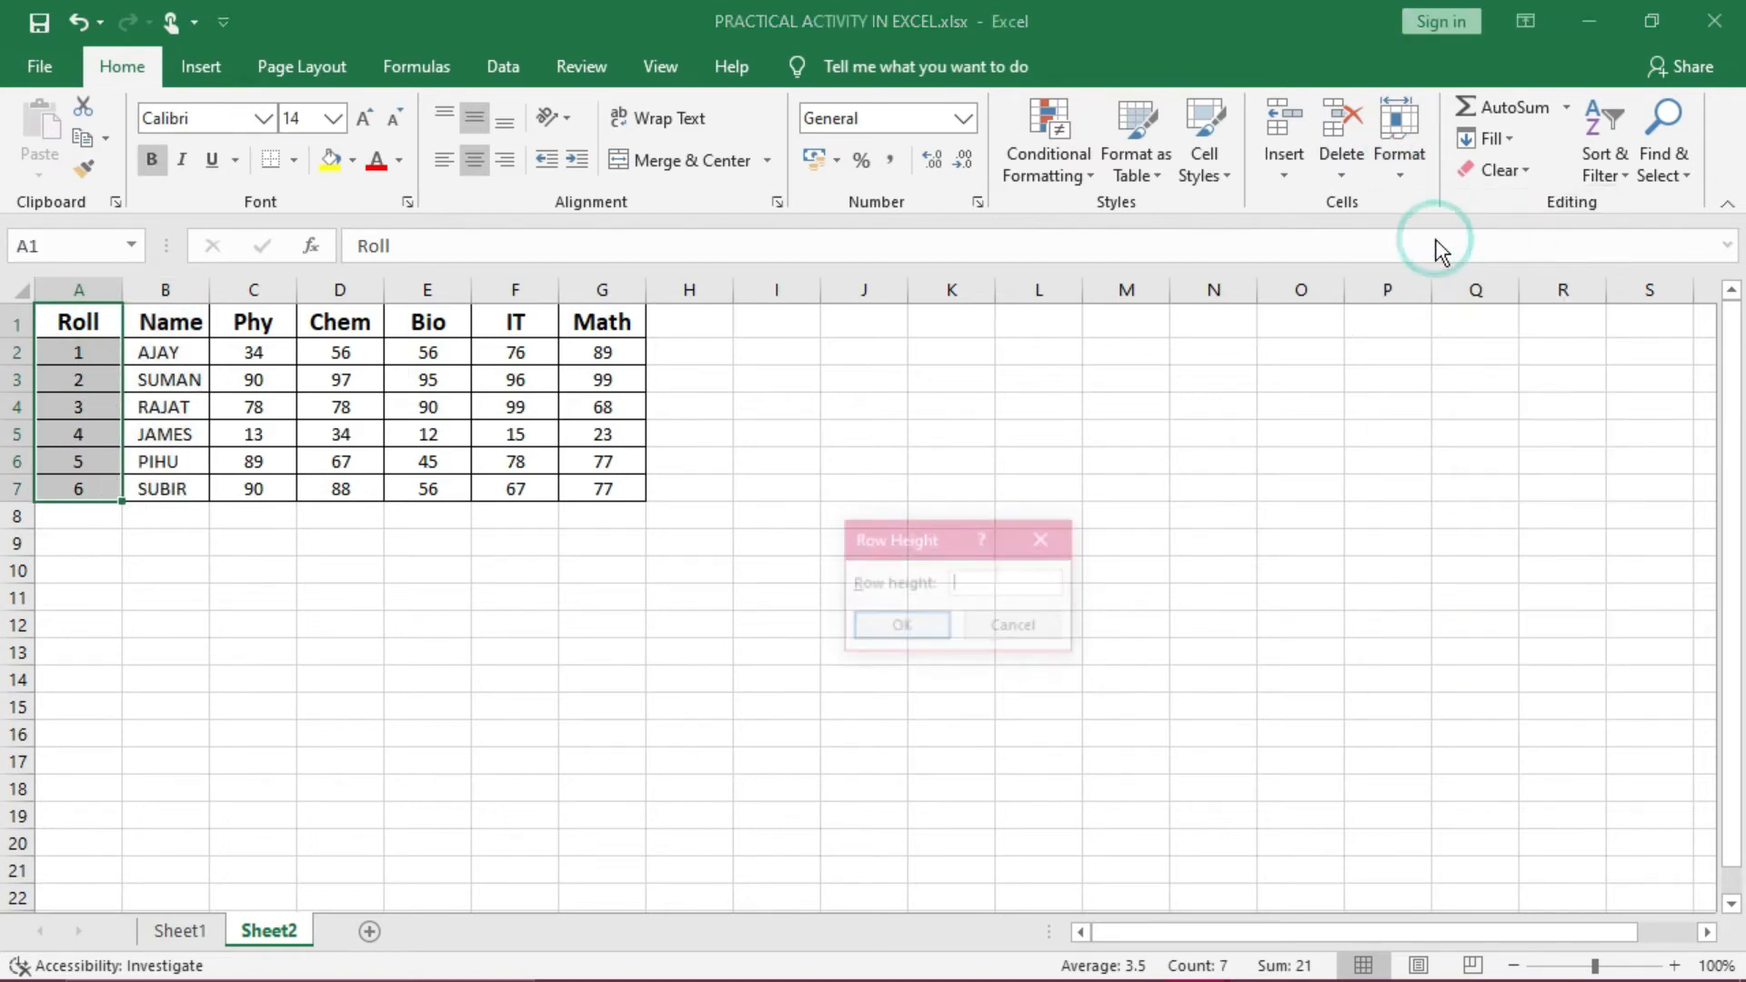
{"action": "type", "text": "35"}
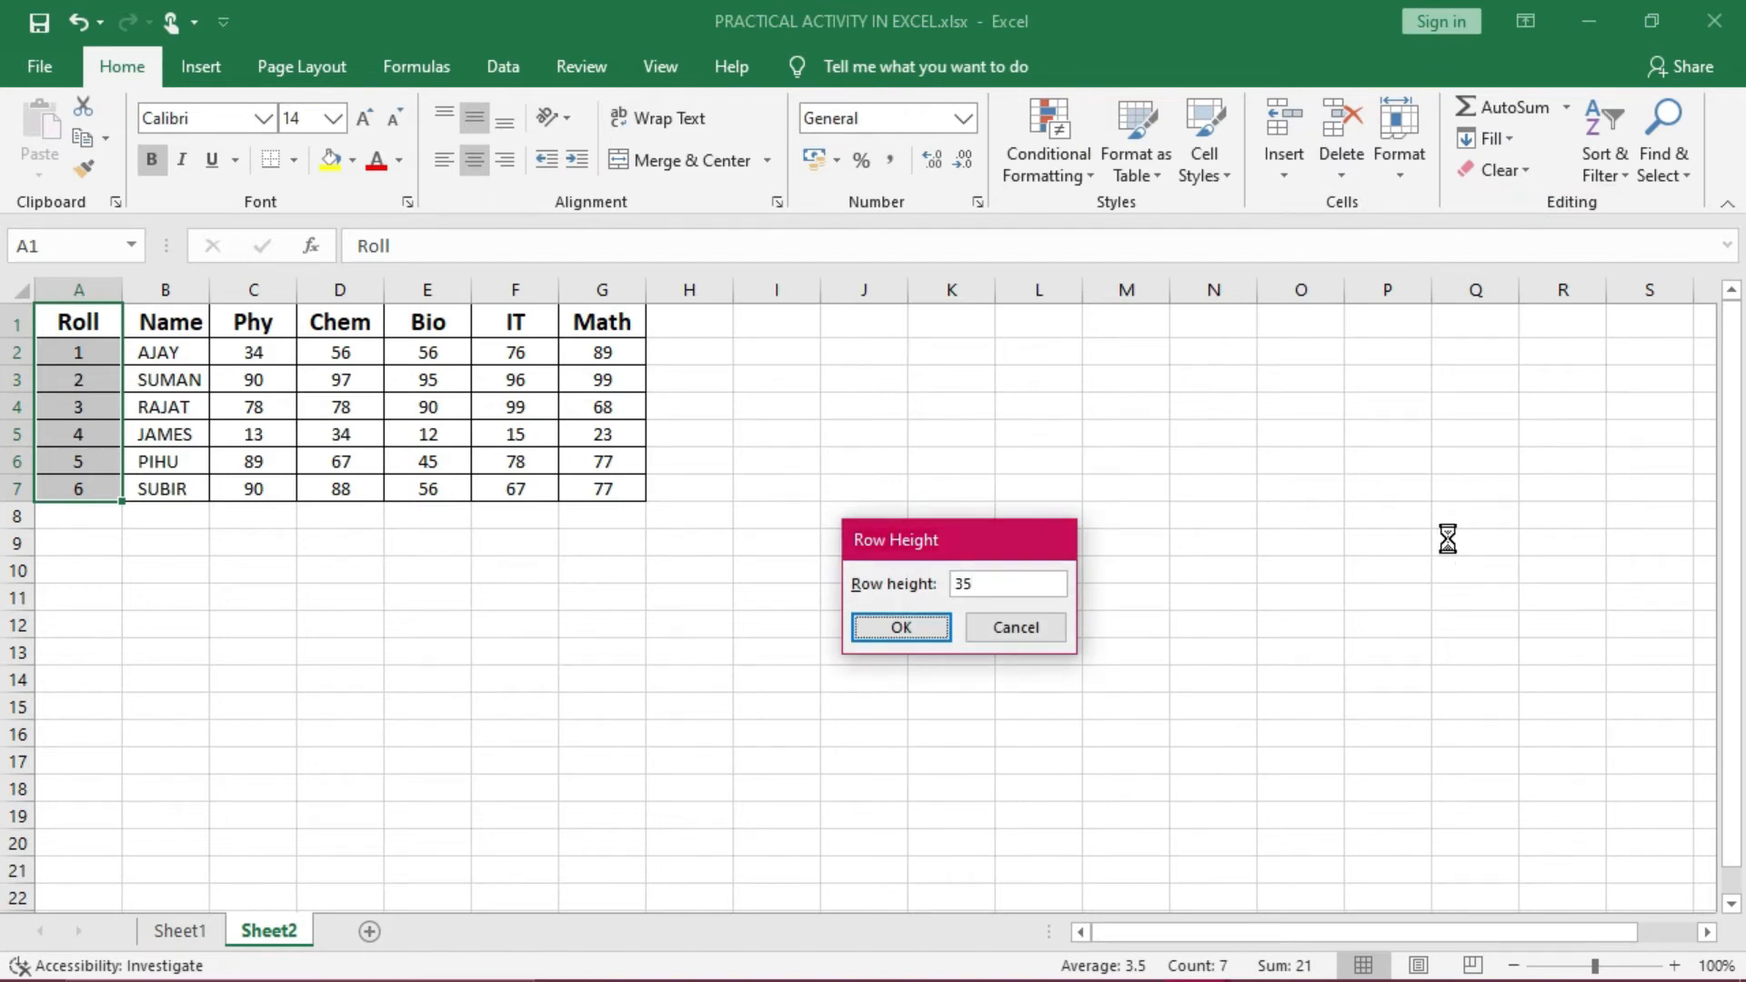
Apply the row height of 35 to rows 1 to 7 and set the width of columns A to G to 15
{"action": "key", "text": "Return"}
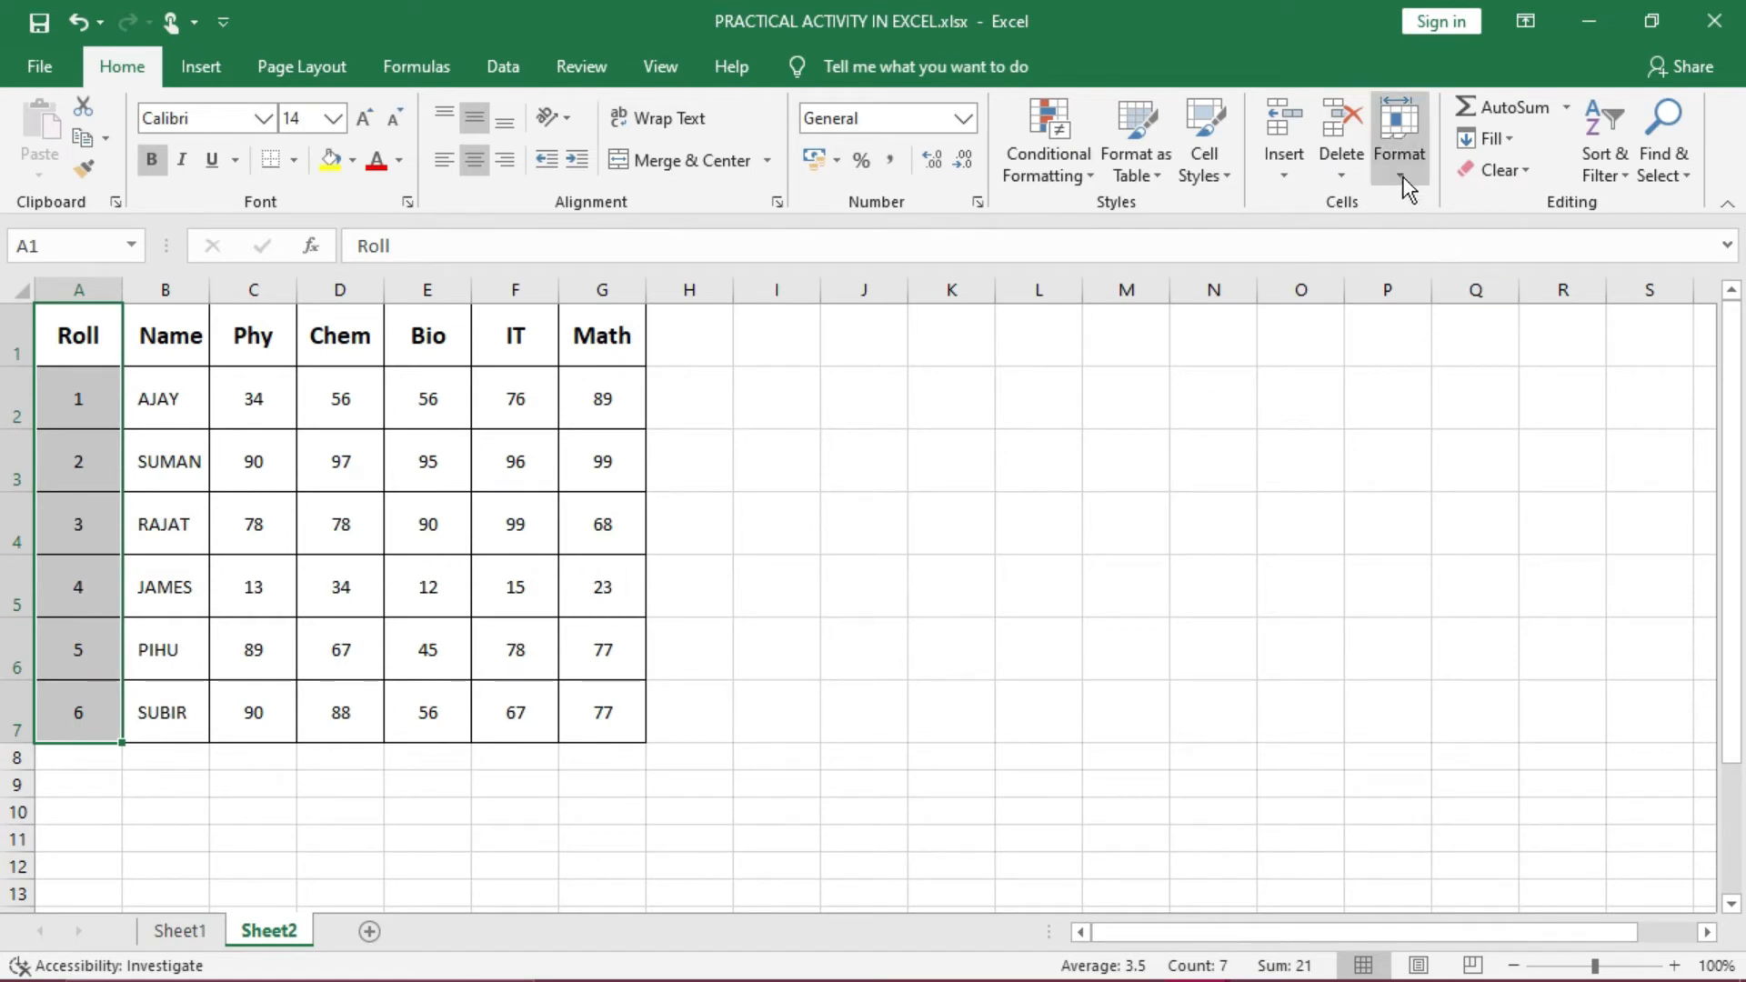
{"action": "left_click", "coordinate": [254, 649]}
{"action": "left_click_drag", "start_coordinate": [78, 359], "coordinate": [577, 360]}
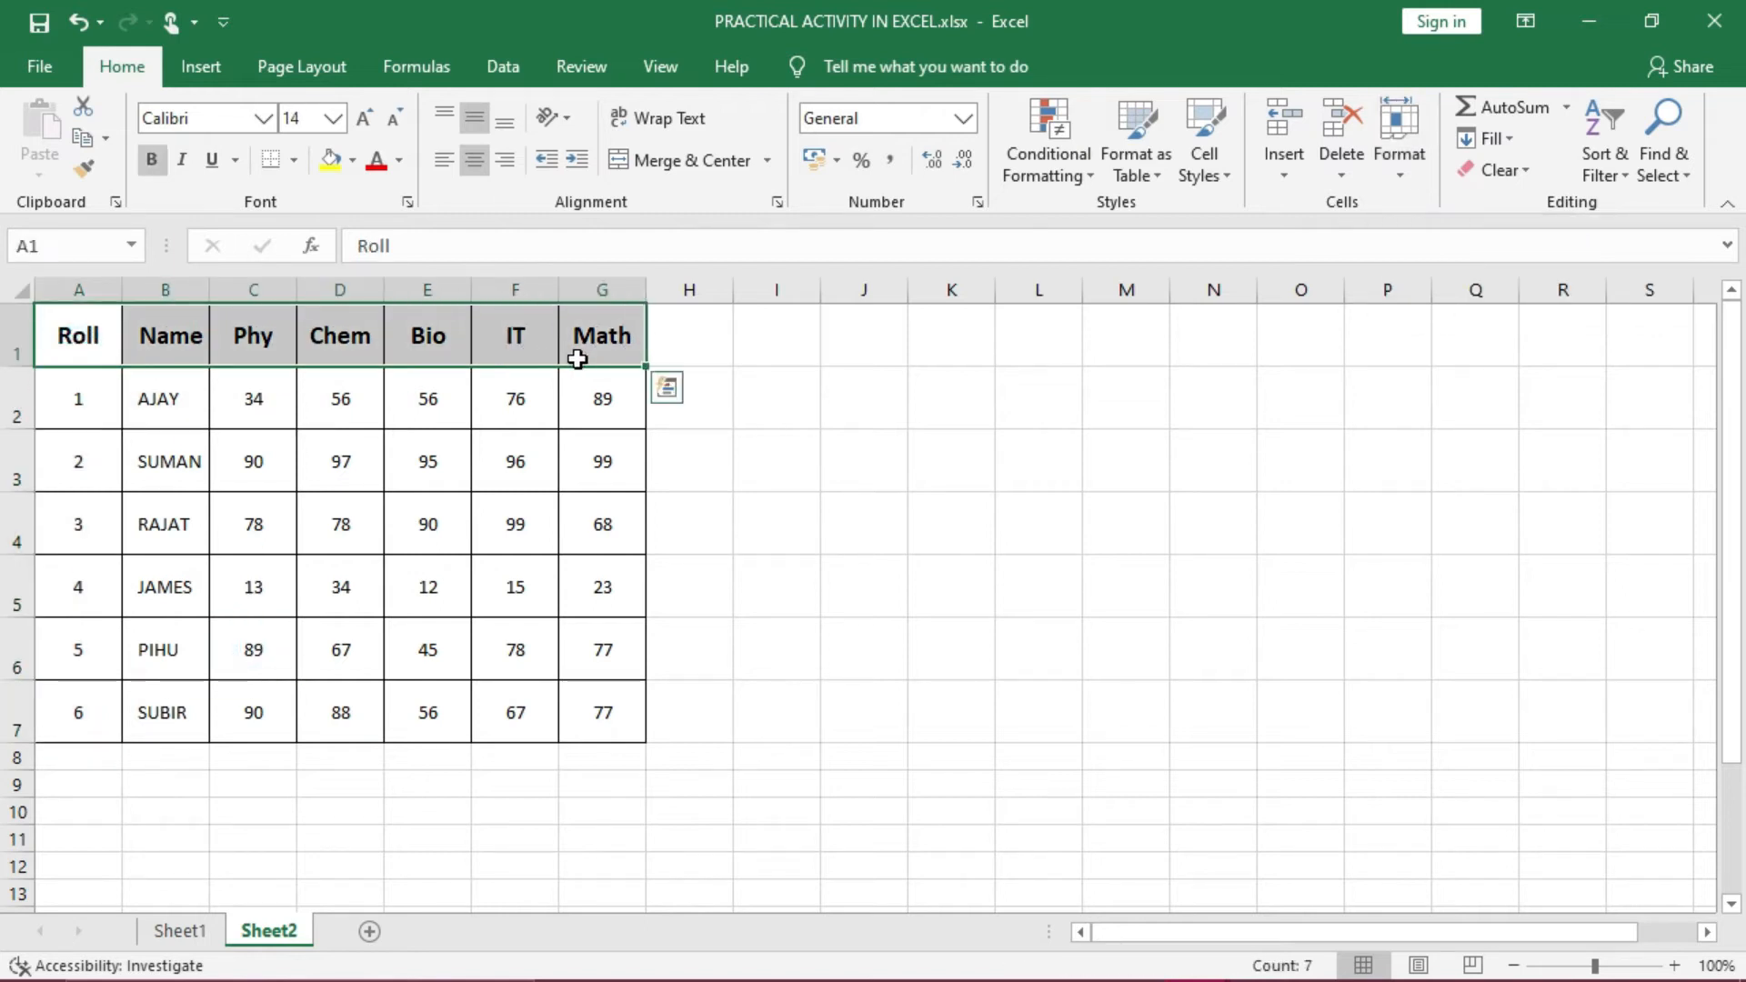
{"action": "left_click", "coordinate": [1411, 175]}
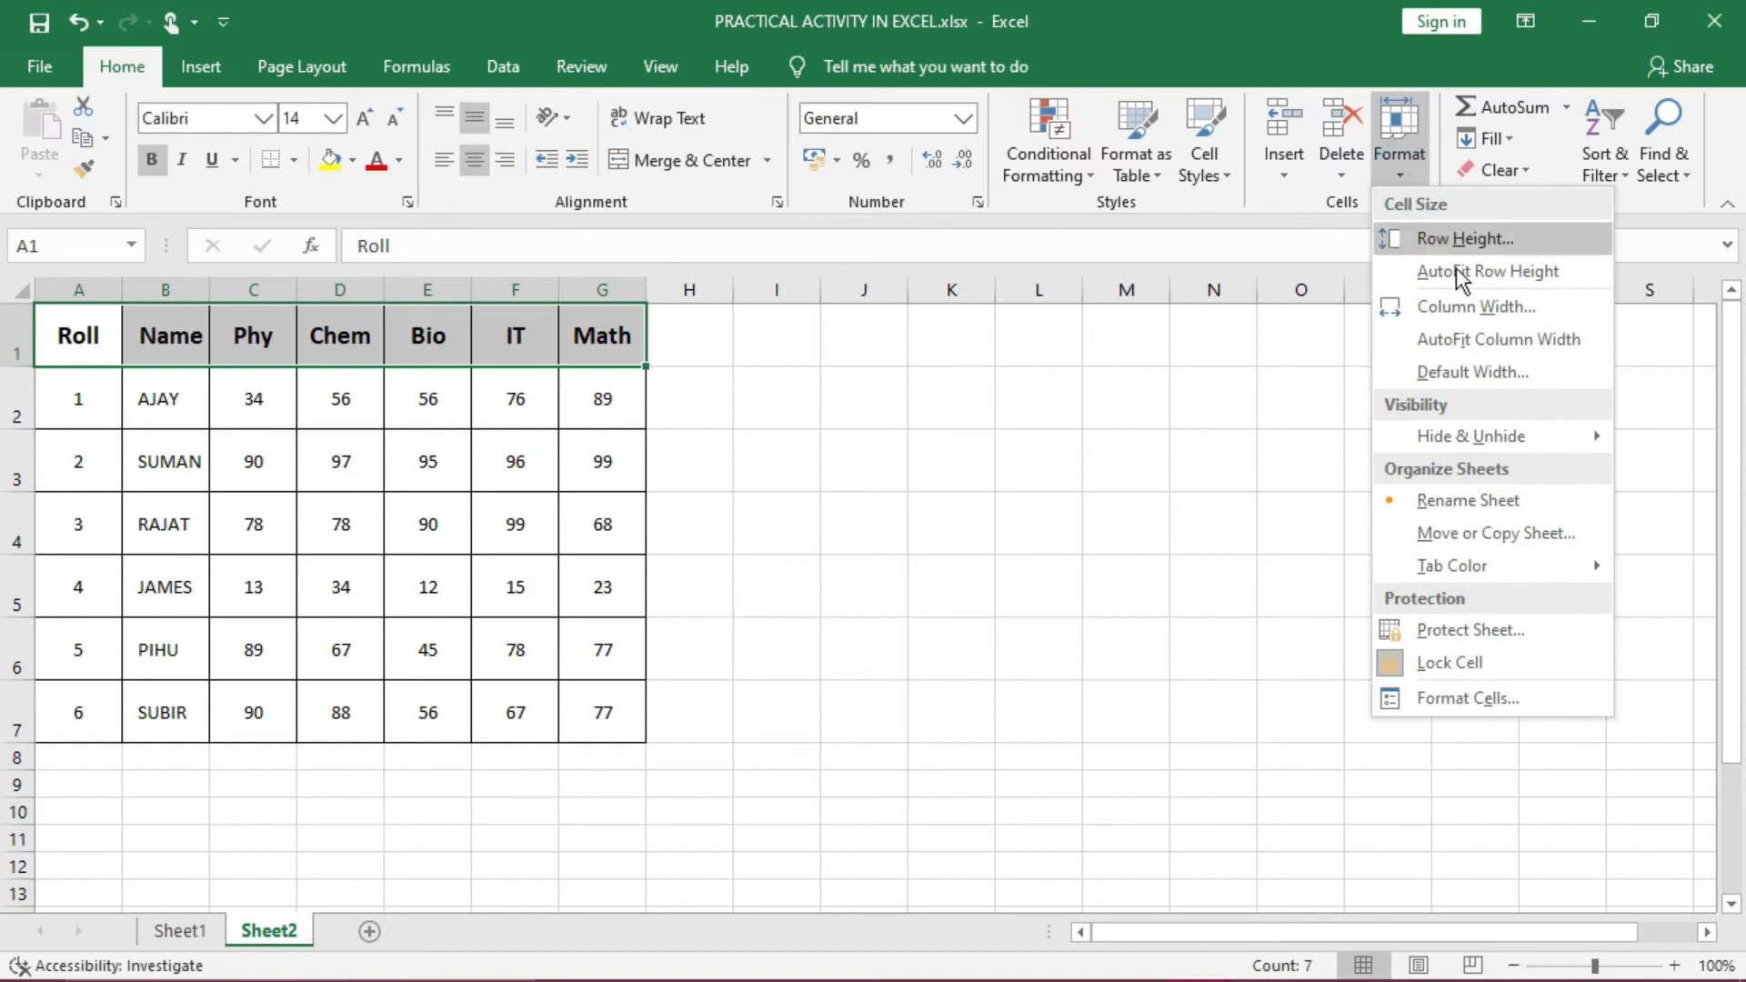
{"action": "left_click", "coordinate": [1456, 308]}
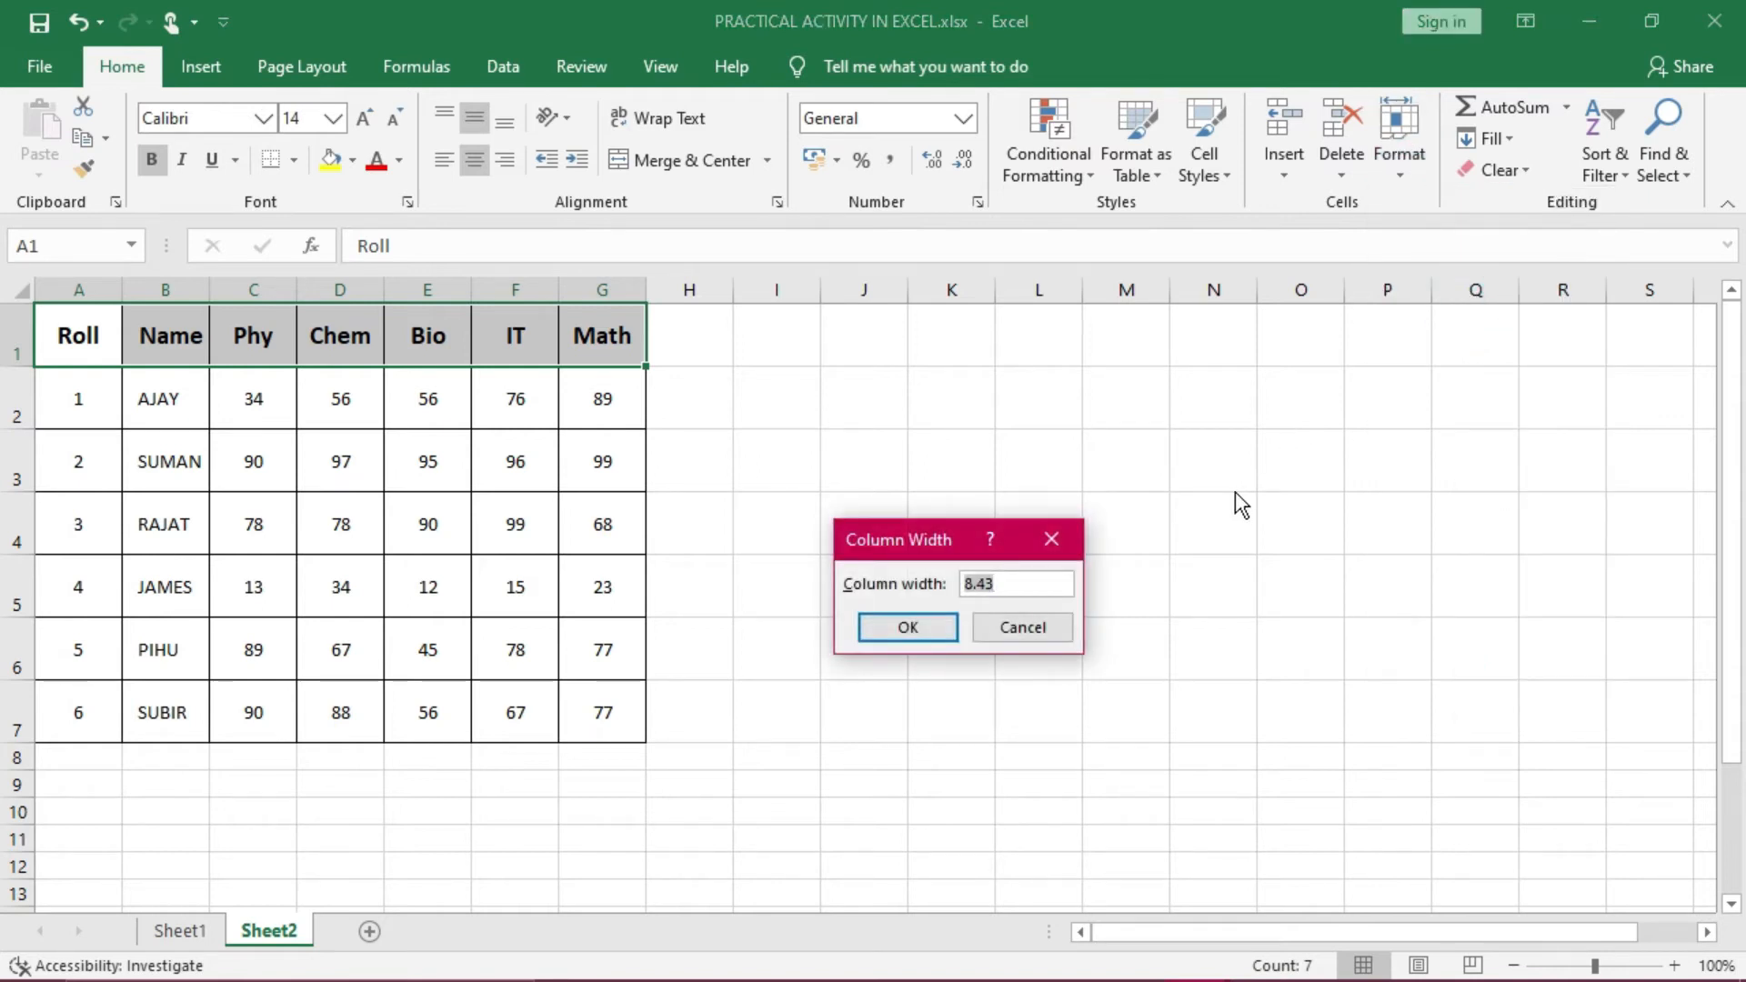
{"action": "type", "text": "15"}
{"action": "key", "text": "Return"}
{"action": "left_click", "coordinate": [834, 677]}
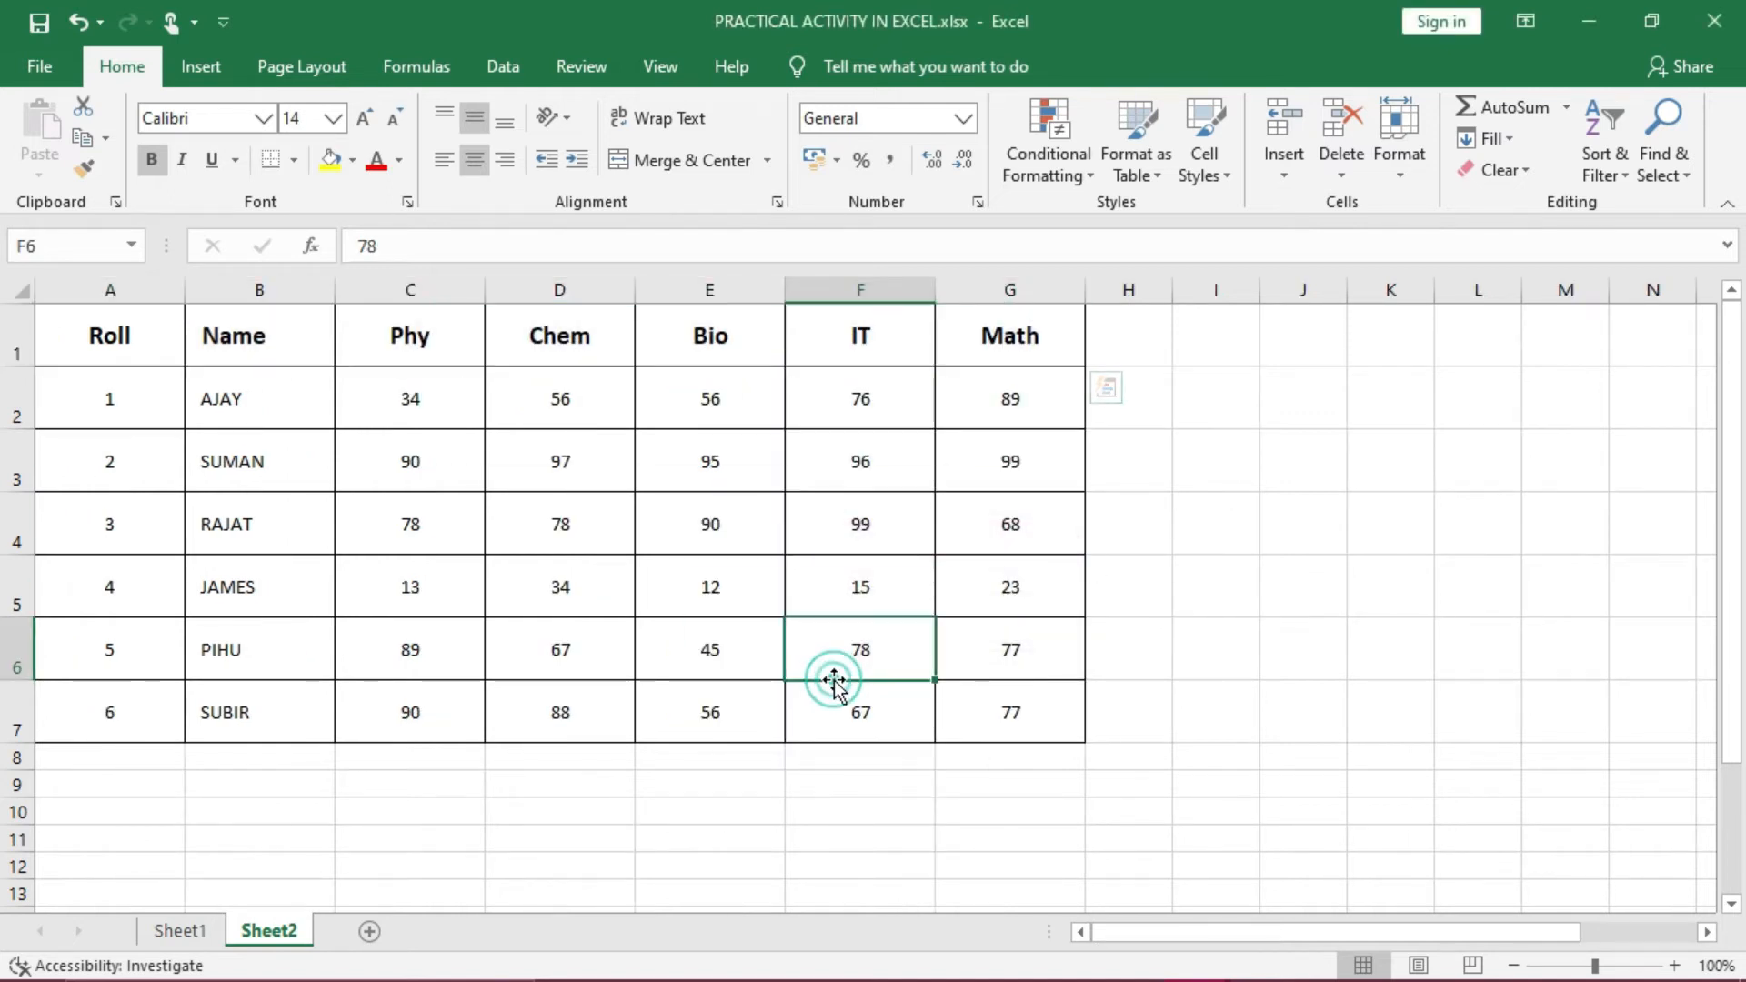
Make all text in the marks table A1:G7 bold, italic and underlined
{"action": "left_click", "coordinate": [137, 349]}
{"action": "left_click_drag", "start_coordinate": [137, 349], "coordinate": [992, 711]}
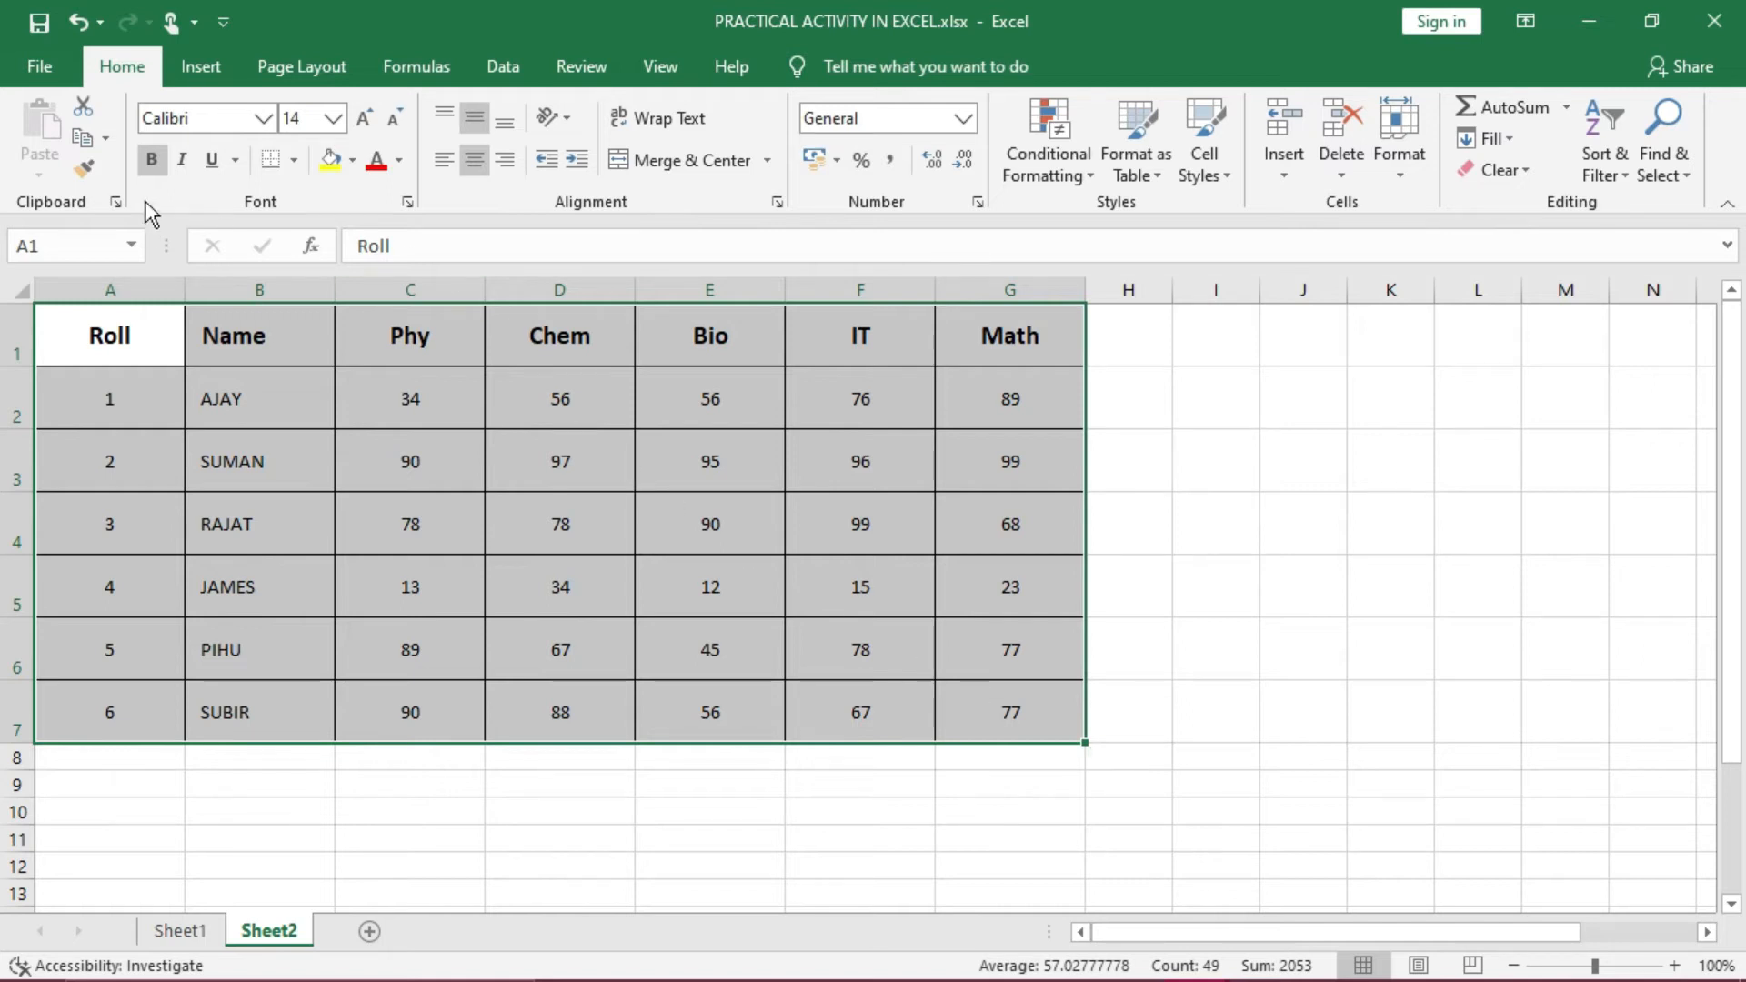
{"action": "left_click", "coordinate": [149, 156]}
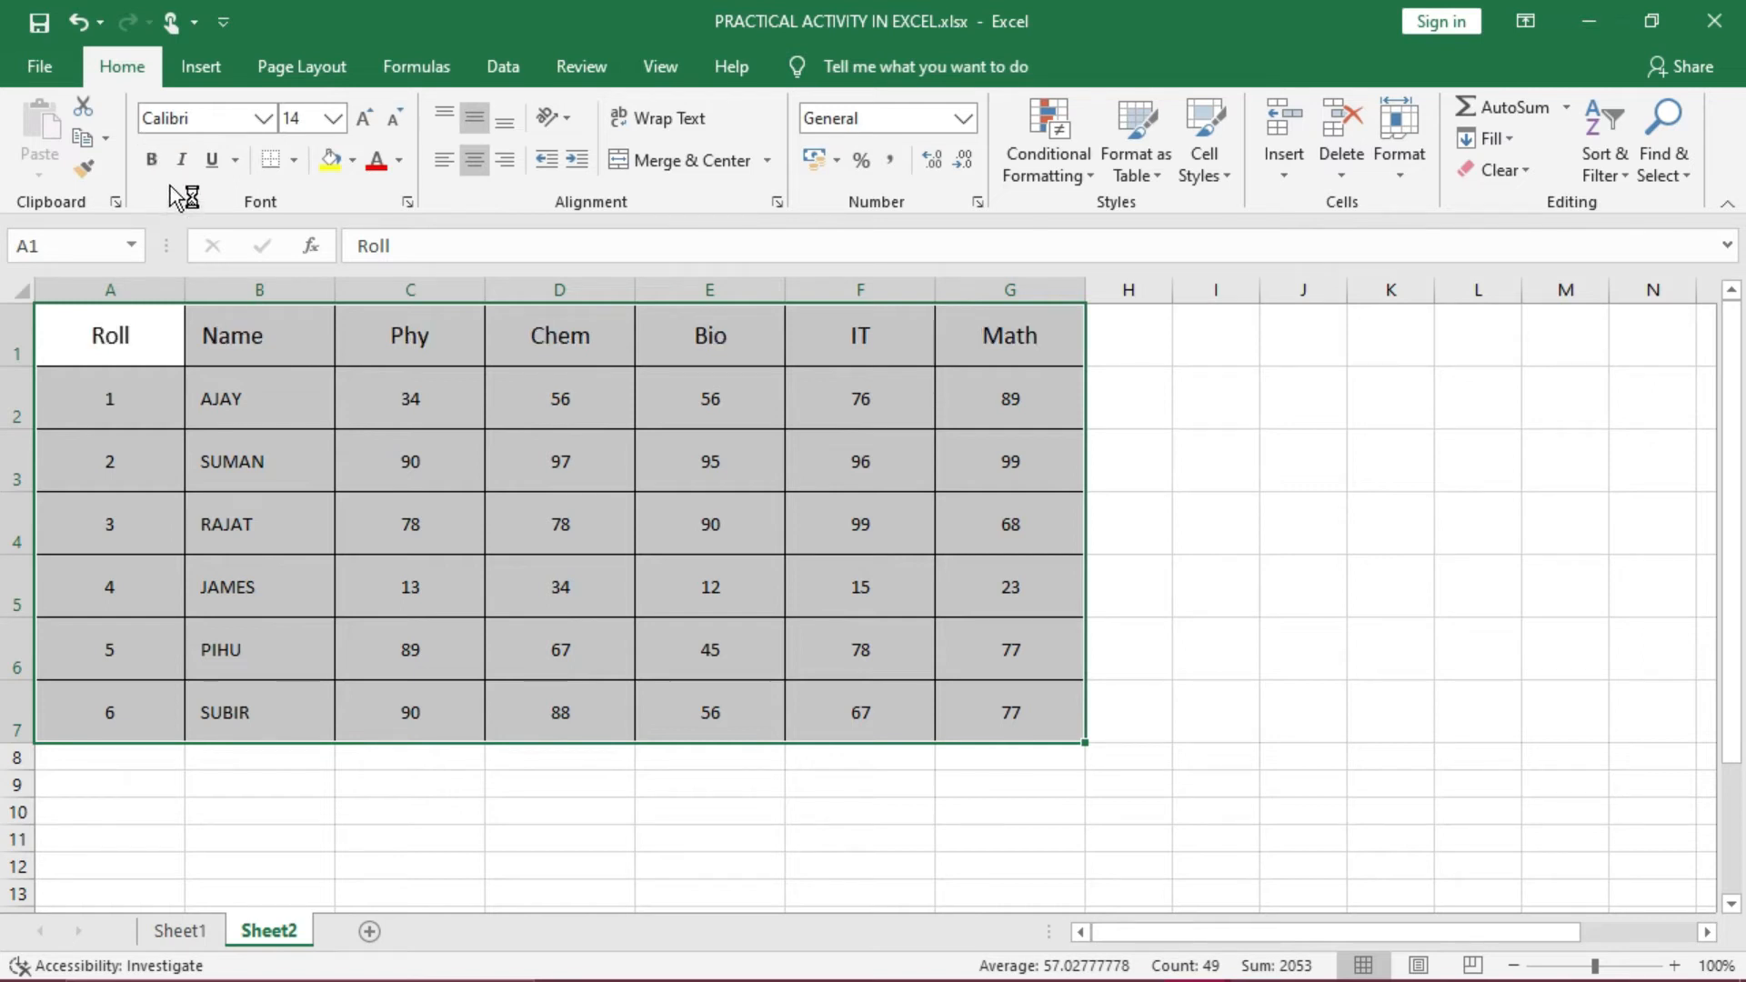
{"action": "left_click", "coordinate": [156, 160]}
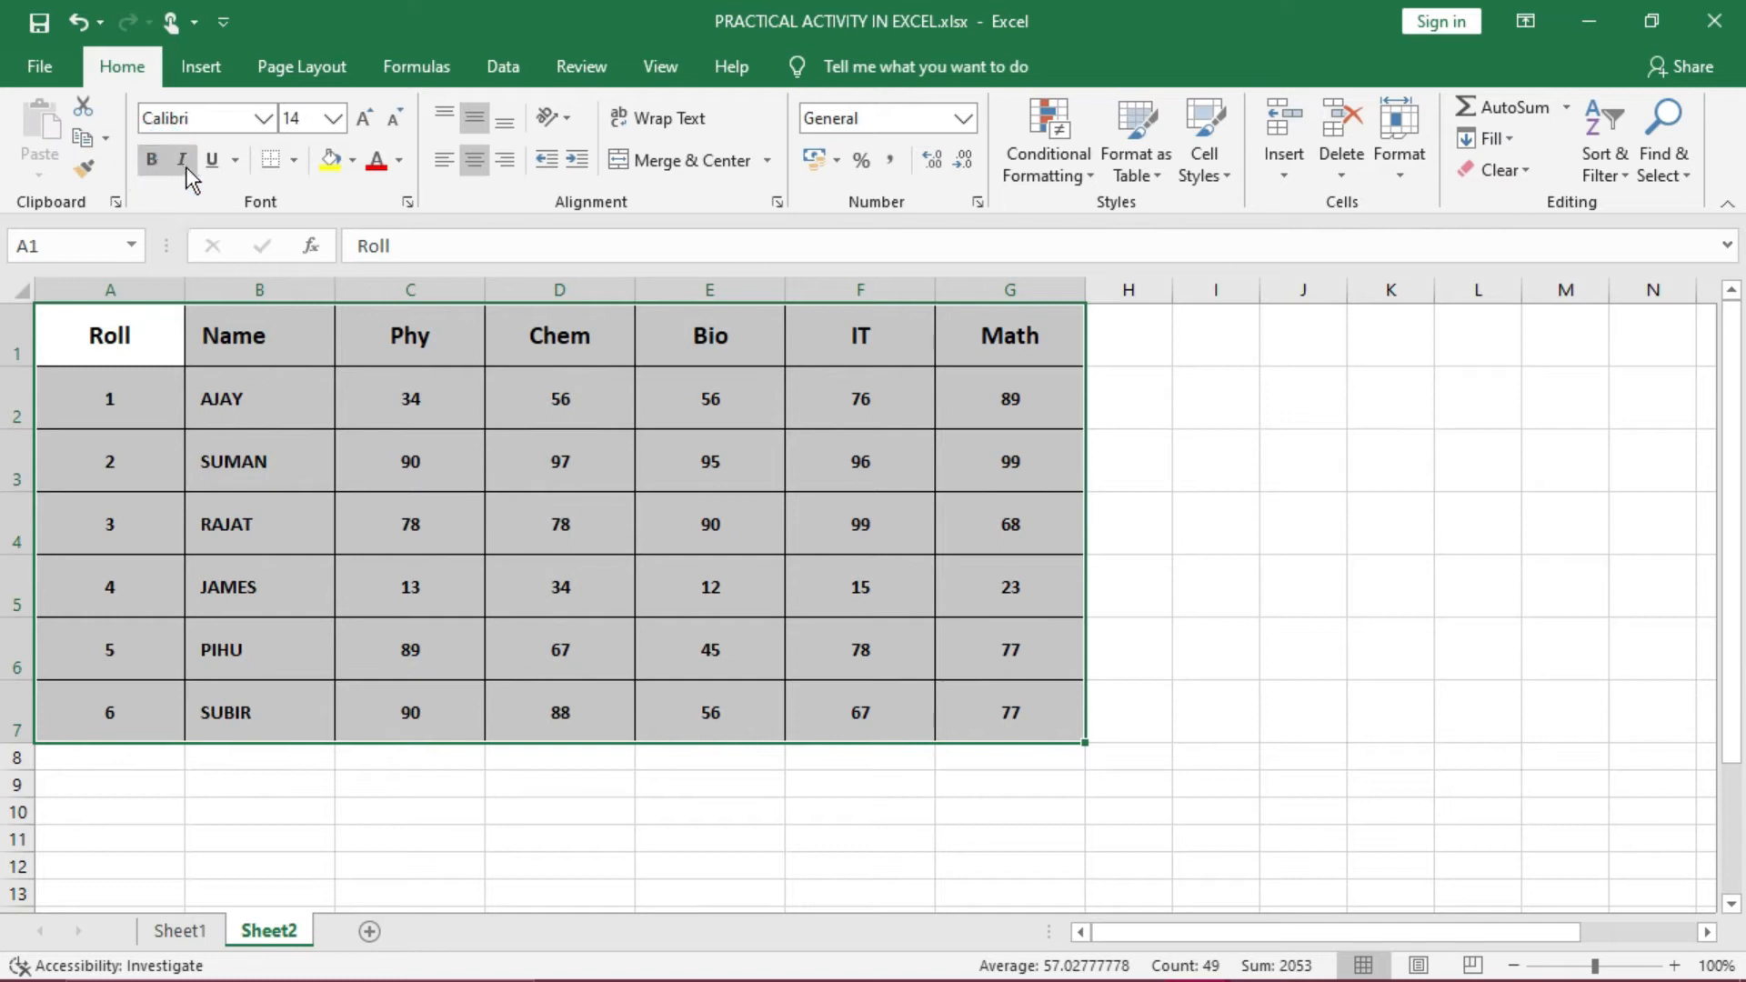
{"action": "left_click", "coordinate": [188, 166]}
{"action": "left_click", "coordinate": [212, 162]}
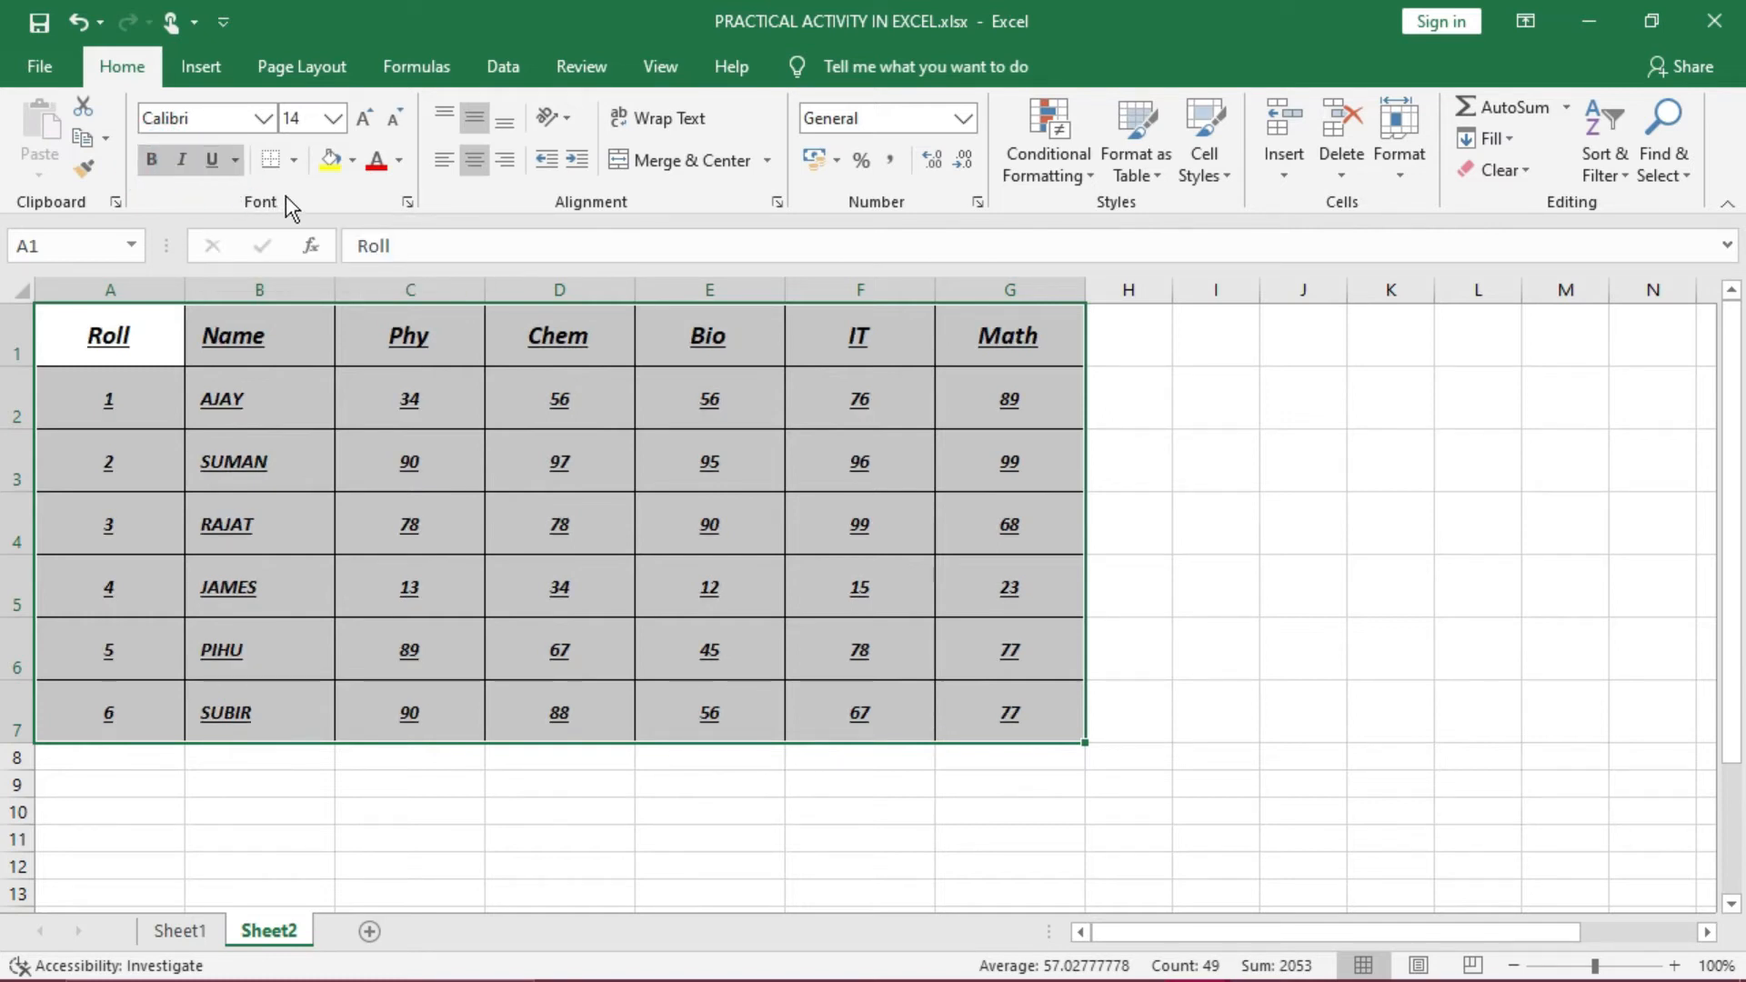
Fill the header row cells A1:G1 with a dark orange theme color
{"action": "left_click", "coordinate": [353, 171]}
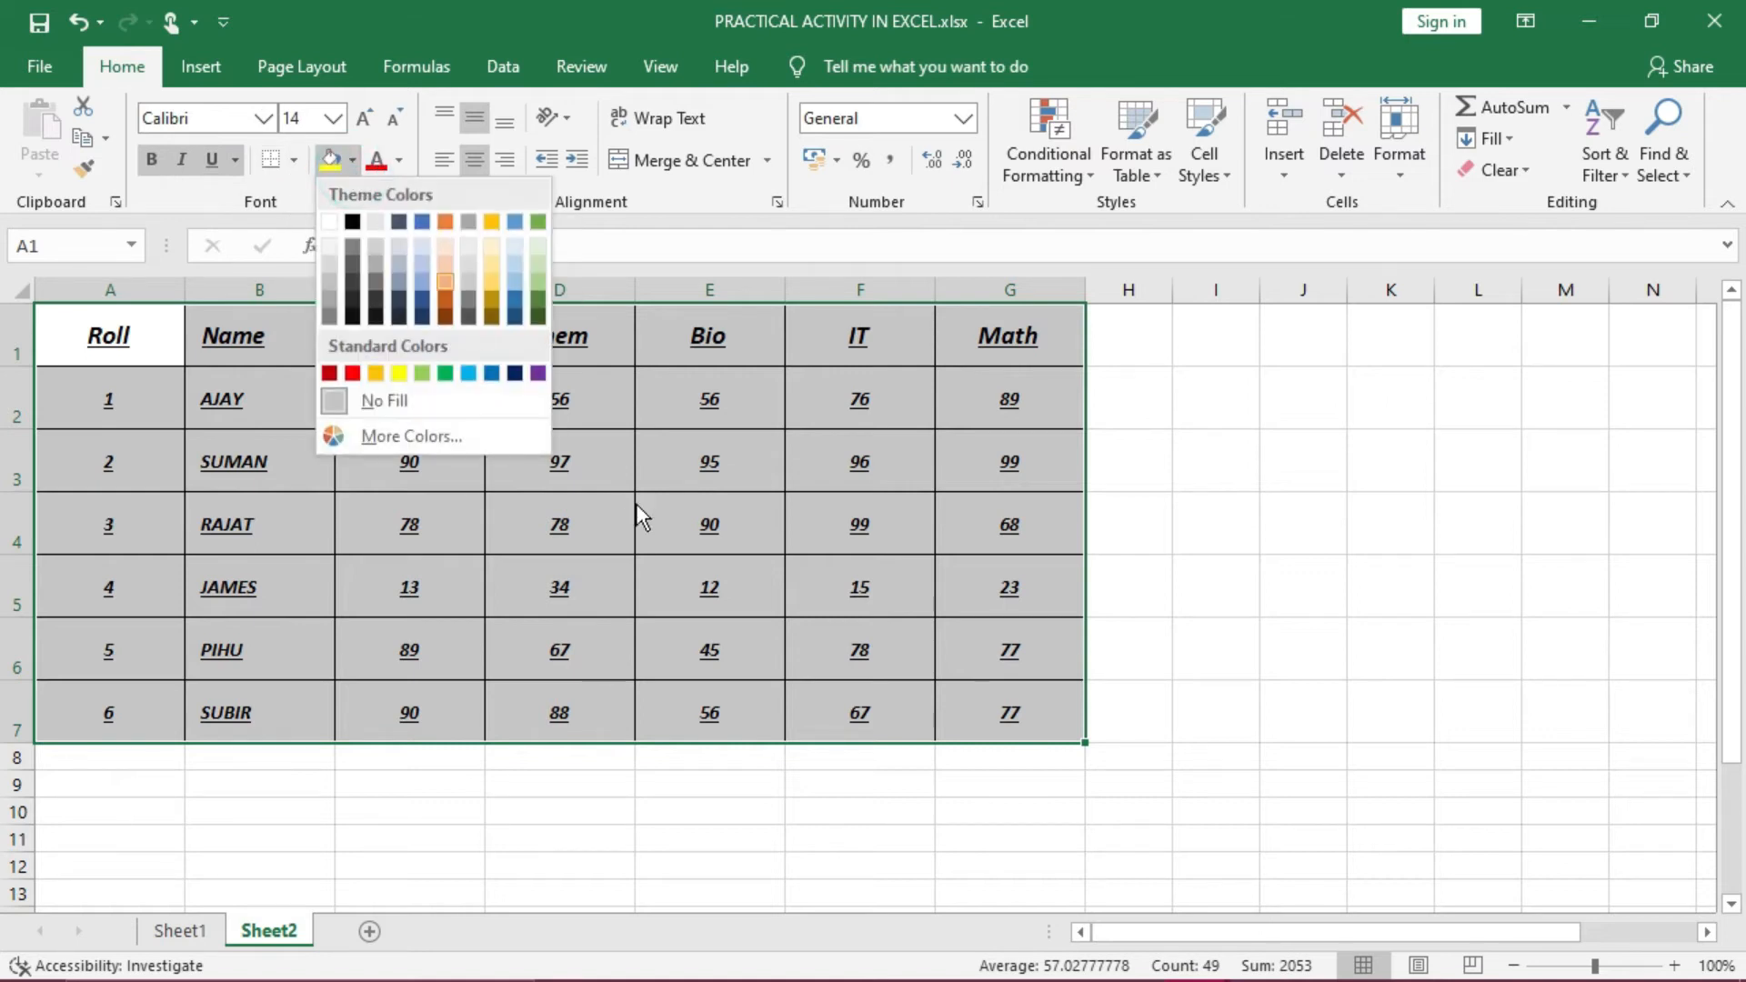
{"action": "left_click", "coordinate": [660, 548]}
{"action": "left_click_drag", "start_coordinate": [160, 348], "coordinate": [970, 335]}
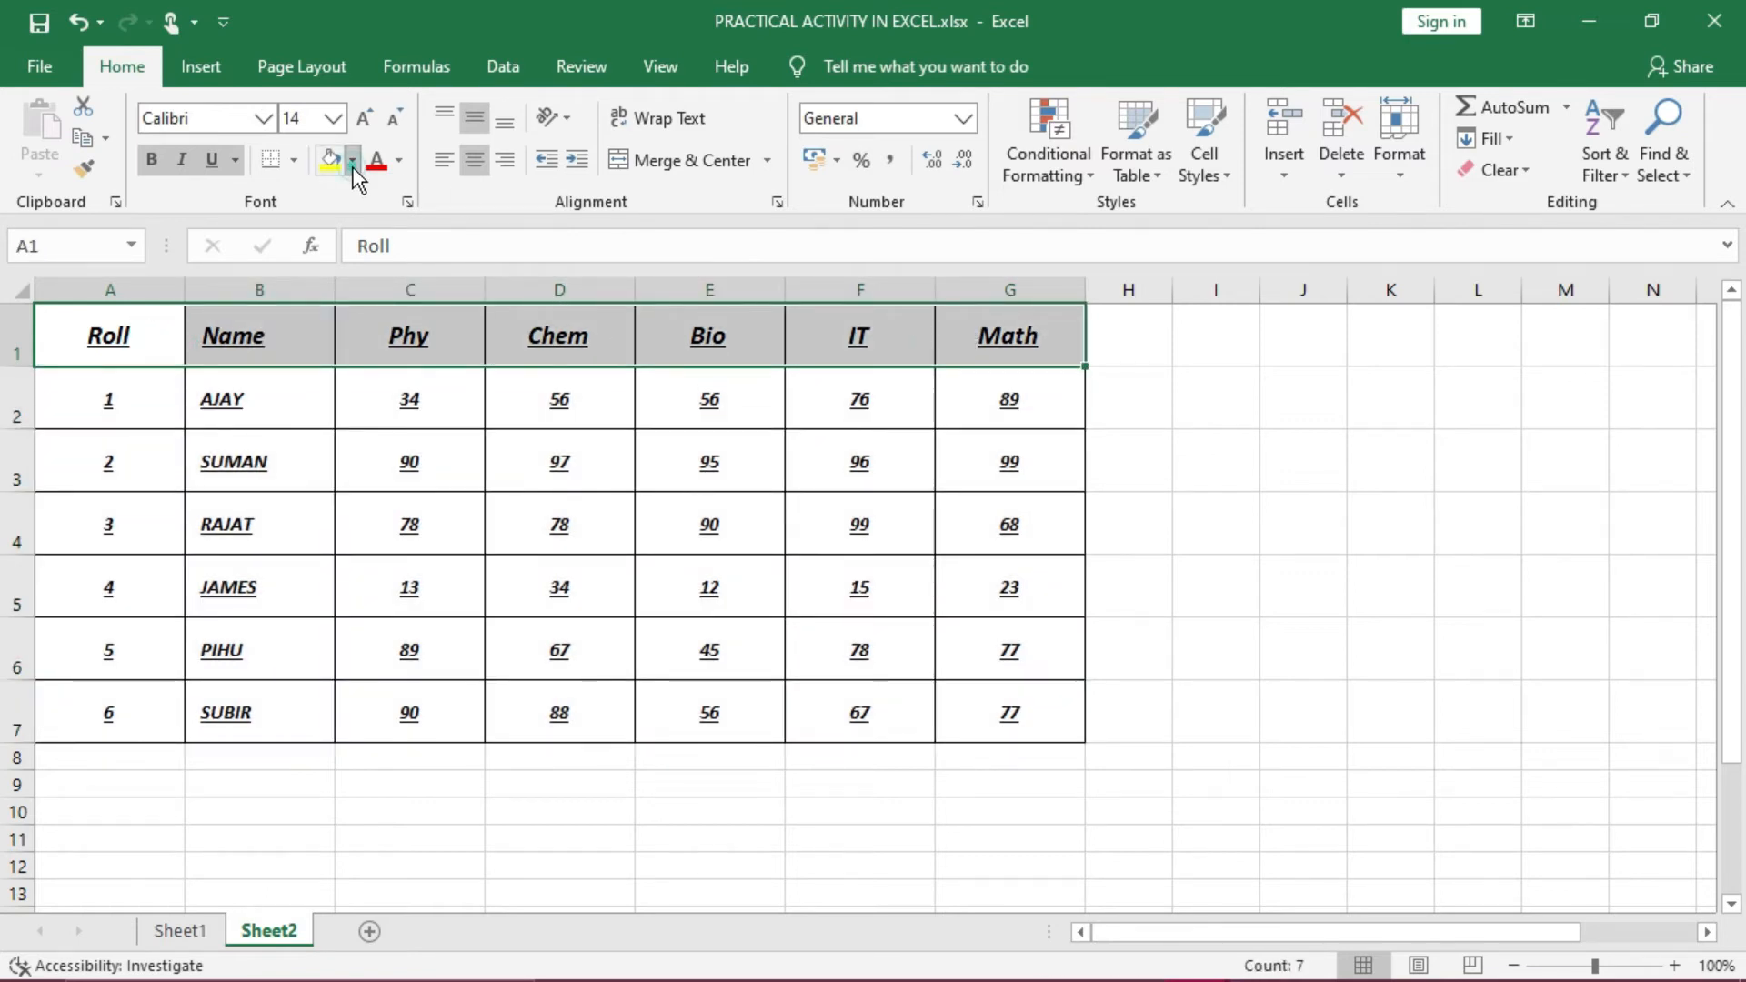
{"action": "left_click", "coordinate": [353, 162]}
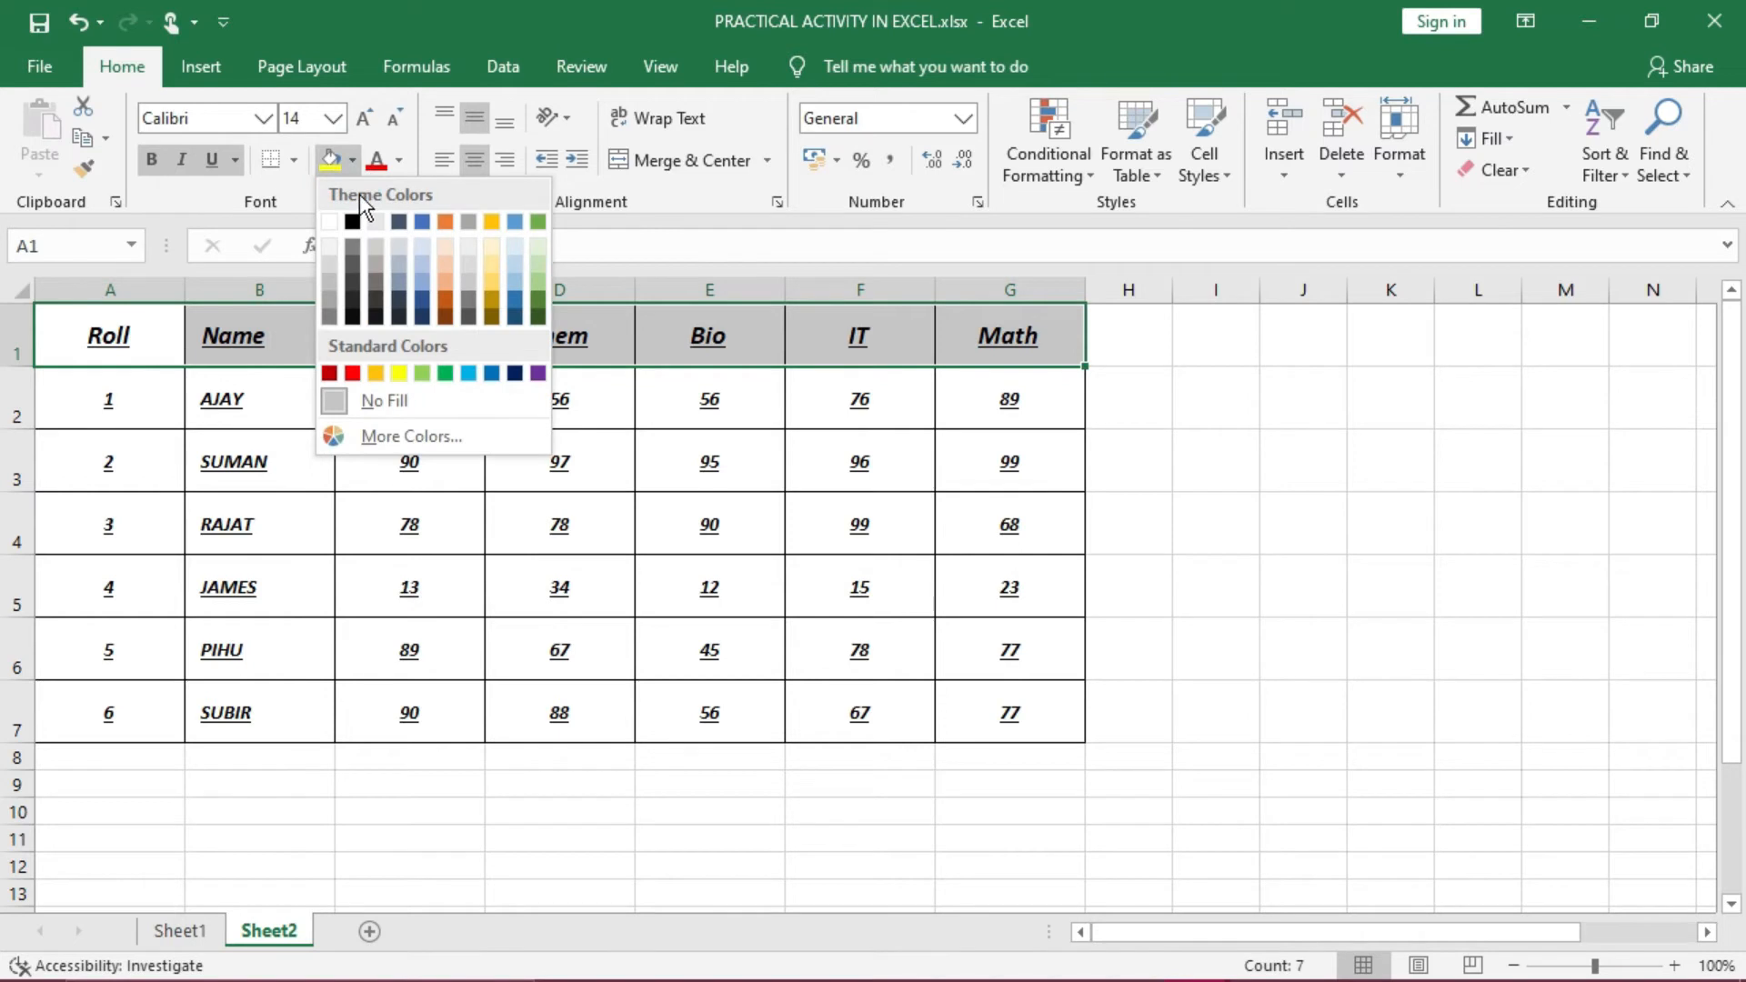
{"action": "left_click", "coordinate": [444, 297]}
{"action": "left_click", "coordinate": [565, 504]}
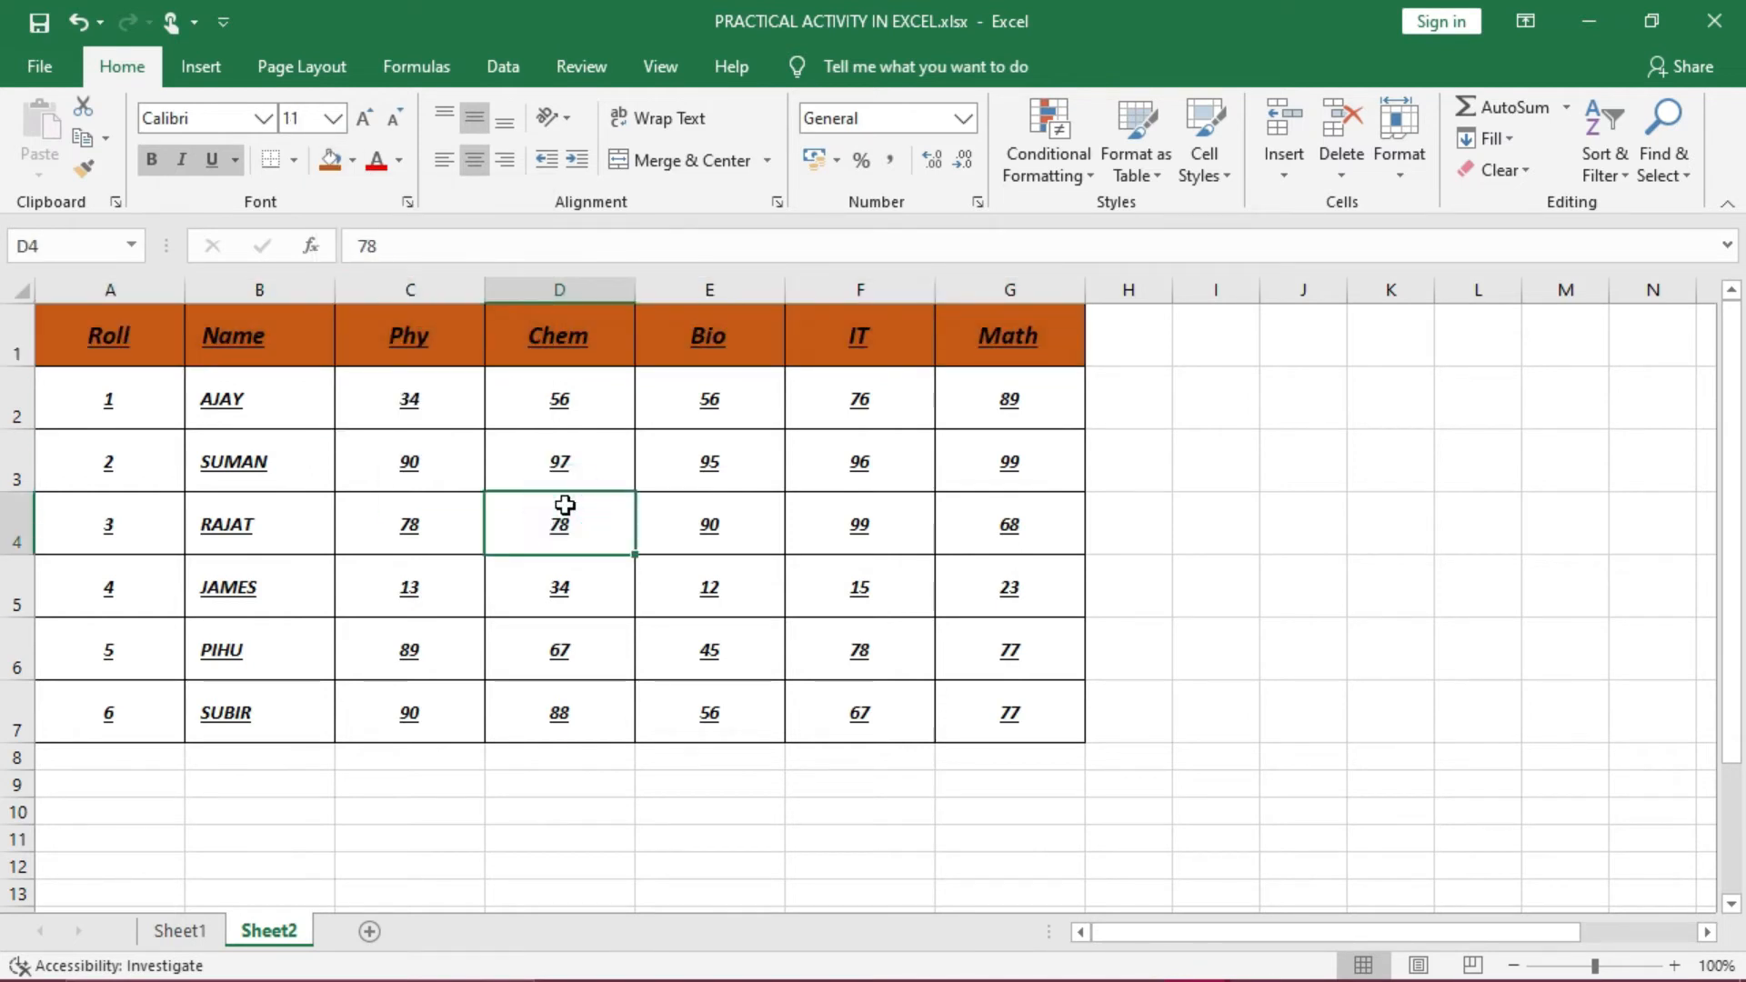
Change the font color of the data rows A2:G7 to a dark blue theme color
{"action": "left_click", "coordinate": [152, 404]}
{"action": "mouse_move", "coordinate": [153, 404]}
{"action": "left_mouse_down"}
{"action": "mouse_move", "coordinate": [897, 409]}
{"action": "mouse_move", "coordinate": [971, 429]}
{"action": "mouse_move", "coordinate": [972, 891]}
{"action": "mouse_move", "coordinate": [974, 715]}
{"action": "left_mouse_up"}
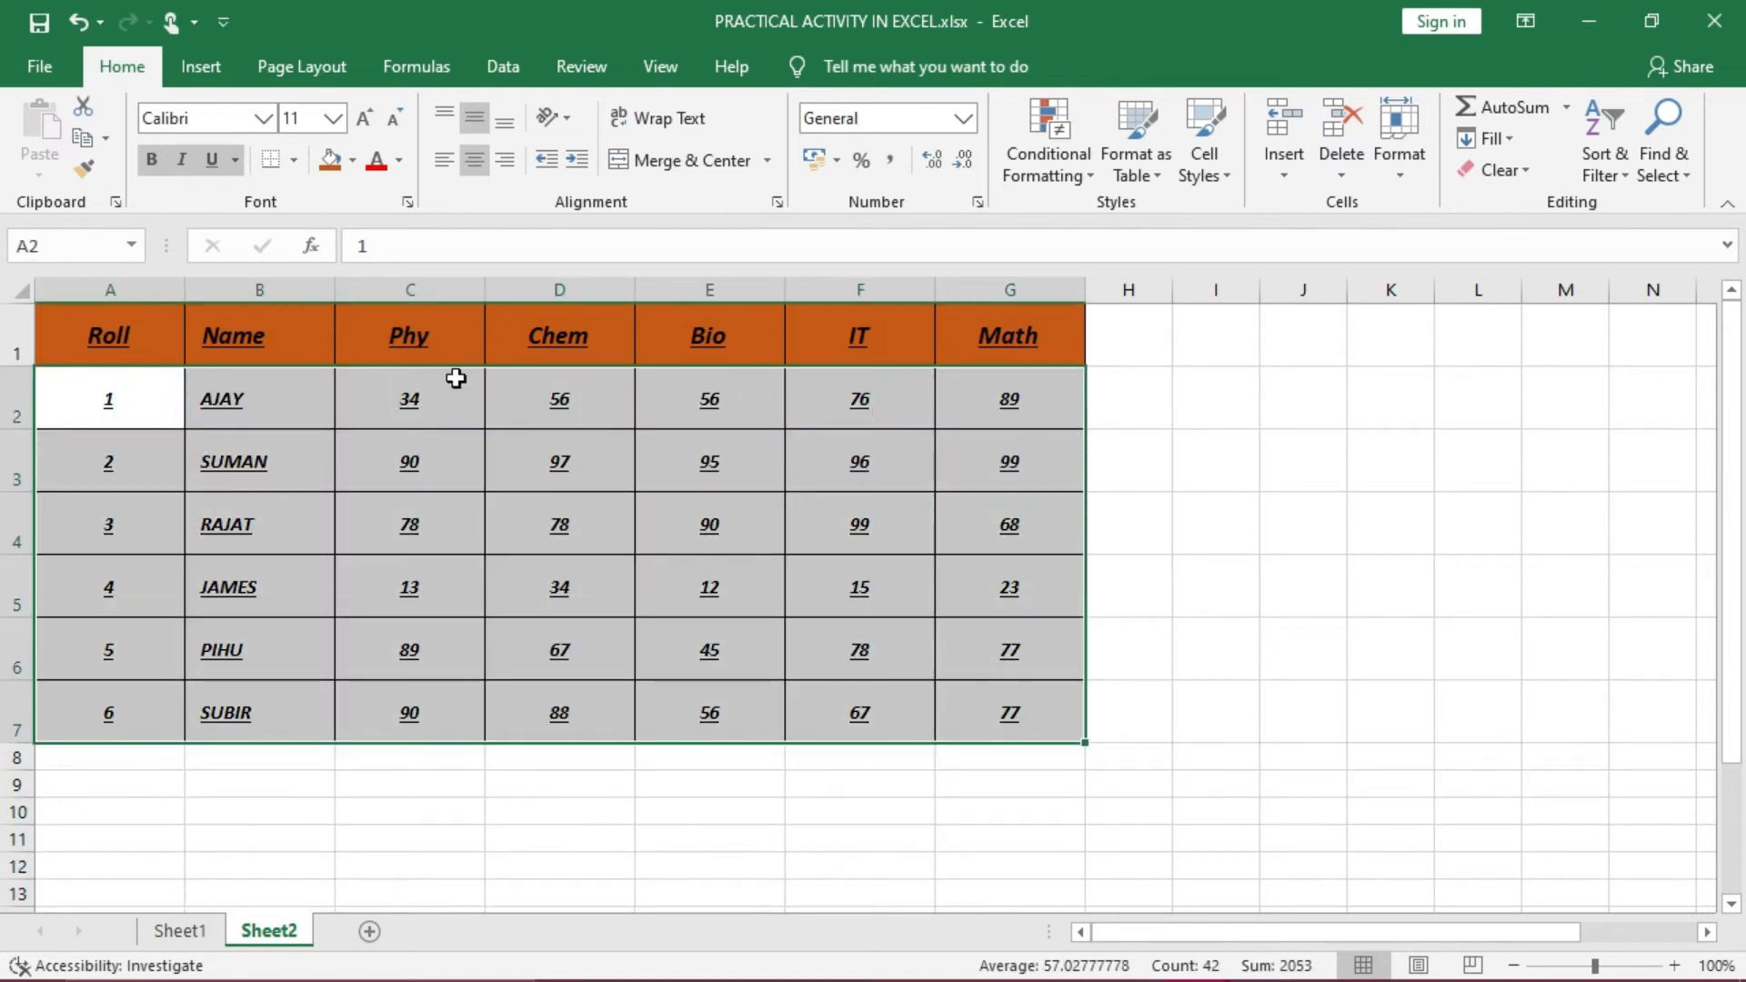
{"action": "left_click", "coordinate": [398, 164]}
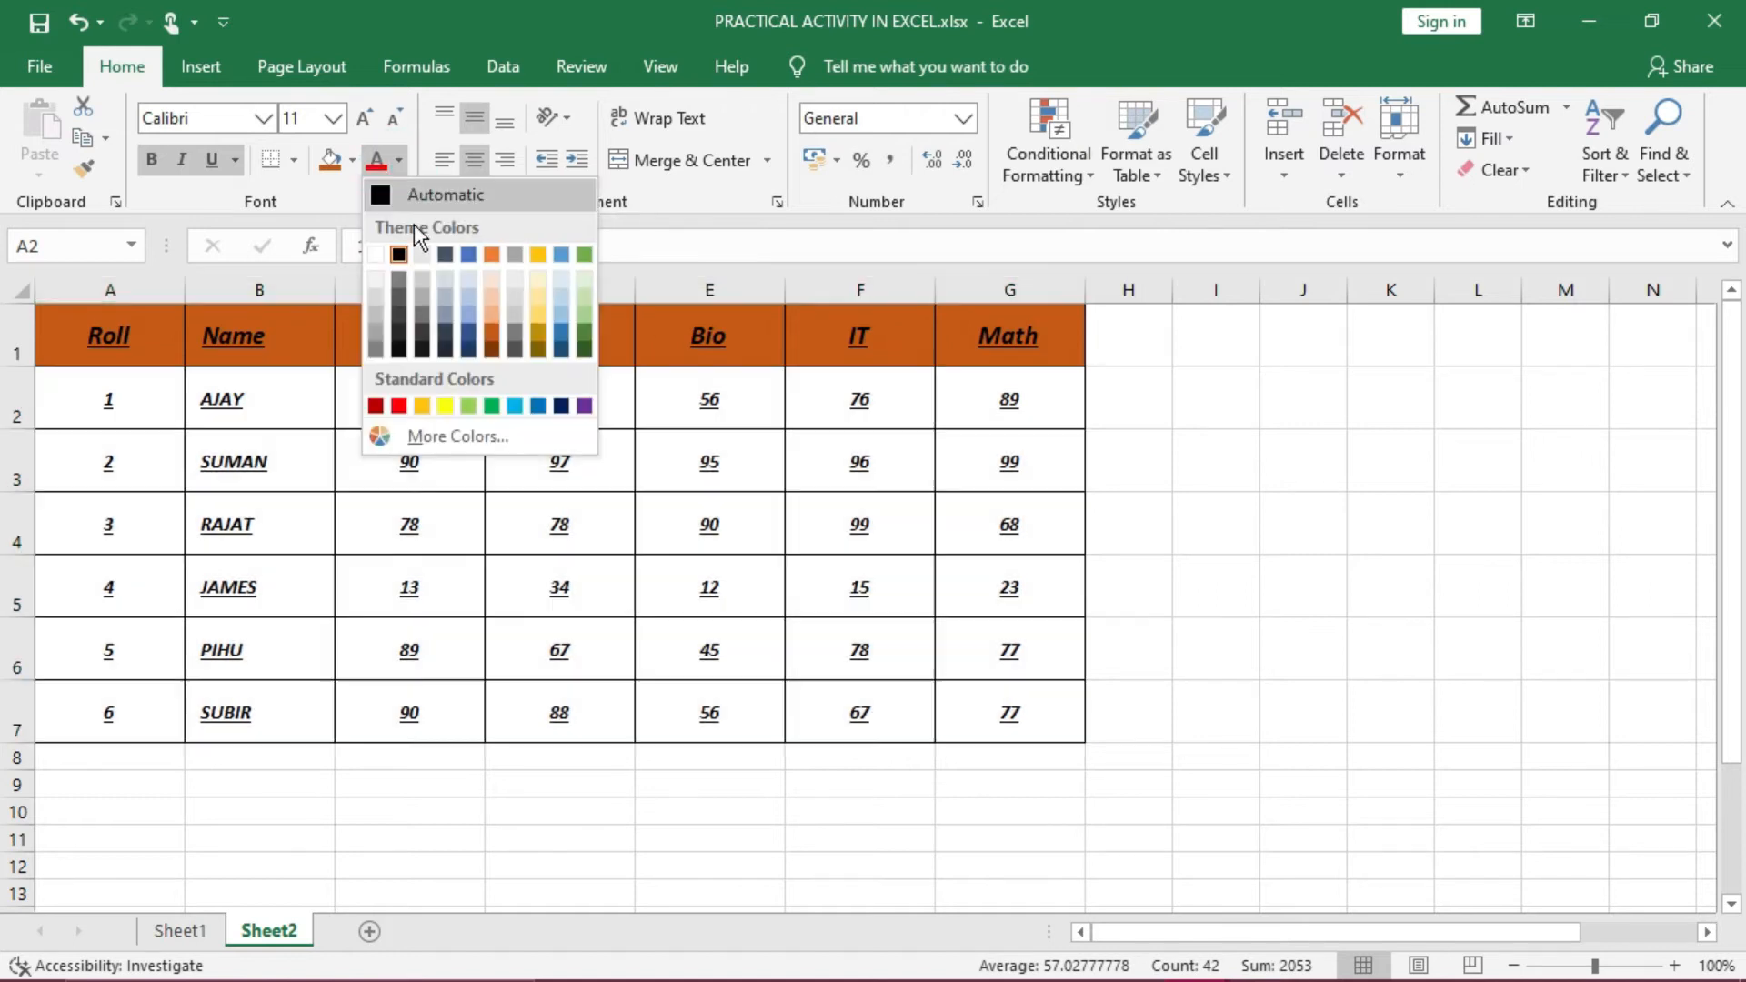
{"action": "left_click", "coordinate": [470, 351]}
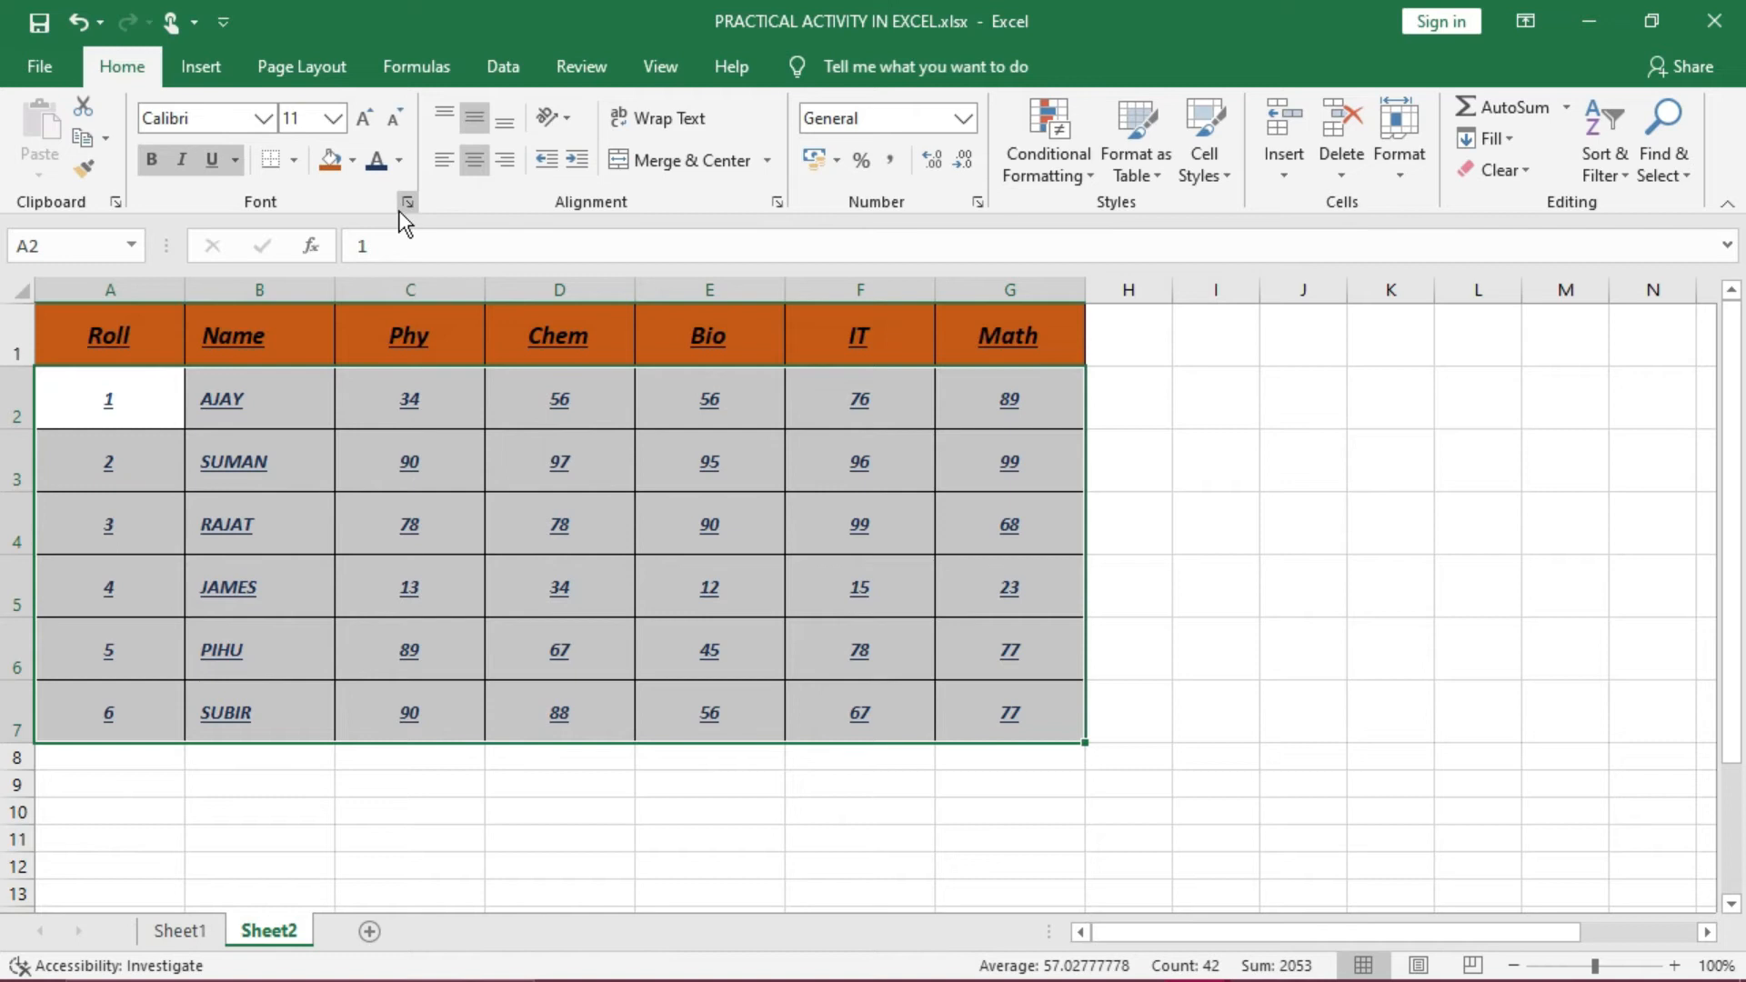
Set the font of the data rows A2:G7 to Bahnschrift at size 20 and remove their underline
{"action": "left_click", "coordinate": [339, 117]}
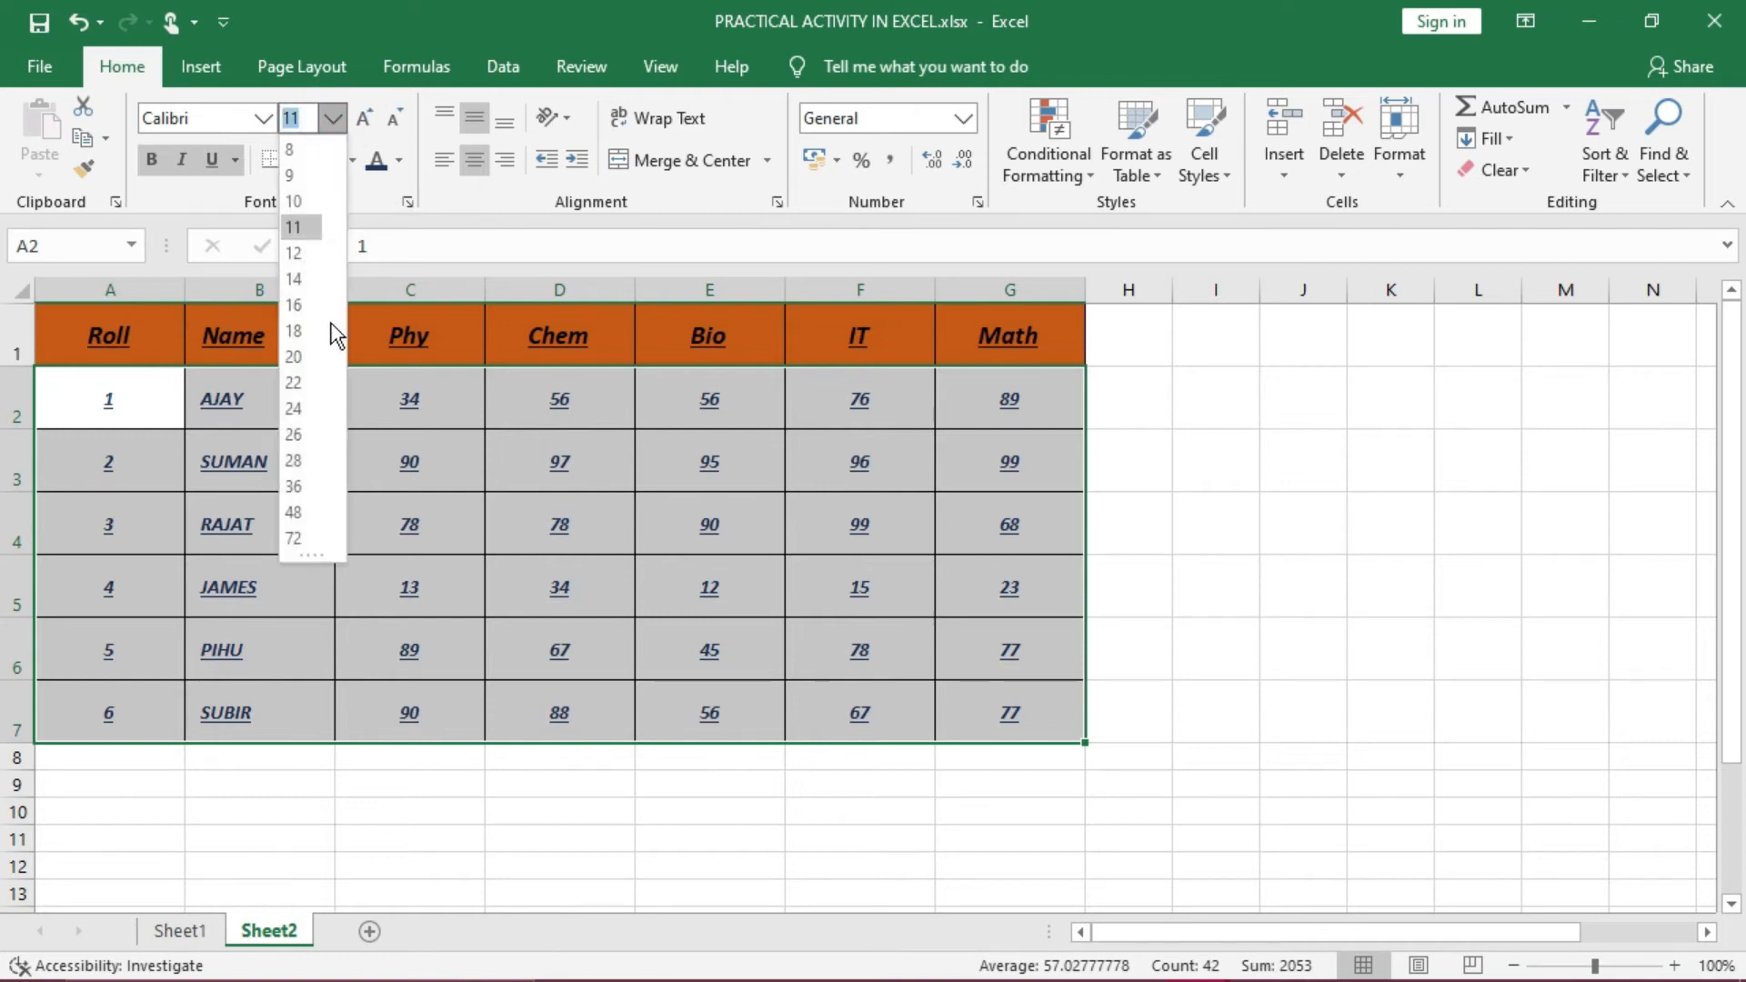
{"action": "left_click", "coordinate": [300, 357]}
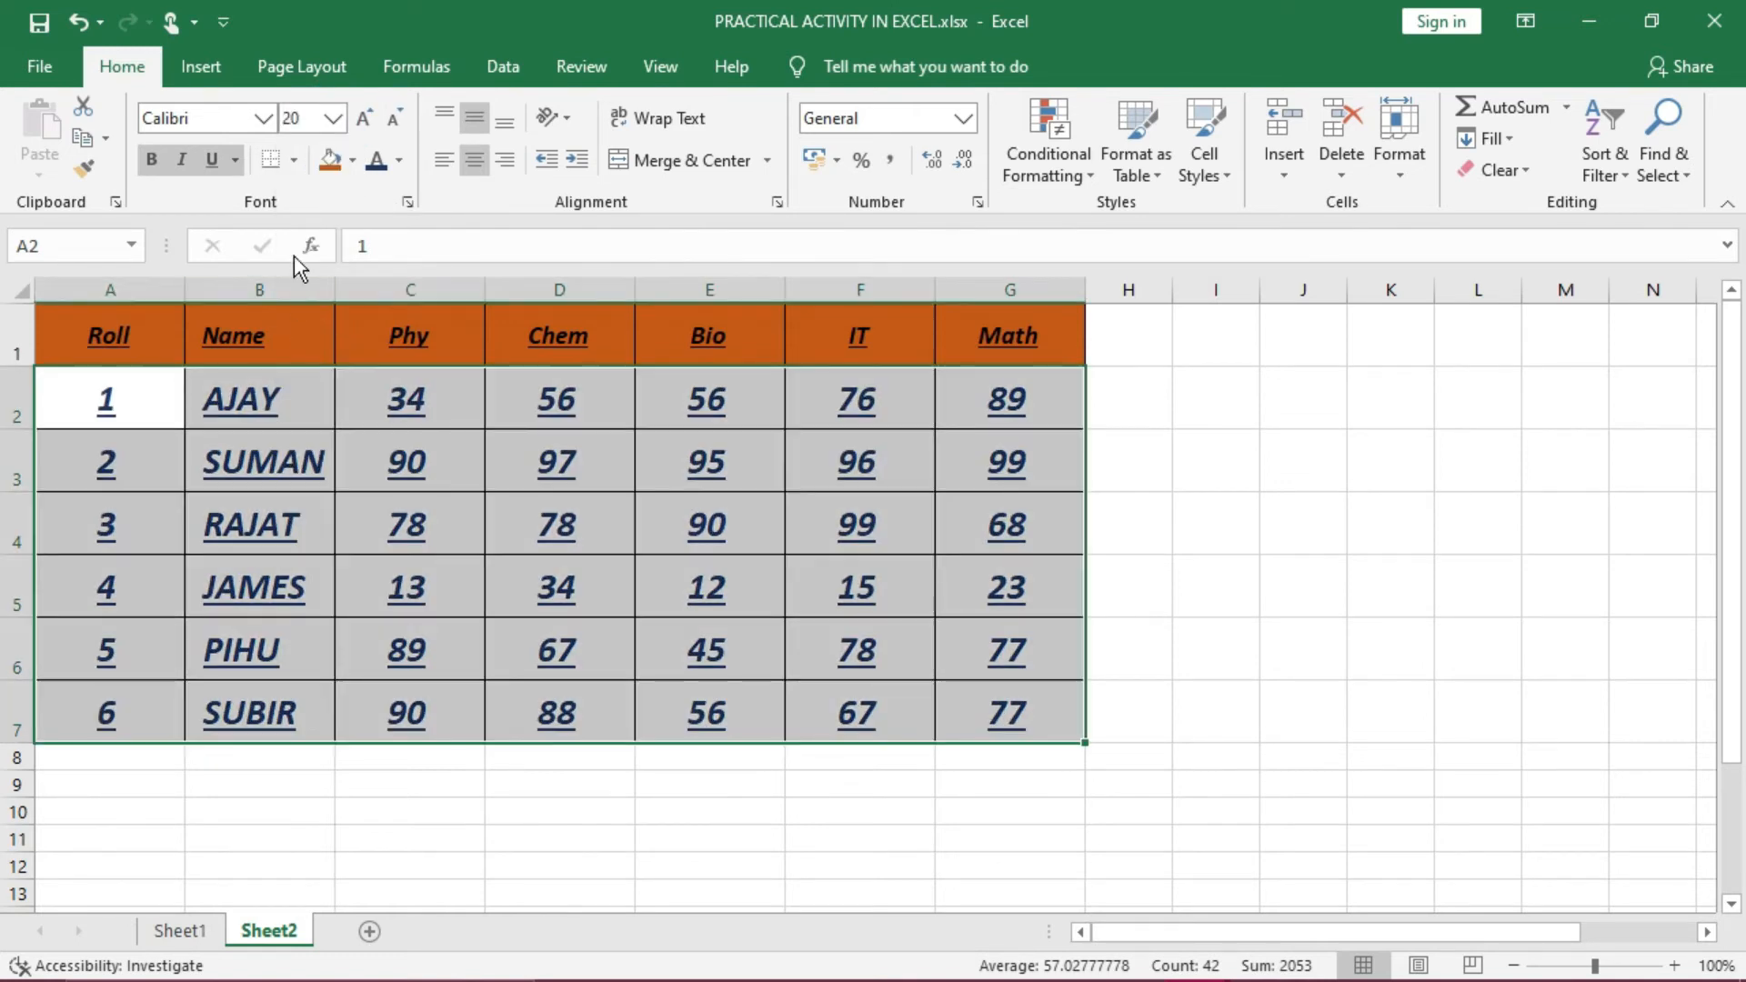
{"action": "left_click", "coordinate": [262, 119]}
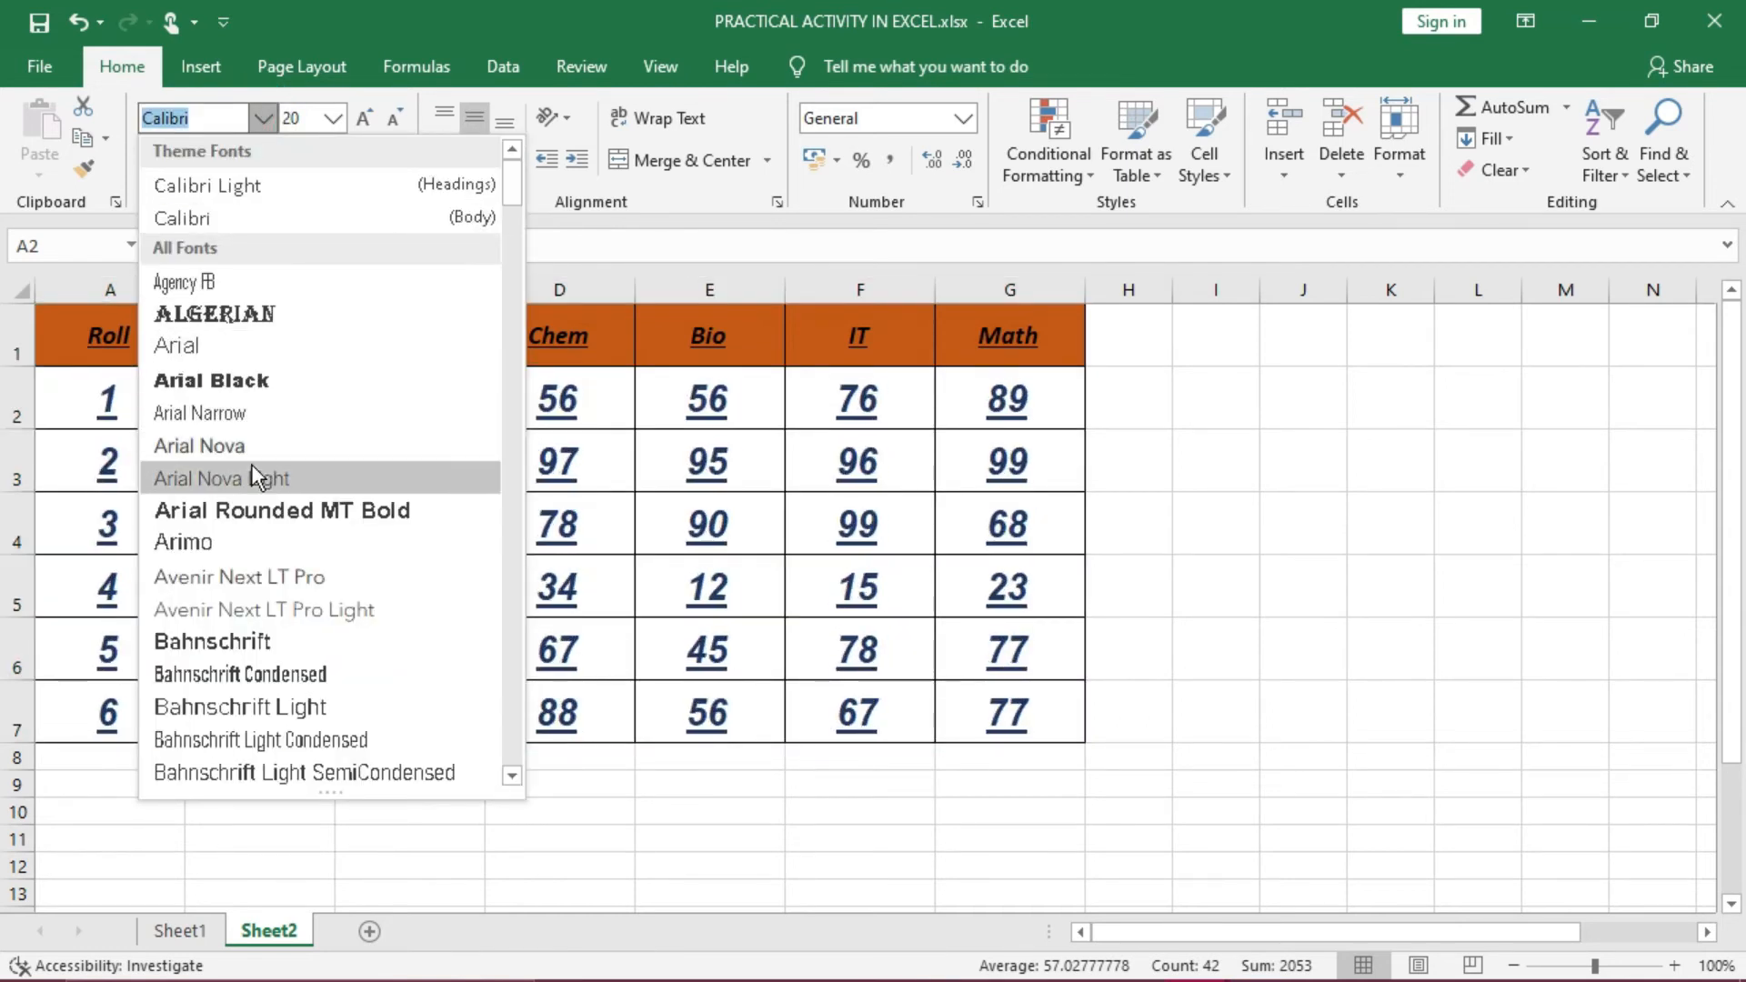
{"action": "left_click", "coordinate": [259, 641]}
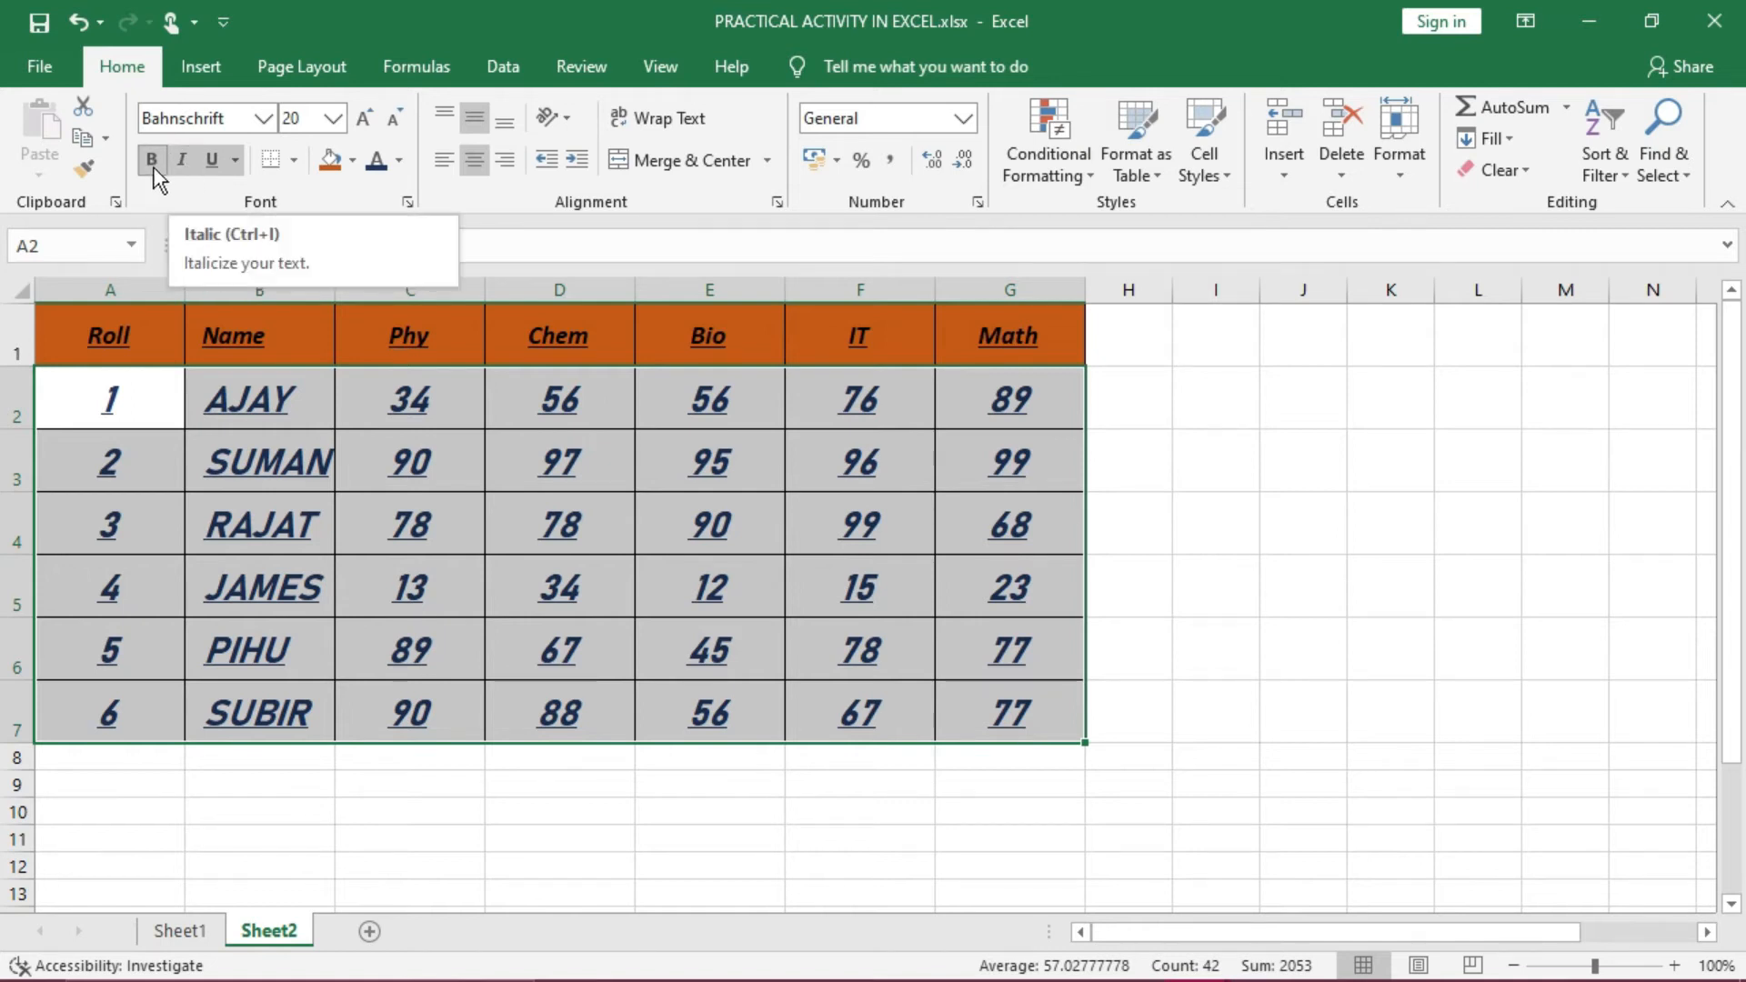
{"action": "left_click", "coordinate": [218, 165]}
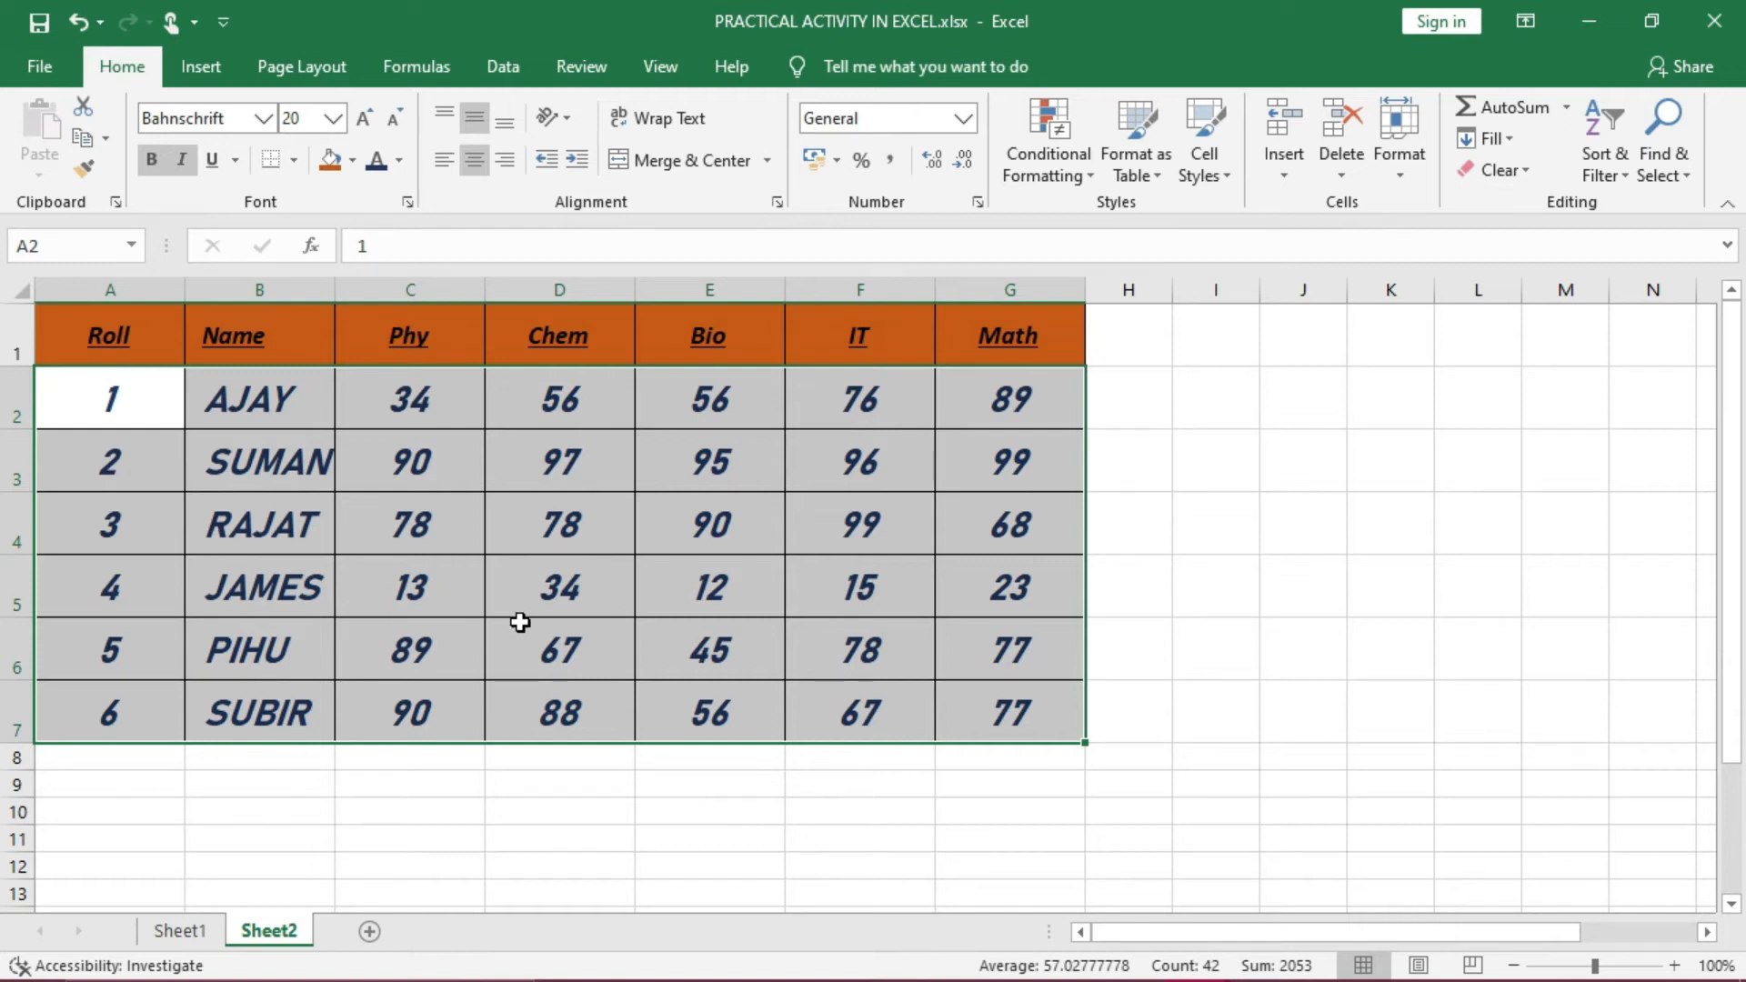
{"action": "left_click", "coordinate": [515, 494]}
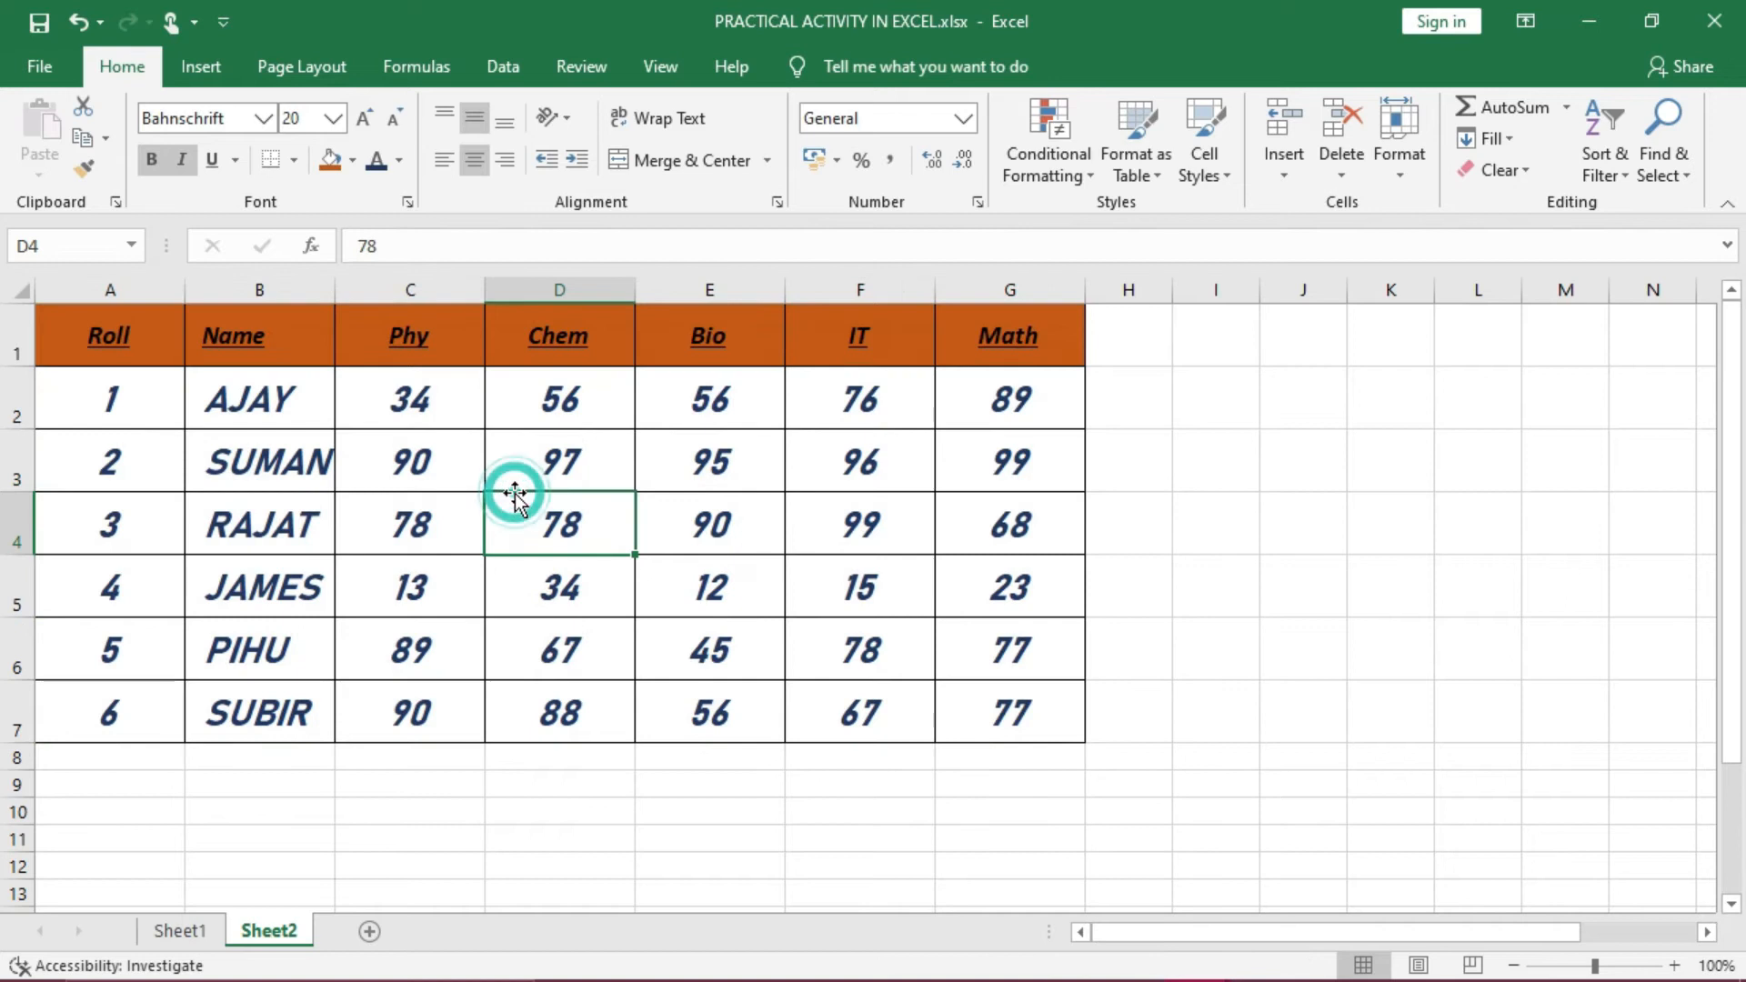
{"action": "left_click_drag", "start_coordinate": [97, 342], "coordinate": [838, 456]}
{"action": "left_click", "coordinate": [580, 546]}
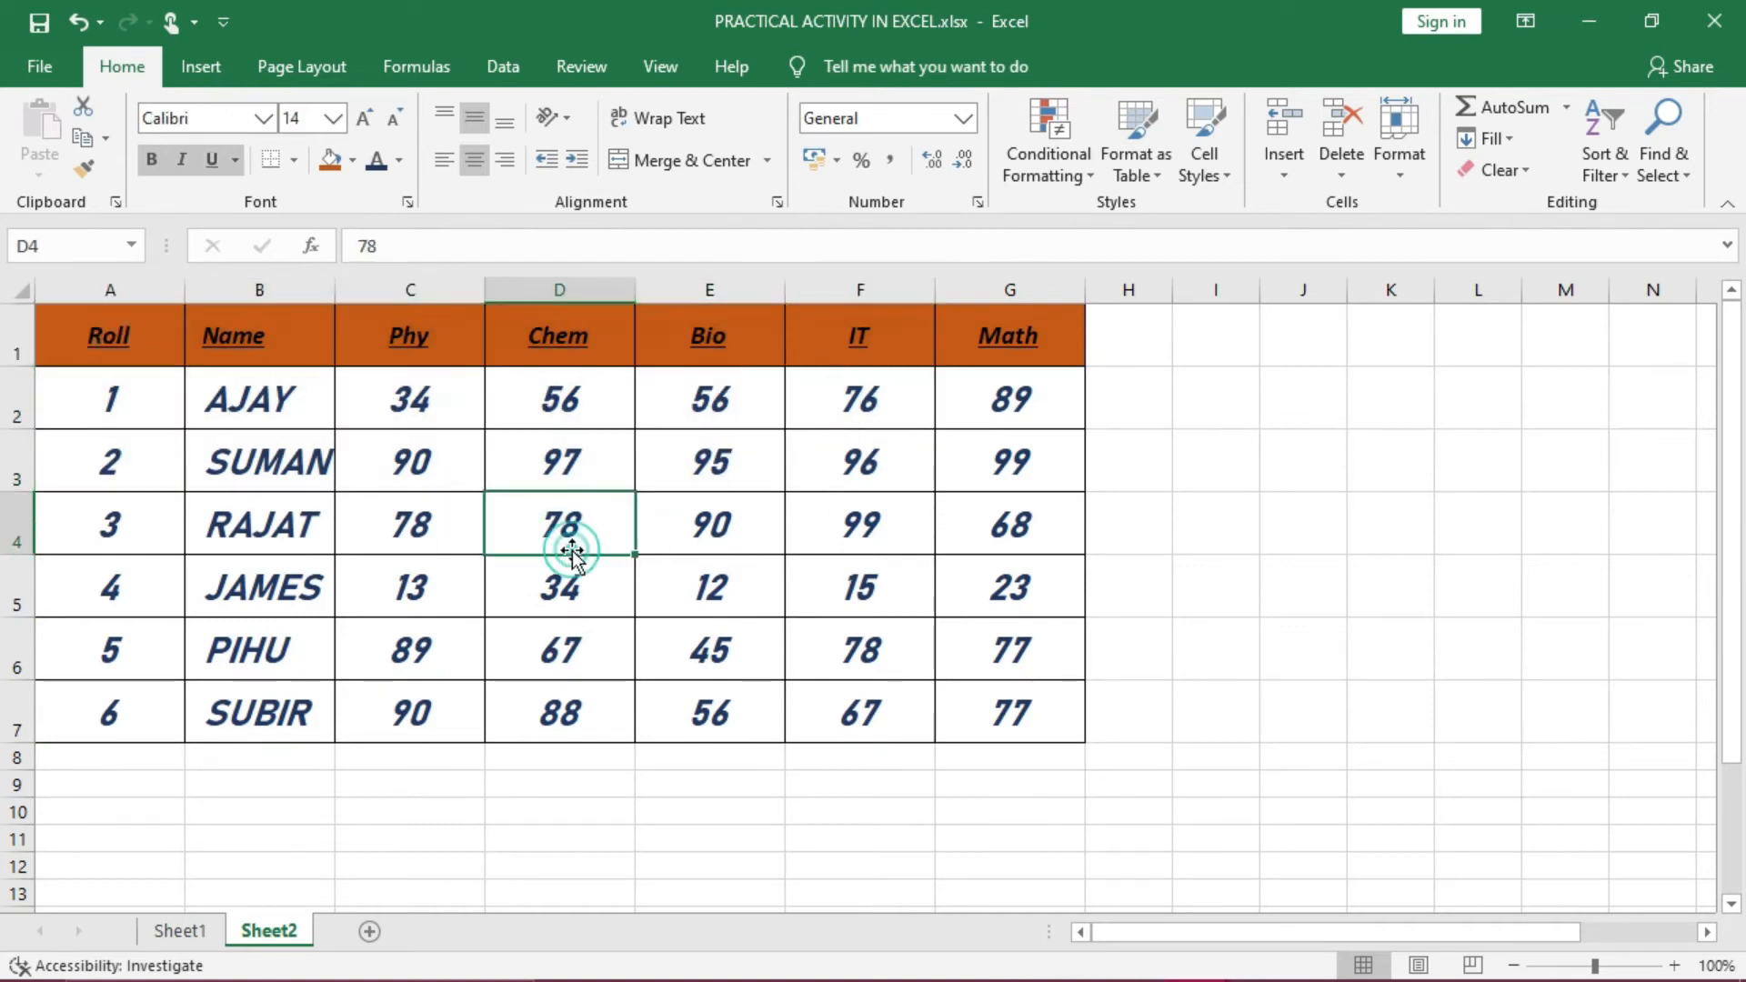
{"action": "left_click_drag", "start_coordinate": [410, 400], "coordinate": [973, 718]}
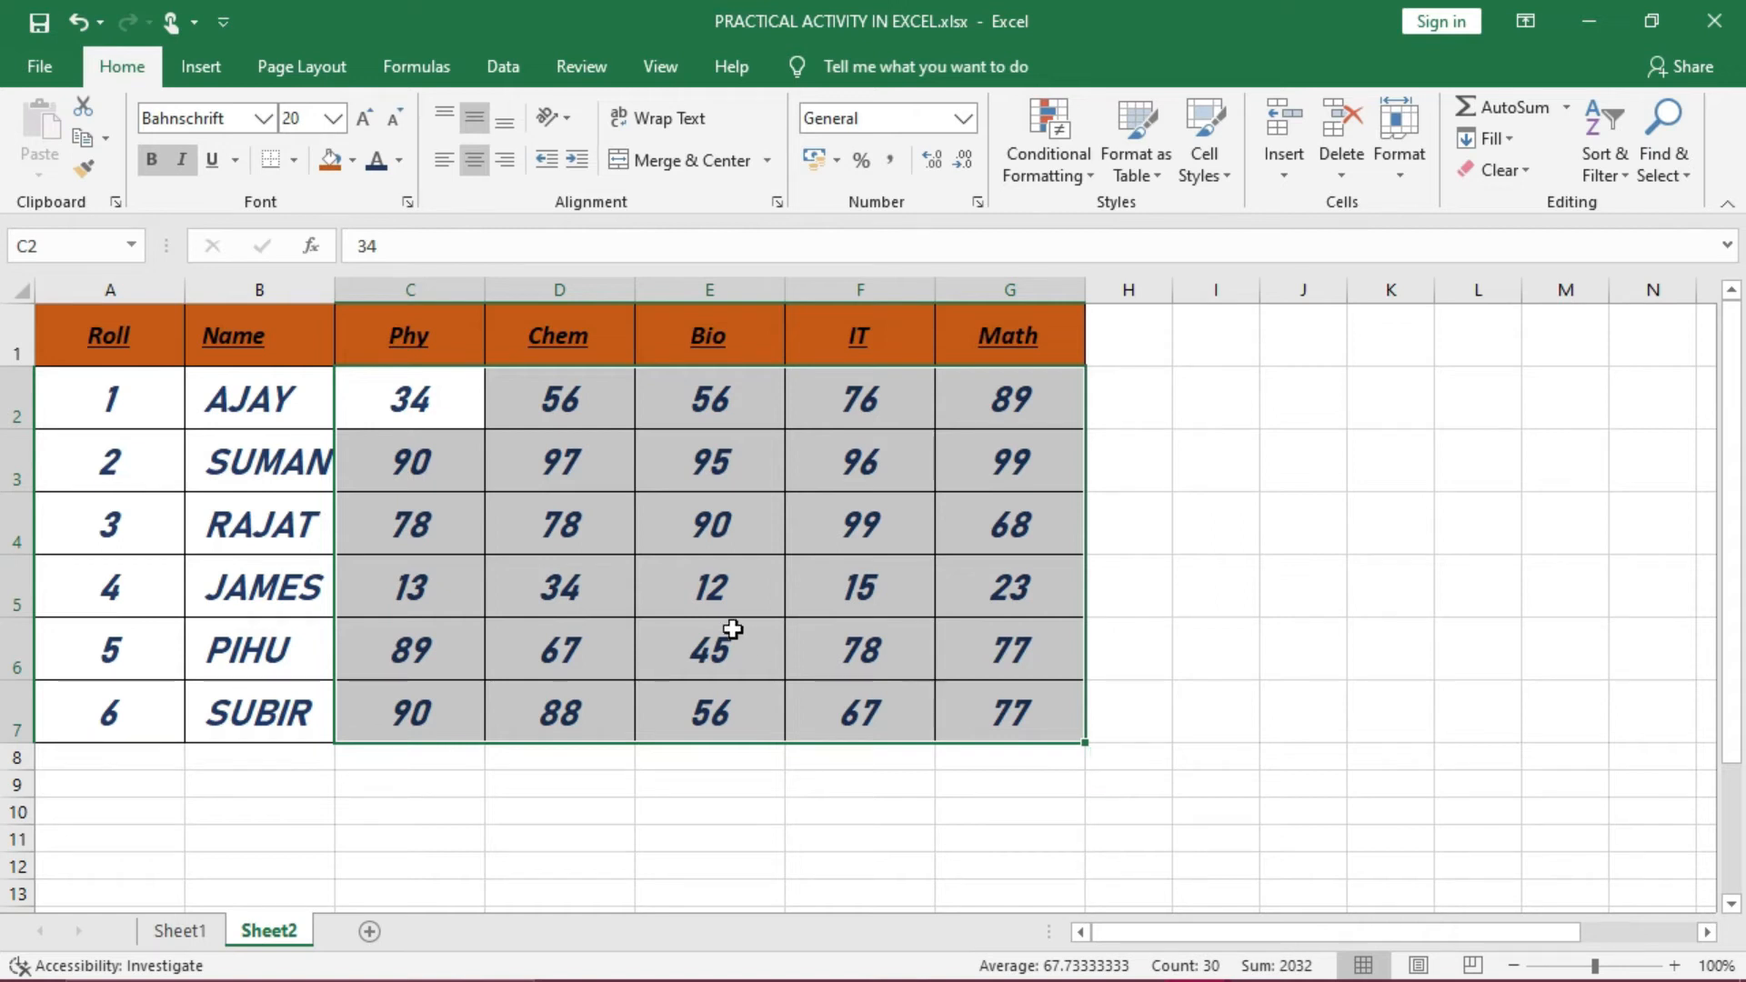
{"action": "left_click", "coordinate": [552, 602]}
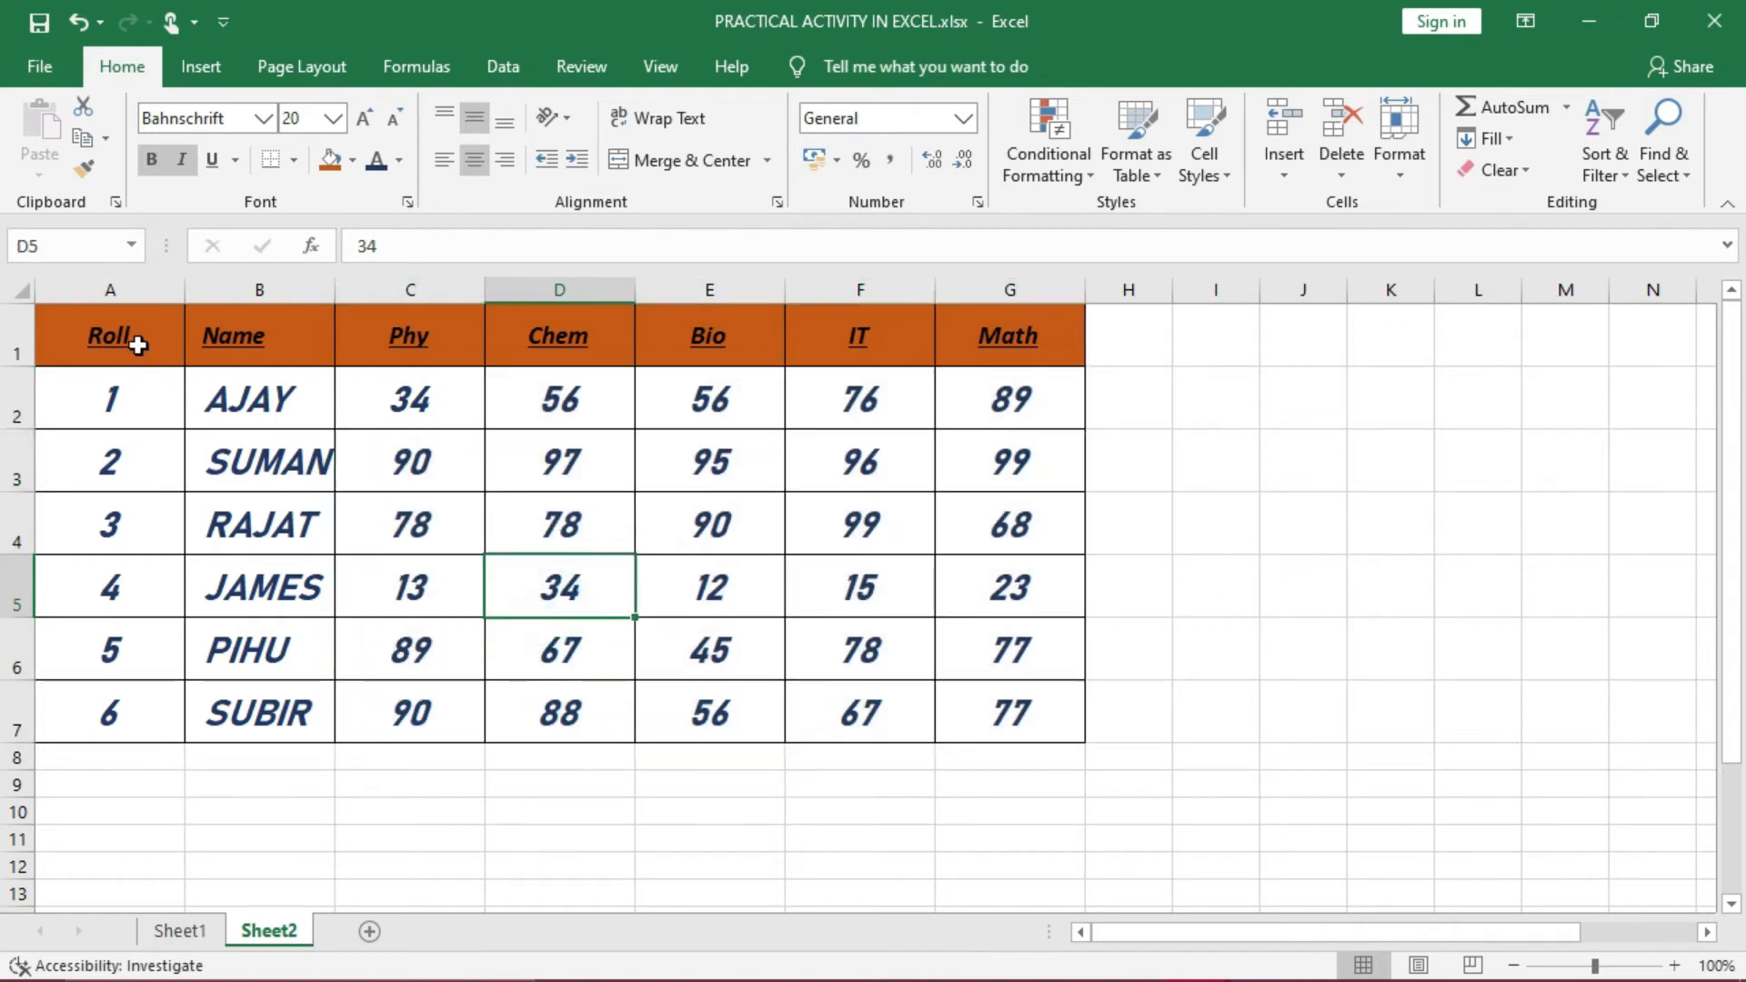
{"action": "left_click_drag", "start_coordinate": [137, 344], "coordinate": [991, 714]}
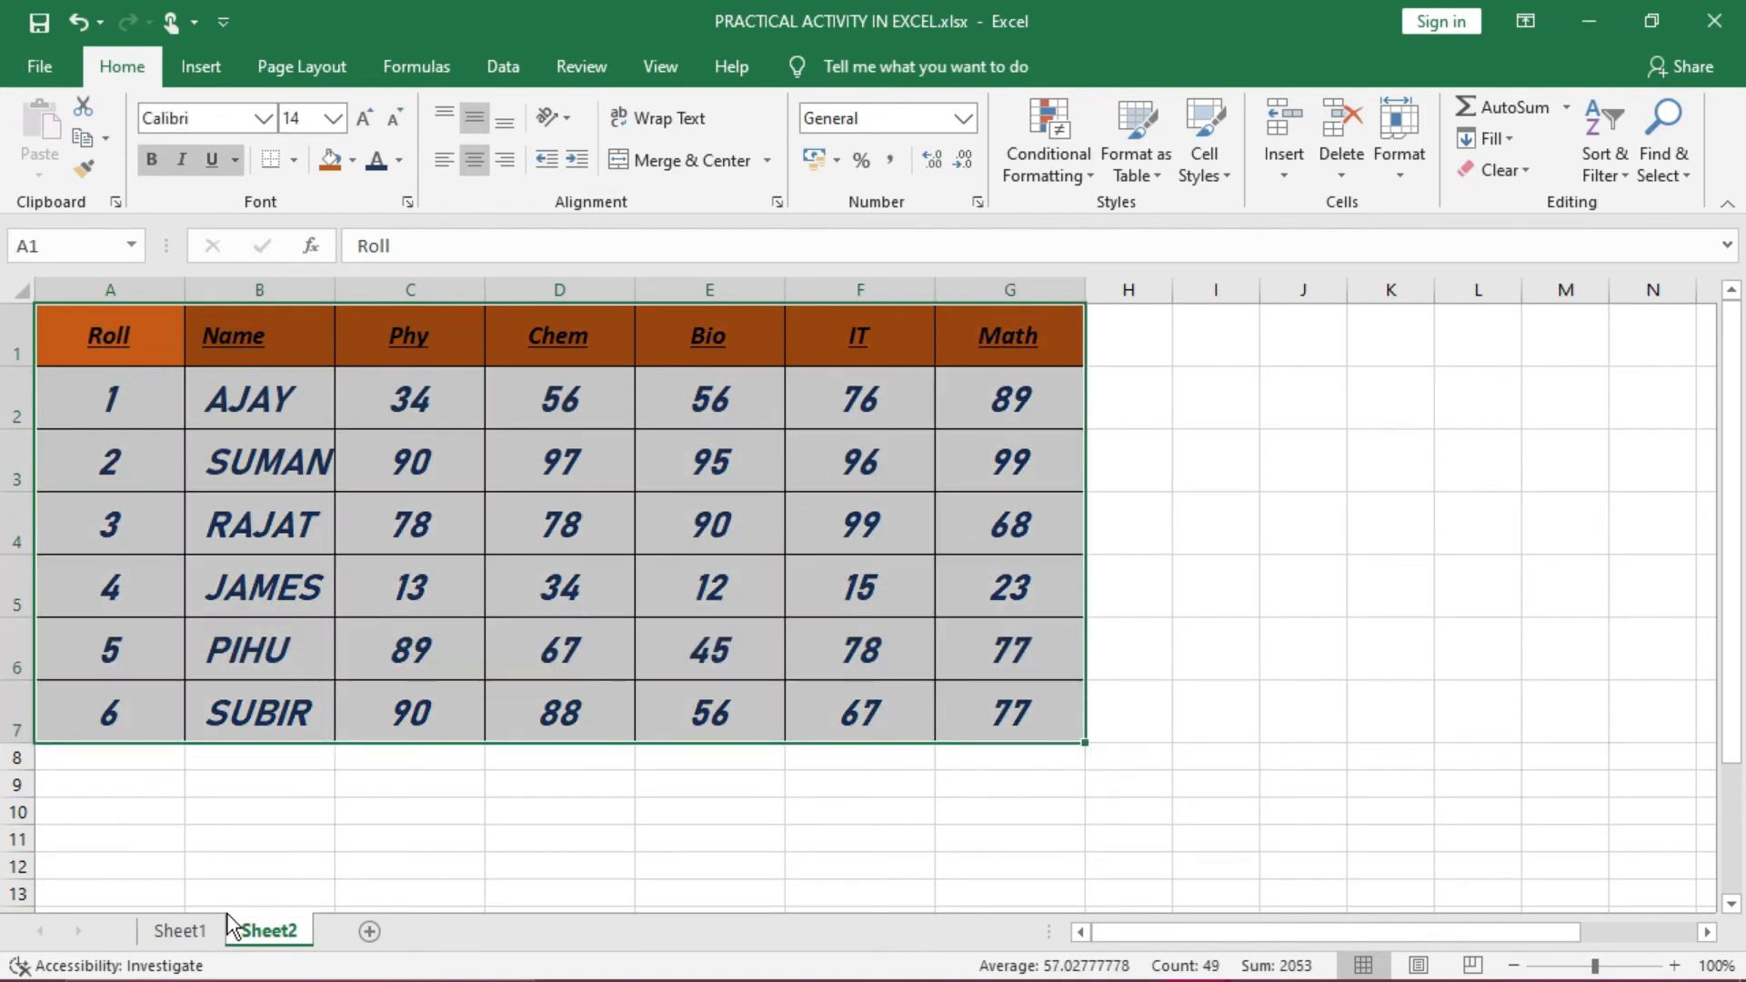
{"action": "left_click", "coordinate": [182, 937]}
{"action": "left_click", "coordinate": [756, 826]}
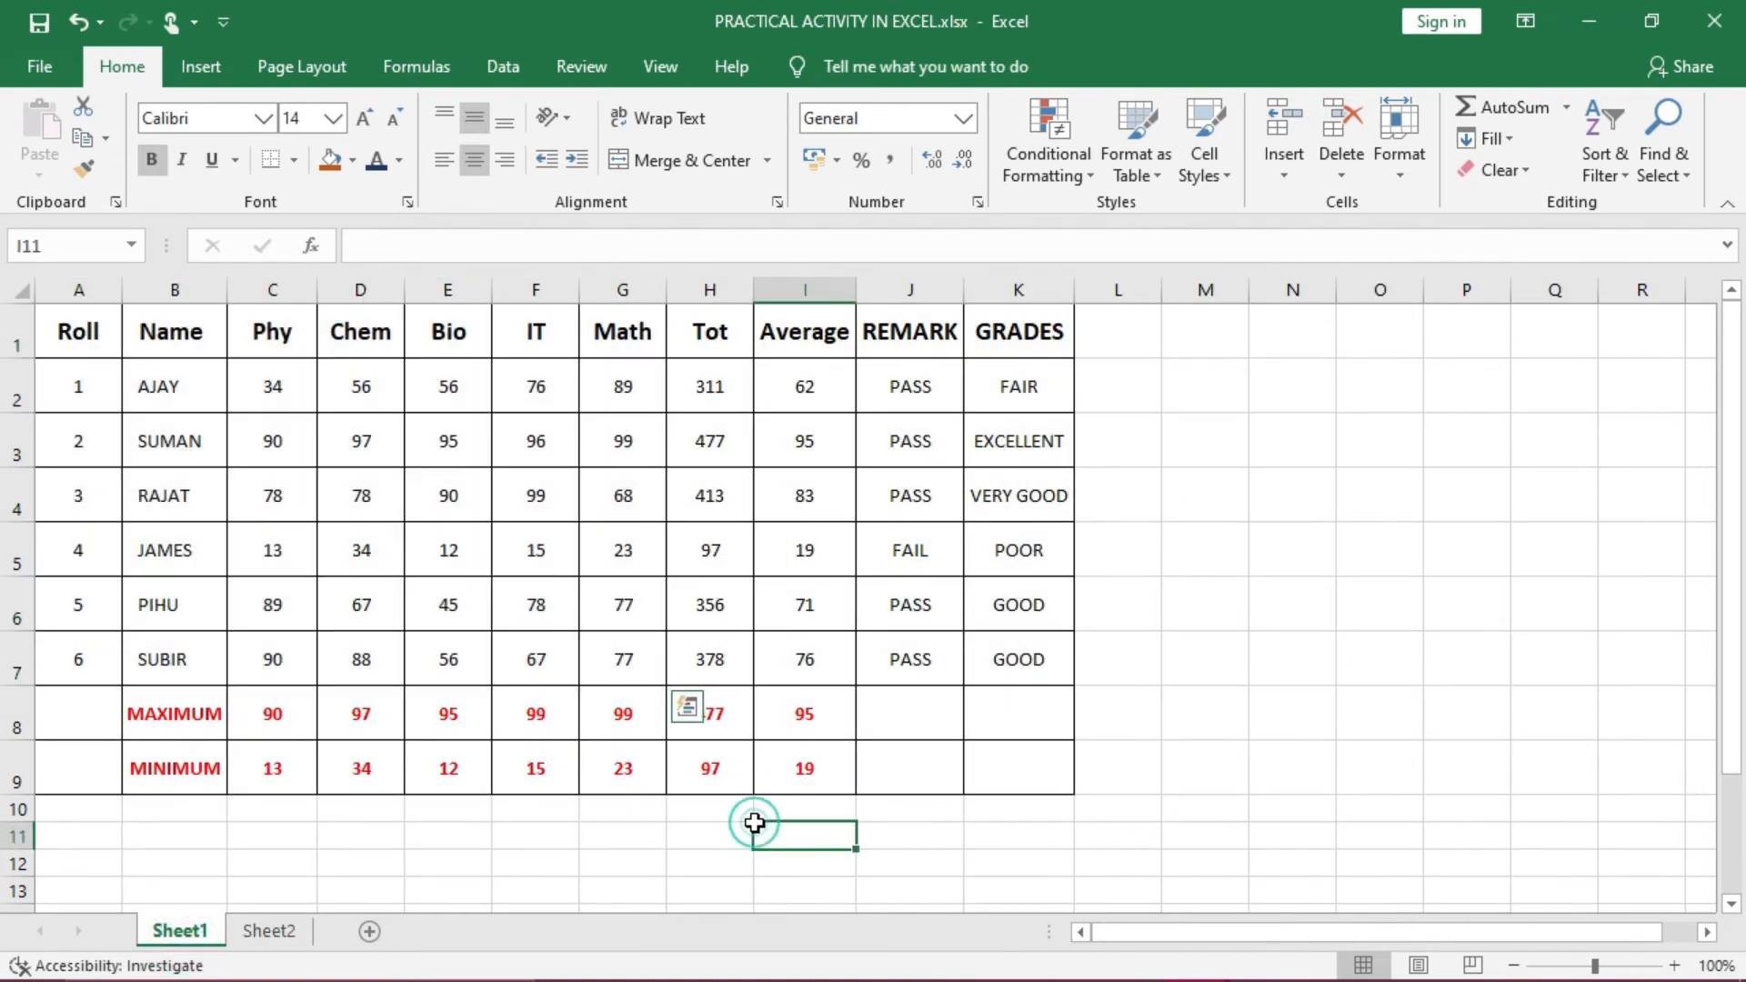
{"action": "left_click", "coordinate": [265, 928]}
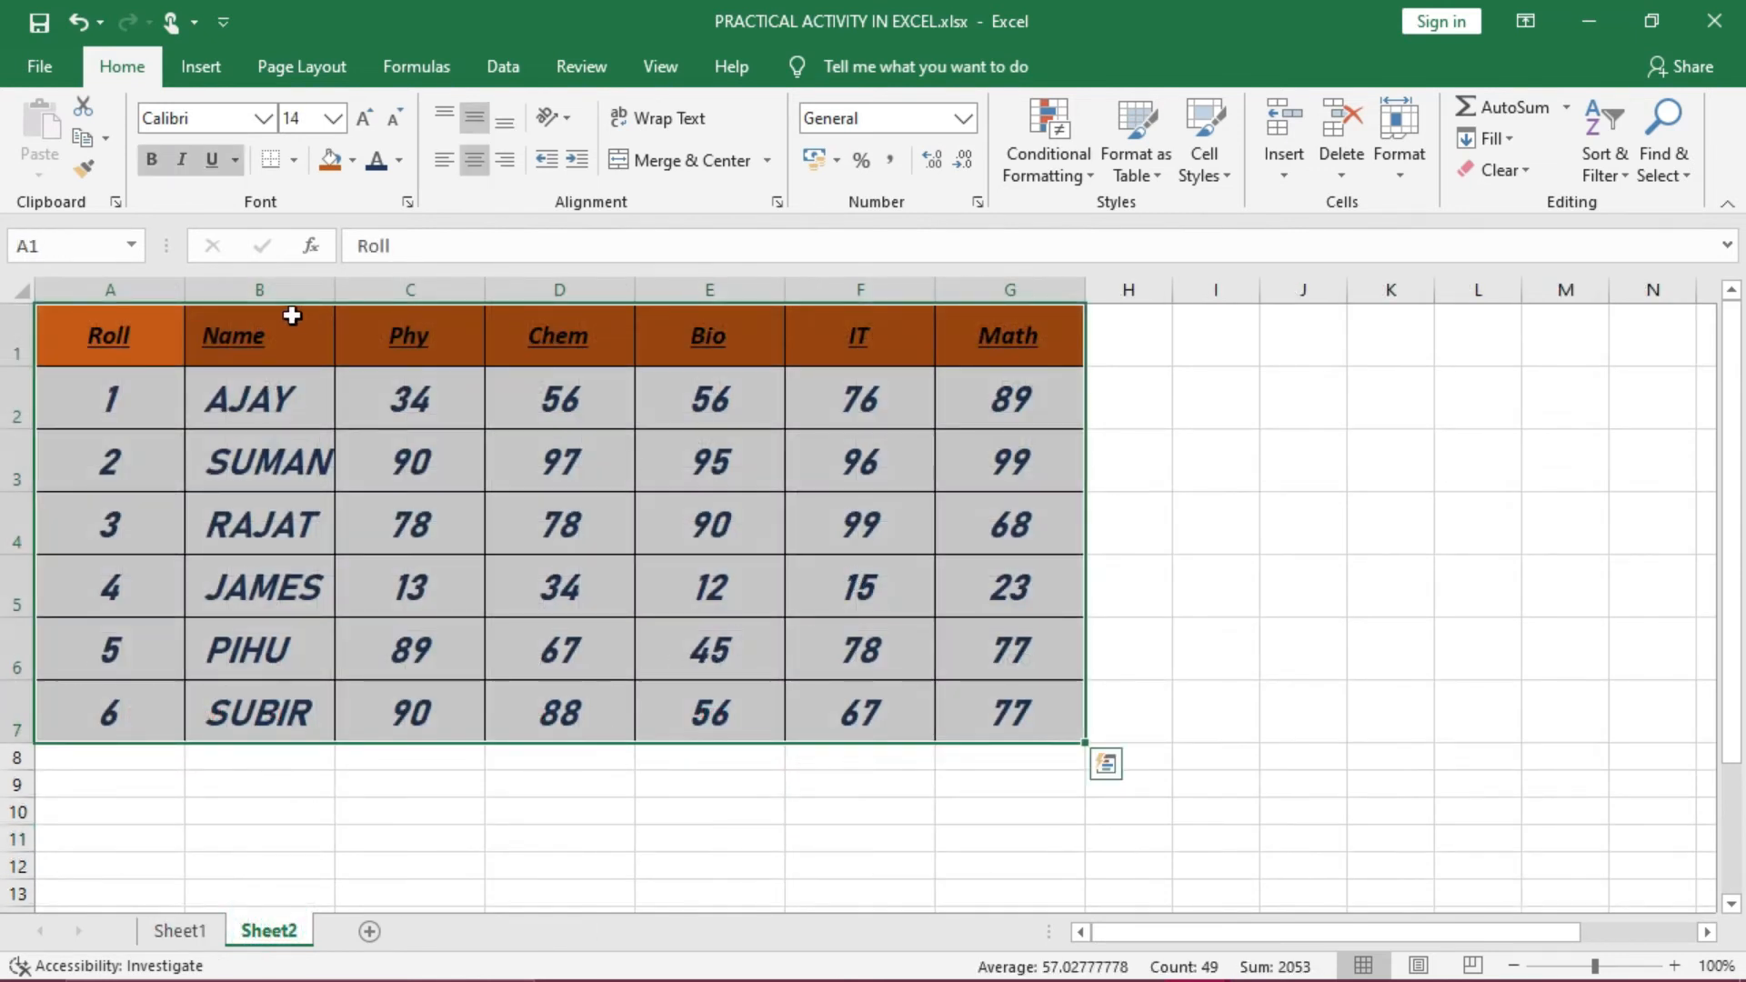
Align the cells of table A1:G7 to Left (Indent) with indent 0 and vertically to Bottom, with text wrapping enabled
{"action": "left_click_drag", "start_coordinate": [106, 351], "coordinate": [993, 708]}
{"action": "left_click", "coordinate": [1402, 173]}
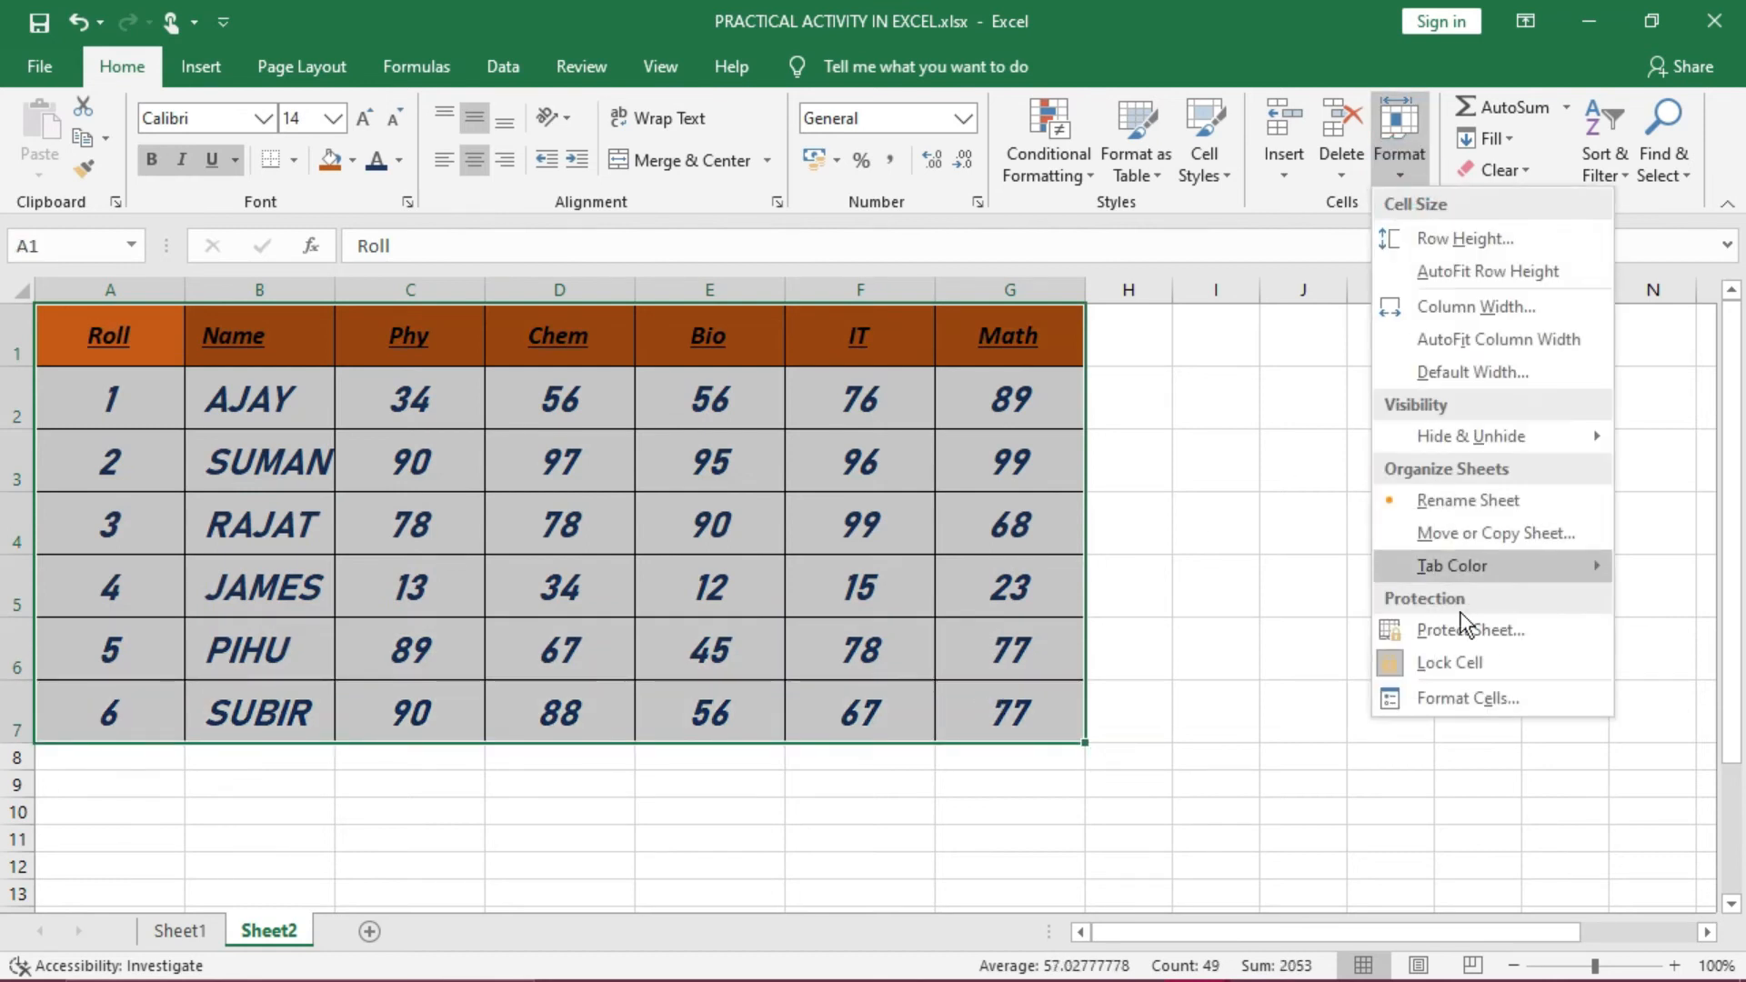
{"action": "left_click", "coordinate": [1467, 702]}
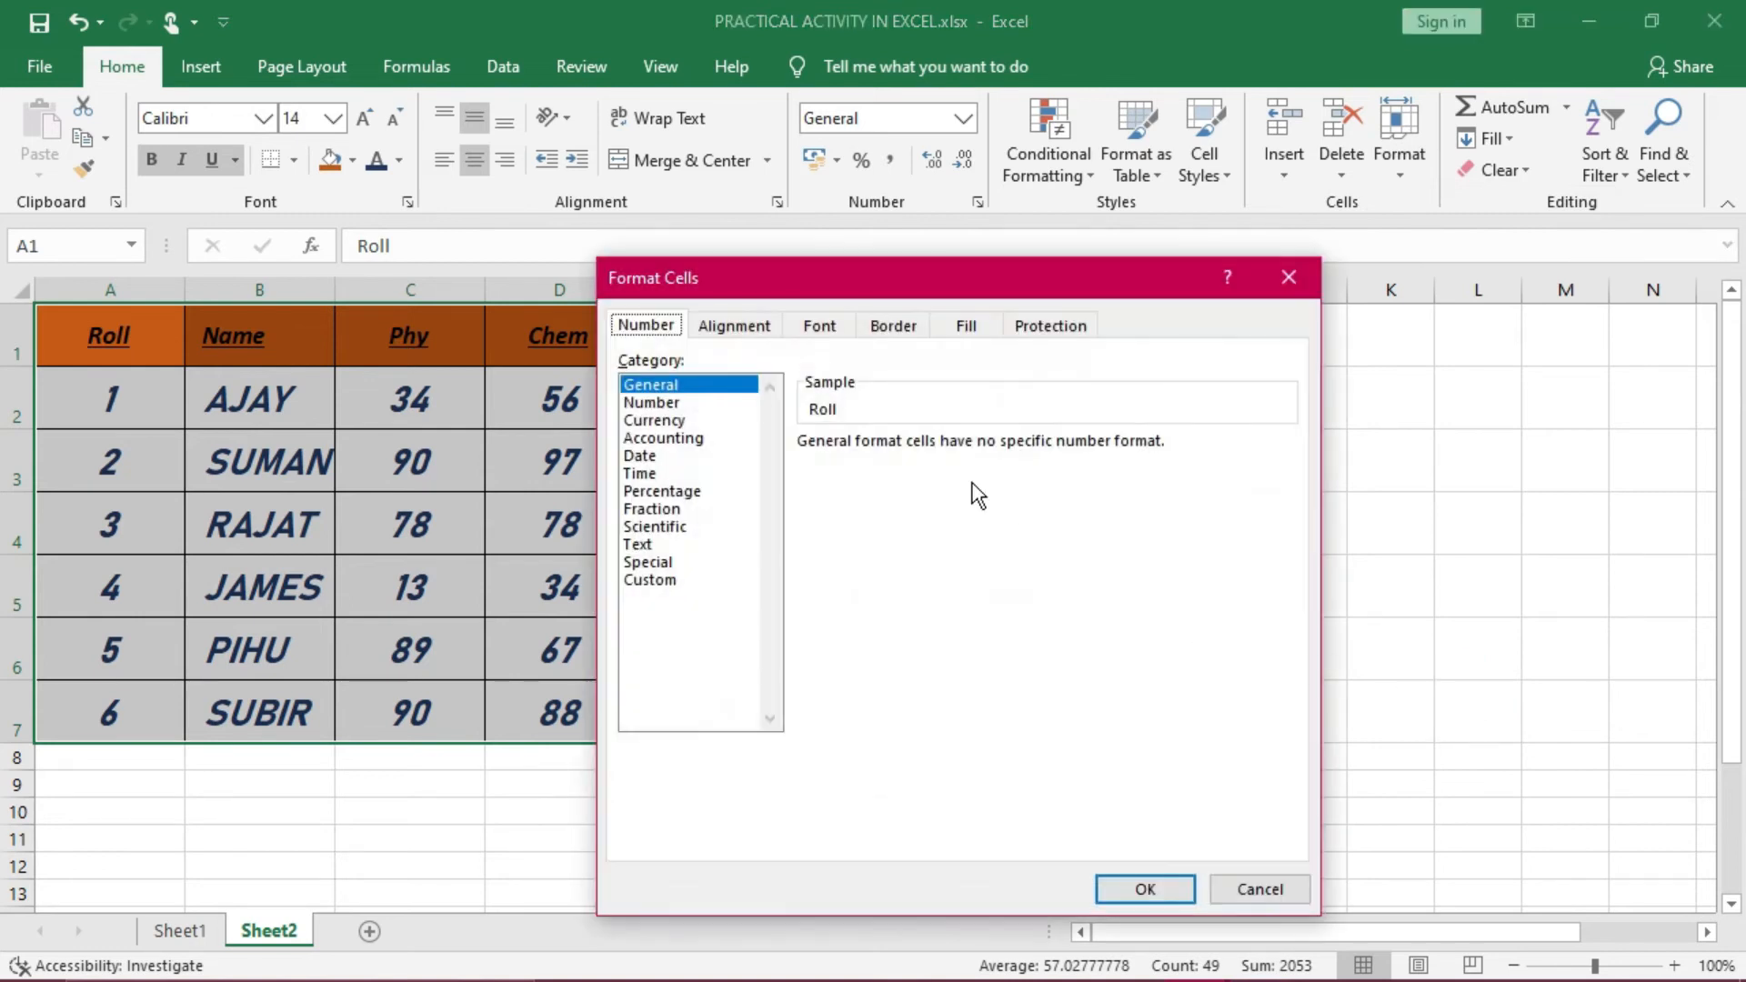
{"action": "left_click", "coordinate": [772, 338]}
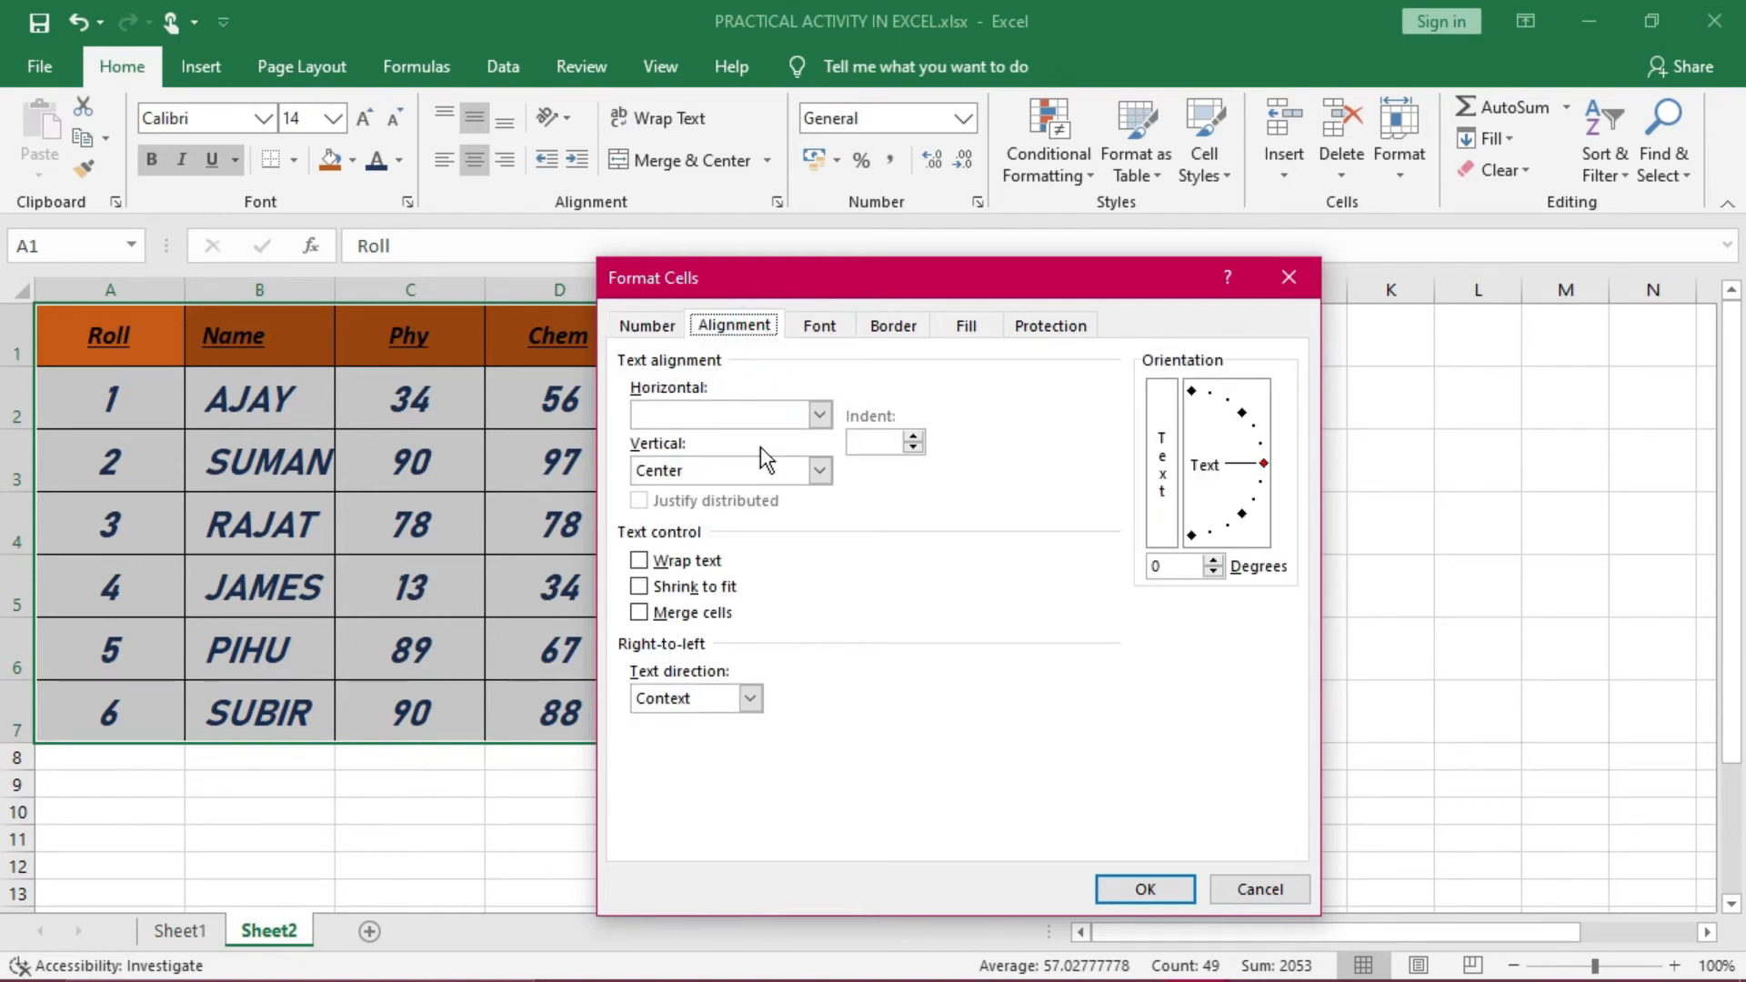
{"action": "left_click", "coordinate": [820, 471]}
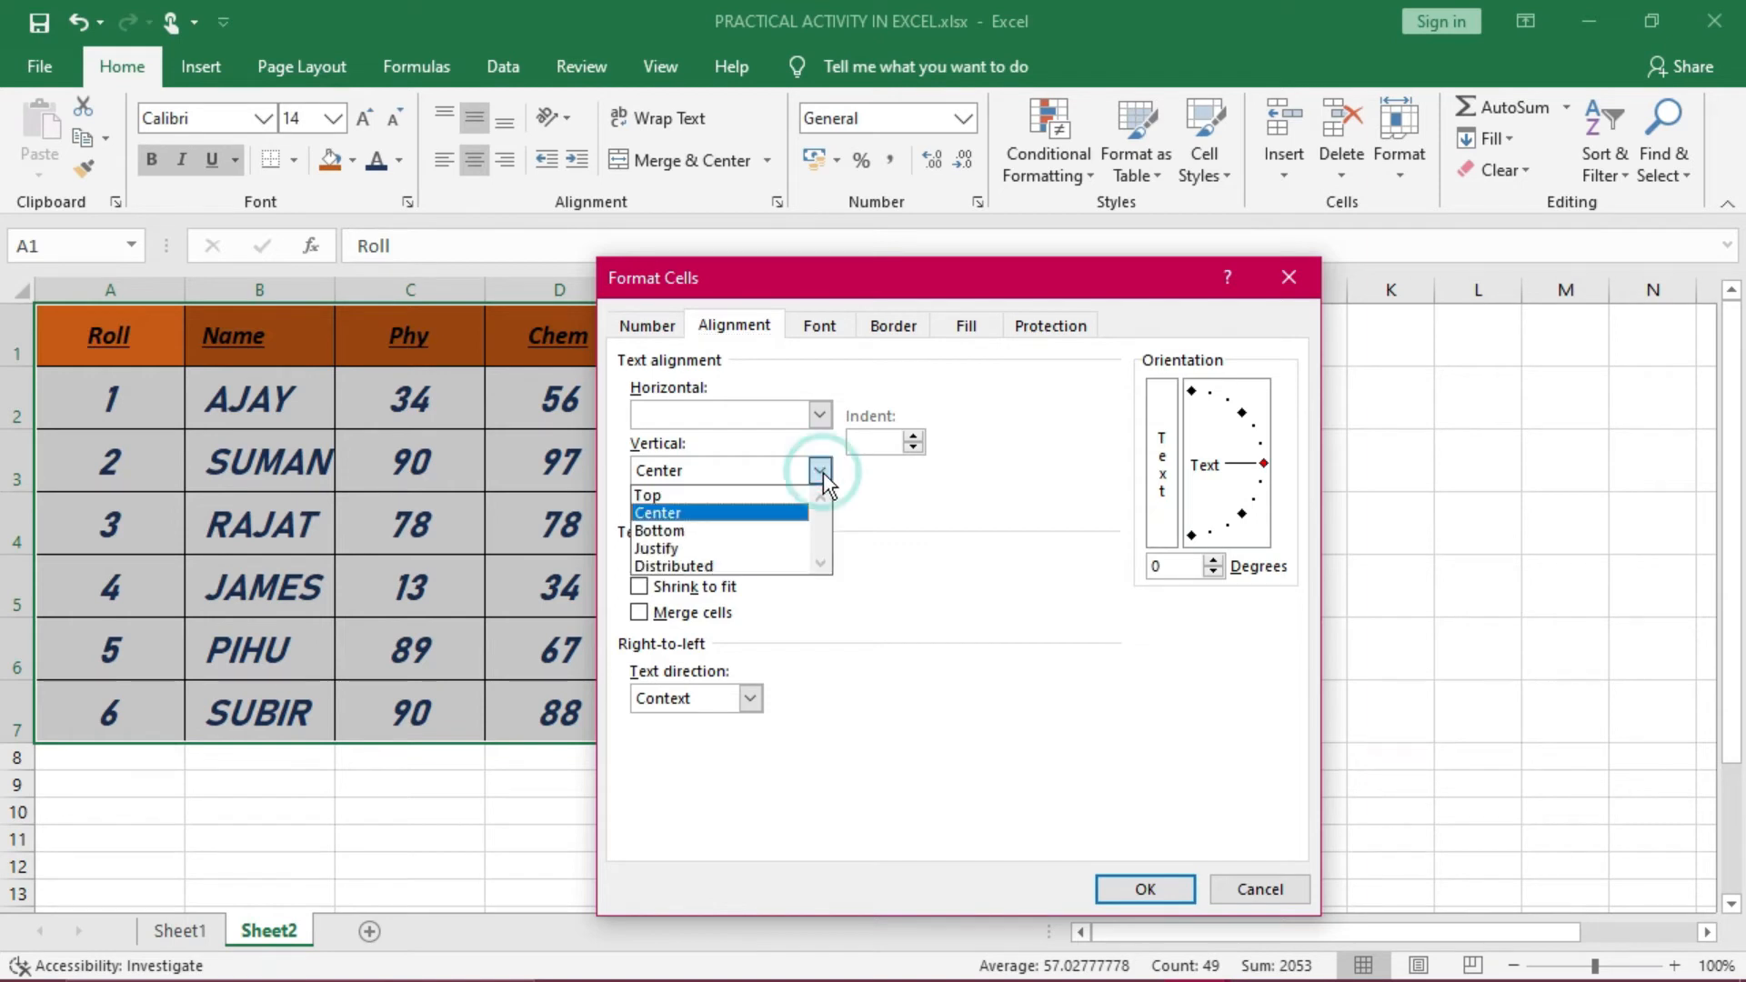
{"action": "left_click", "coordinate": [741, 530]}
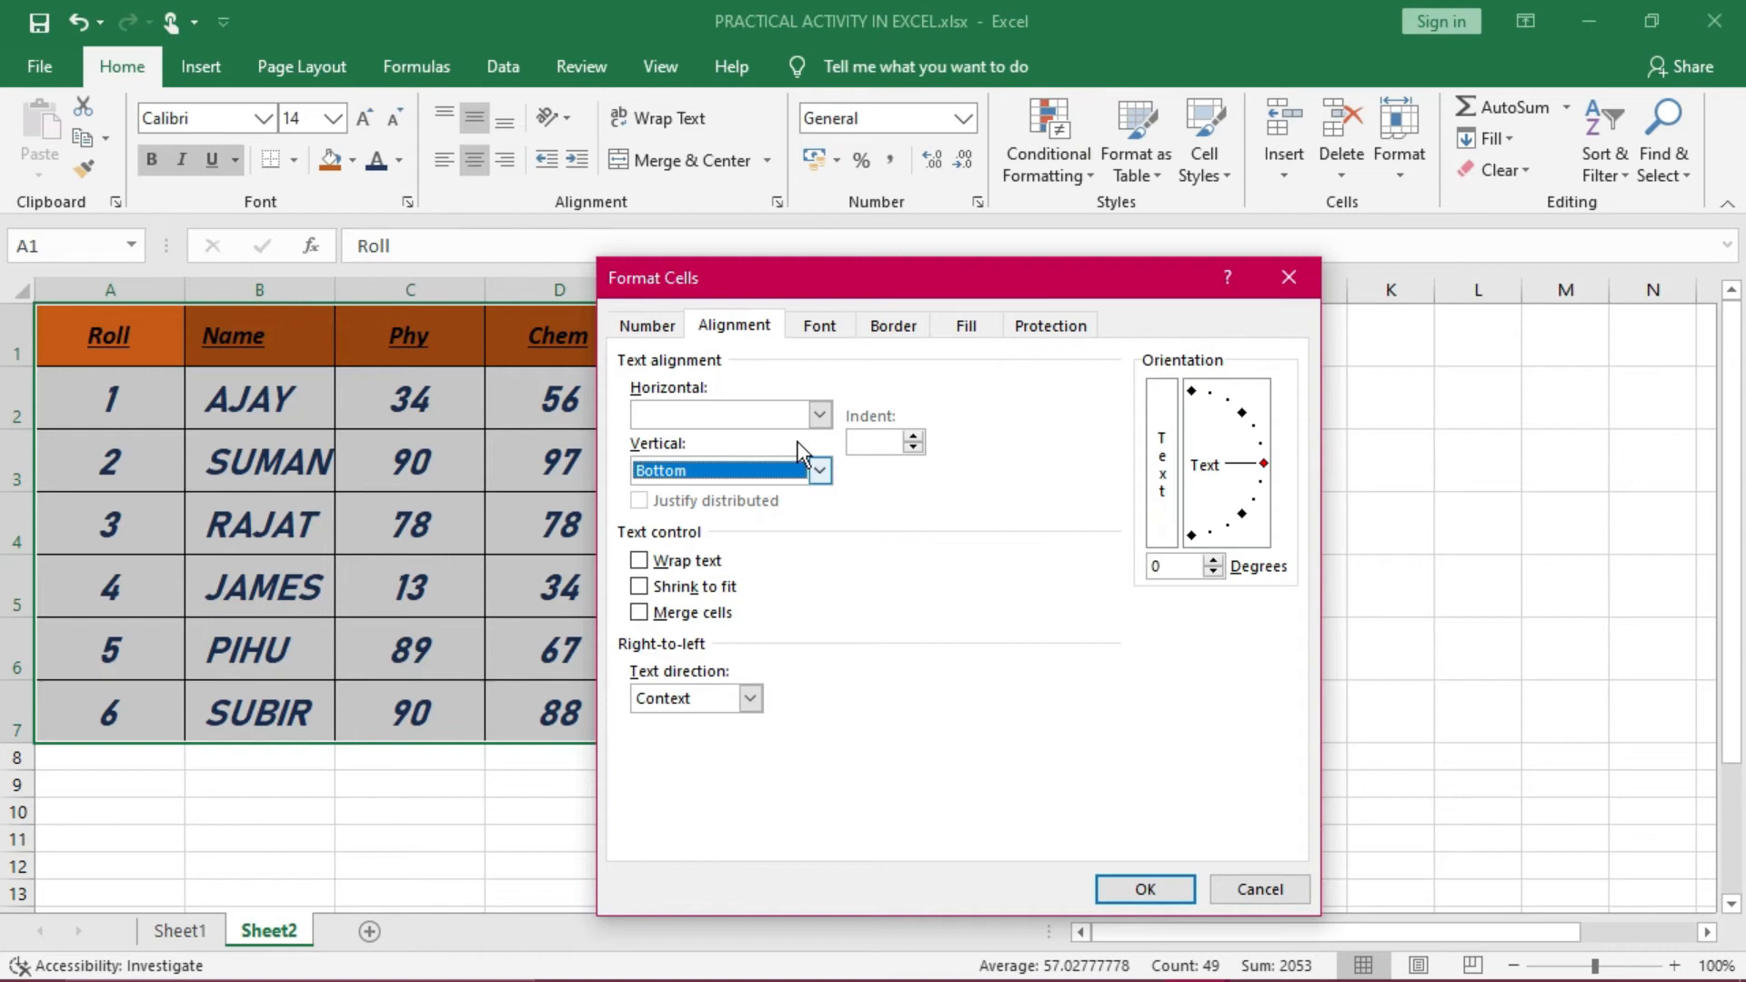
{"action": "left_click", "coordinate": [820, 416]}
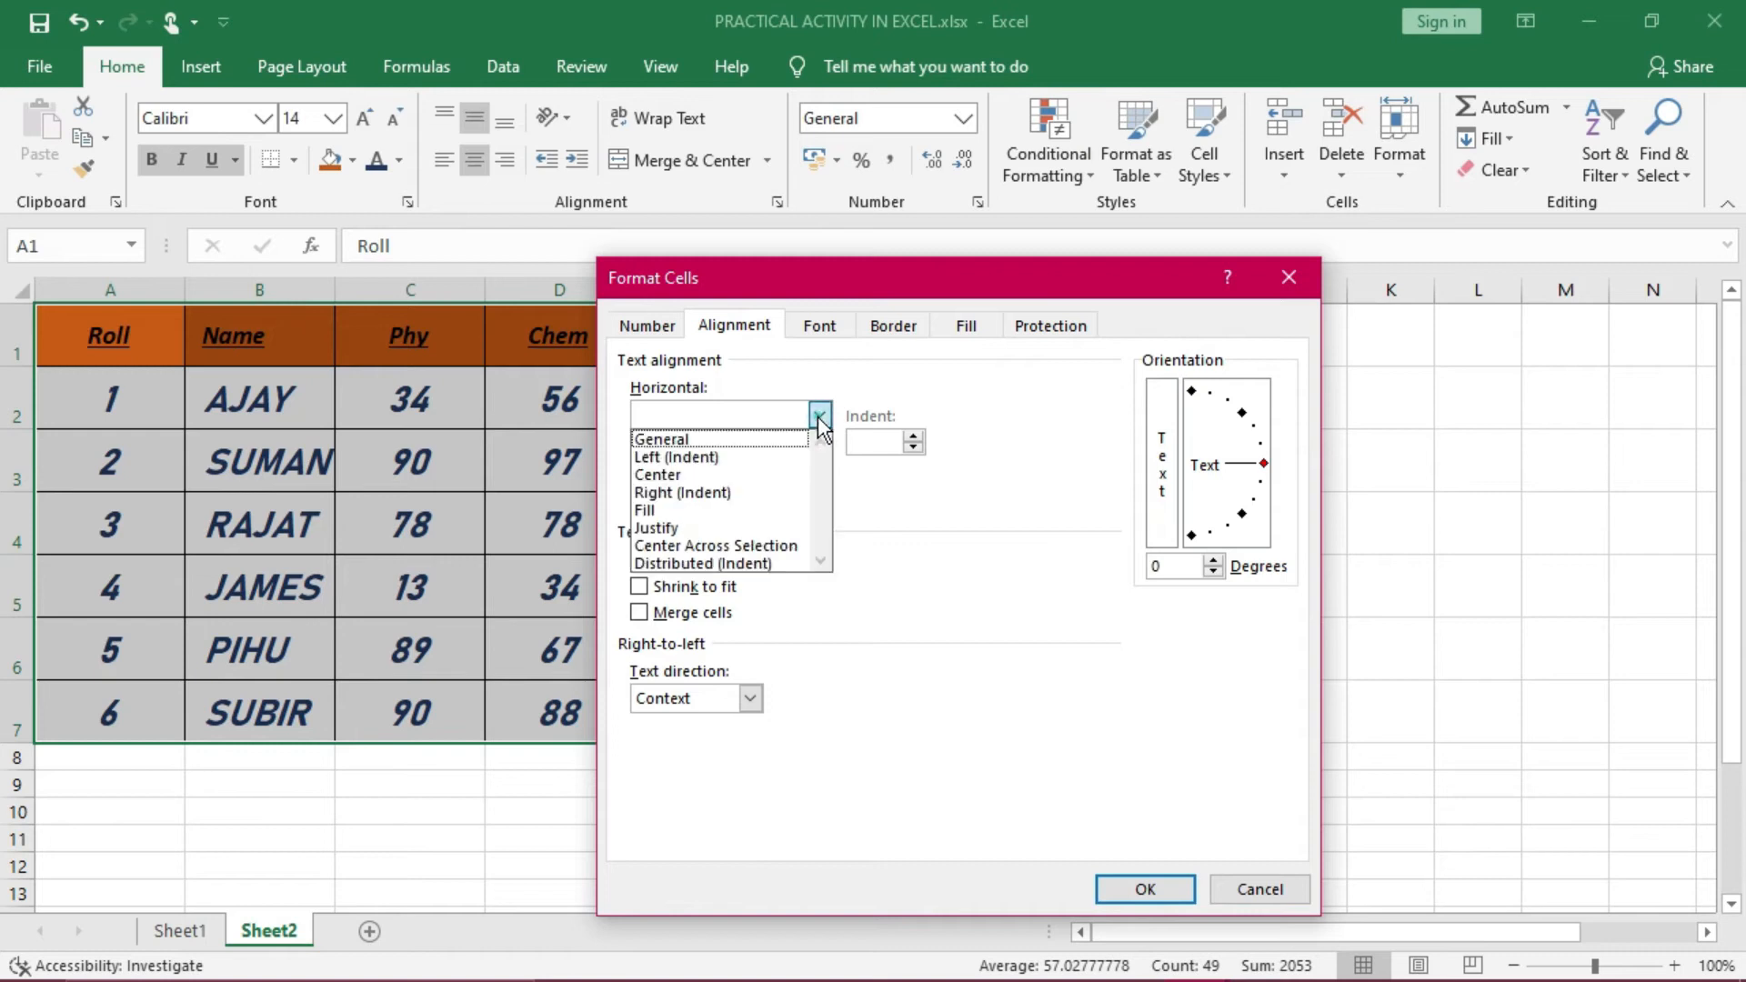
{"action": "left_click", "coordinate": [733, 458]}
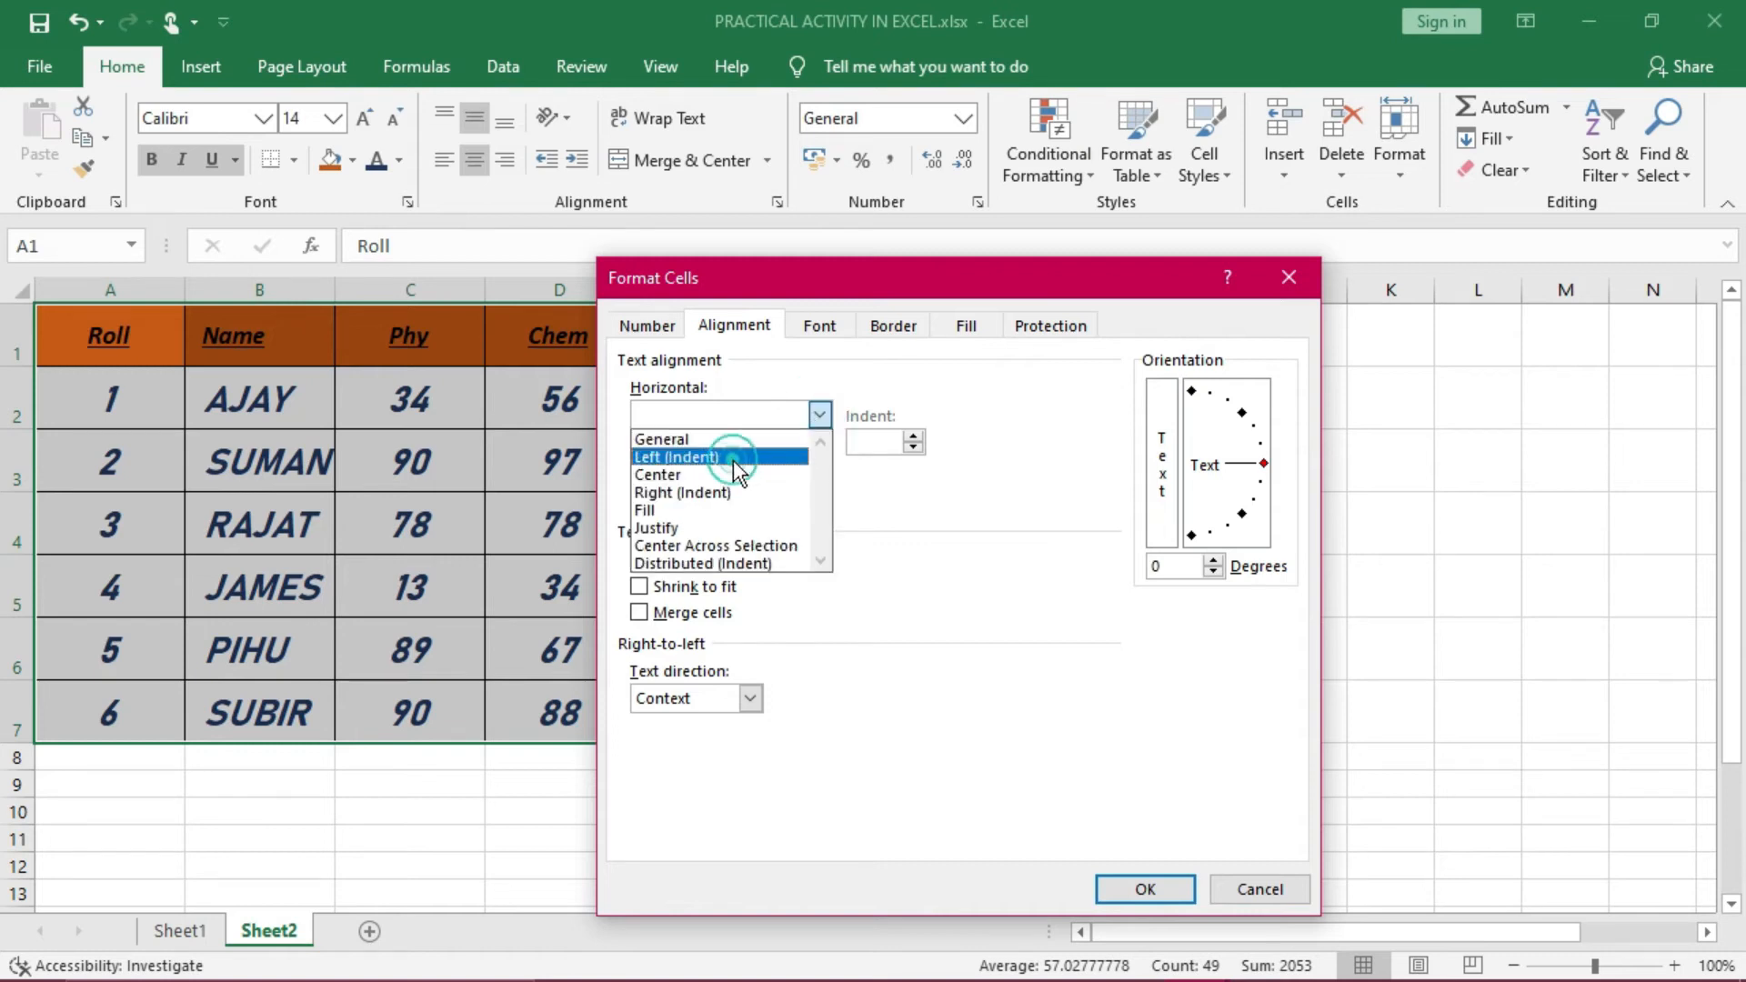
{"action": "left_click", "coordinate": [913, 444]}
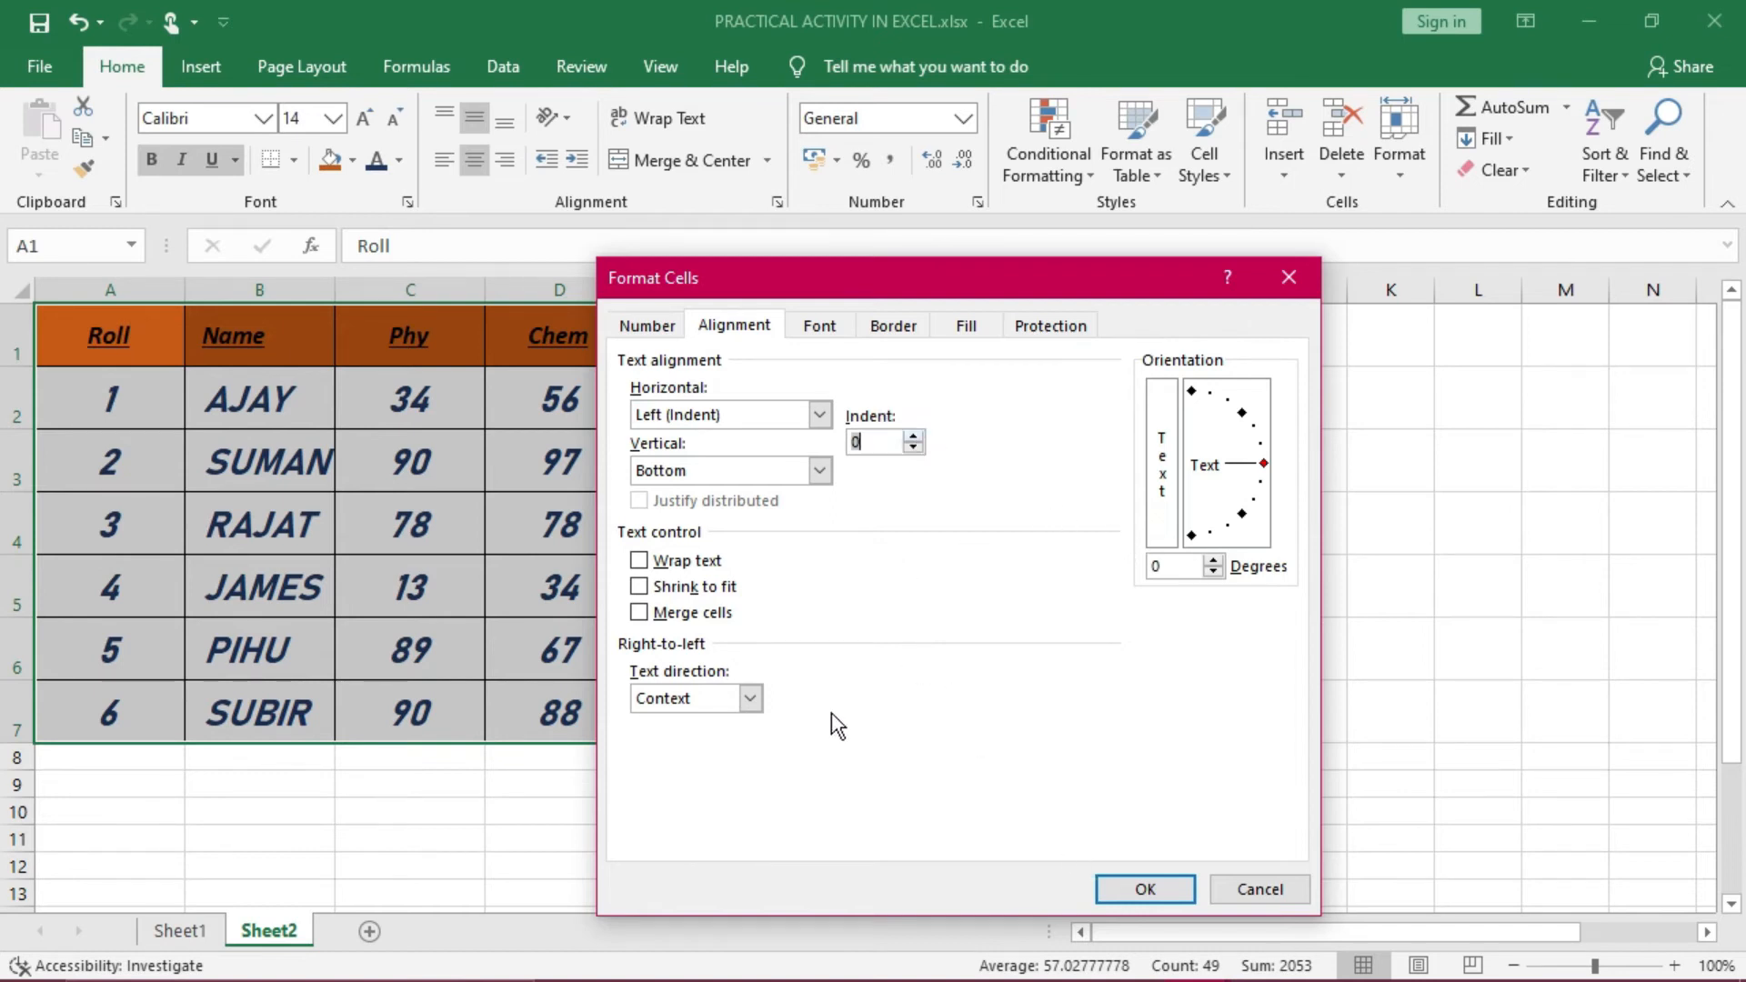
{"action": "left_click", "coordinate": [686, 562]}
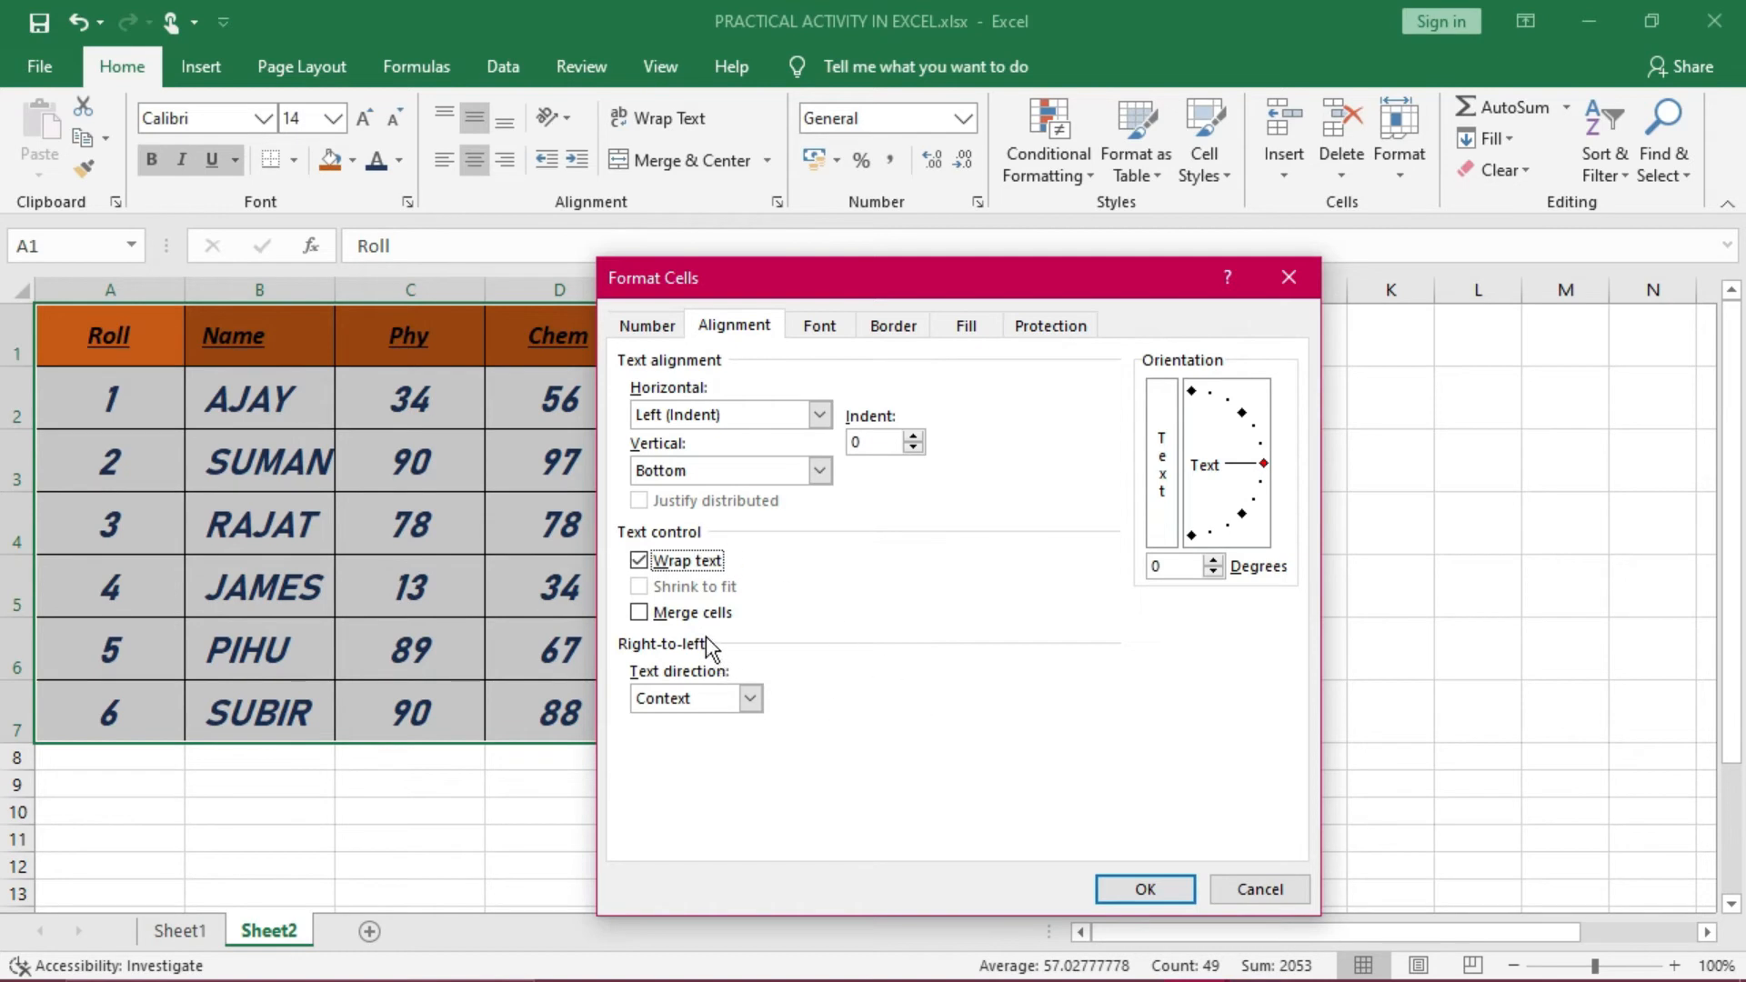
{"action": "left_click", "coordinate": [1146, 891]}
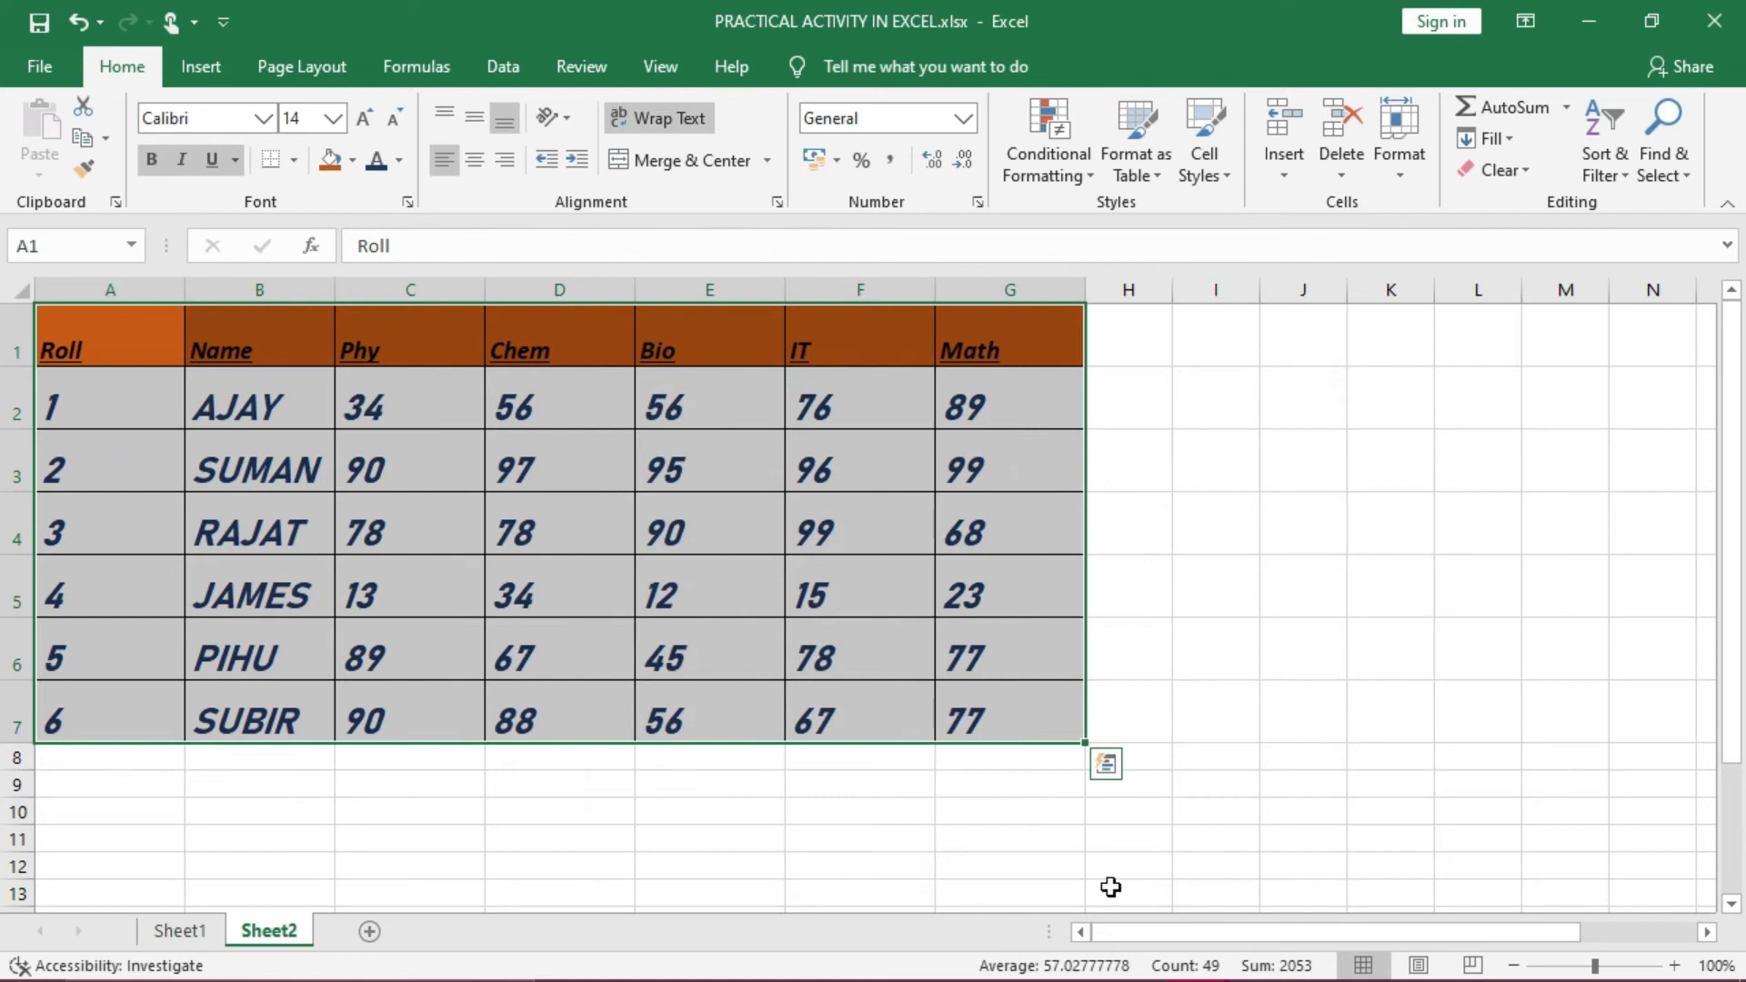
{"action": "left_click", "coordinate": [474, 613]}
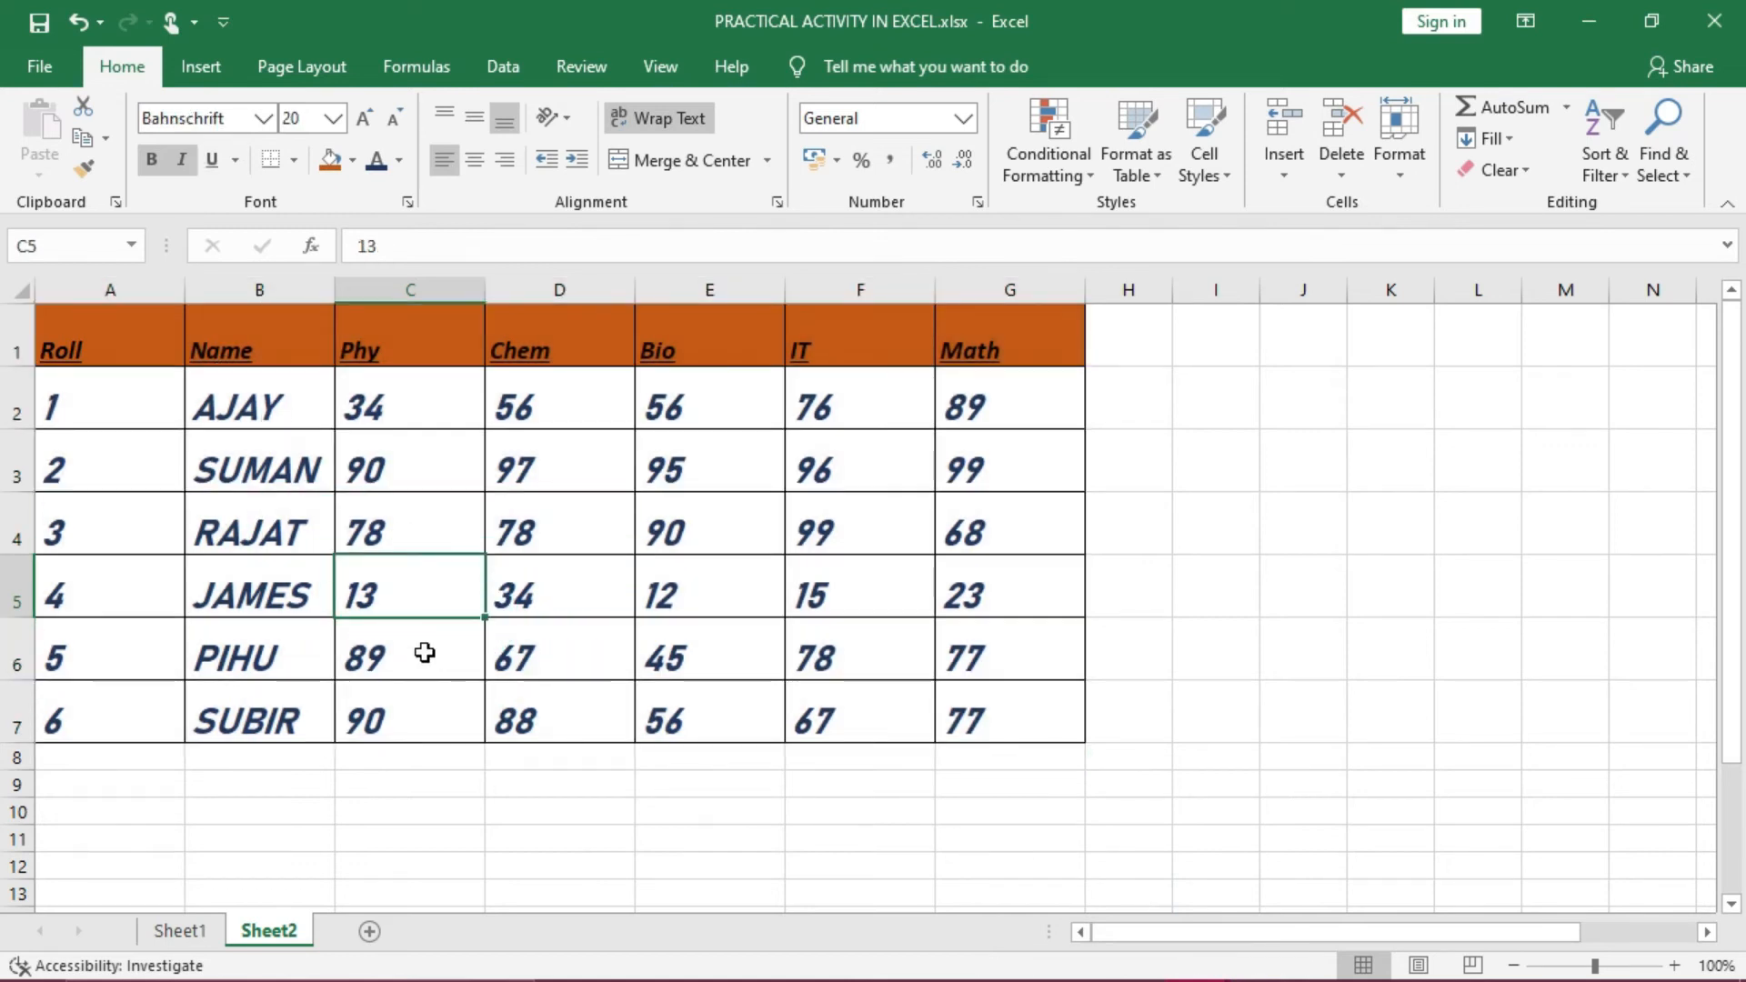
Append a second name in capitals to the student name in cell B5 and enlarge row 5 to fit both lines
{"action": "left_click", "coordinate": [318, 472]}
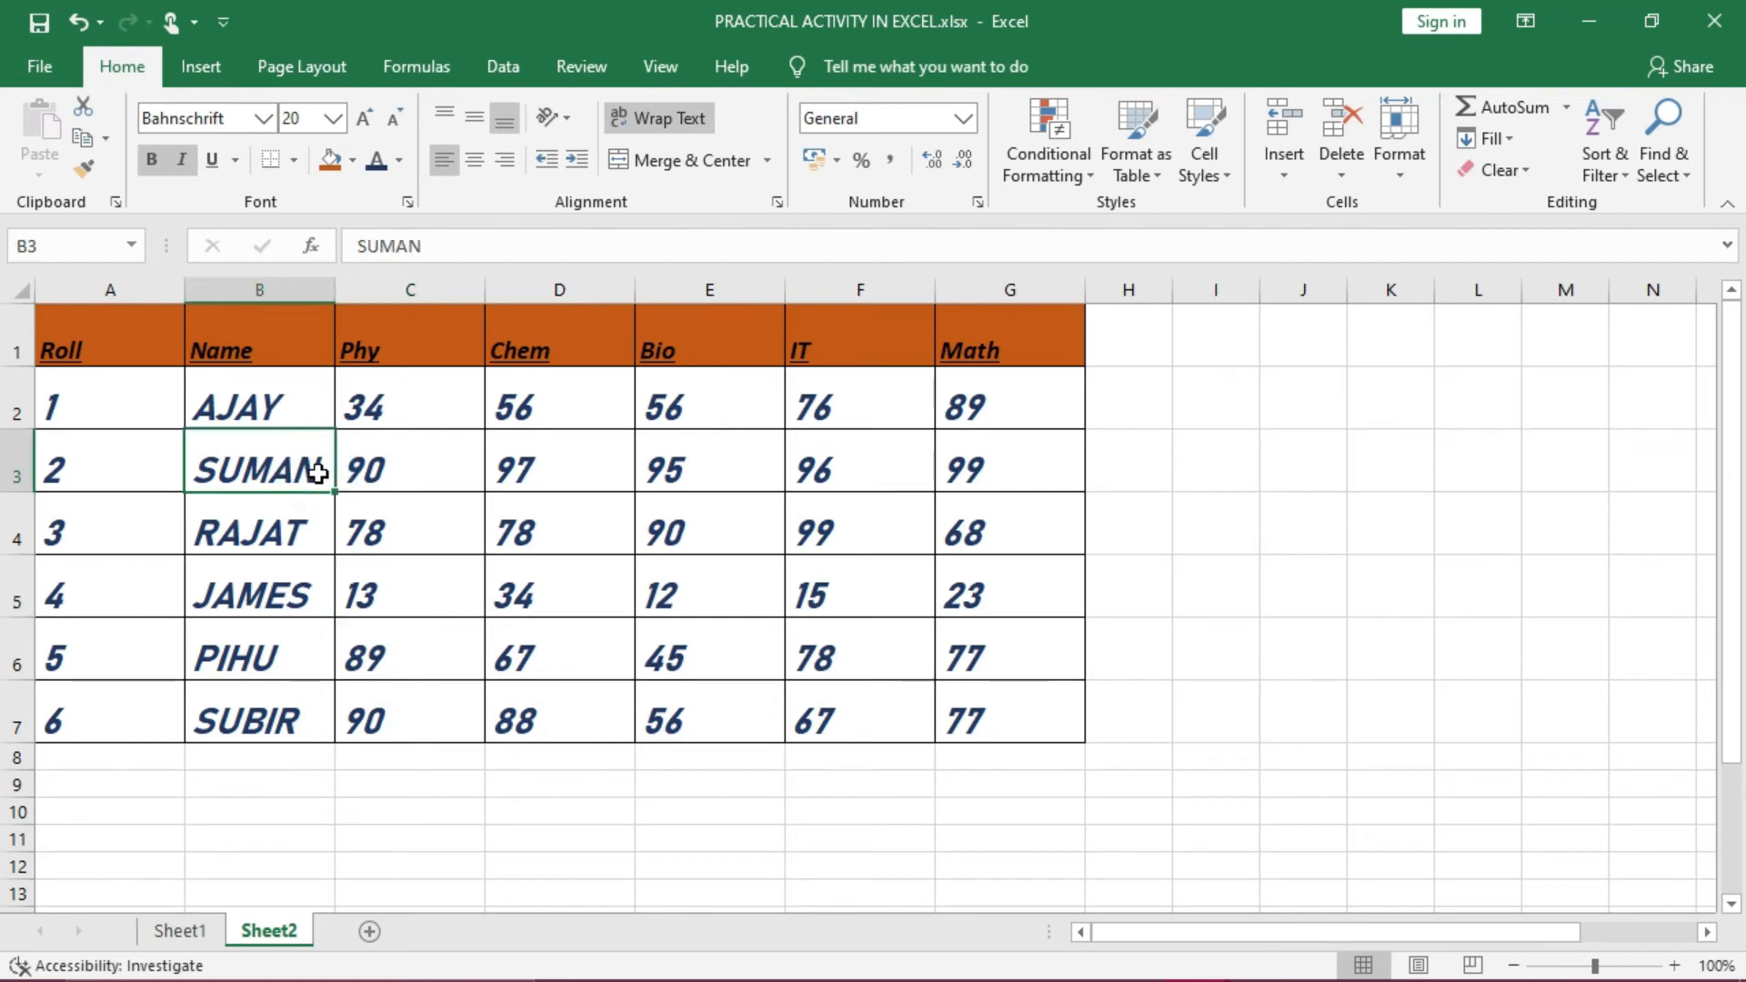
{"action": "left_click", "coordinate": [312, 600]}
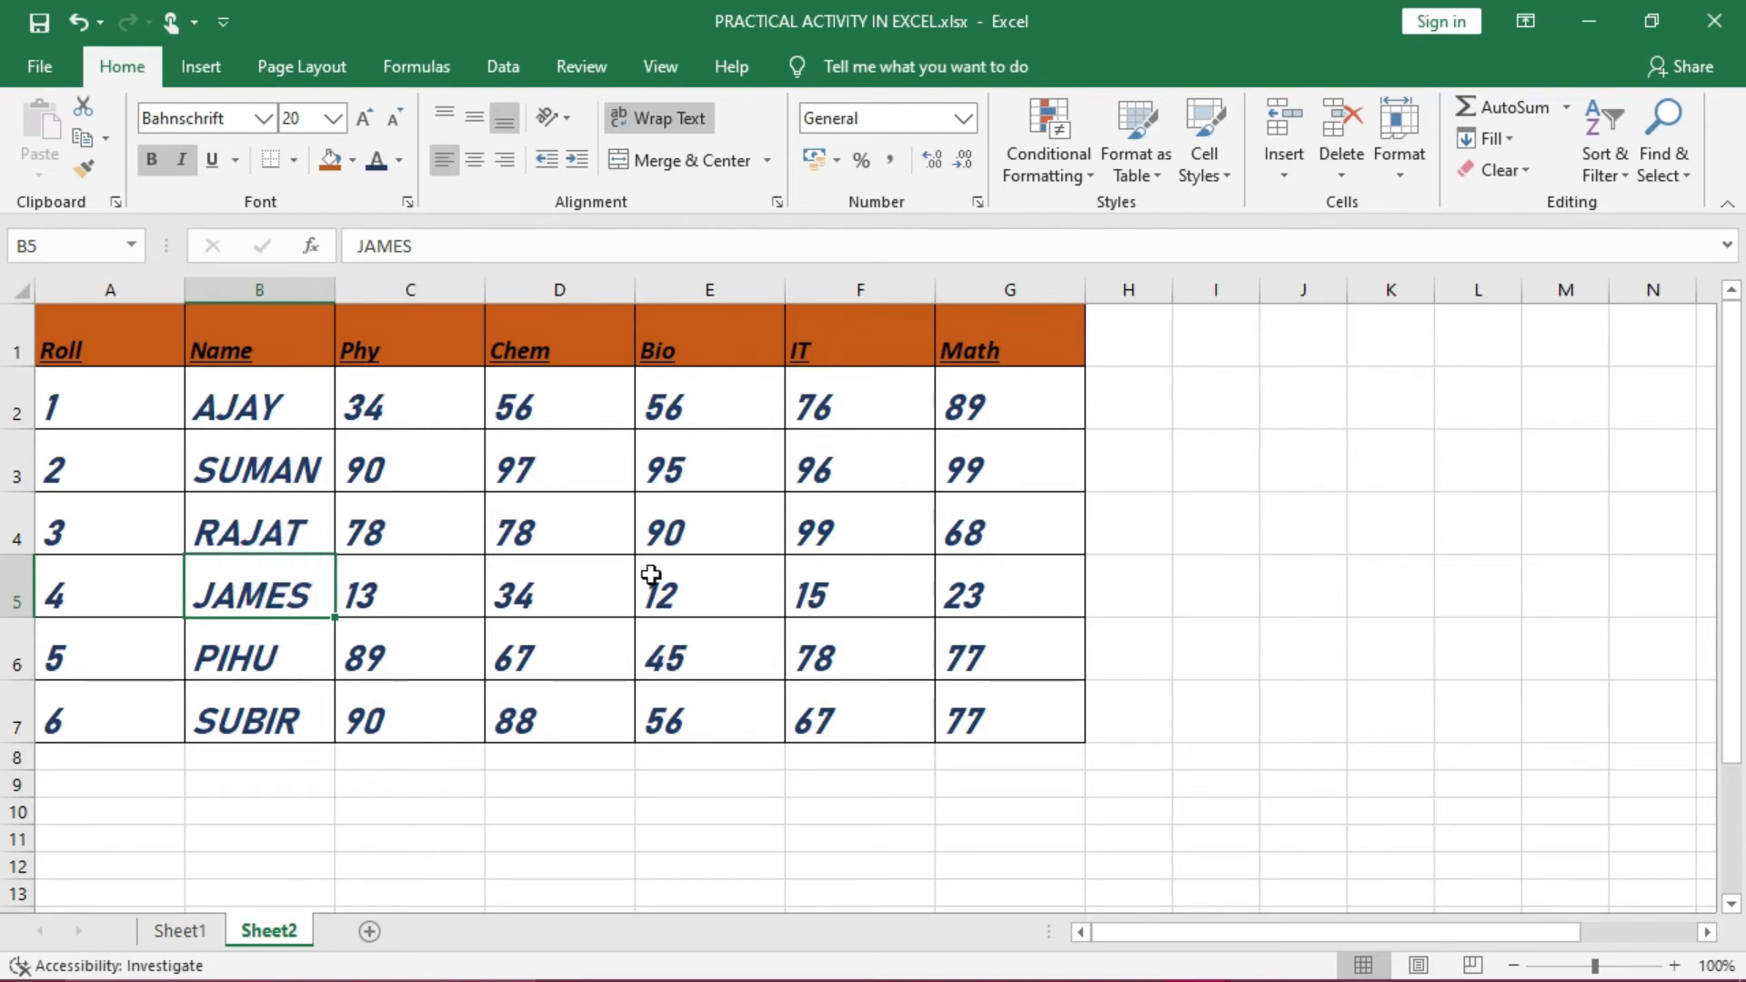
{"action": "key", "text": "F2"}
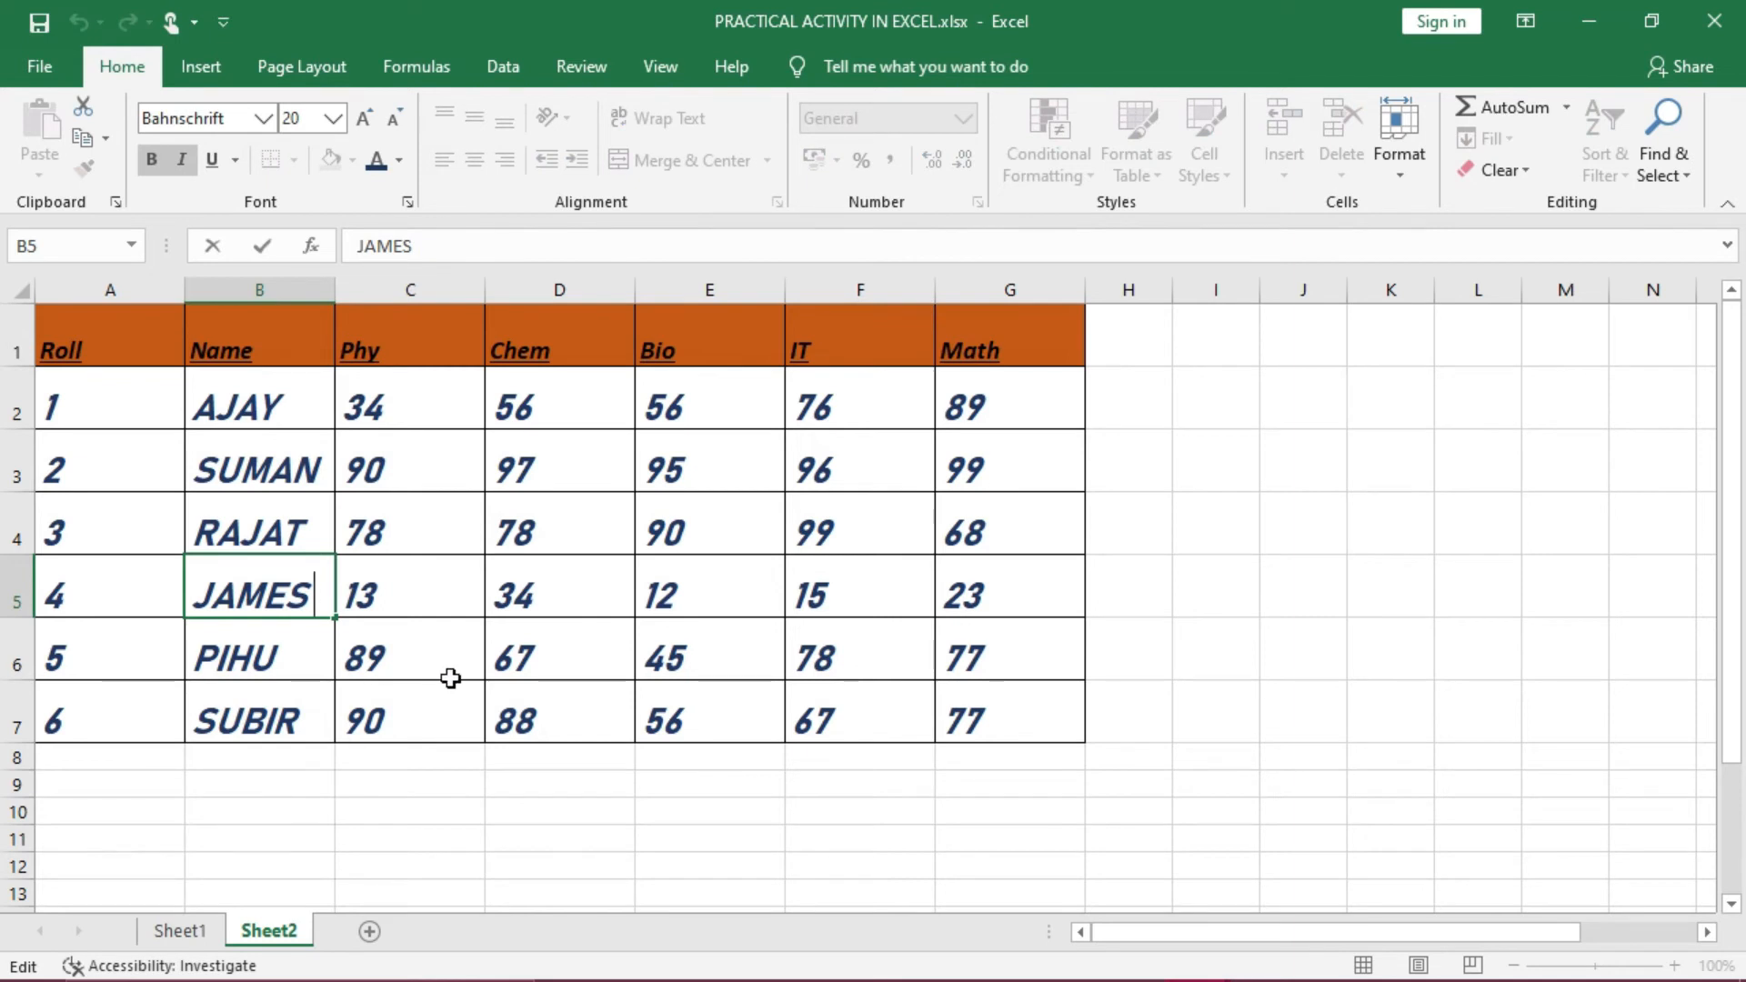
{"action": "type", "text": "rOHAN"}
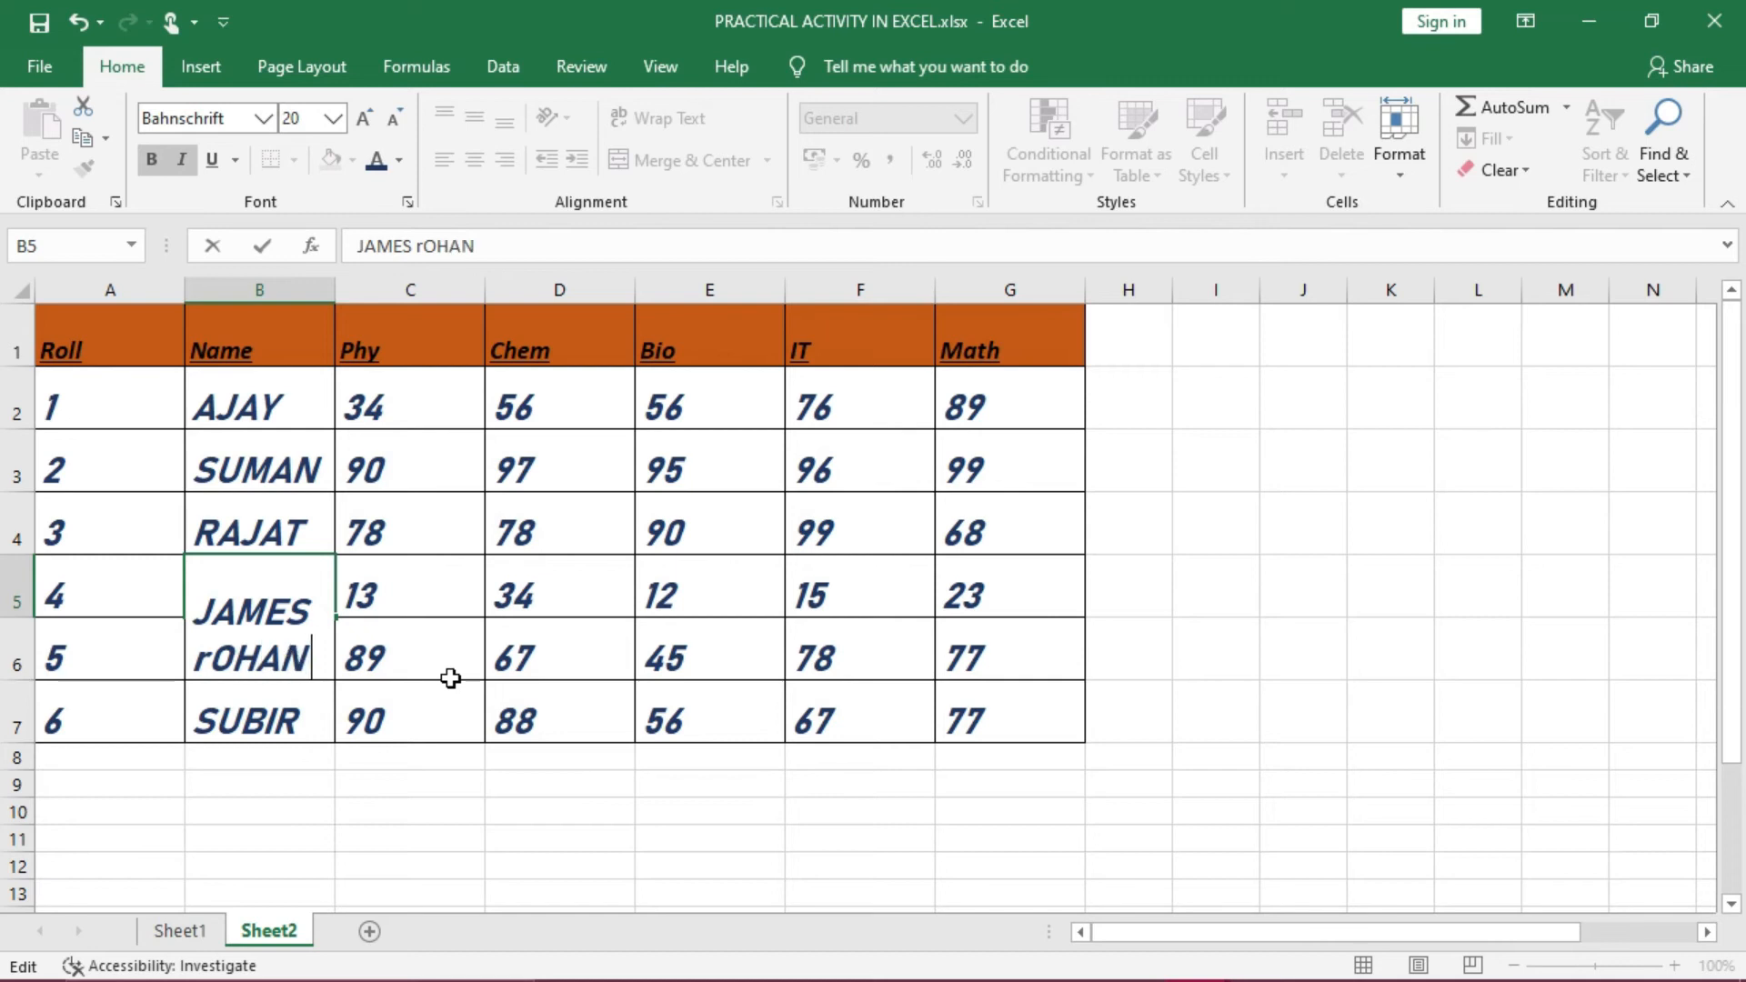
{"action": "key", "text": "BackSpace"}
{"action": "key", "text": "BackSpace"}
{"action": "key", "text": "BackSpace"}
{"action": "key", "text": "BackSpace"}
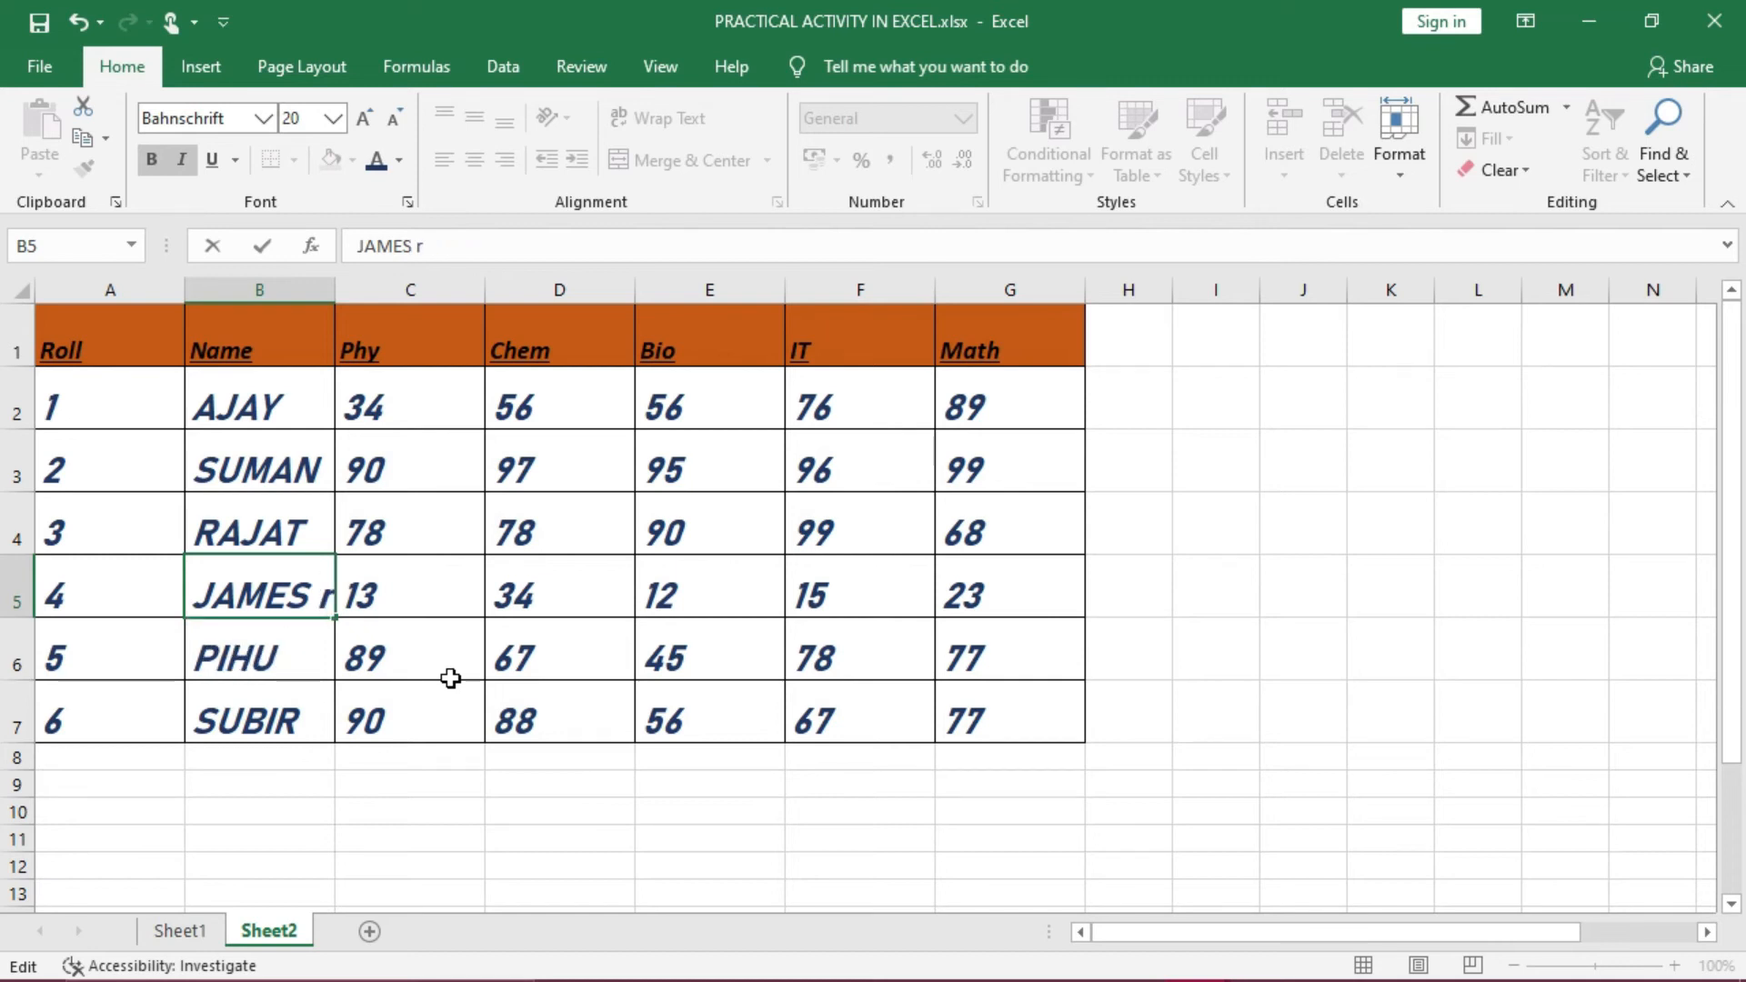
{"action": "type", "text": "ROHAN"}
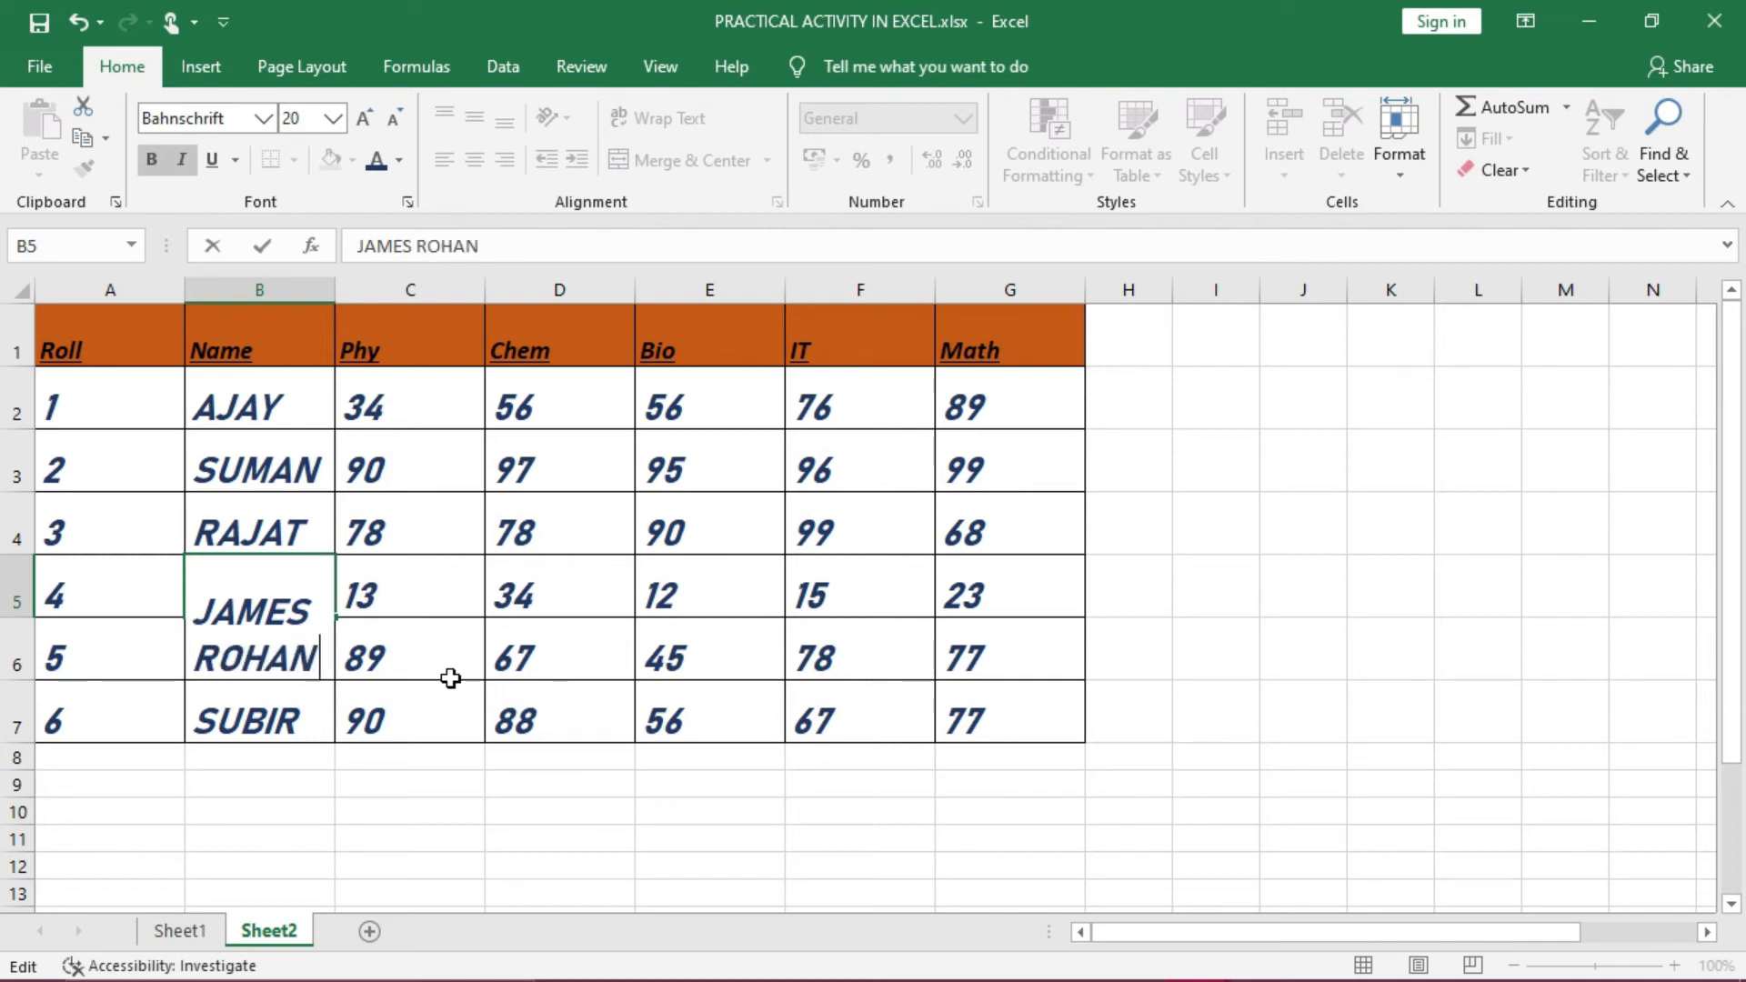
{"action": "key", "text": "Return"}
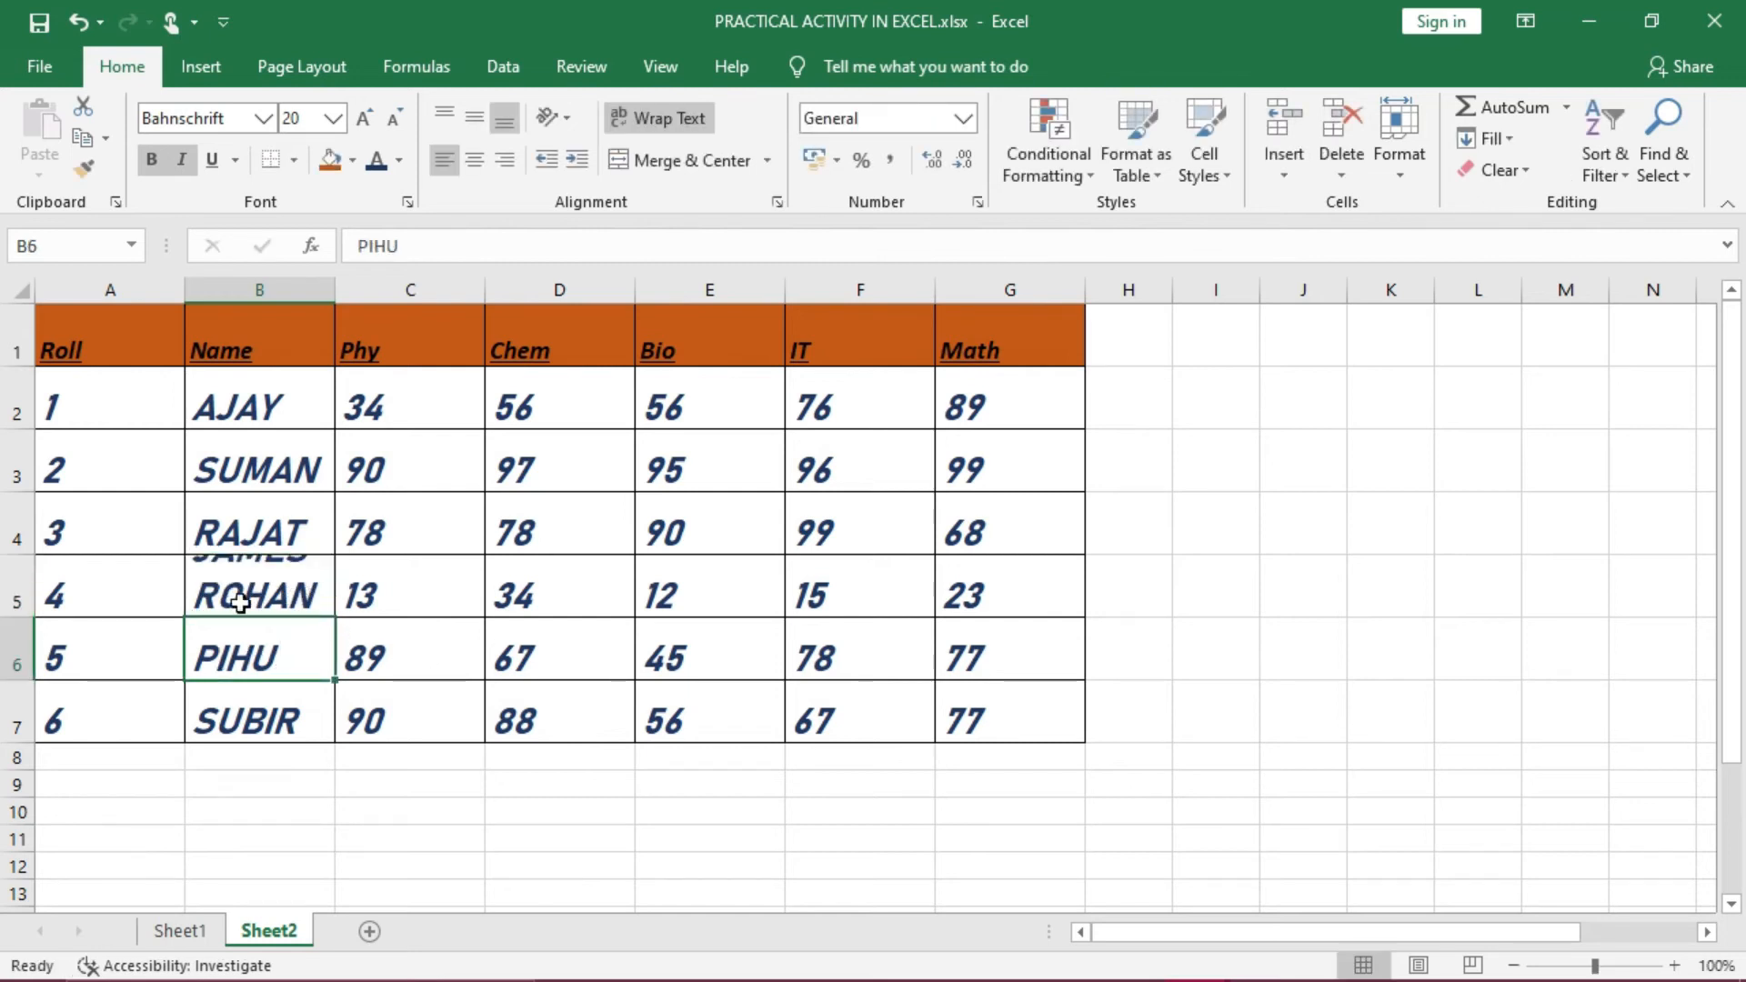
{"action": "left_click_drag", "start_coordinate": [26, 616], "coordinate": [24, 651]}
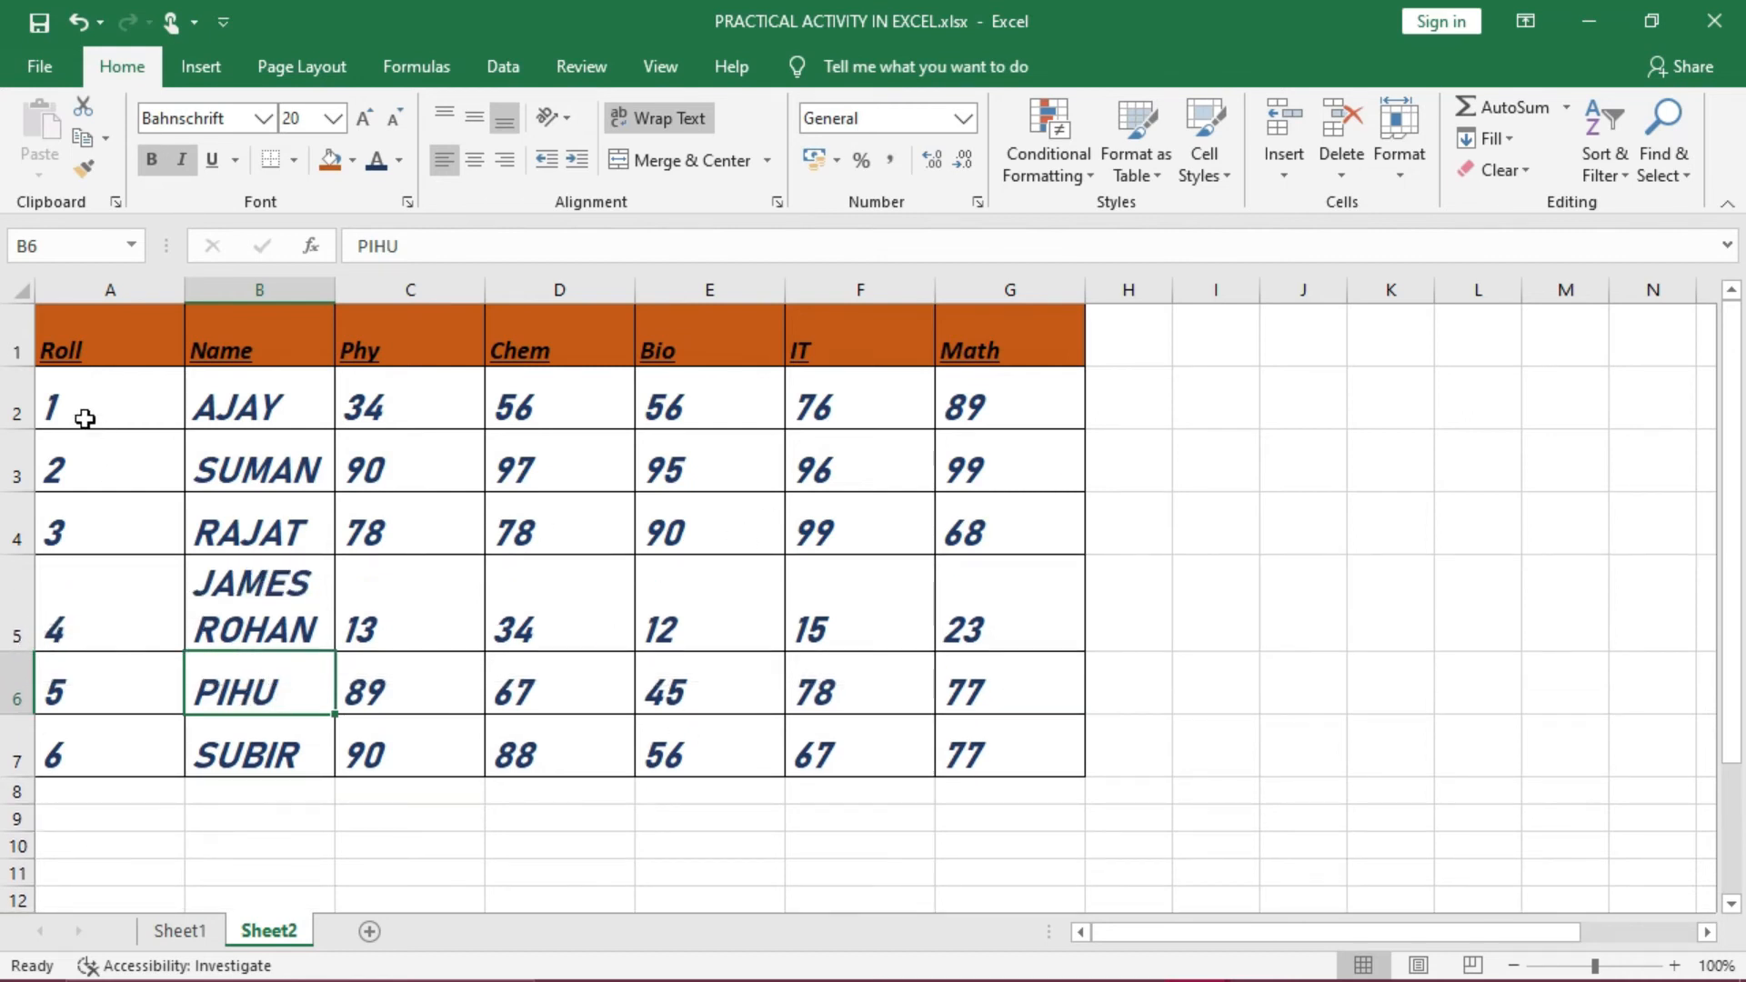
Set the vertical alignment of table A1:G7 to Center, keeping the horizontal alignment at Left (Indent)
{"action": "left_click_drag", "start_coordinate": [75, 353], "coordinate": [991, 755]}
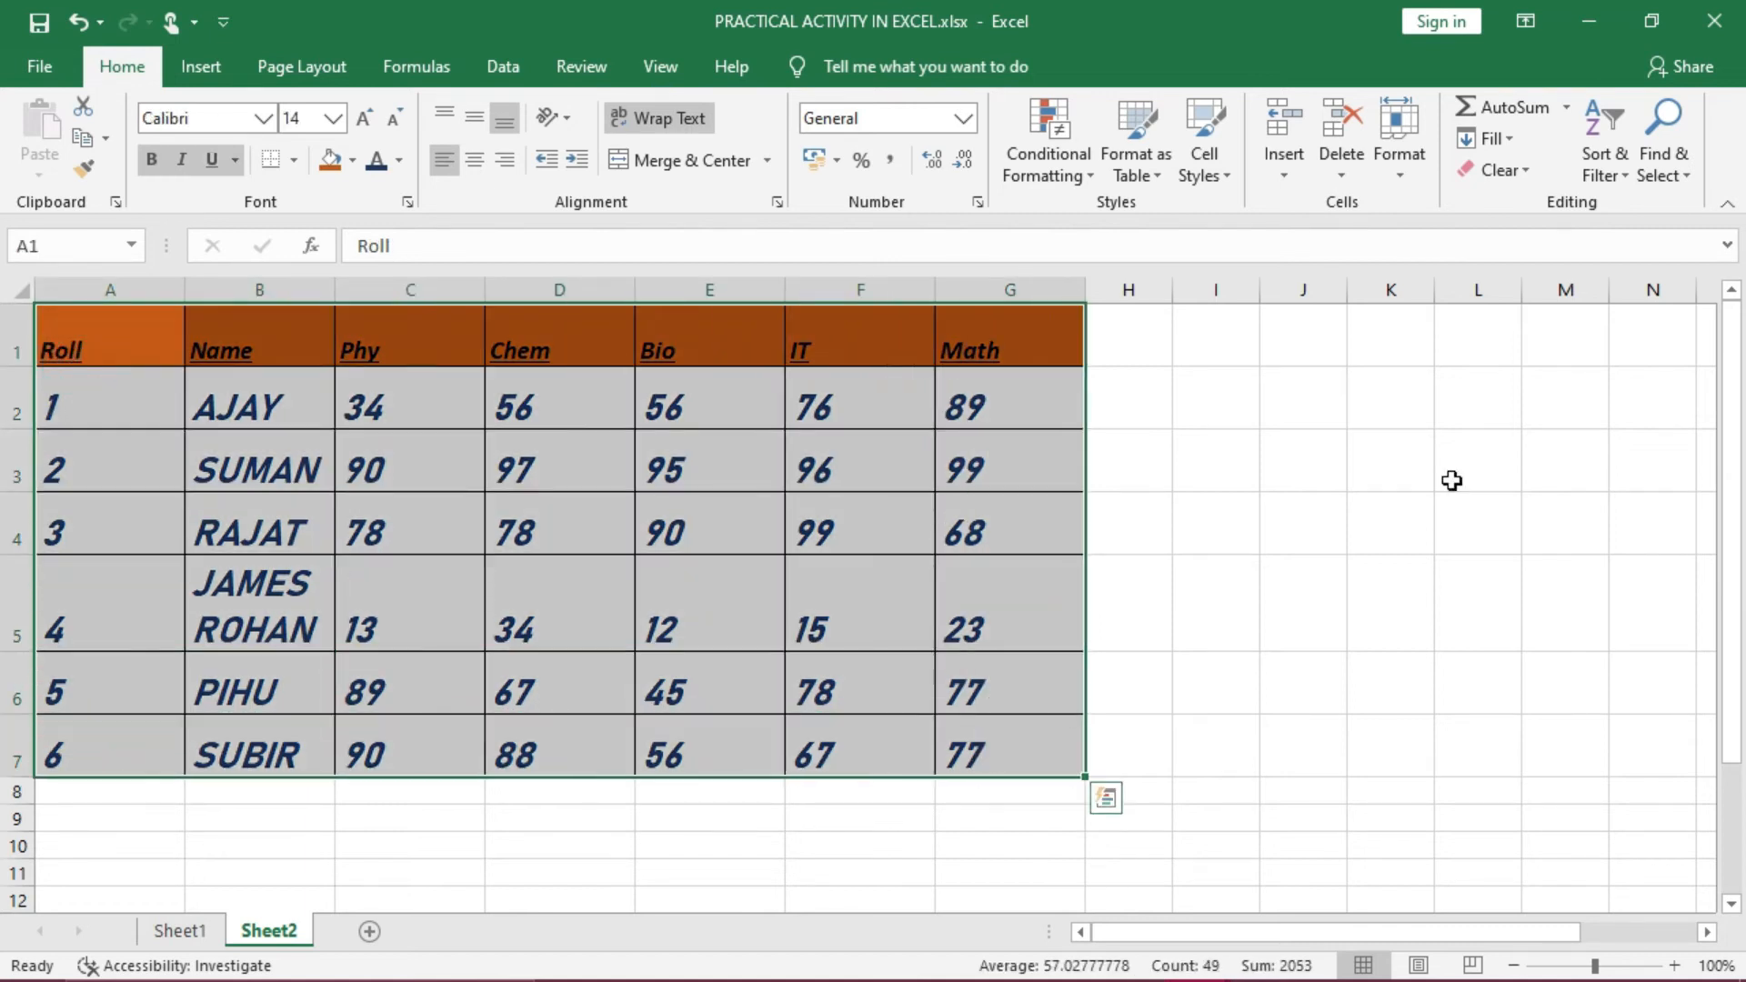
{"action": "left_click", "coordinate": [1406, 175]}
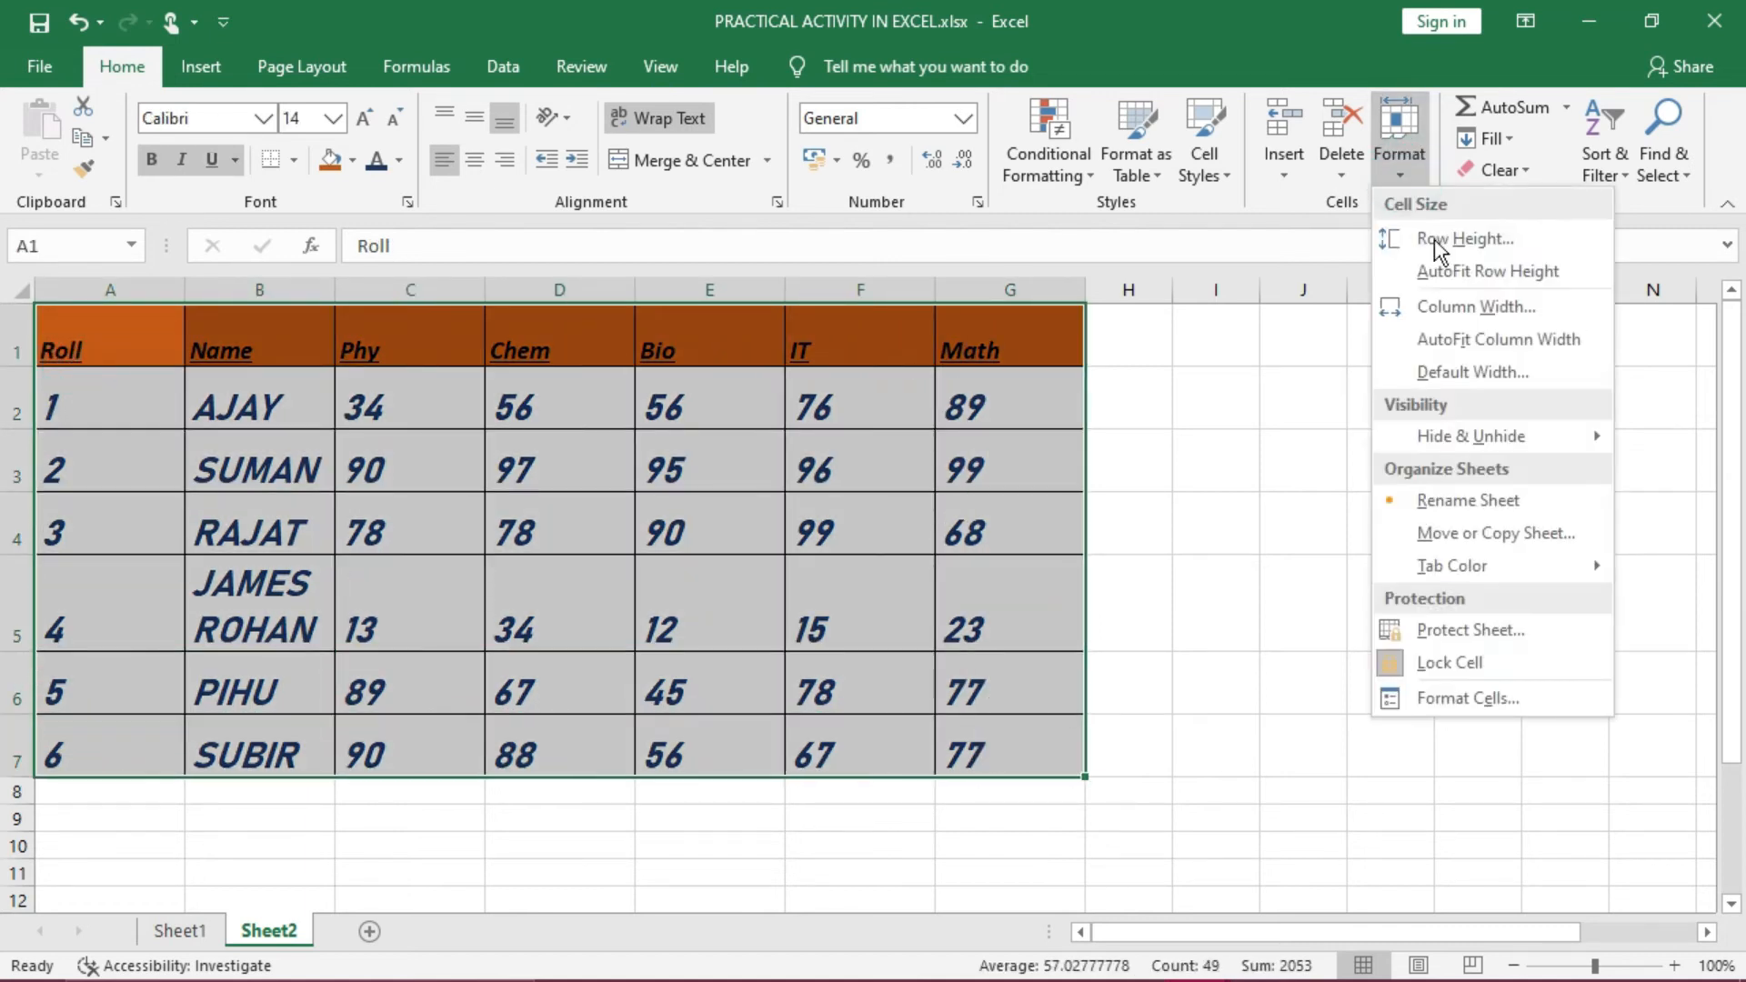
{"action": "left_click", "coordinate": [1475, 699]}
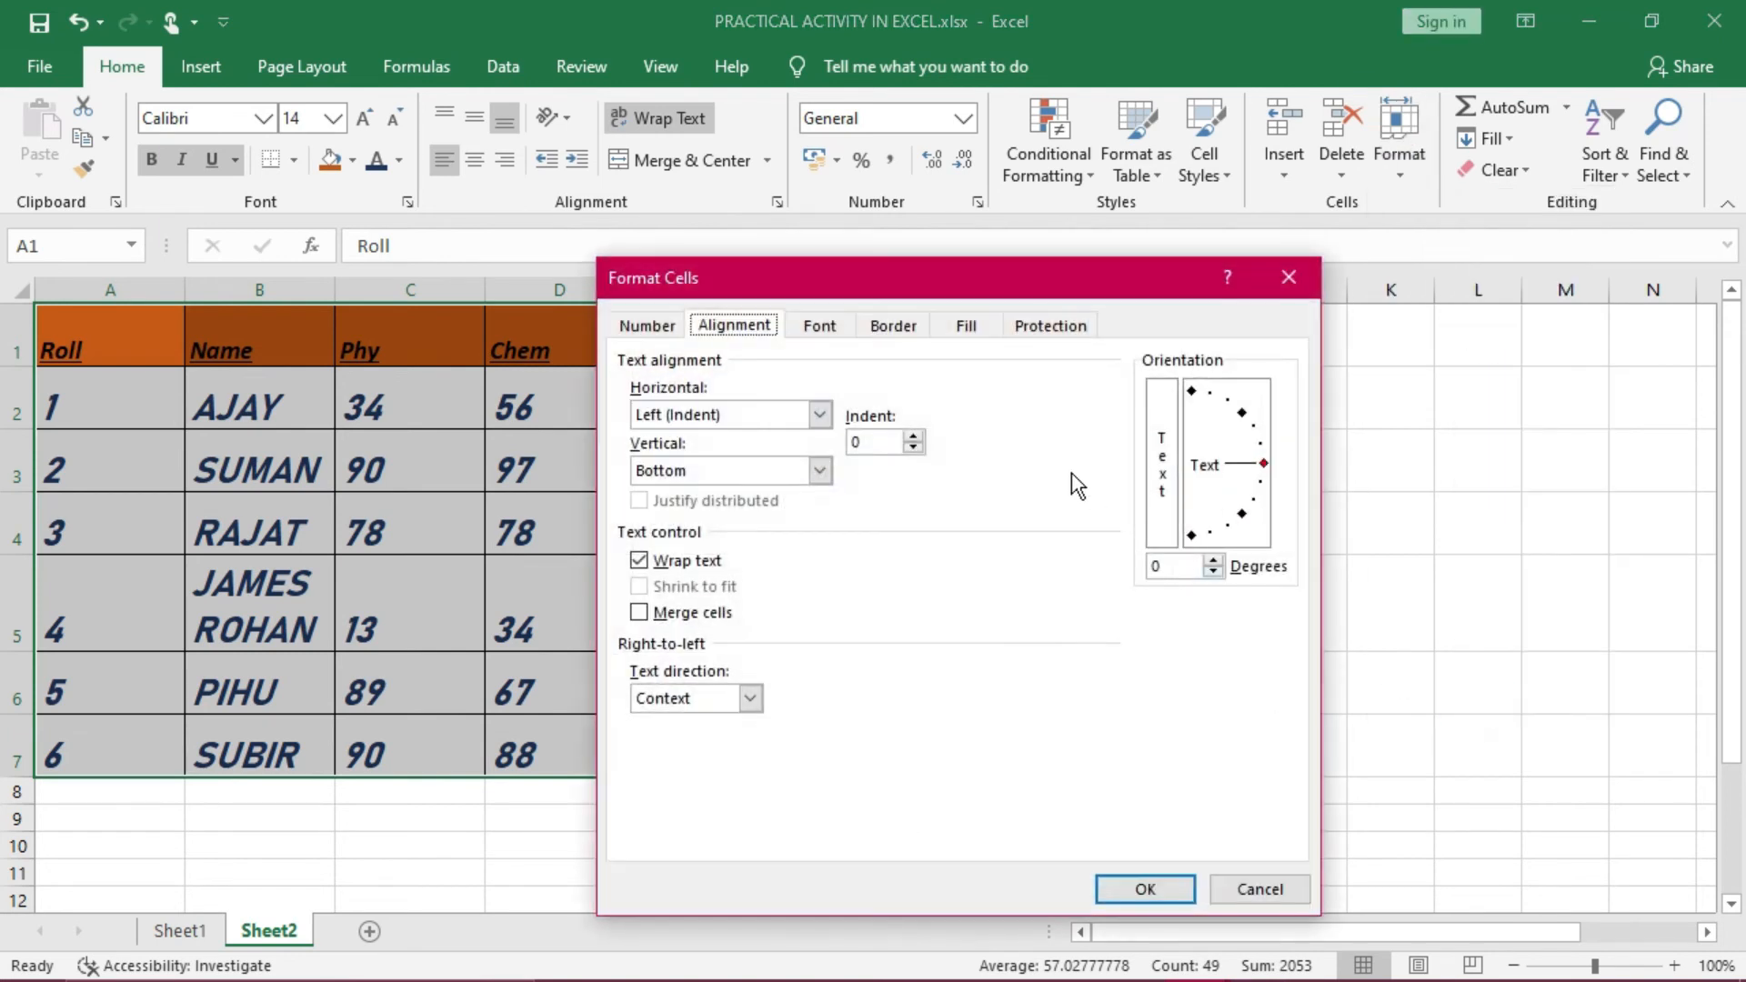
{"action": "left_click", "coordinate": [821, 416]}
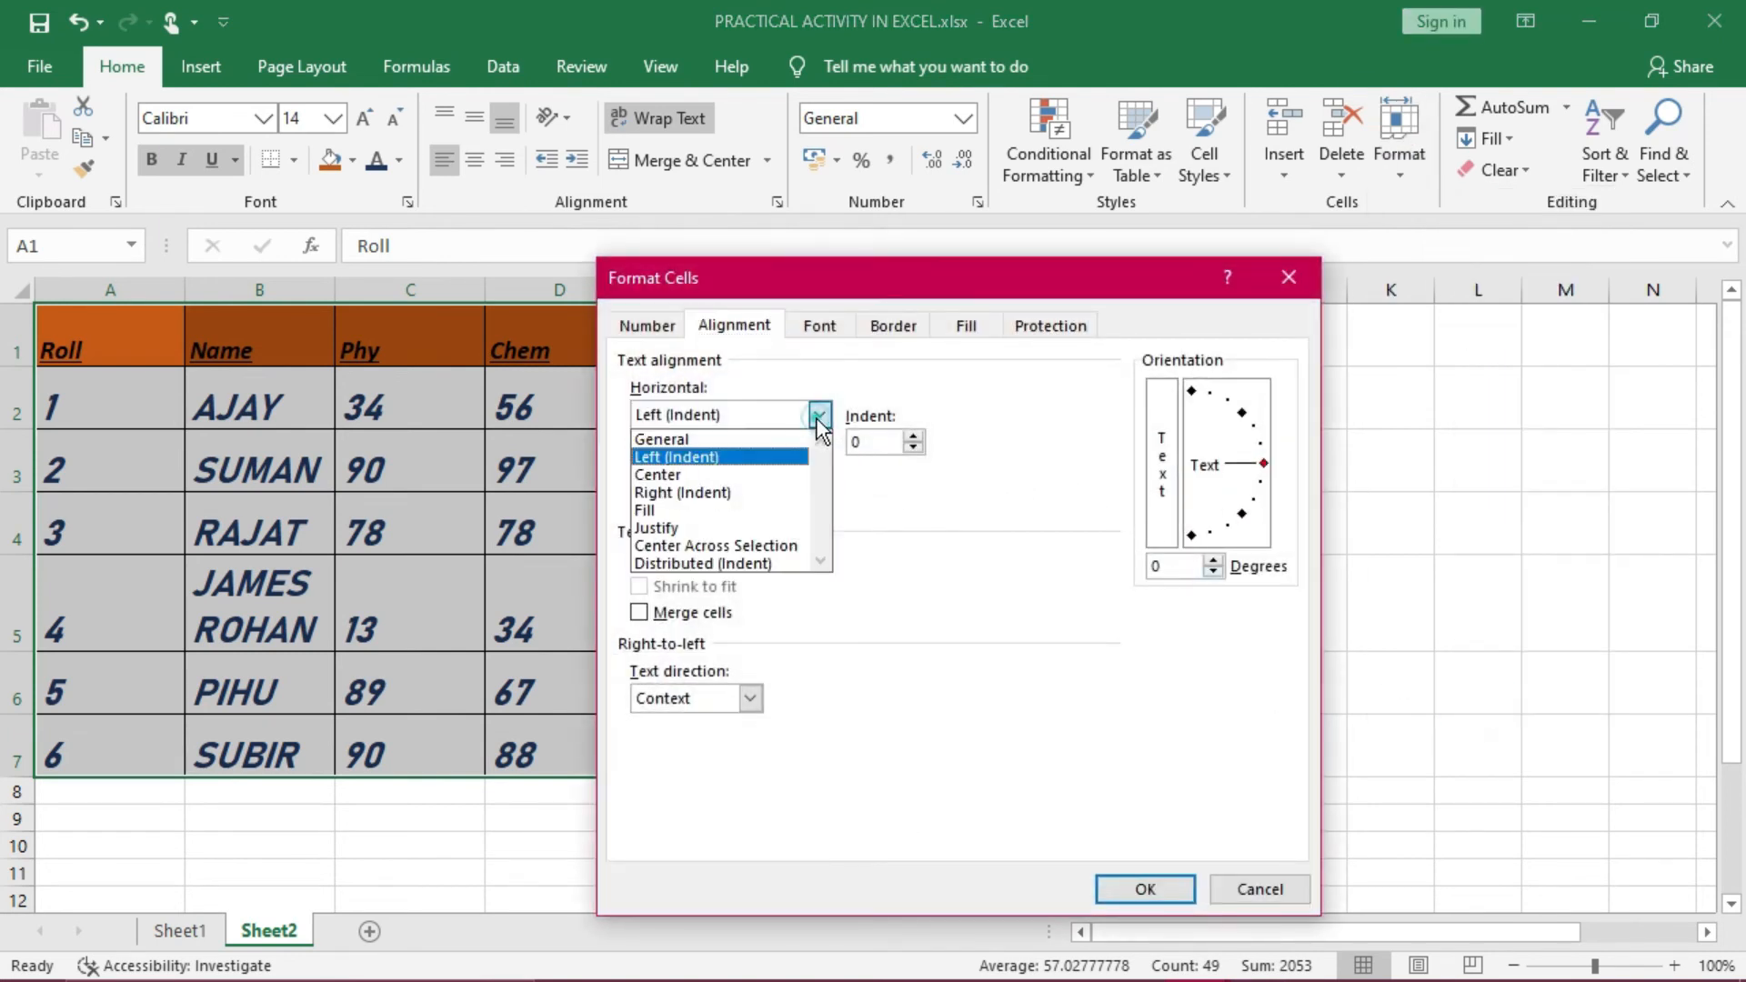
{"action": "left_click", "coordinate": [679, 459]}
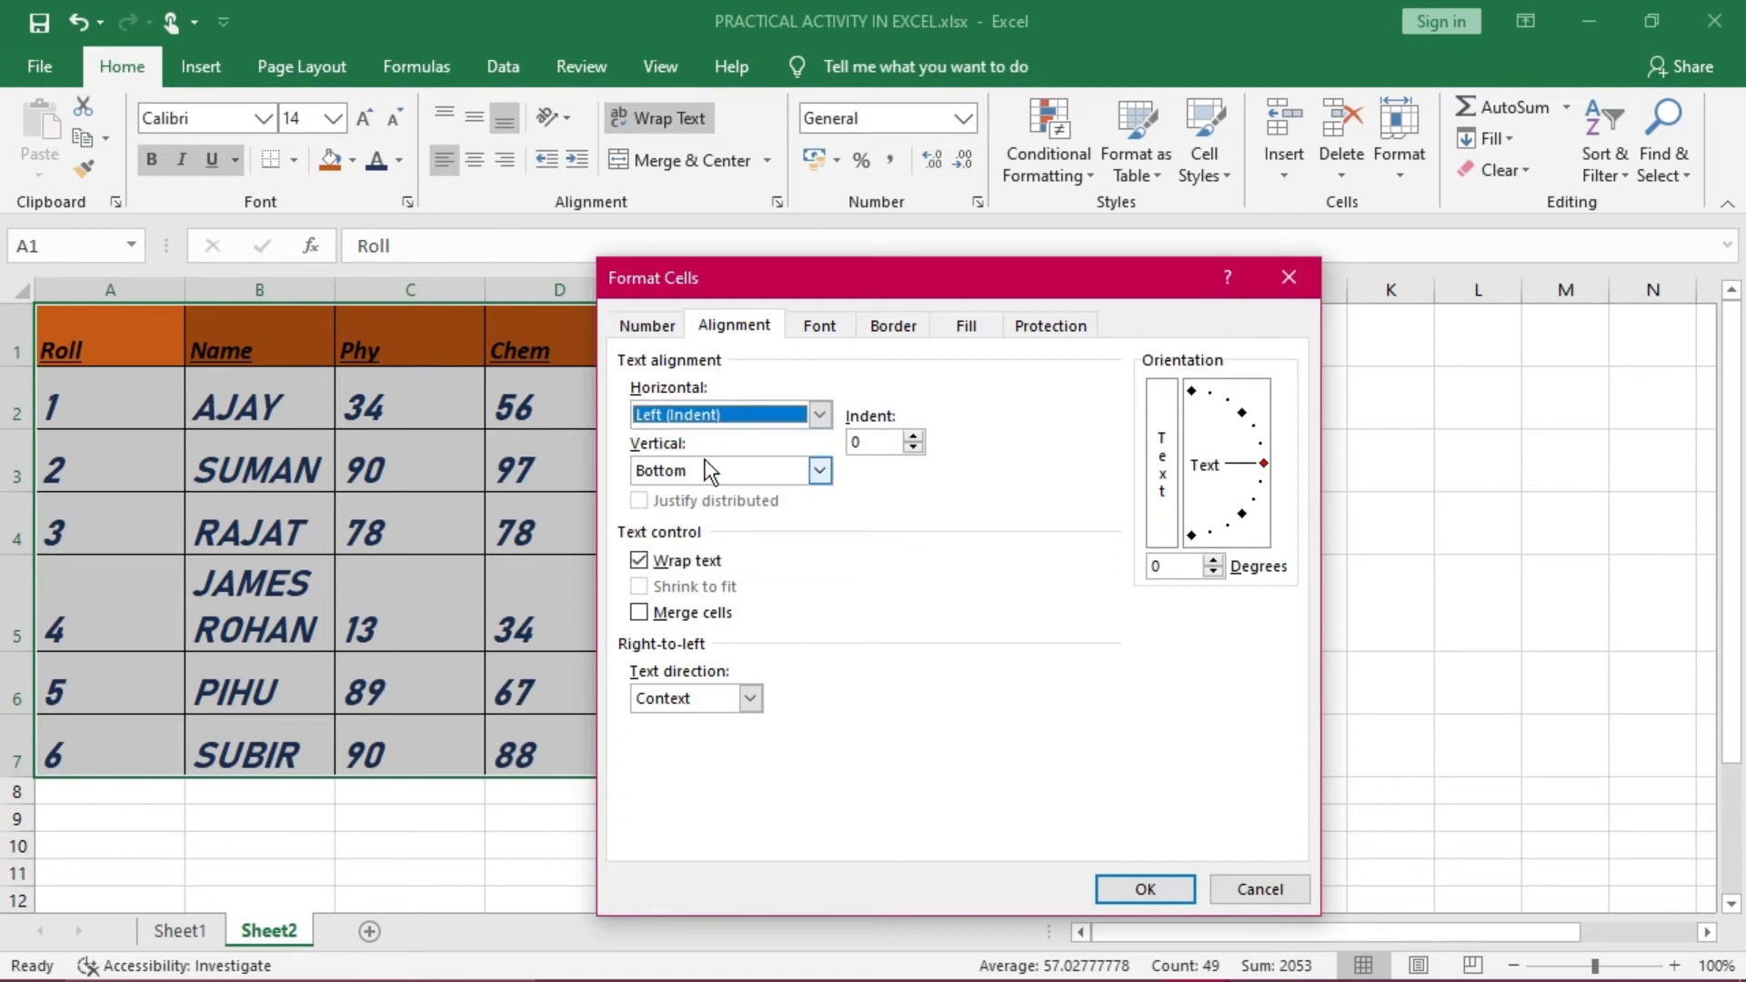
{"action": "left_click", "coordinate": [820, 471]}
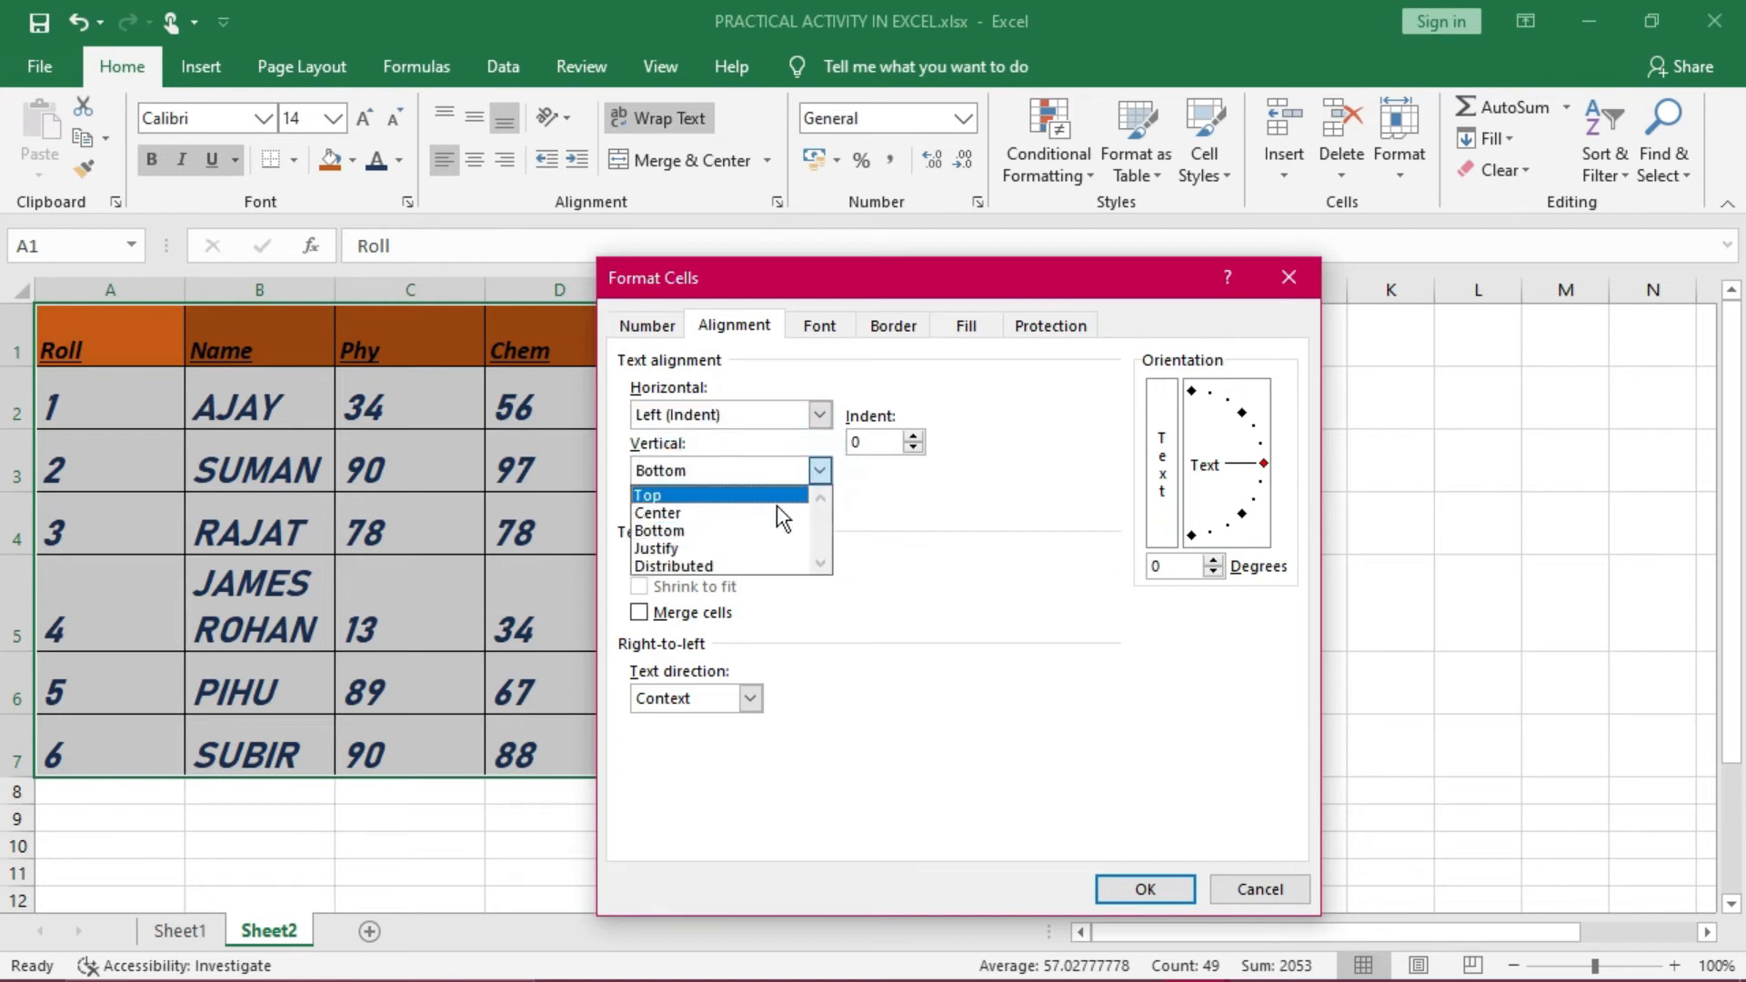
{"action": "left_click", "coordinate": [706, 512]}
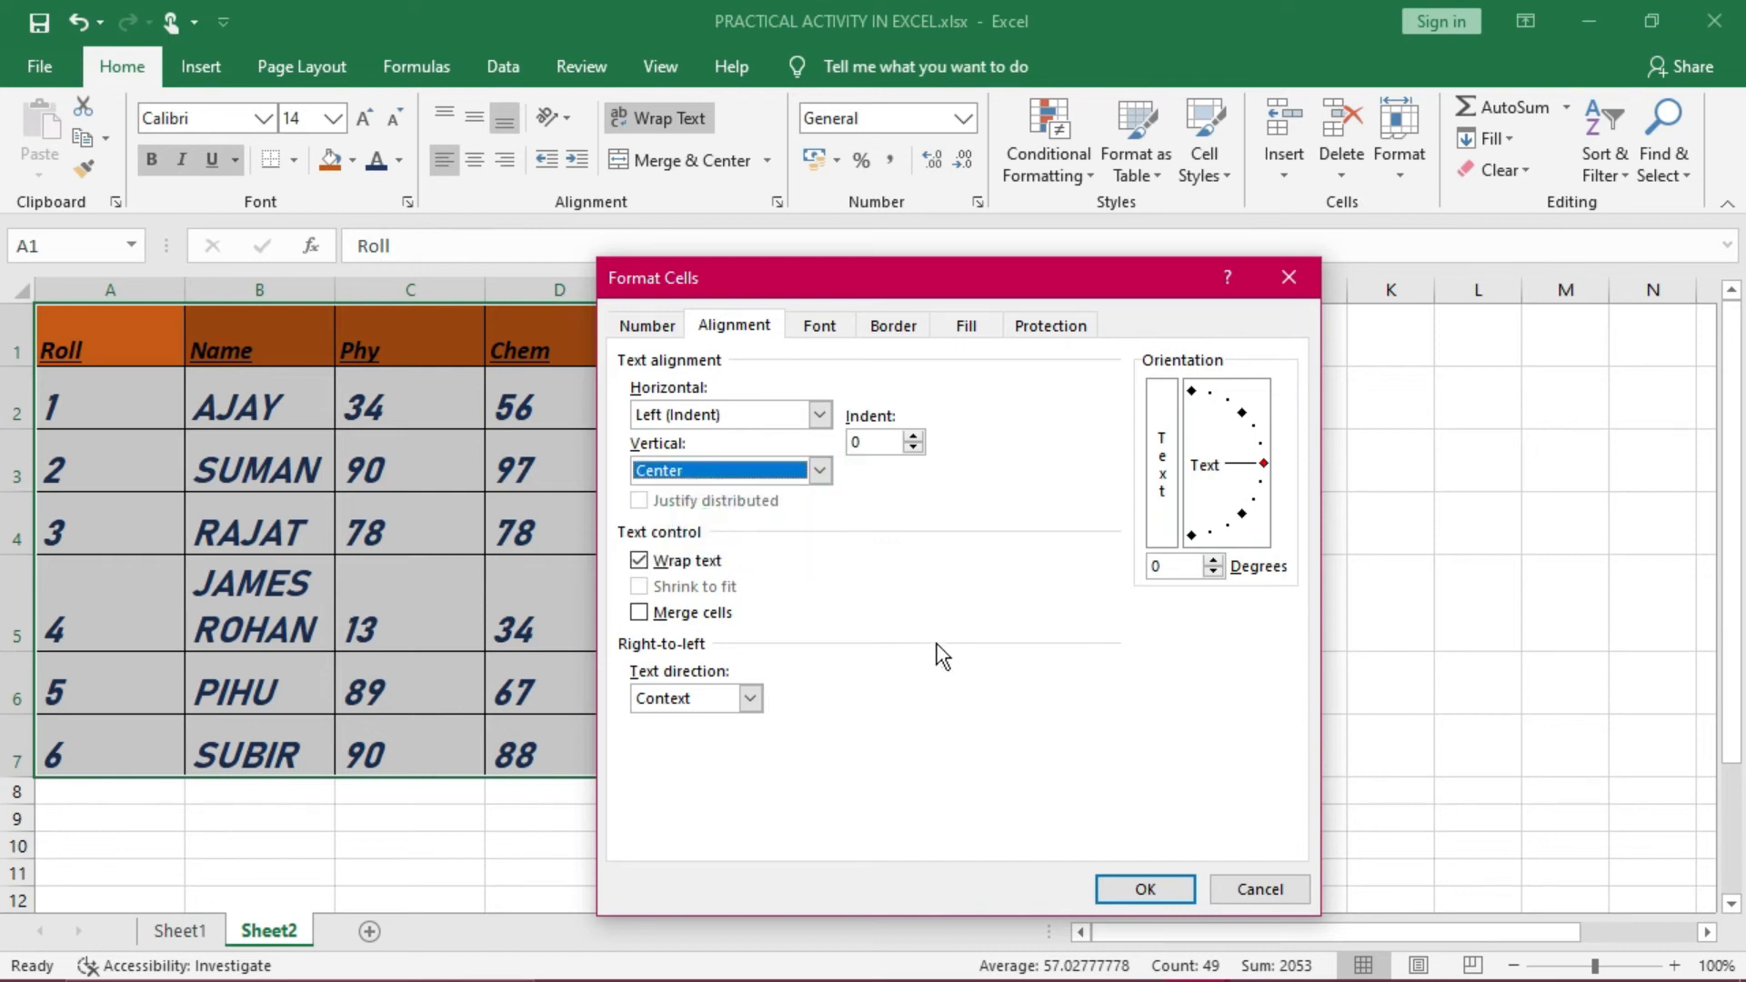
{"action": "left_click", "coordinate": [1142, 890]}
{"action": "left_click", "coordinate": [624, 694]}
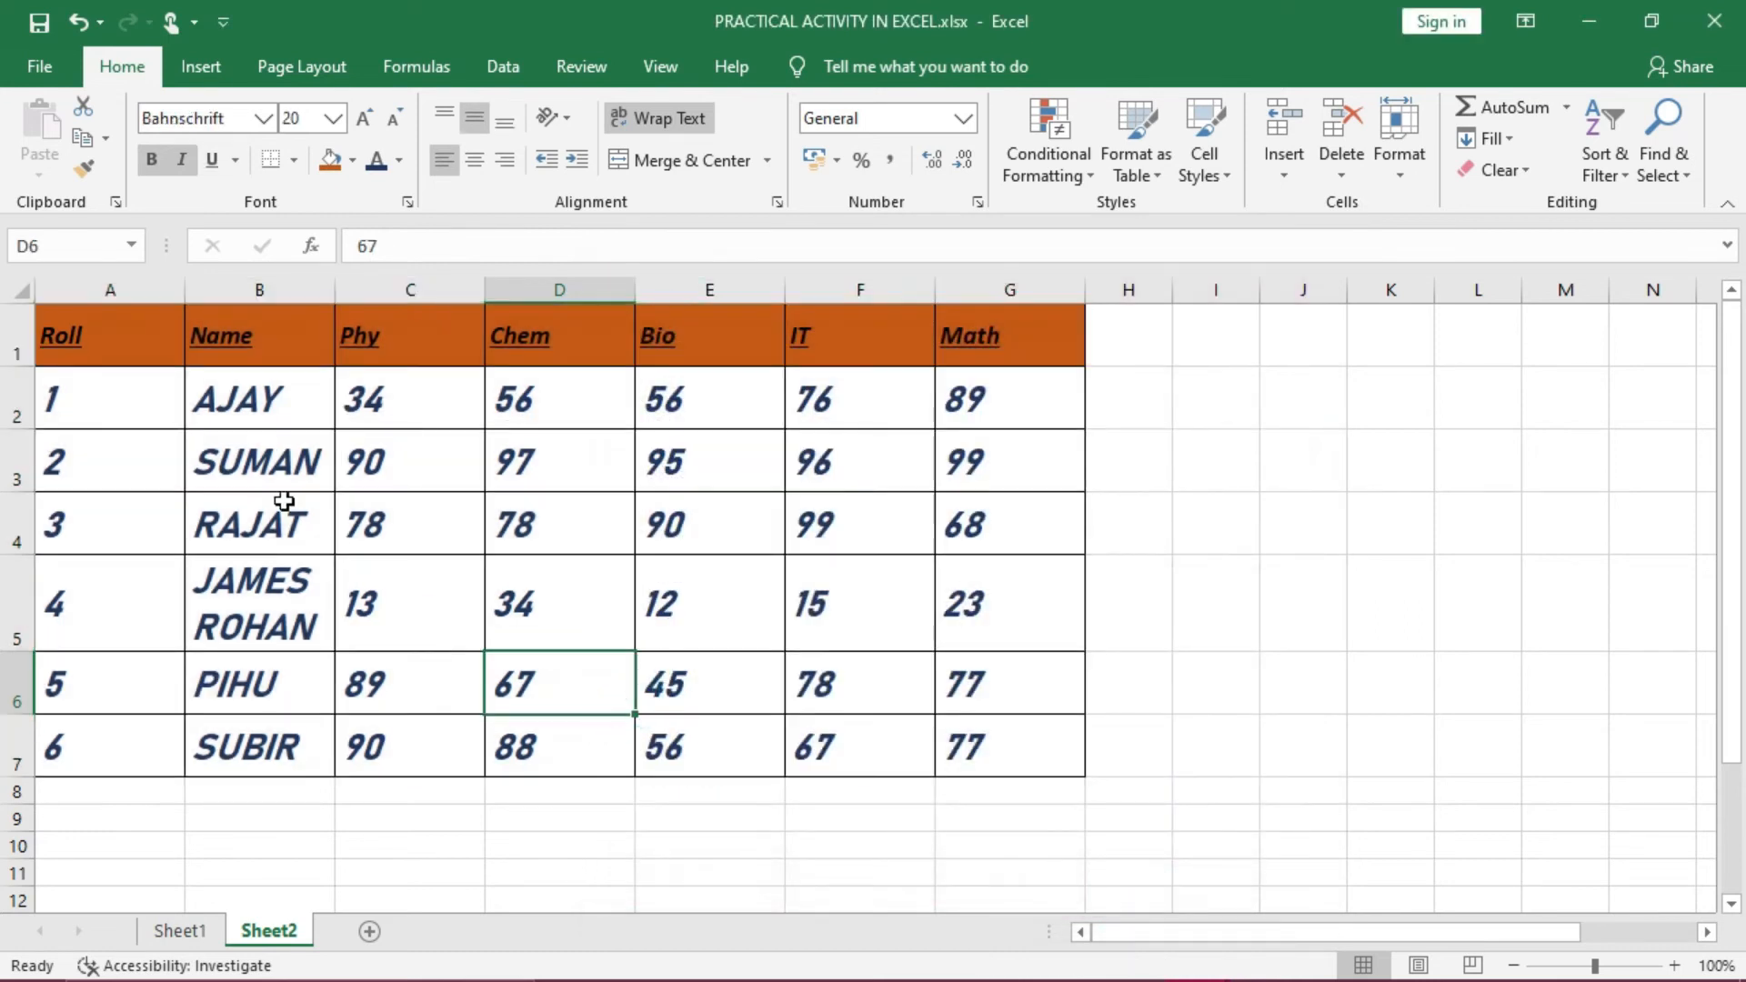
Give table rows 1 to 7 one uniform, slightly larger row height, working from the Name column cells B1:B7
{"action": "left_click", "coordinate": [233, 349]}
{"action": "left_click_drag", "start_coordinate": [233, 348], "coordinate": [258, 720]}
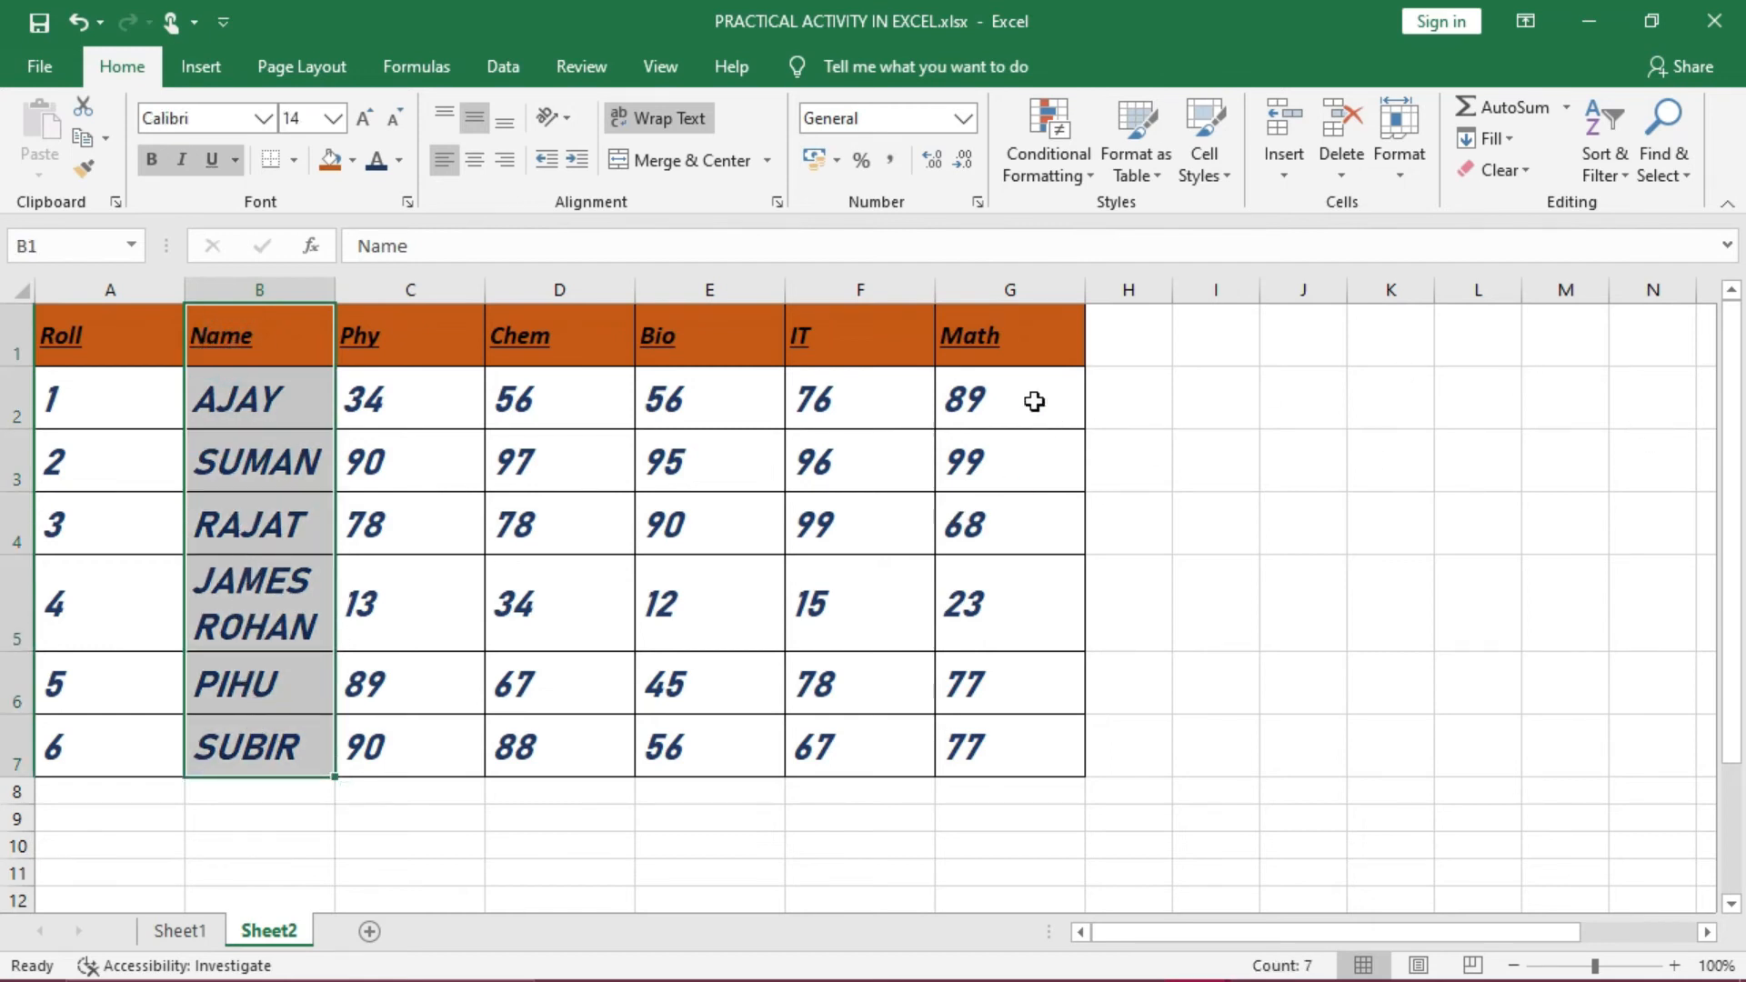
{"action": "left_click", "coordinate": [1400, 172]}
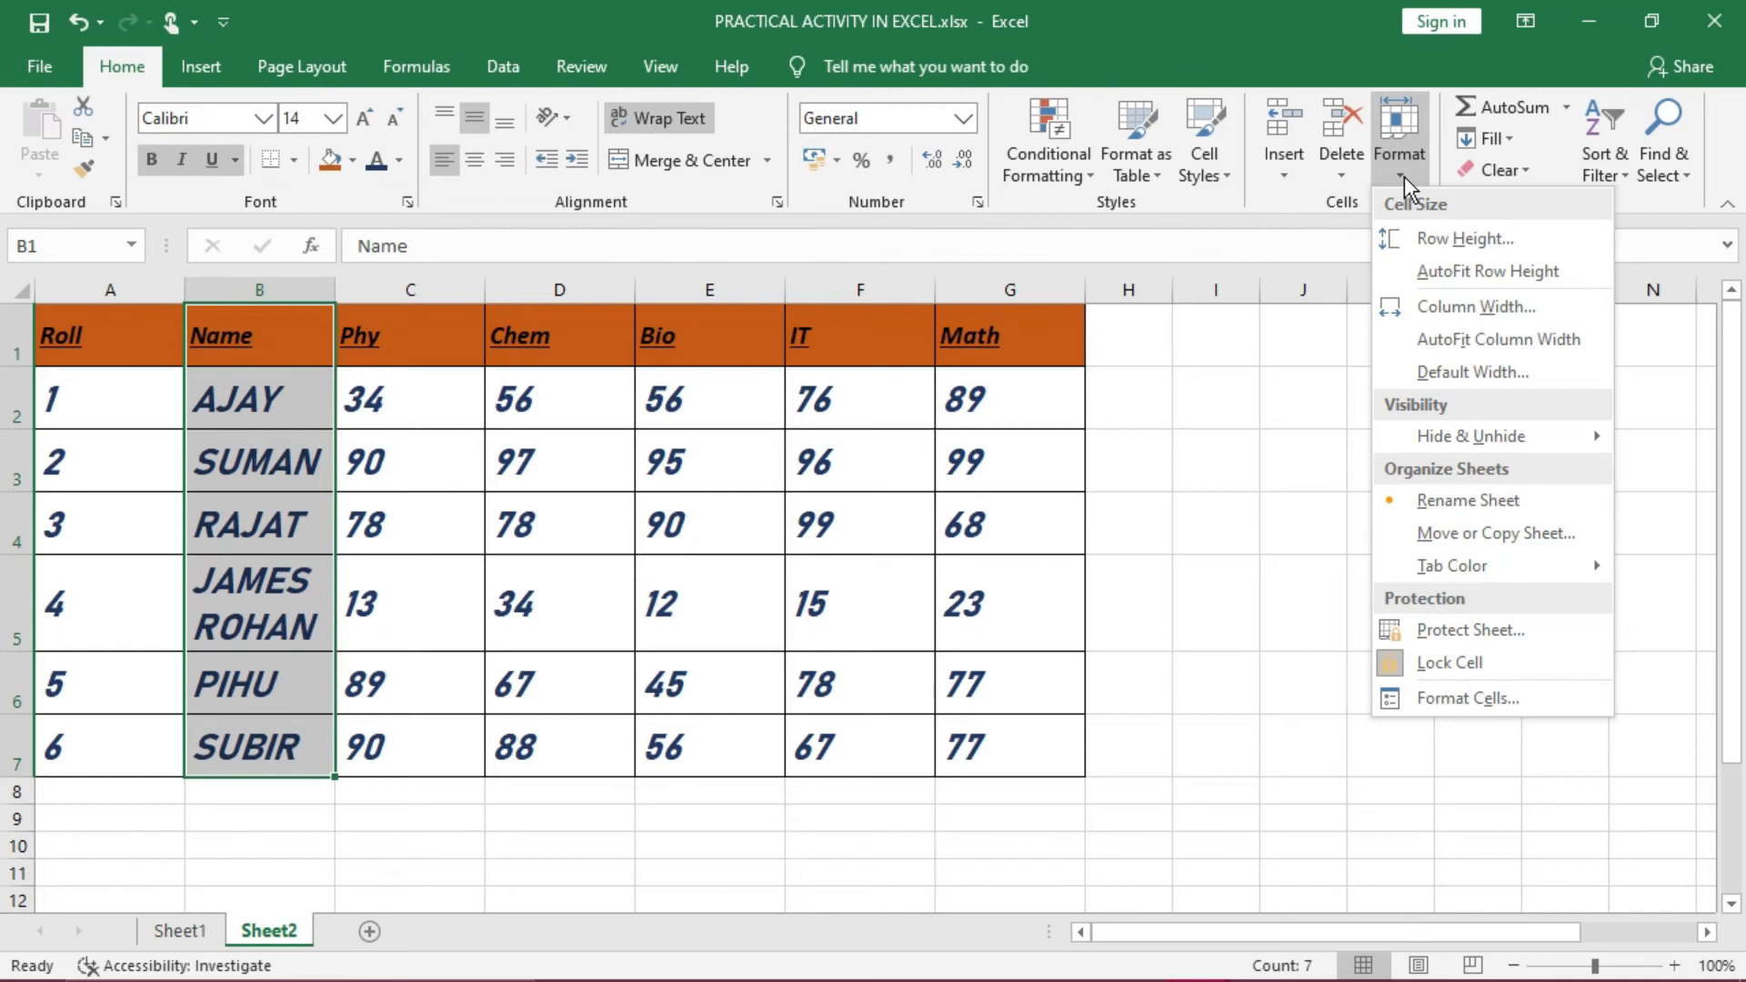
{"action": "left_click", "coordinate": [1428, 243]}
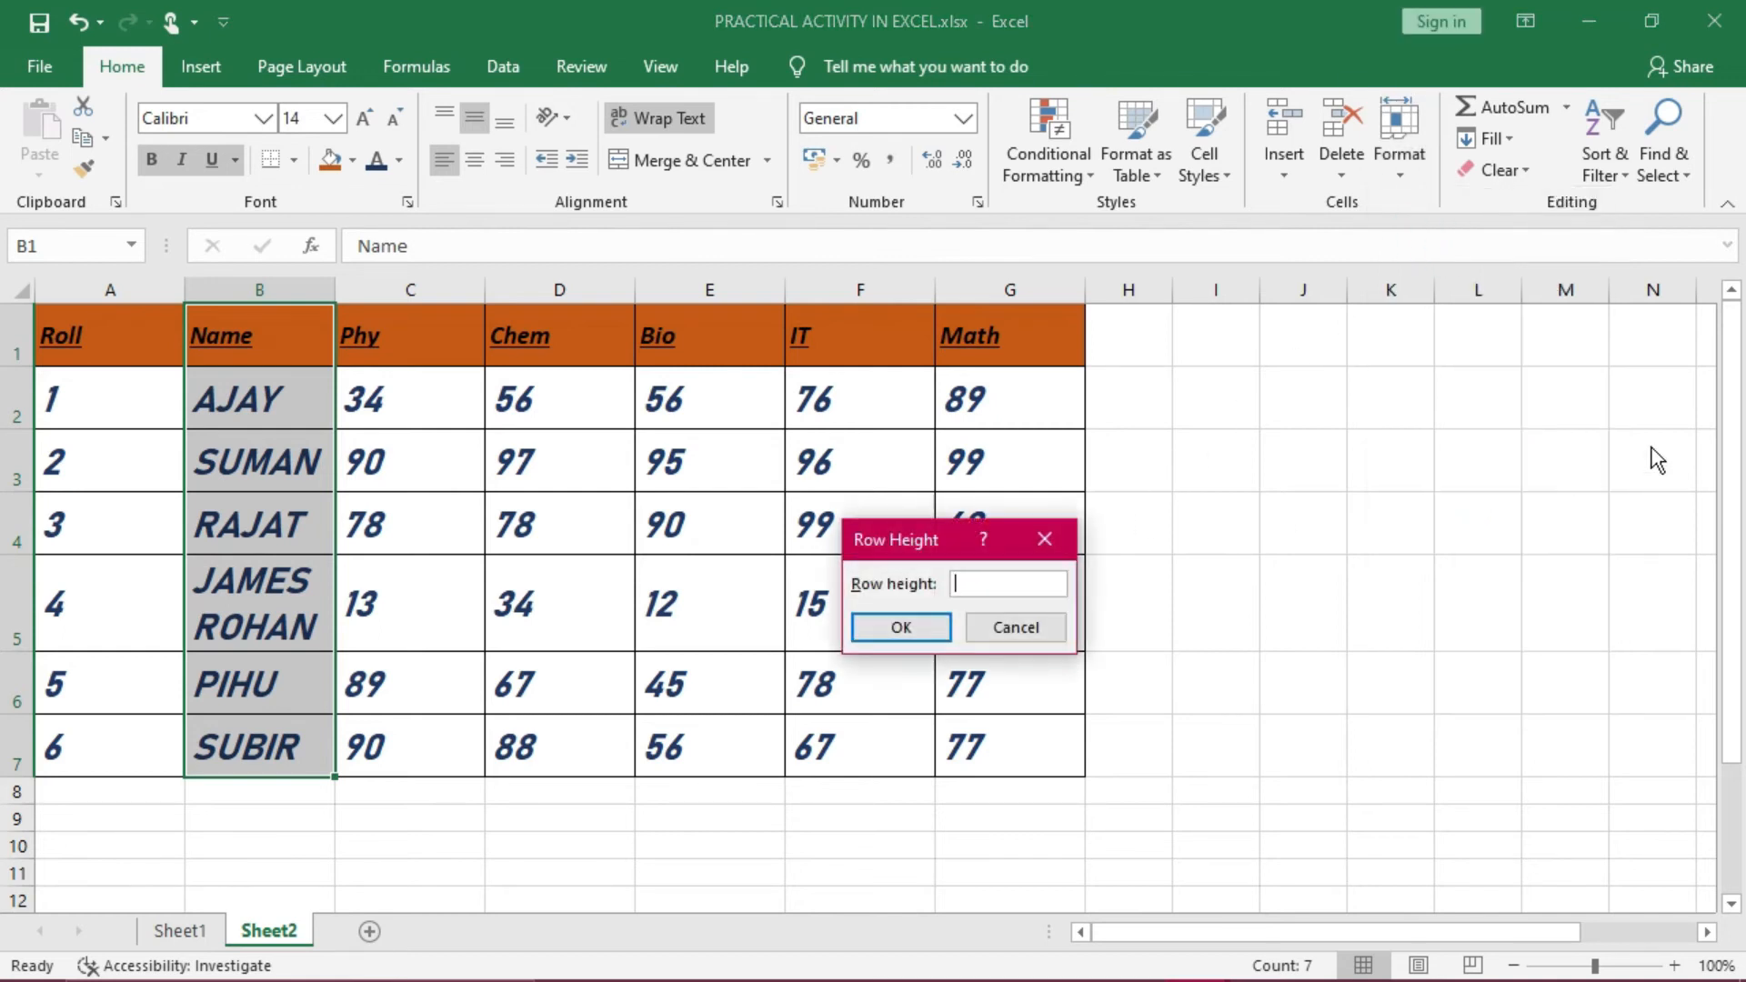
{"action": "key", "text": "Return"}
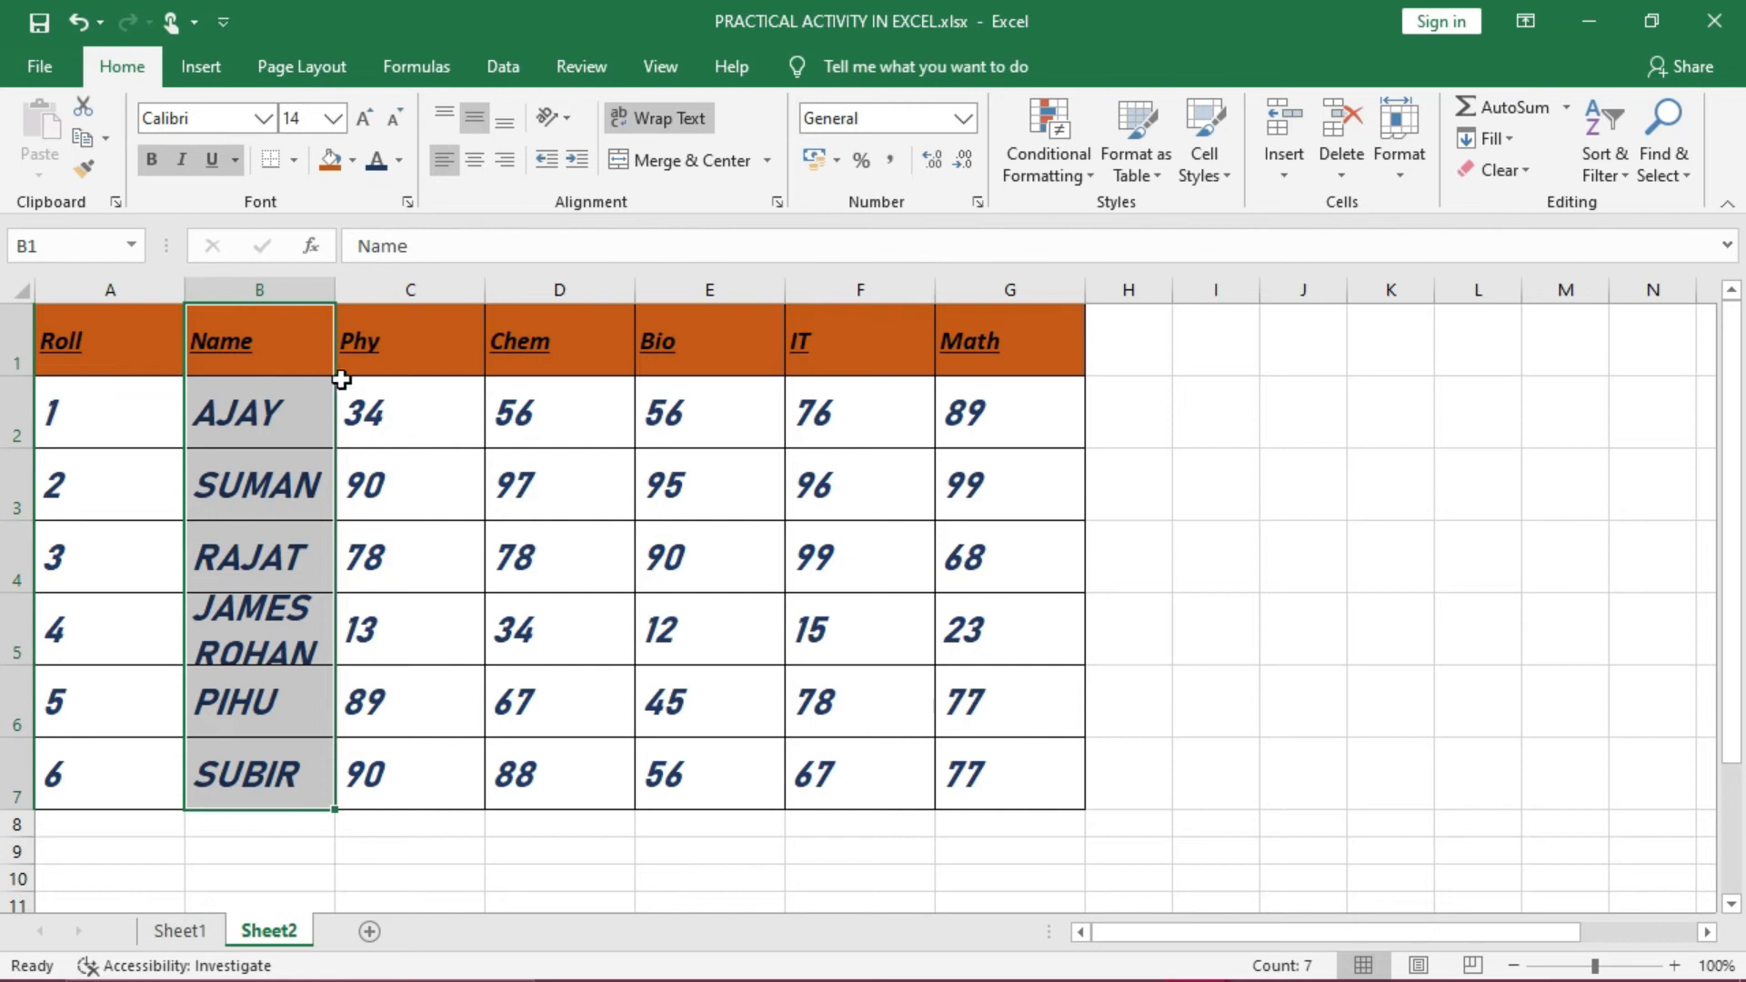
Increase the indent of the Name column cells B1:B7 by one level and widen column B to fit the names
{"action": "left_click", "coordinate": [1399, 180]}
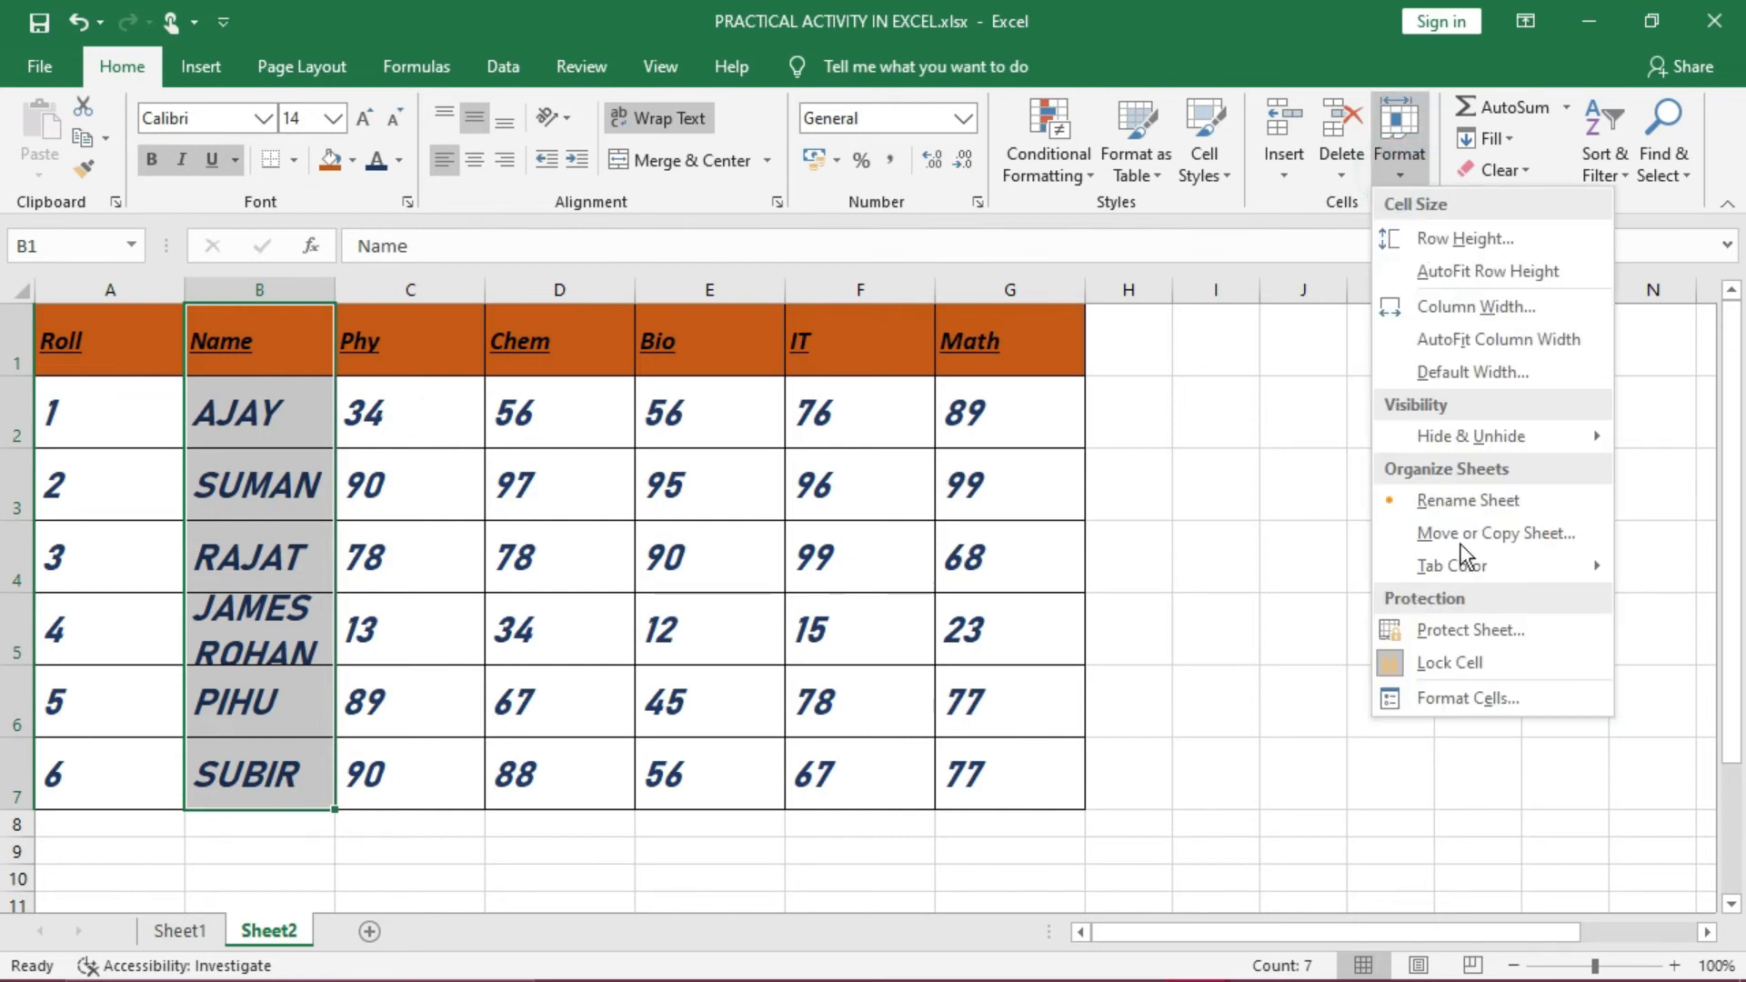
{"action": "left_click", "coordinate": [1470, 697]}
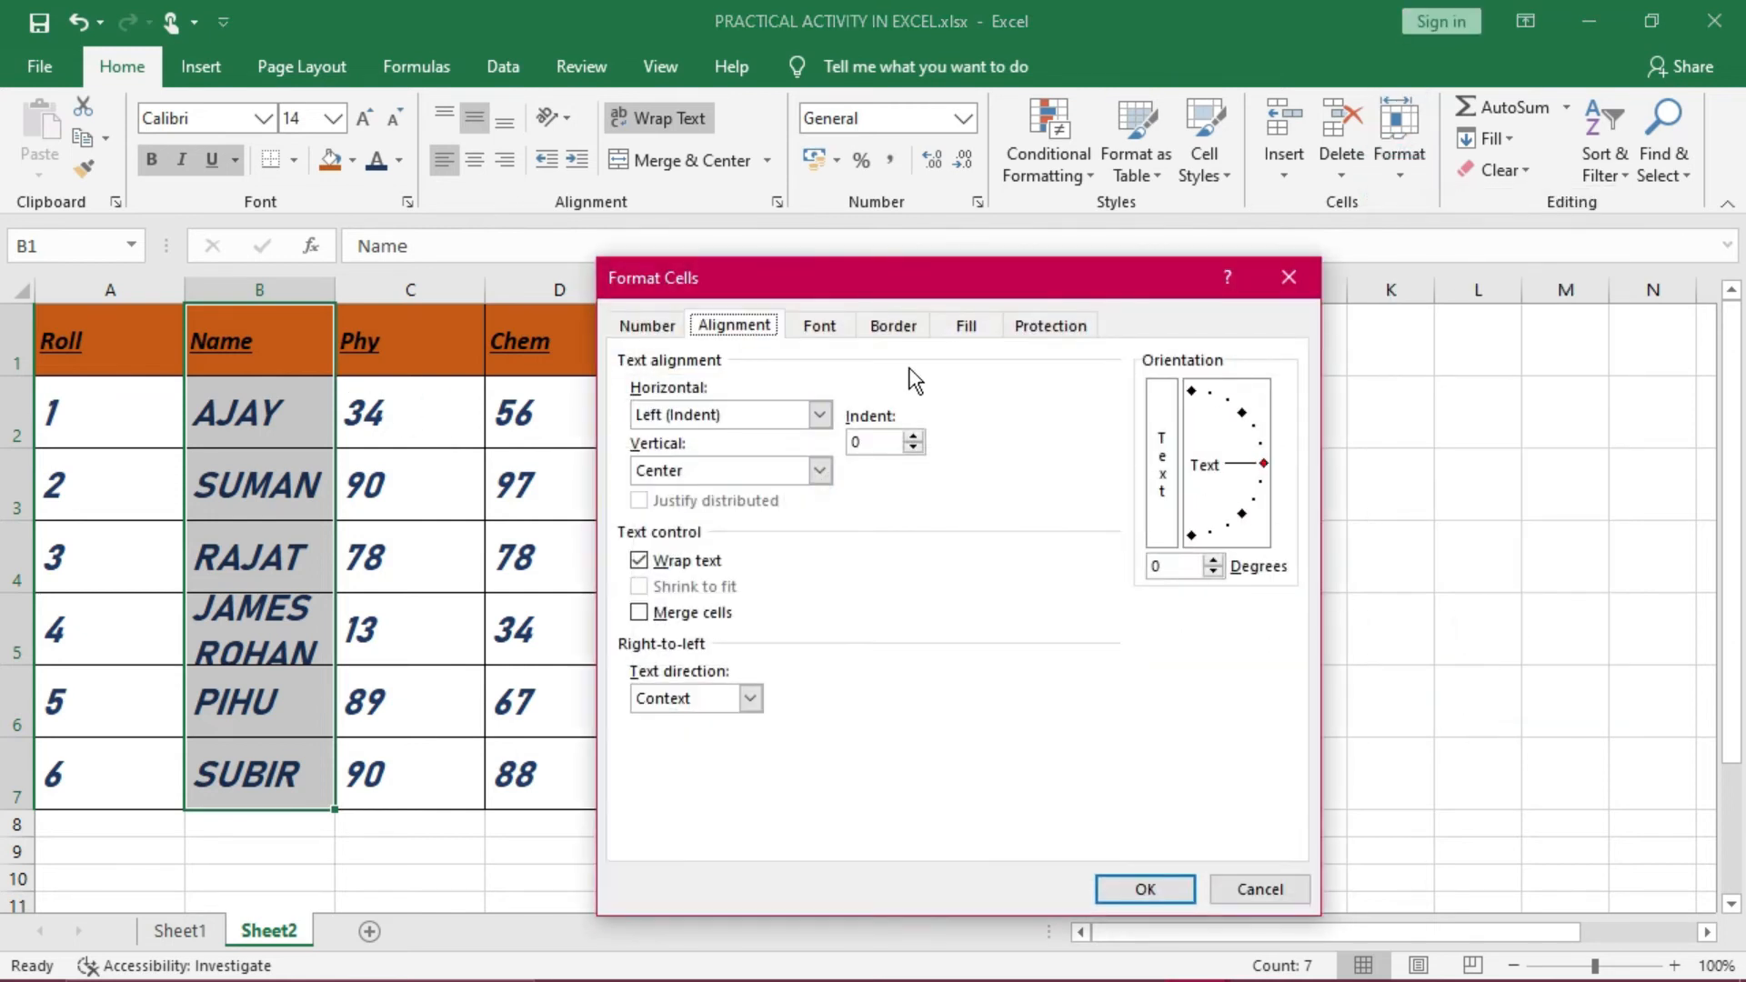
{"action": "left_click", "coordinate": [913, 436]}
{"action": "left_click", "coordinate": [1145, 889]}
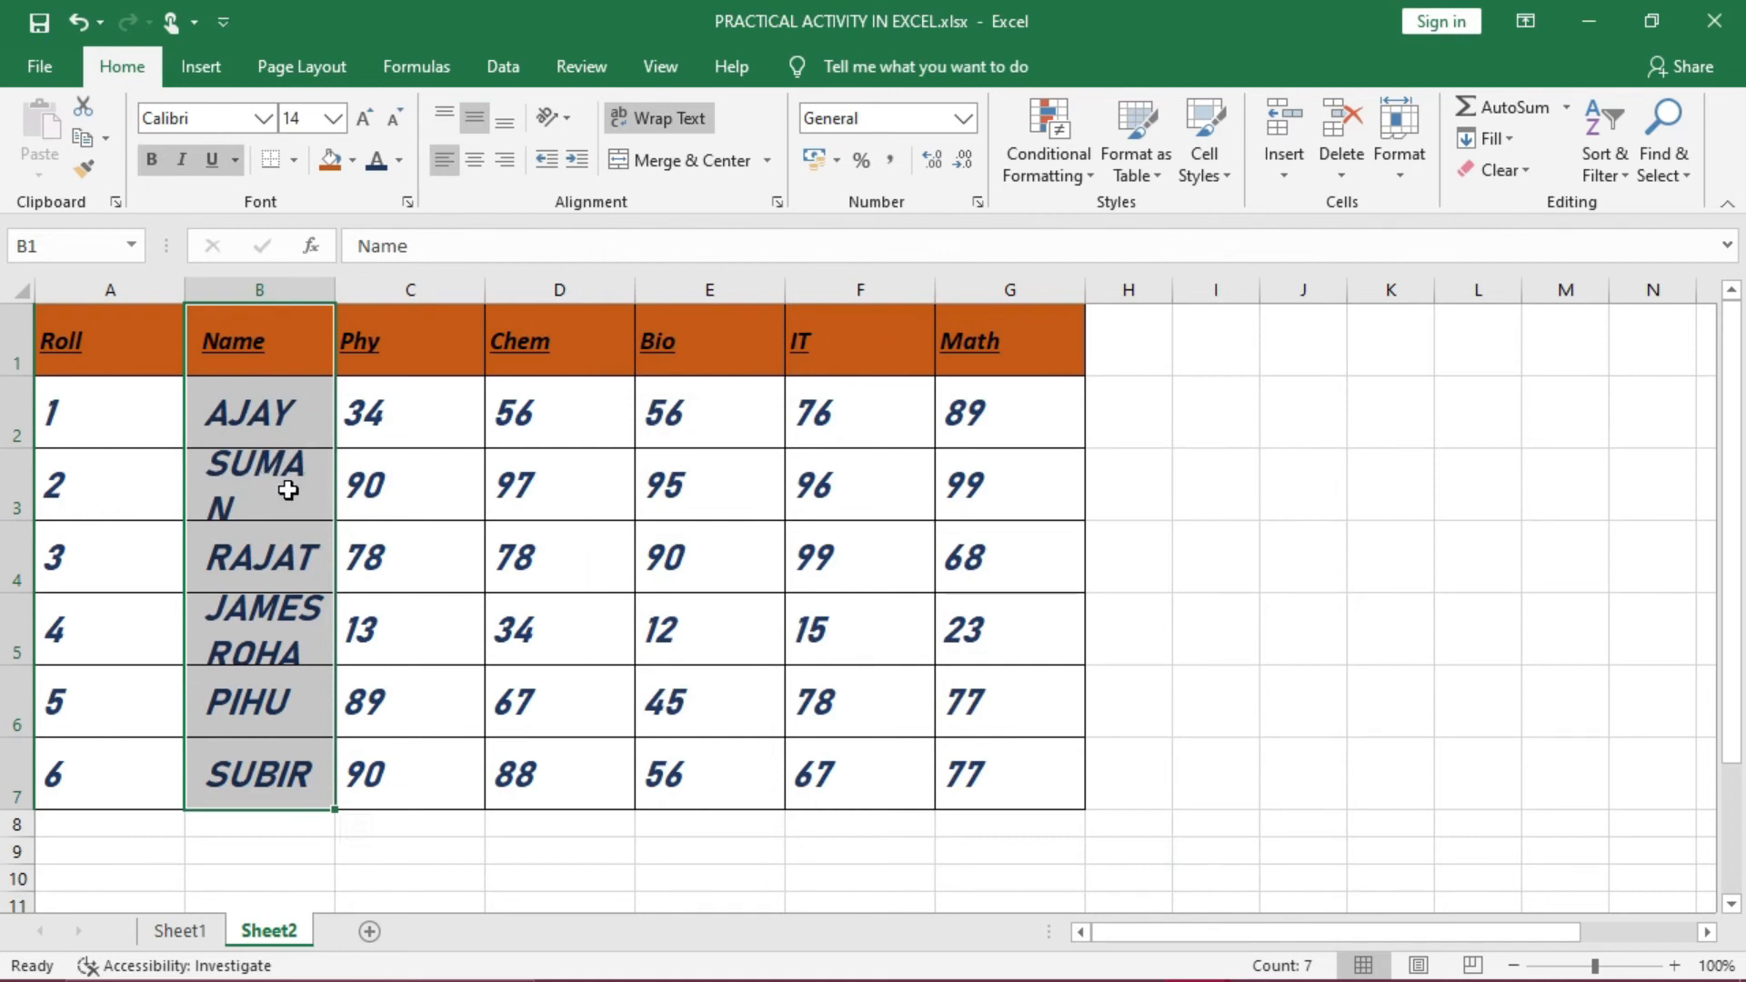
{"action": "left_click_drag", "start_coordinate": [335, 284], "coordinate": [386, 290]}
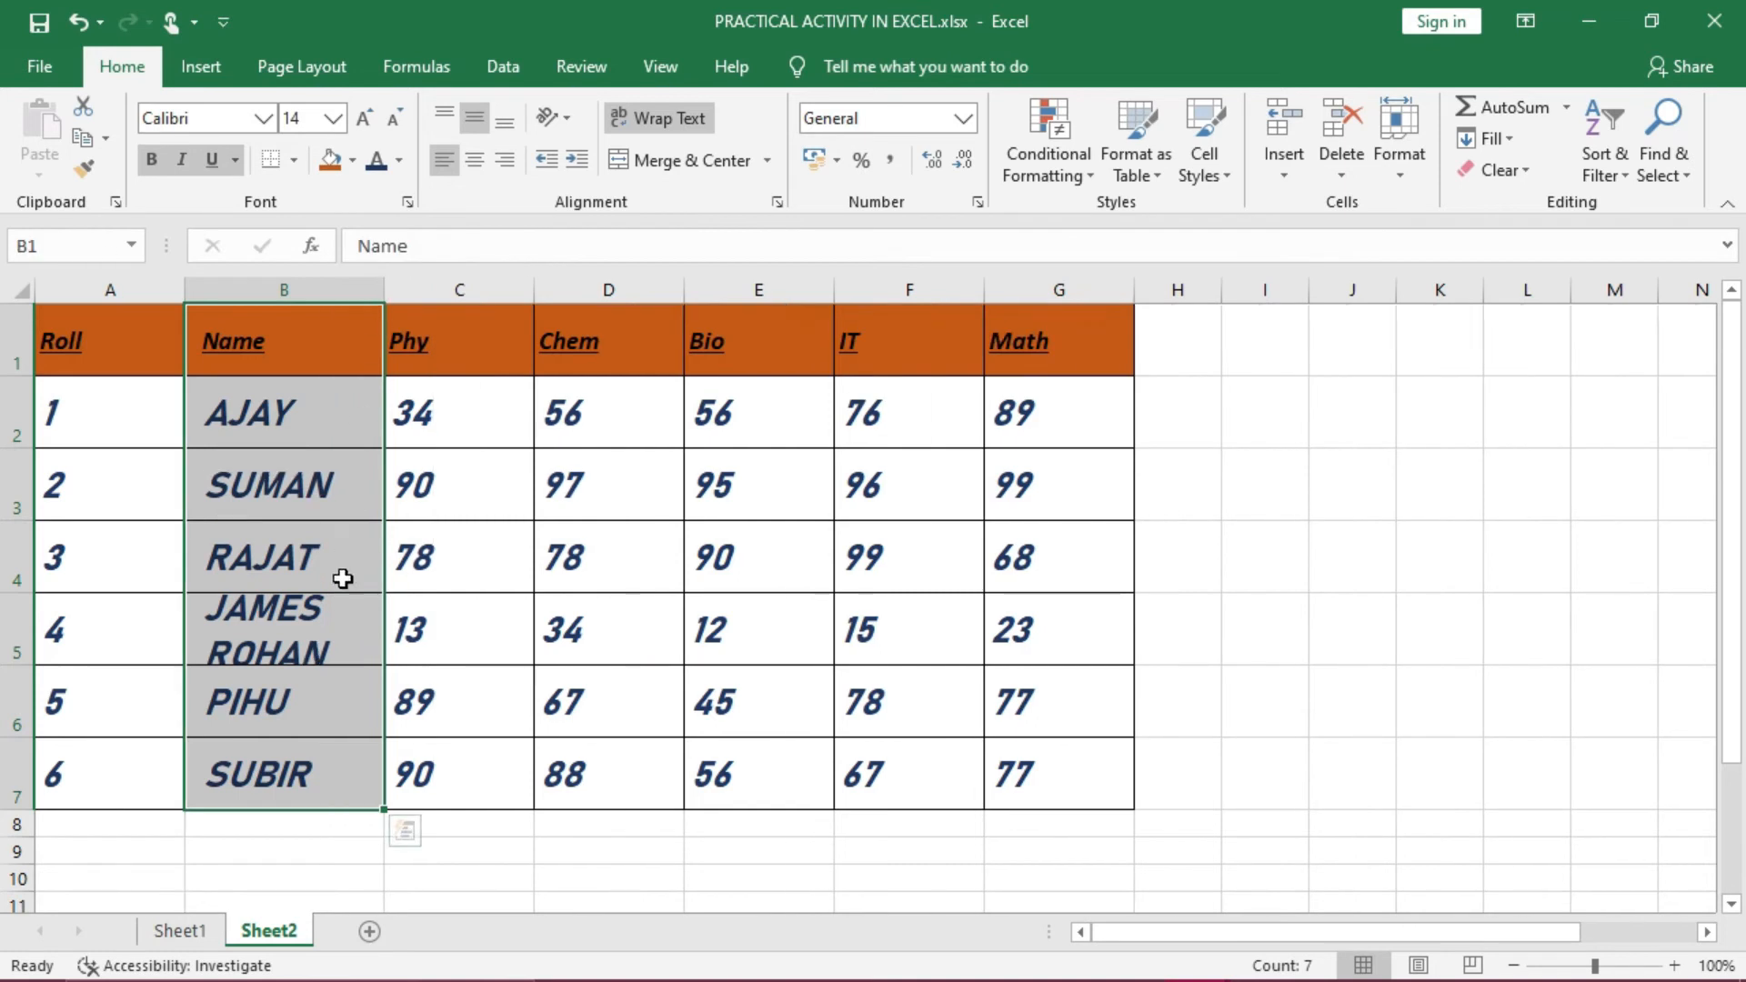
Make row 5 taller to fit both lines, and remove the second name from the student name in cell B5
{"action": "mouse_move", "coordinate": [35, 673]}
{"action": "left_mouse_down"}
{"action": "mouse_move", "coordinate": [33, 658]}
{"action": "mouse_move", "coordinate": [33, 695]}
{"action": "left_mouse_up"}
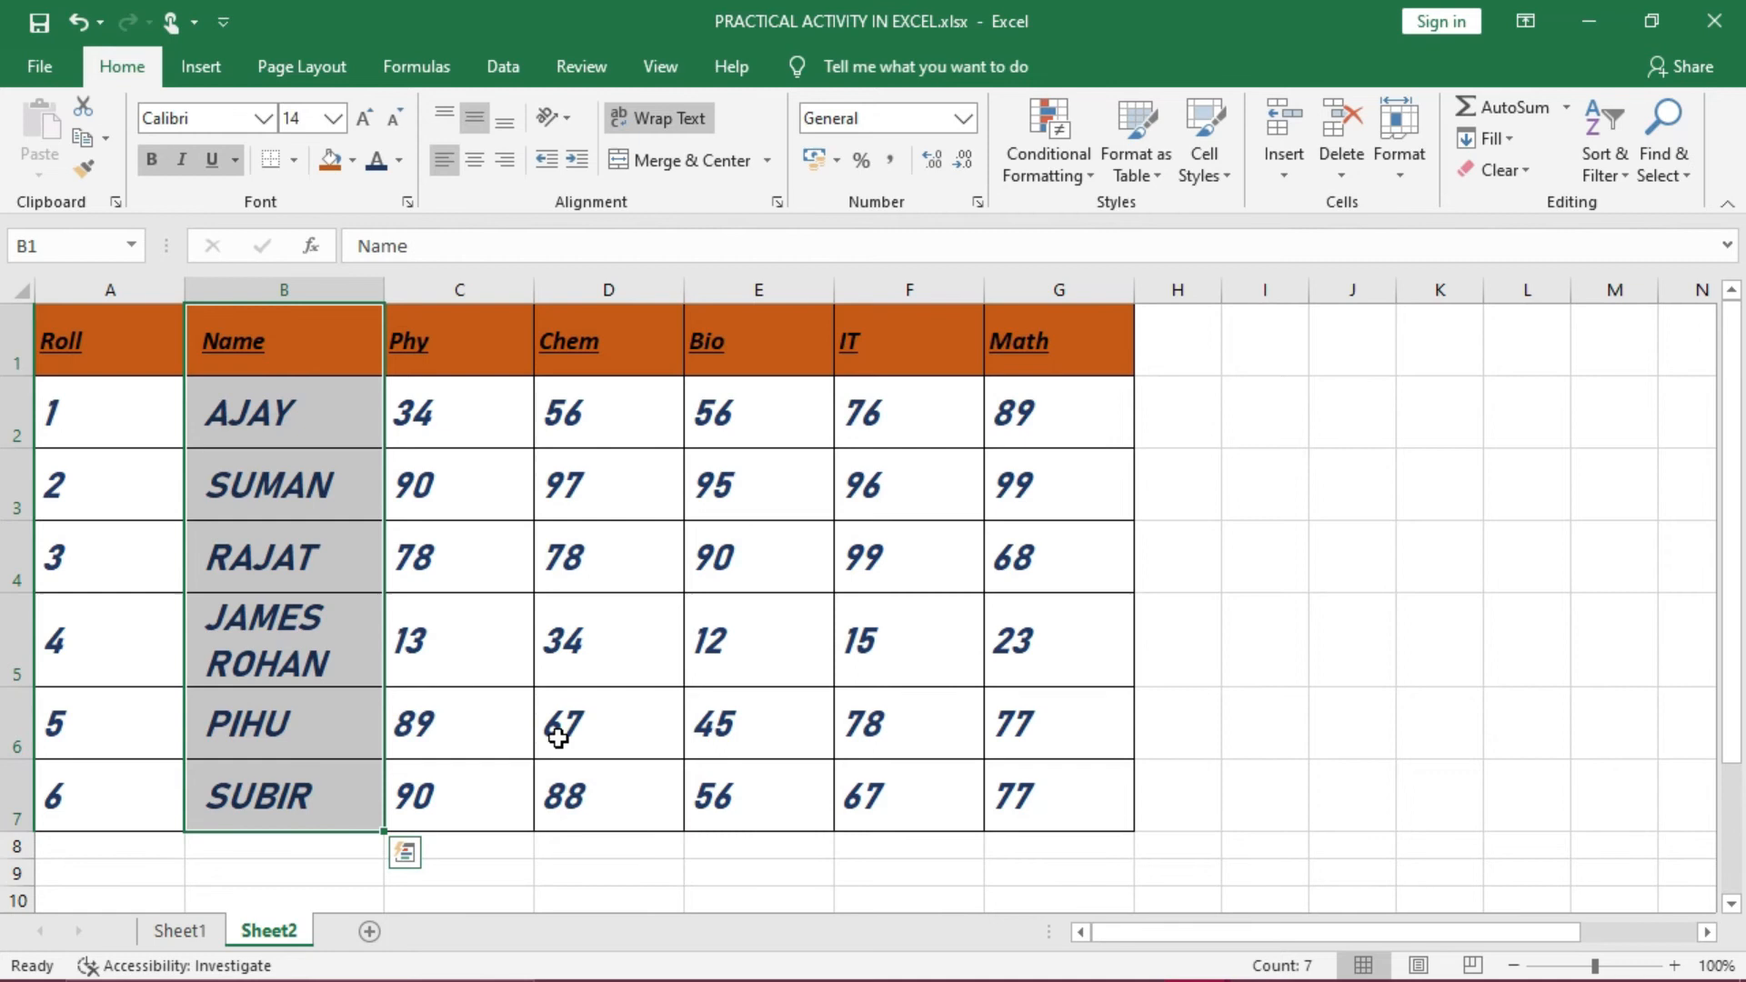
{"action": "left_click", "coordinate": [334, 668]}
{"action": "left_click", "coordinate": [334, 669]}
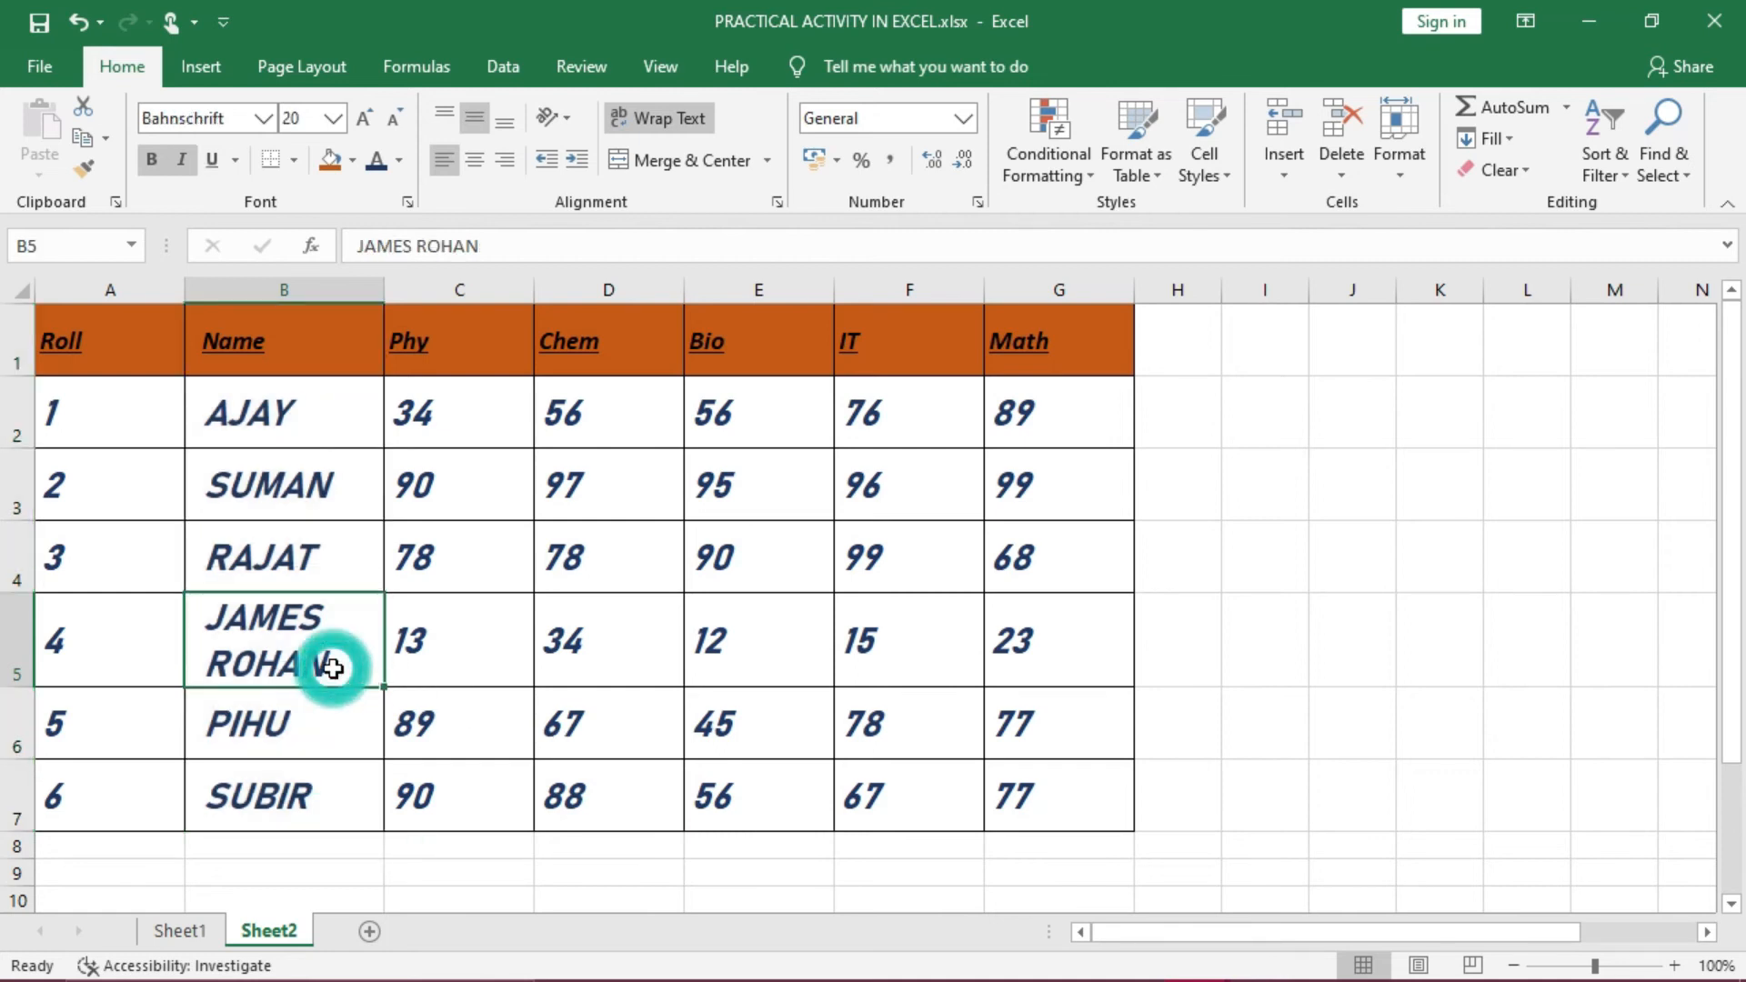
{"action": "double_click", "coordinate": [334, 668]}
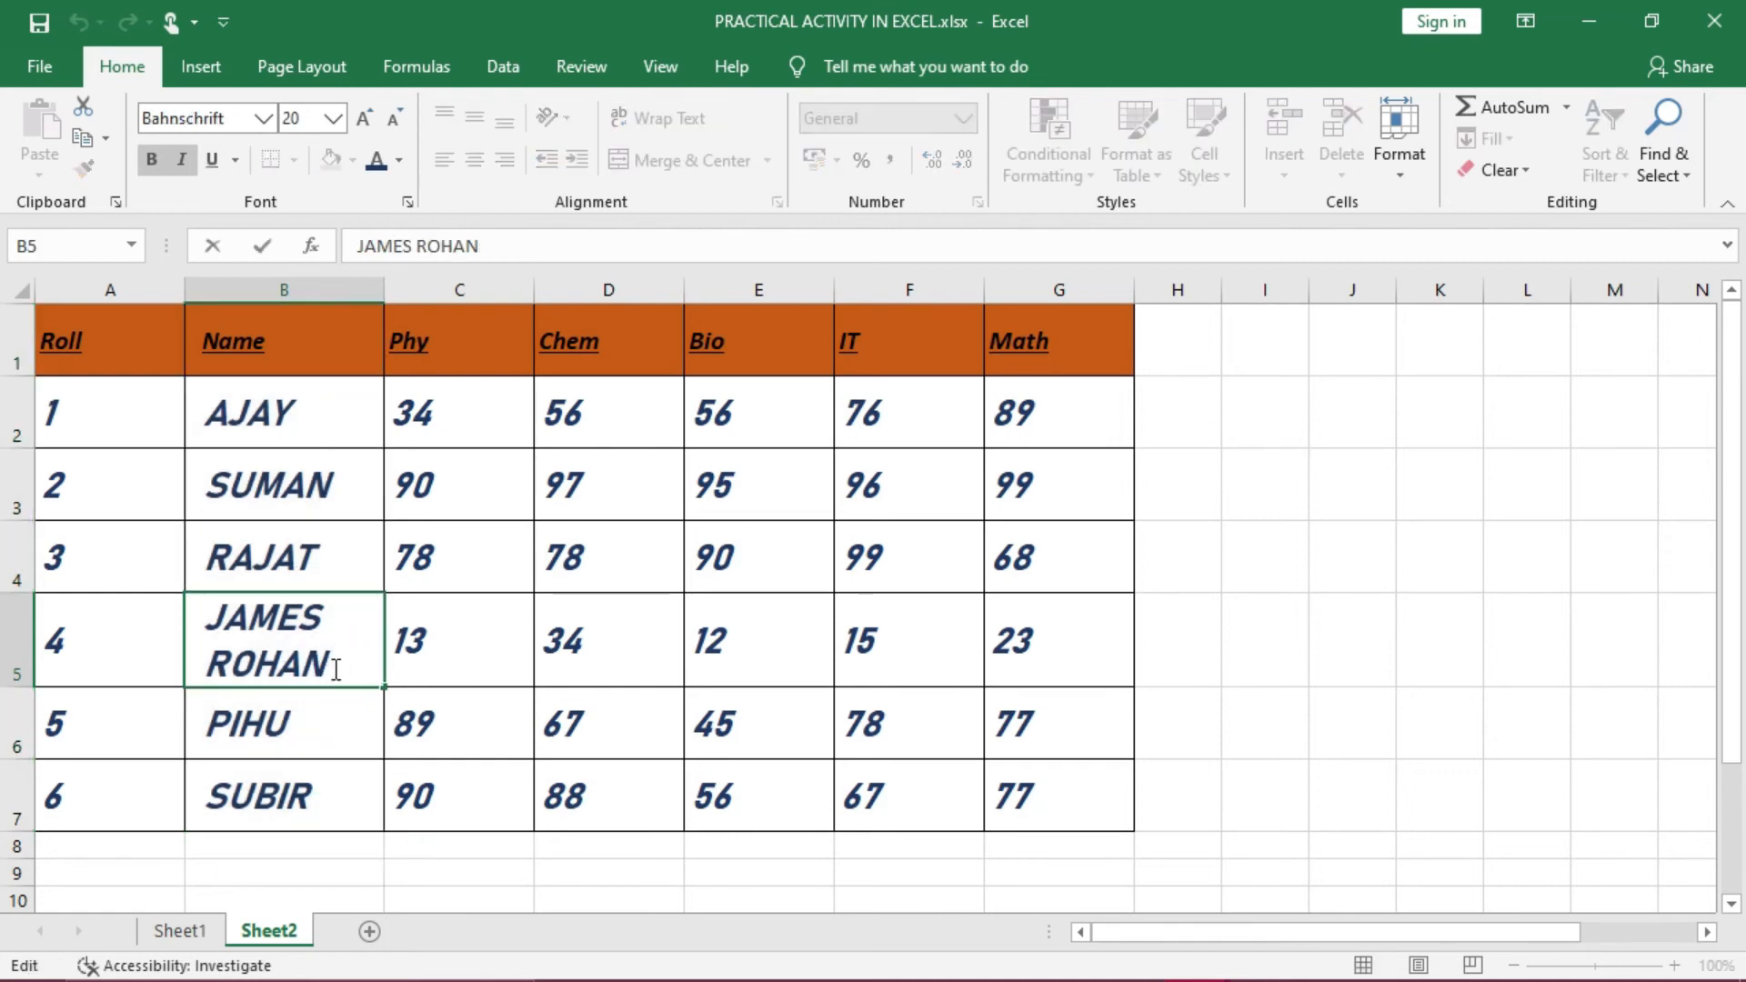
{"action": "key", "text": "BackSpace"}
{"action": "key", "text": "BackSpace"}
{"action": "key", "text": "BackSpace"}
{"action": "key", "text": "BackSpace"}
{"action": "key", "text": "BackSpace"}
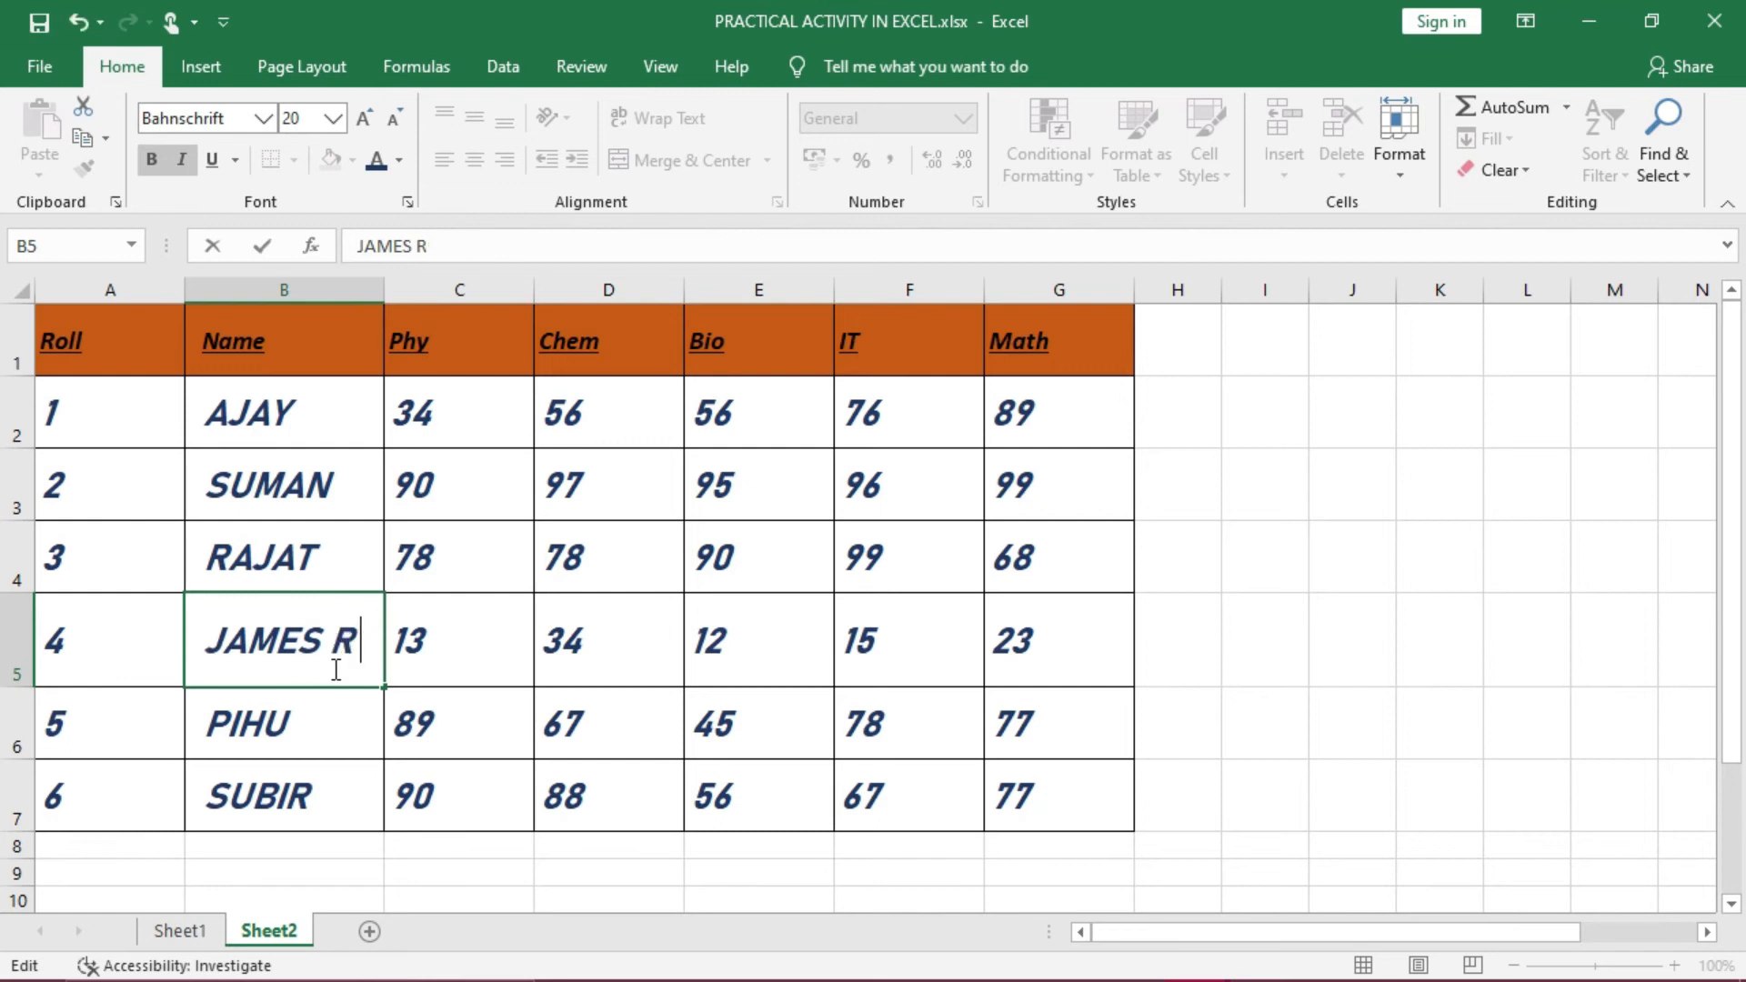
{"action": "left_click", "coordinate": [499, 651]}
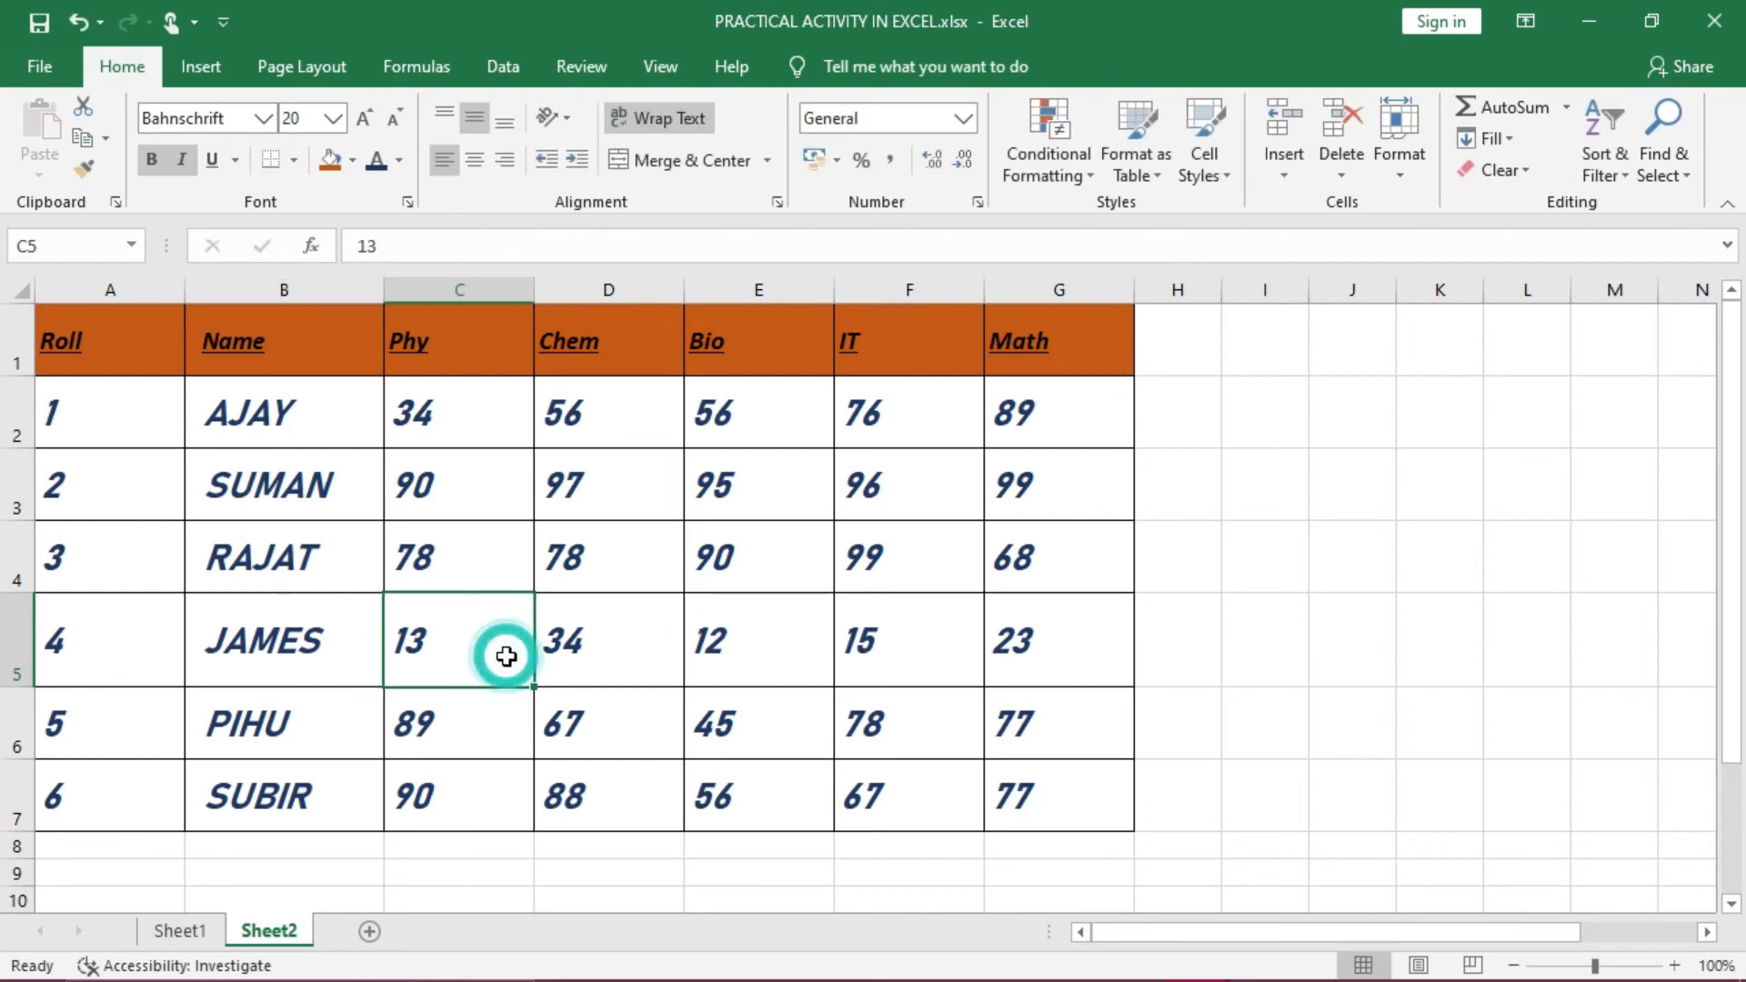
Set the horizontal alignment of the subject columns C1:G7 to Center
{"action": "left_click_drag", "start_coordinate": [424, 362], "coordinate": [1016, 790]}
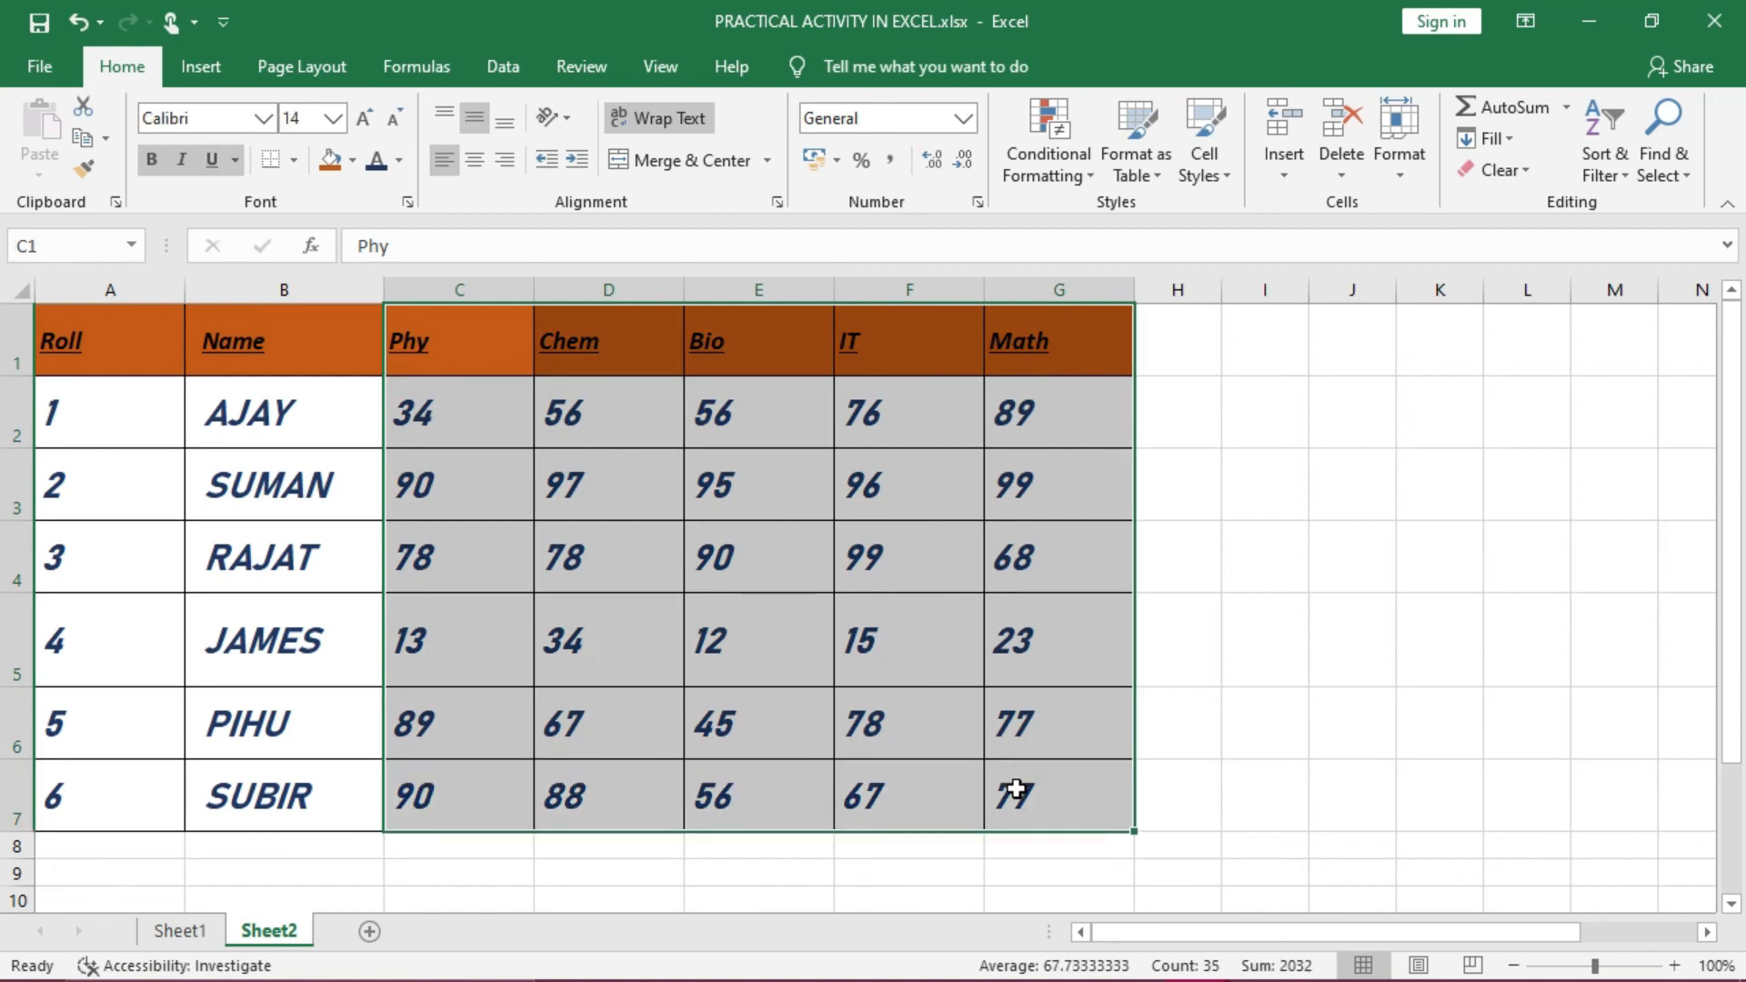
{"action": "left_click", "coordinate": [1401, 182]}
{"action": "left_click", "coordinate": [1484, 699]}
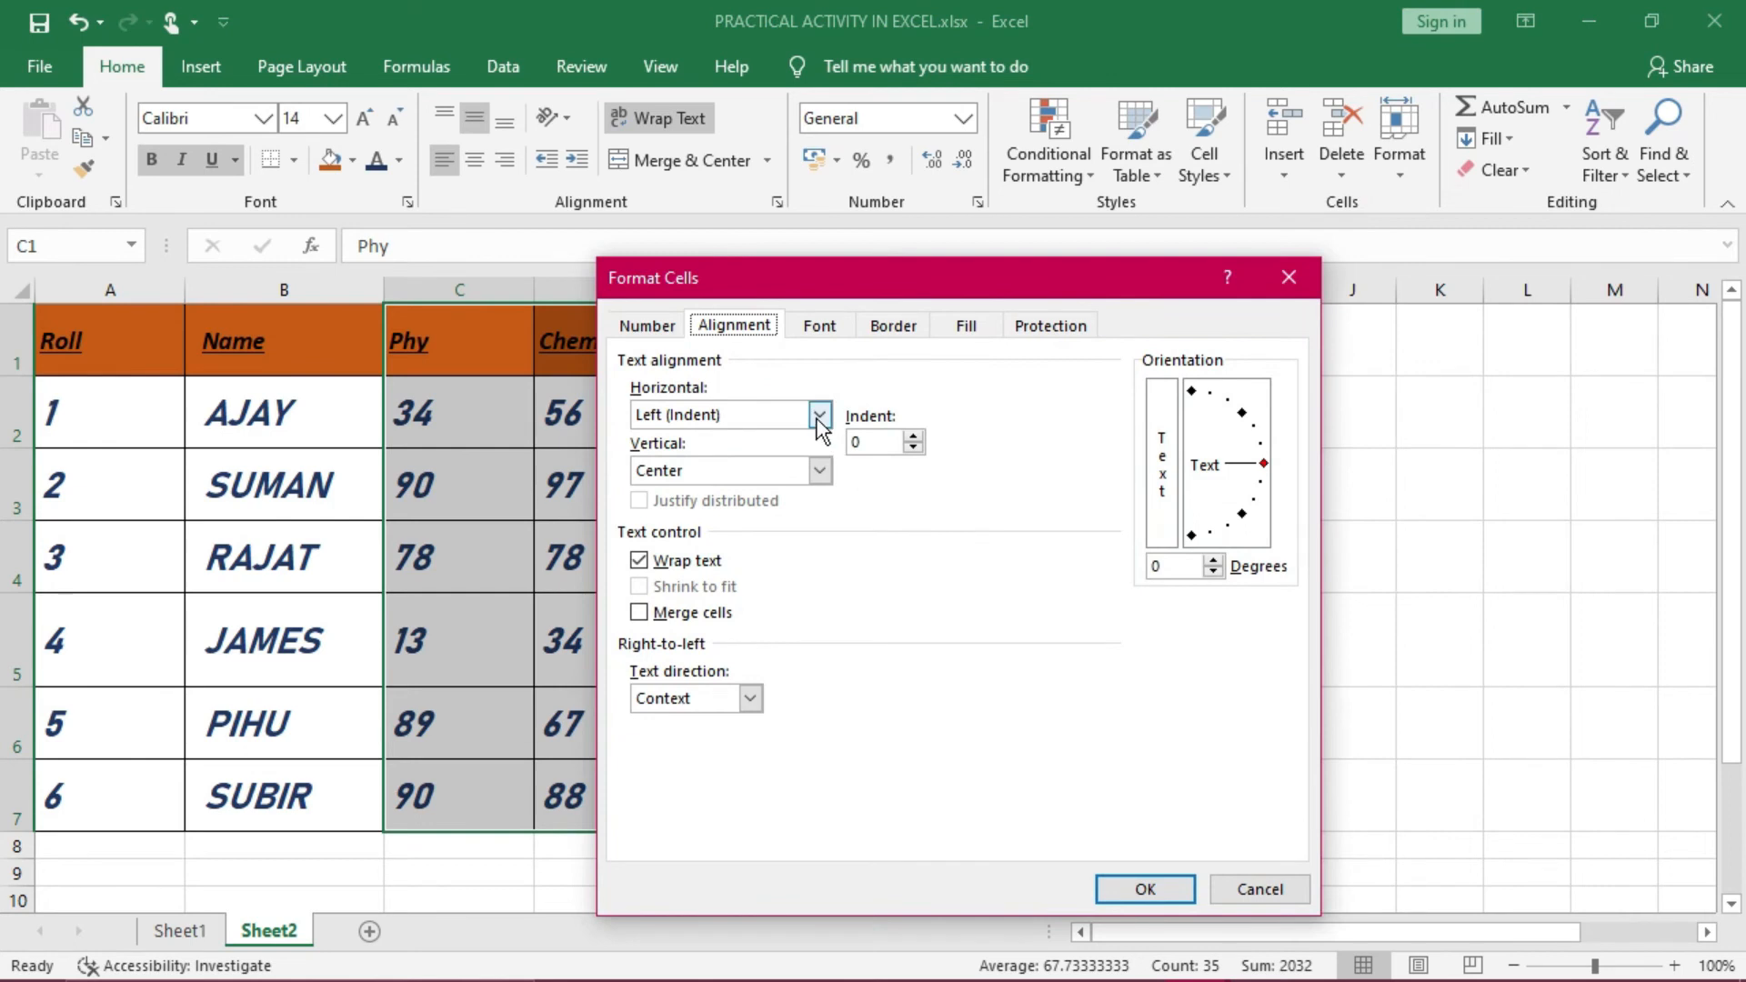
{"action": "left_click", "coordinate": [820, 417]}
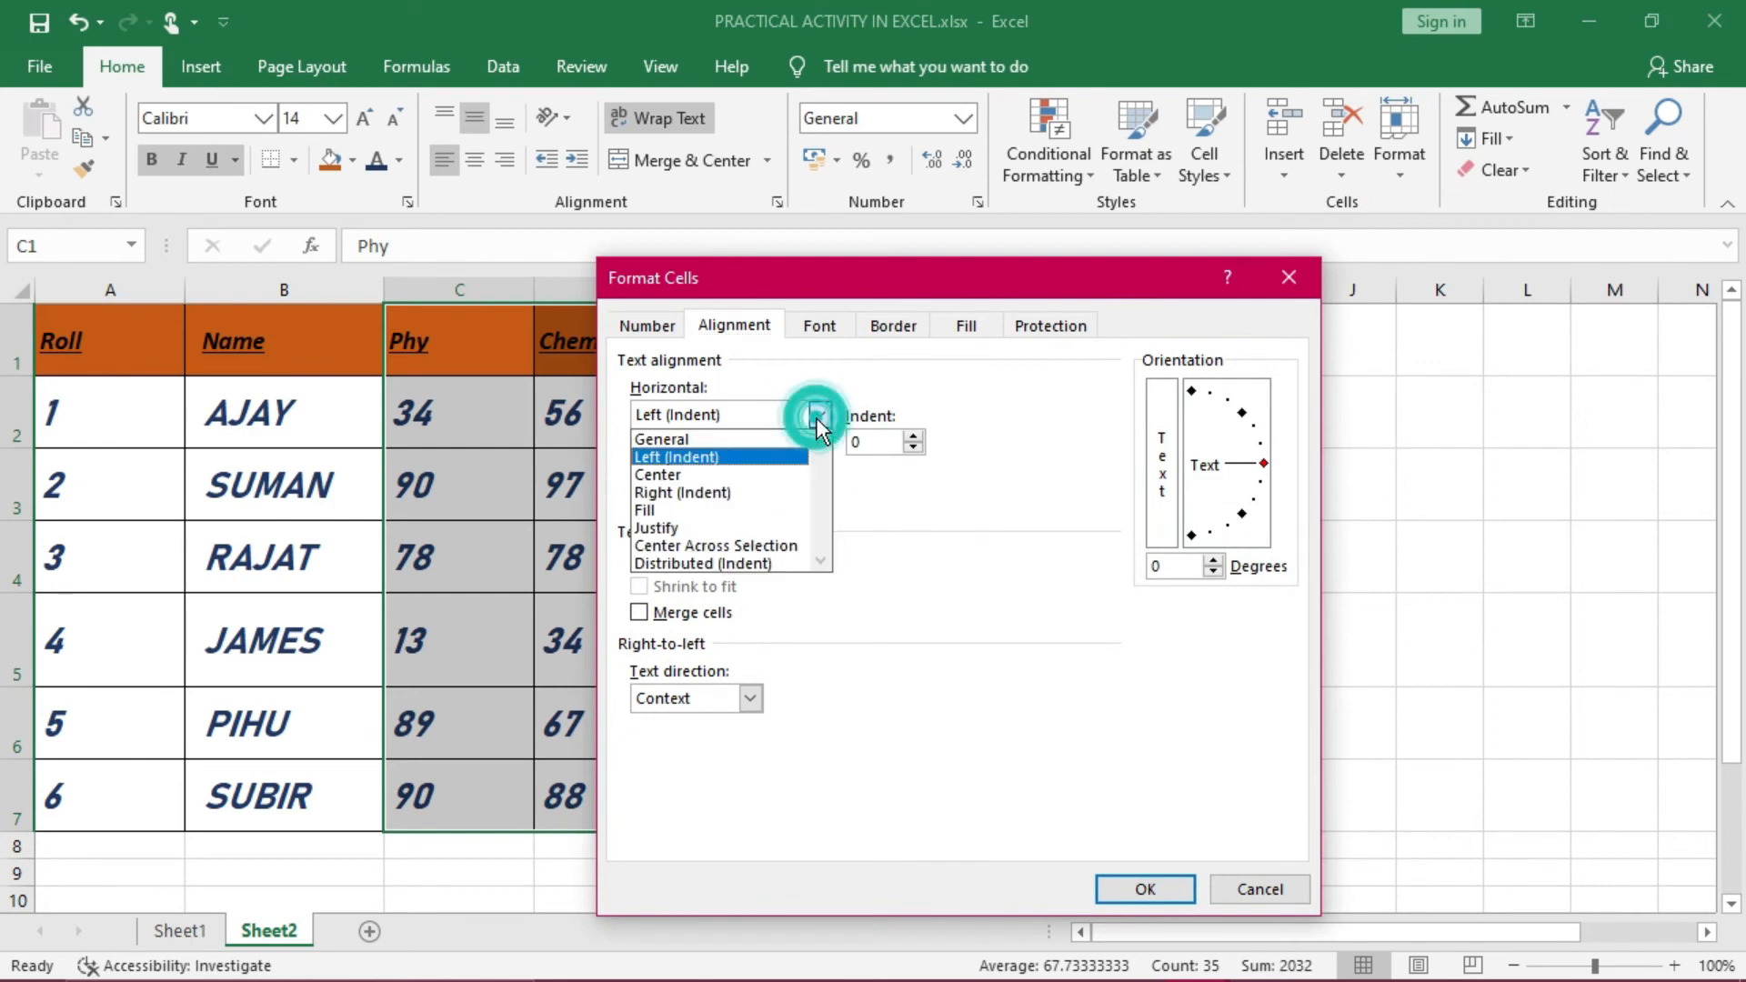
{"action": "left_click", "coordinate": [701, 475]}
{"action": "left_click", "coordinate": [1147, 889]}
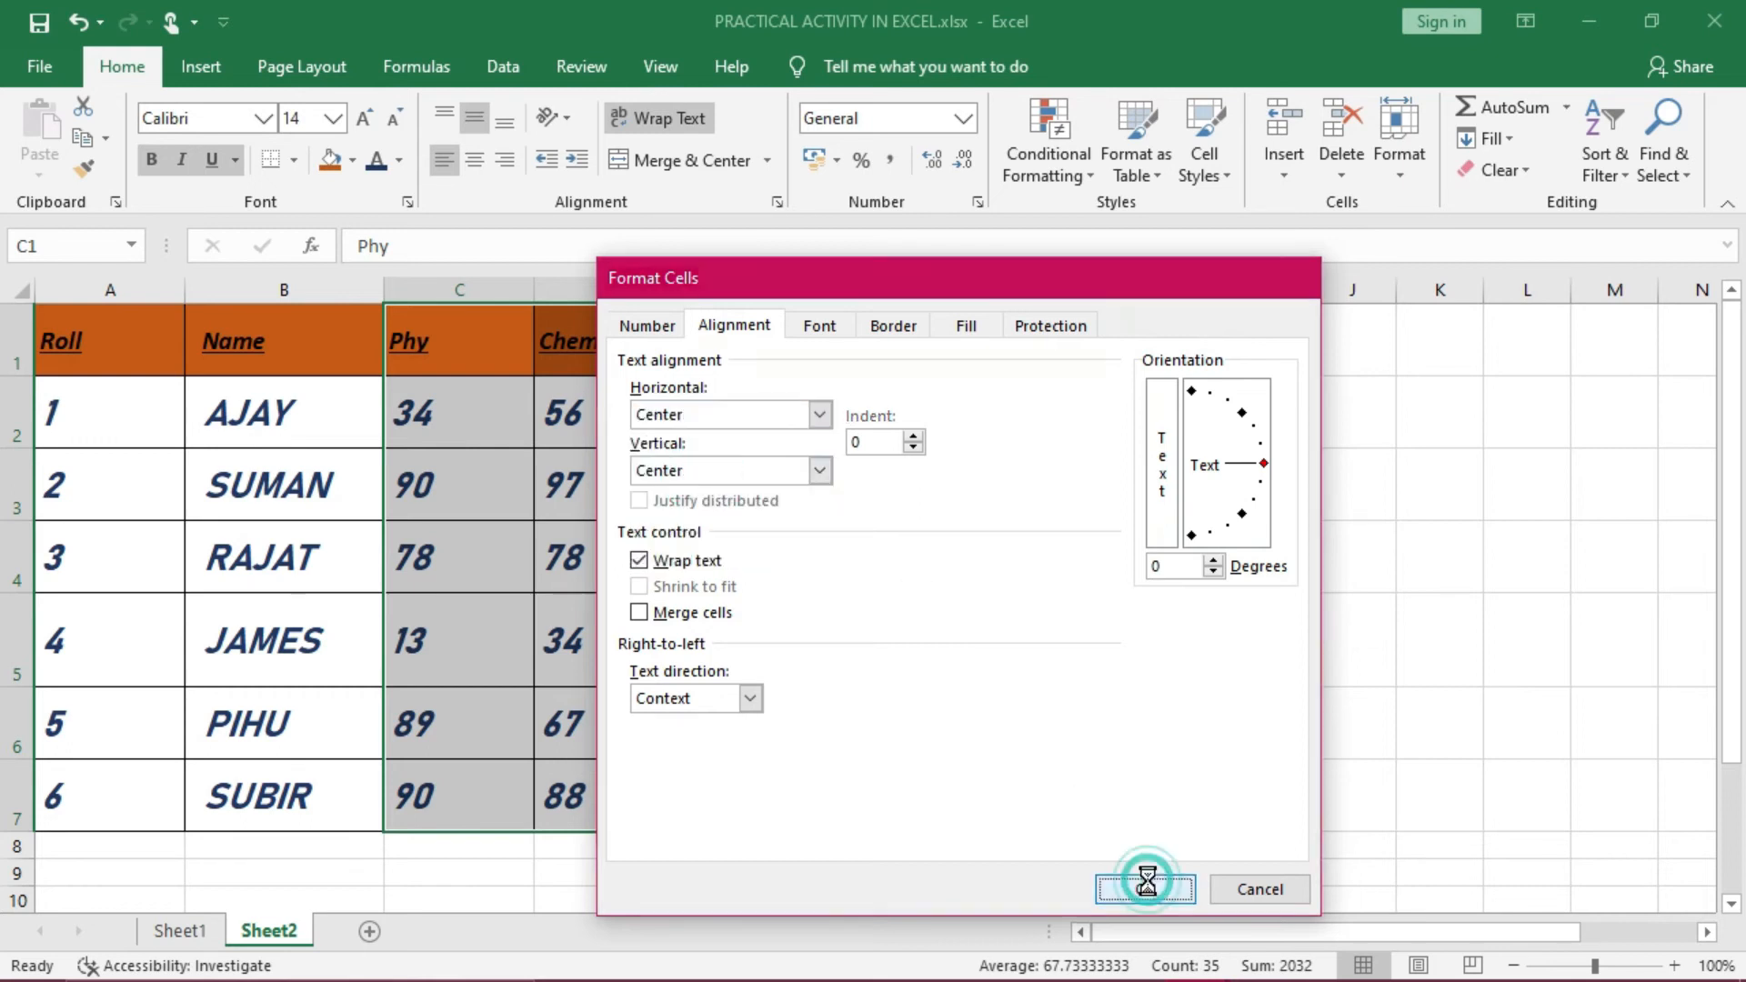
Copy the centered formatting of cell C2 to the roll numbers A2:A7 with Format Painter
{"action": "left_click", "coordinate": [482, 355]}
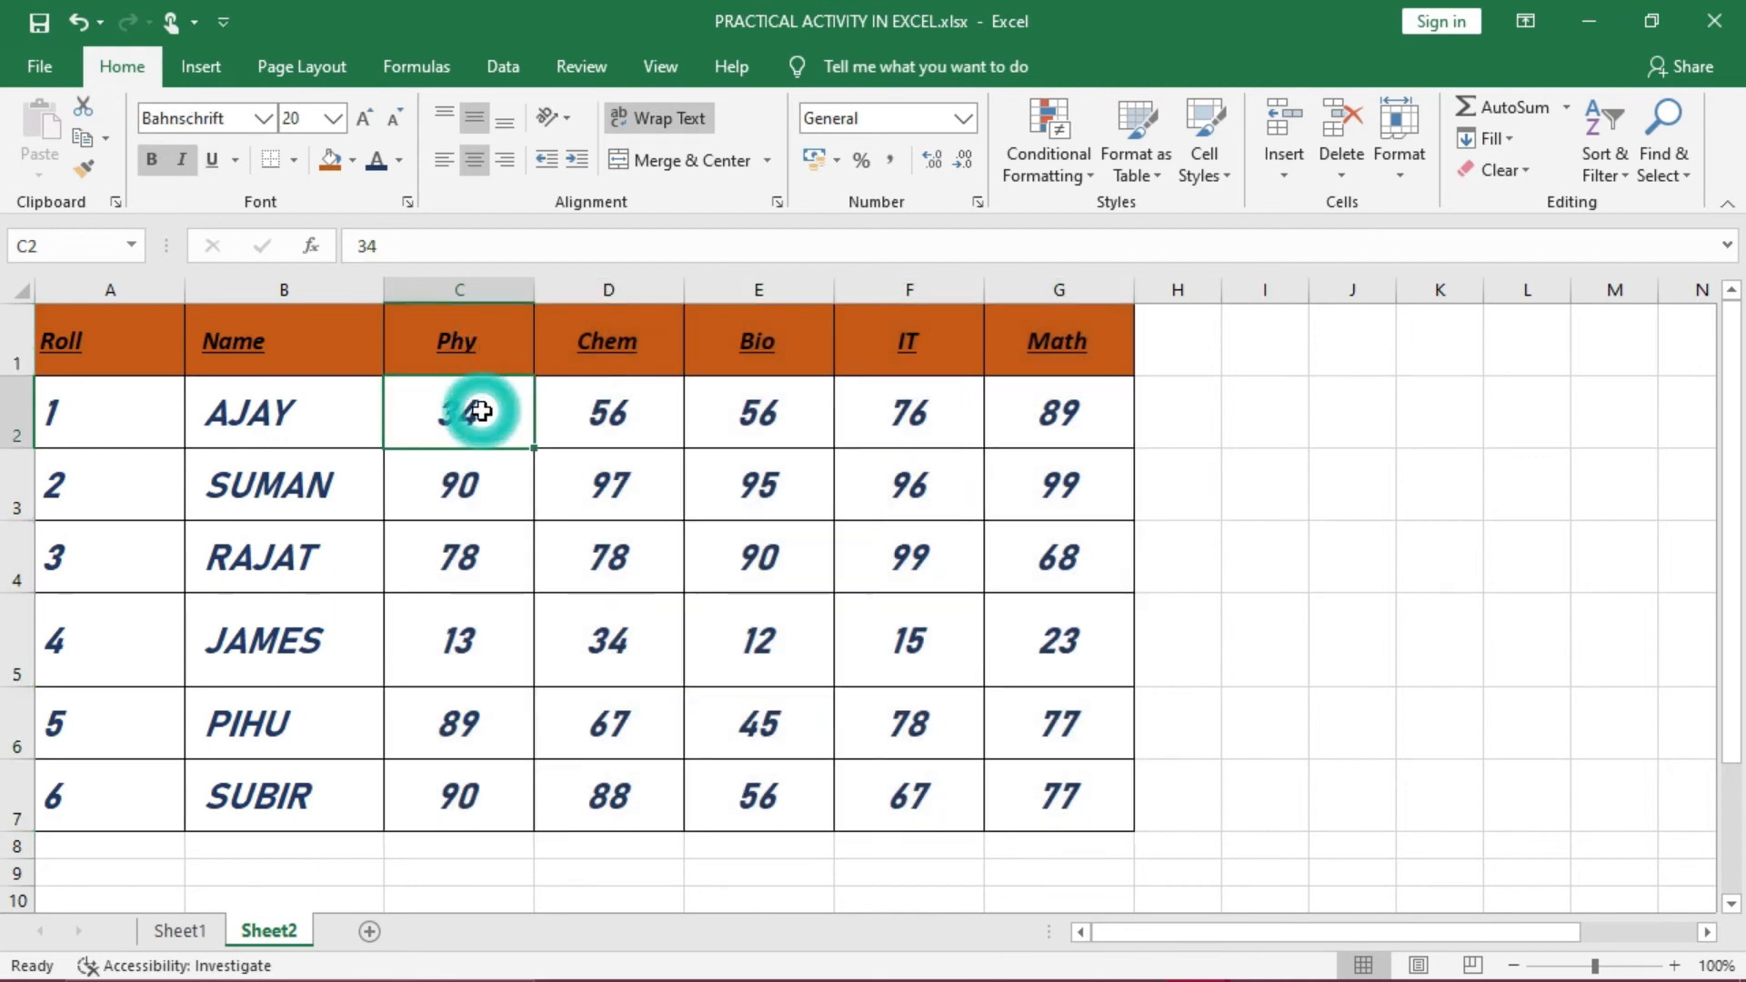
{"action": "left_click", "coordinate": [90, 166]}
{"action": "left_click", "coordinate": [98, 414]}
{"action": "left_click_drag", "start_coordinate": [98, 414], "coordinate": [110, 771]}
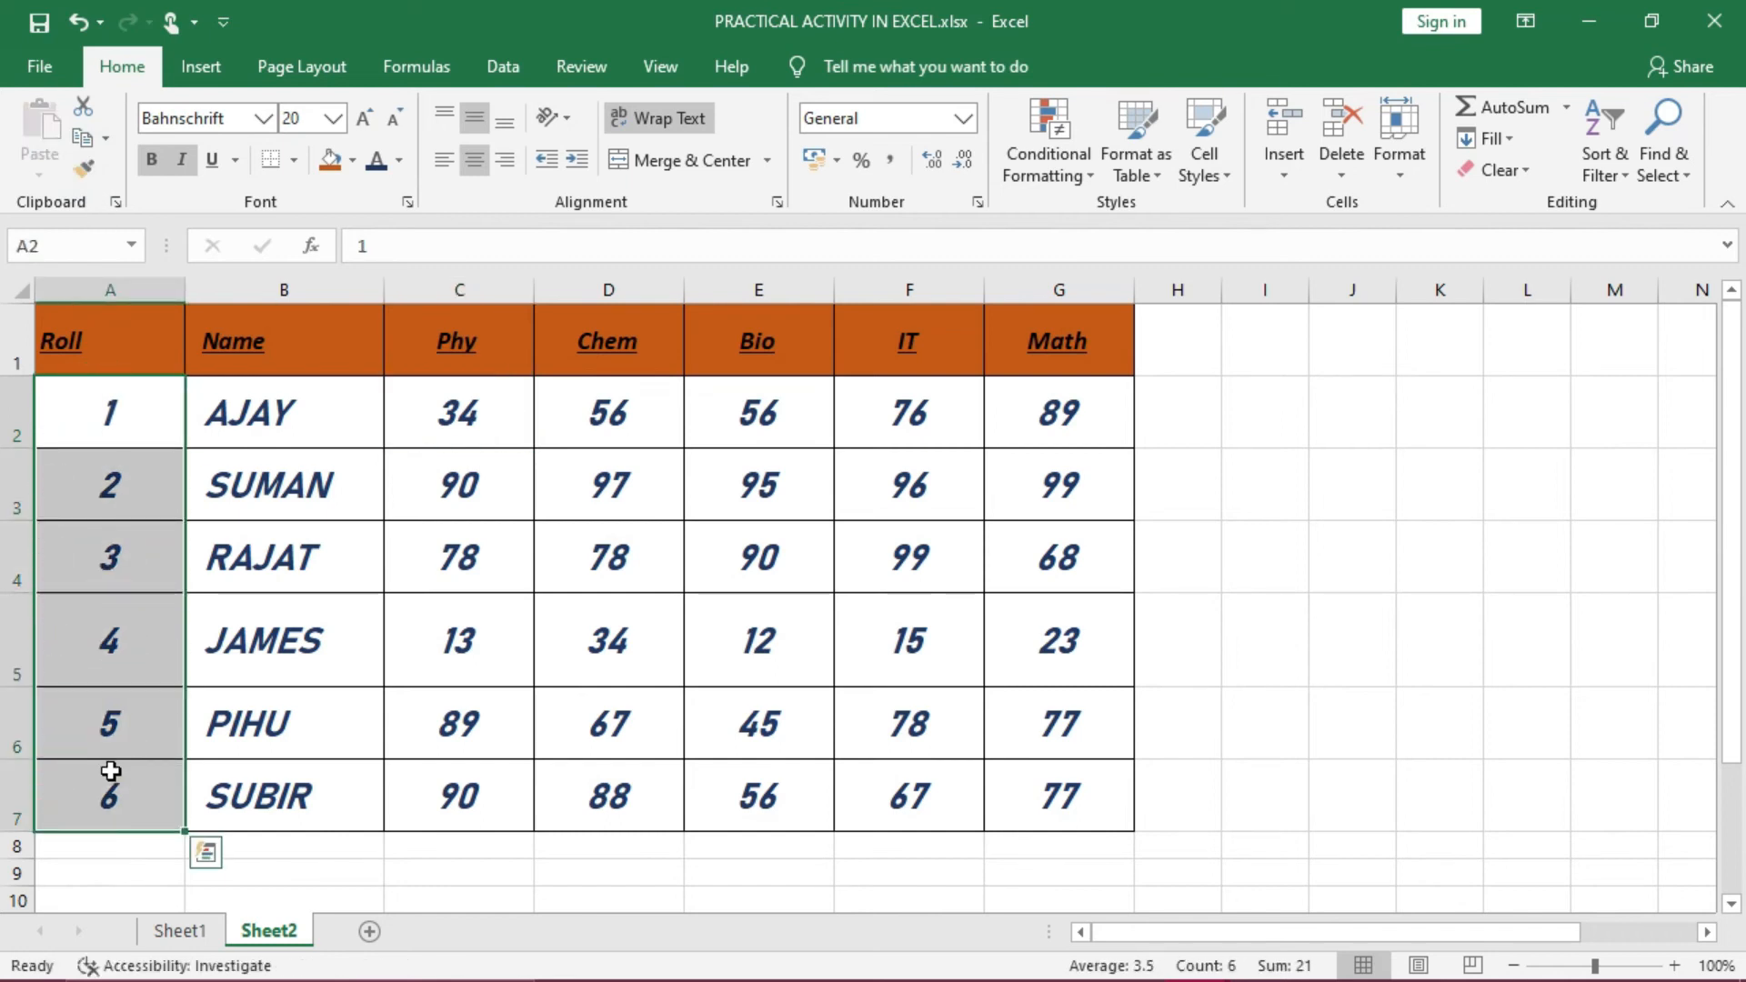
{"action": "left_click", "coordinate": [111, 555]}
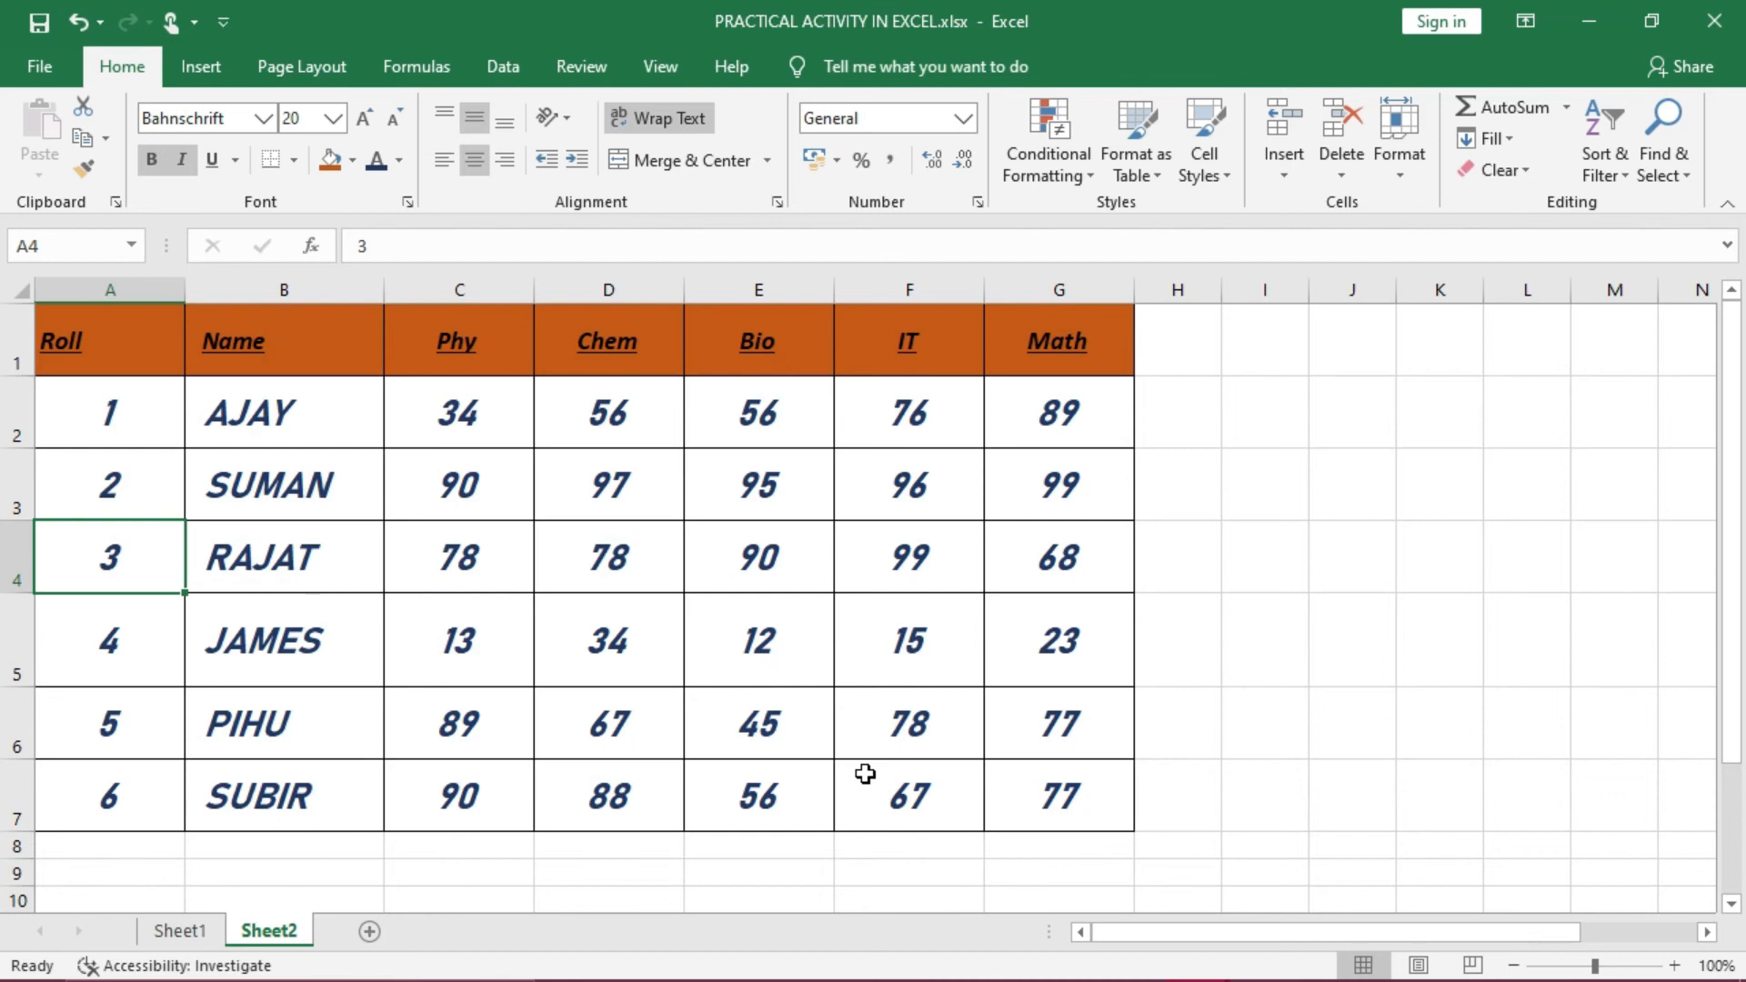
Apply the Number format with 3 decimal places to the marks in C2:G7
{"action": "left_click_drag", "start_coordinate": [491, 428], "coordinate": [1051, 816]}
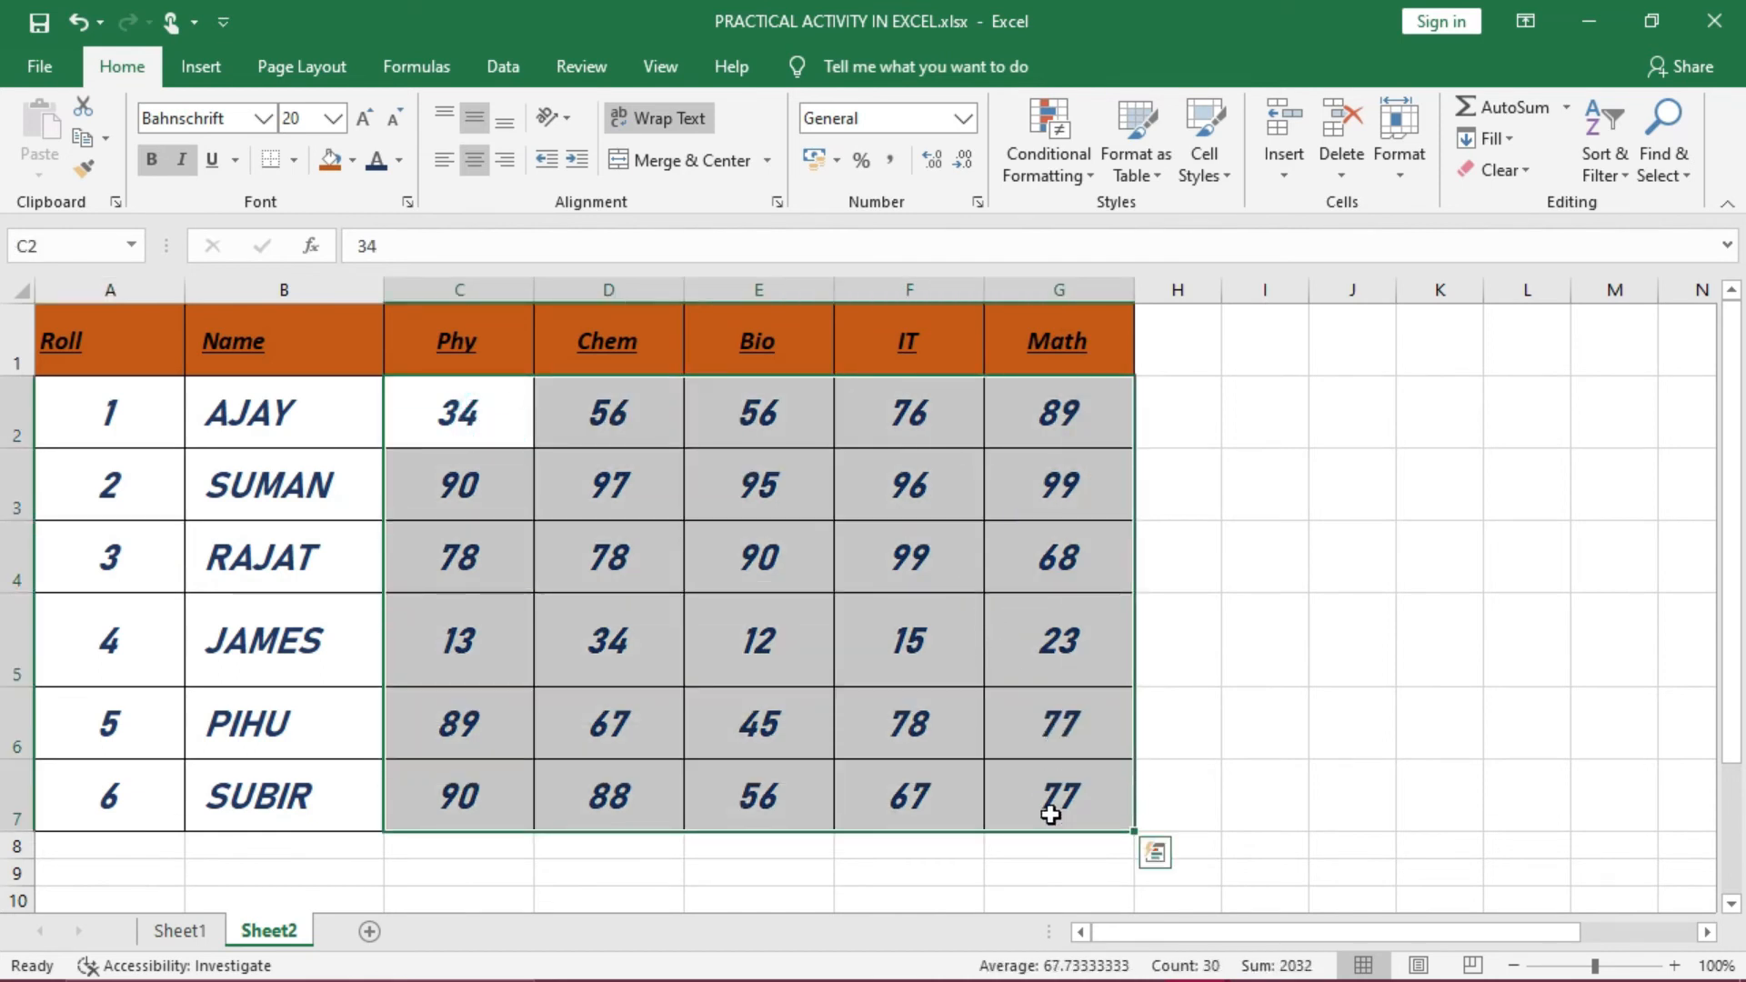
{"action": "left_click", "coordinate": [1411, 191]}
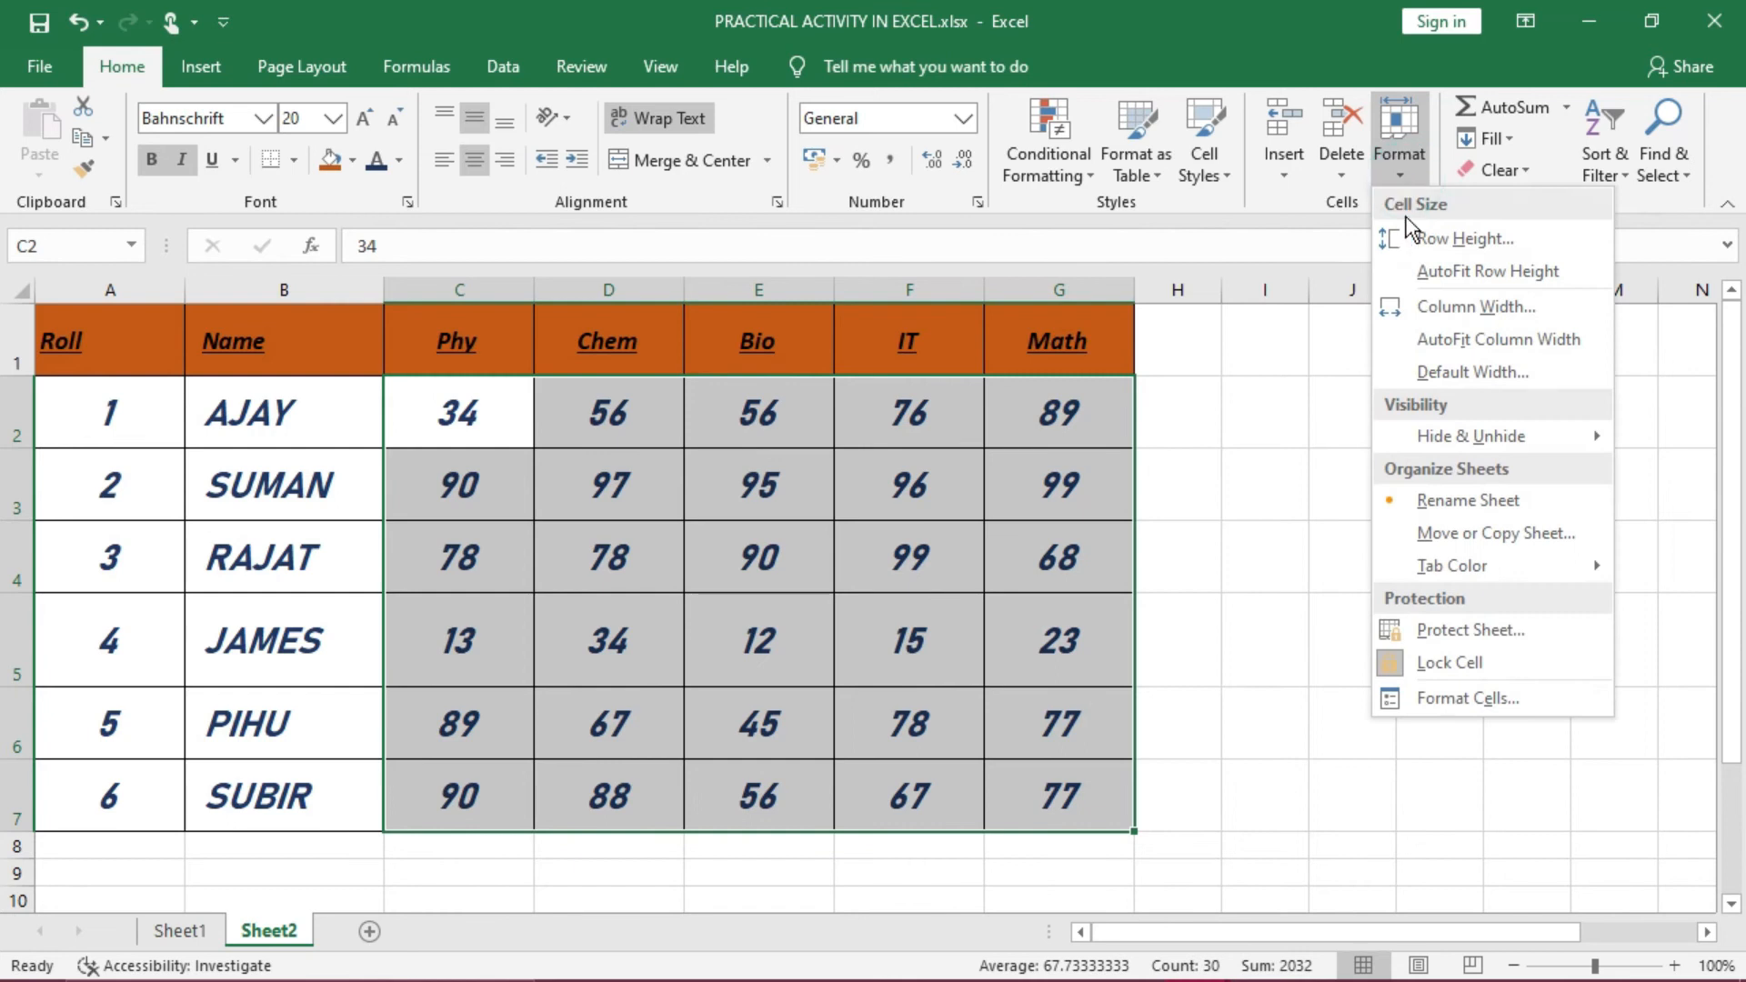
{"action": "mouse_move", "coordinate": [1423, 566]}
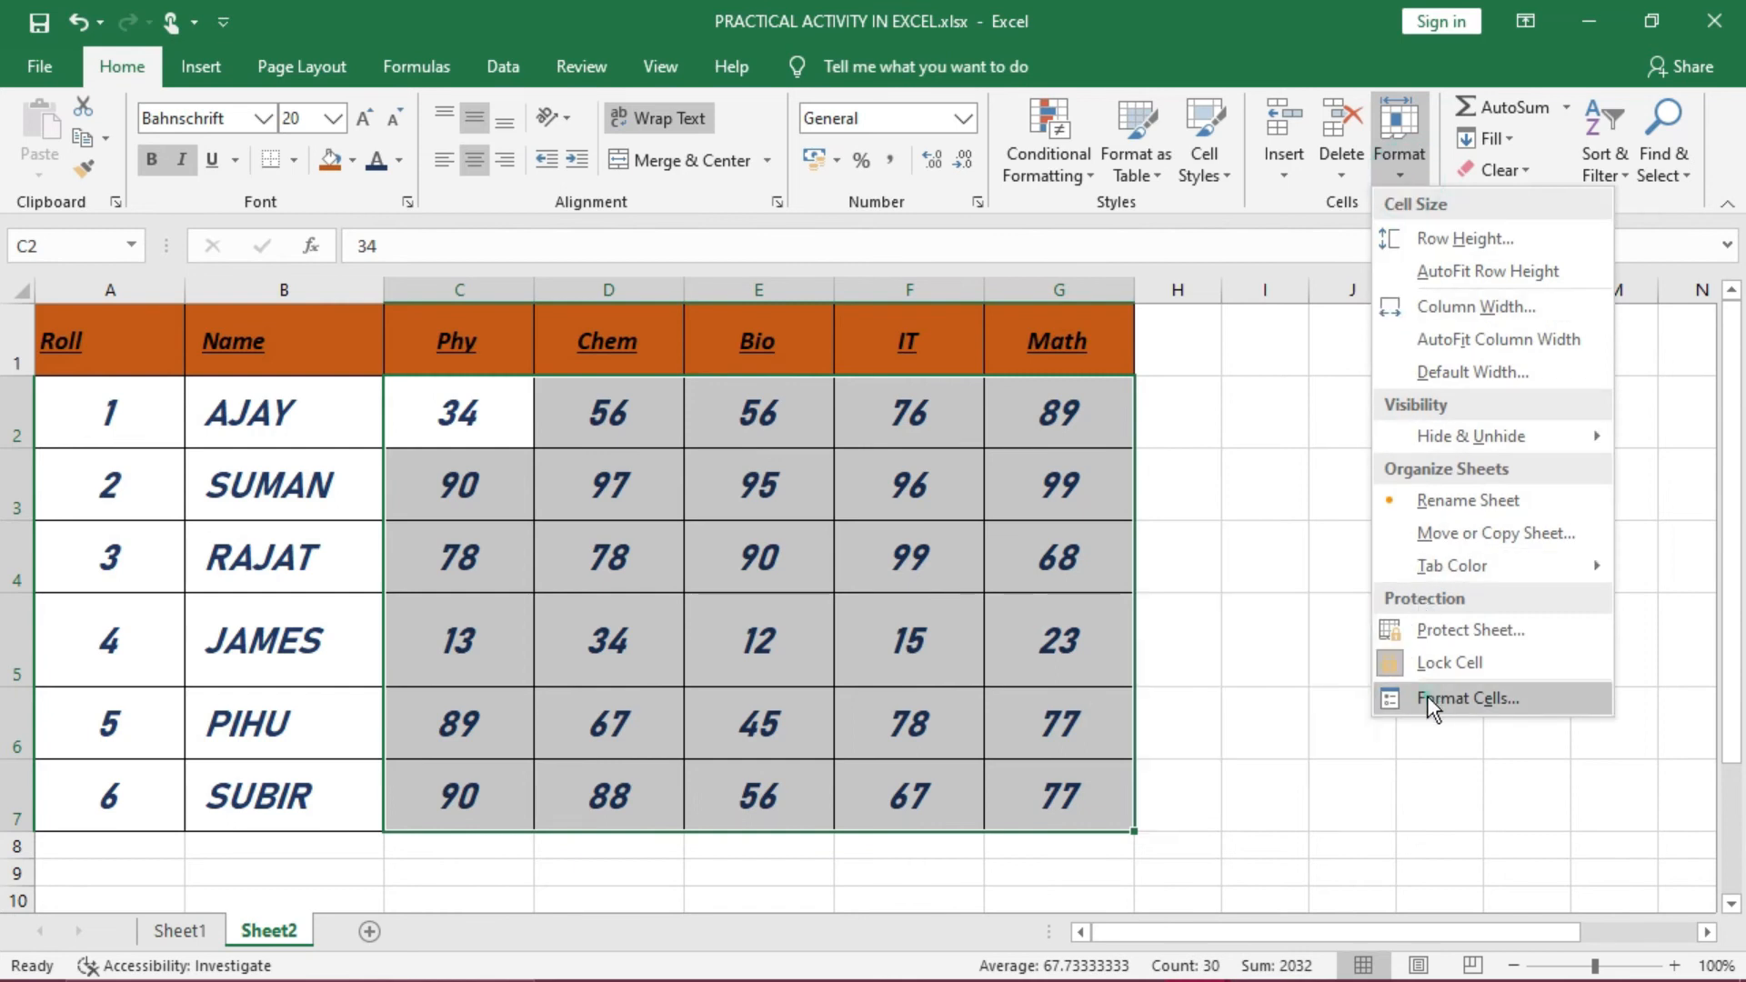
{"action": "left_click", "coordinate": [1428, 695]}
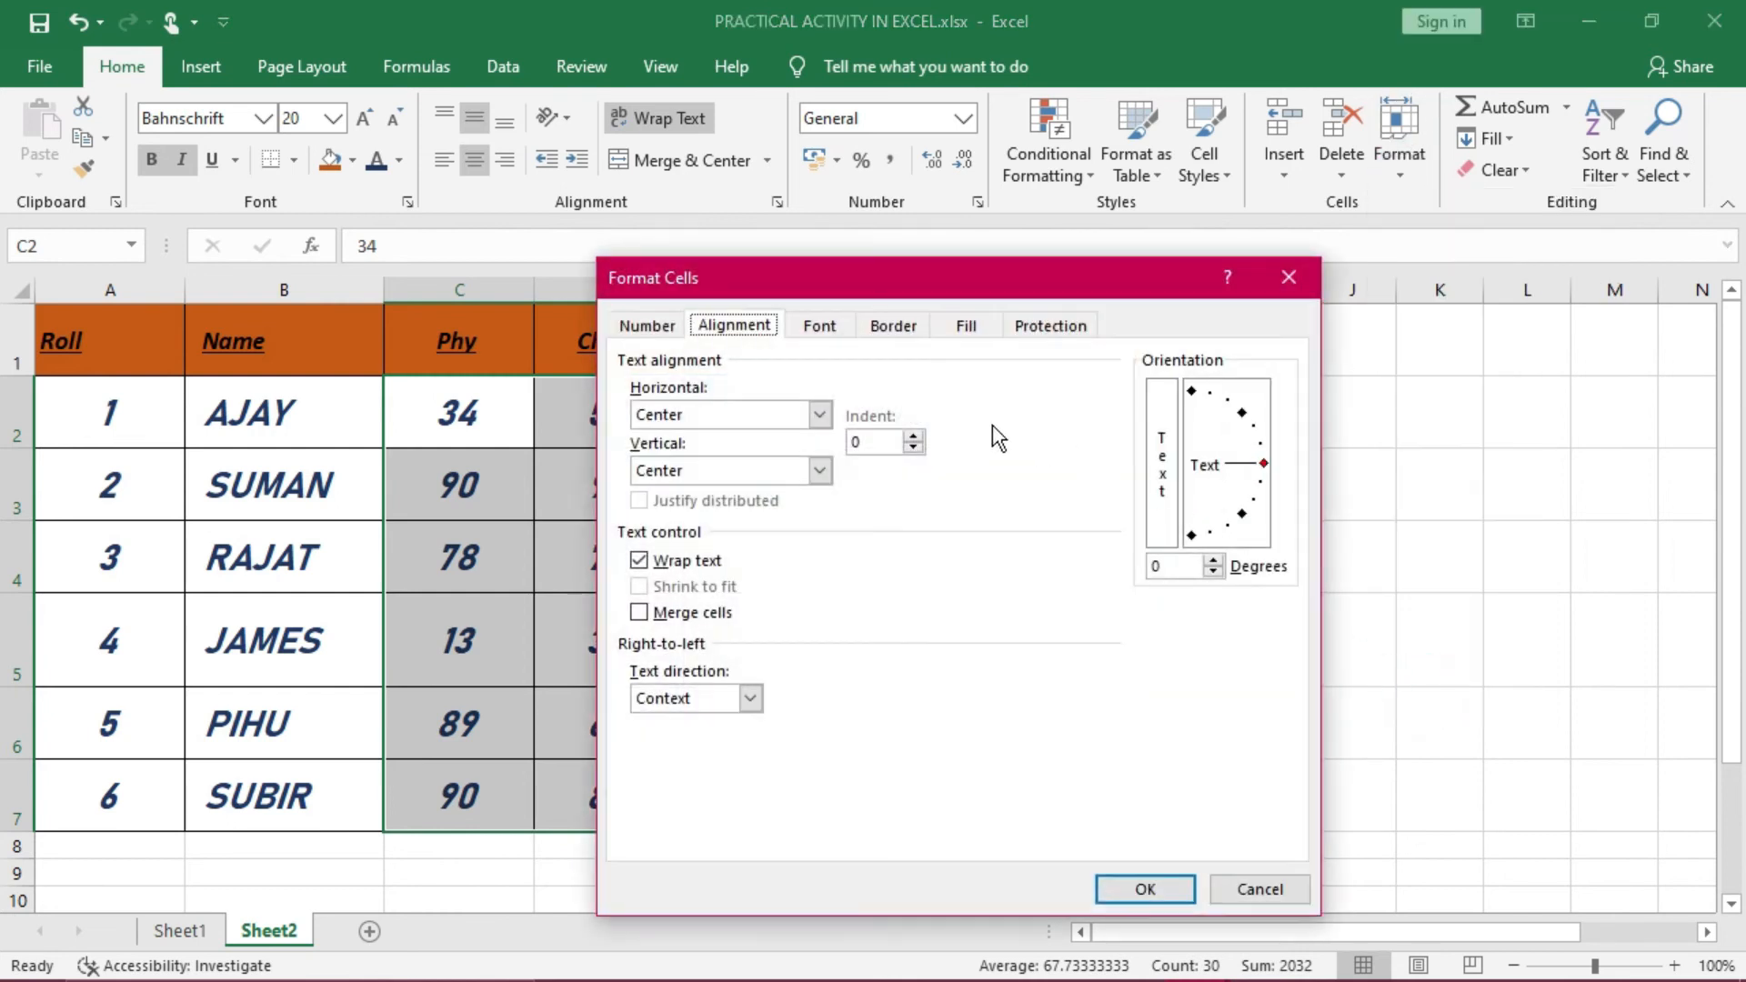
{"action": "left_click", "coordinate": [673, 329]}
{"action": "left_click", "coordinate": [677, 404]}
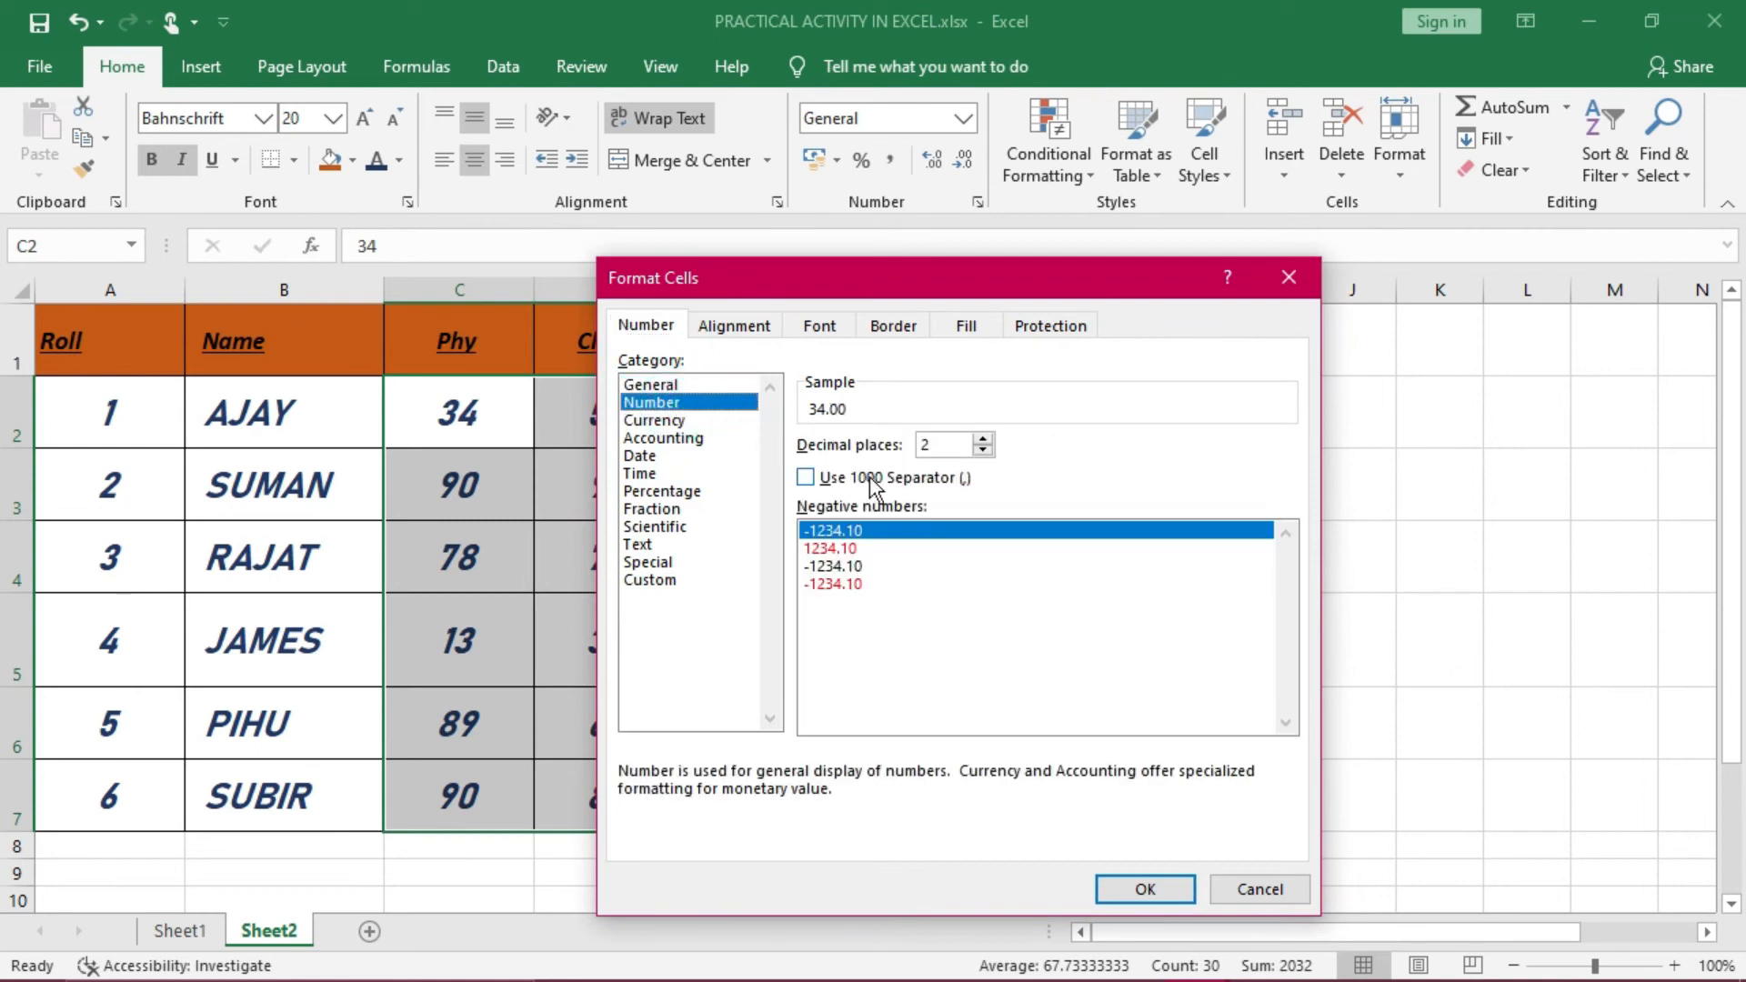
{"action": "left_click", "coordinate": [984, 439]}
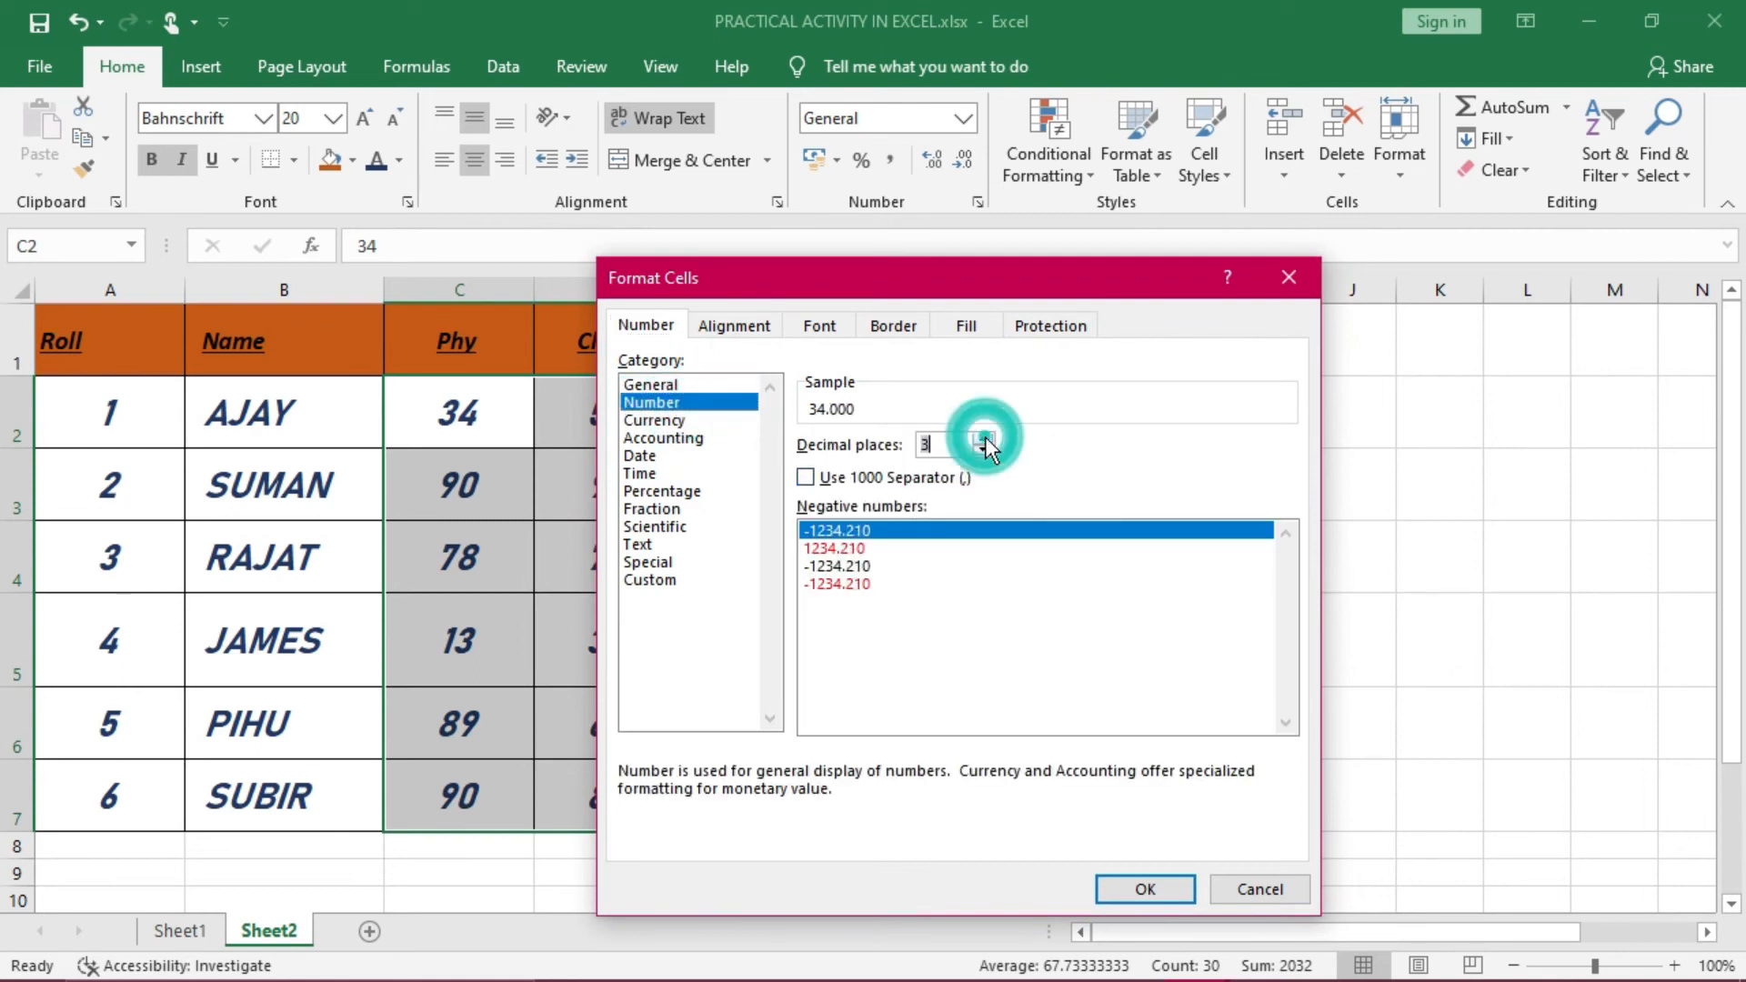
{"action": "left_click", "coordinate": [1144, 889]}
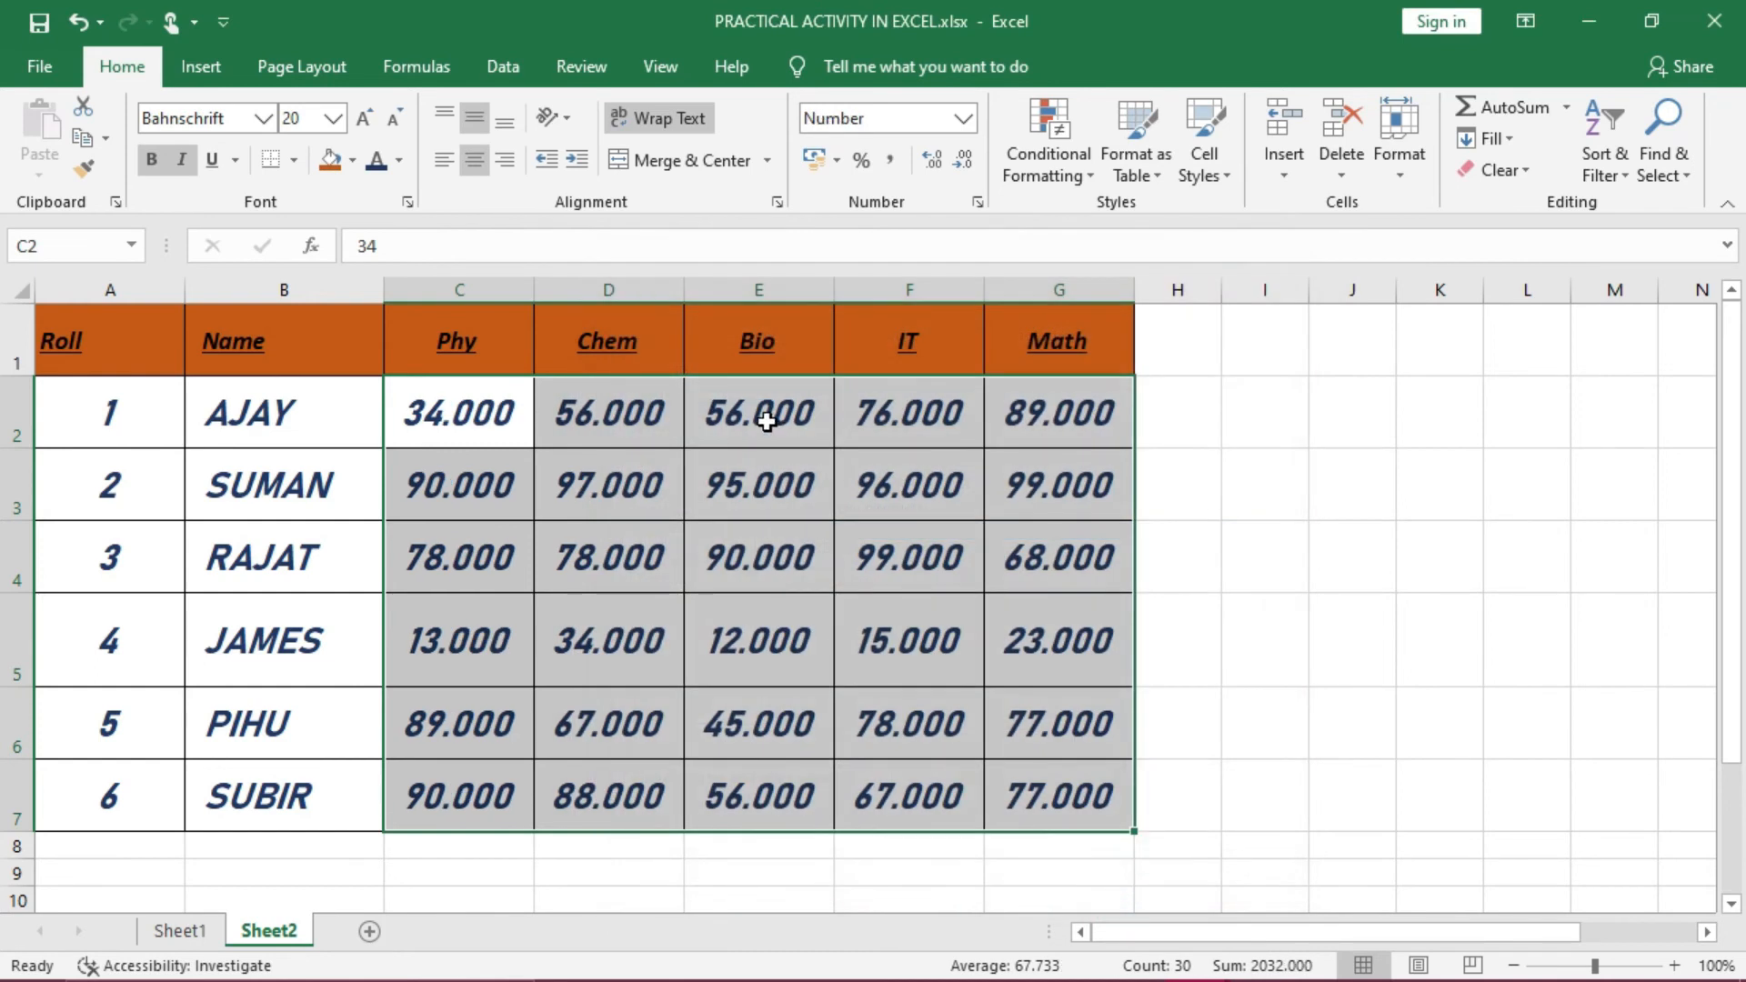
Increase the marks in C2:G7 to four decimal places, and decrease them to one decimal place
{"action": "left_click", "coordinate": [930, 161]}
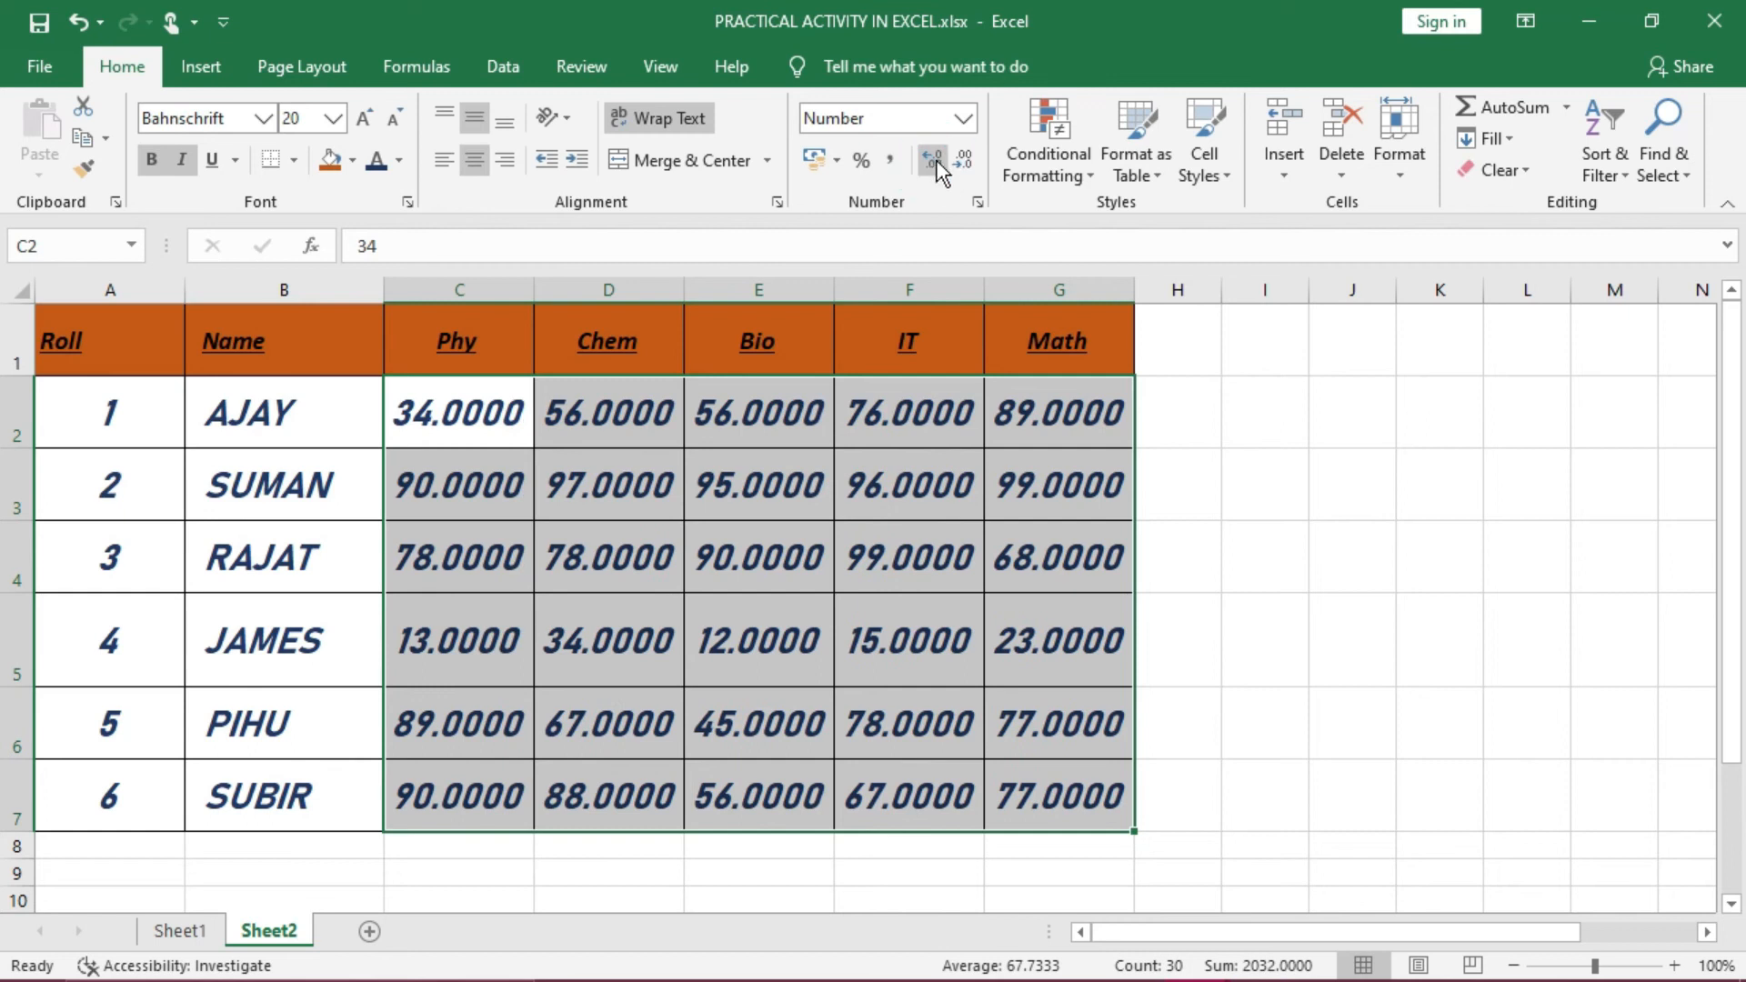
{"action": "left_click", "coordinate": [959, 162]}
{"action": "left_click", "coordinate": [958, 162]}
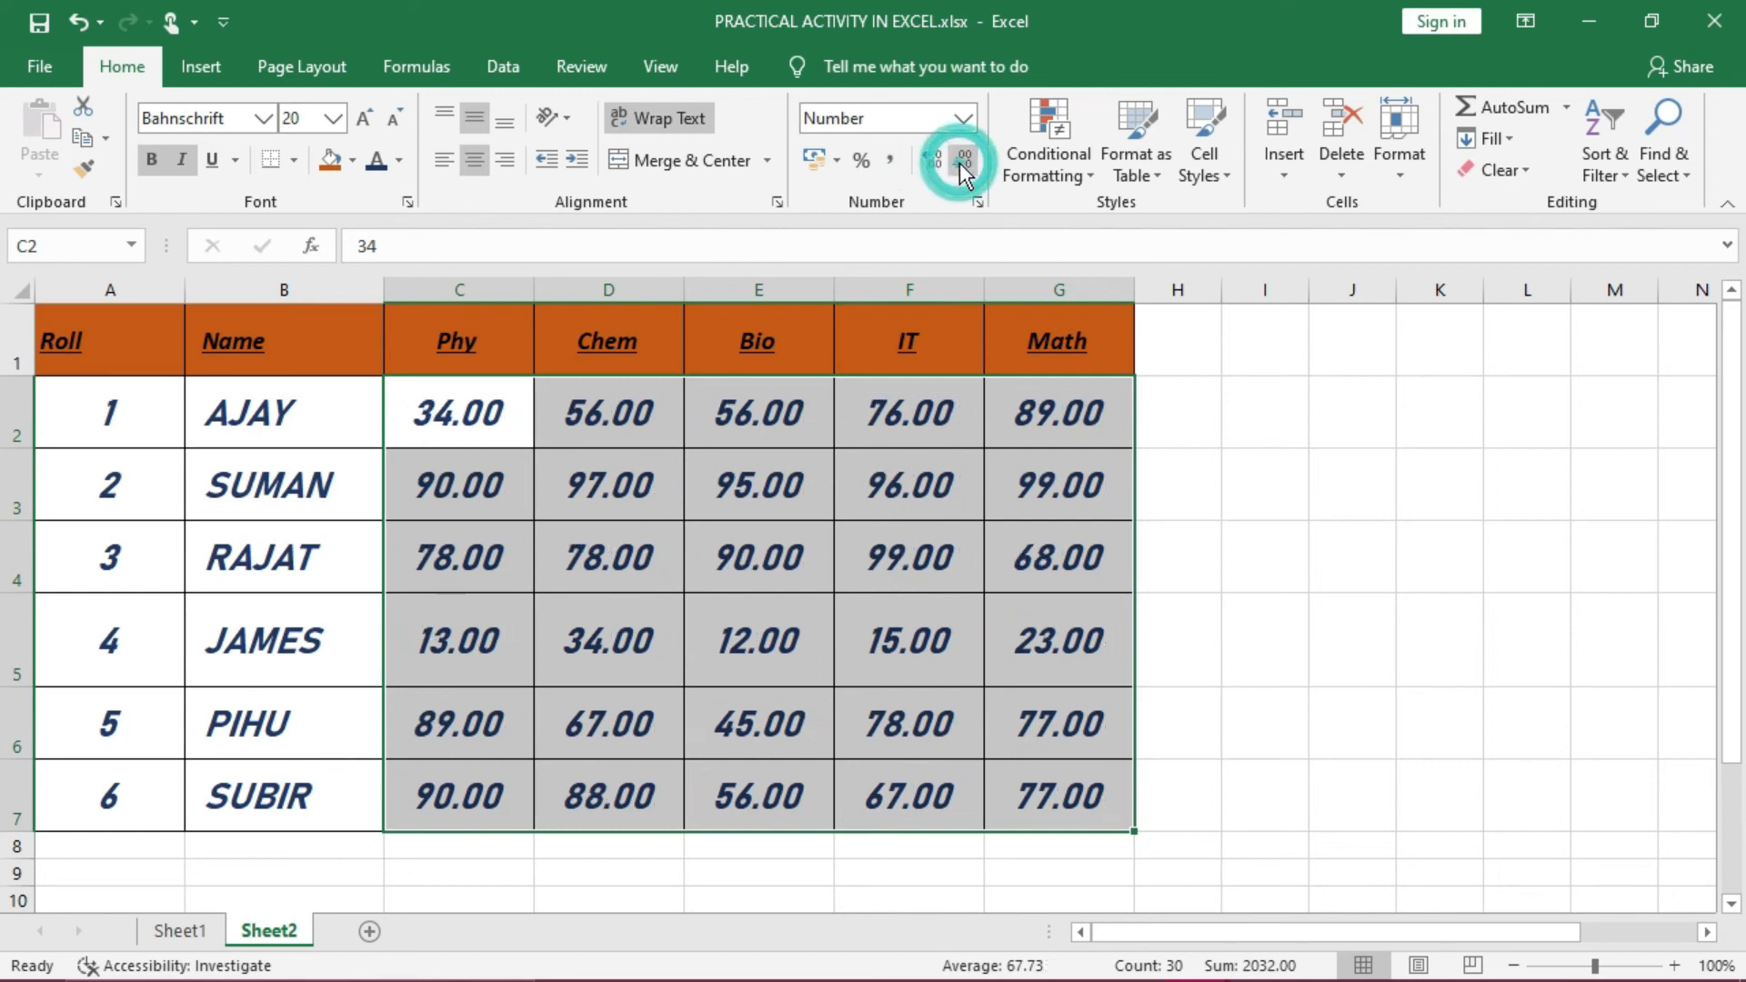
{"action": "left_click", "coordinate": [959, 162]}
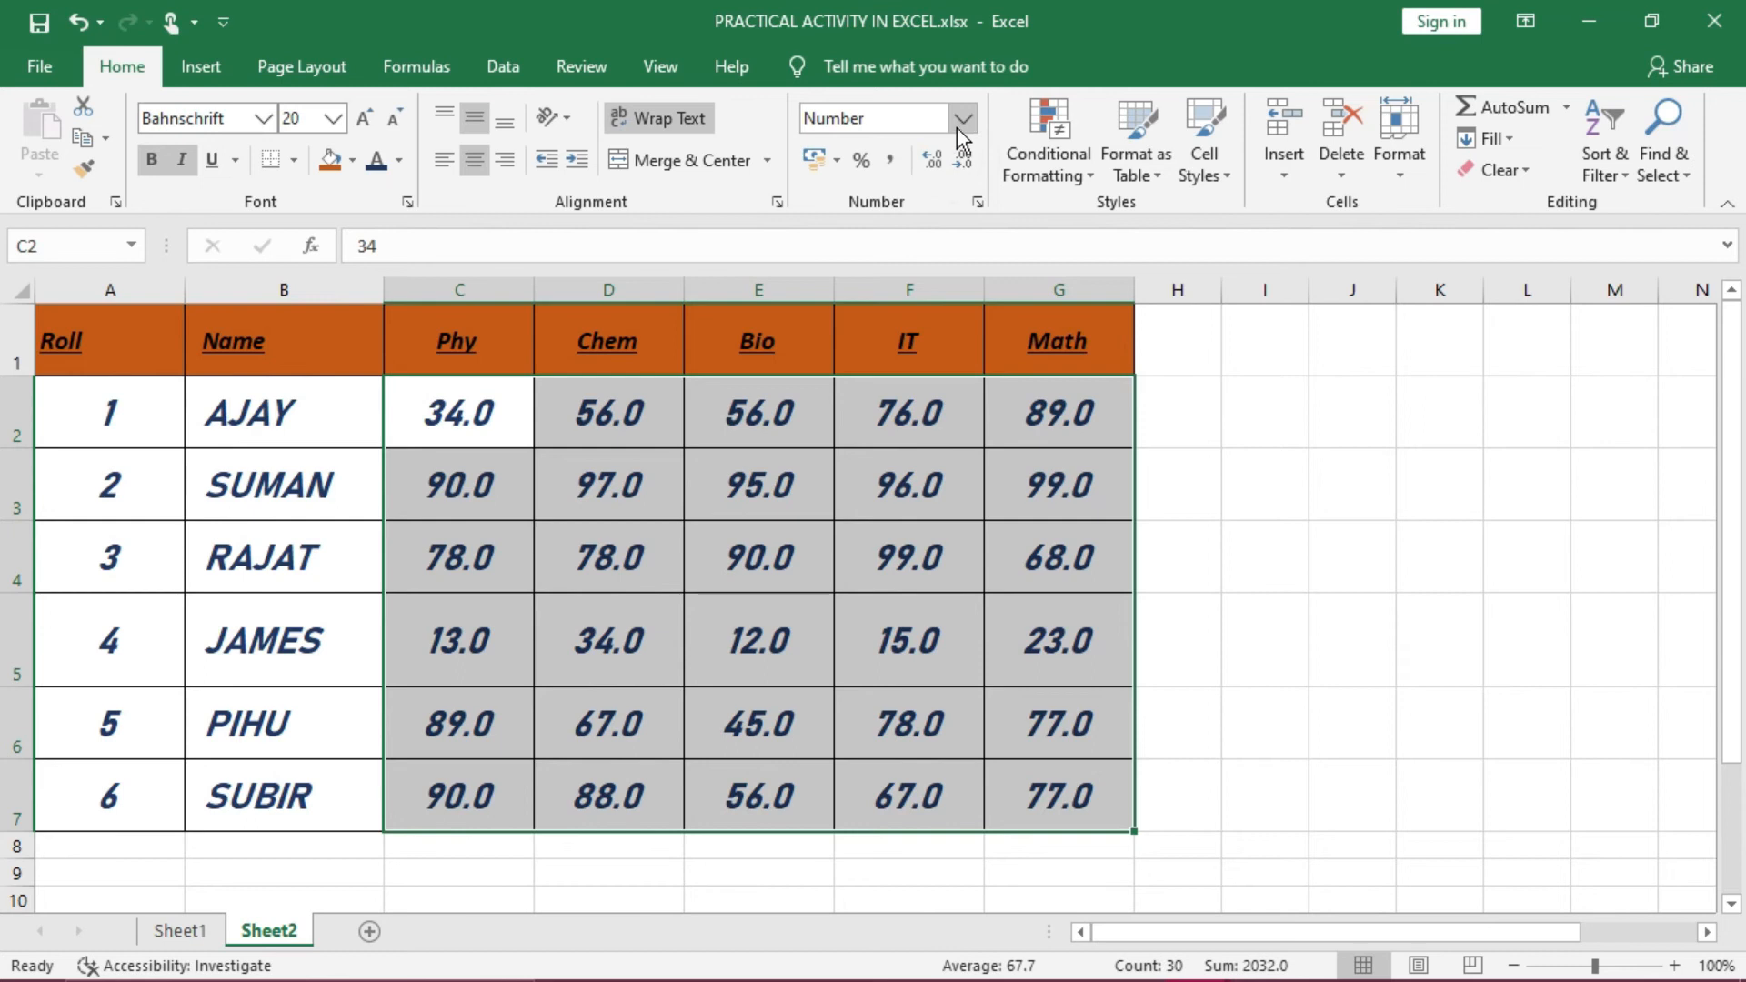
Set the Number format of the marks in C2:G7 to 2 decimal places and deselect the range
{"action": "left_click", "coordinate": [961, 120]}
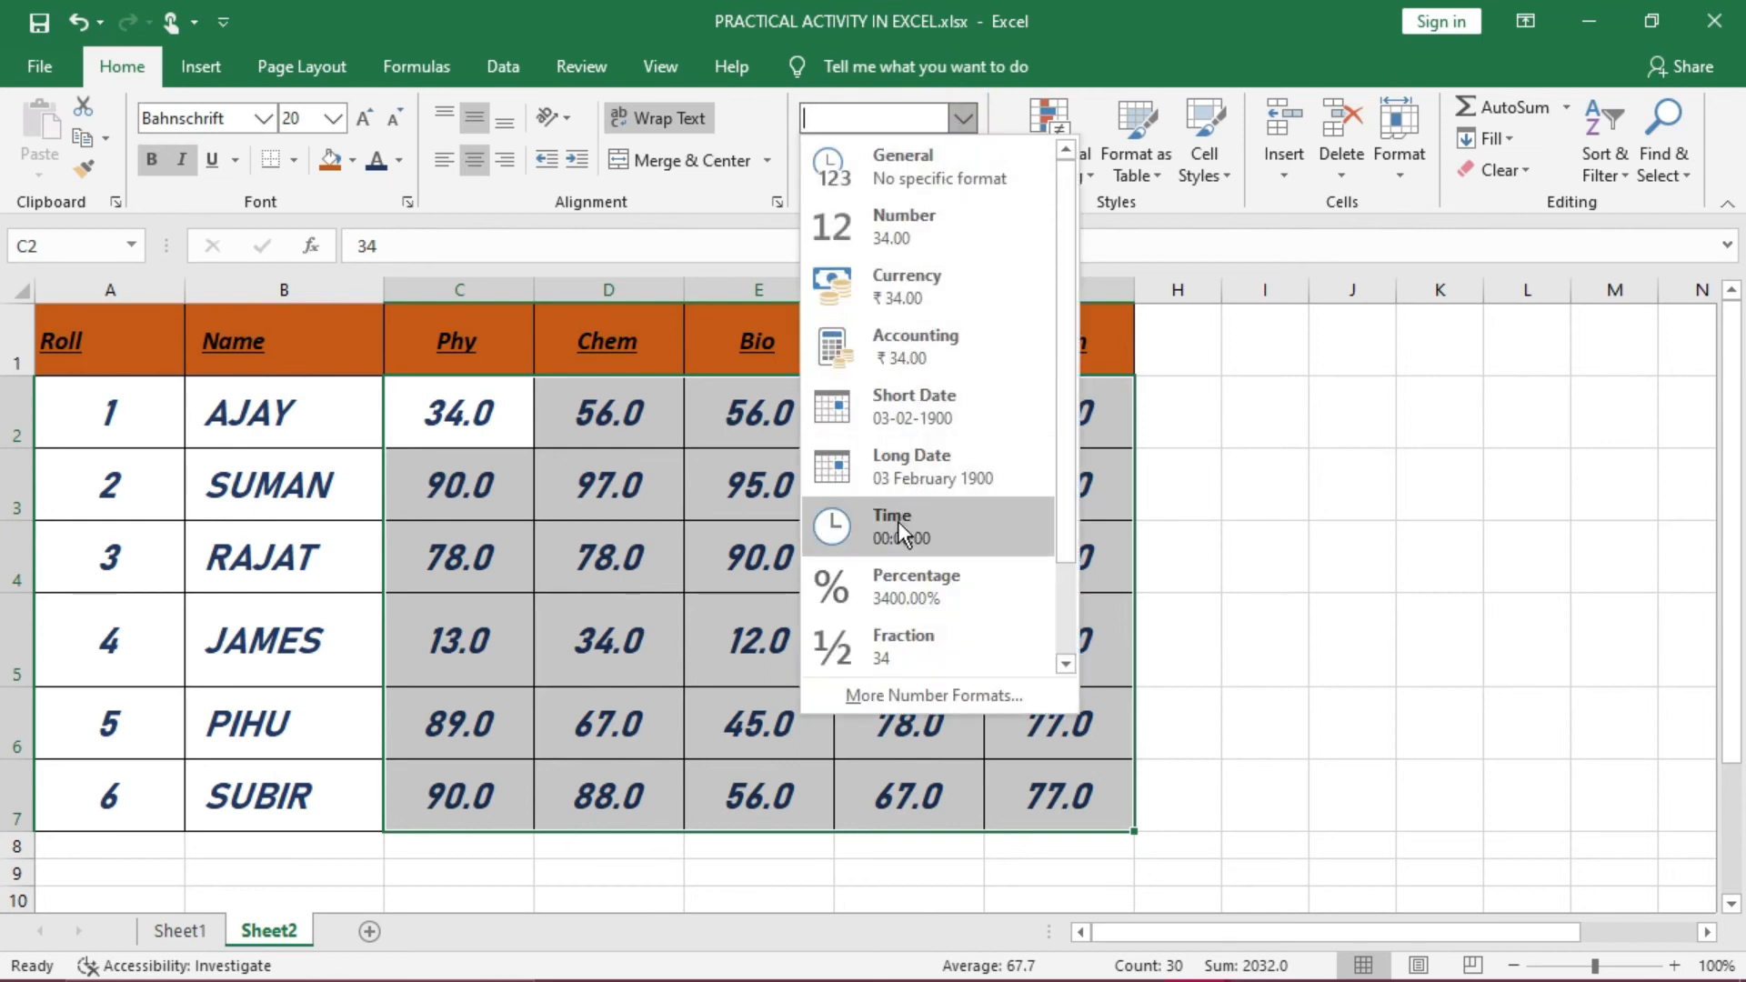
{"action": "left_click", "coordinate": [1396, 200]}
{"action": "left_click", "coordinate": [1407, 171]}
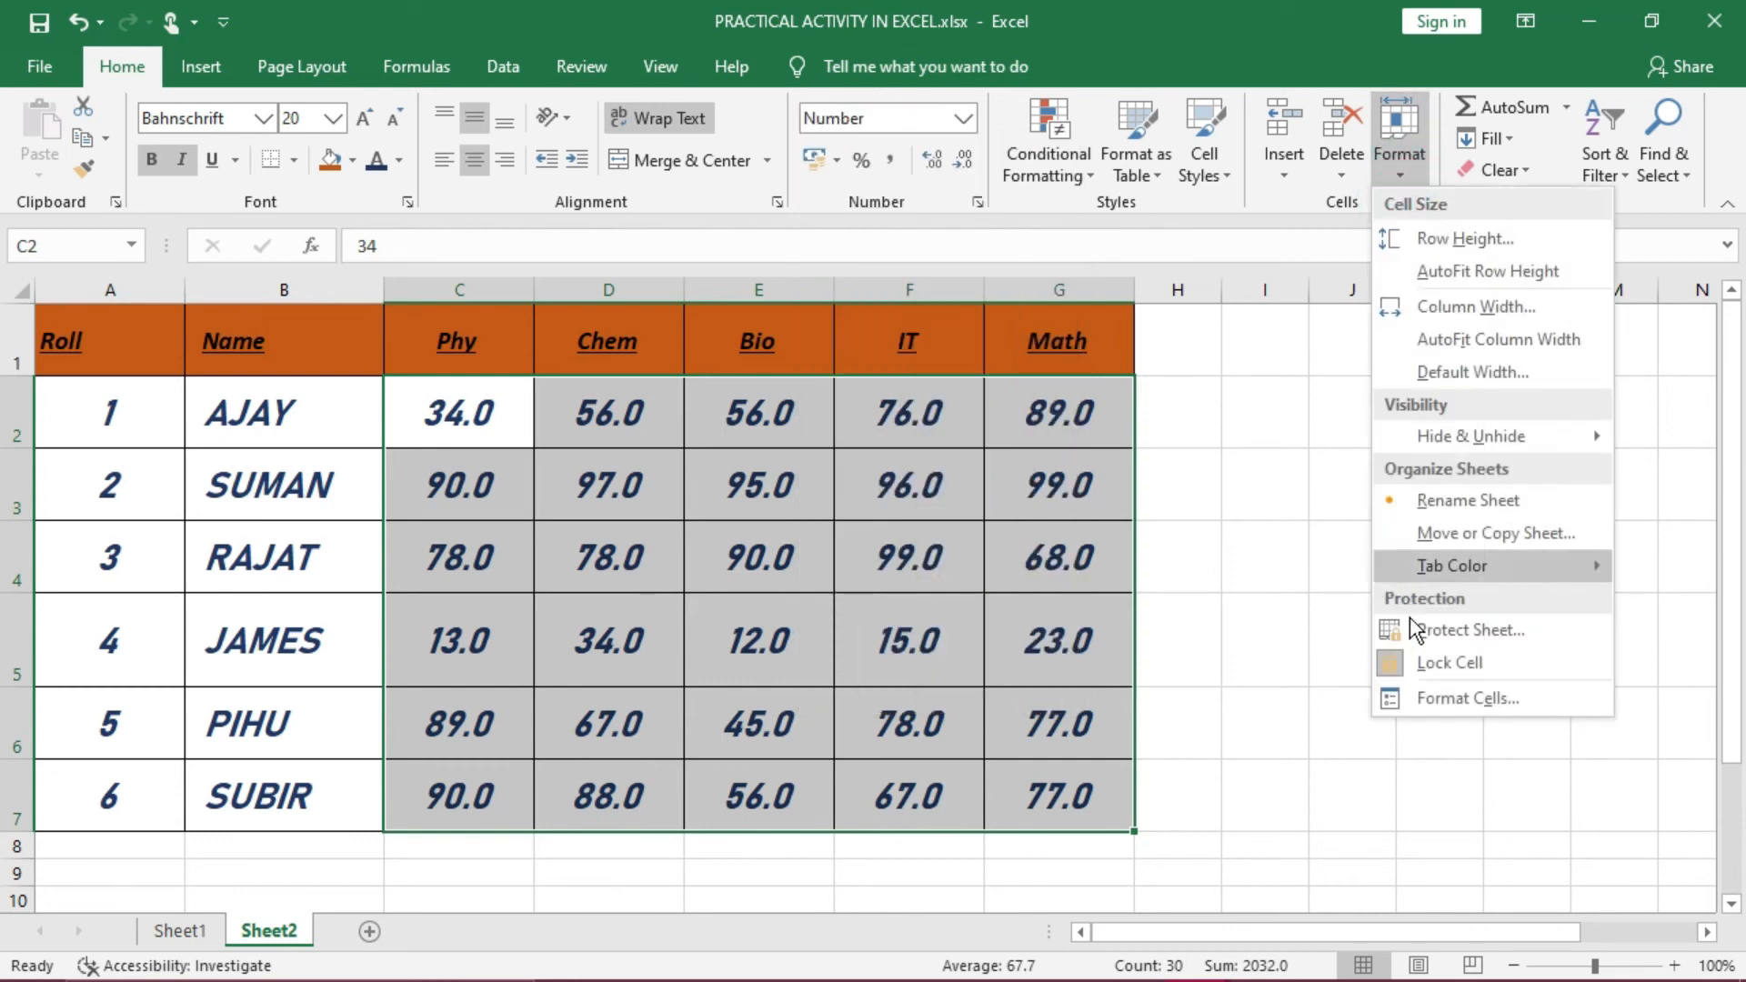
{"action": "left_click", "coordinate": [1334, 583]}
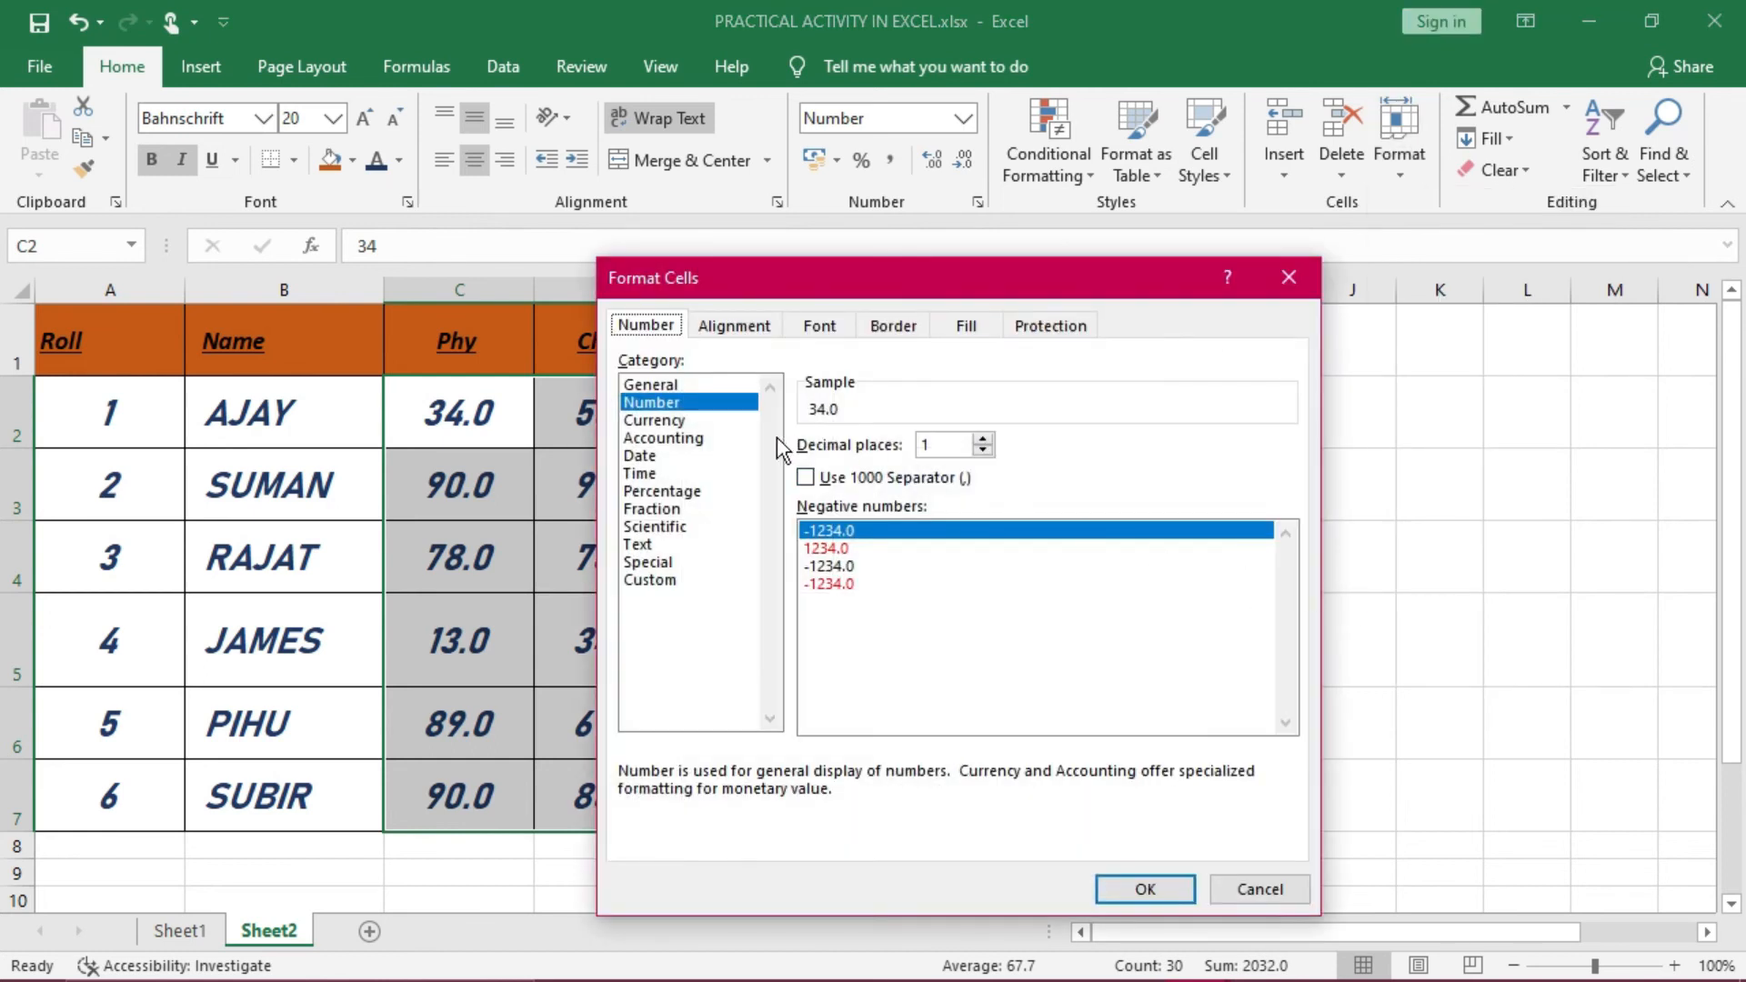
{"action": "left_click", "coordinate": [982, 441]}
{"action": "left_click", "coordinate": [1121, 882]}
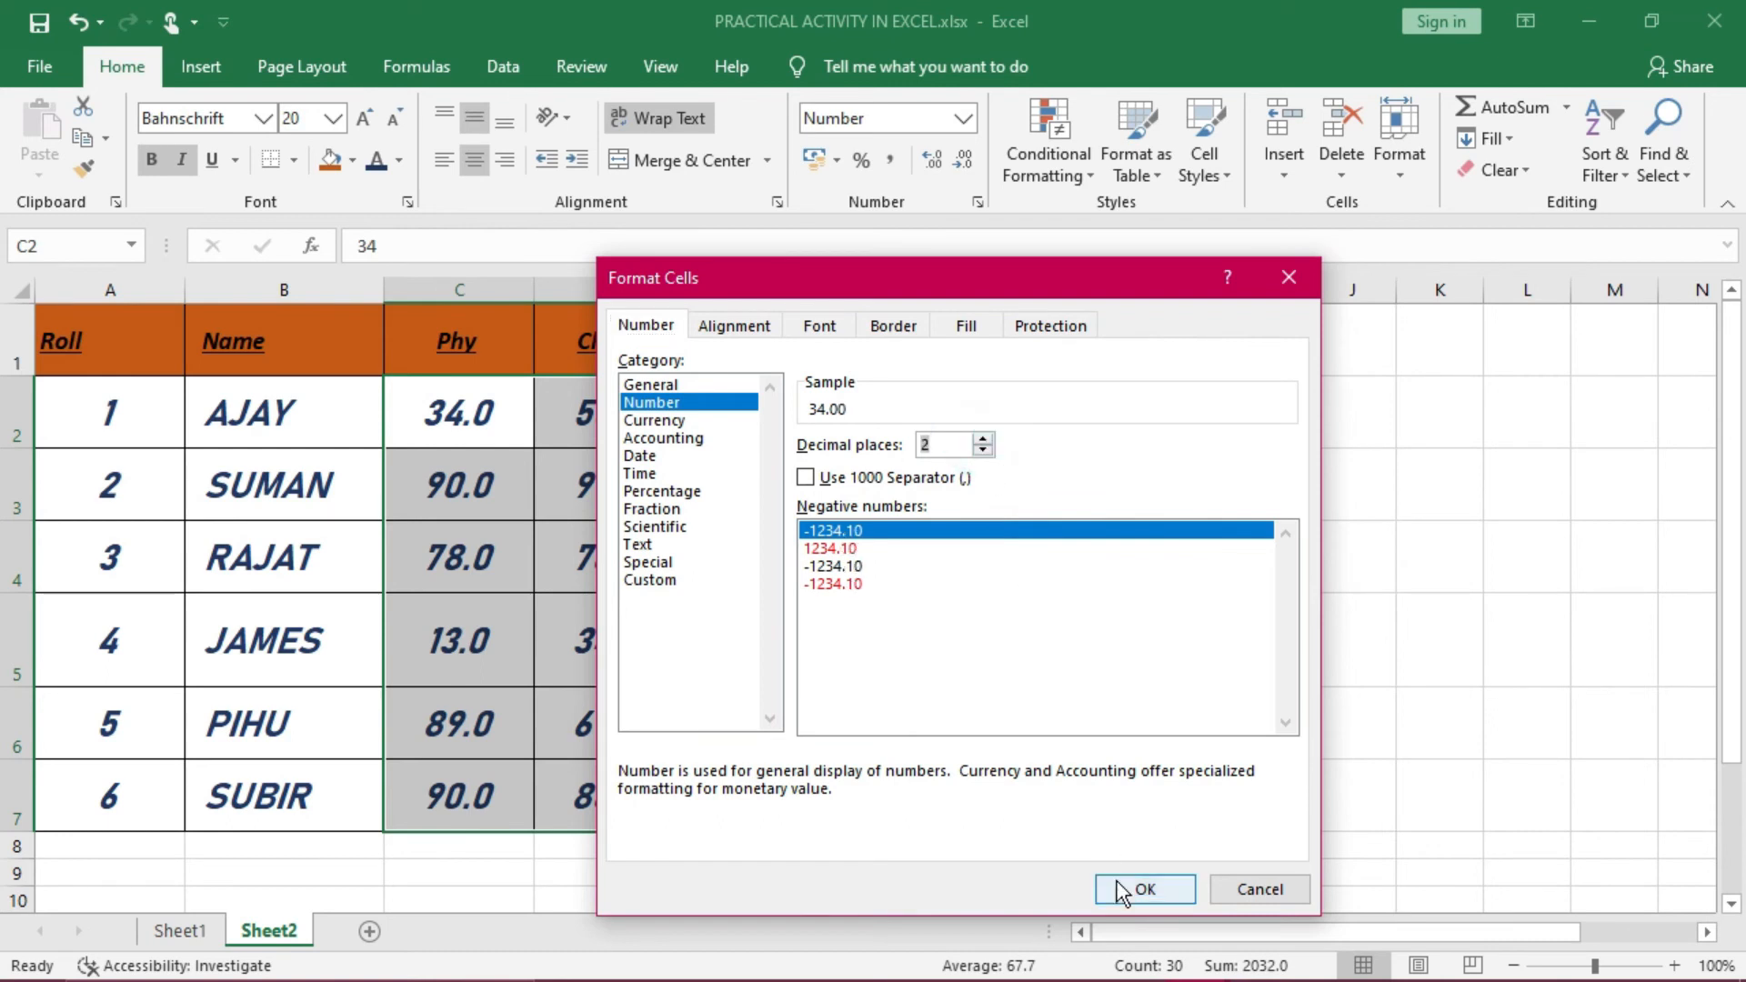
{"action": "left_click", "coordinate": [1256, 636]}
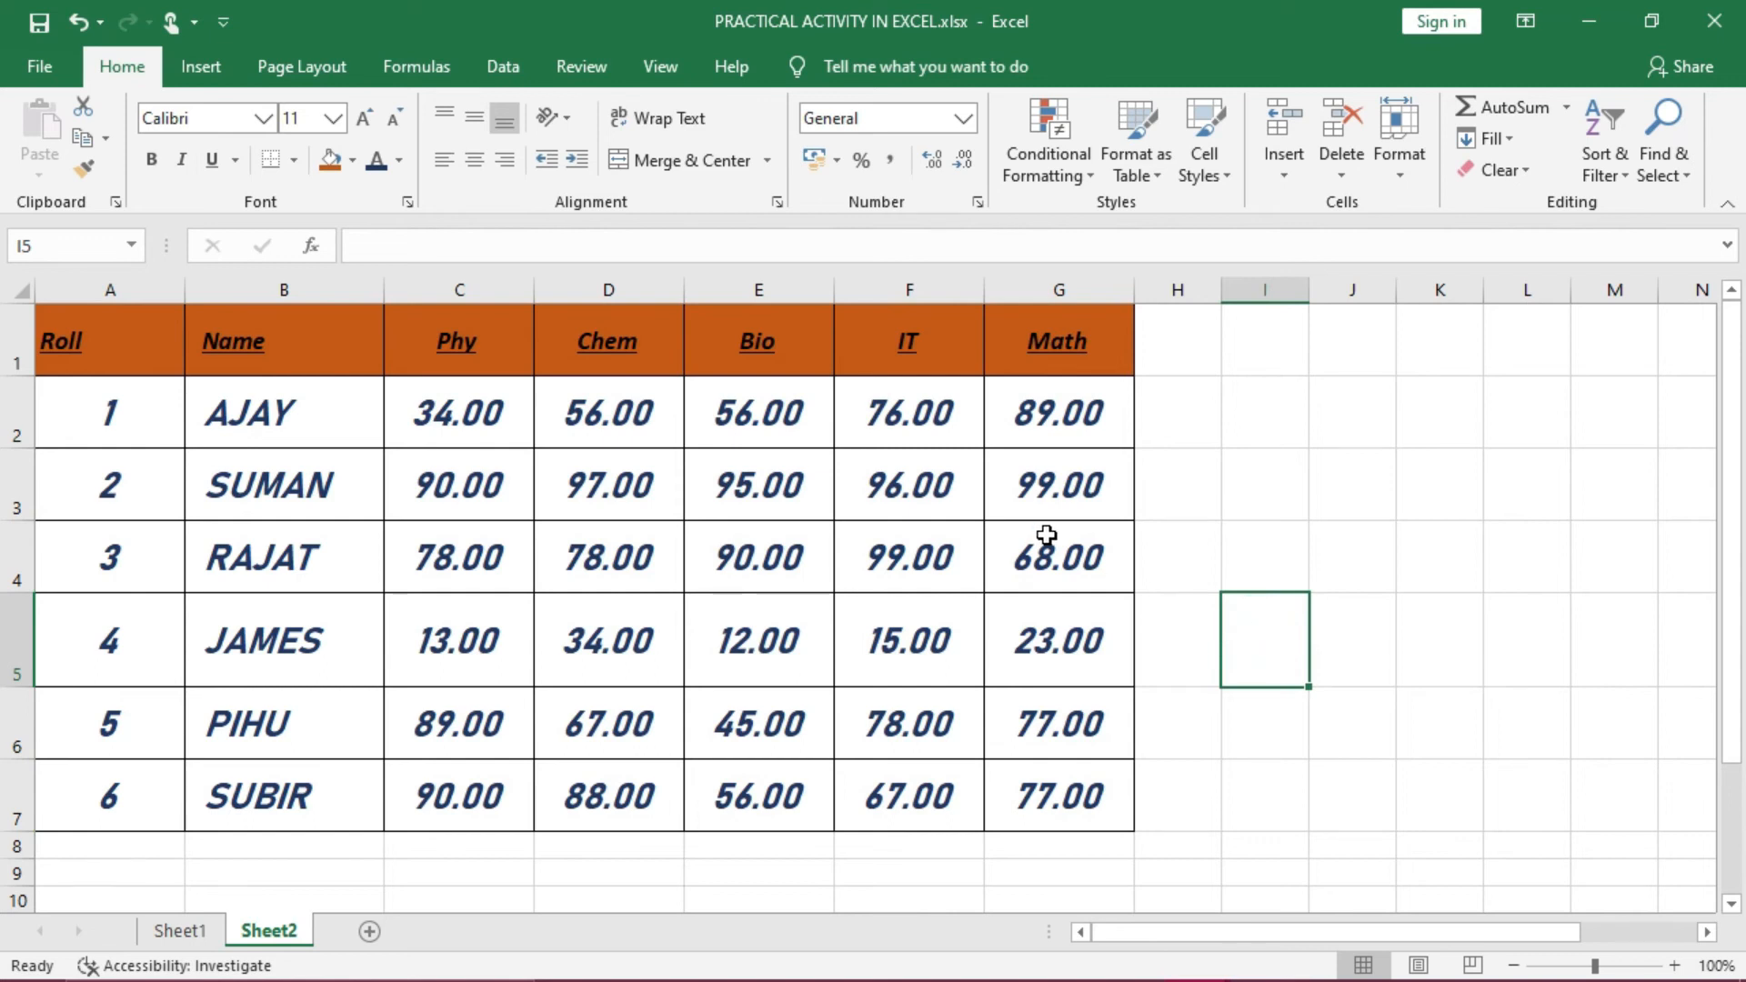
Try a text orientation of -51 degrees for the names in B2:B7 and discard the change
{"action": "left_click_drag", "start_coordinate": [312, 416], "coordinate": [296, 772]}
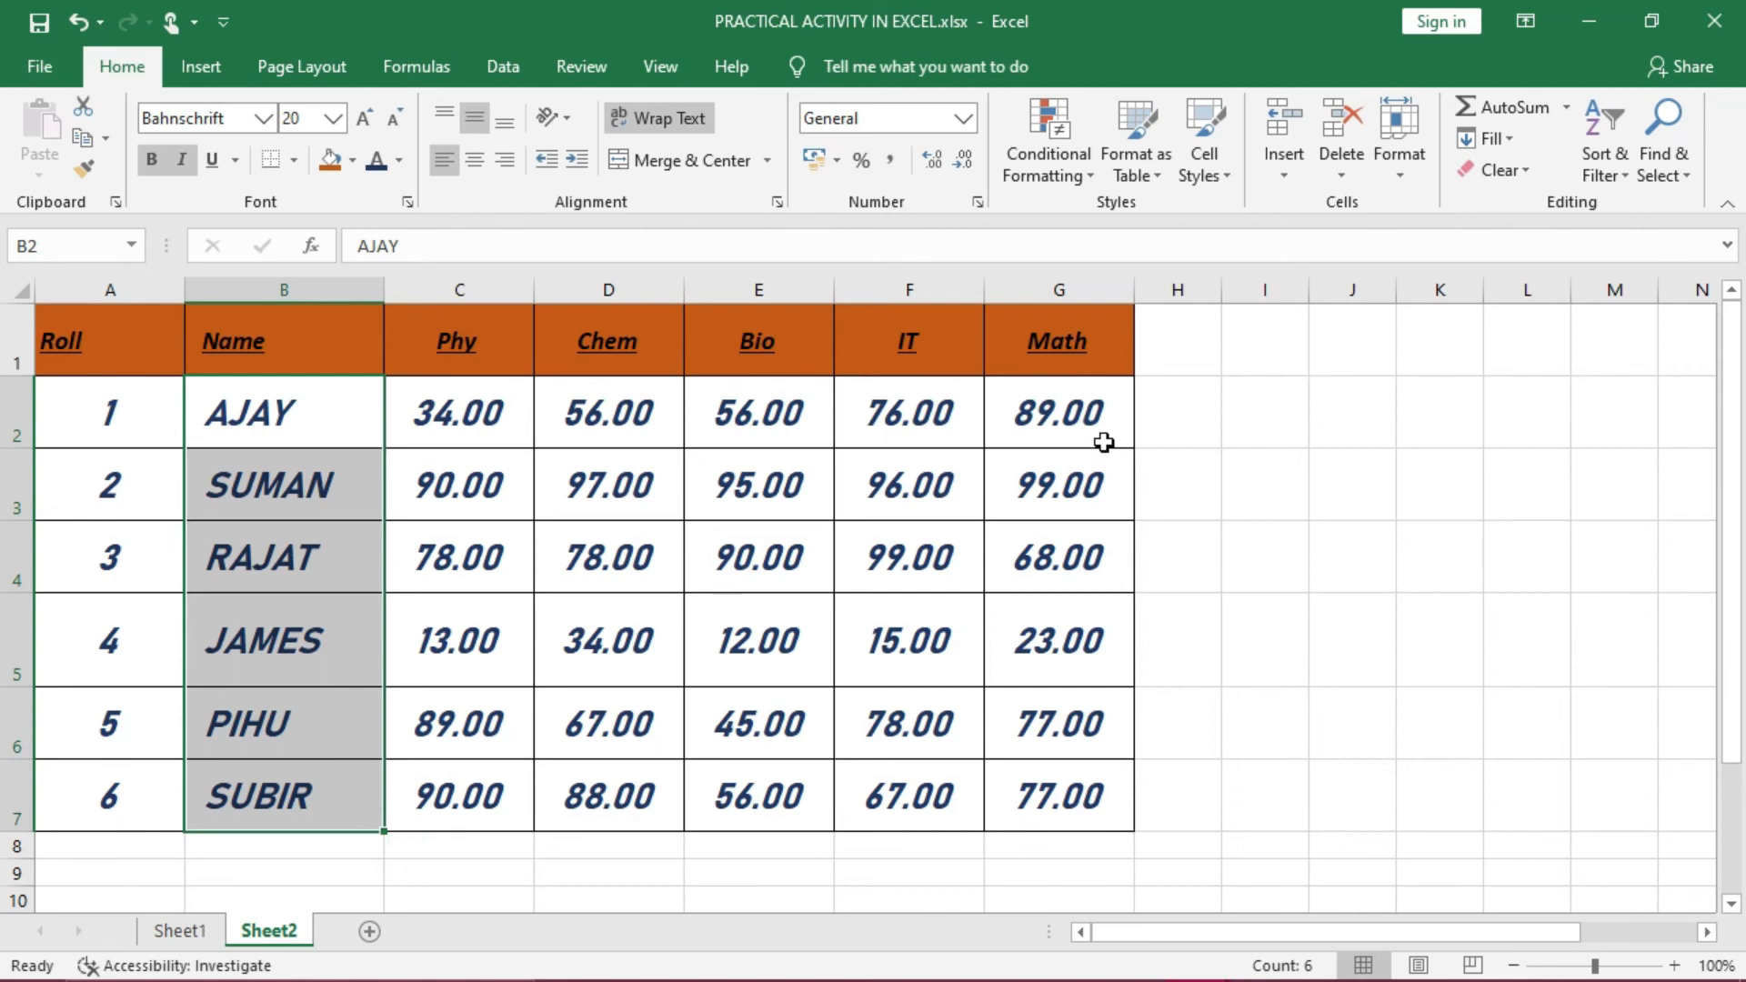
{"action": "left_click", "coordinate": [1395, 178]}
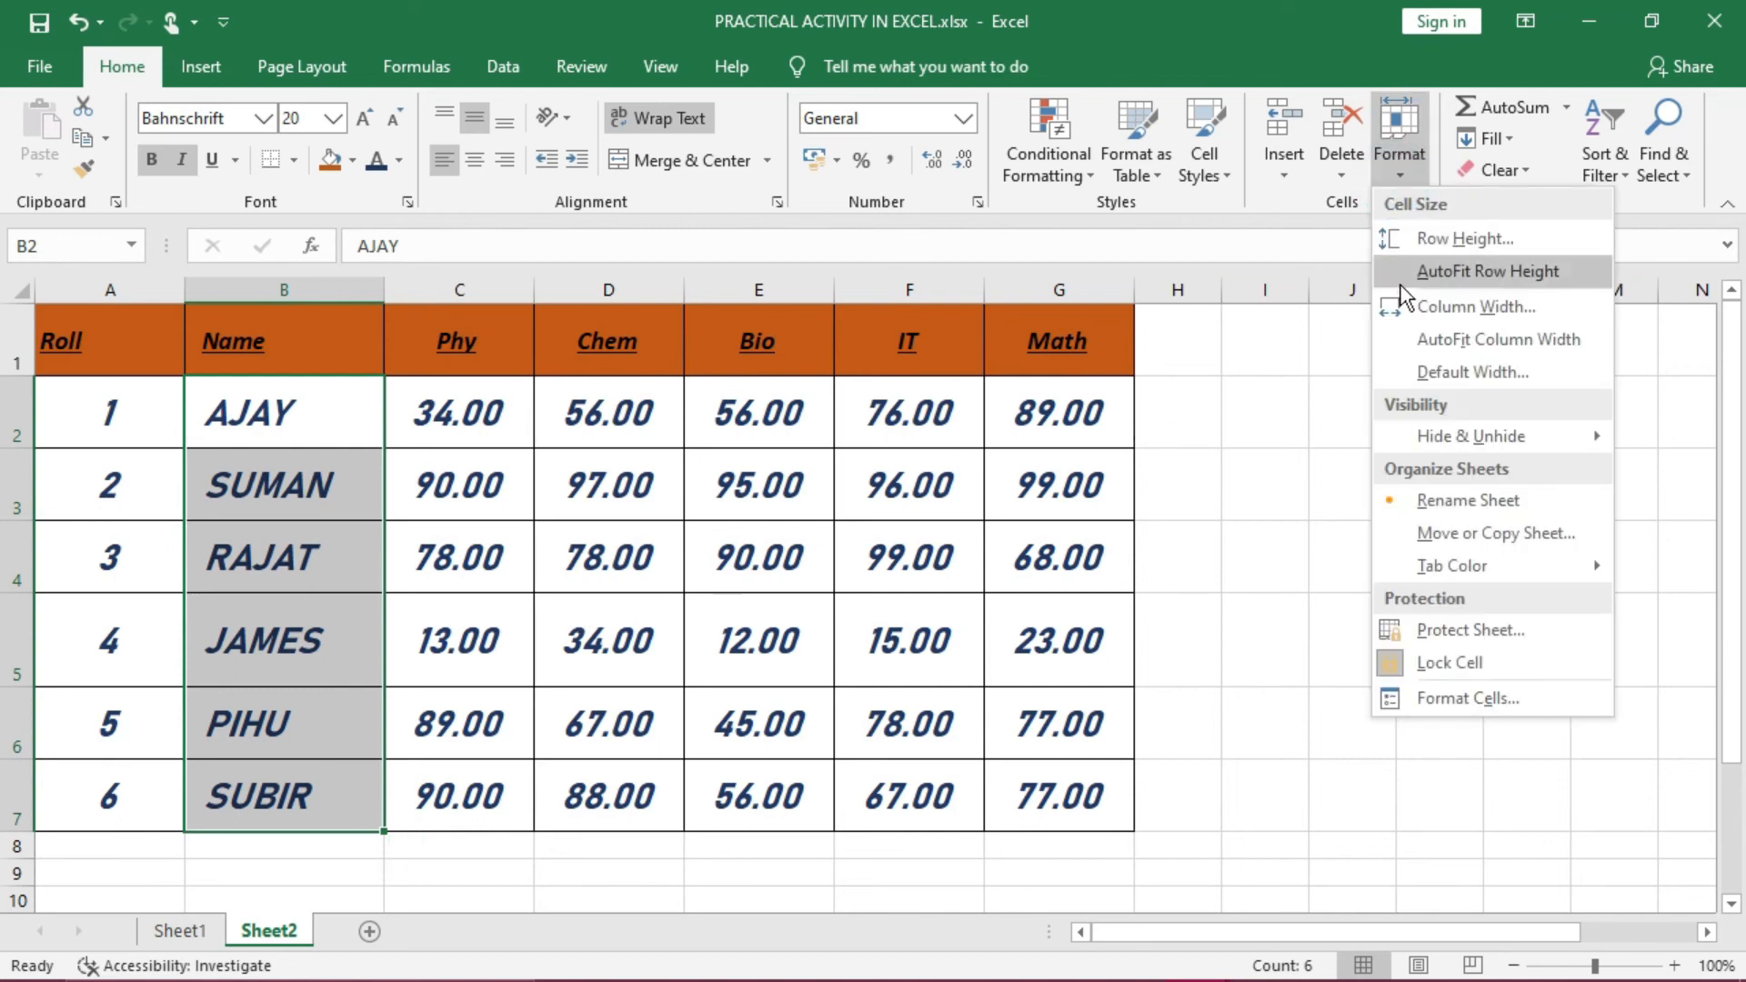
{"action": "left_click", "coordinate": [1460, 700]}
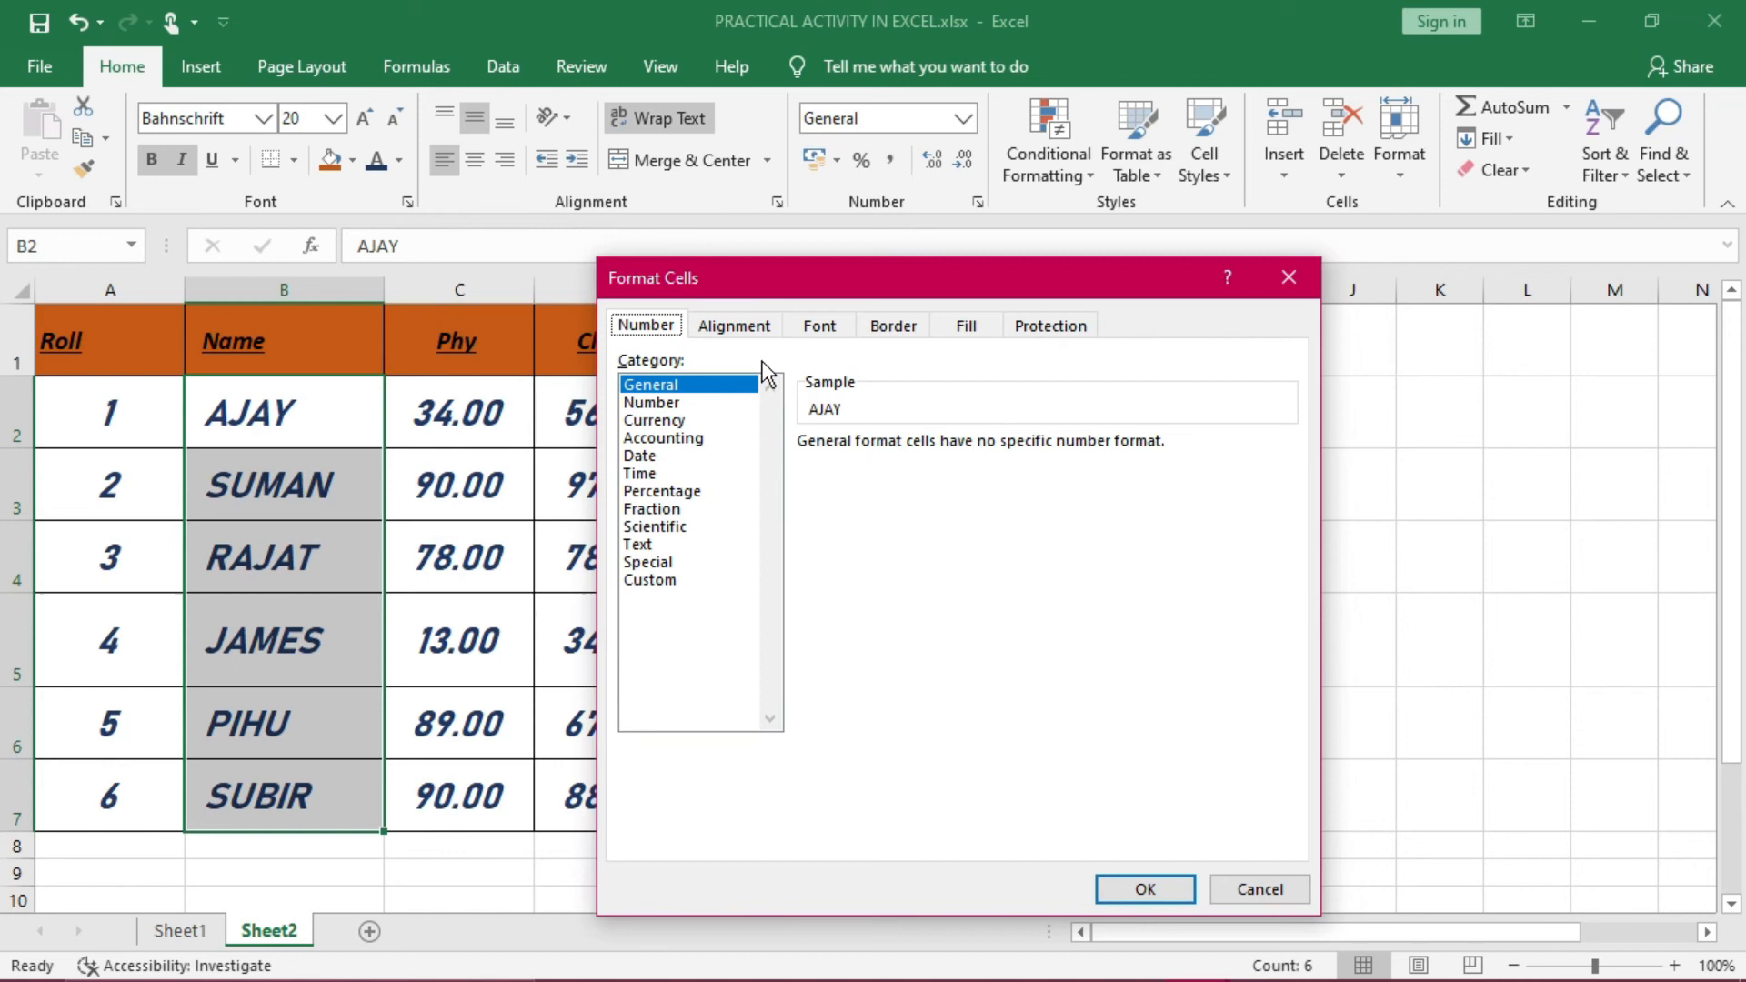
{"action": "left_click", "coordinate": [751, 325]}
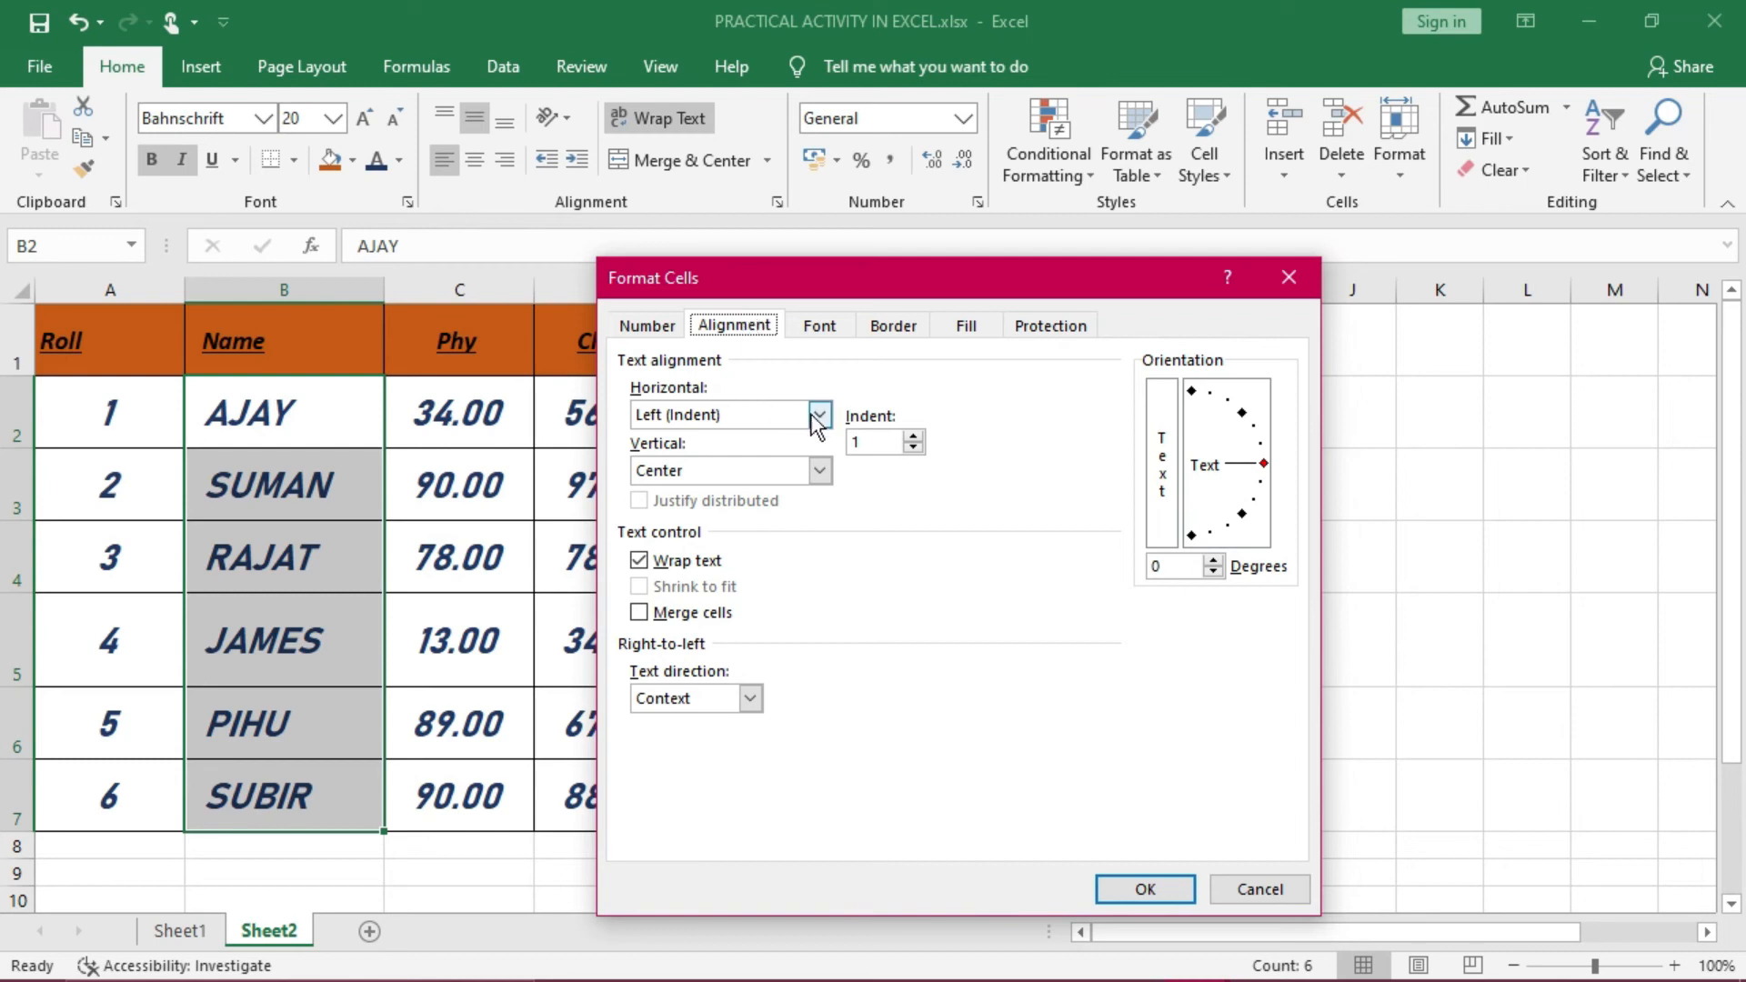
{"action": "left_click", "coordinate": [1220, 498]}
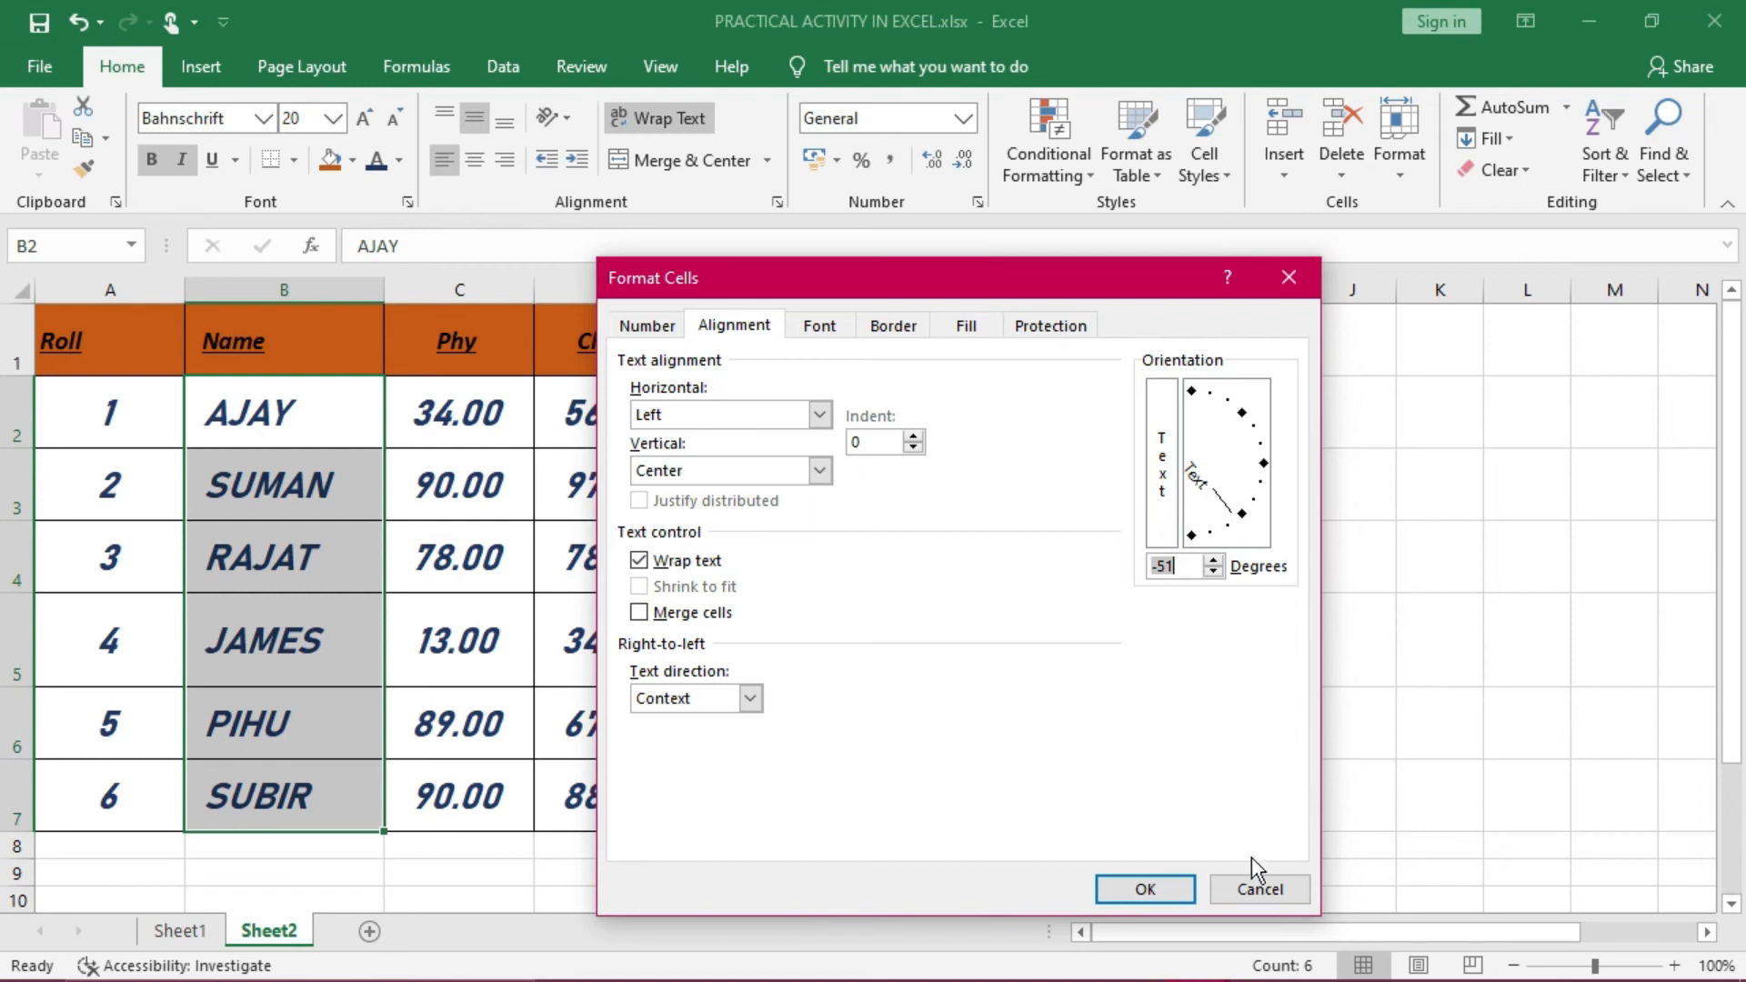
{"action": "left_click", "coordinate": [1252, 892]}
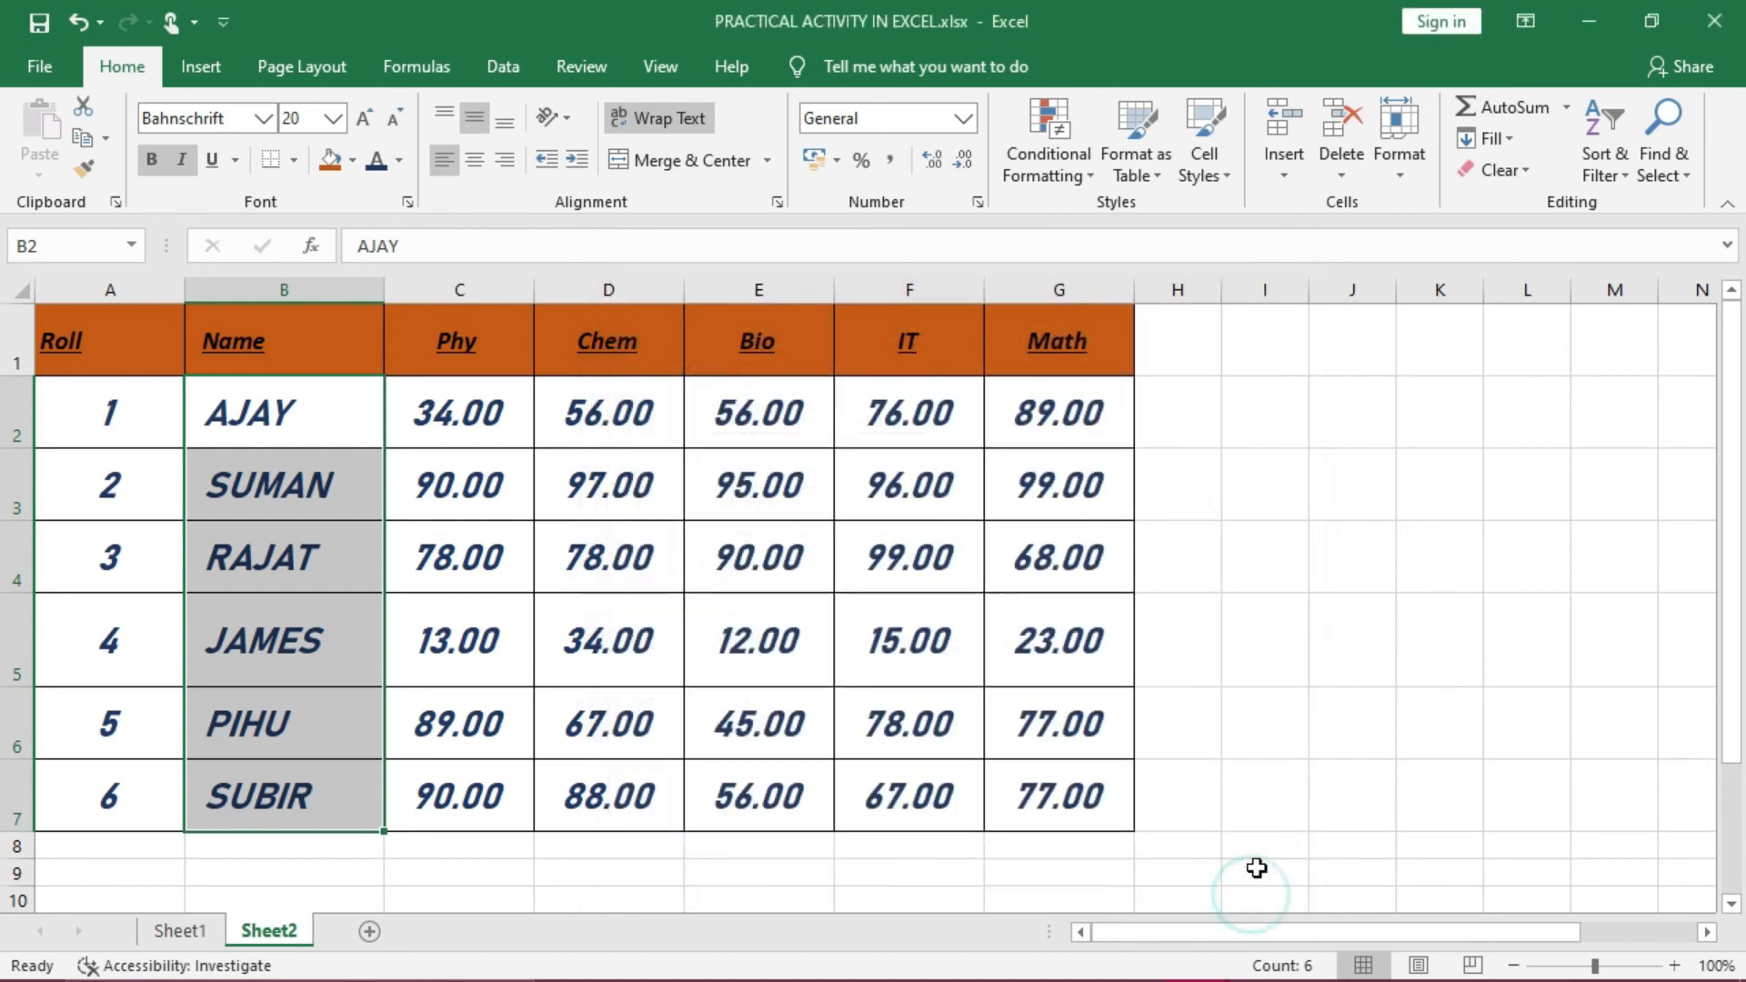
Try the vertical stacked text orientation on the names in B2:B7 with a taller row 2, and undo both changes
{"action": "left_click", "coordinate": [1401, 167]}
{"action": "left_click", "coordinate": [1450, 701]}
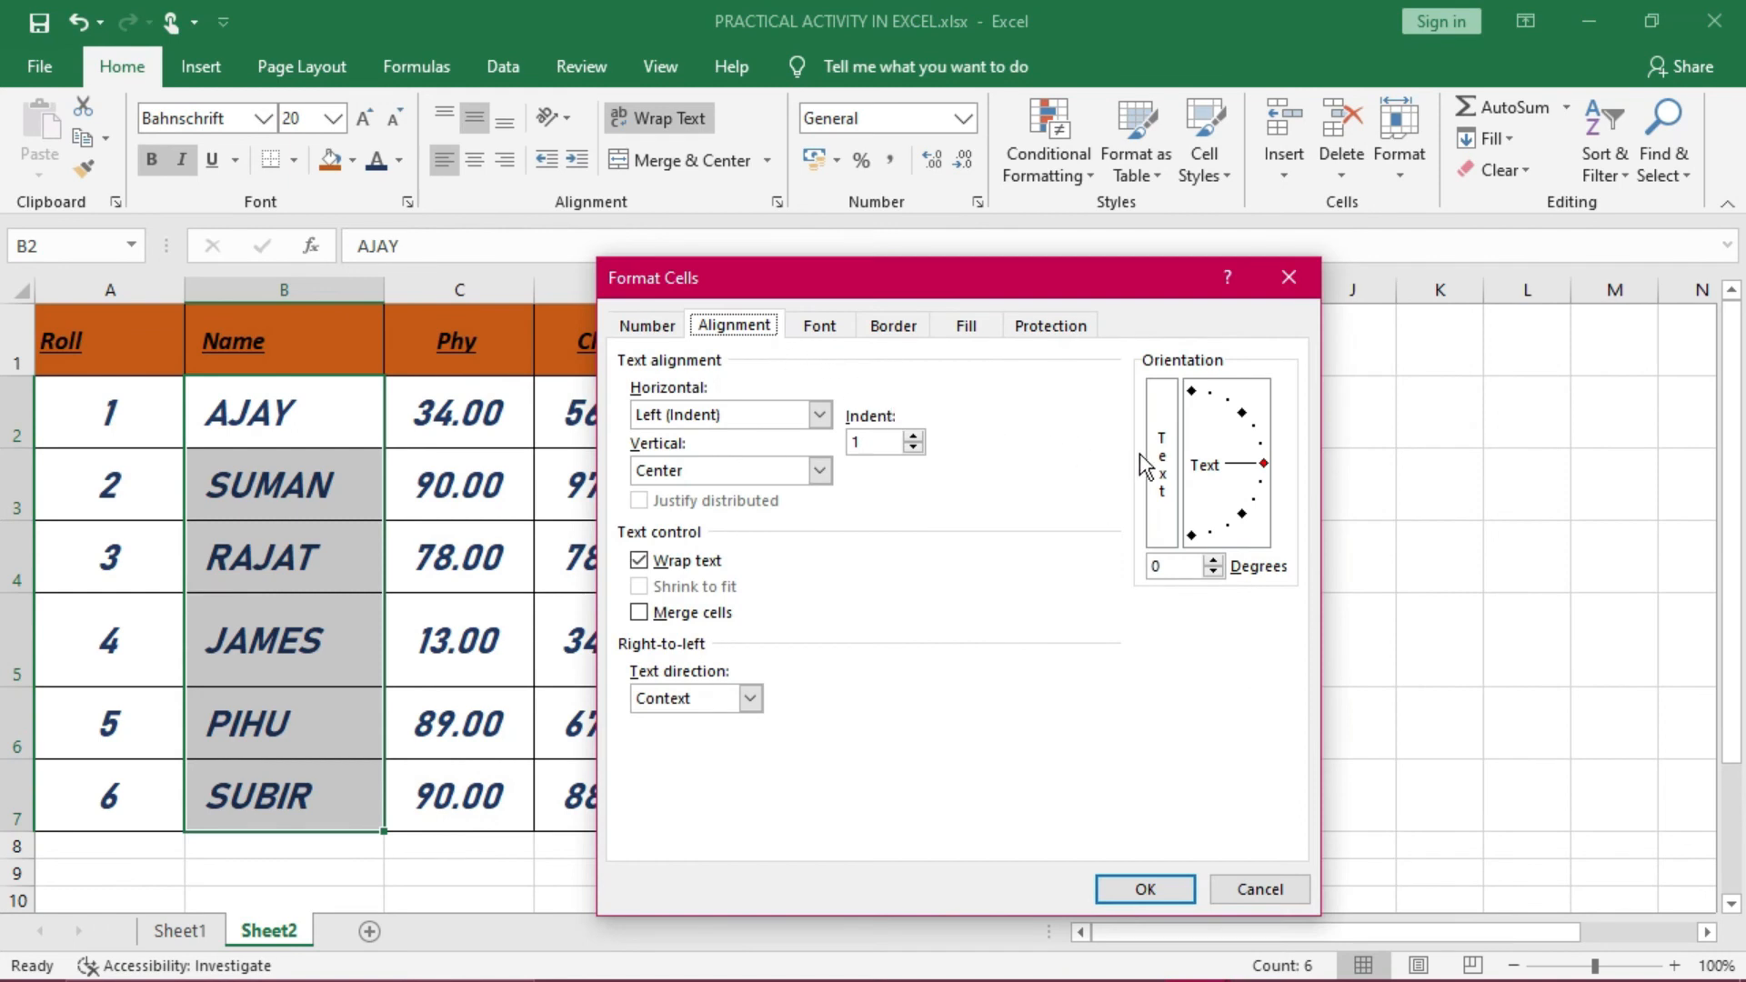
{"action": "left_click", "coordinate": [1155, 459]}
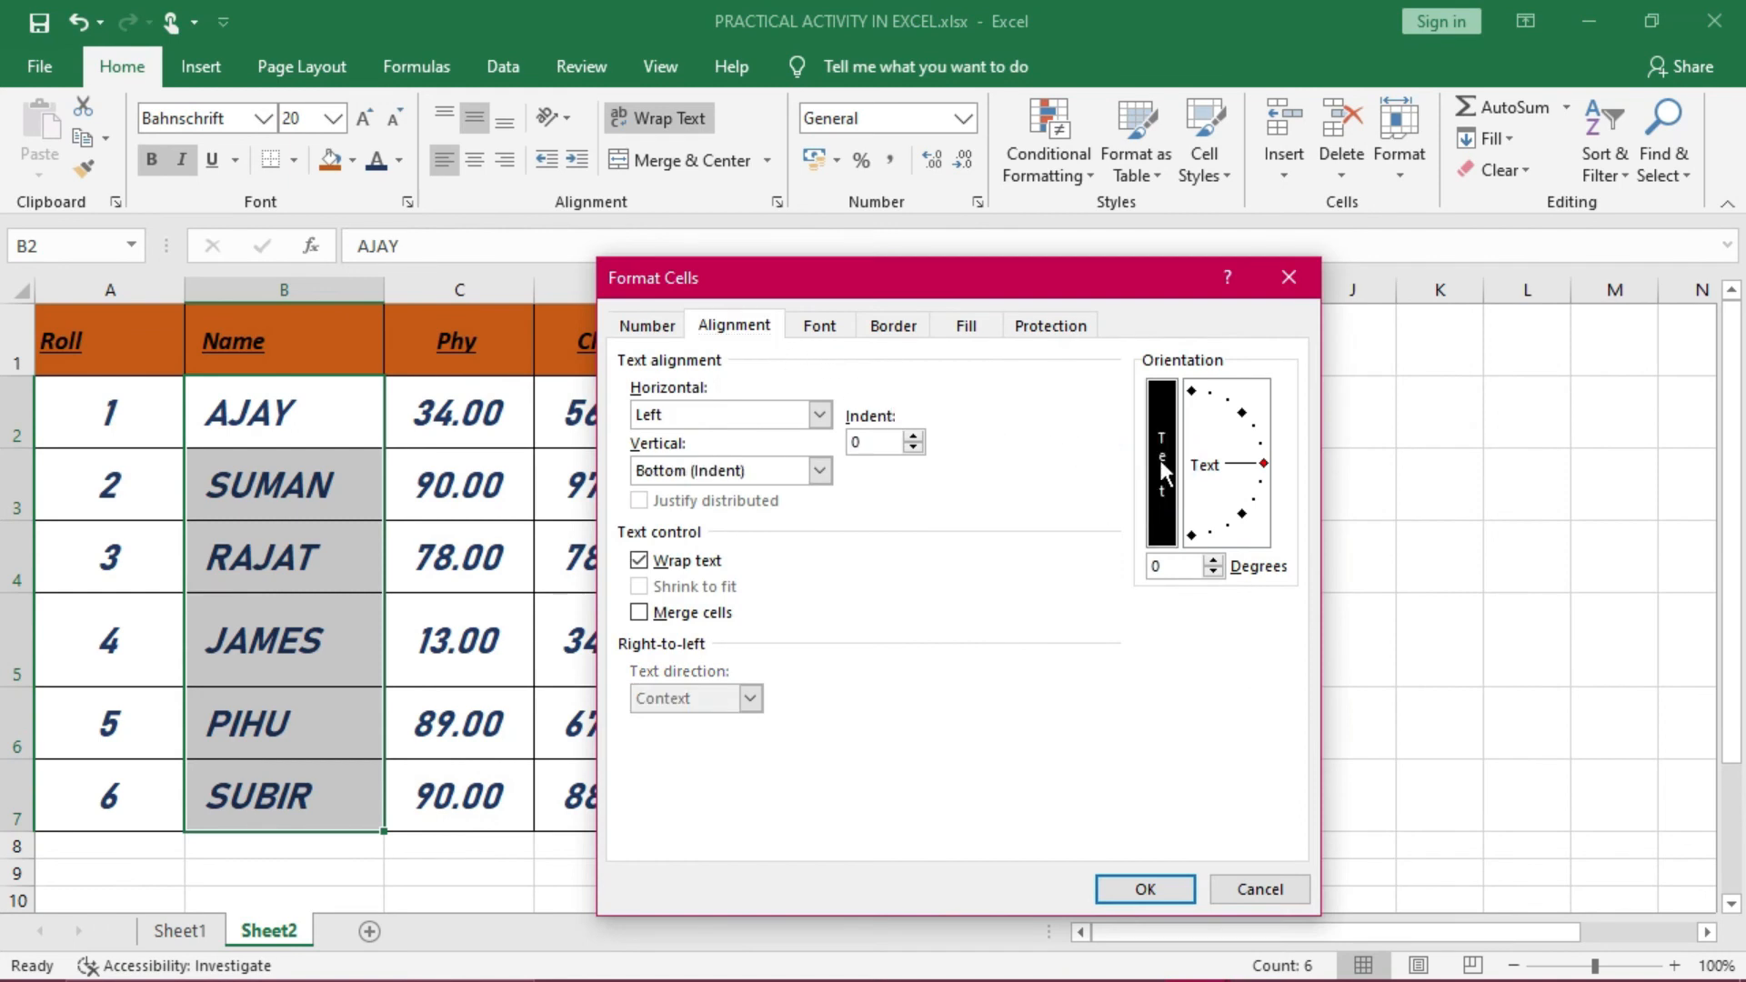
{"action": "left_click", "coordinate": [1146, 877]}
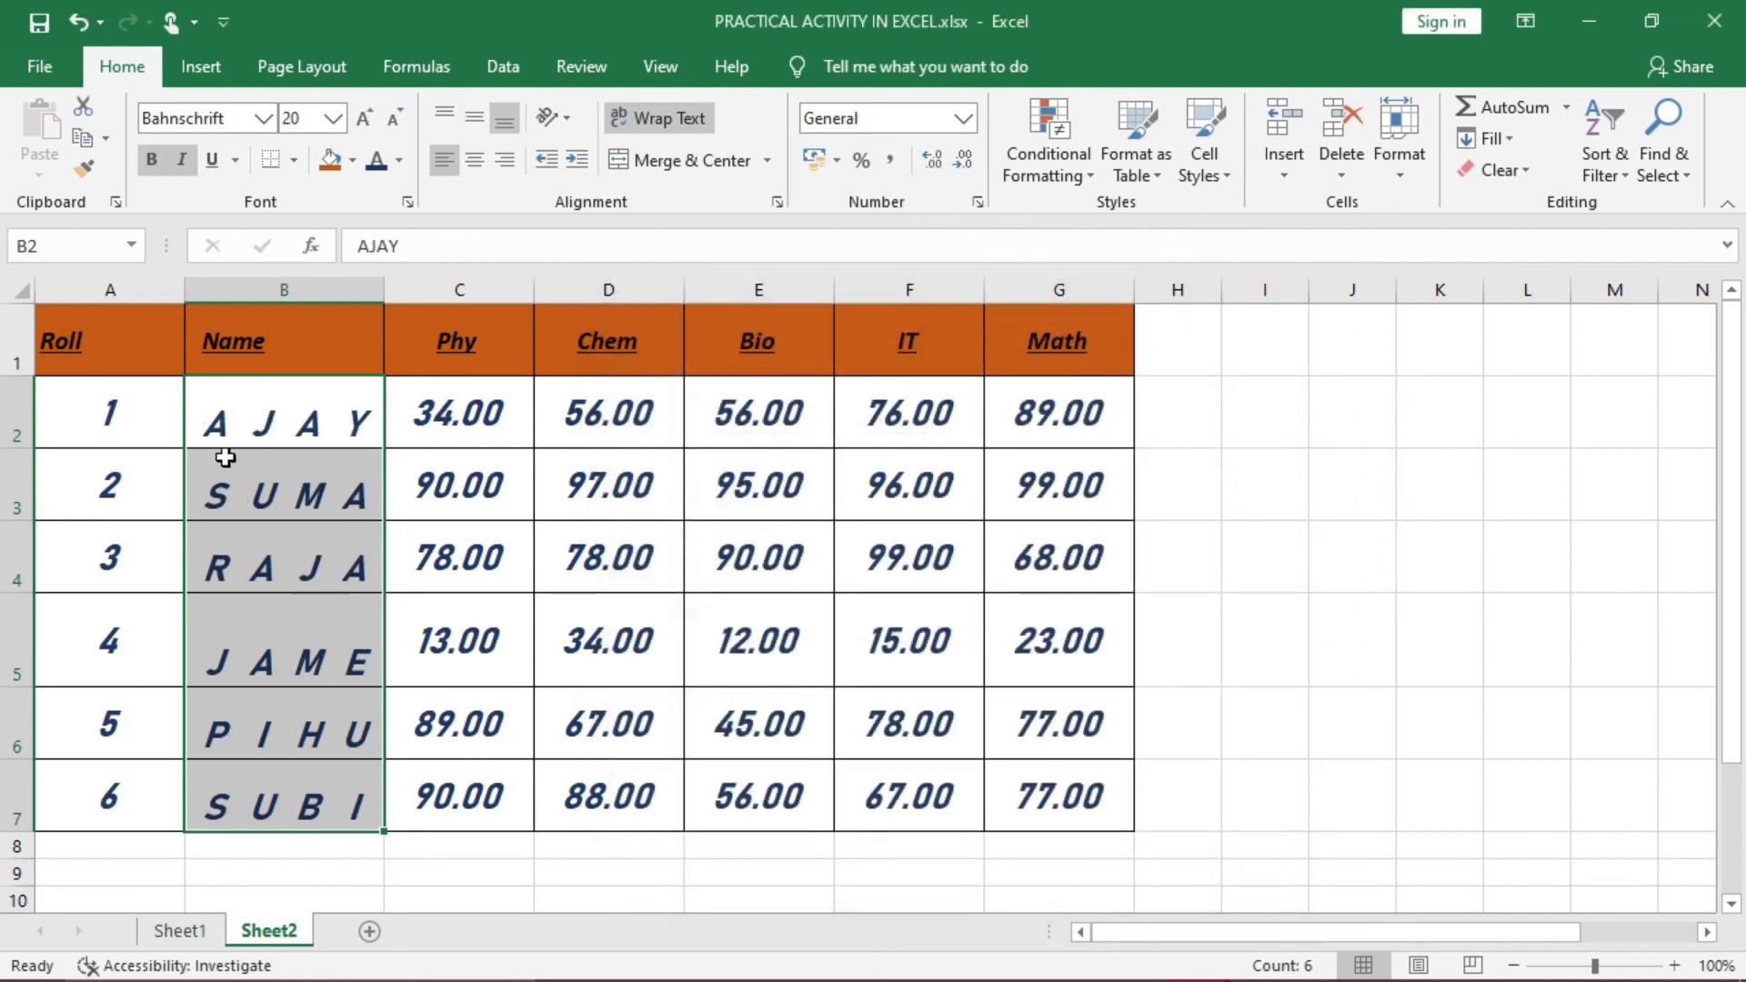
{"action": "left_click_drag", "start_coordinate": [18, 448], "coordinate": [55, 644]}
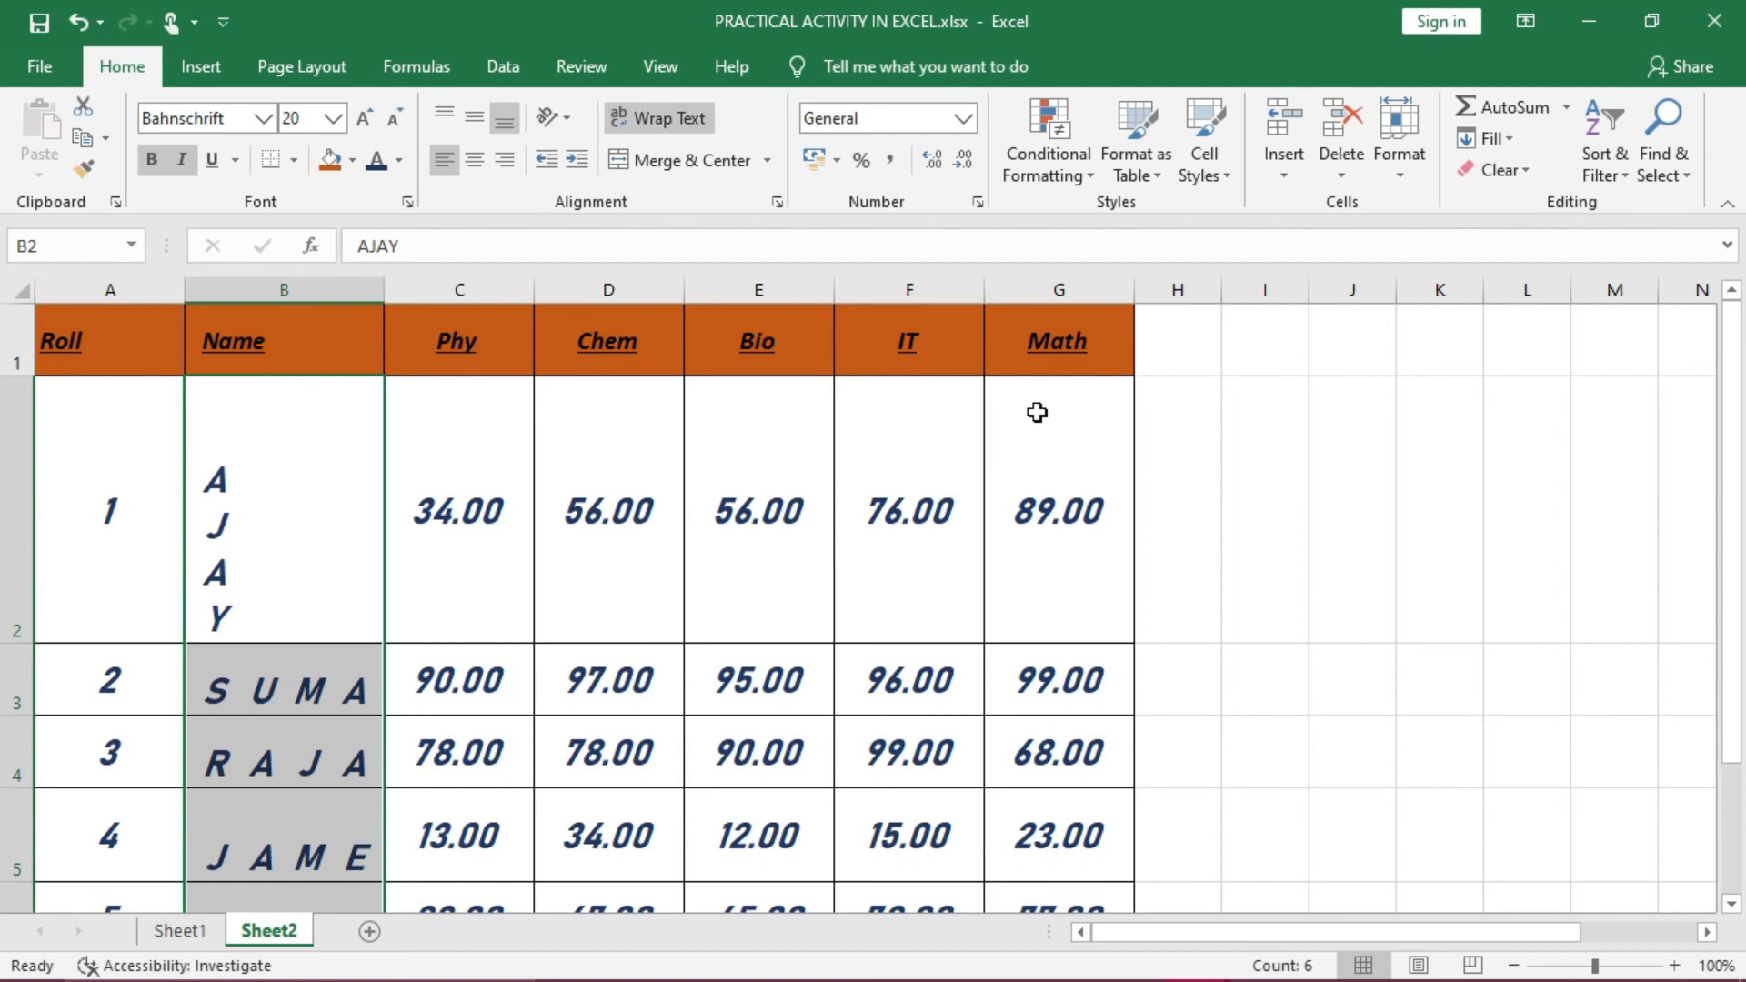
{"action": "key", "text": "ctrl+z"}
{"action": "key", "text": "ctrl+z"}
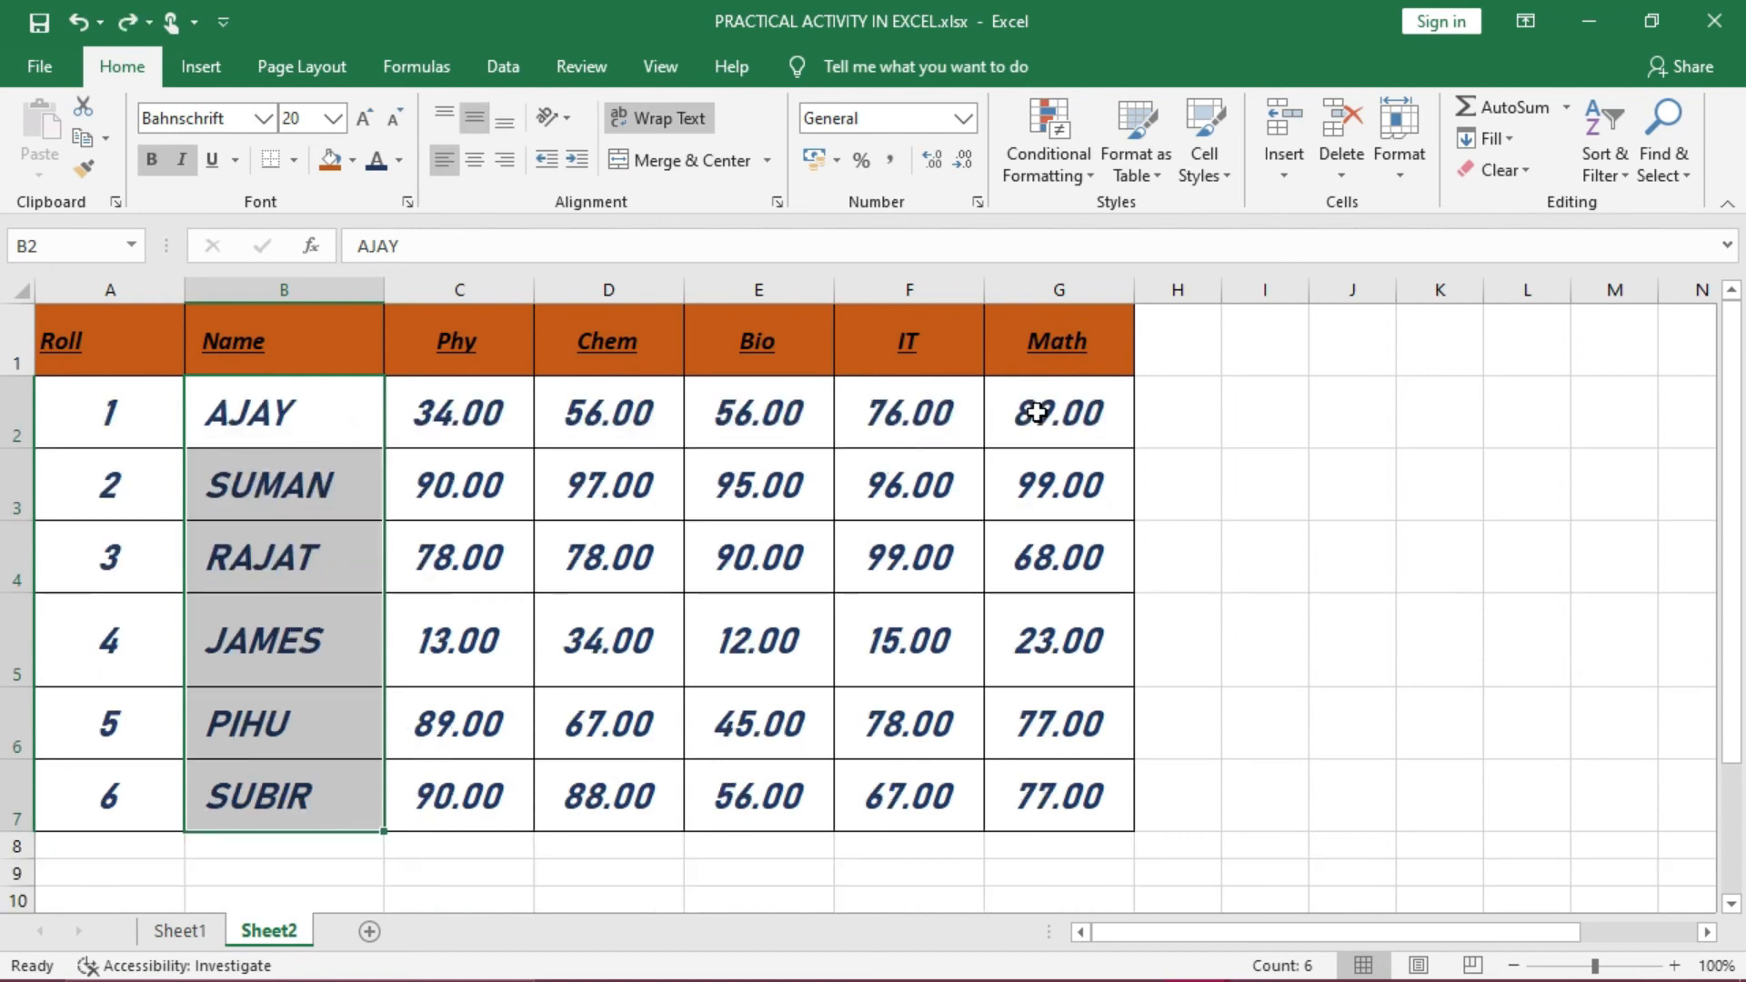
Step the text orientation of the names in B2:B7 up to a positive angle and down to -14 degrees, and apply it
{"action": "left_click", "coordinate": [1408, 173]}
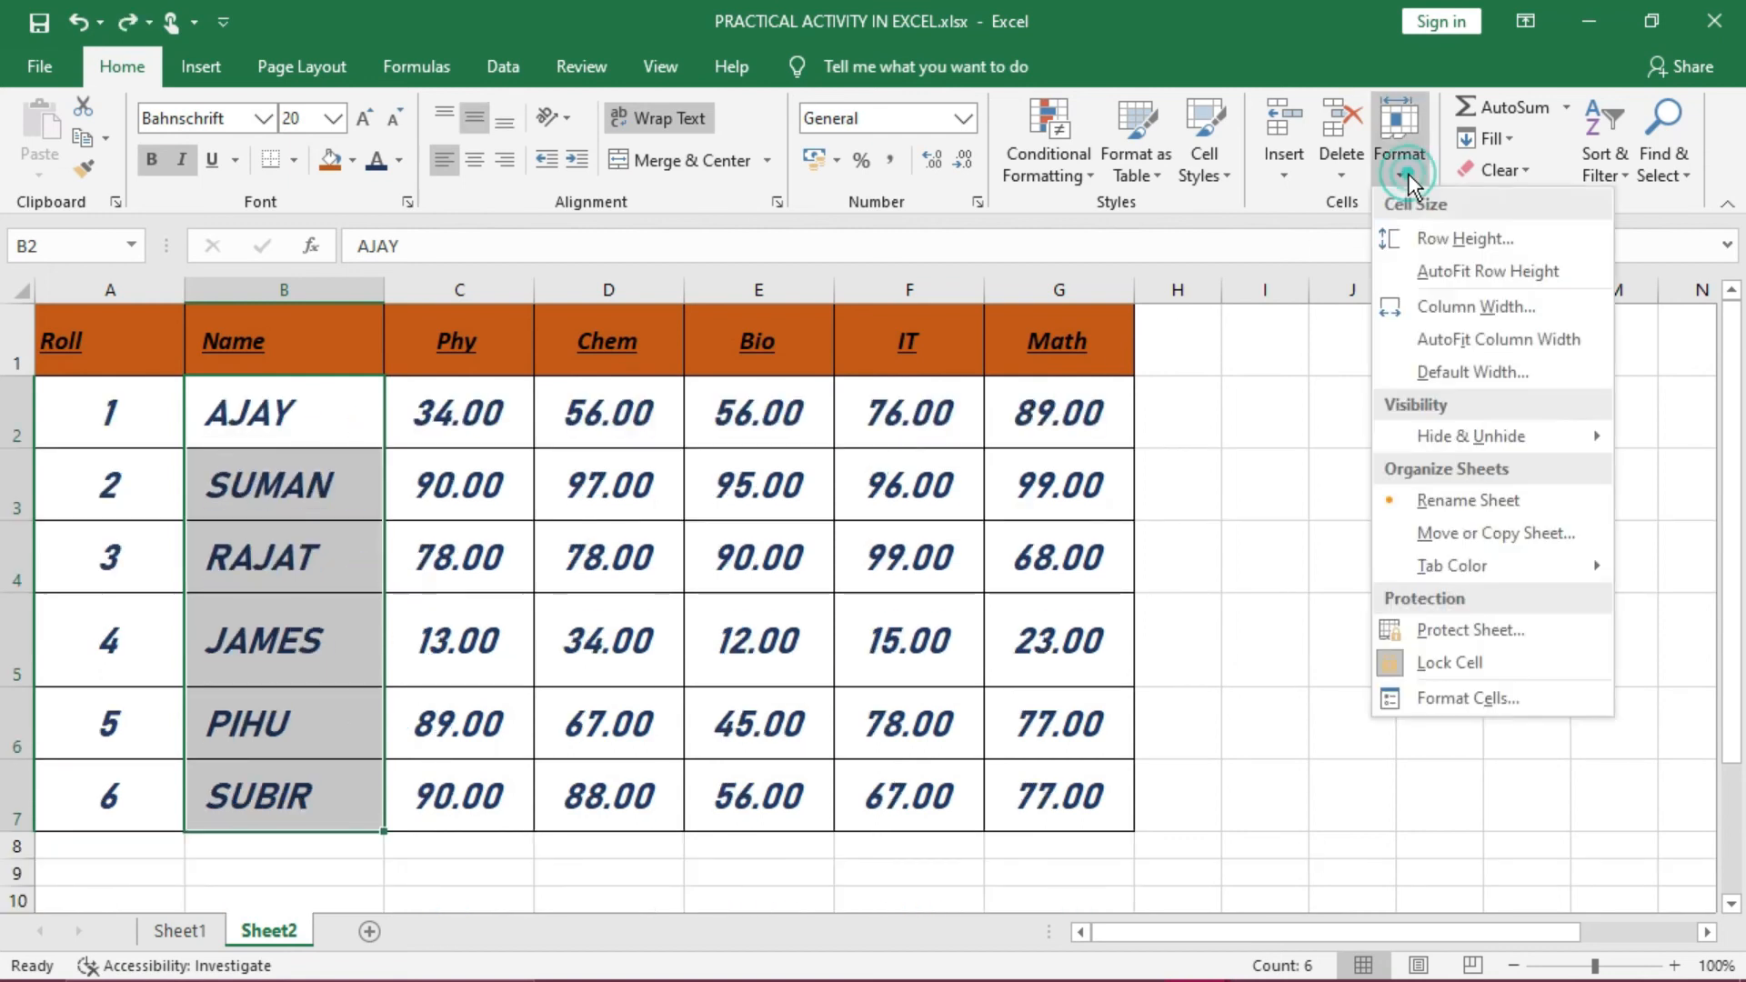
{"action": "left_click", "coordinate": [1446, 699]}
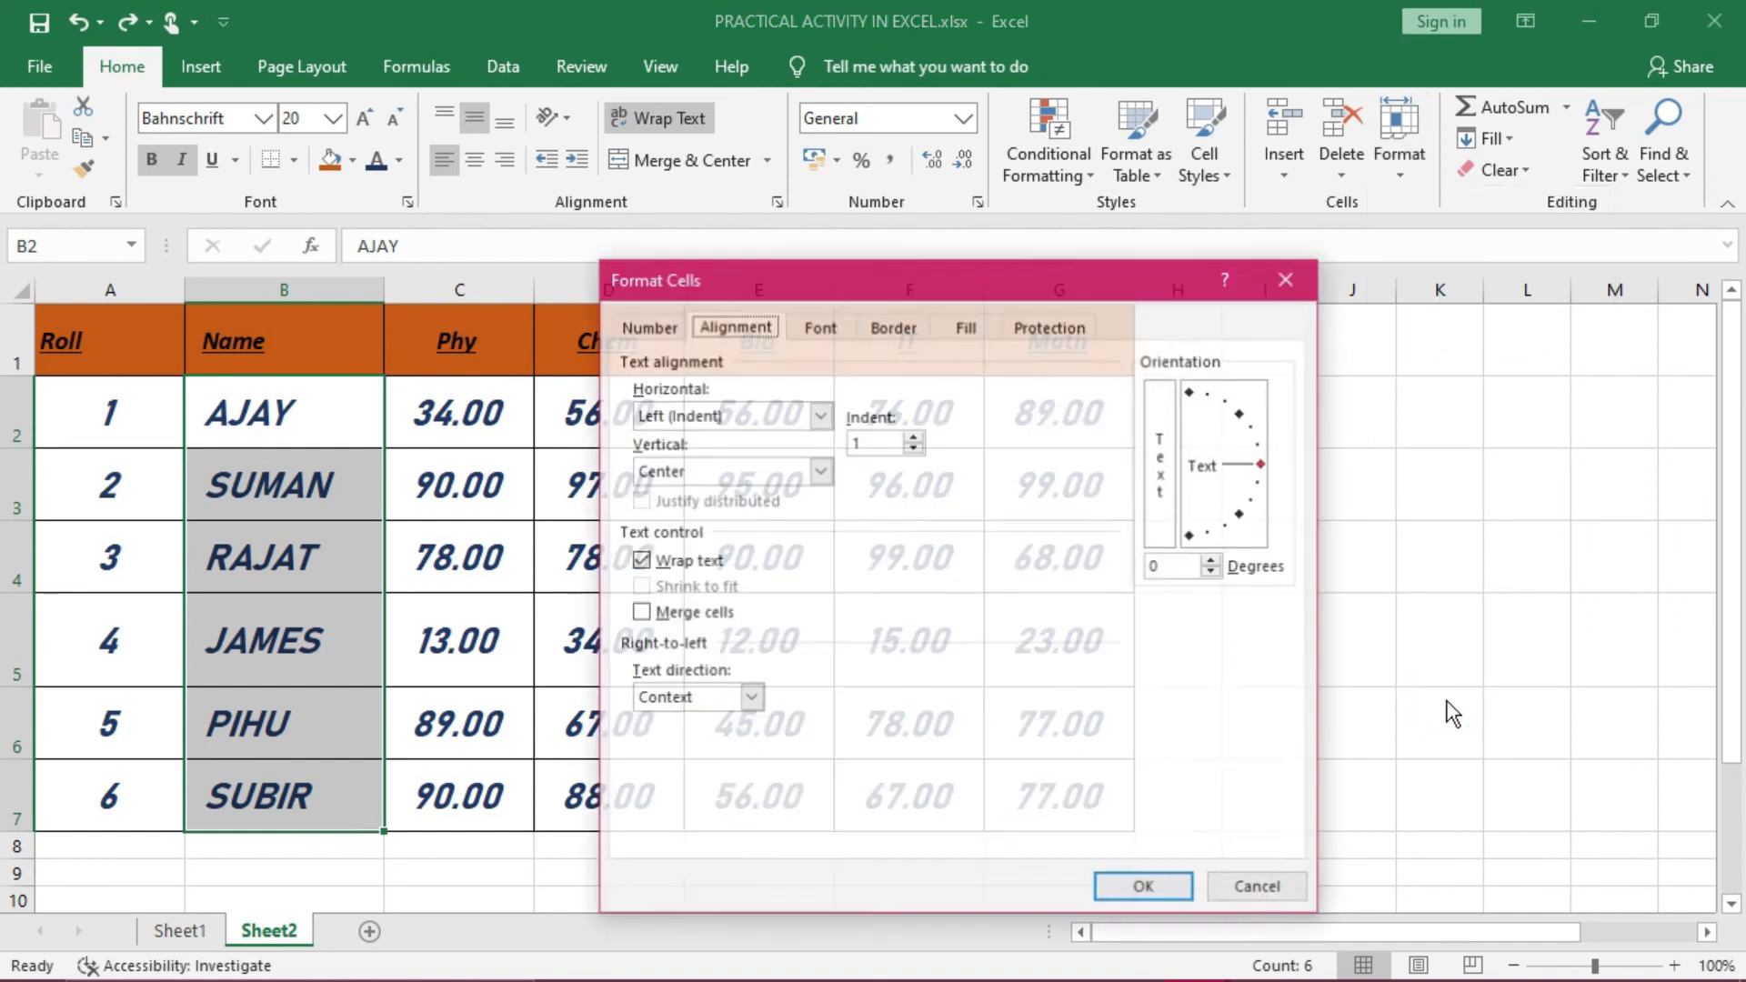
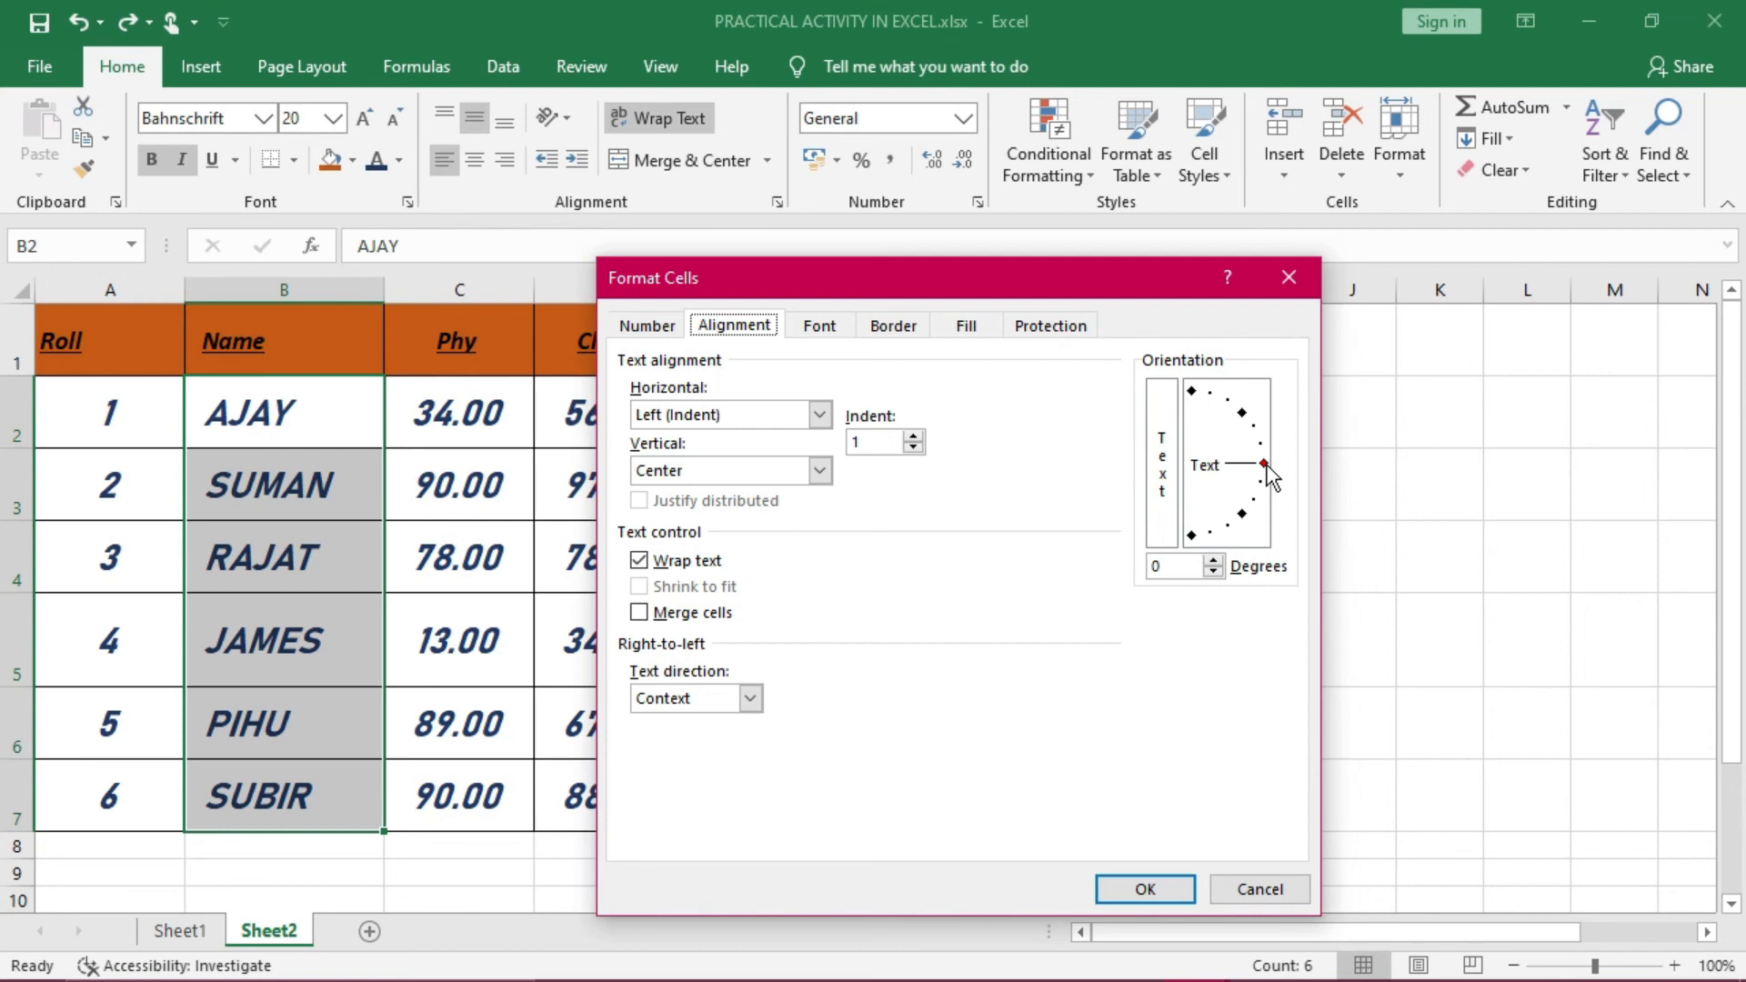
{"action": "left_click", "coordinate": [1213, 560]}
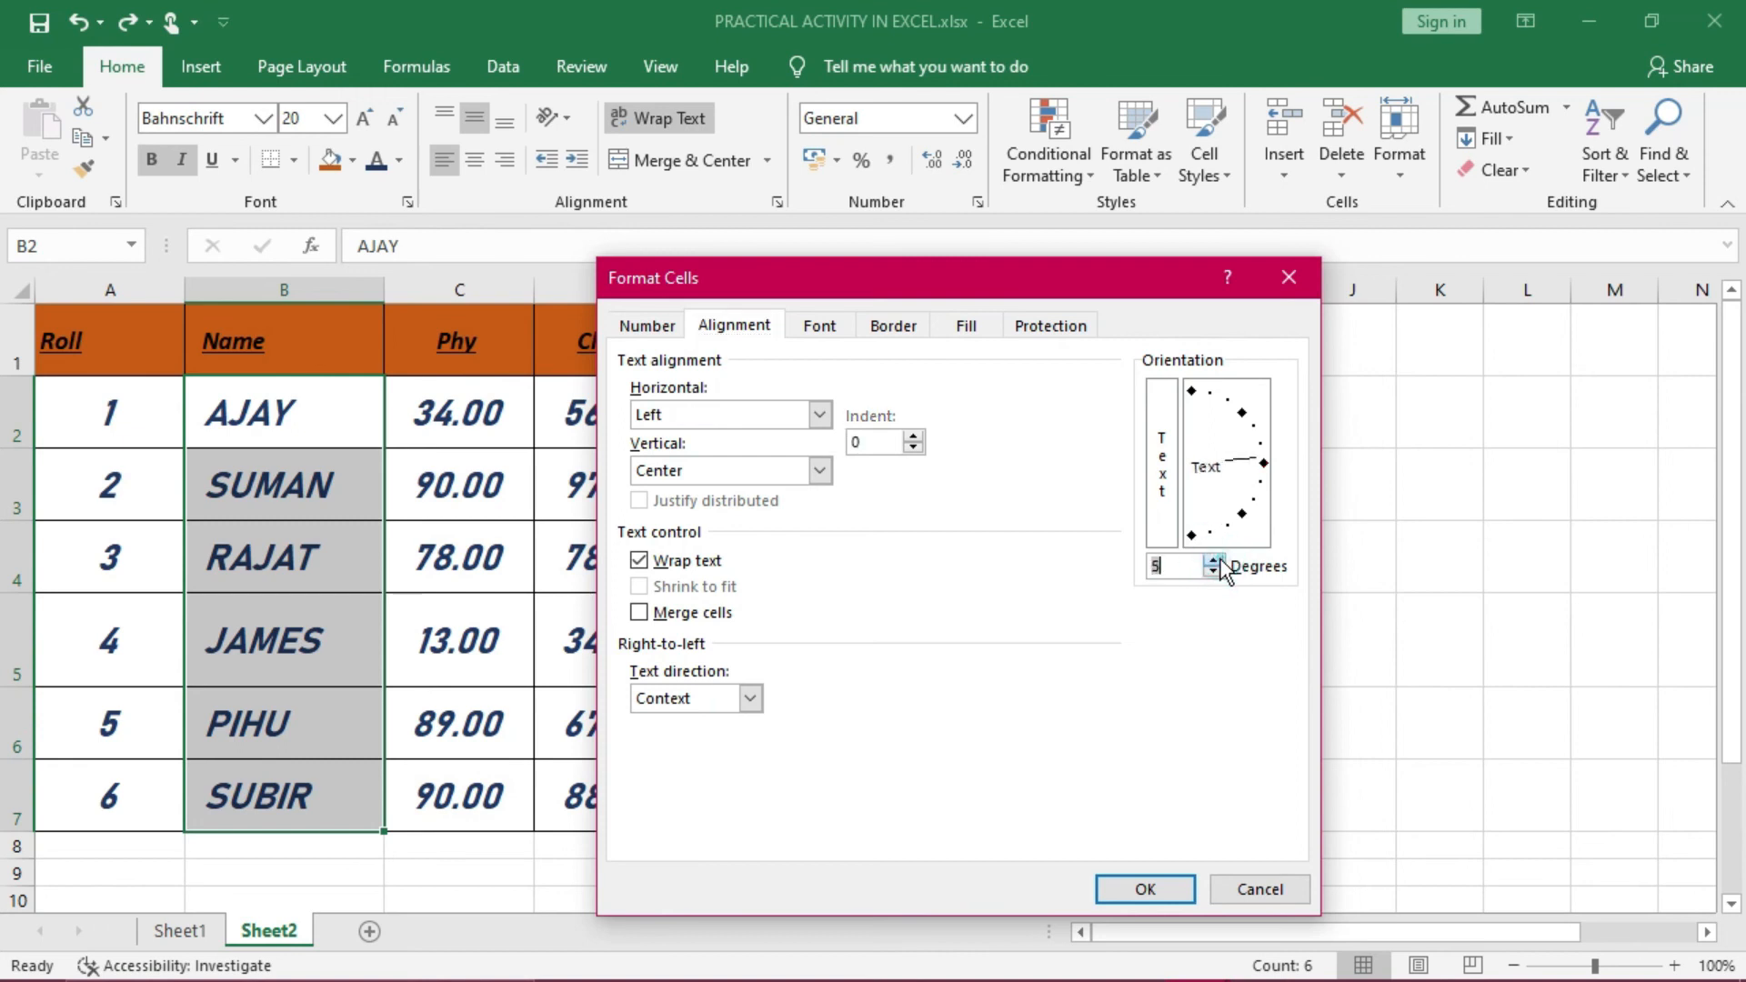
{"action": "left_click", "coordinate": [1215, 561]}
{"action": "left_click", "coordinate": [1214, 561]}
{"action": "left_click", "coordinate": [1214, 562]}
{"action": "left_click", "coordinate": [1214, 561]}
{"action": "left_click", "coordinate": [1214, 562]}
{"action": "left_click", "coordinate": [1214, 561]}
{"action": "left_click", "coordinate": [1214, 561]}
{"action": "left_click", "coordinate": [1216, 571]}
{"action": "left_click", "coordinate": [1216, 571]}
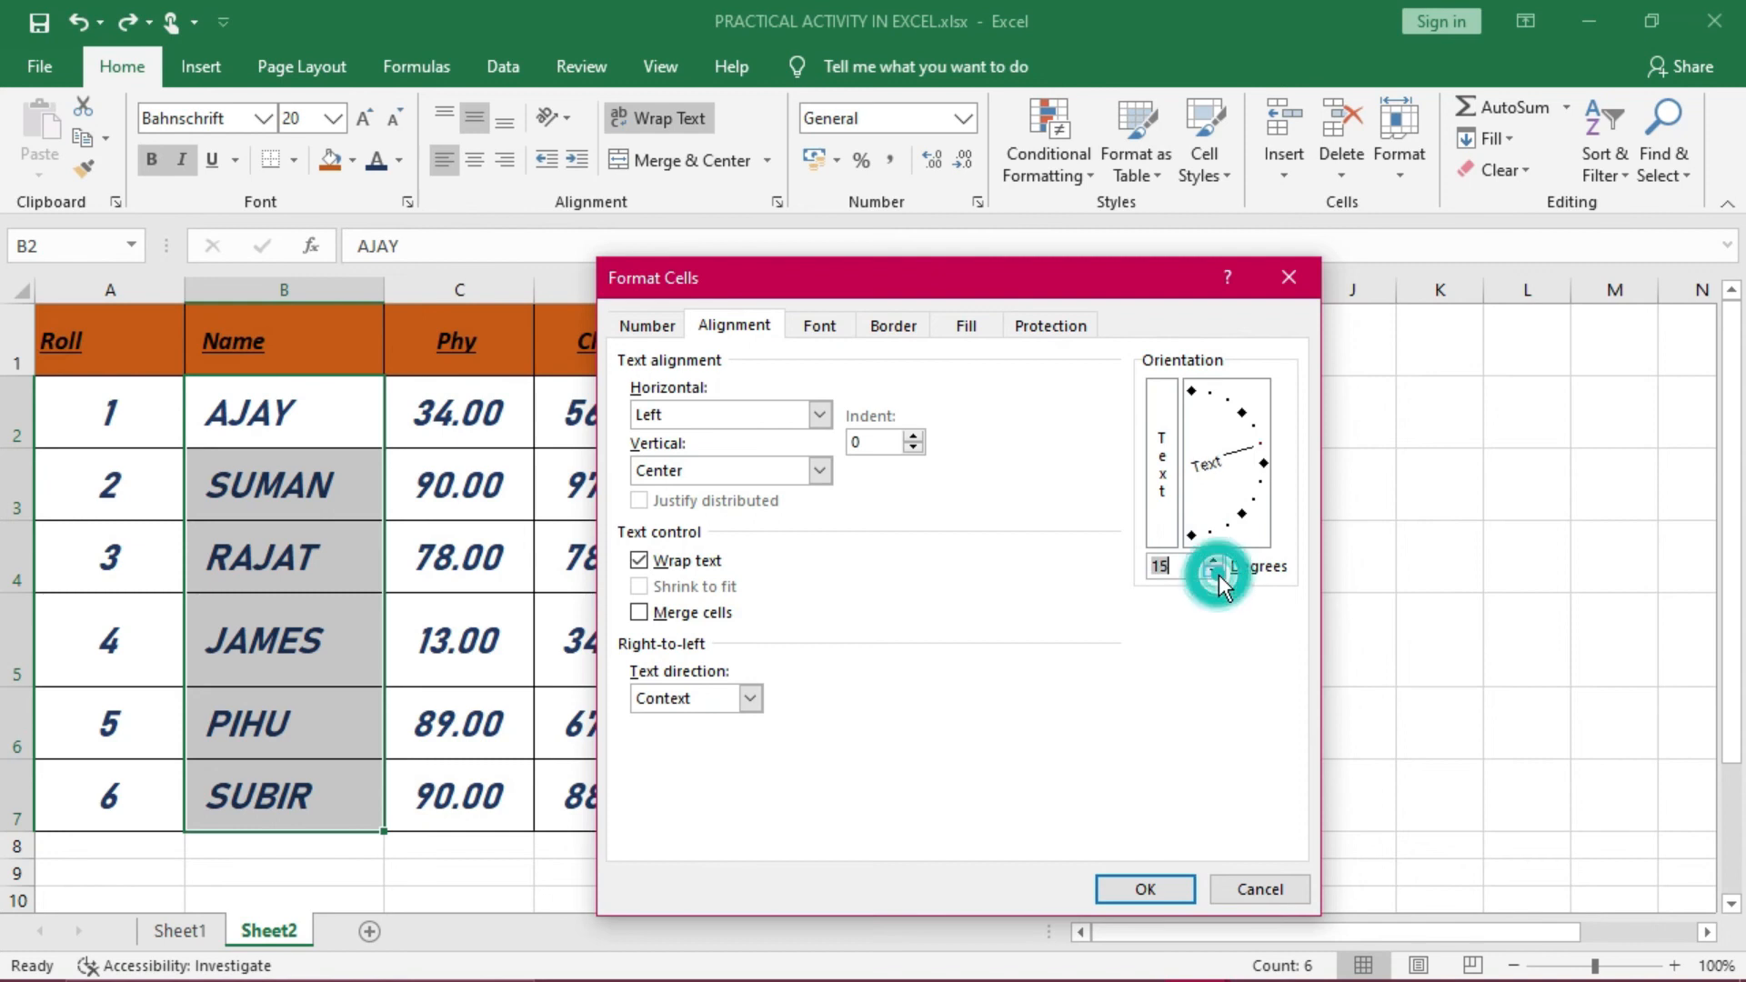
{"action": "left_click", "coordinate": [1215, 572]}
{"action": "left_click", "coordinate": [1215, 572]}
{"action": "left_click", "coordinate": [1215, 571]}
{"action": "left_click", "coordinate": [1215, 571]}
{"action": "left_click", "coordinate": [1215, 571]}
{"action": "left_click", "coordinate": [1215, 571]}
{"action": "left_click", "coordinate": [1216, 572]}
{"action": "left_click", "coordinate": [1216, 571]}
{"action": "left_click", "coordinate": [1216, 572]}
{"action": "left_click", "coordinate": [1216, 571]}
{"action": "left_click", "coordinate": [1215, 571]}
{"action": "left_click", "coordinate": [1216, 571]}
{"action": "left_click", "coordinate": [1215, 571]}
{"action": "left_click", "coordinate": [1215, 572]}
{"action": "left_click", "coordinate": [1215, 572]}
{"action": "left_click", "coordinate": [1215, 571]}
{"action": "left_click", "coordinate": [1216, 571]}
{"action": "left_click", "coordinate": [1215, 571]}
{"action": "left_click", "coordinate": [1215, 571]}
{"action": "left_click", "coordinate": [1215, 571]}
{"action": "left_click", "coordinate": [1215, 571]}
{"action": "left_click", "coordinate": [1216, 571]}
{"action": "left_click", "coordinate": [1215, 572]}
{"action": "left_click", "coordinate": [1216, 571]}
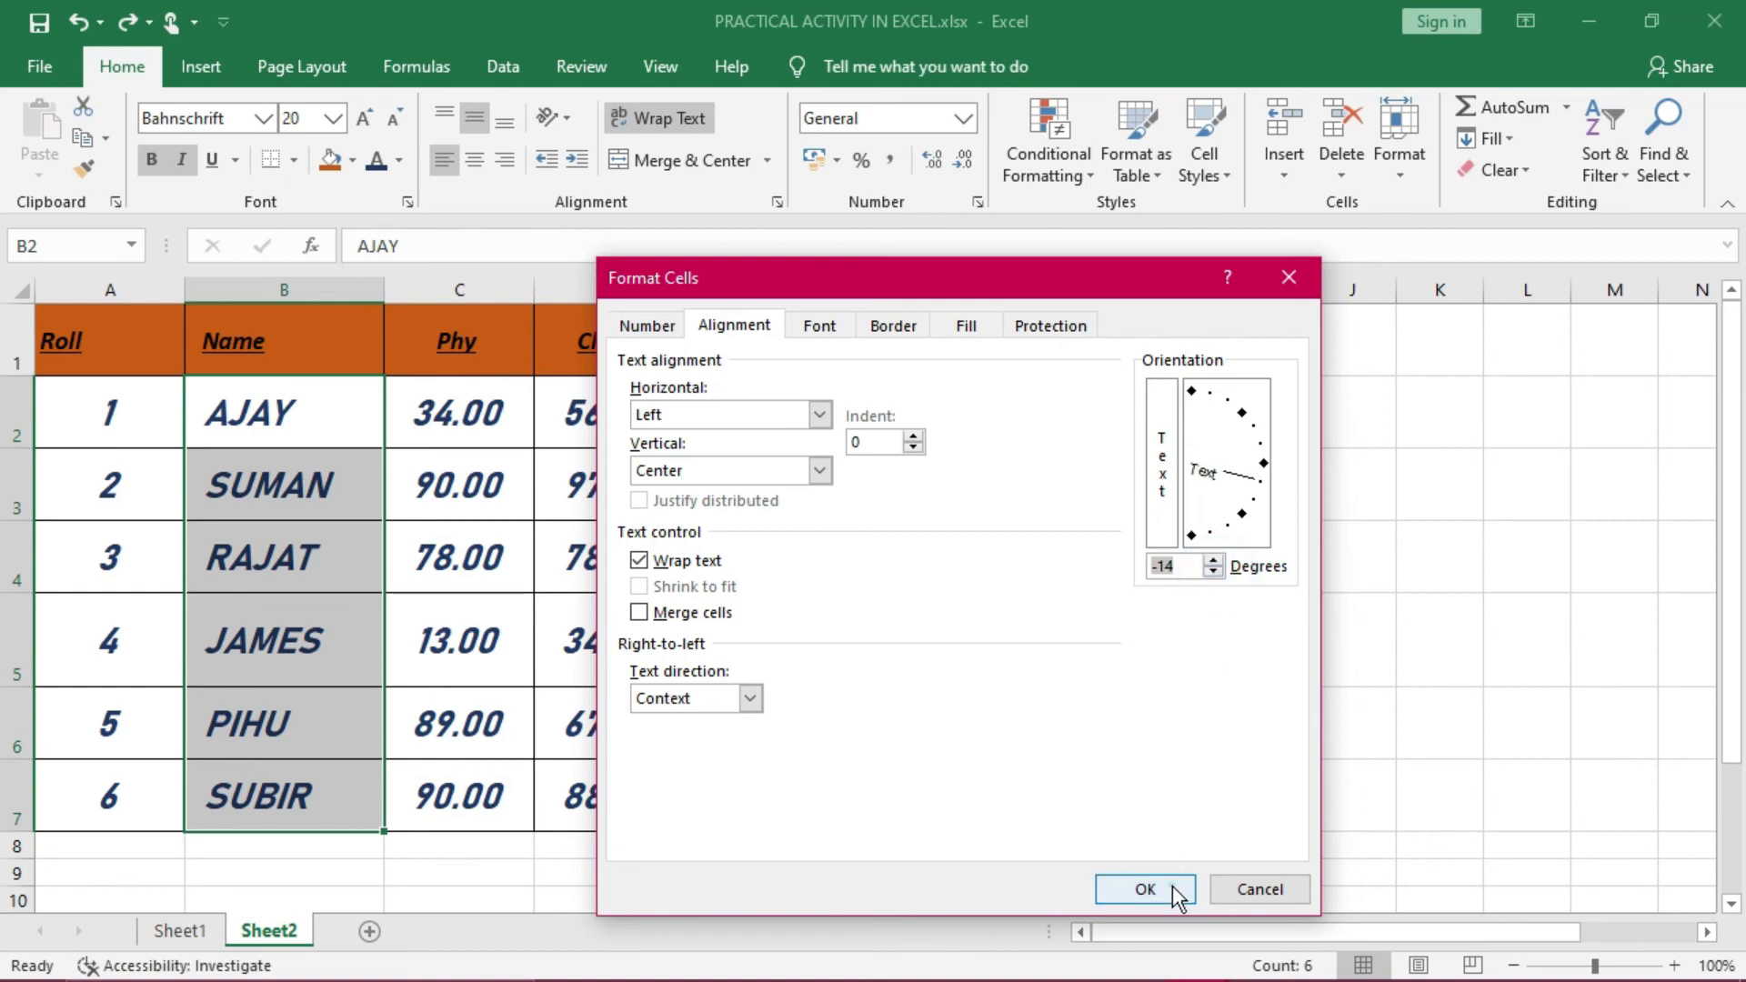
{"action": "left_click", "coordinate": [1145, 889]}
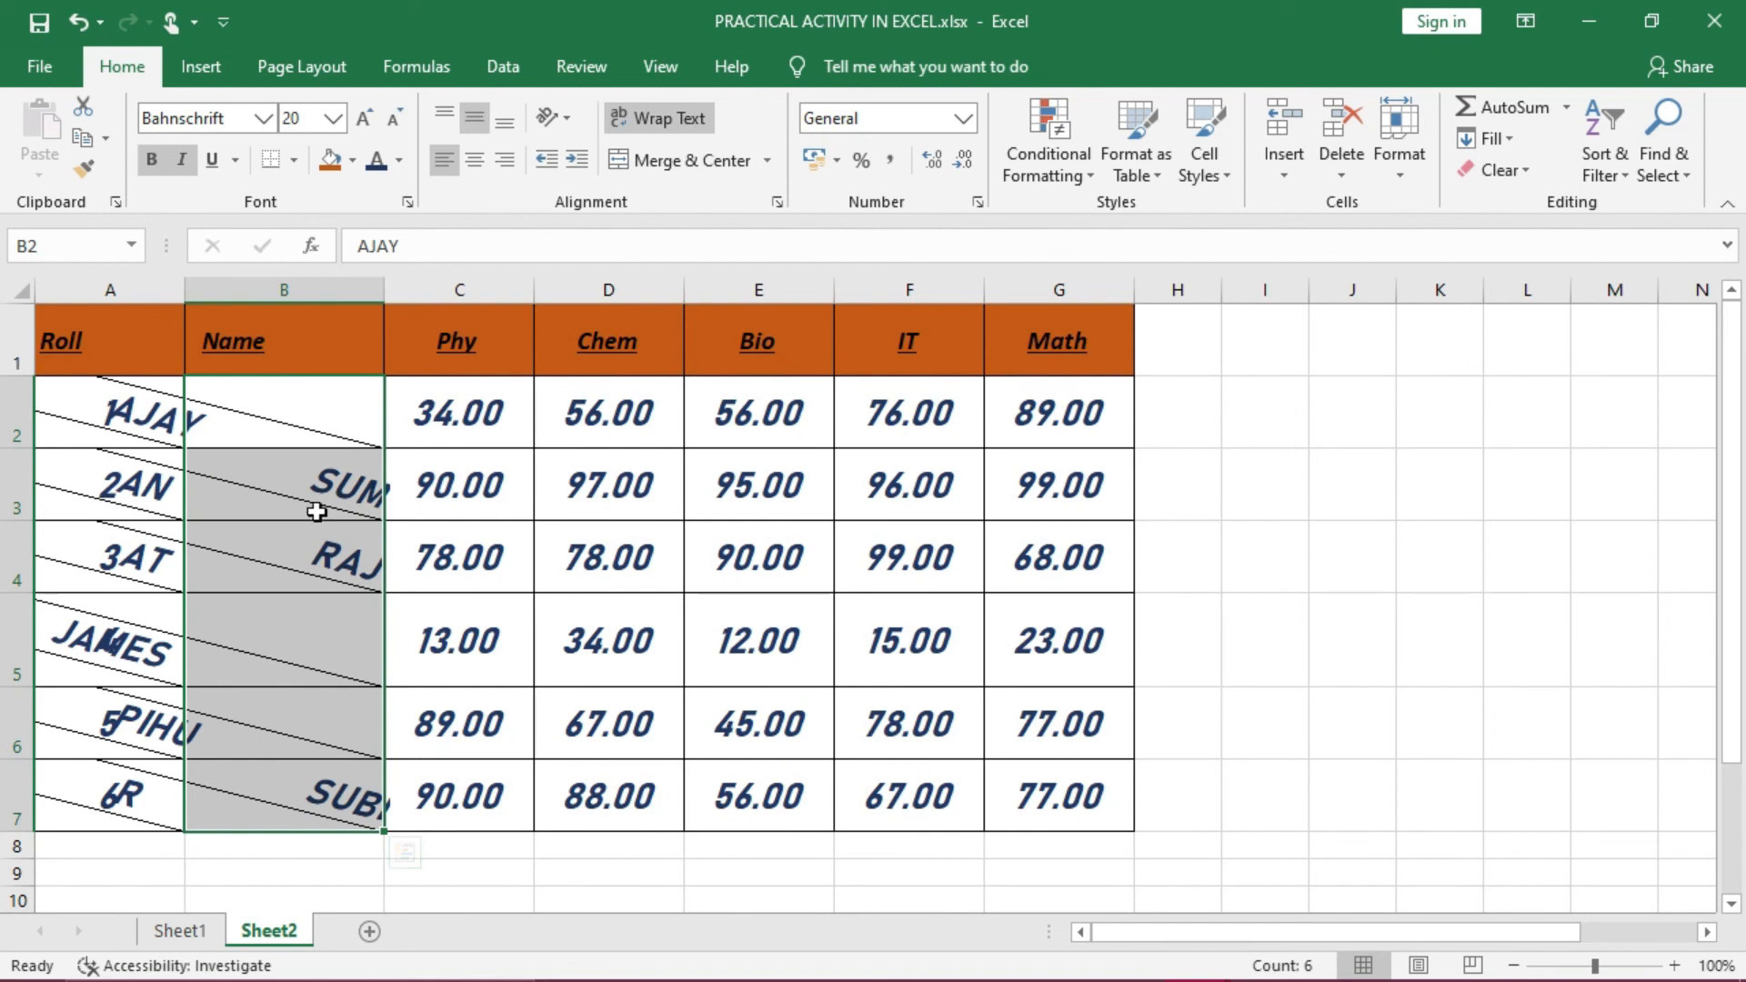
Try widening columns B and A around the rotated names, and undo the widening together with the text rotation
{"action": "left_click_drag", "start_coordinate": [384, 291], "coordinate": [640, 332]}
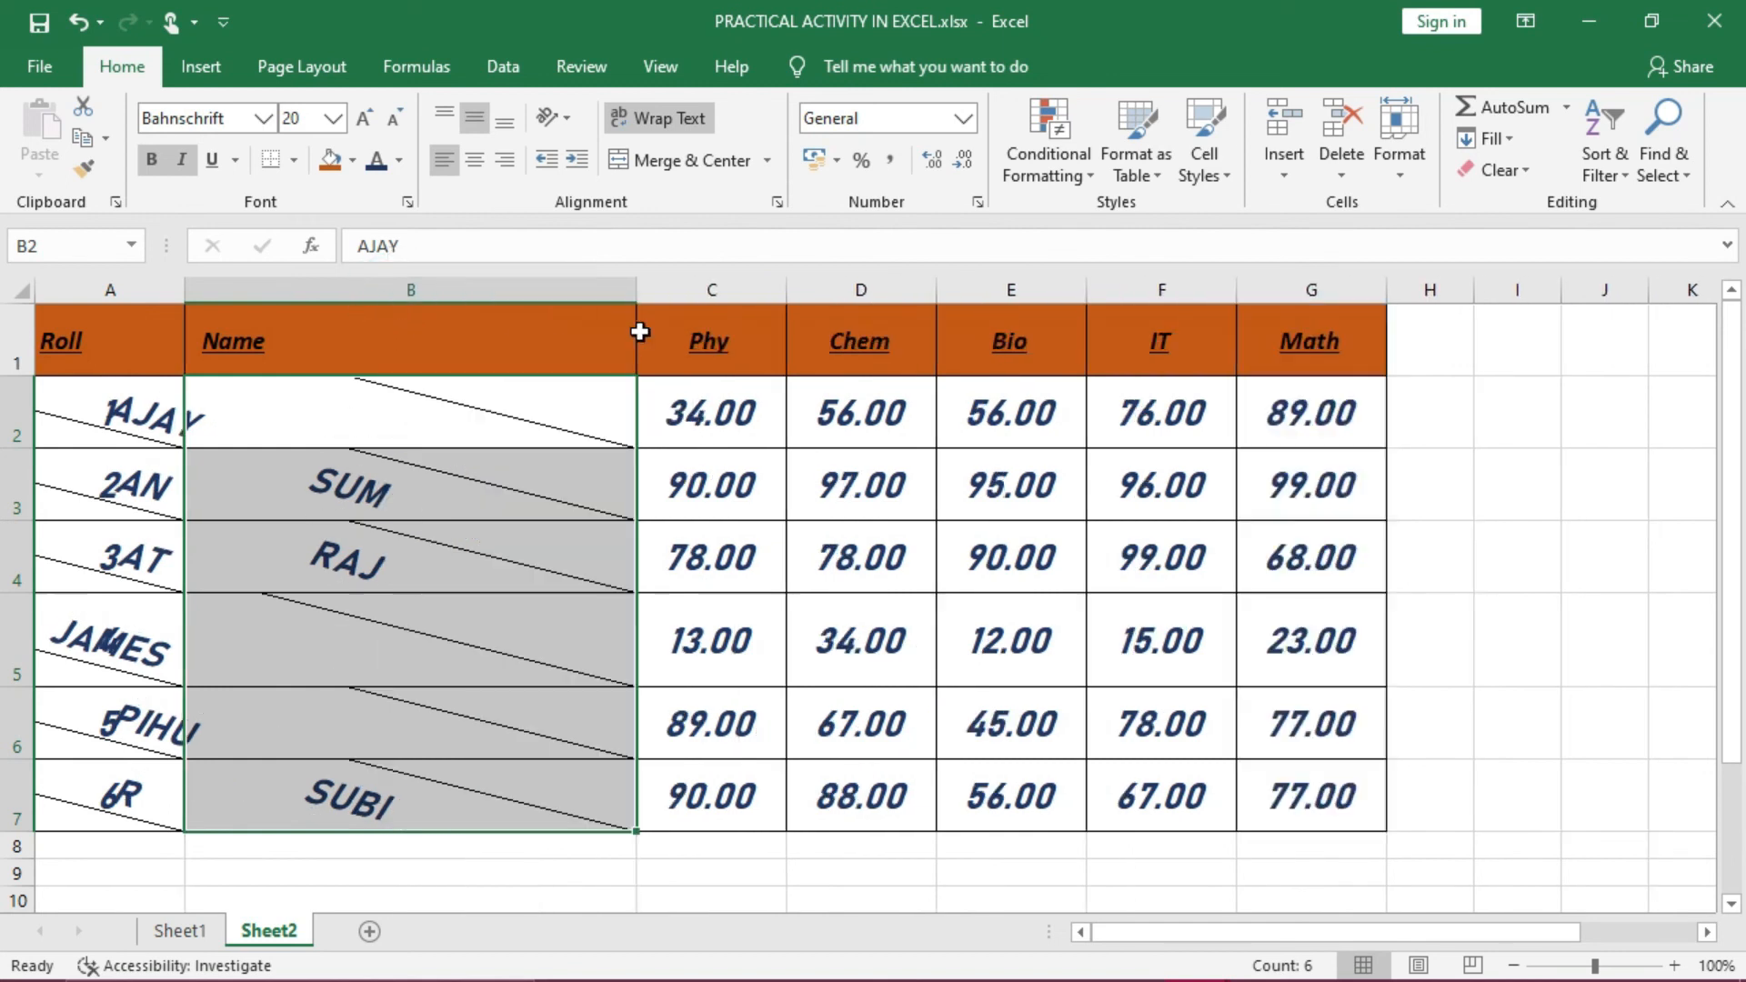
{"action": "left_click_drag", "start_coordinate": [182, 292], "coordinate": [374, 306]}
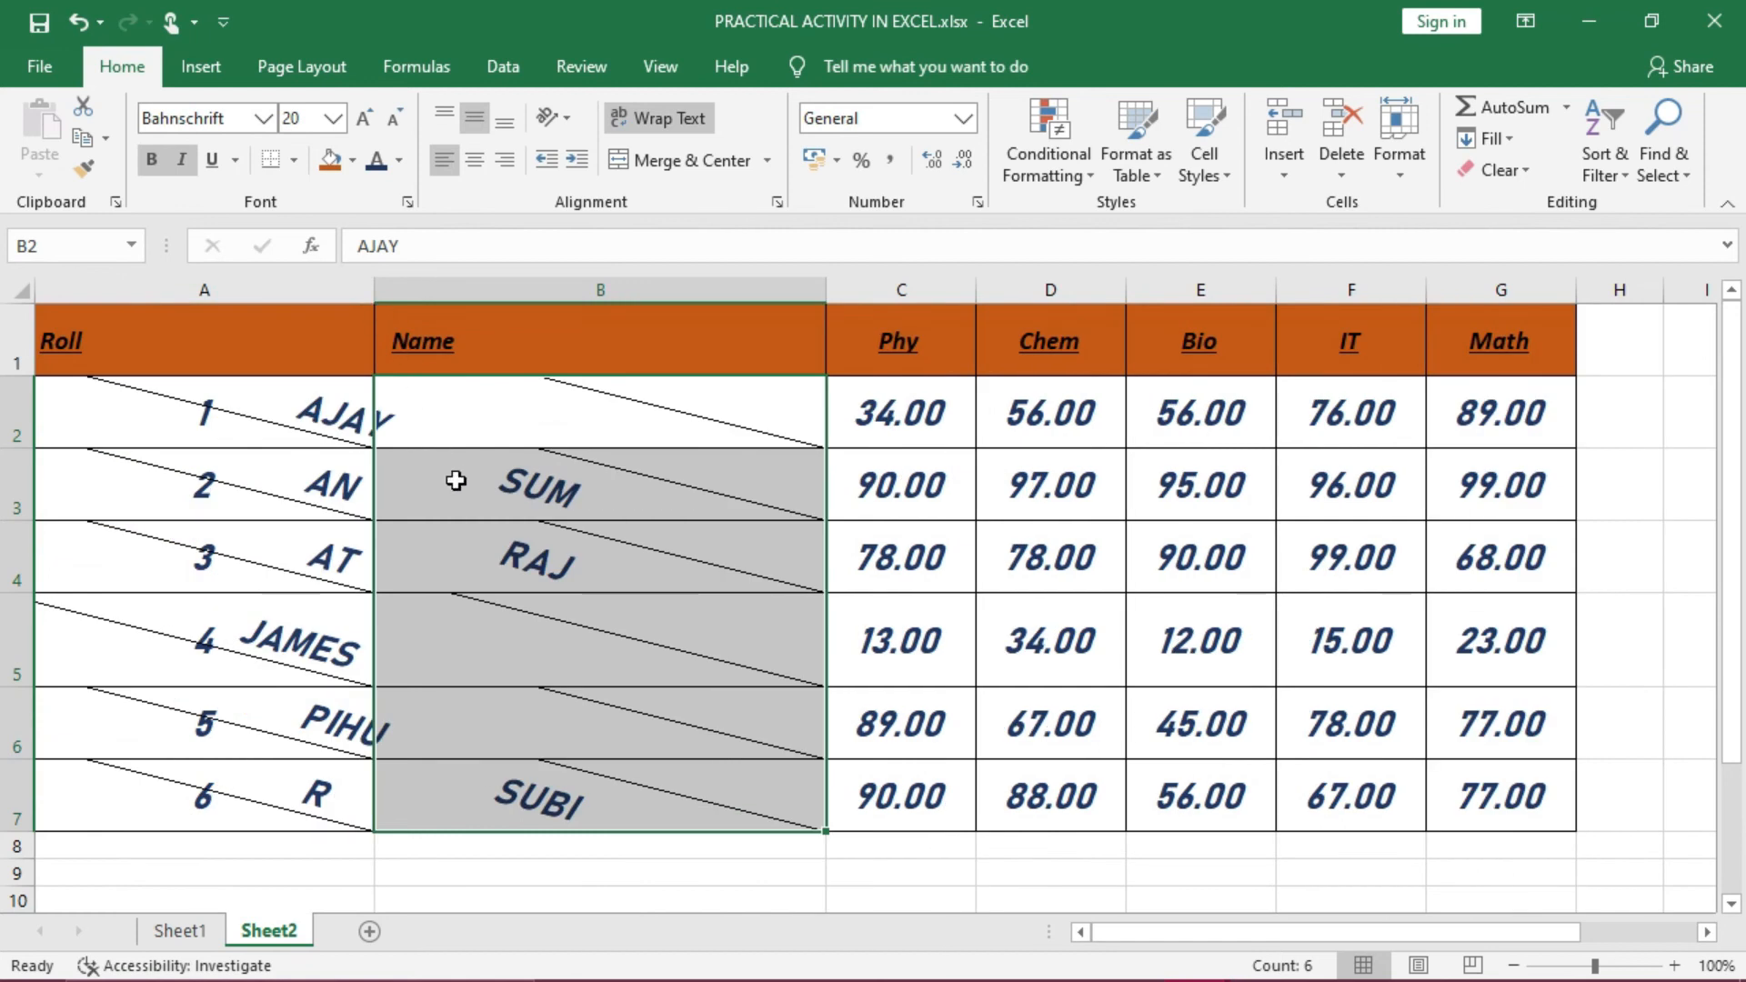
{"action": "key", "text": "ctrl+z"}
{"action": "key", "text": "ctrl+z"}
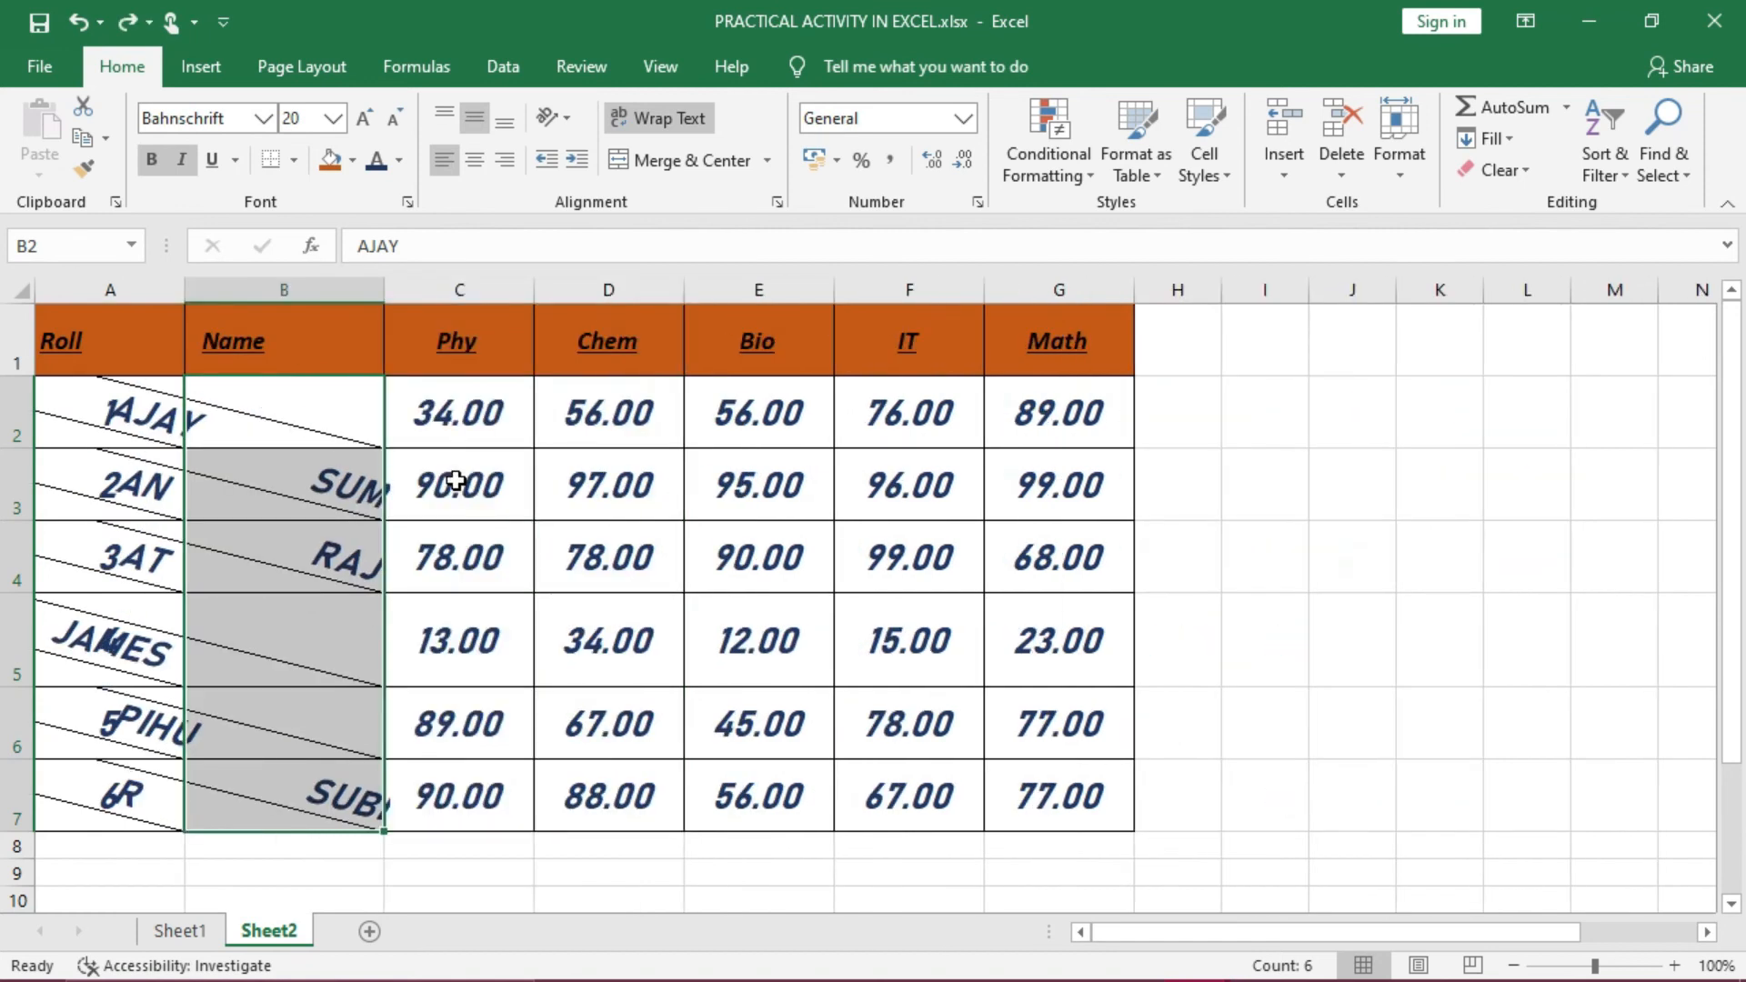
{"action": "left_click", "coordinate": [596, 414]}
Rotate the Phy marks in C2:C7 to a text orientation of 45 degrees
{"action": "left_click_drag", "start_coordinate": [511, 421], "coordinate": [499, 791]}
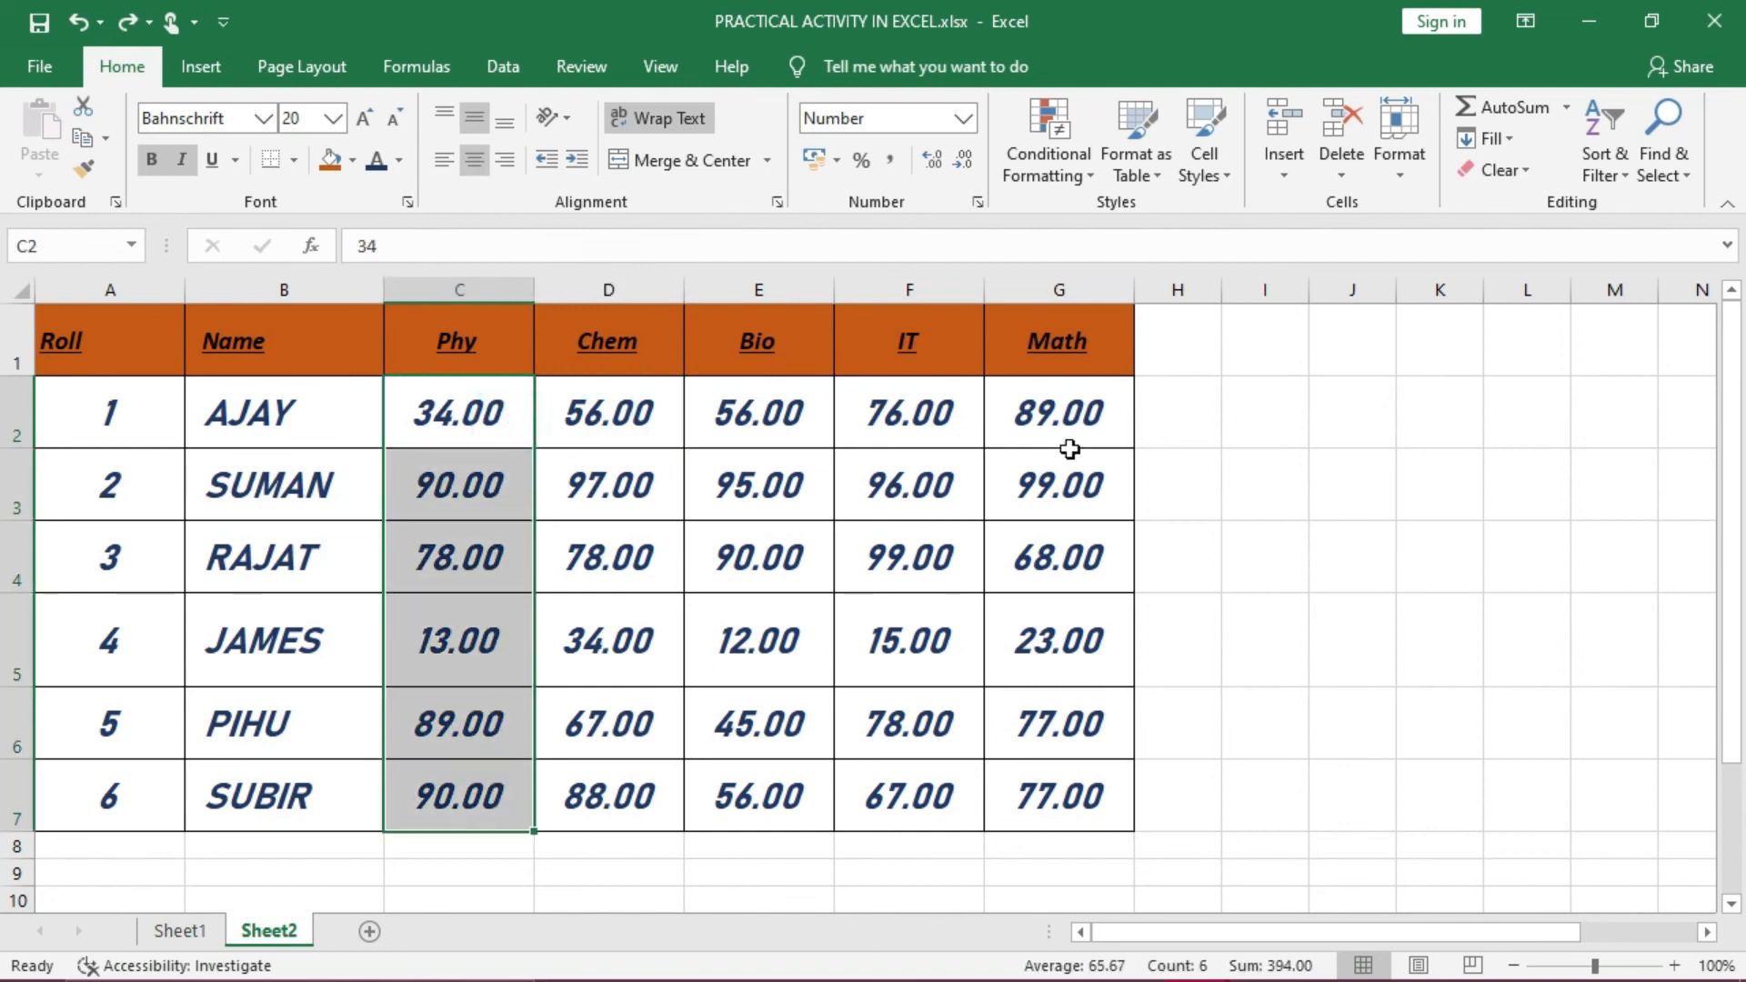
{"action": "left_click", "coordinate": [1412, 182]}
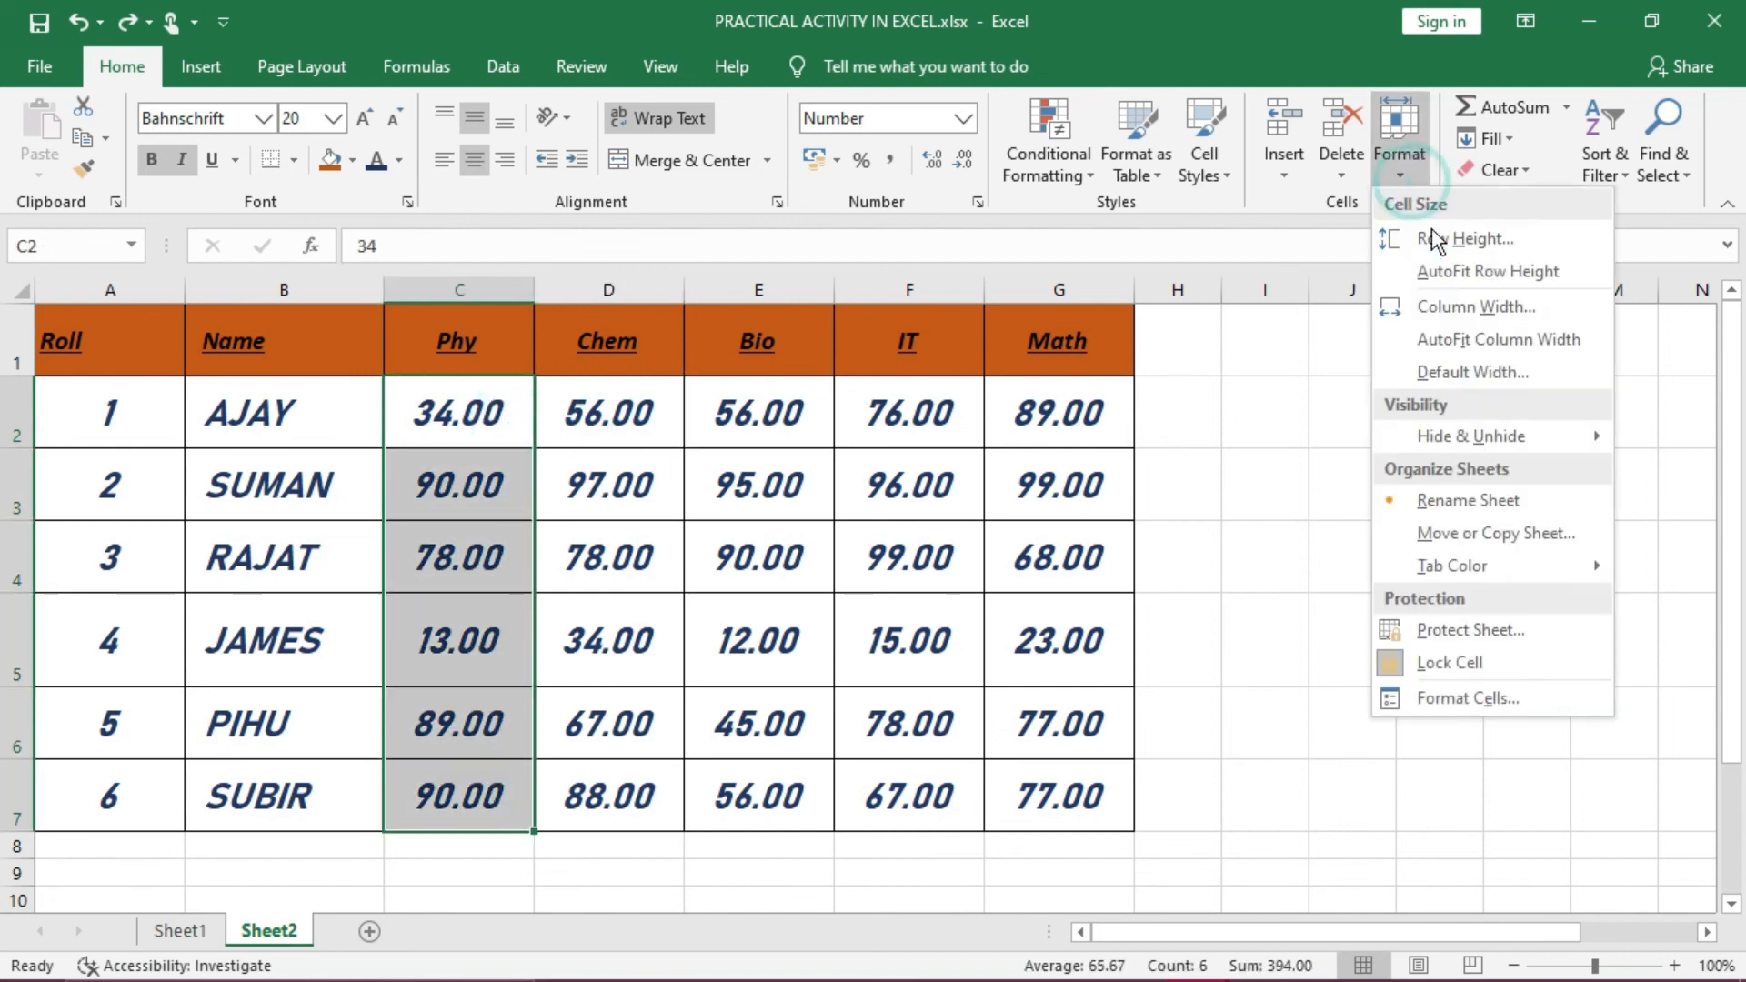
{"action": "left_click", "coordinate": [1482, 700]}
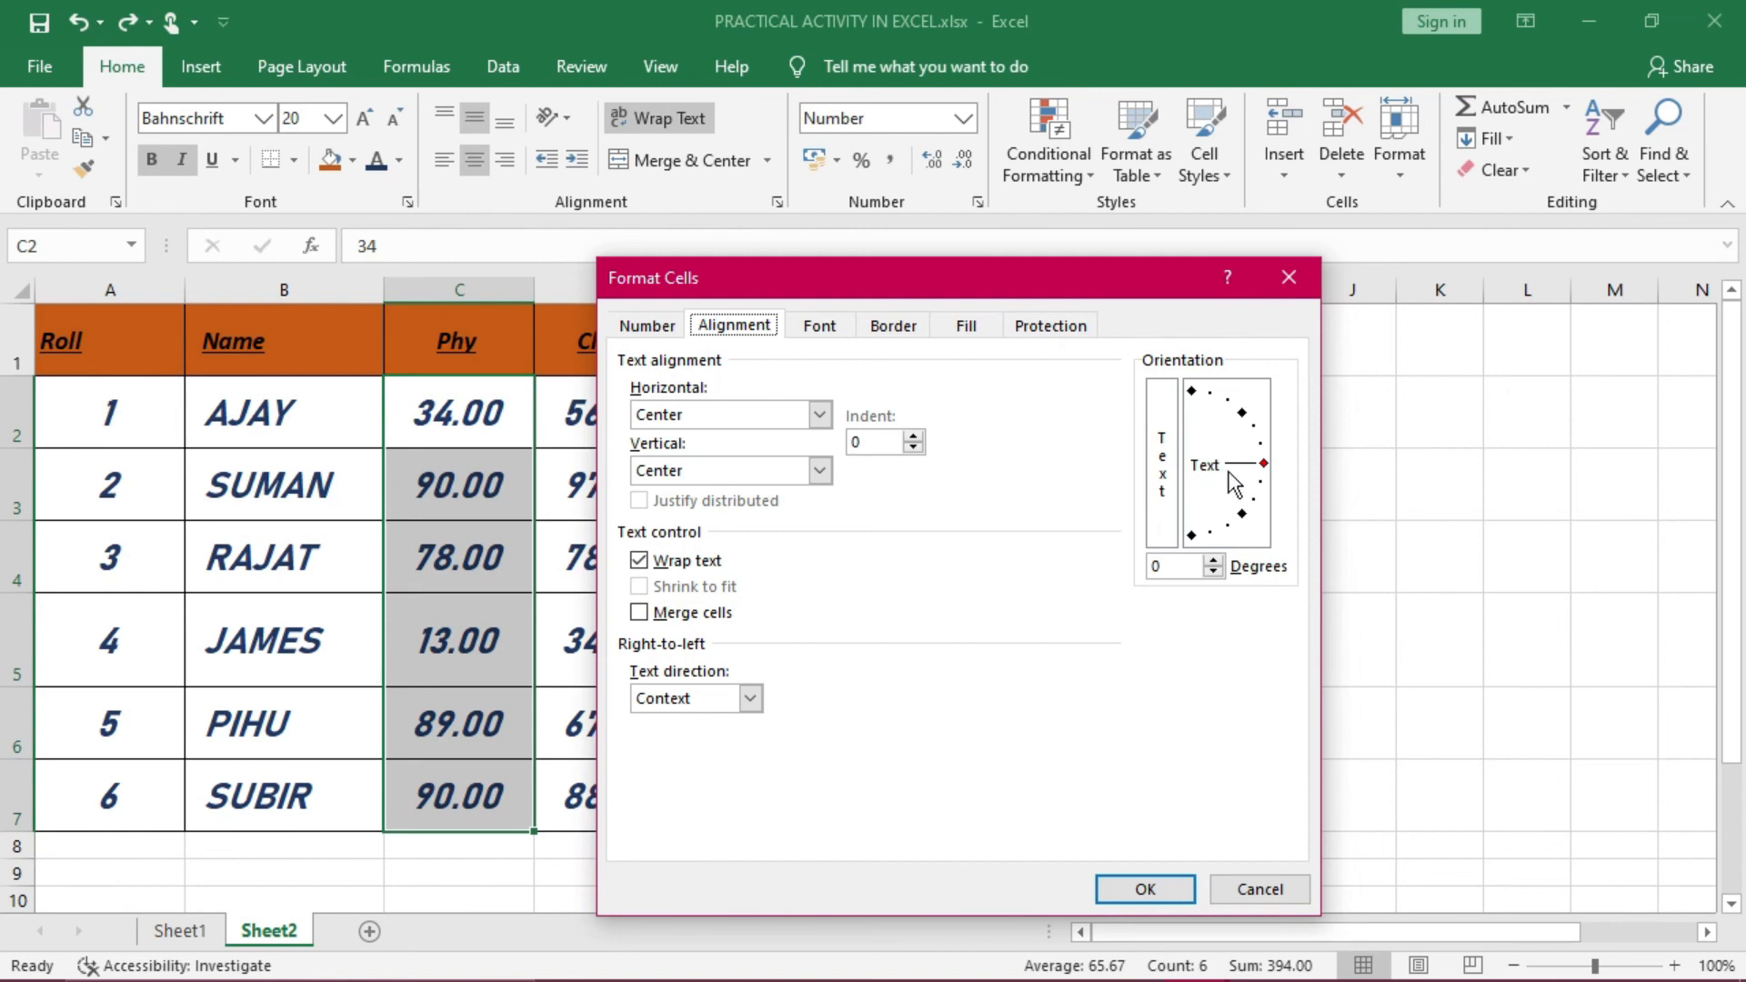
{"action": "left_click_drag", "start_coordinate": [1228, 472], "coordinate": [1237, 418]}
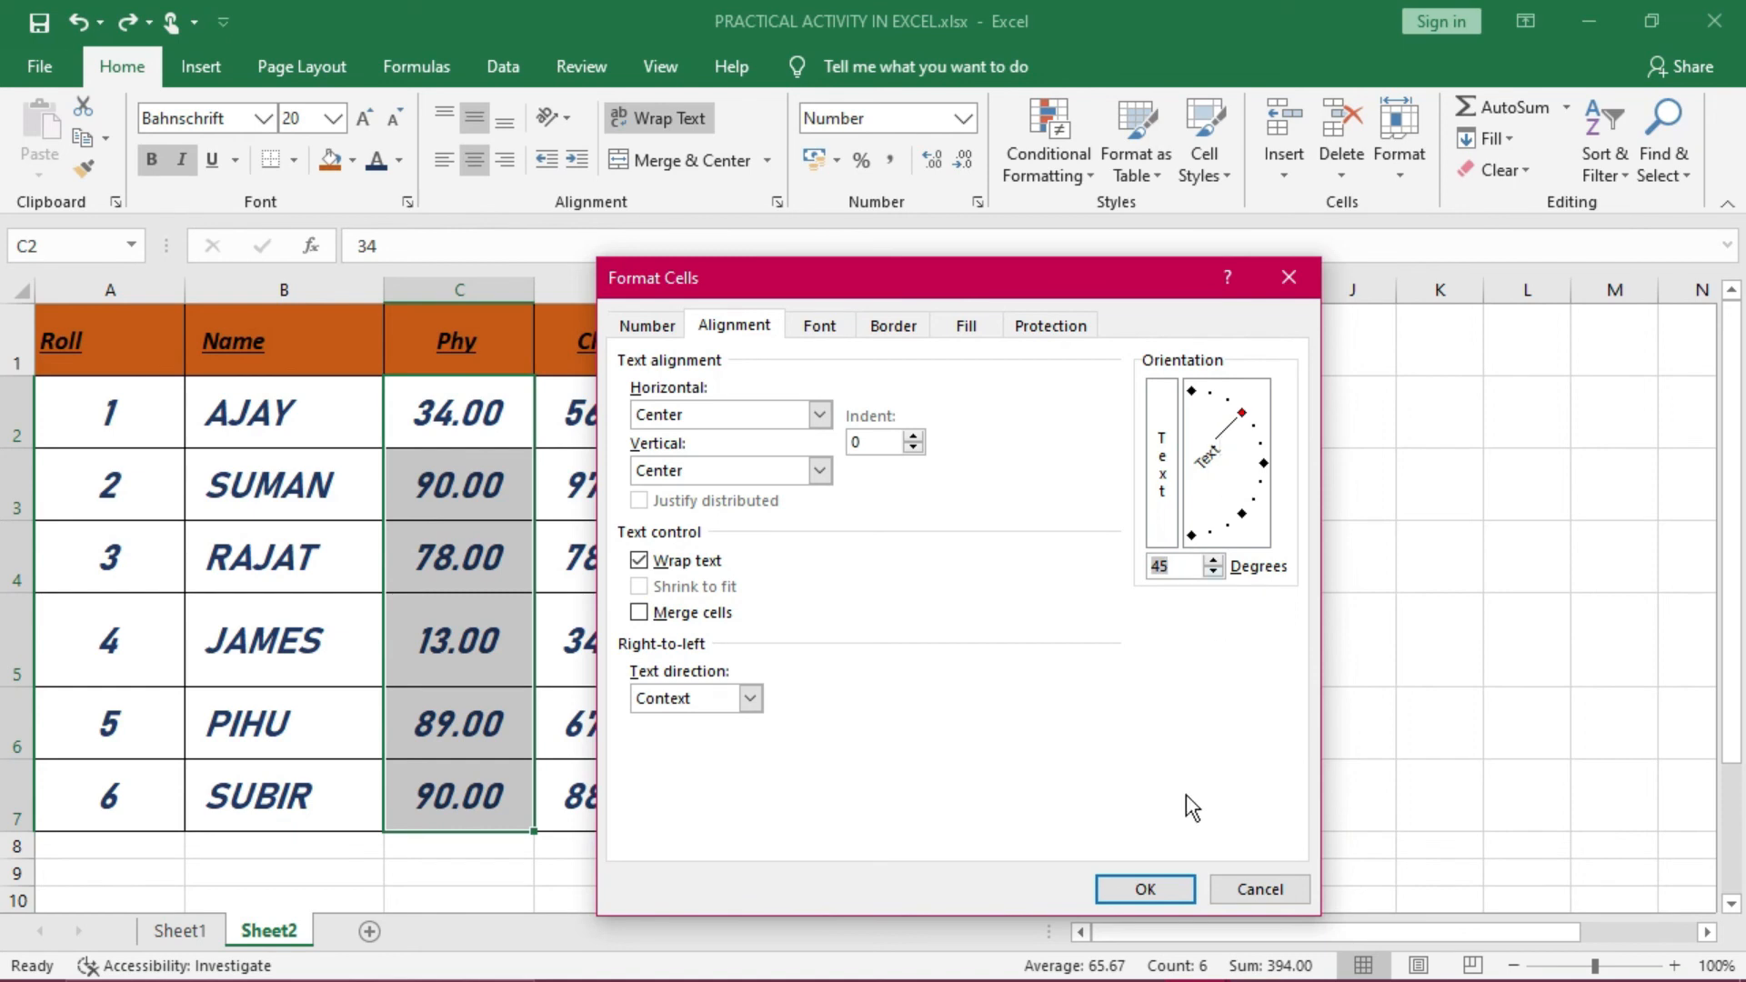
{"action": "left_click", "coordinate": [1157, 887]}
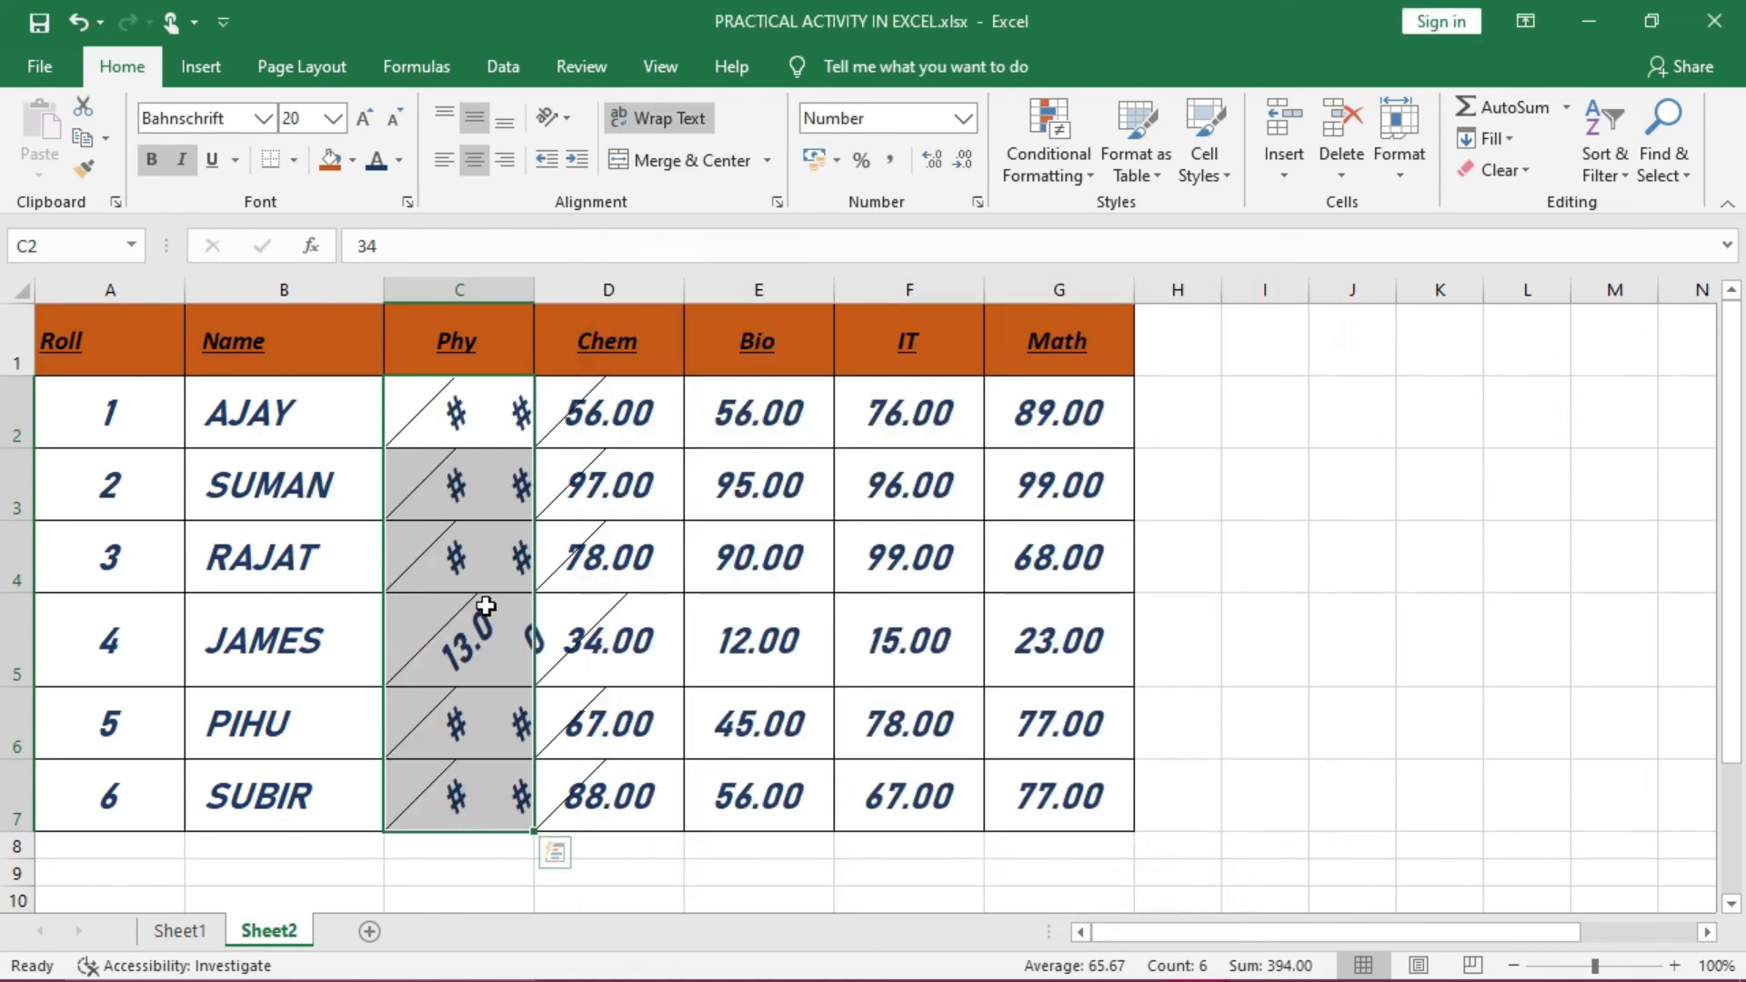
Try widening column C for the rotated Phy marks, and undo the widening and the 45-degree rotation
{"action": "left_click_drag", "start_coordinate": [535, 289], "coordinate": [952, 298]}
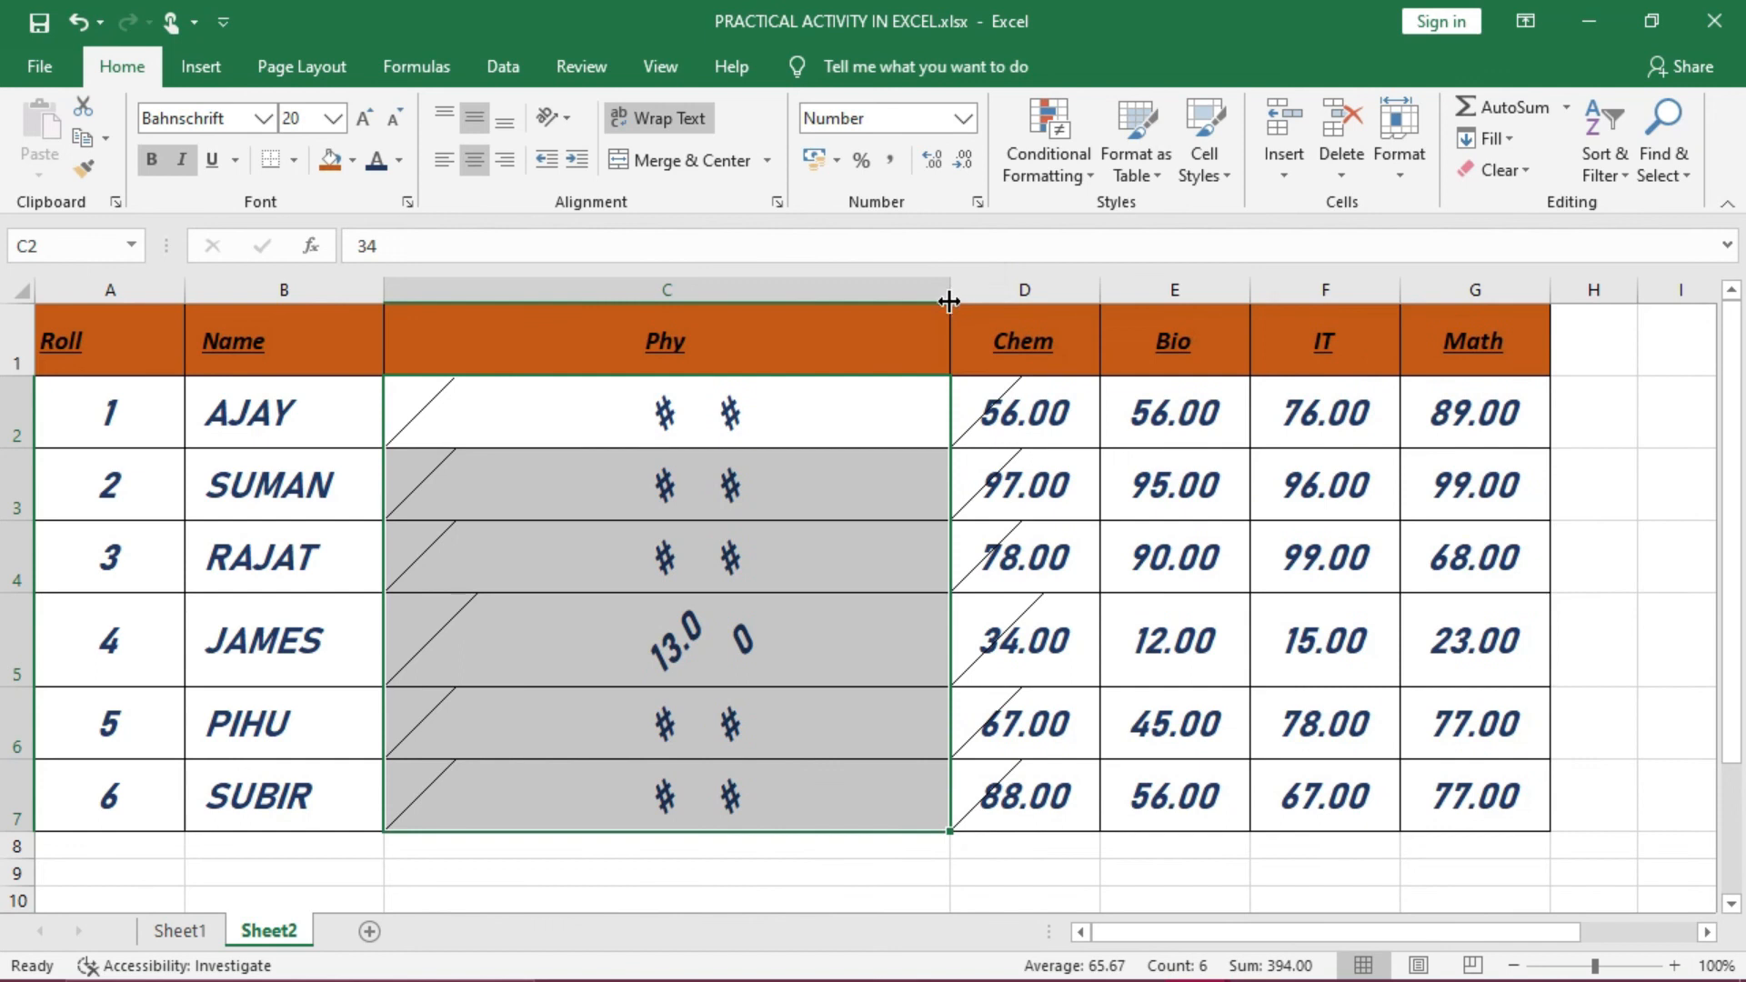
{"action": "left_click", "coordinate": [727, 556]}
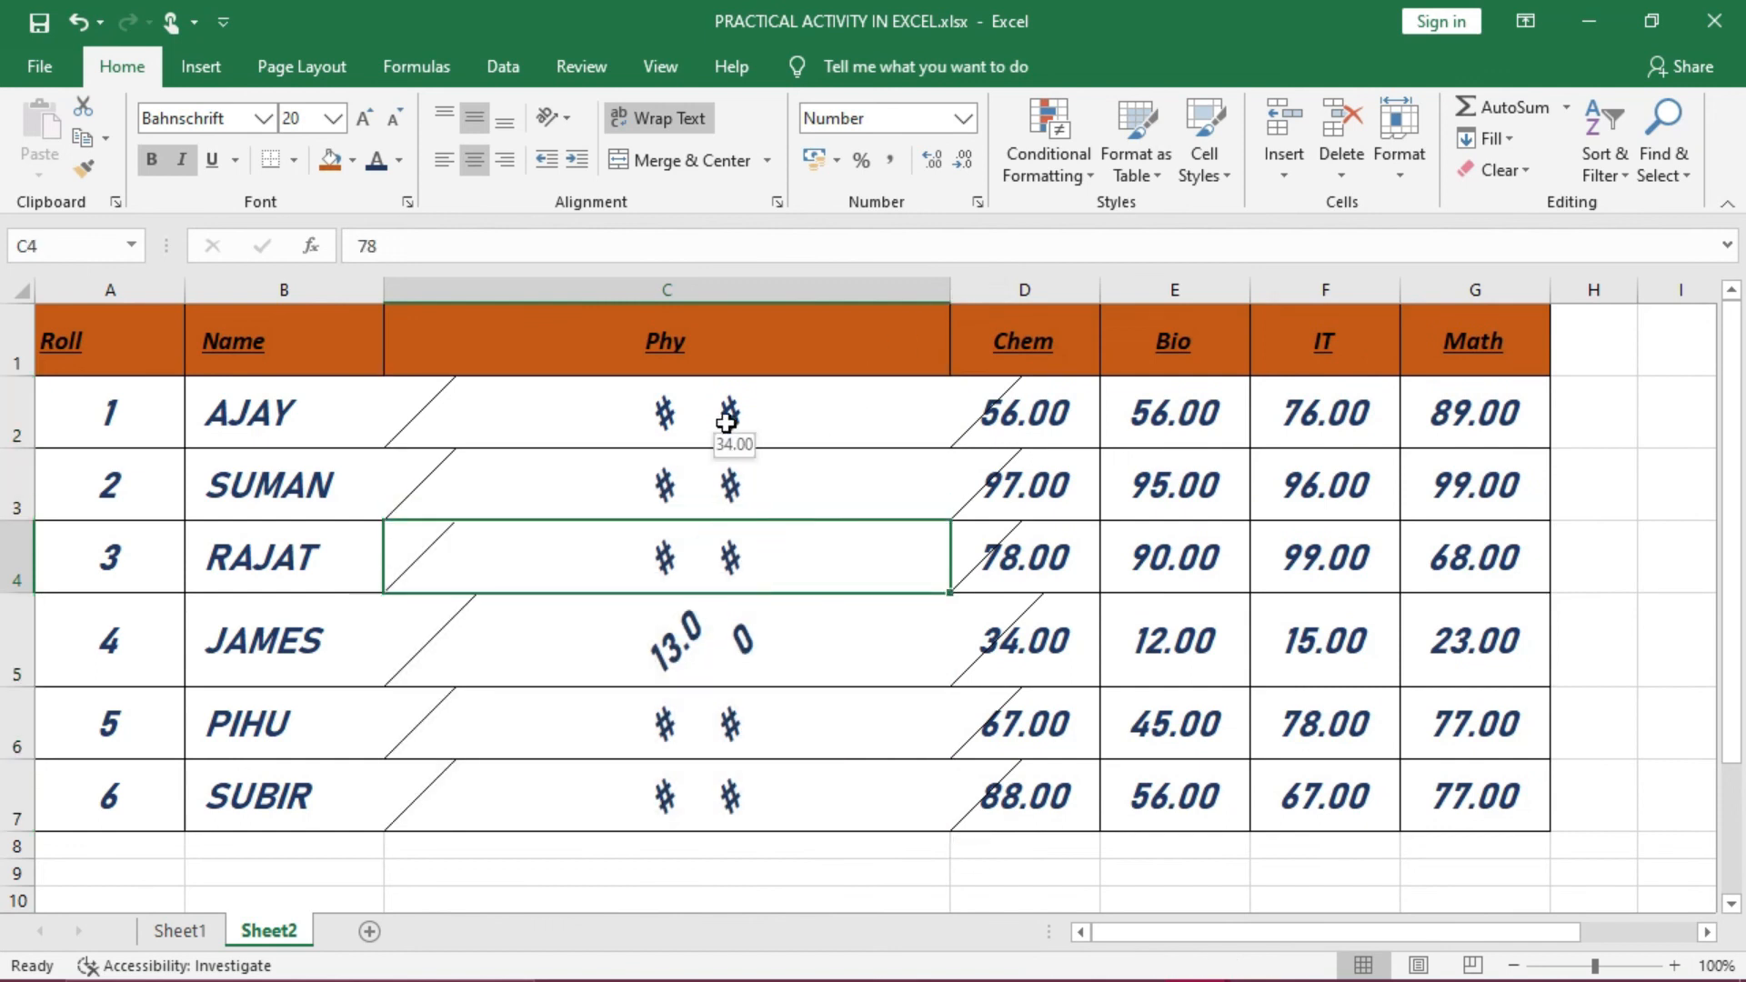
{"action": "key", "text": "ctrl+z"}
{"action": "key", "text": "ctrl+z"}
{"action": "key", "text": "ctrl+z"}
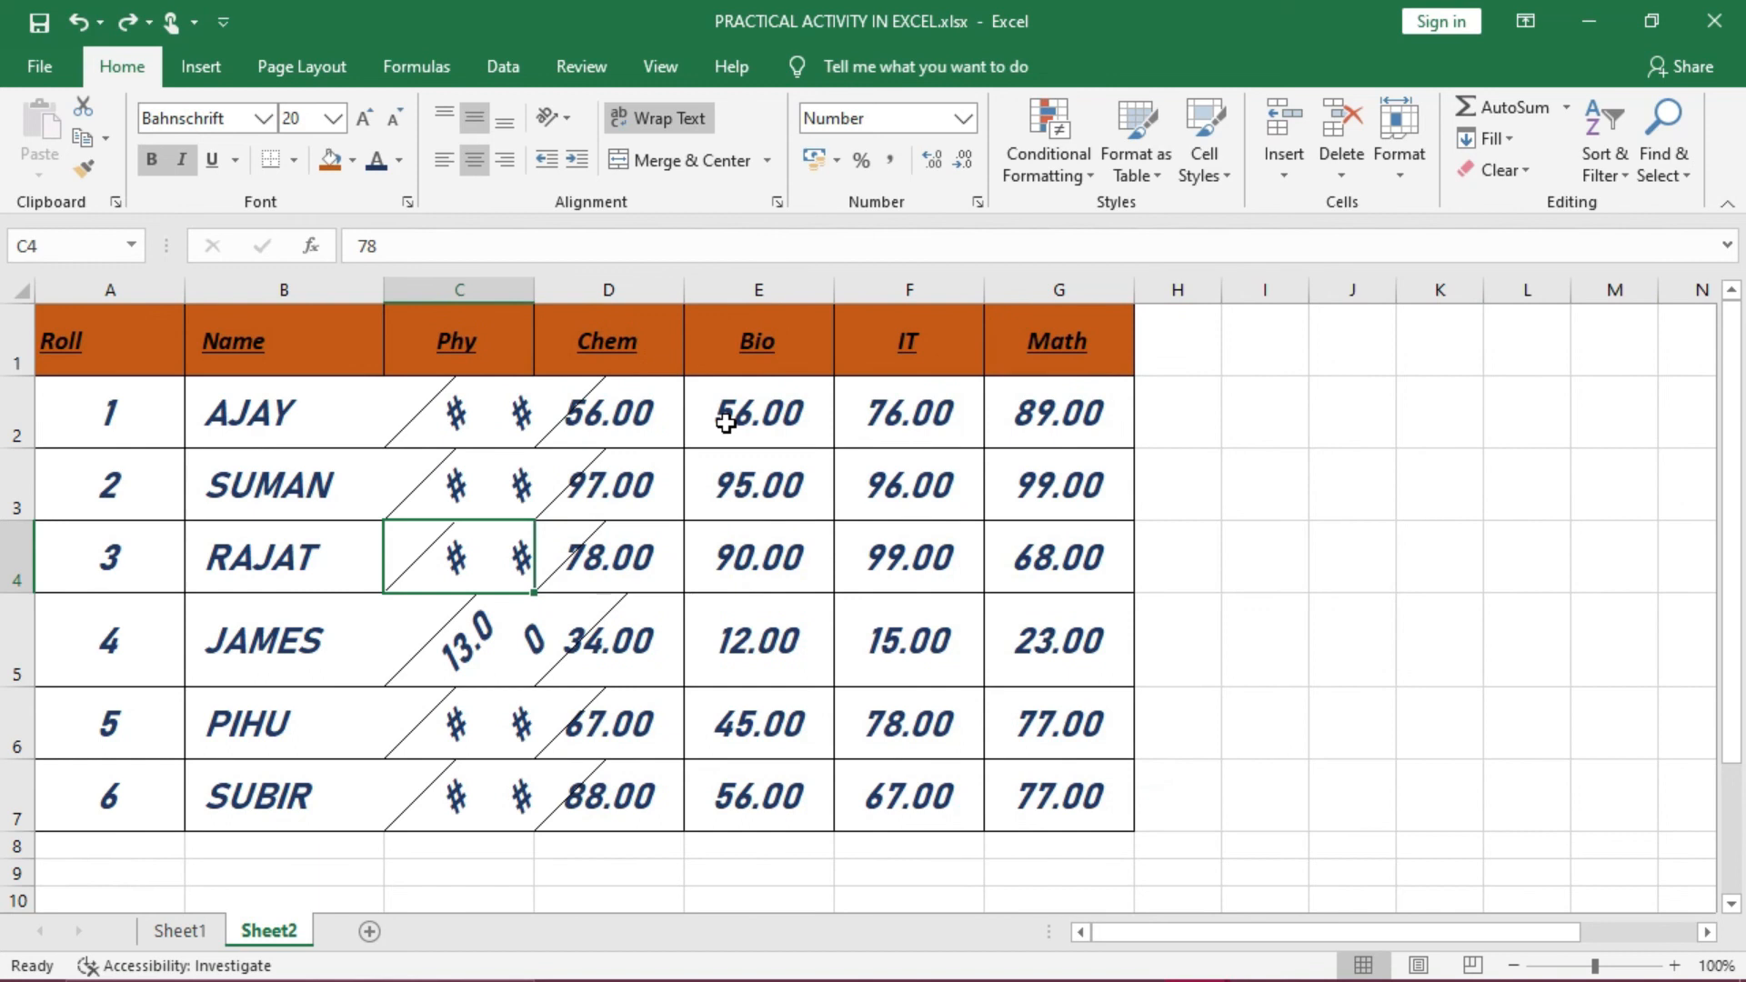
{"action": "key", "text": "ctrl+z"}
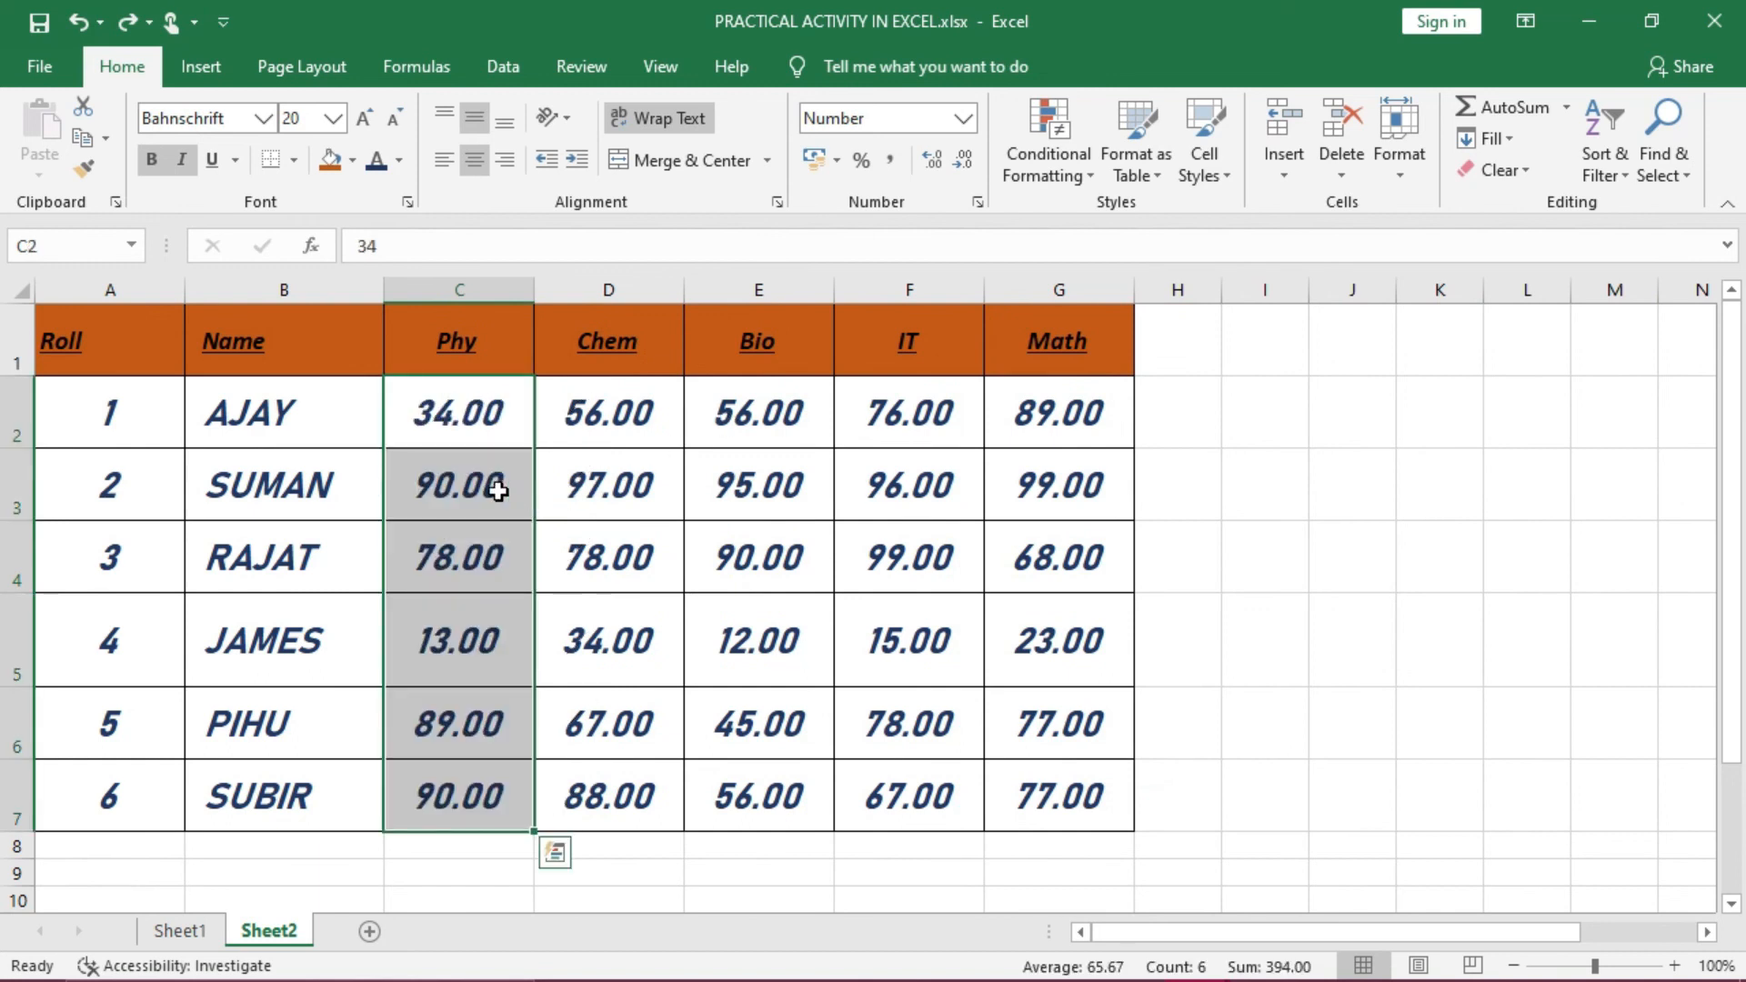
Set the font size of the Phy marks in C2:C7 to 9 and keep the range selected
{"action": "left_click", "coordinate": [335, 115]}
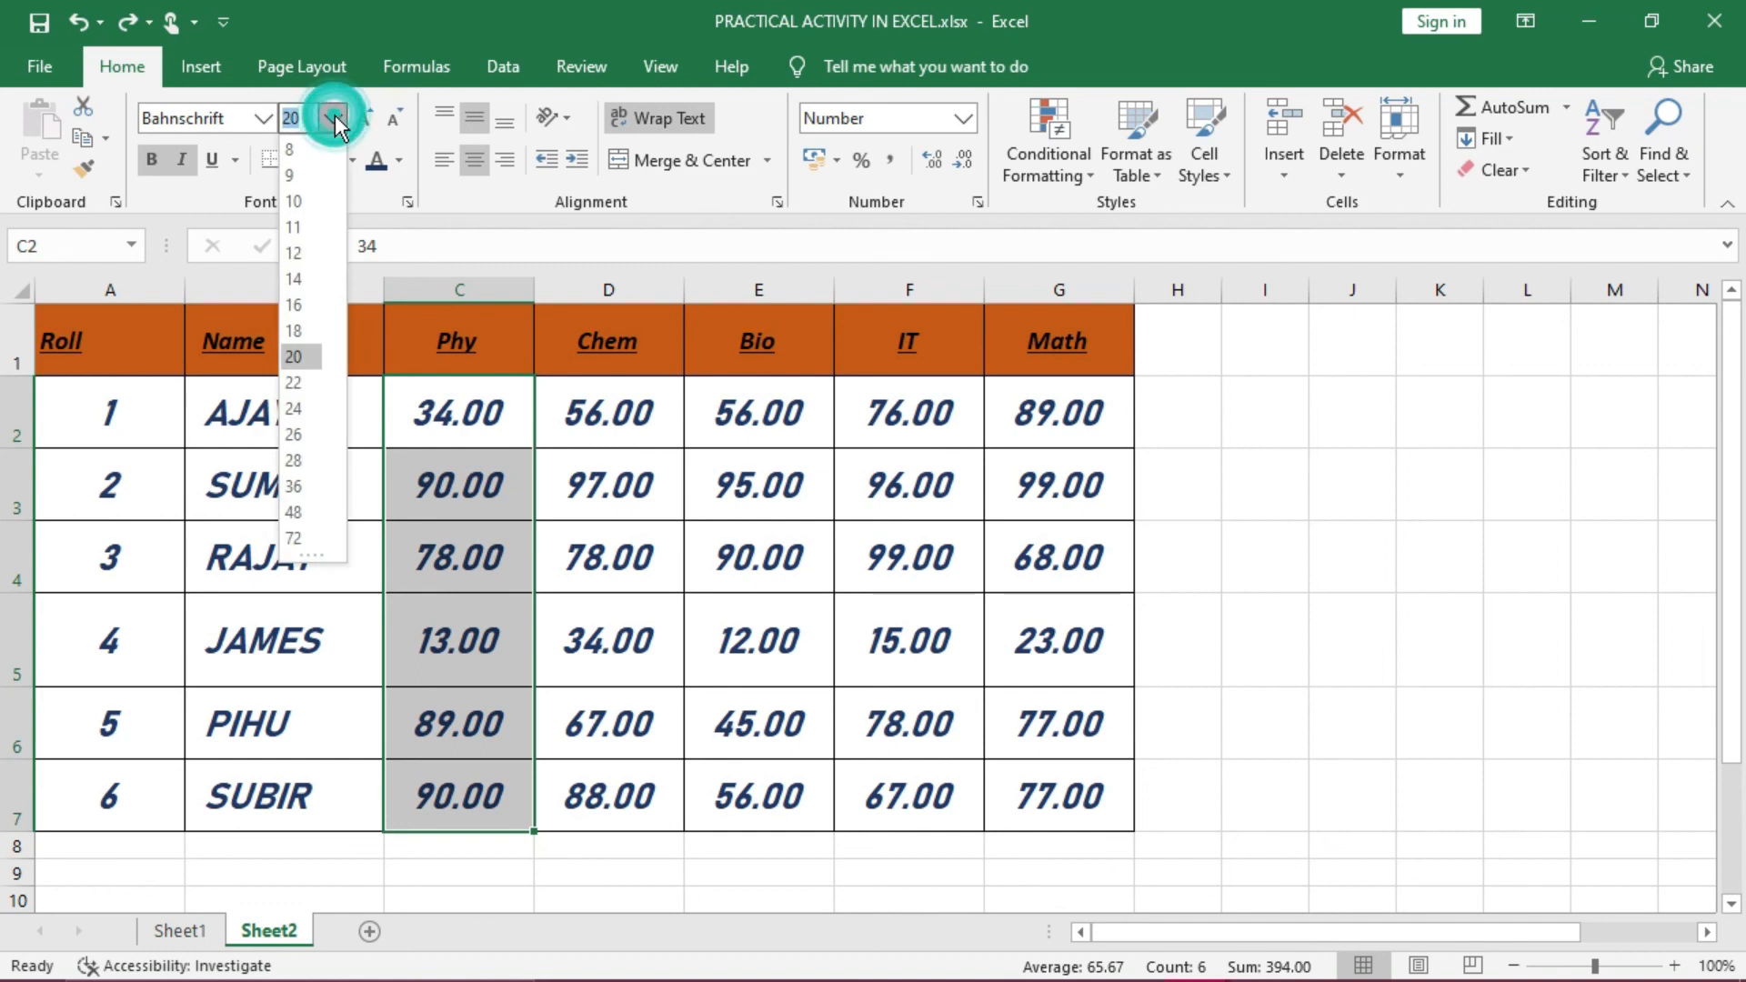
{"action": "left_click", "coordinate": [309, 168]}
{"action": "left_click_drag", "start_coordinate": [466, 414], "coordinate": [455, 818]}
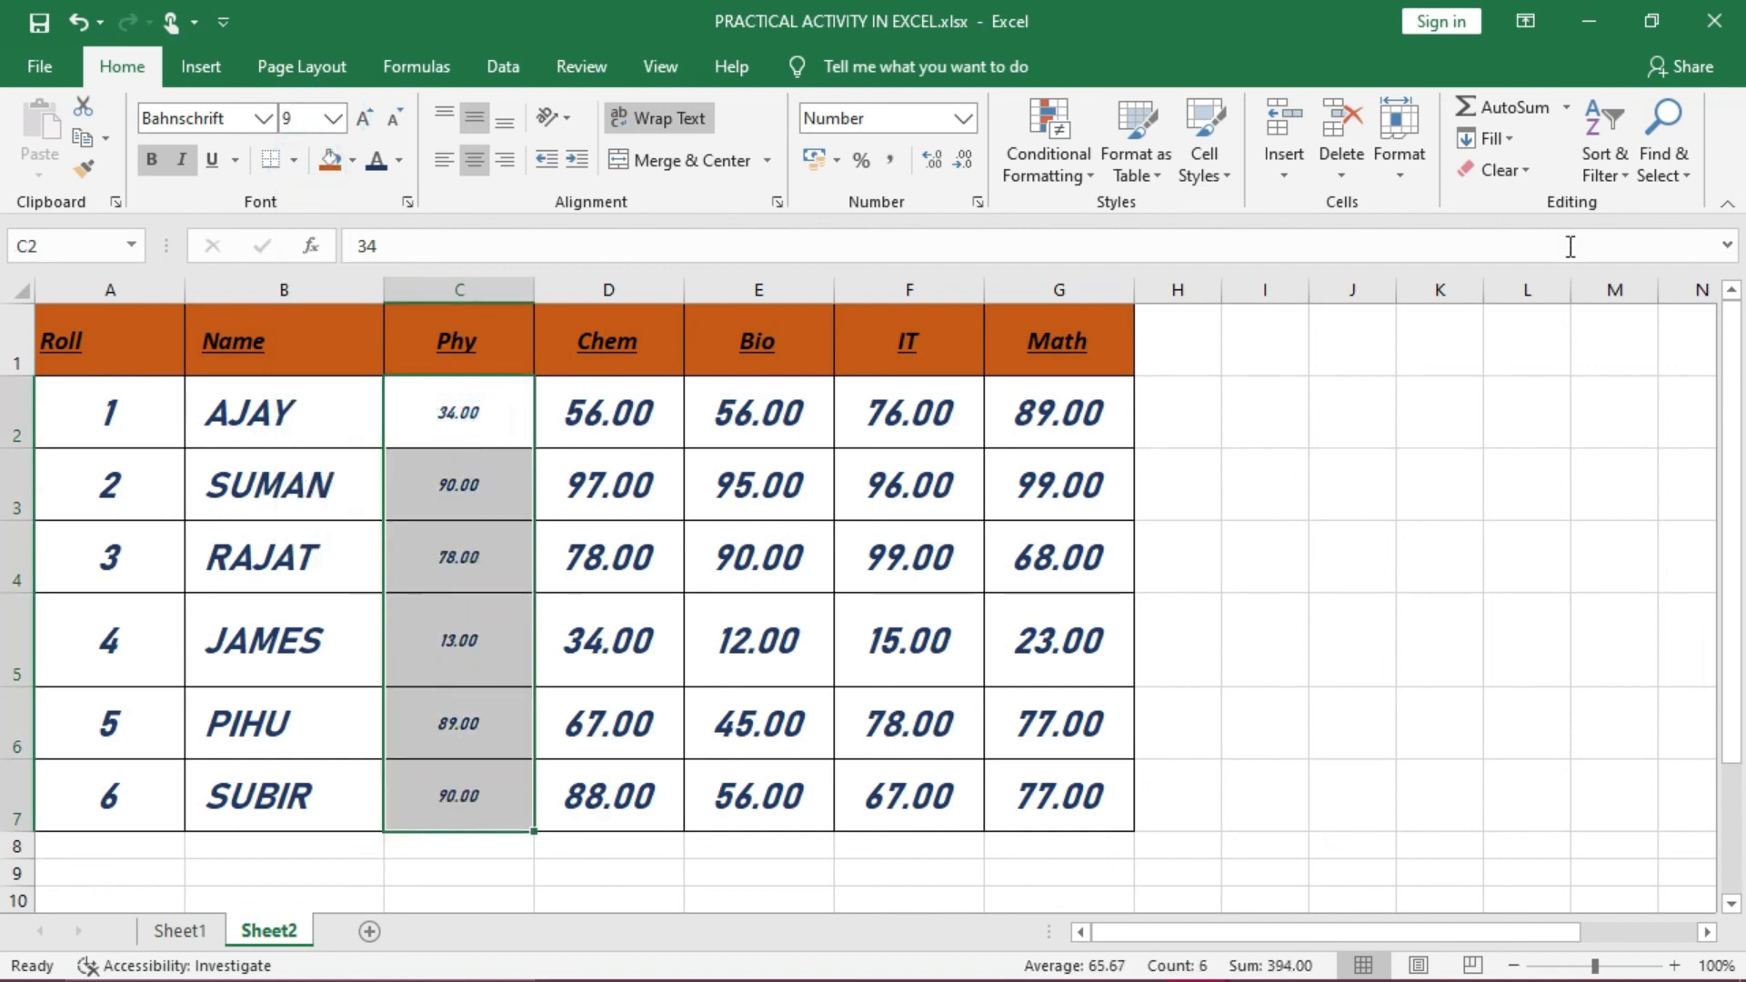
Rotate the Phy marks in C2:C7 by a slight upward angle using the text orientation dial
{"action": "left_click", "coordinate": [1397, 173]}
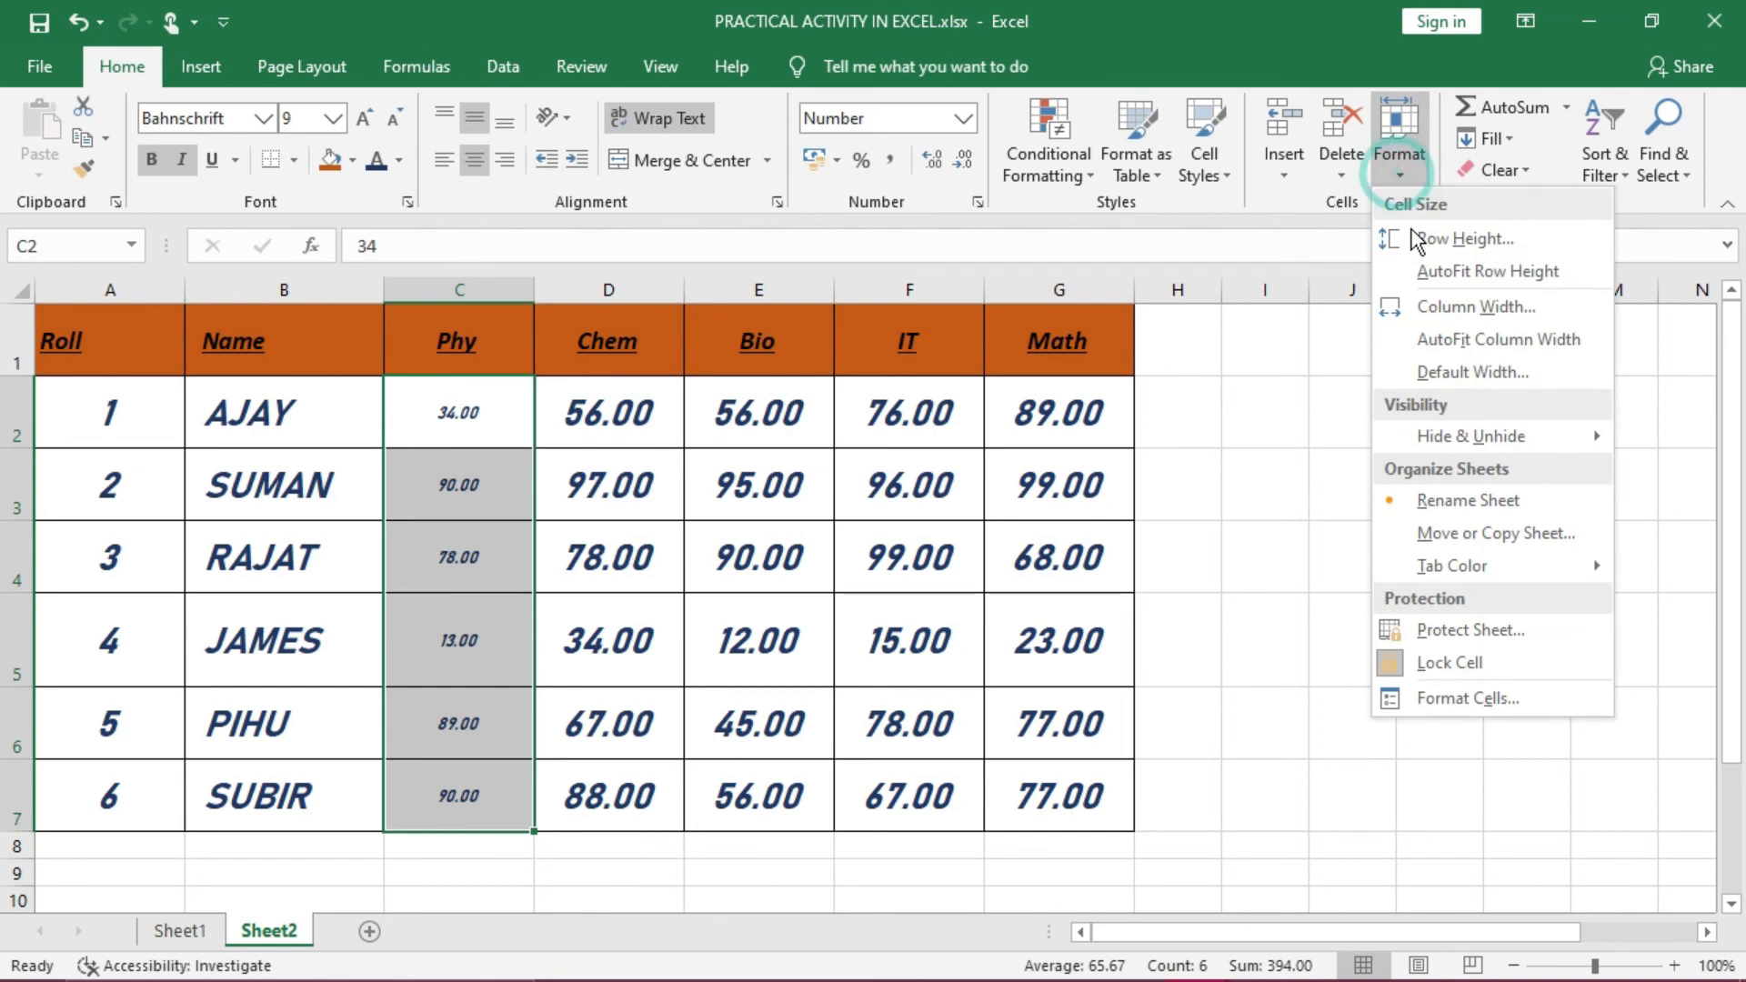
{"action": "left_click", "coordinate": [1445, 698]}
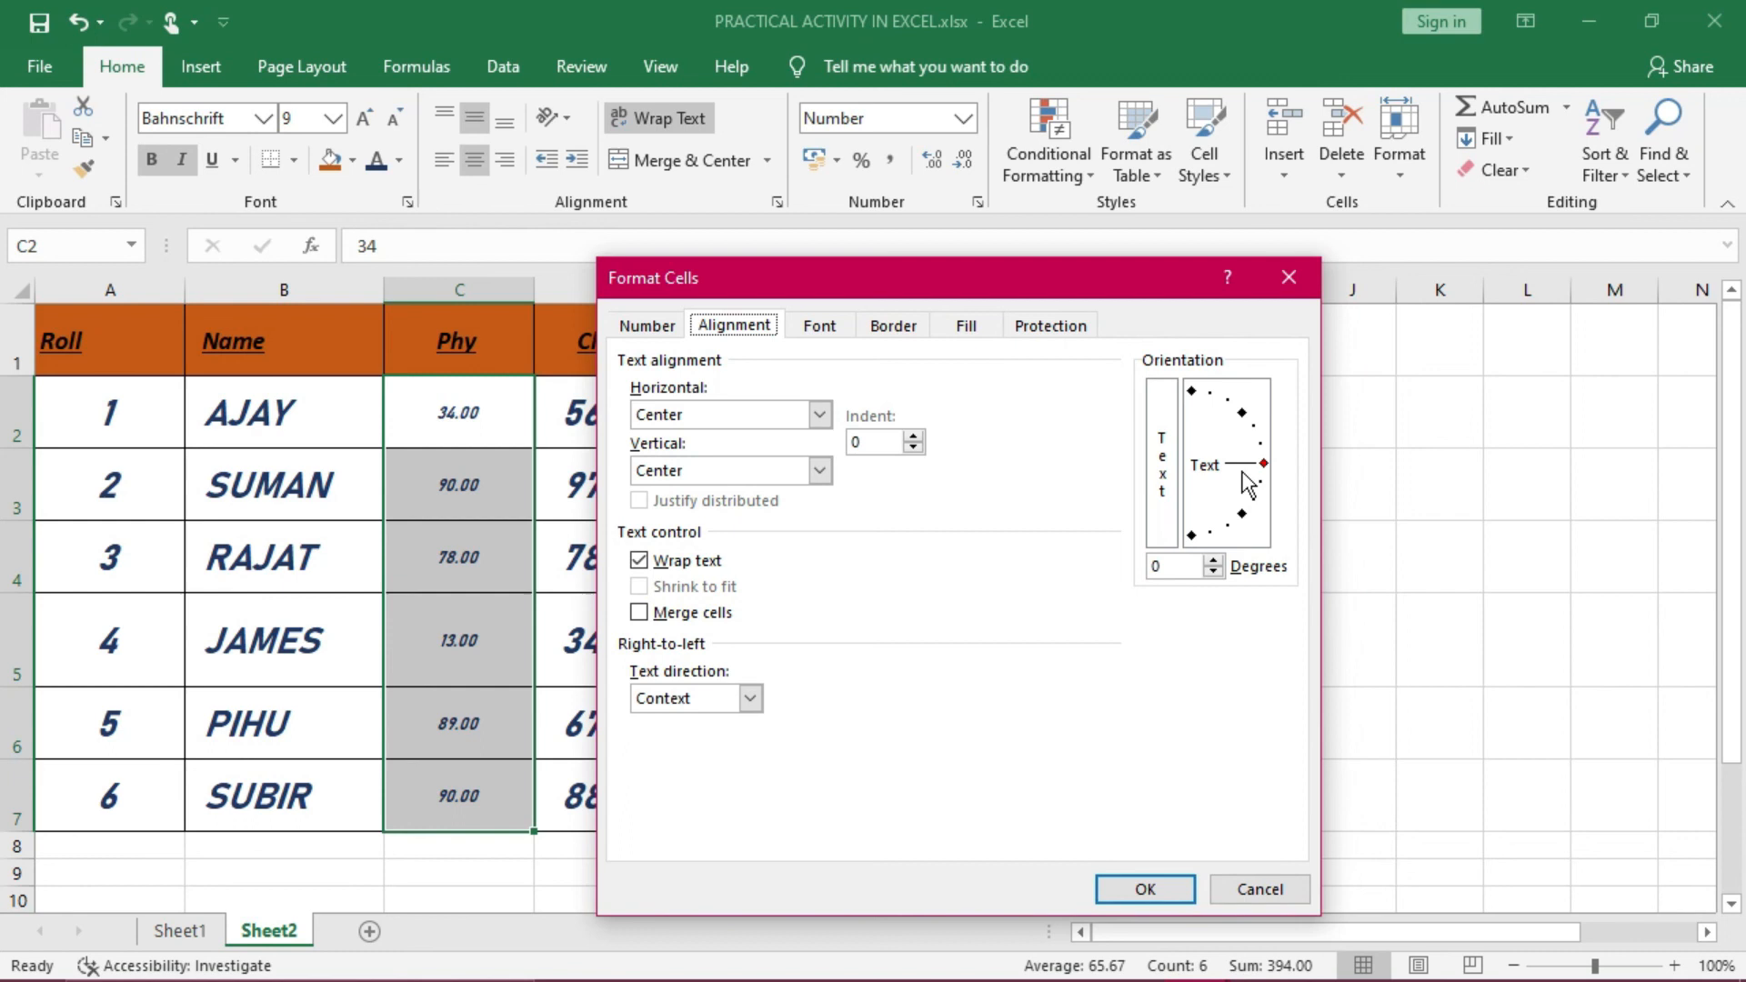
{"action": "left_click_drag", "start_coordinate": [1245, 475], "coordinate": [1259, 441]}
{"action": "left_click", "coordinate": [1137, 897]}
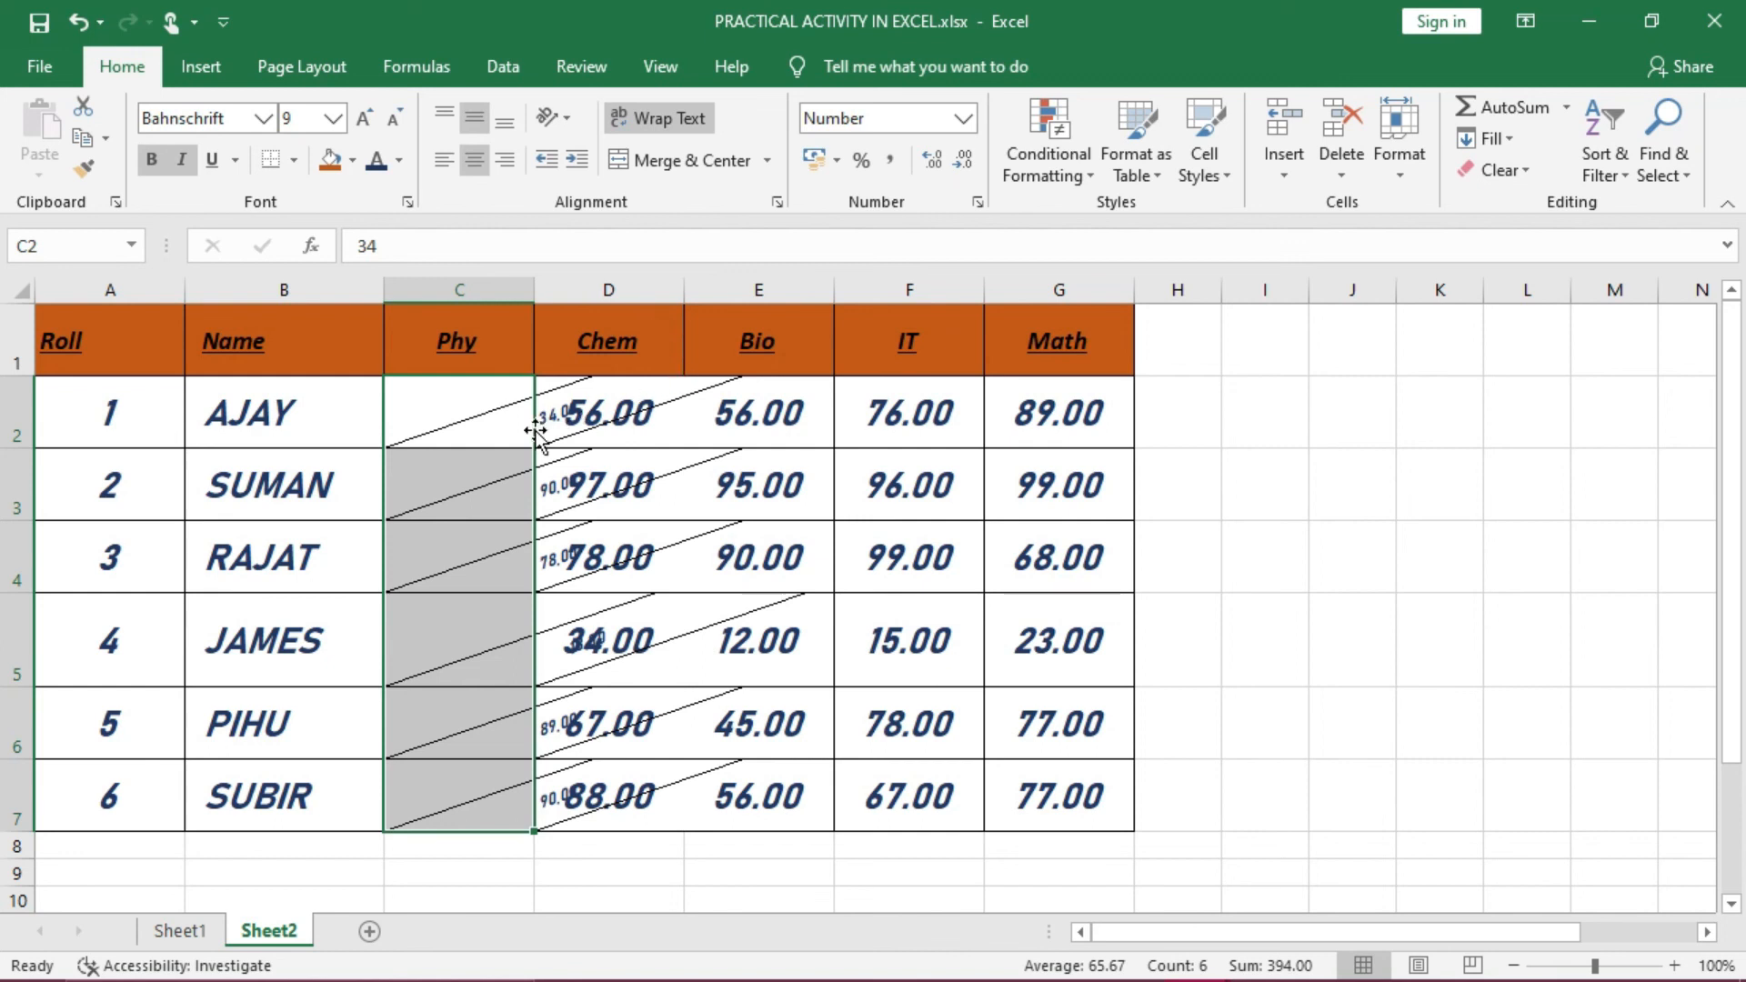
Widen columns D and C around the rotated Phy marks, and select C2 and D2 to compare their slanted borders
{"action": "left_click_drag", "start_coordinate": [684, 285], "coordinate": [895, 288]}
{"action": "left_click_drag", "start_coordinate": [535, 288], "coordinate": [767, 294]}
{"action": "left_click", "coordinate": [800, 550]}
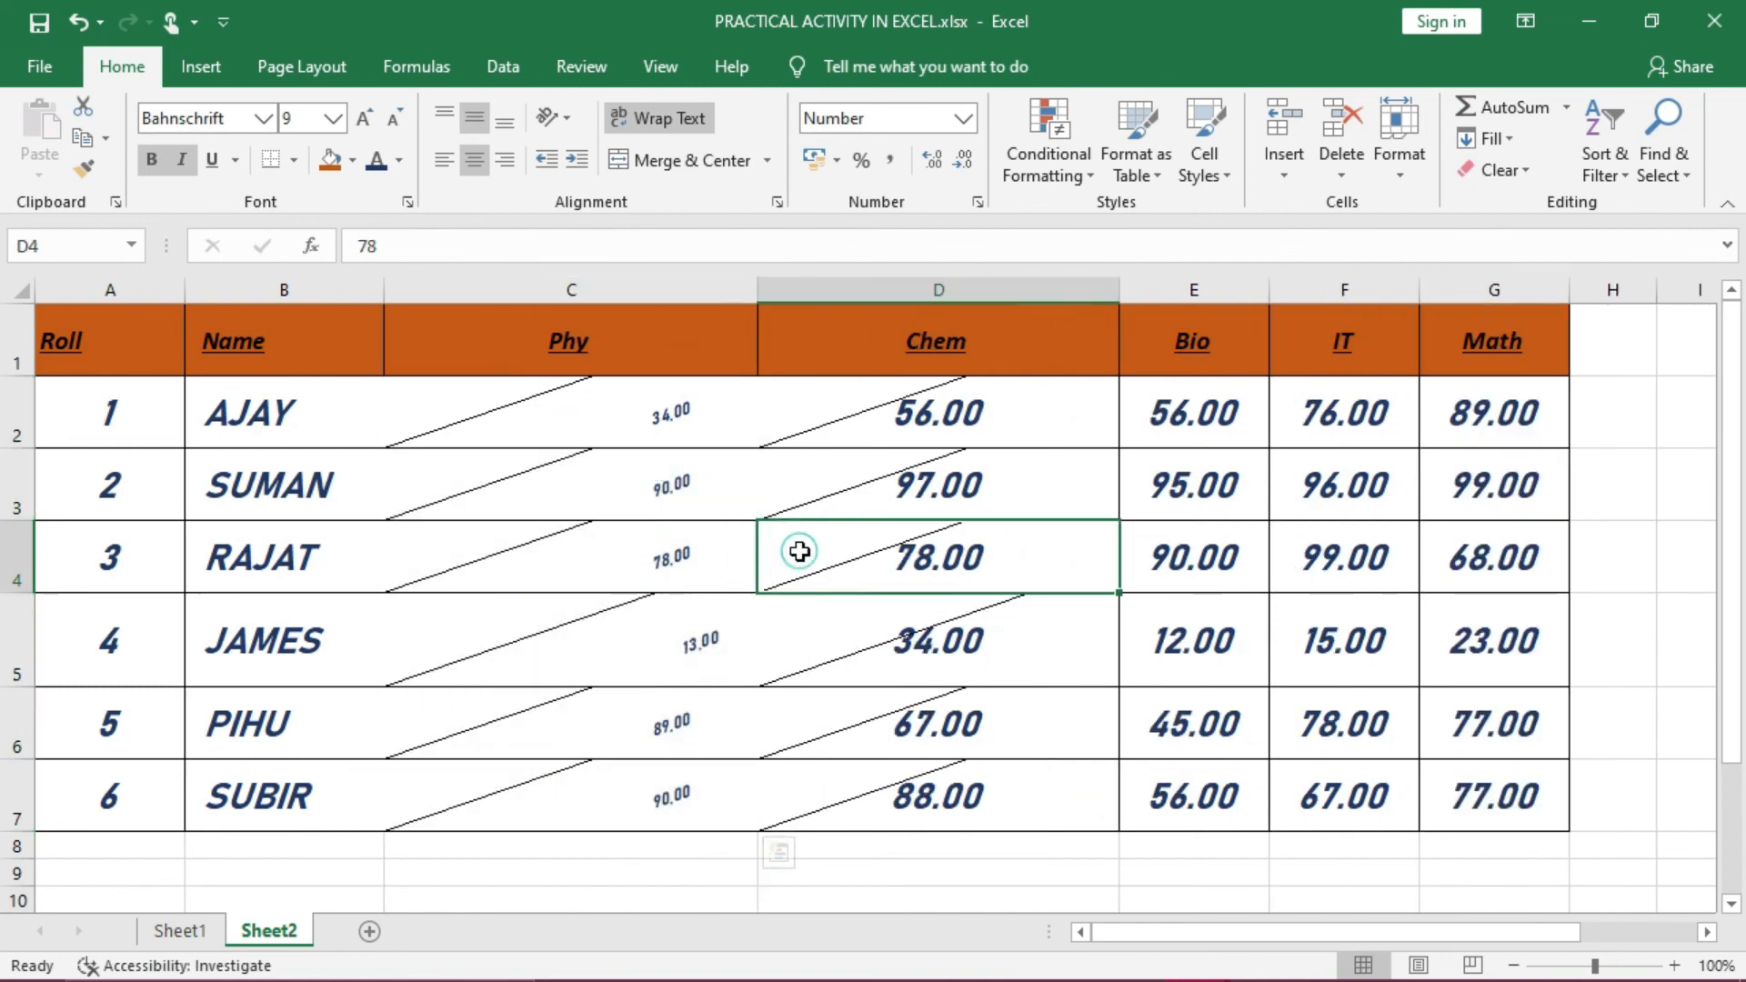
{"action": "left_click_drag", "start_coordinate": [760, 304], "coordinate": [974, 308]}
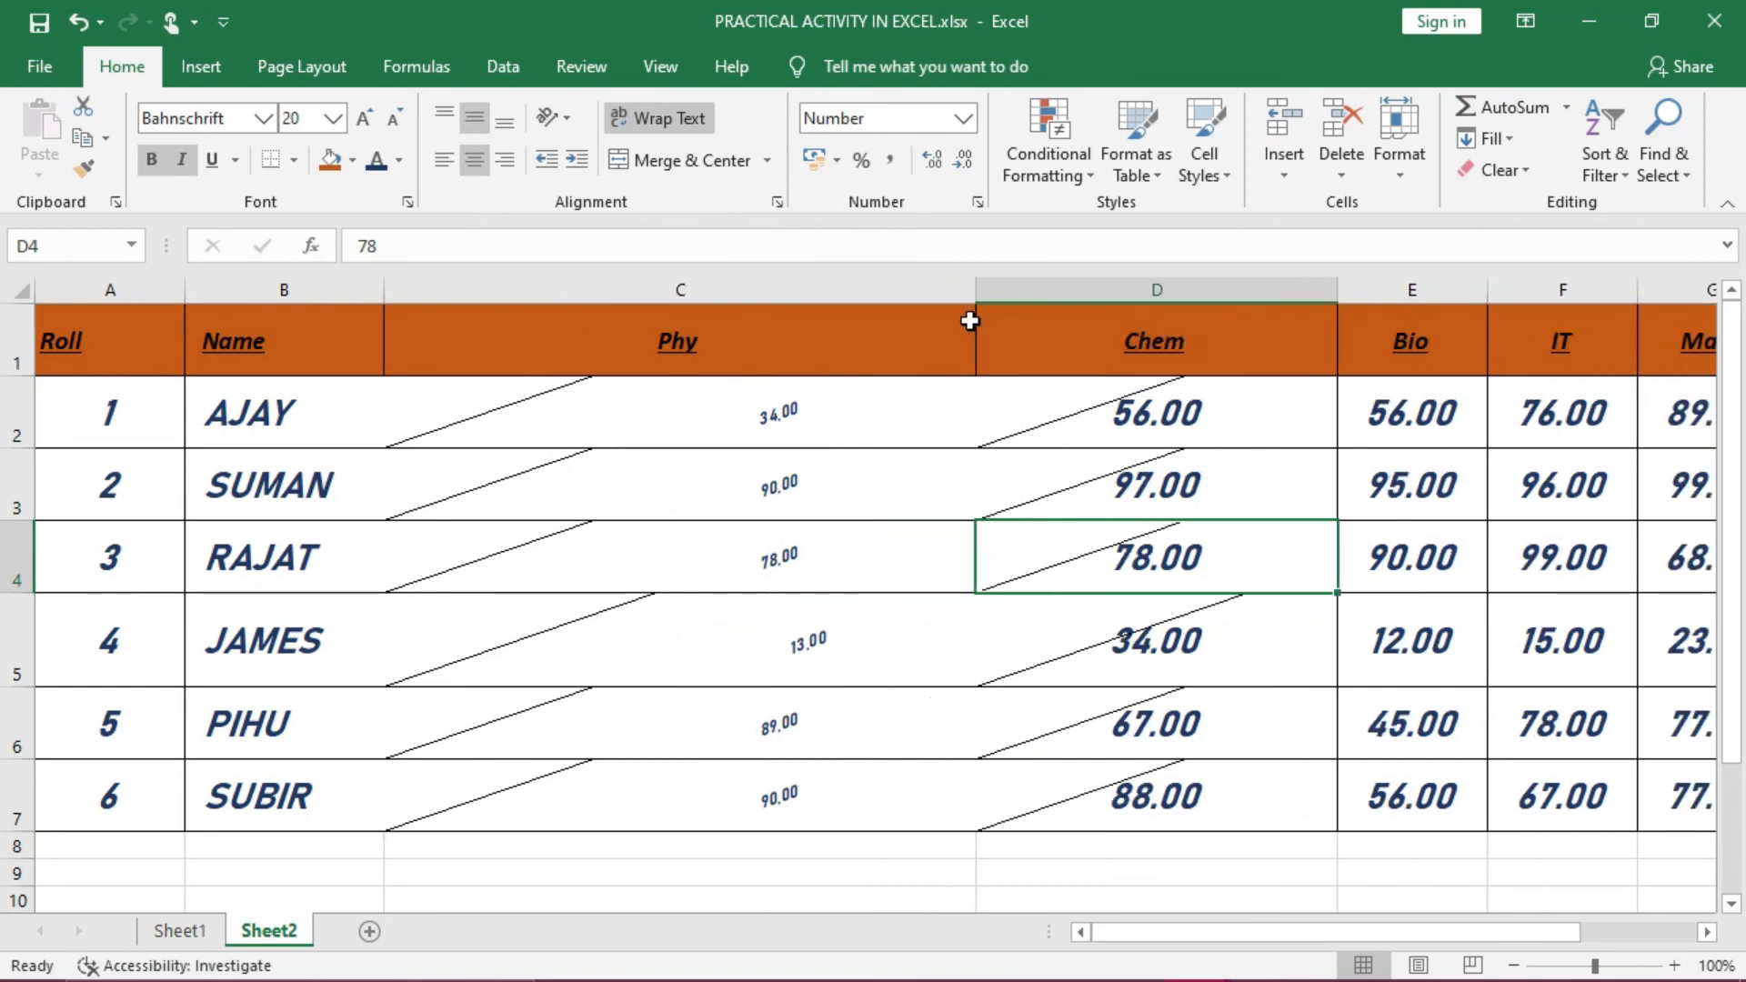
{"action": "left_click", "coordinate": [870, 480]}
{"action": "left_click", "coordinate": [823, 409]}
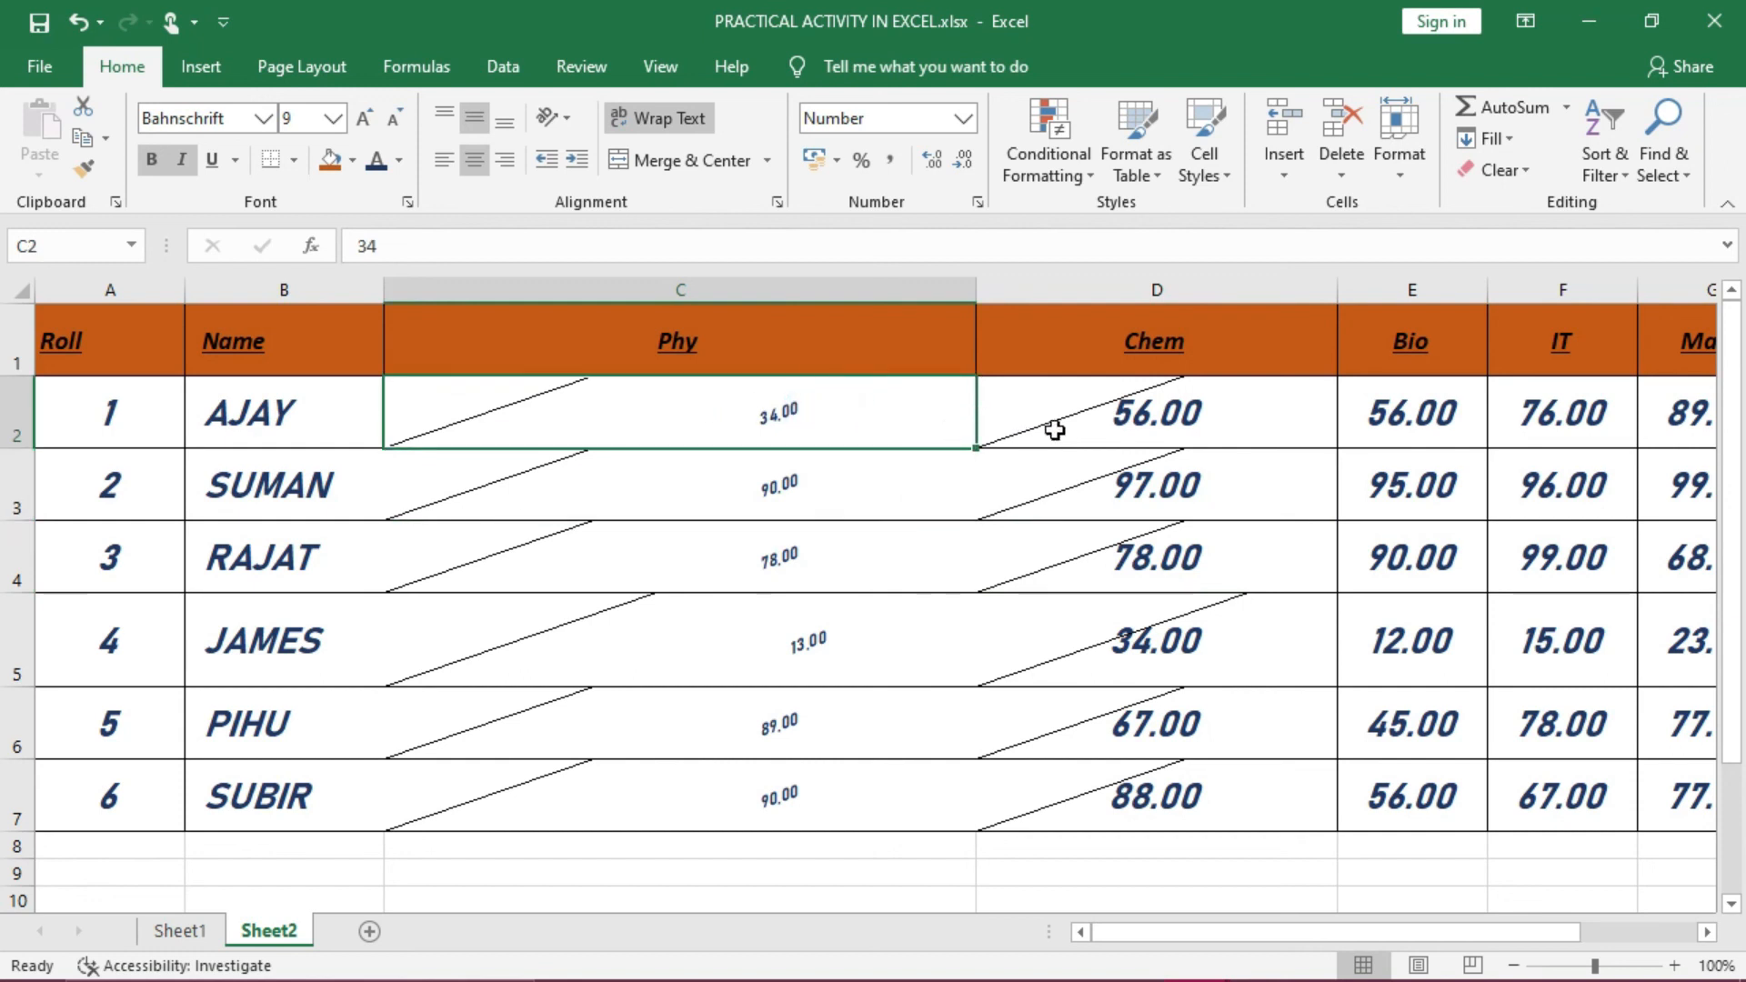
{"action": "left_click", "coordinate": [1049, 403]}
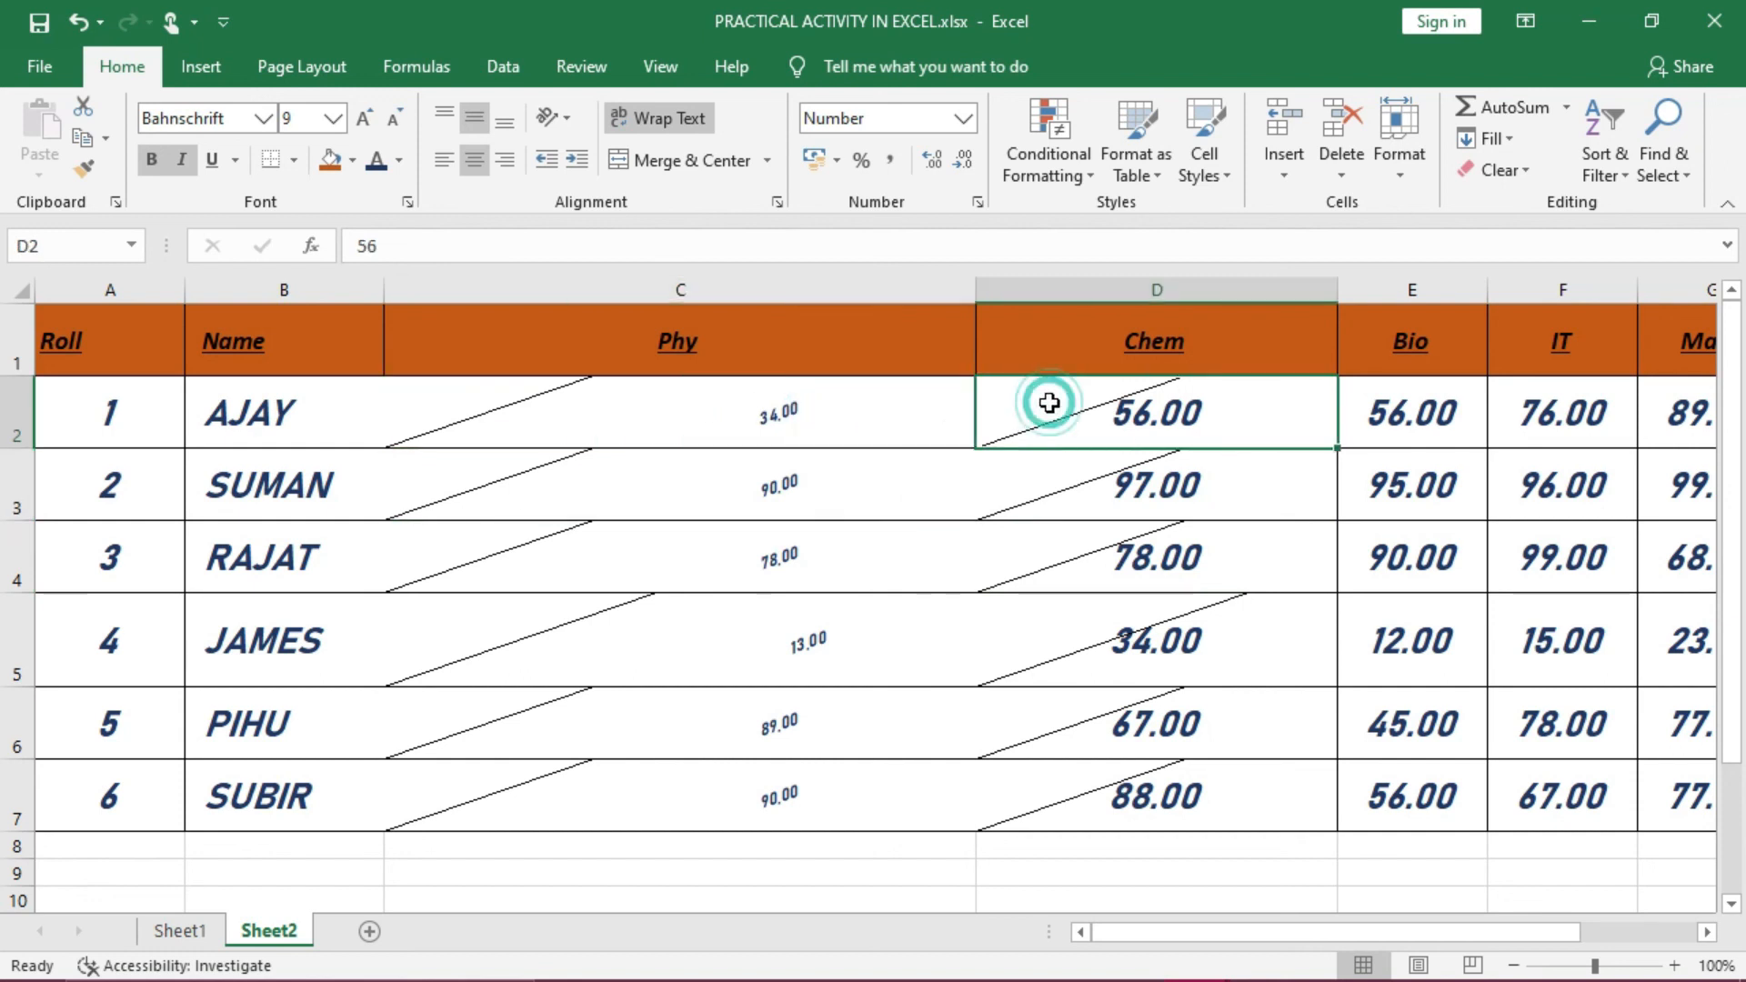
{"action": "left_click", "coordinate": [820, 411]}
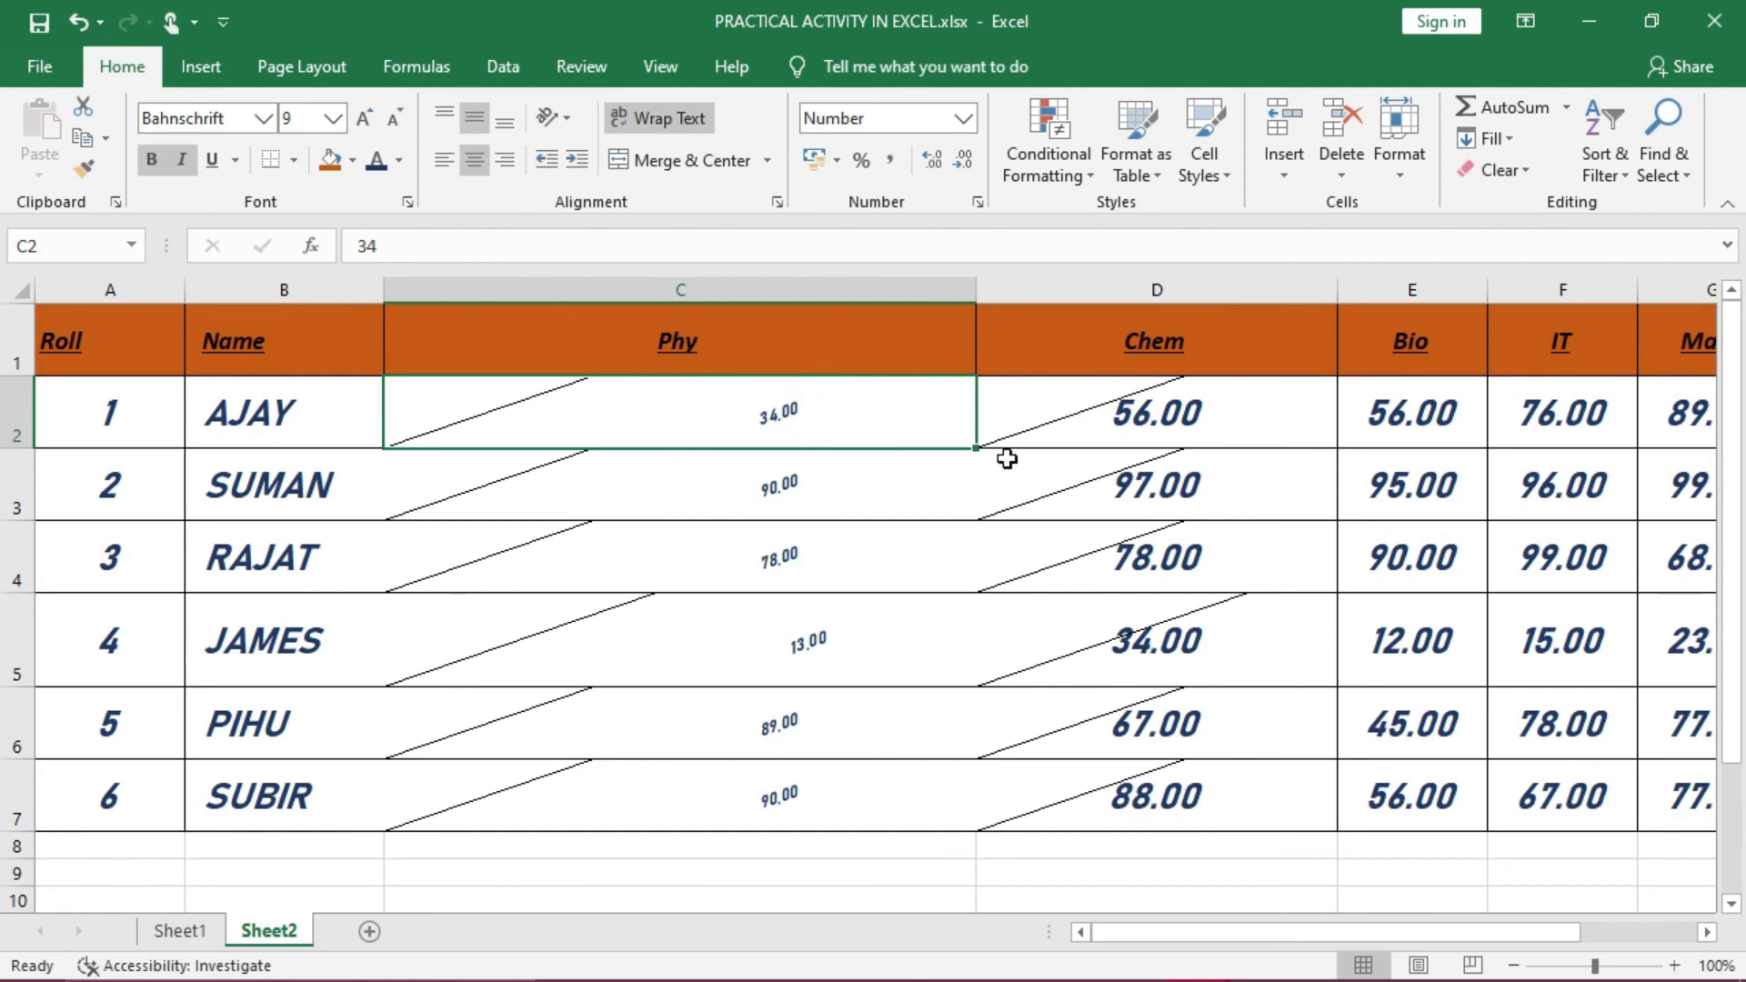
Undo the width changes of columns C and D and the rotation of the Phy marks in C2:C7
{"action": "key", "text": "ctrl+z"}
{"action": "key", "text": "ctrl+z"}
{"action": "key", "text": "ctrl+z"}
{"action": "key", "text": "ctrl+z"}
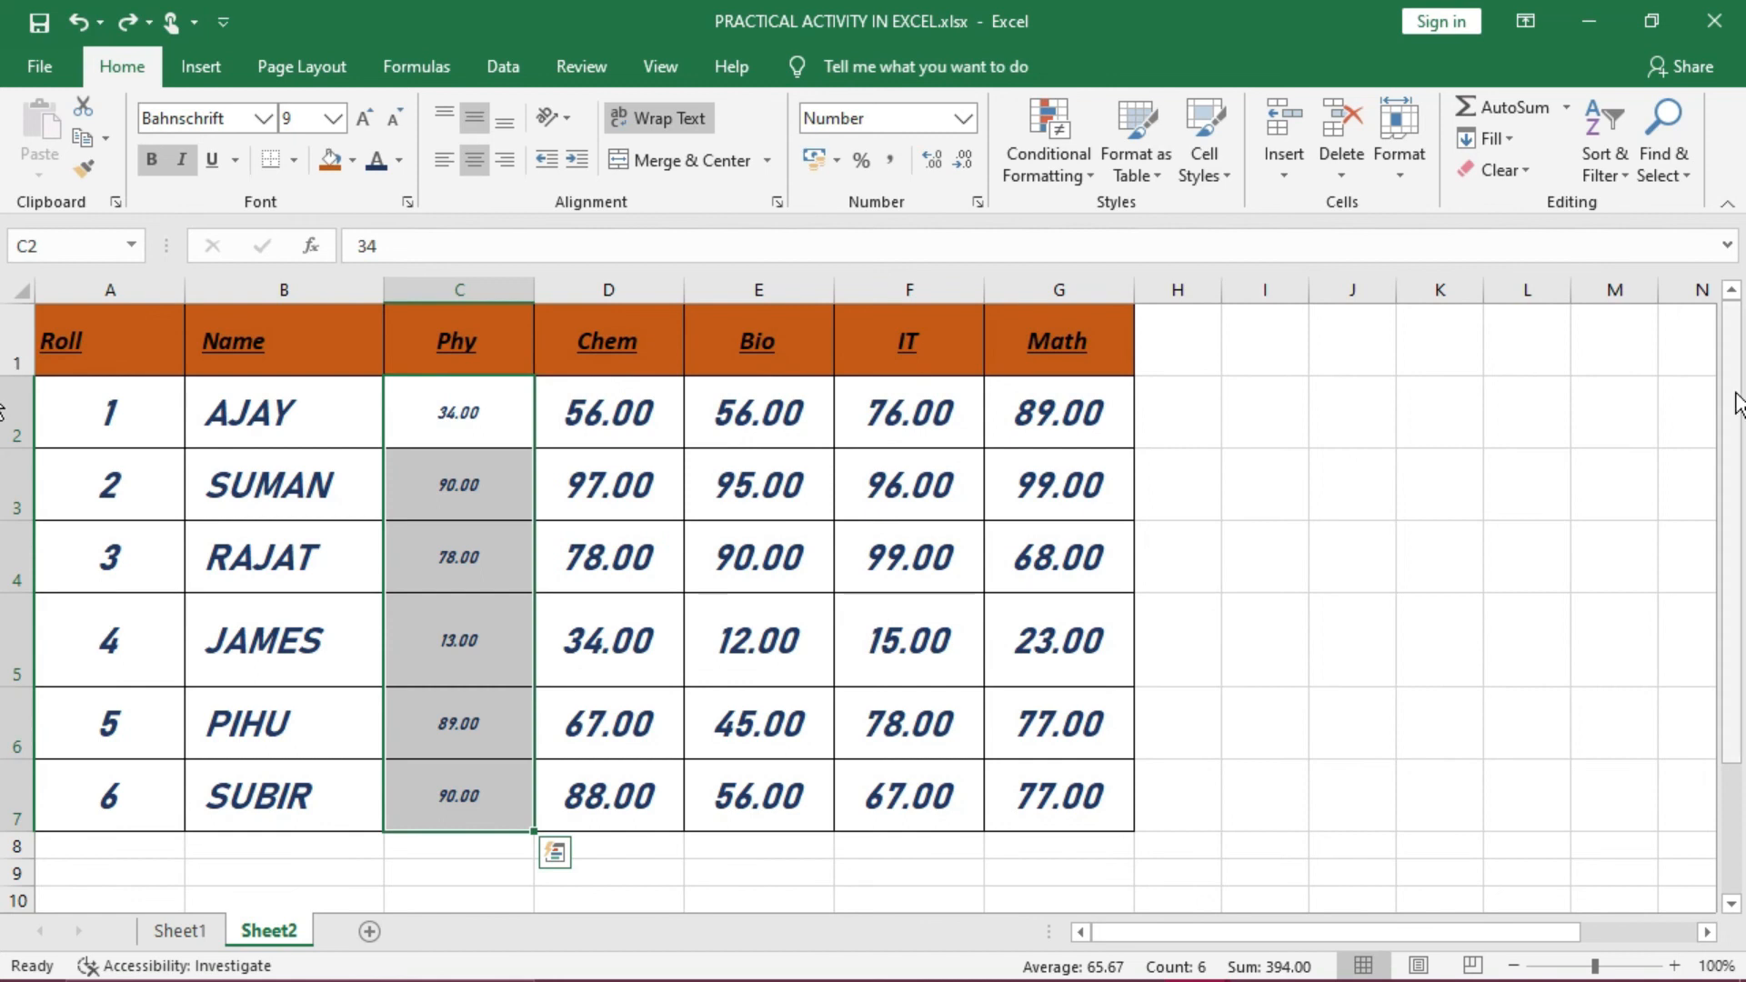
{"action": "left_click", "coordinate": [1241, 636]}
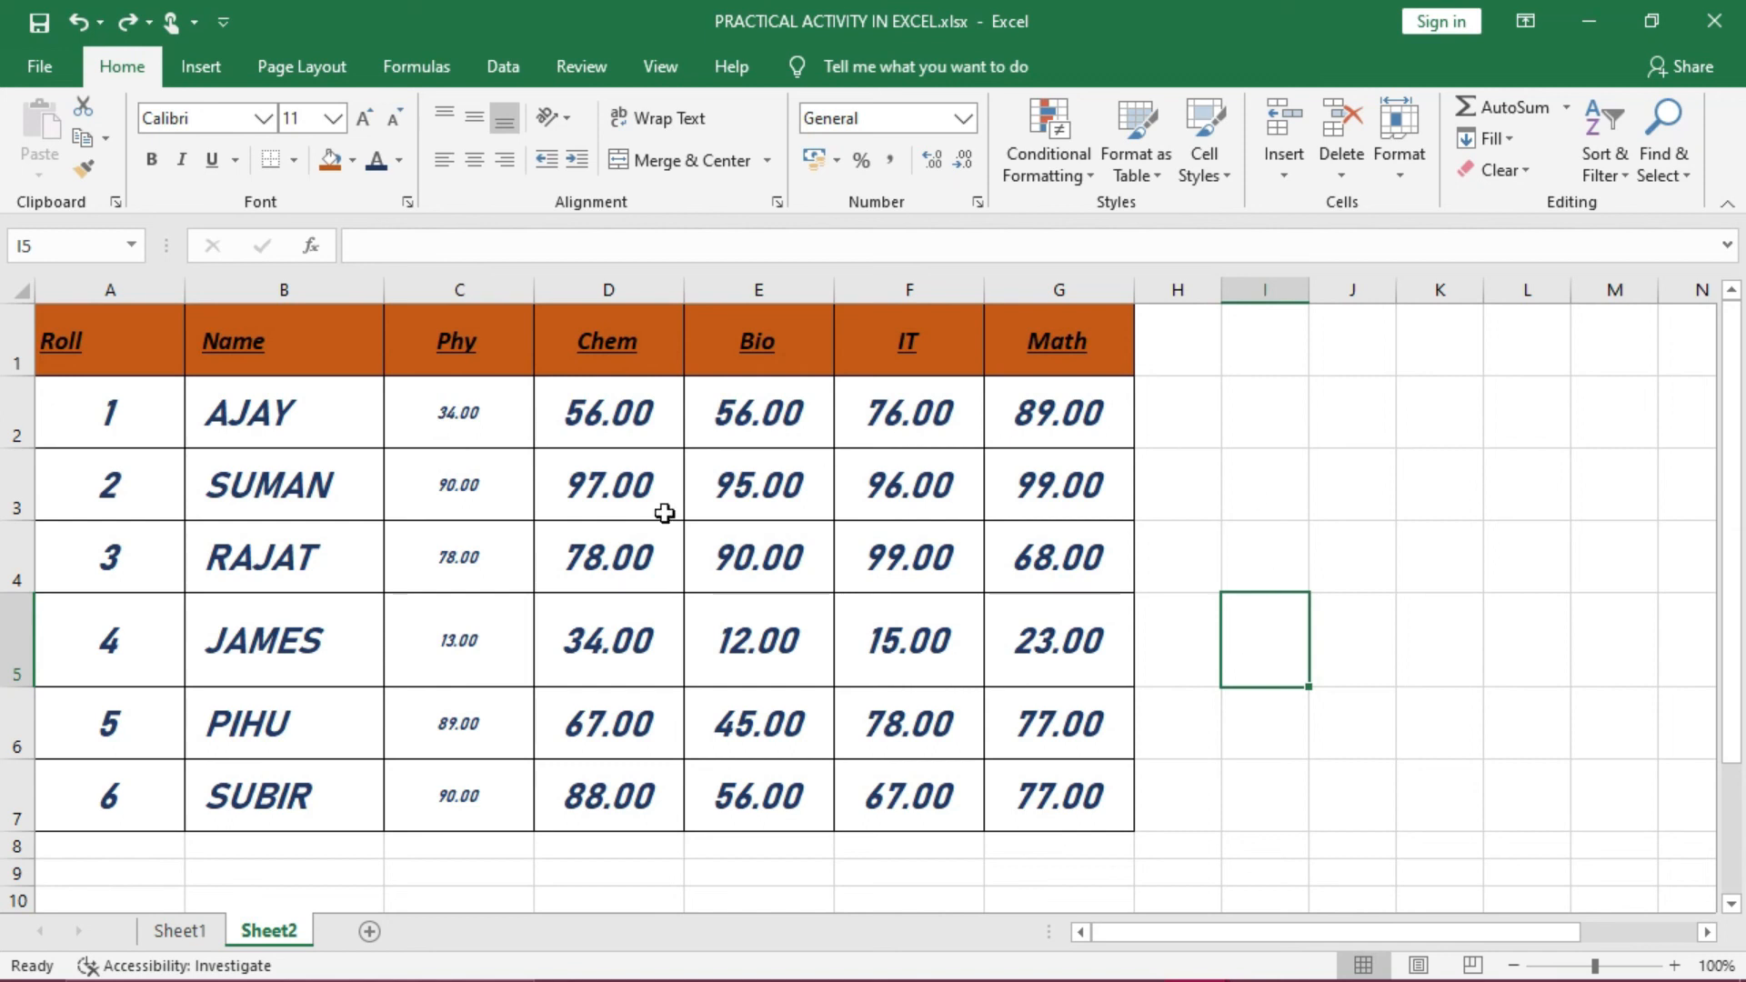
{"action": "left_click", "coordinate": [654, 517]}
{"action": "left_click_drag", "start_coordinate": [621, 438], "coordinate": [1001, 420]}
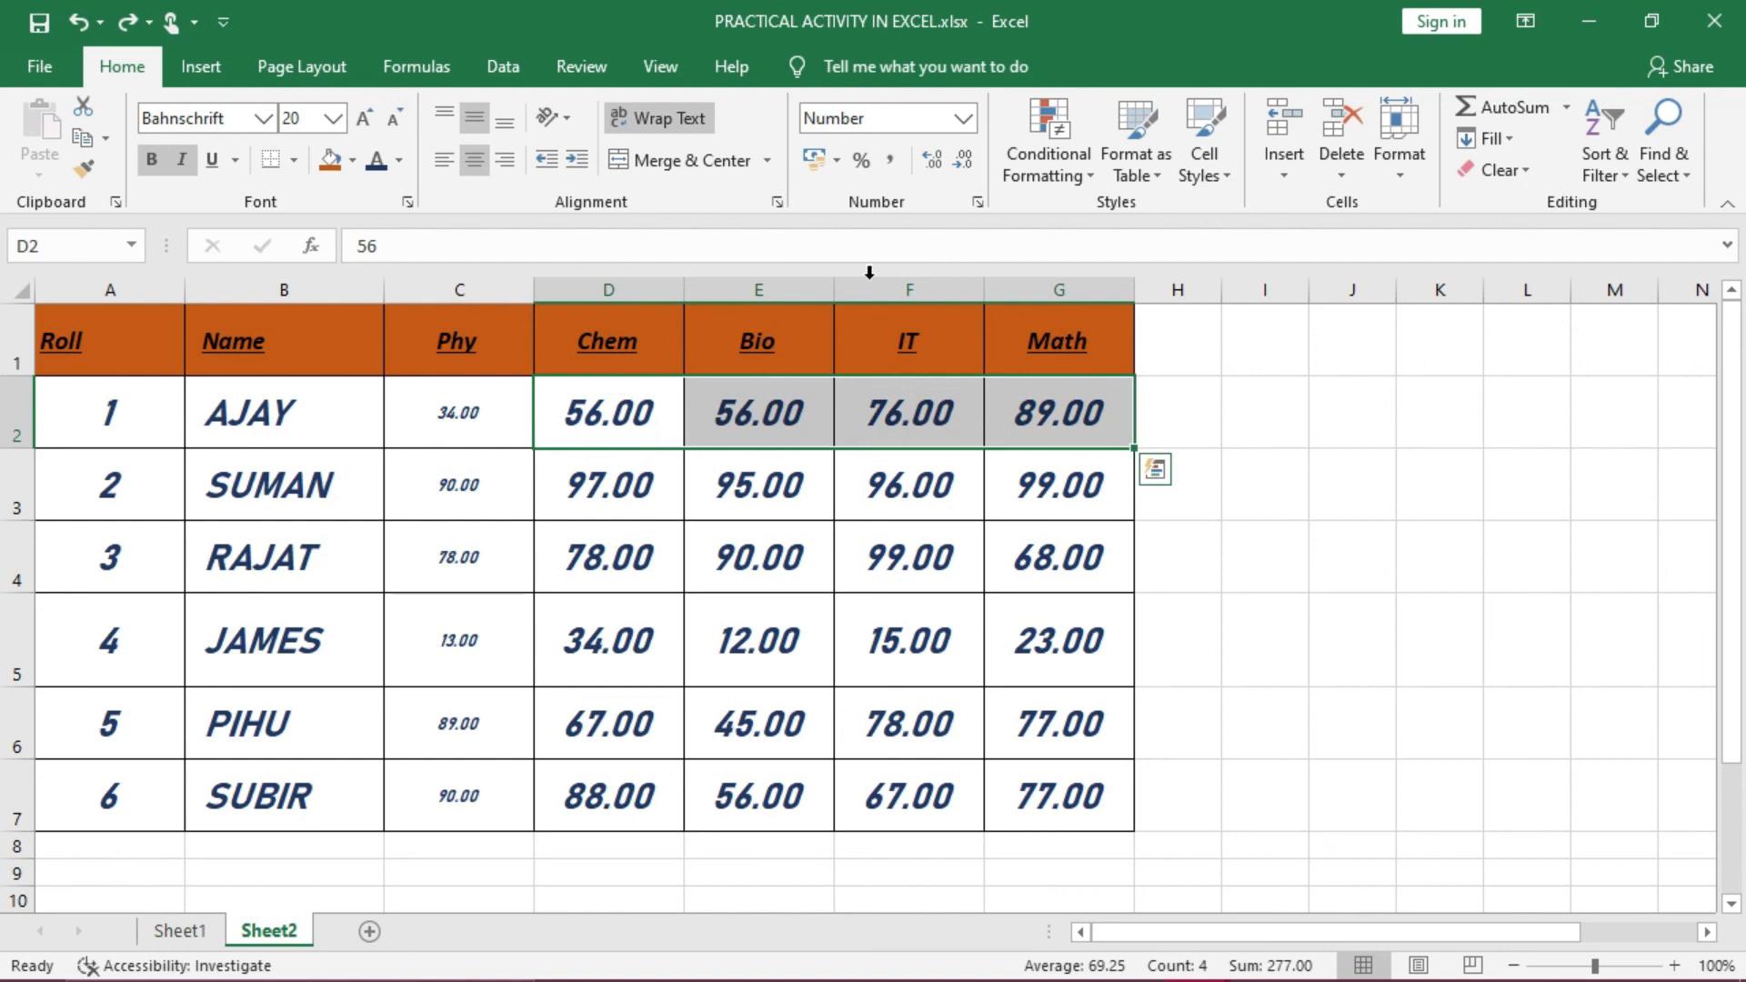
{"action": "left_click", "coordinate": [777, 202]}
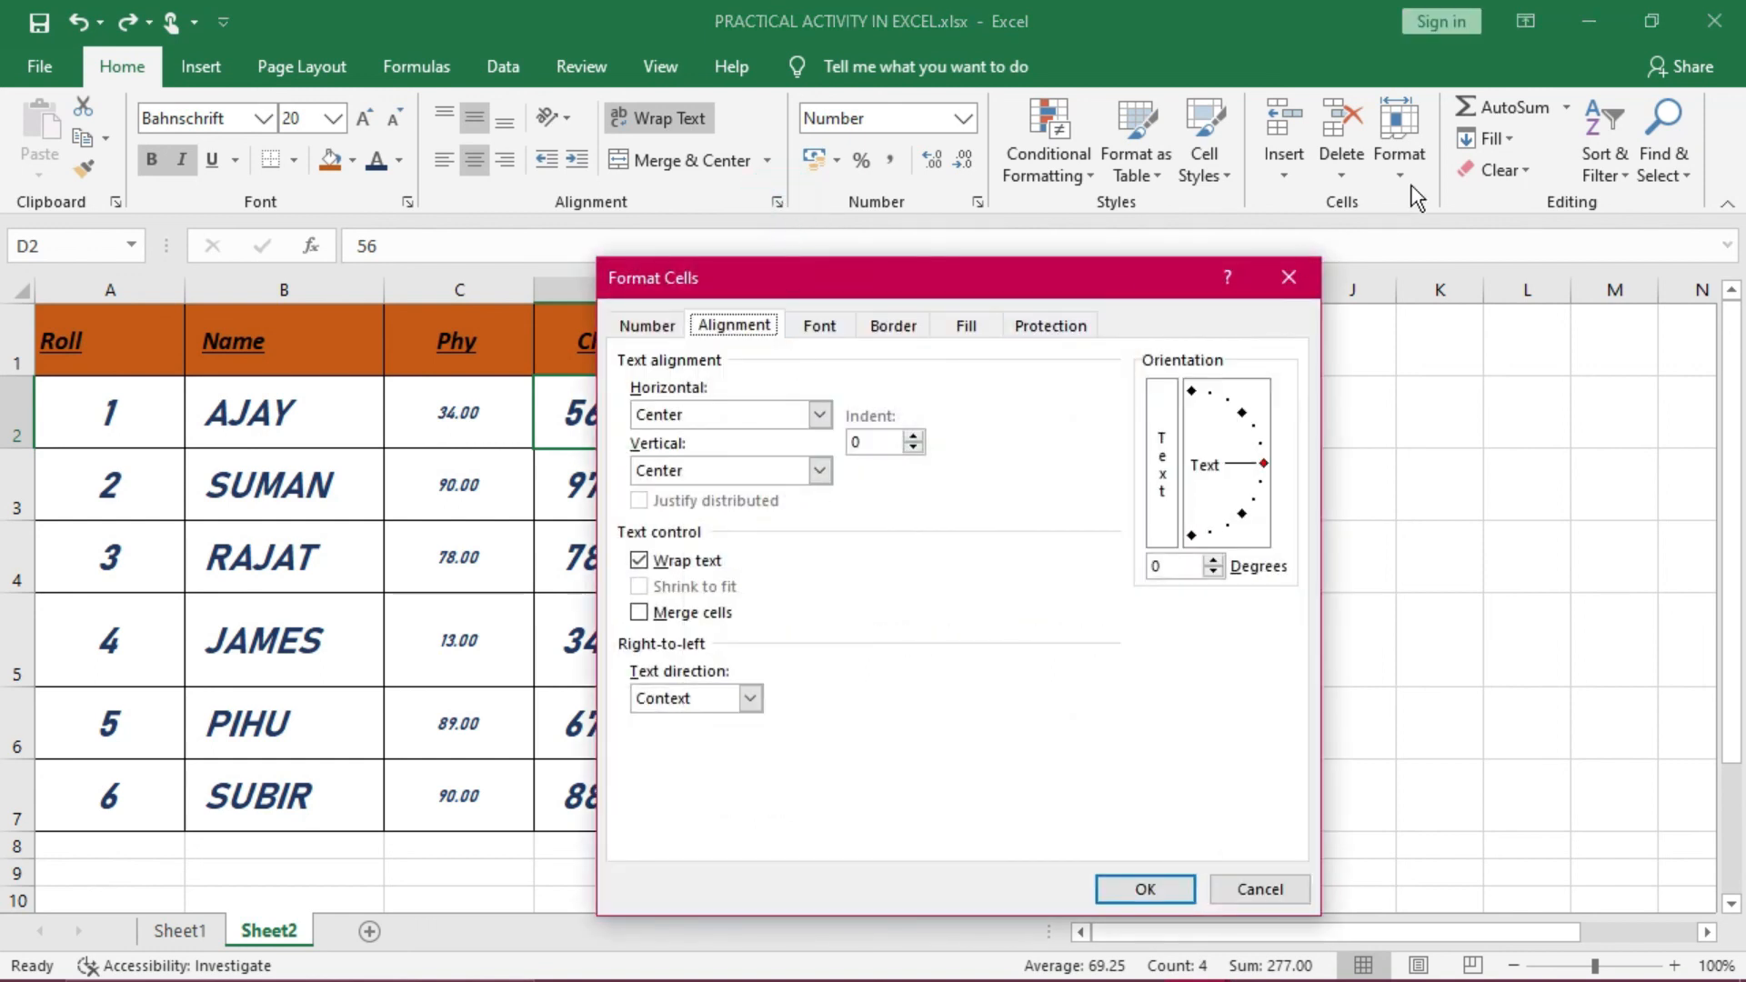
{"action": "left_click", "coordinate": [828, 330]}
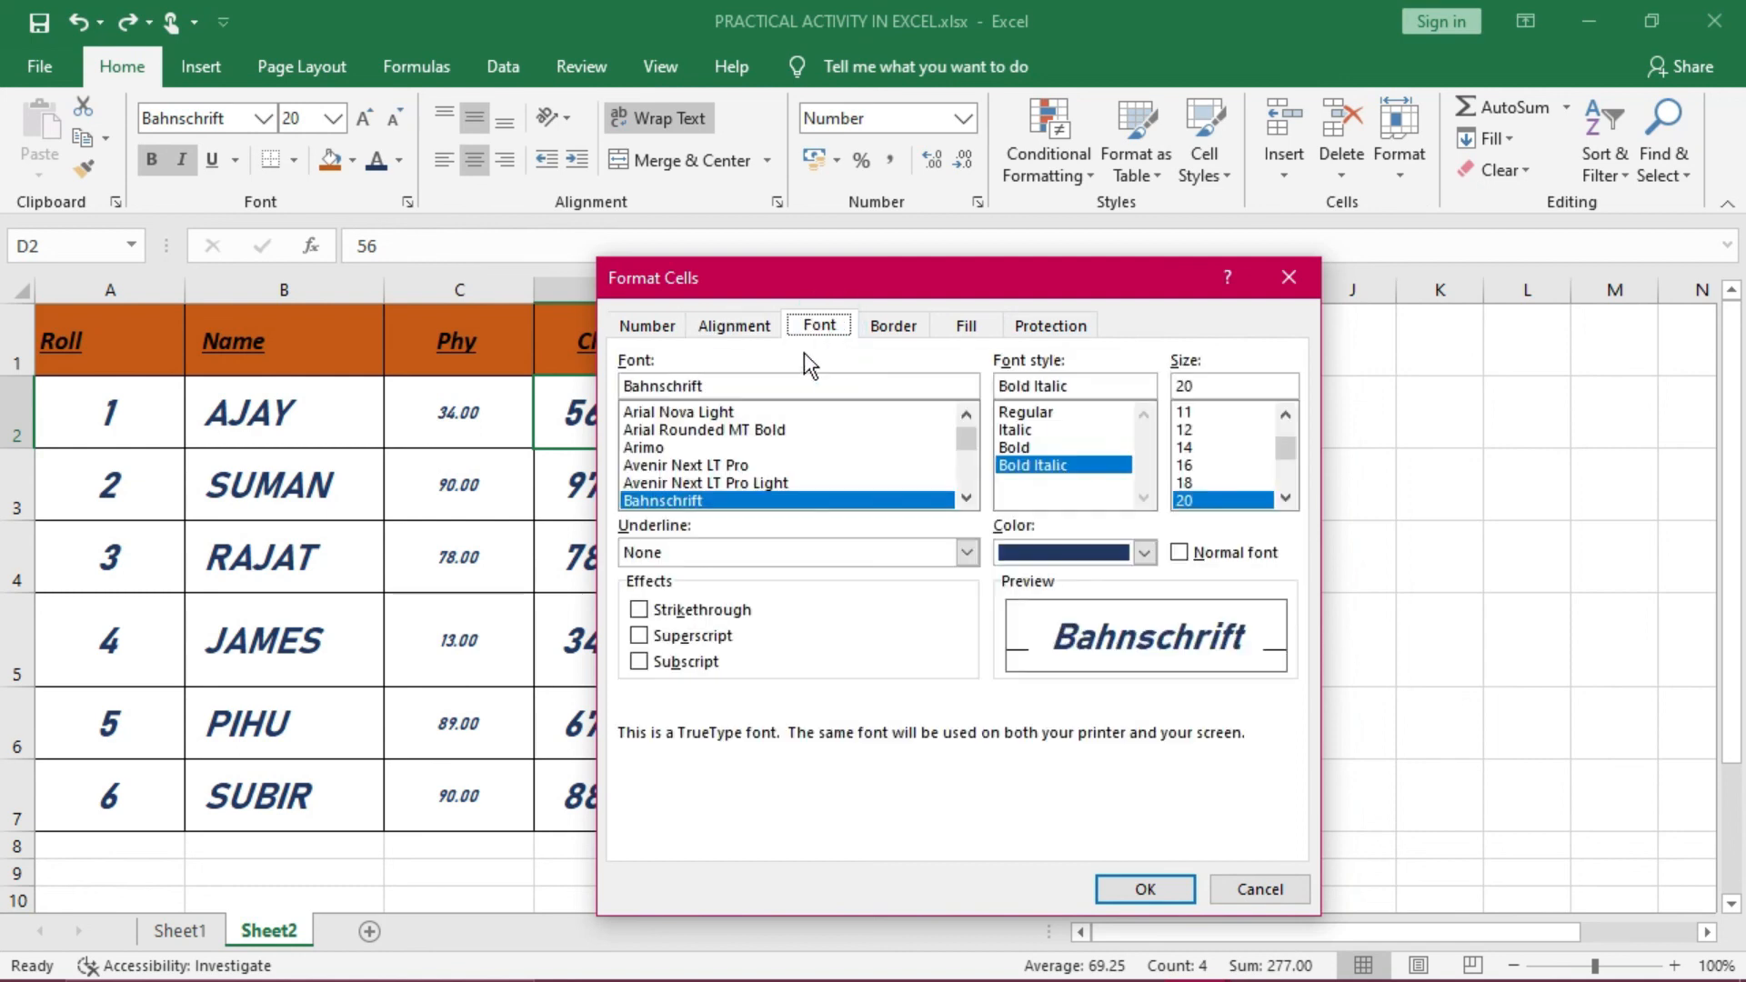
{"action": "left_click", "coordinate": [1273, 281]}
Format the cells B3:G3 in the Avenir Next LT Pro font with Bold style and size 14
{"action": "left_click_drag", "start_coordinate": [273, 499], "coordinate": [1006, 492]}
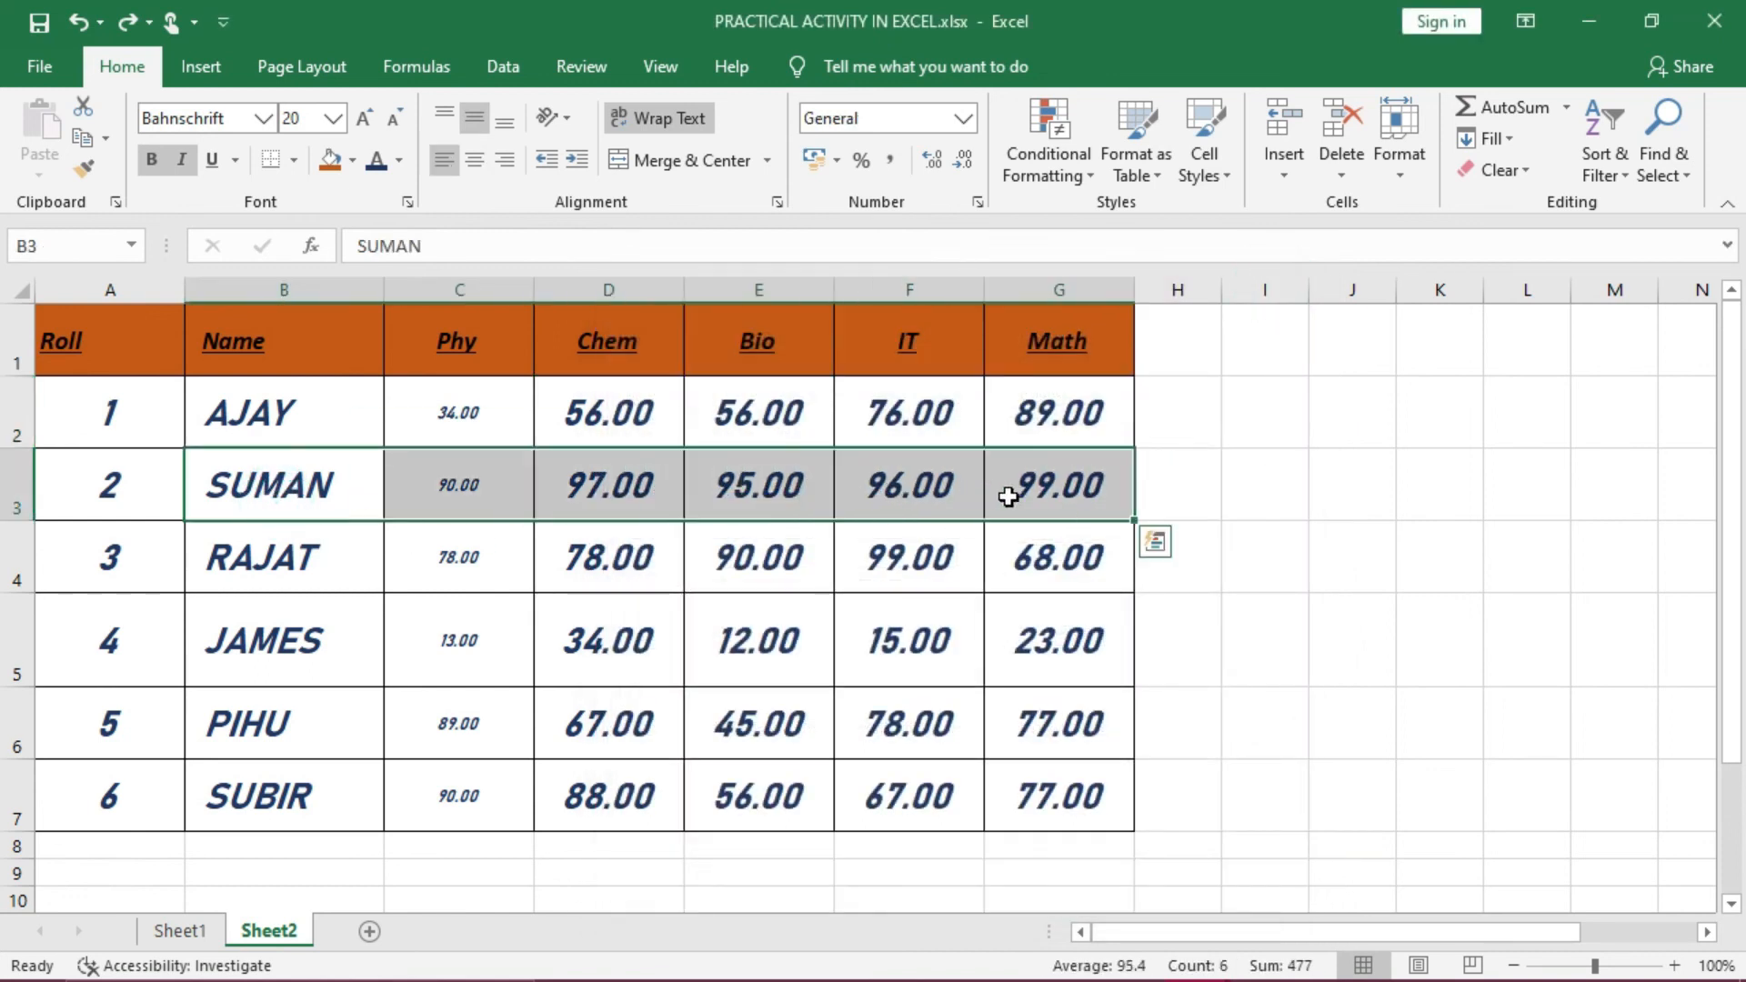
{"action": "left_click", "coordinate": [775, 203]}
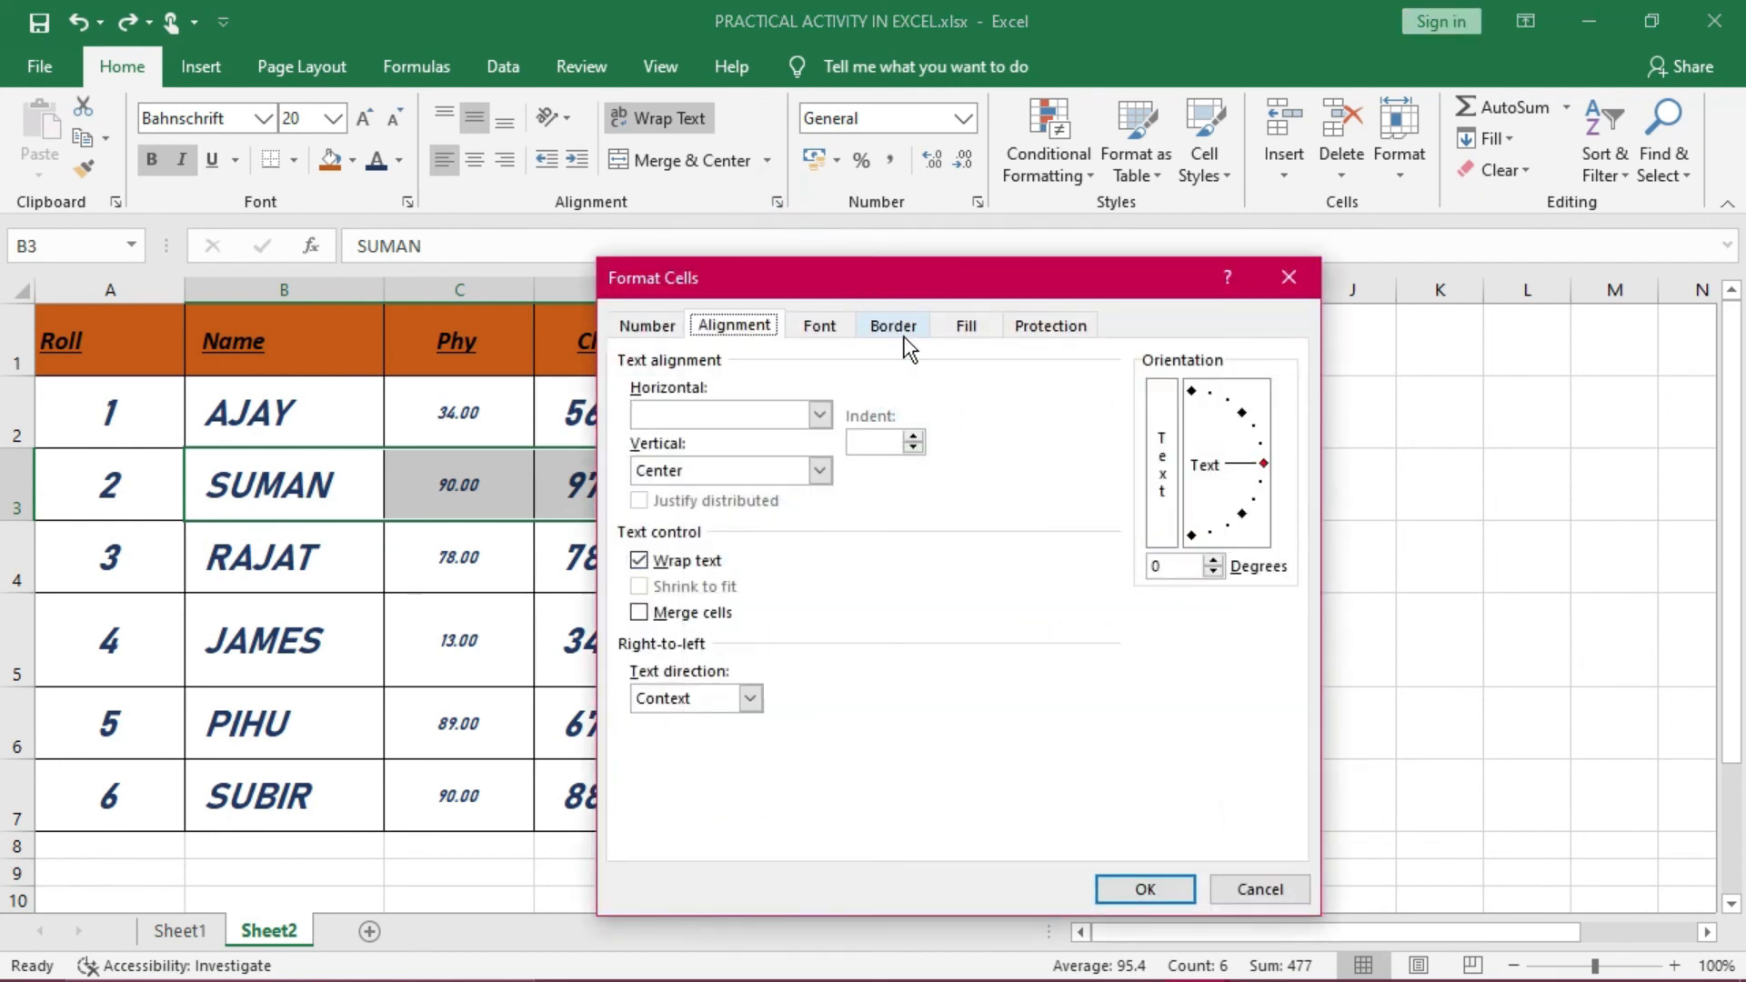
{"action": "left_click", "coordinate": [822, 326]}
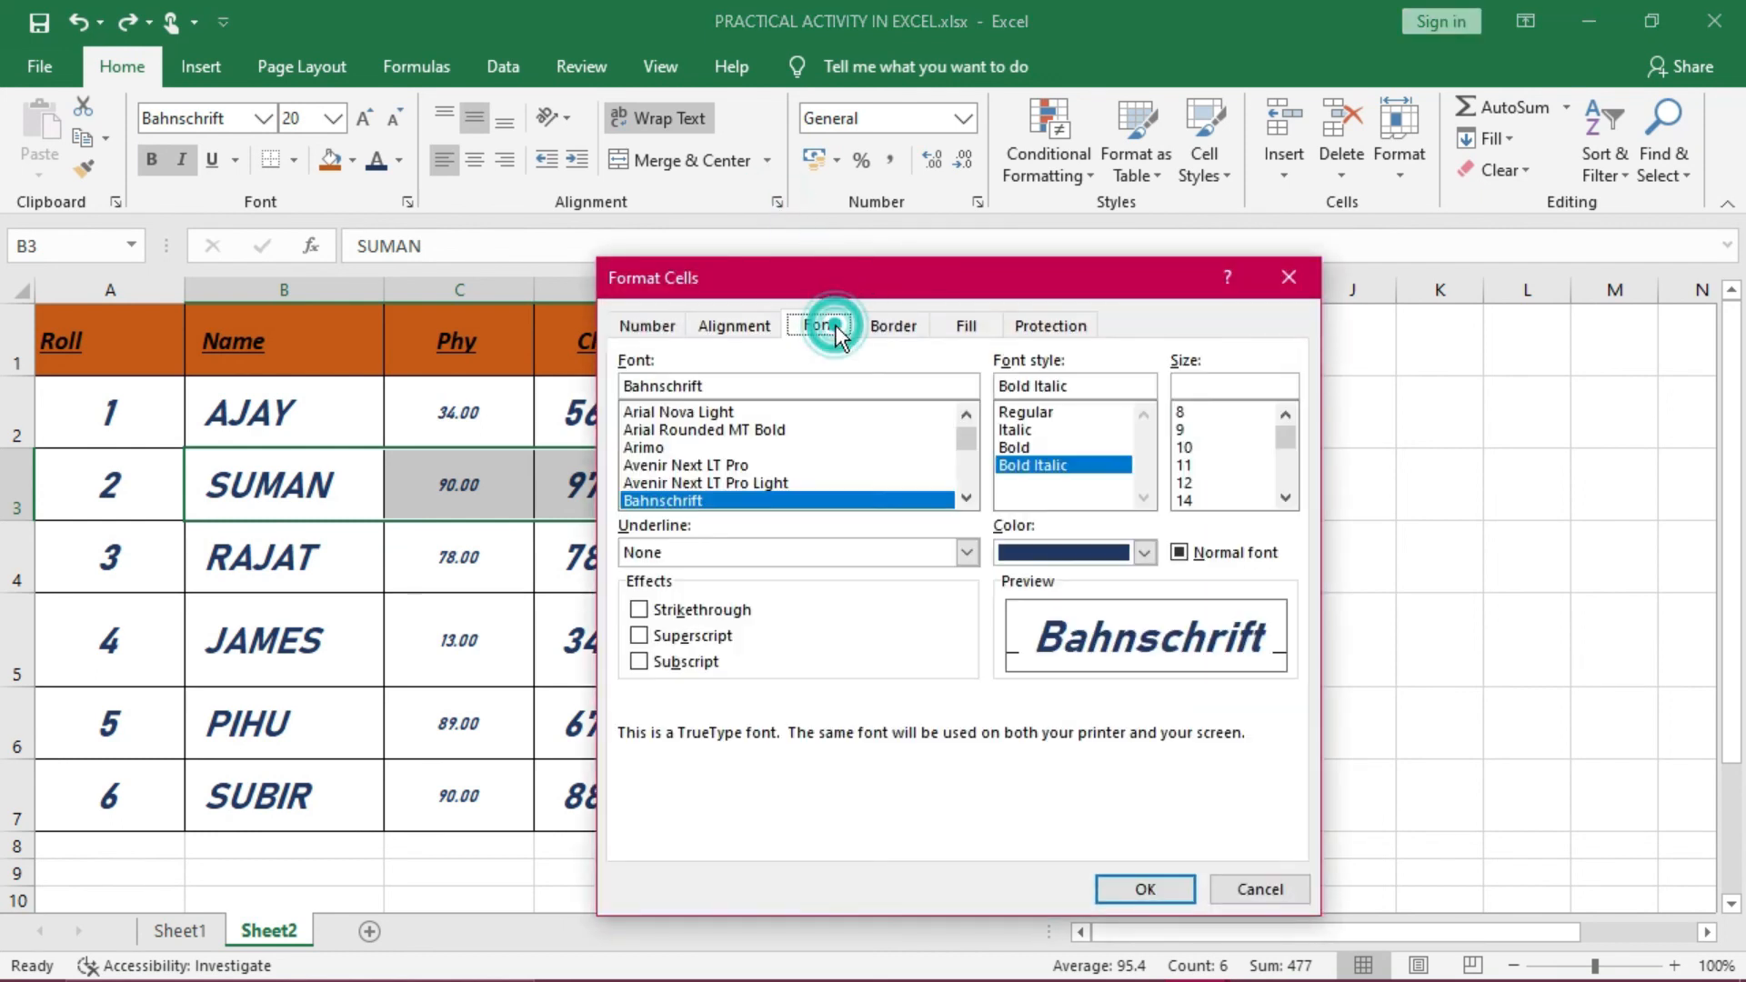
{"action": "left_click", "coordinate": [744, 465]}
{"action": "left_click", "coordinate": [1025, 448]}
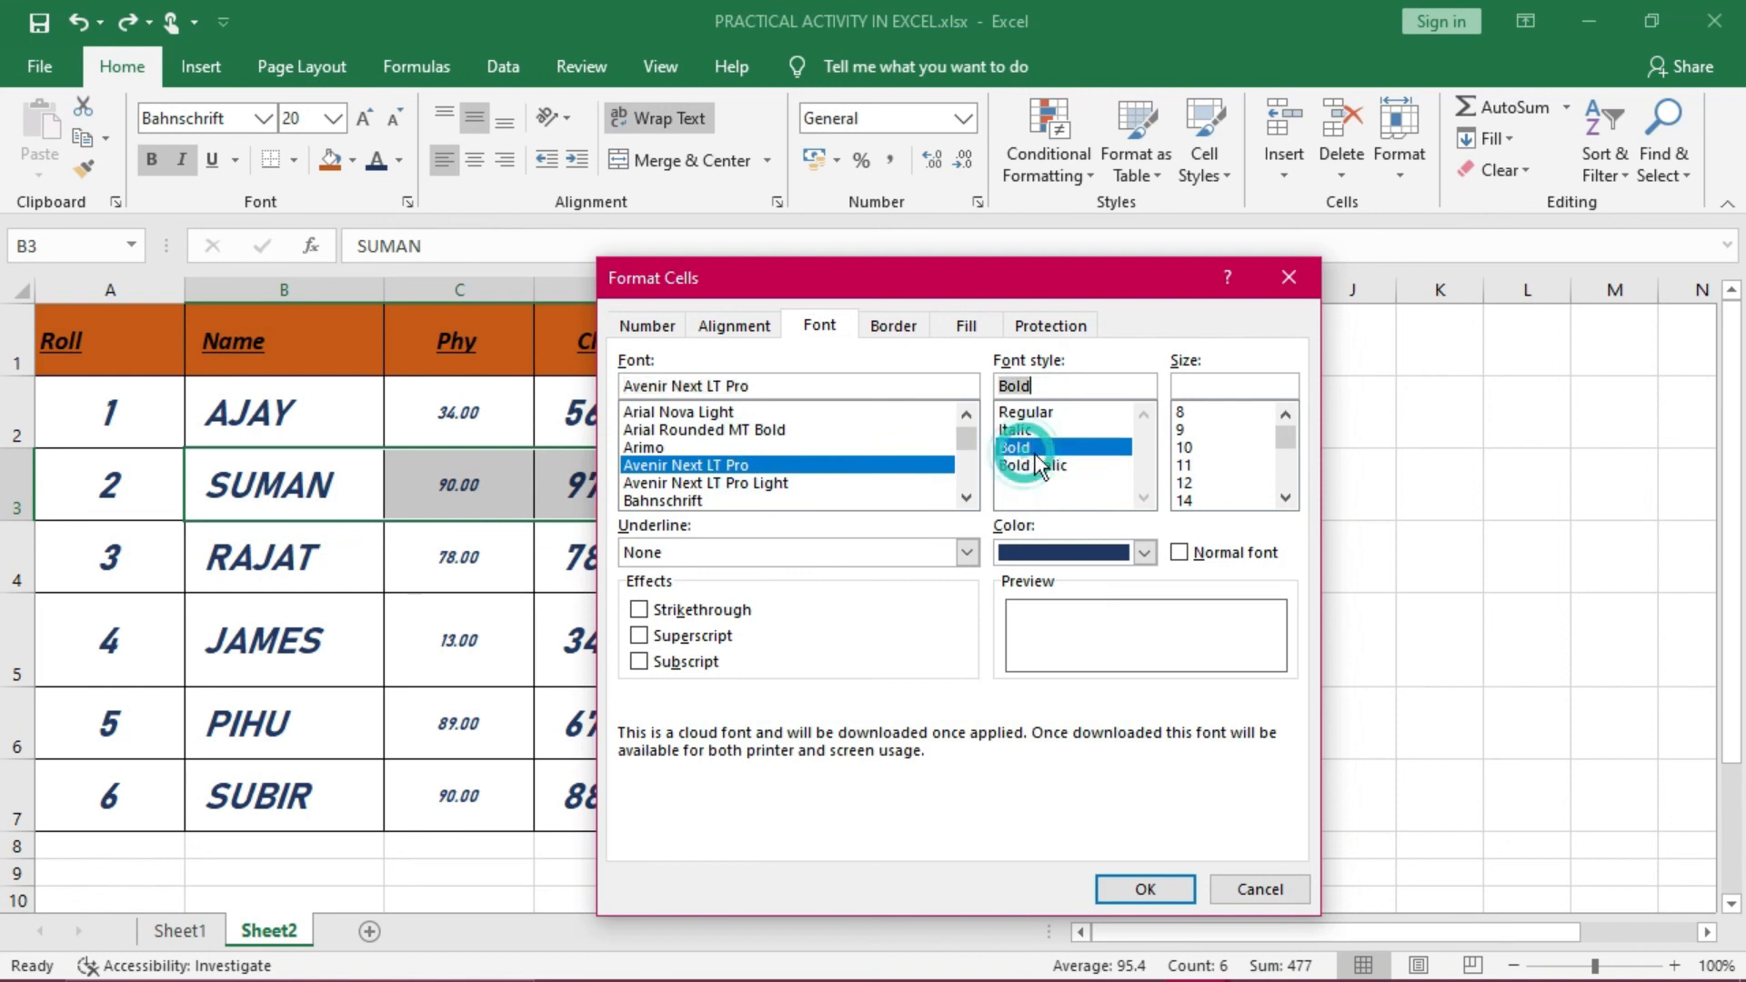
{"action": "left_click", "coordinate": [1187, 500]}
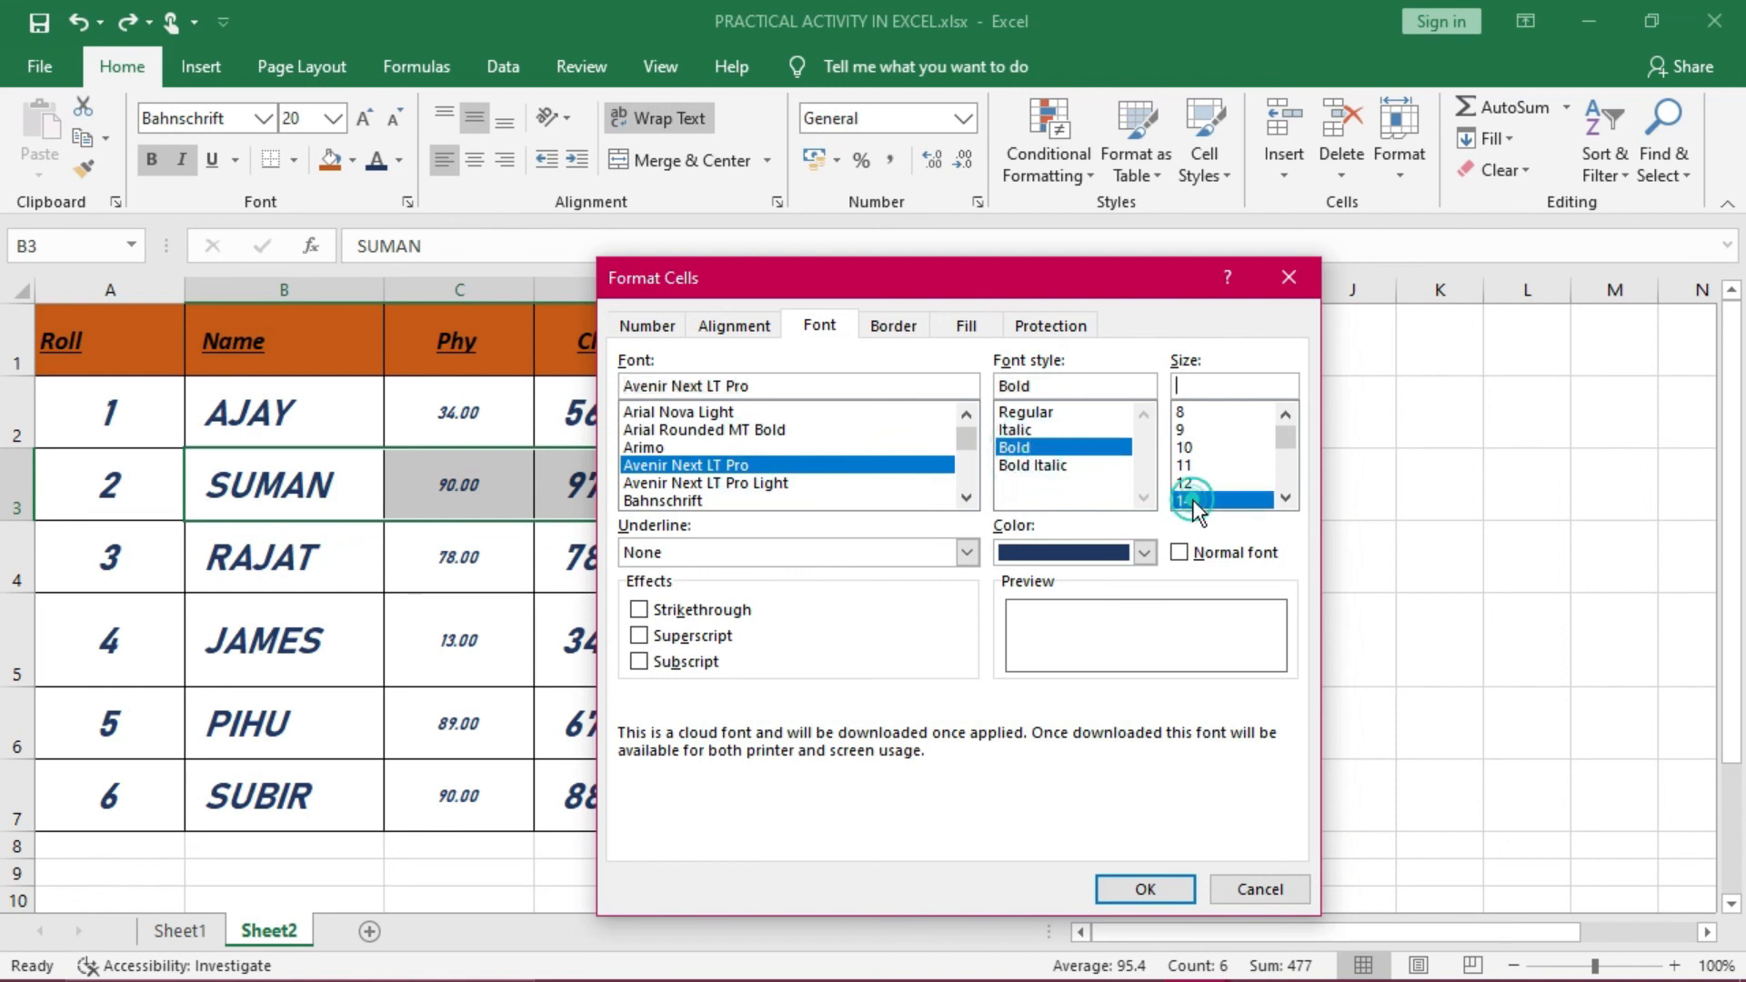
{"action": "left_click", "coordinate": [1145, 891]}
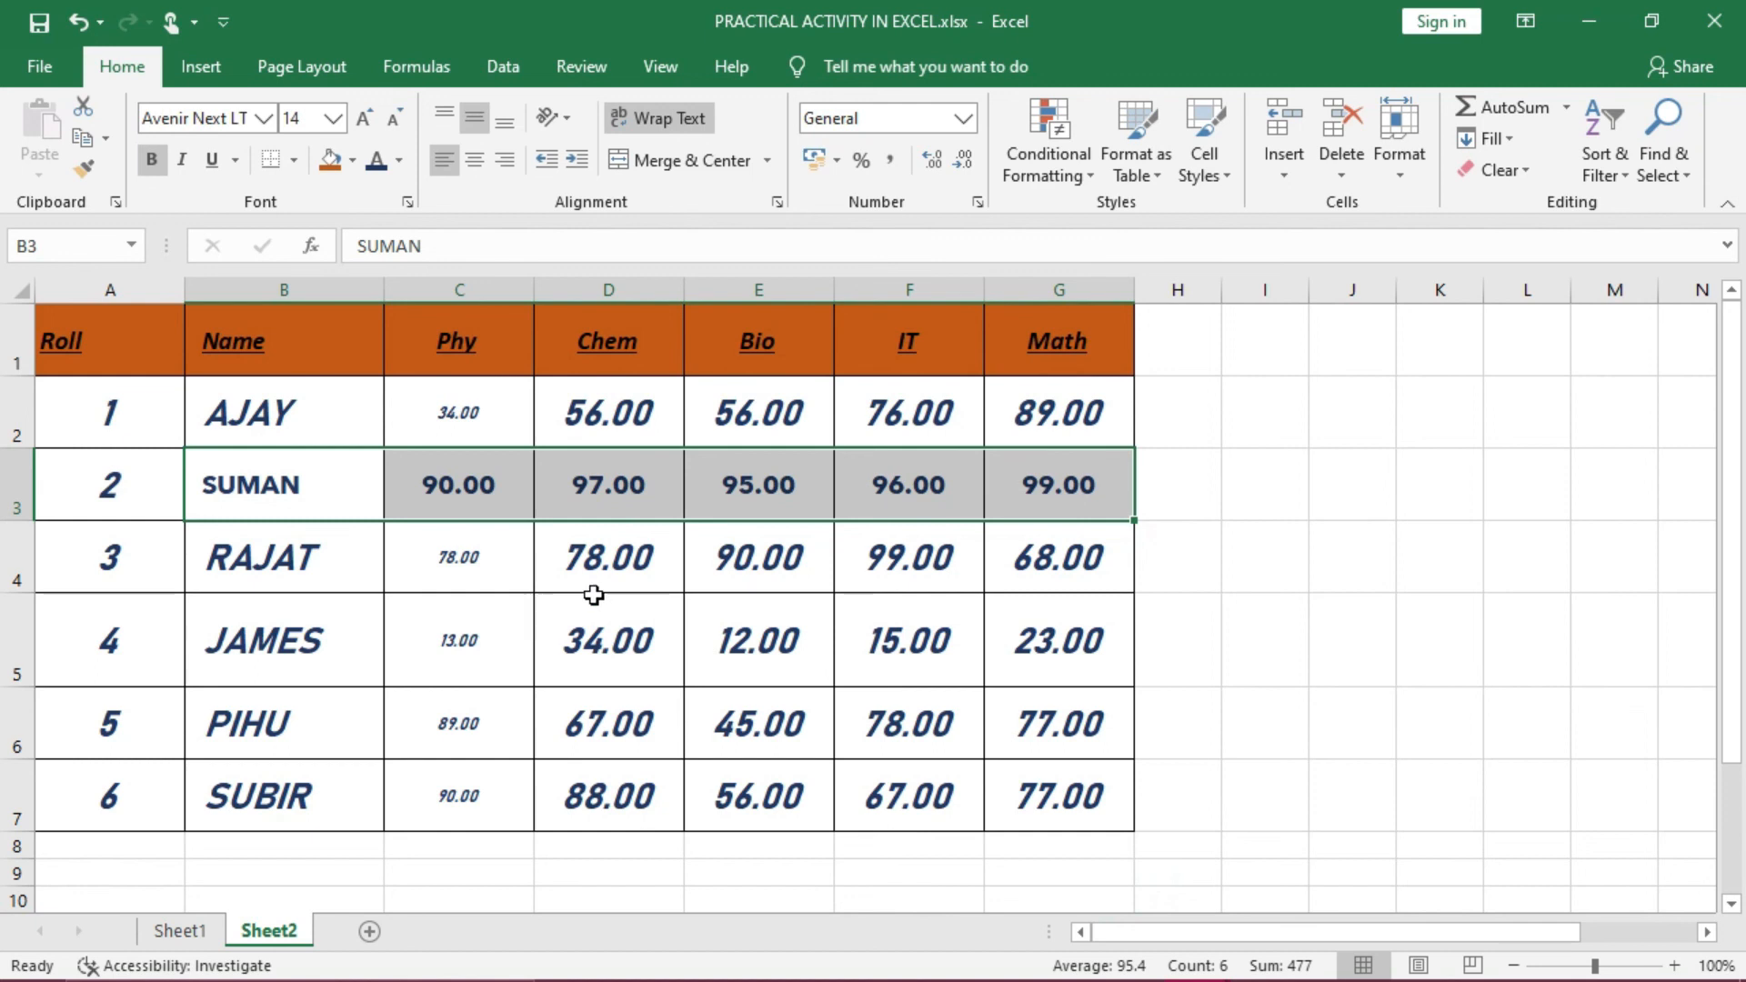
Fill the cells B3:G3 with a gold background color and a thick horizontal stripe pattern
{"action": "left_click", "coordinate": [775, 204]}
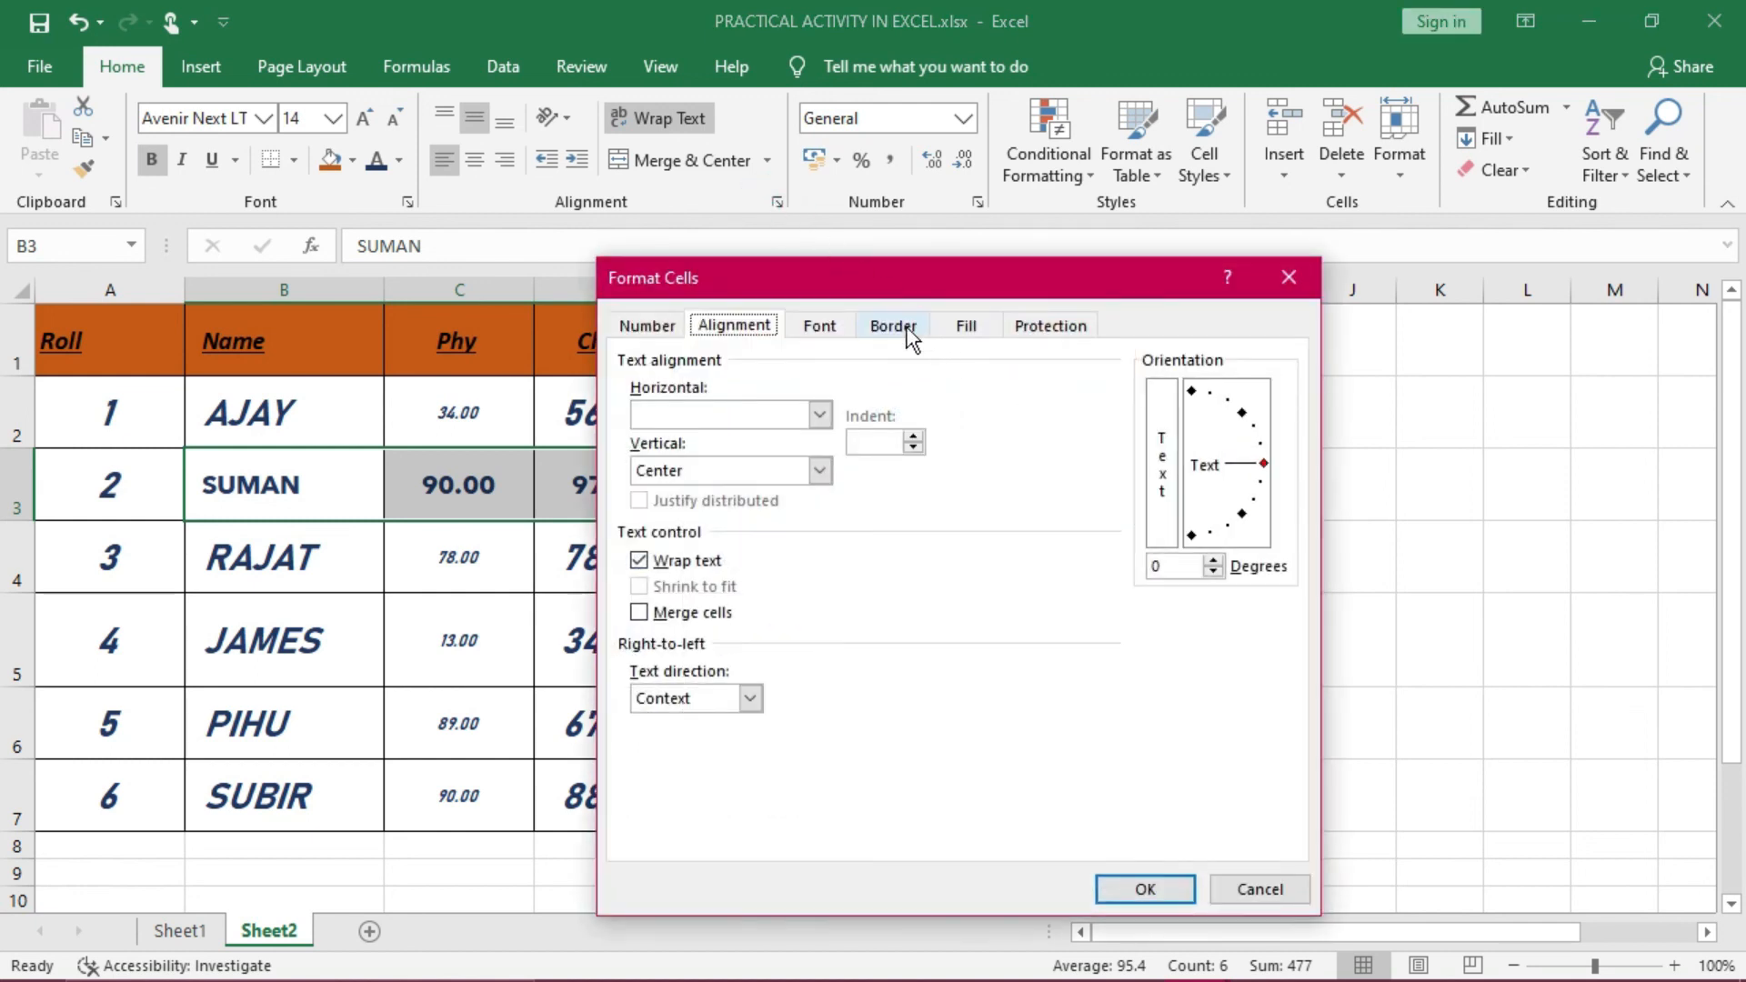
{"action": "left_click", "coordinate": [955, 326]}
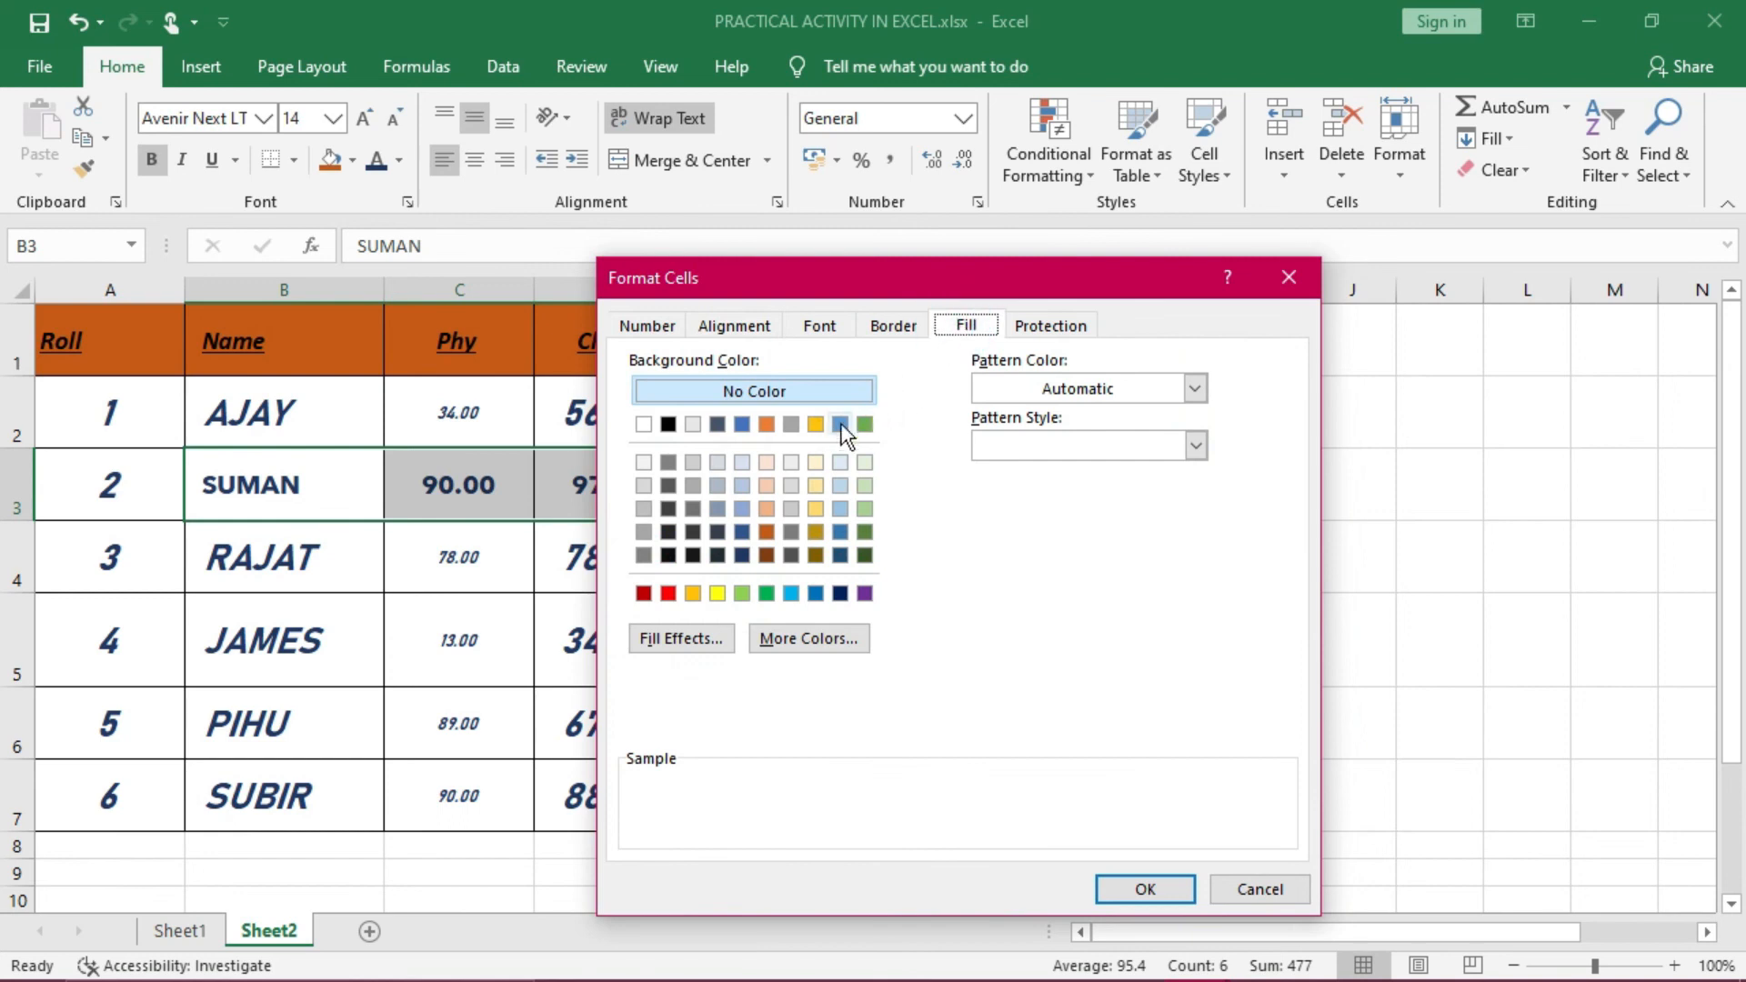
{"action": "left_click", "coordinate": [817, 425]}
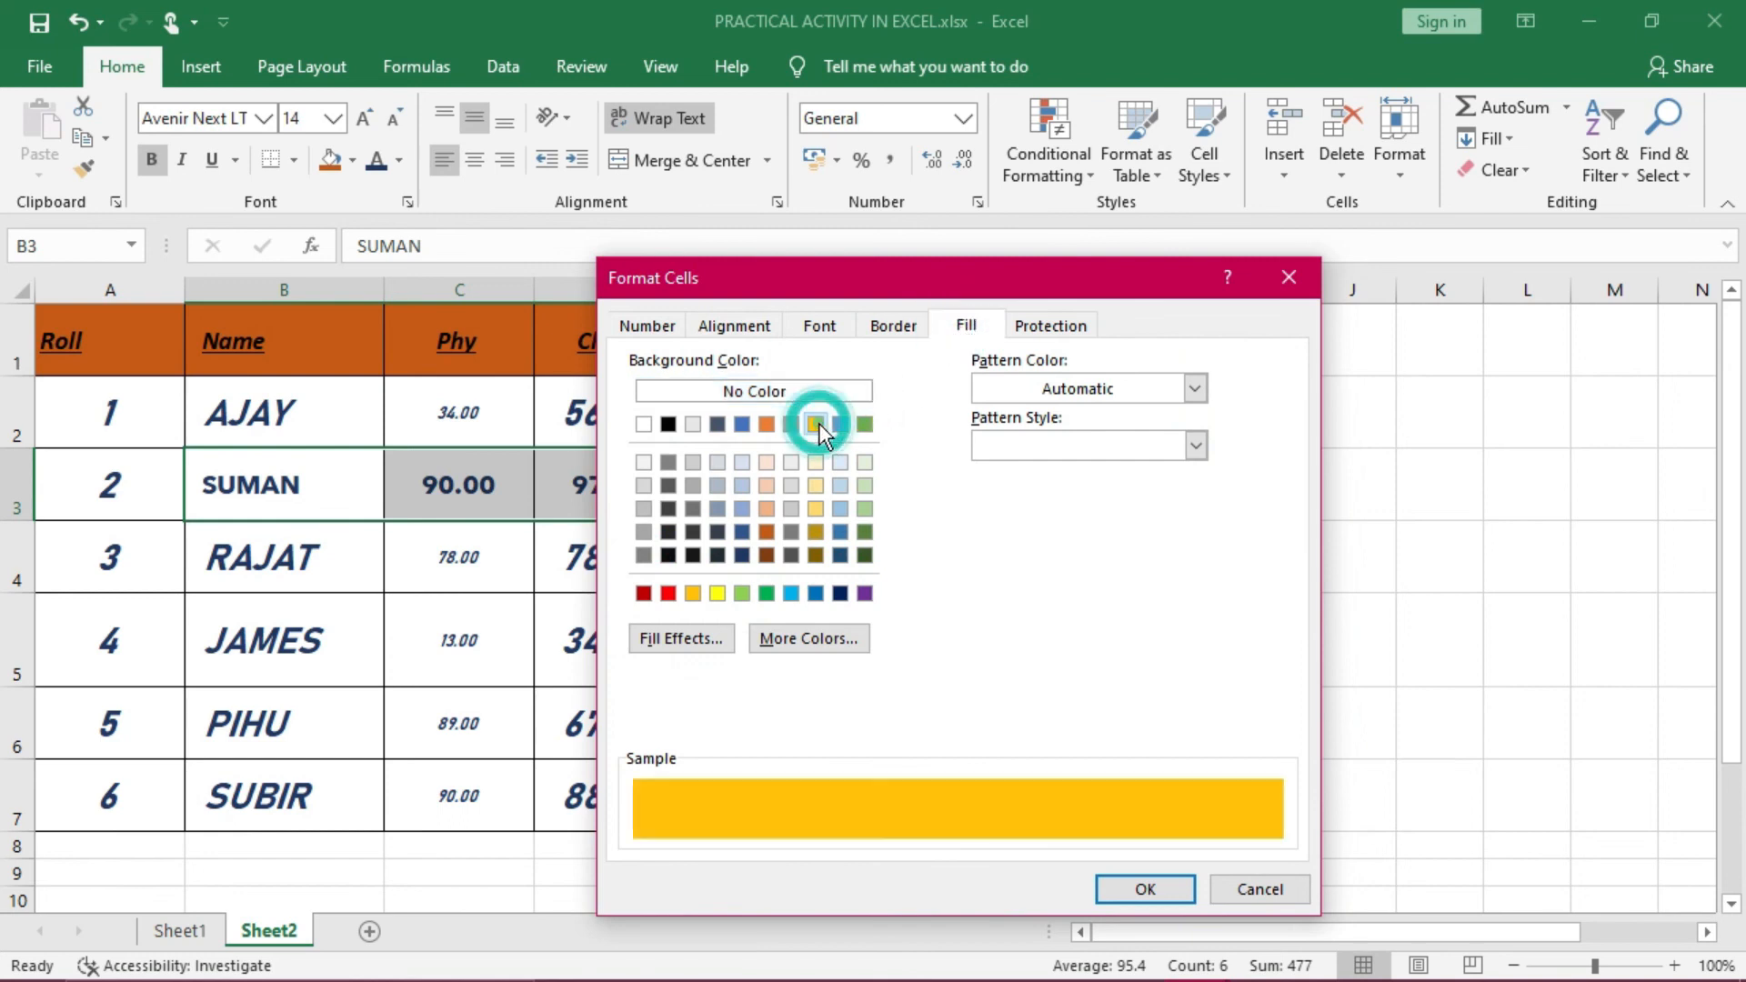
{"action": "left_click", "coordinate": [1195, 447]}
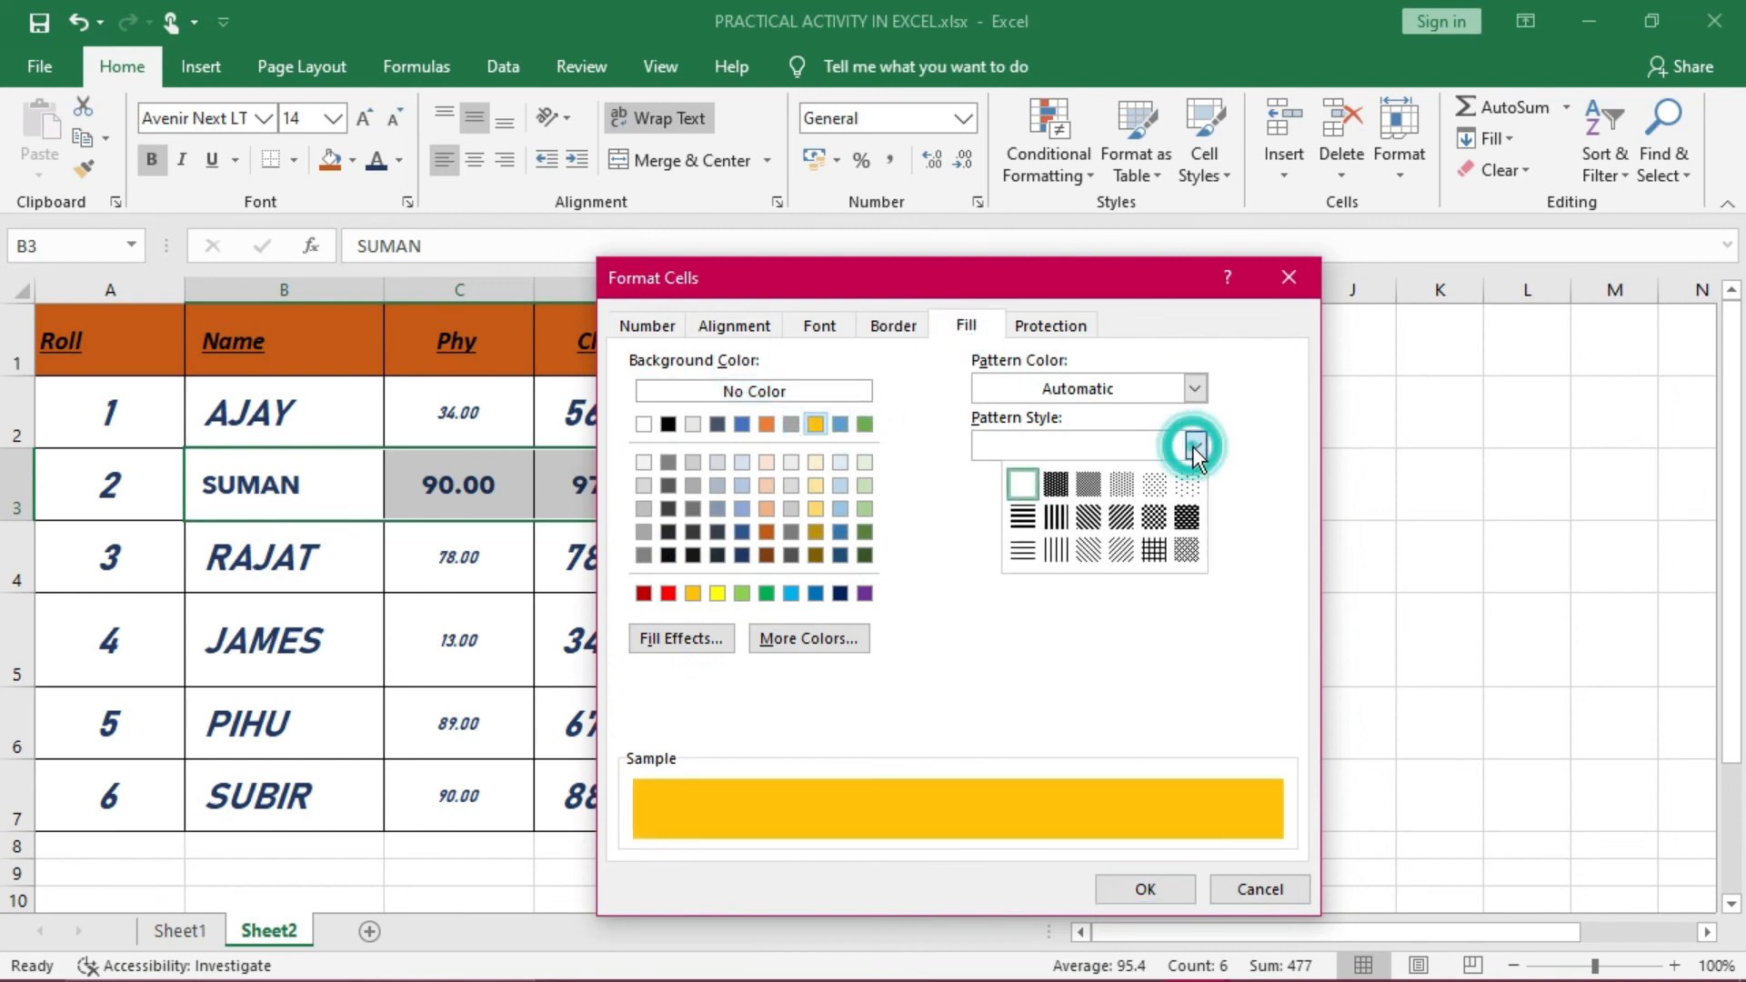
{"action": "left_click", "coordinate": [1034, 513]}
{"action": "left_click", "coordinate": [1143, 891]}
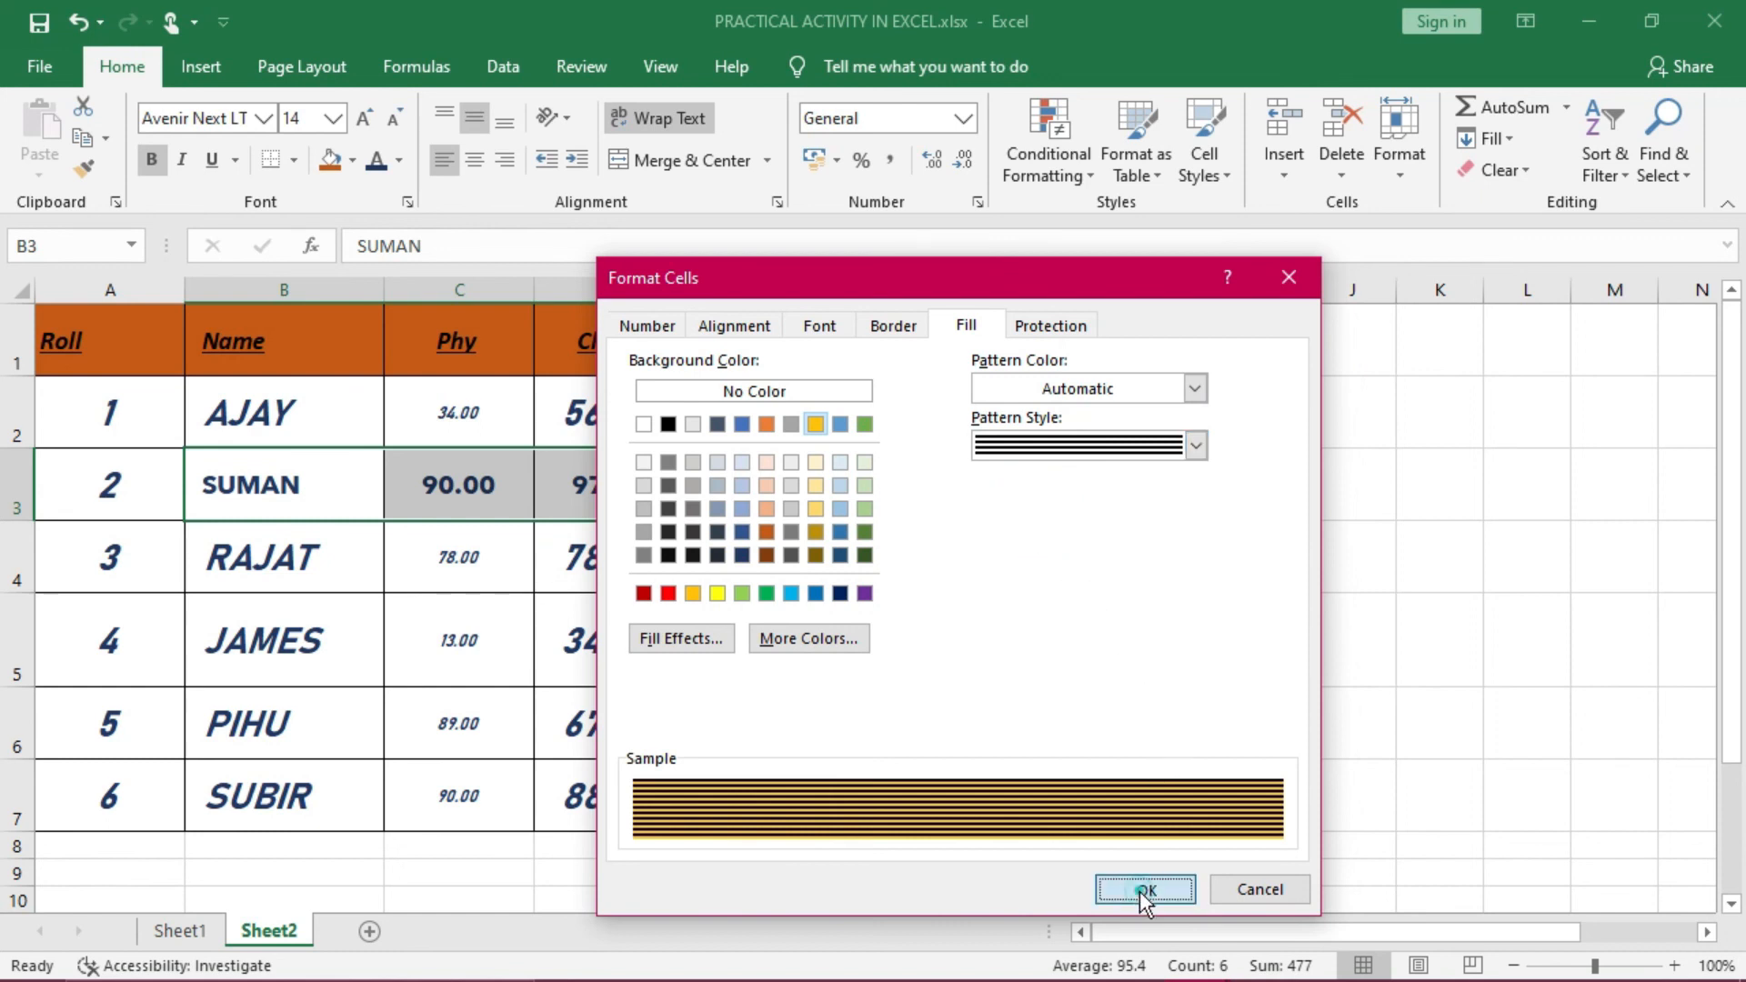
{"action": "left_click", "coordinate": [737, 780]}
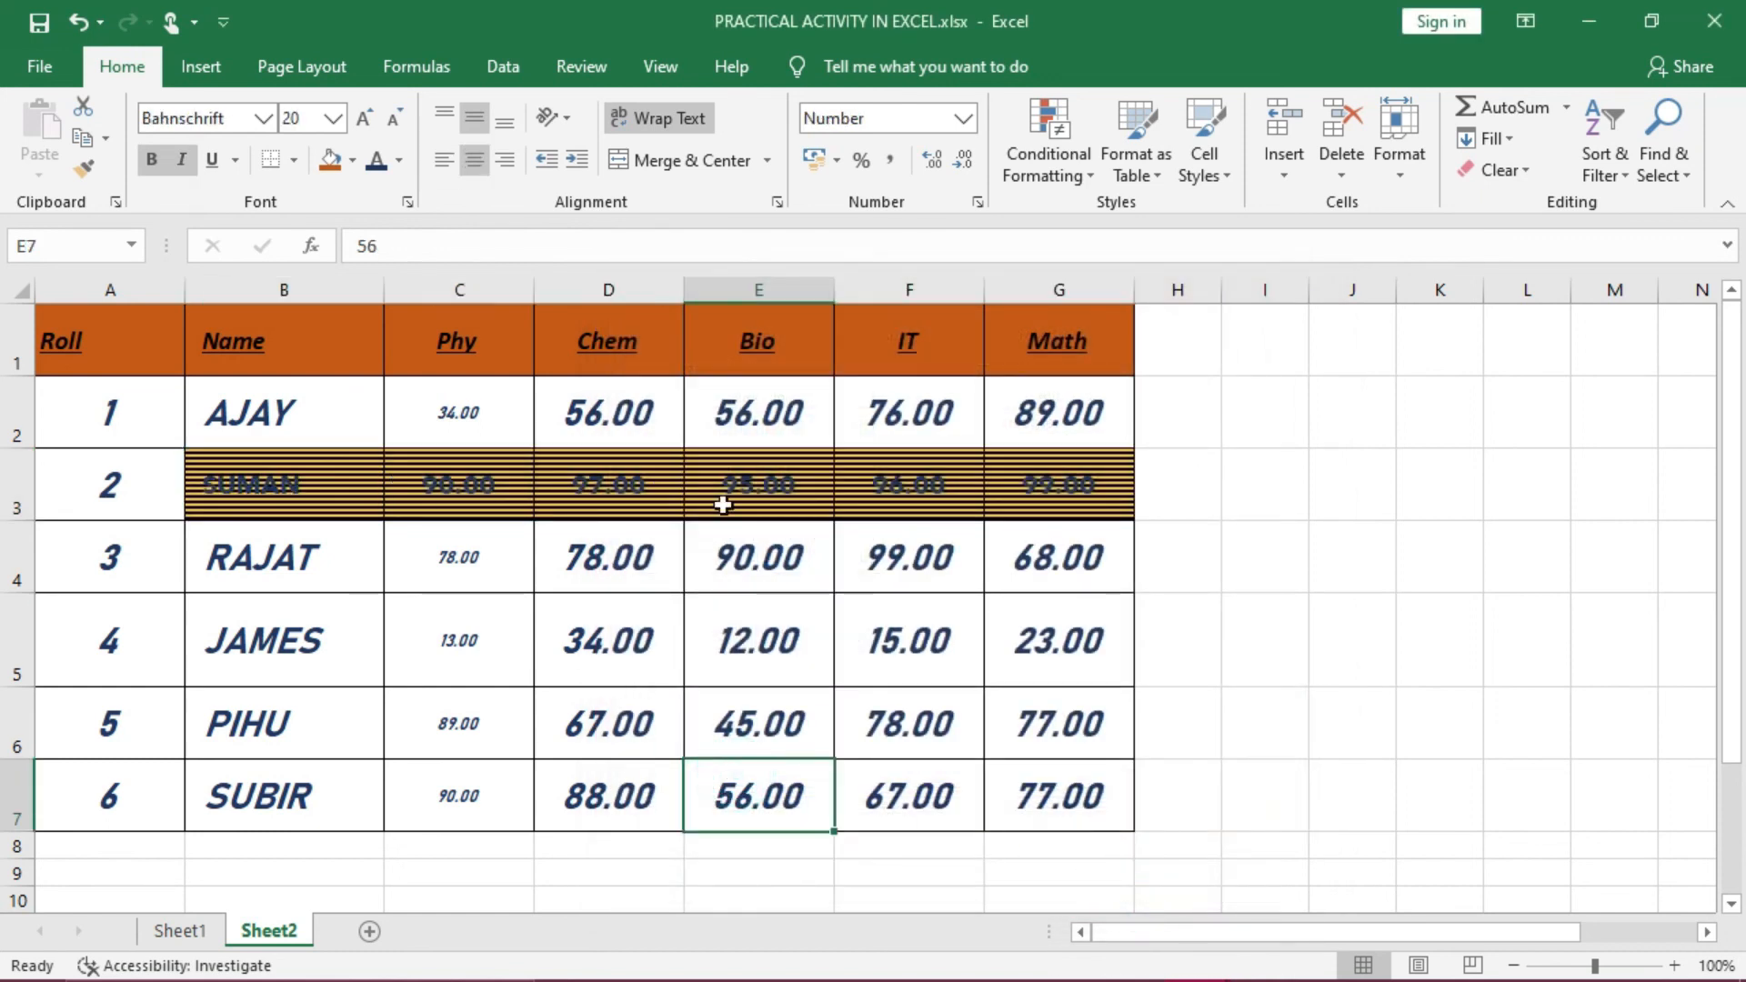
Remove the striped fill from B3:G3 by choosing No Color, keeping the pattern color Automatic
{"action": "left_click_drag", "start_coordinate": [300, 492], "coordinate": [1044, 474]}
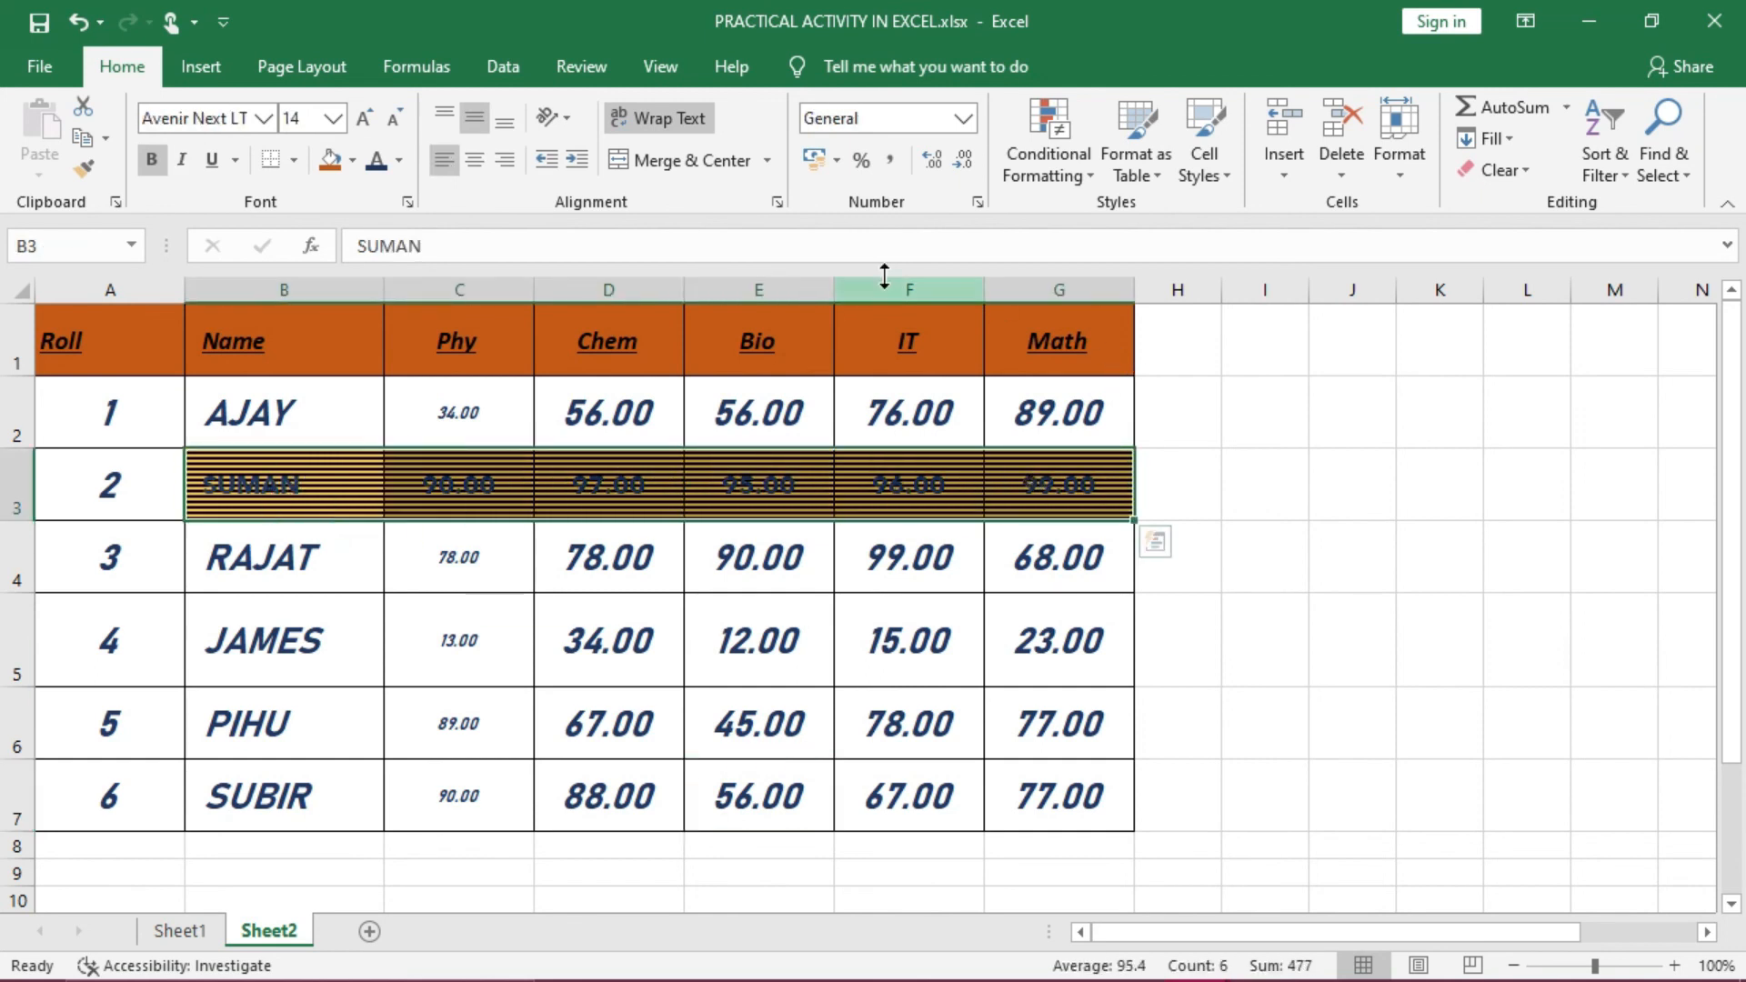
{"action": "left_click", "coordinate": [775, 205]}
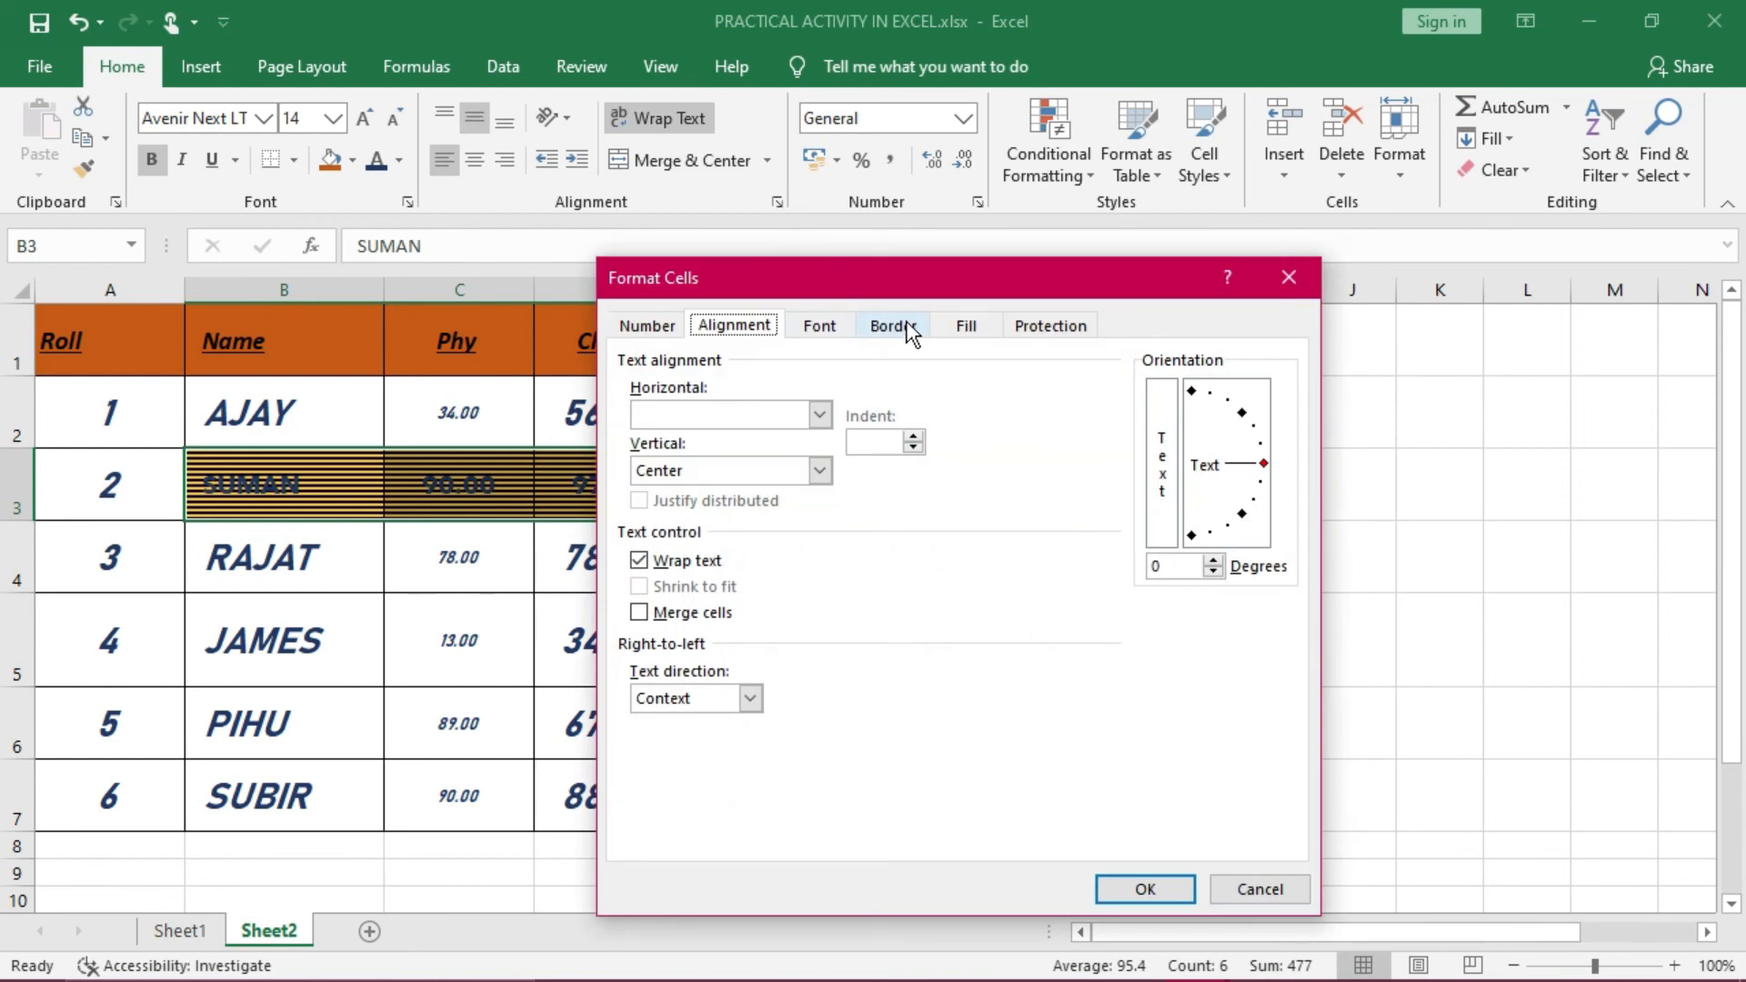
{"action": "left_click", "coordinate": [986, 331]}
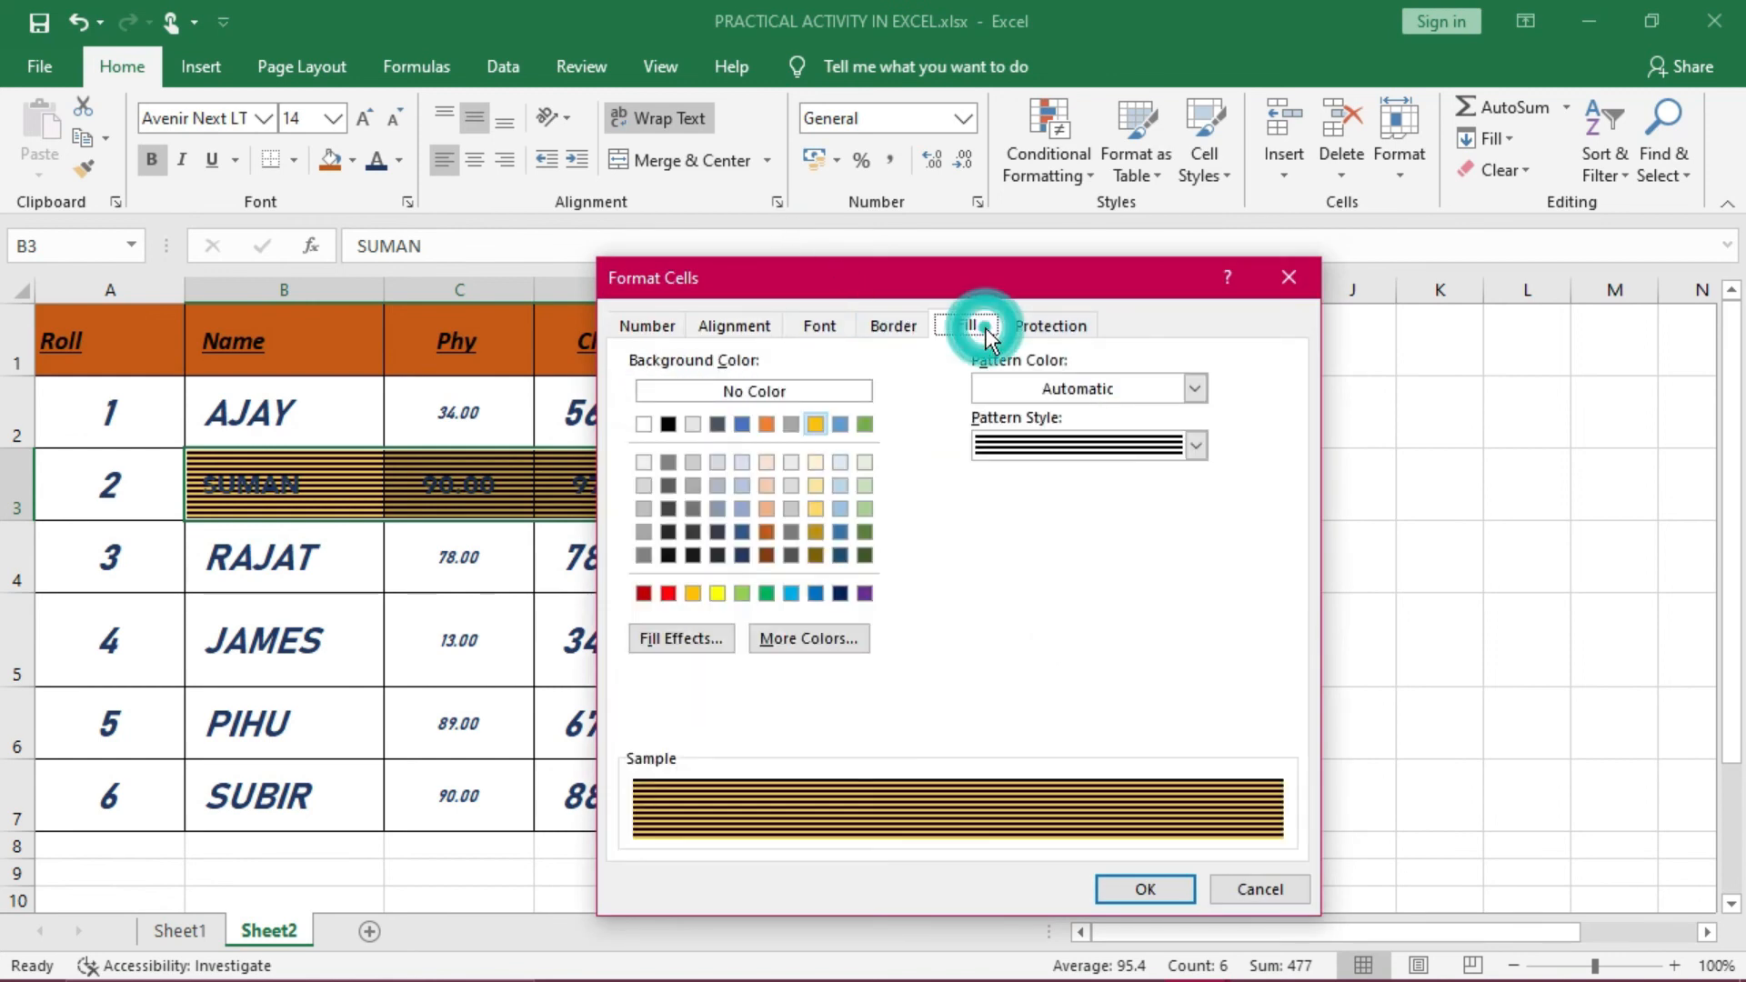
{"action": "left_click", "coordinate": [864, 390]}
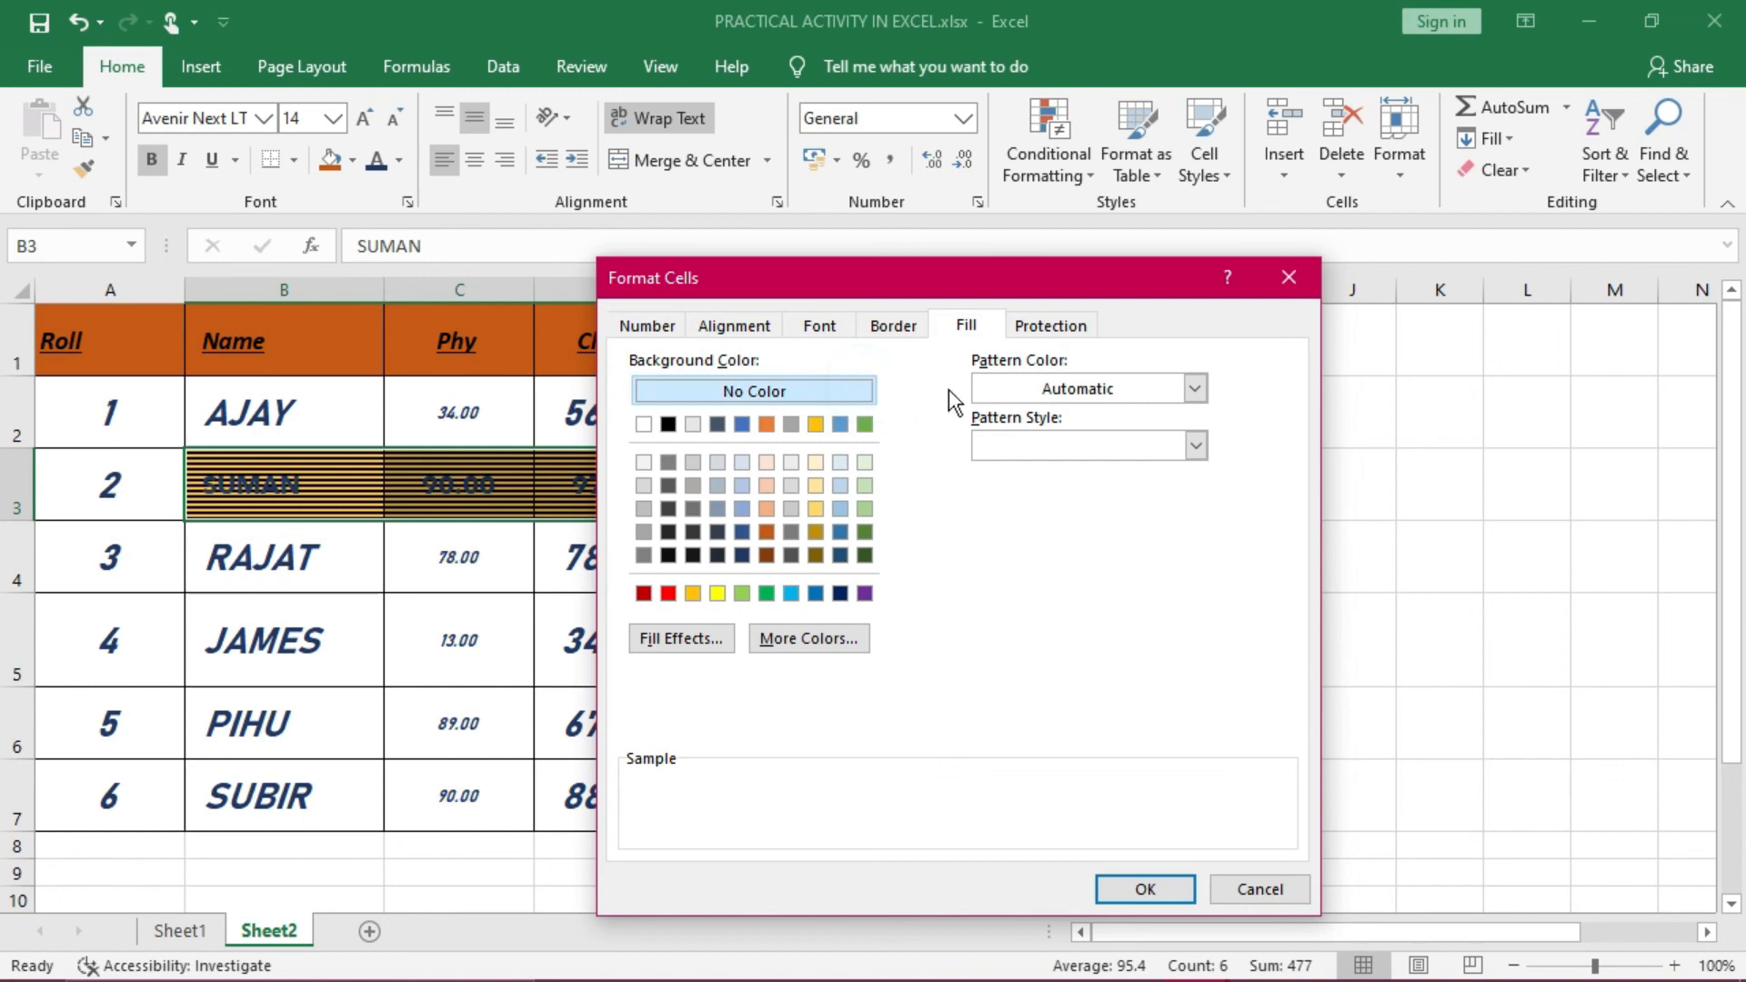
{"action": "left_click", "coordinate": [1193, 389]}
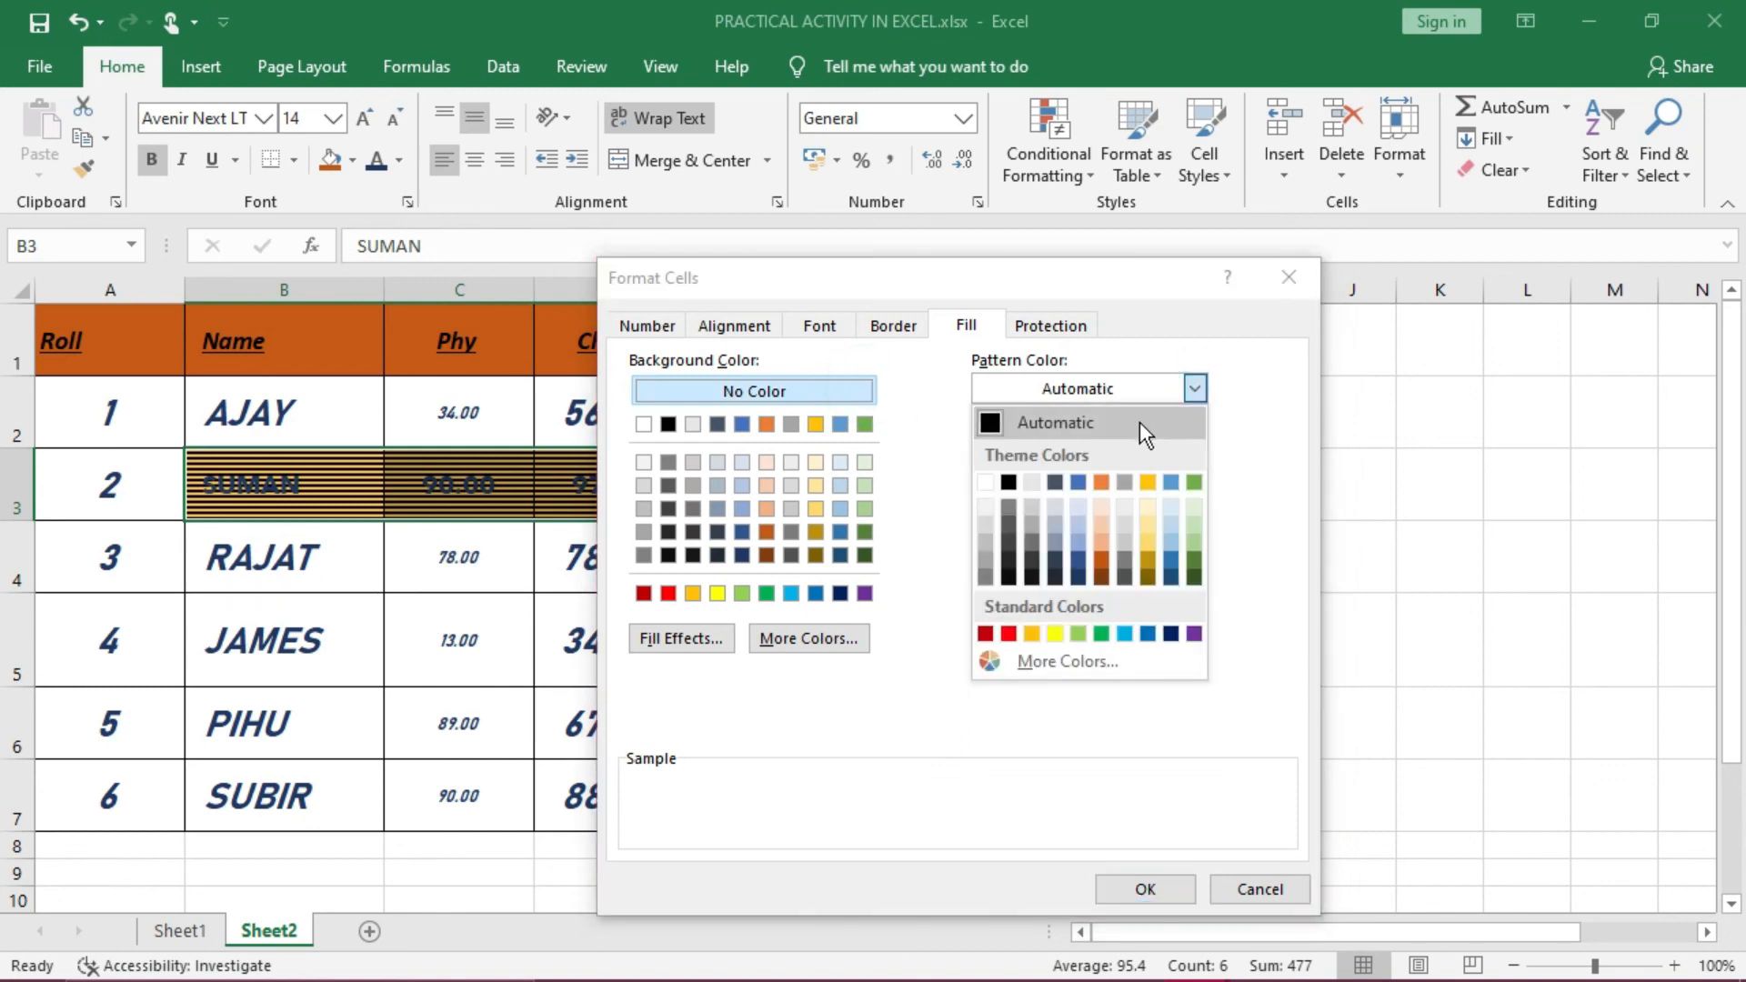
{"action": "left_click", "coordinate": [1051, 432]}
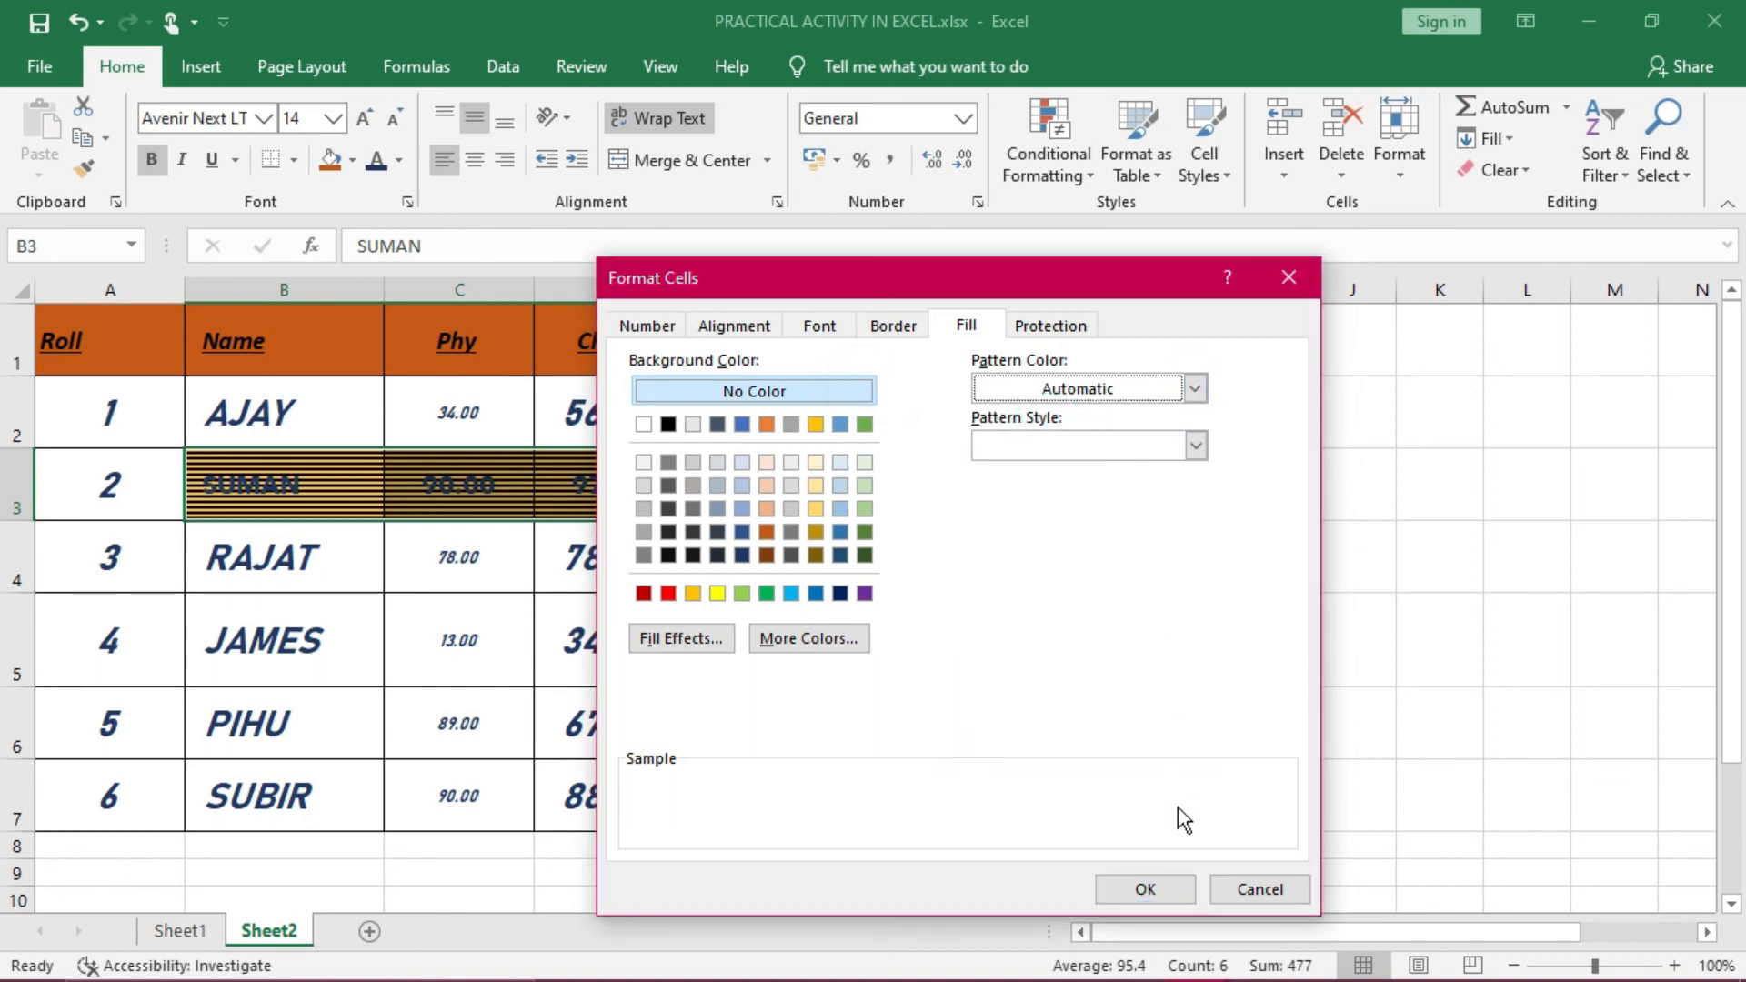
{"action": "left_click", "coordinate": [1153, 890]}
{"action": "left_click", "coordinate": [728, 748]}
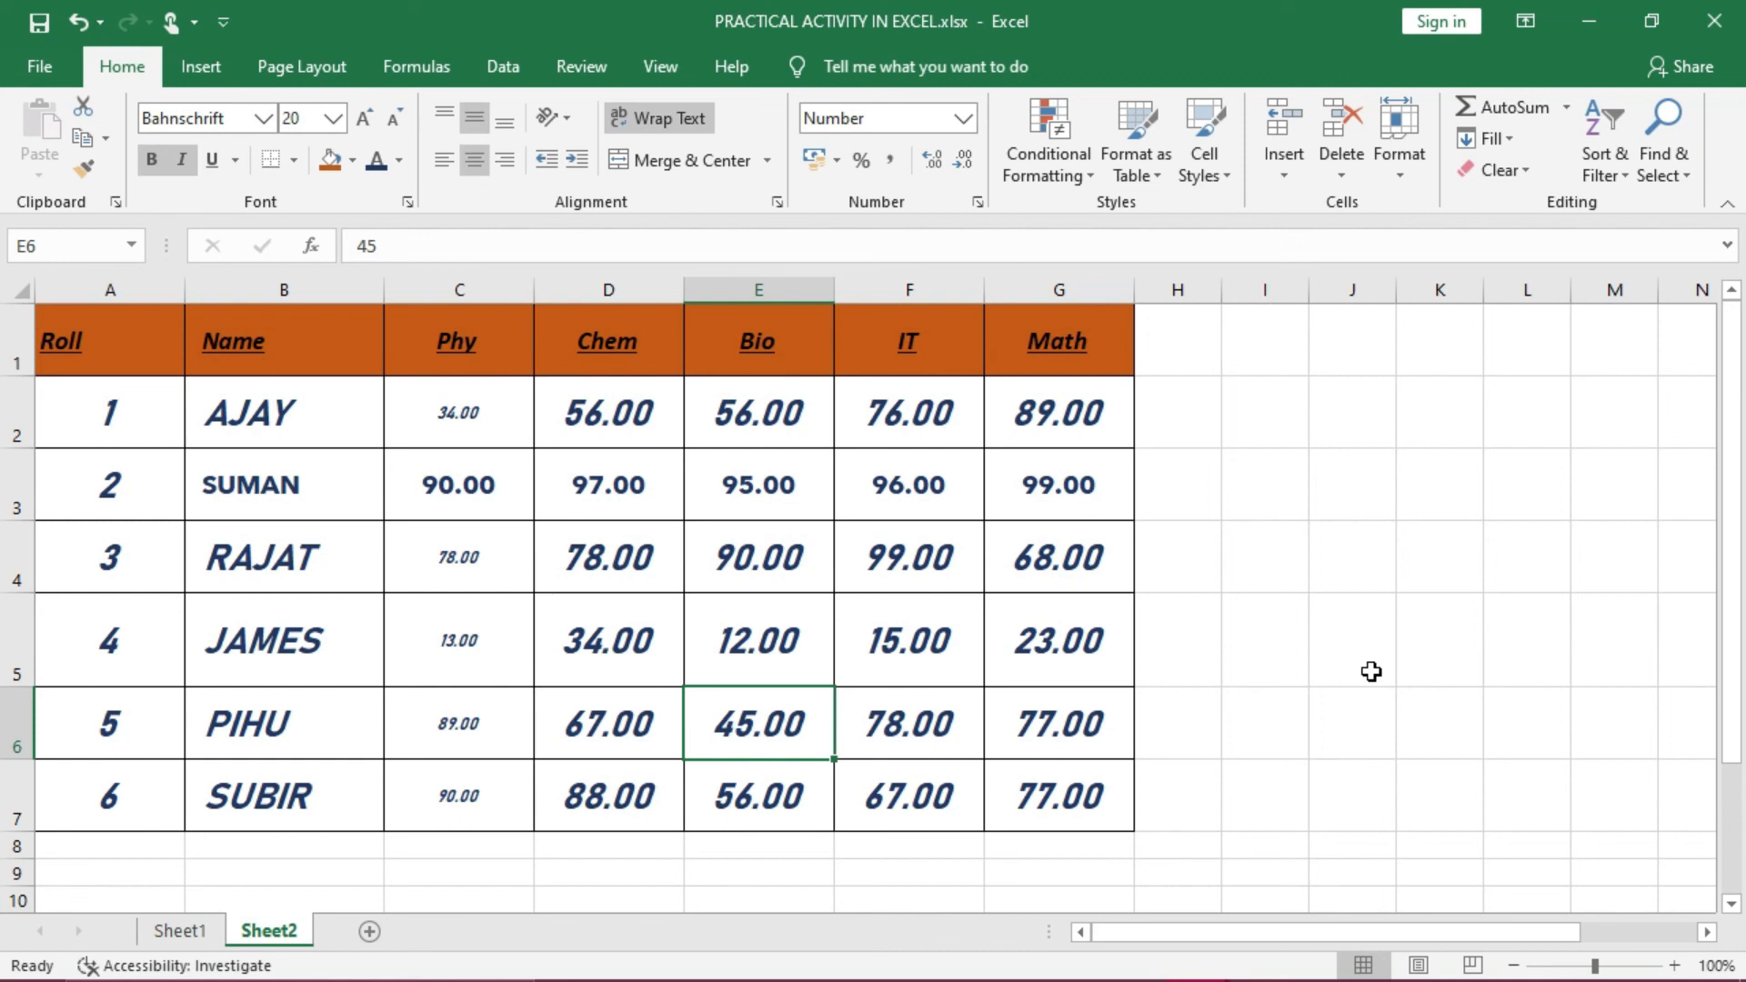
Center the Roll heading horizontally in cell A1 and deselect it by selecting an empty cell beside the table
{"action": "left_click", "coordinate": [95, 350]}
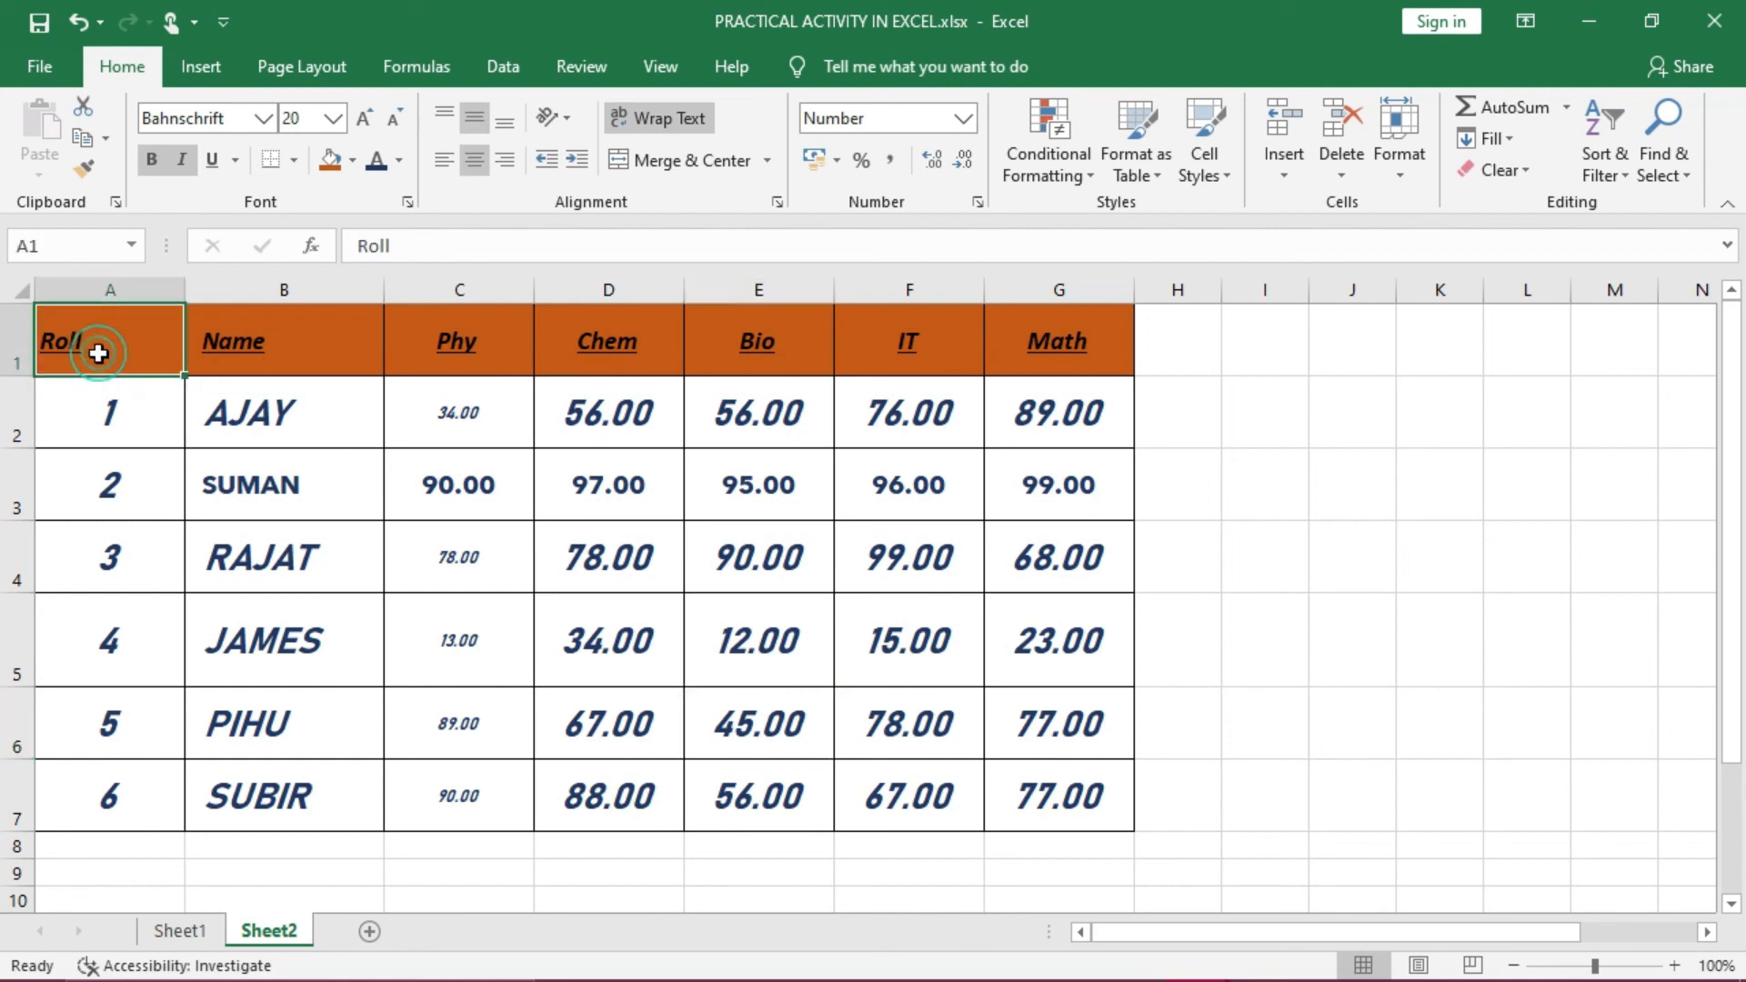
{"action": "left_click", "coordinate": [478, 164]}
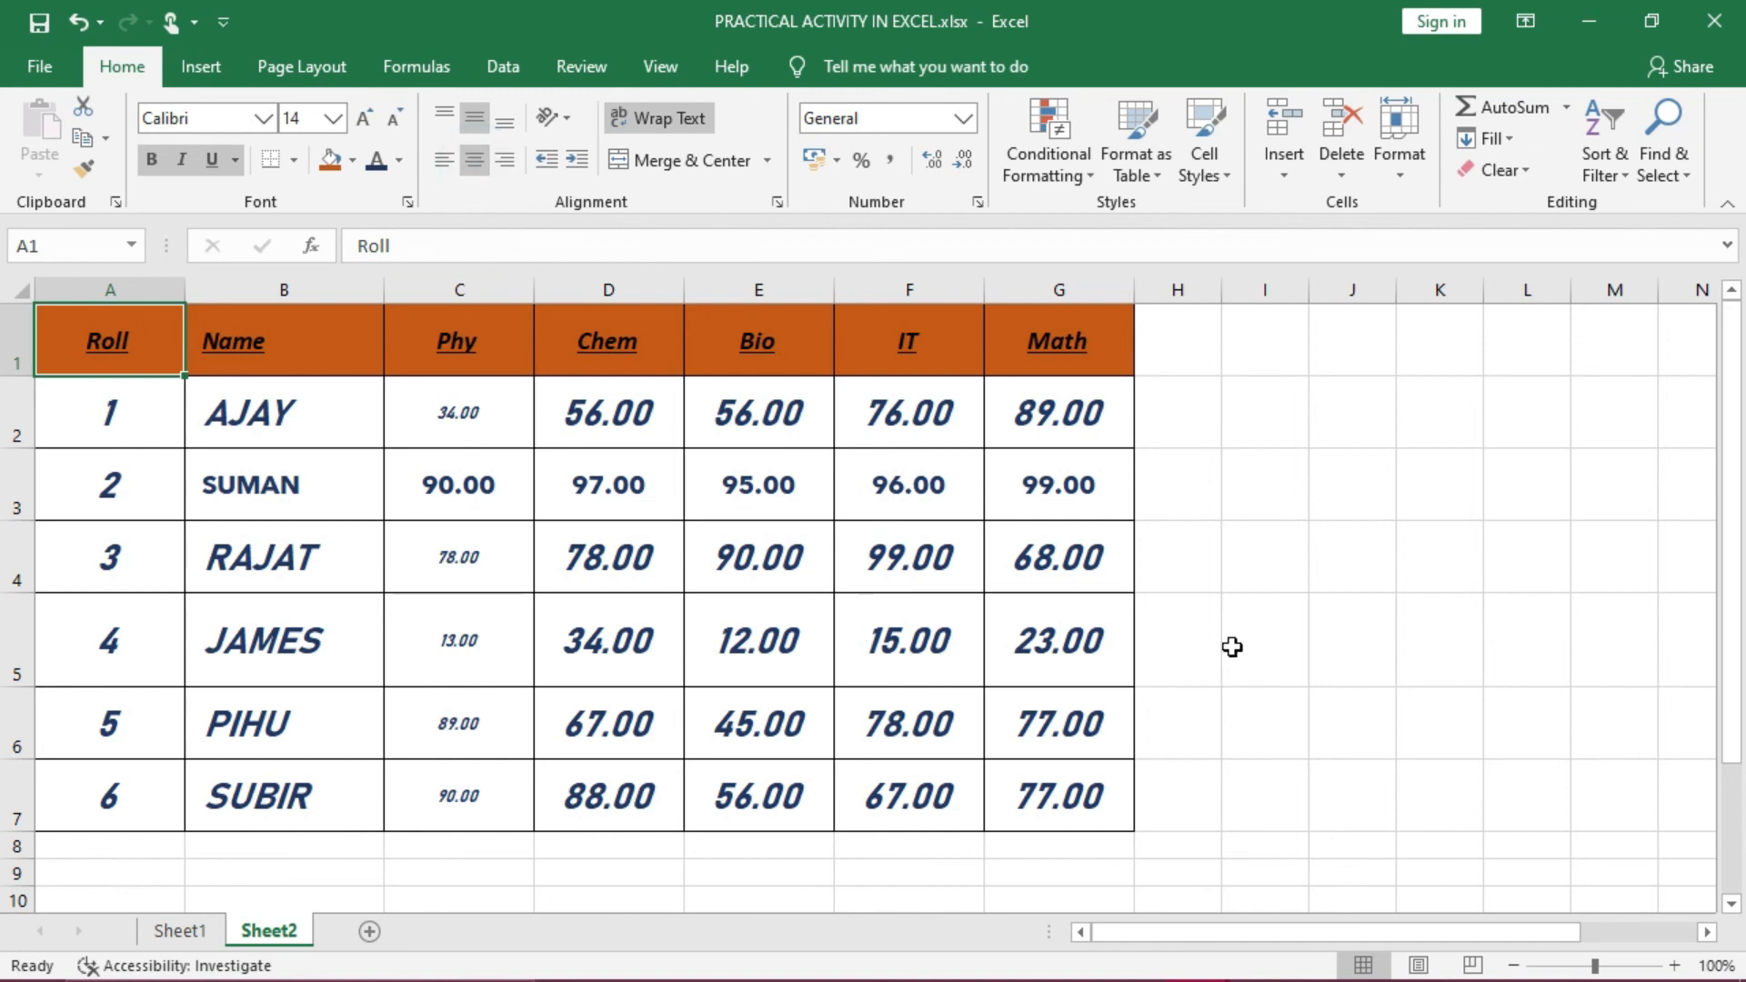
{"action": "left_click", "coordinate": [1351, 644]}
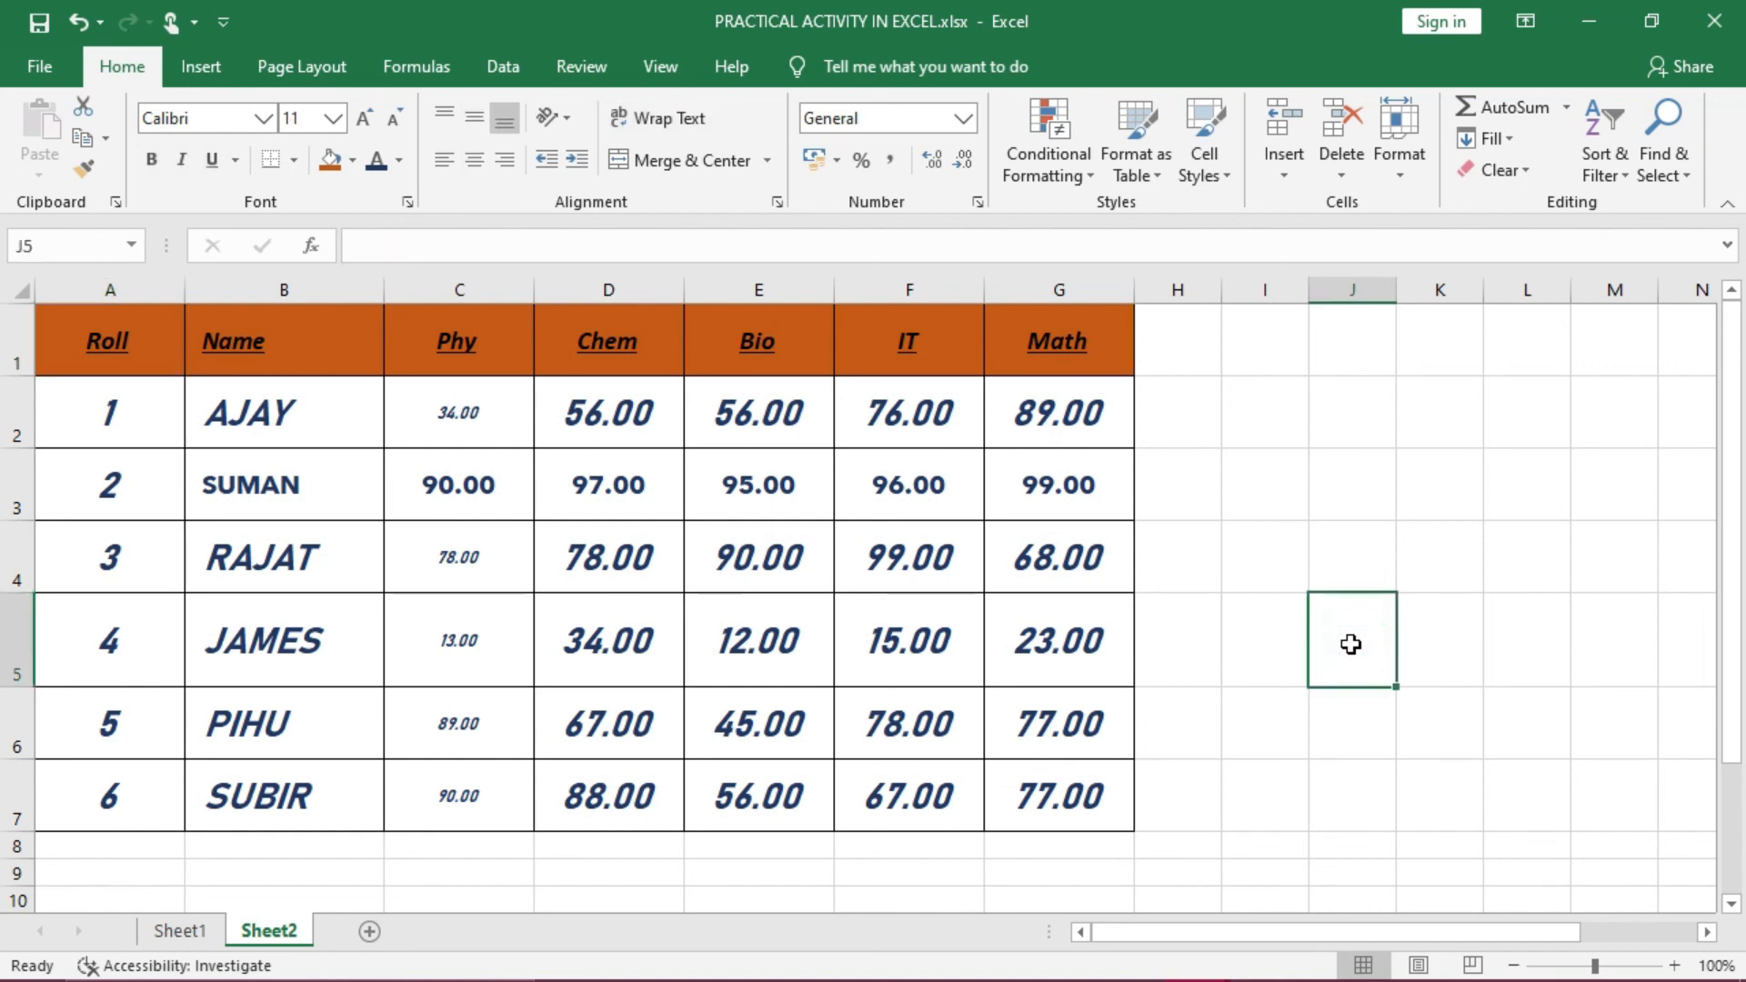